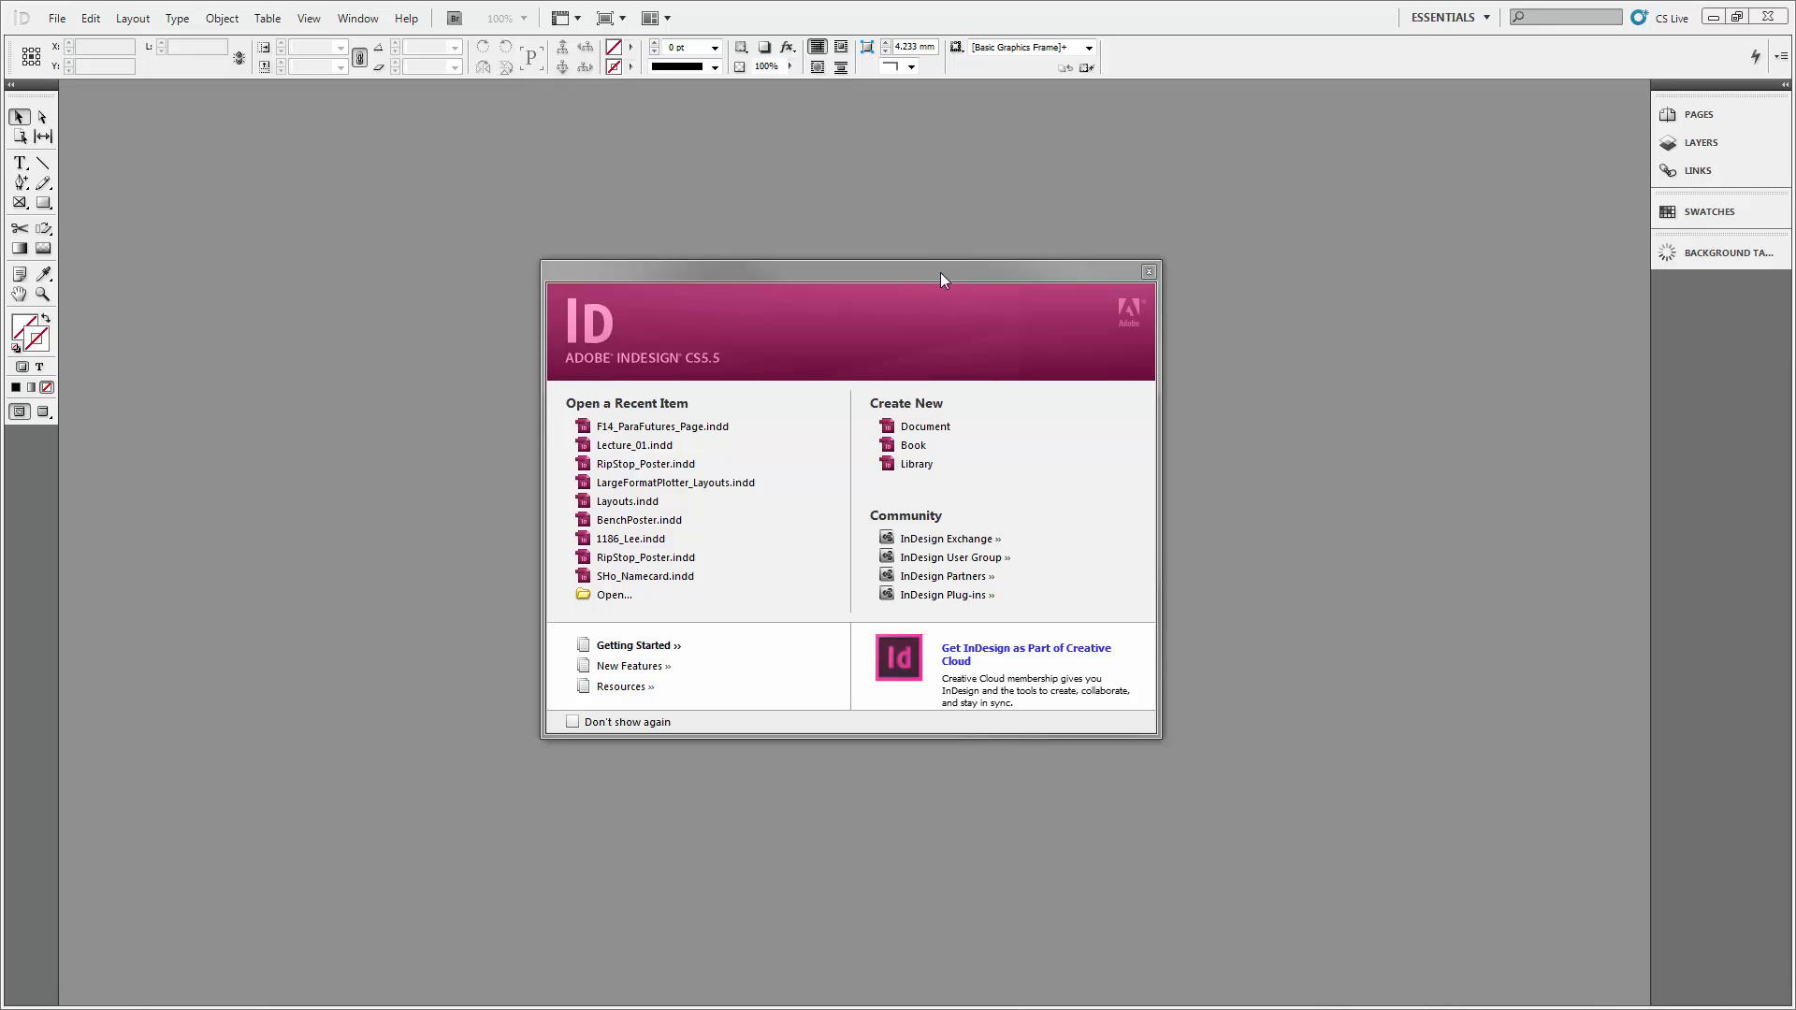
Start a new document with the Print intent and Facing Pages enabled.
drag(941, 272, 938, 266)
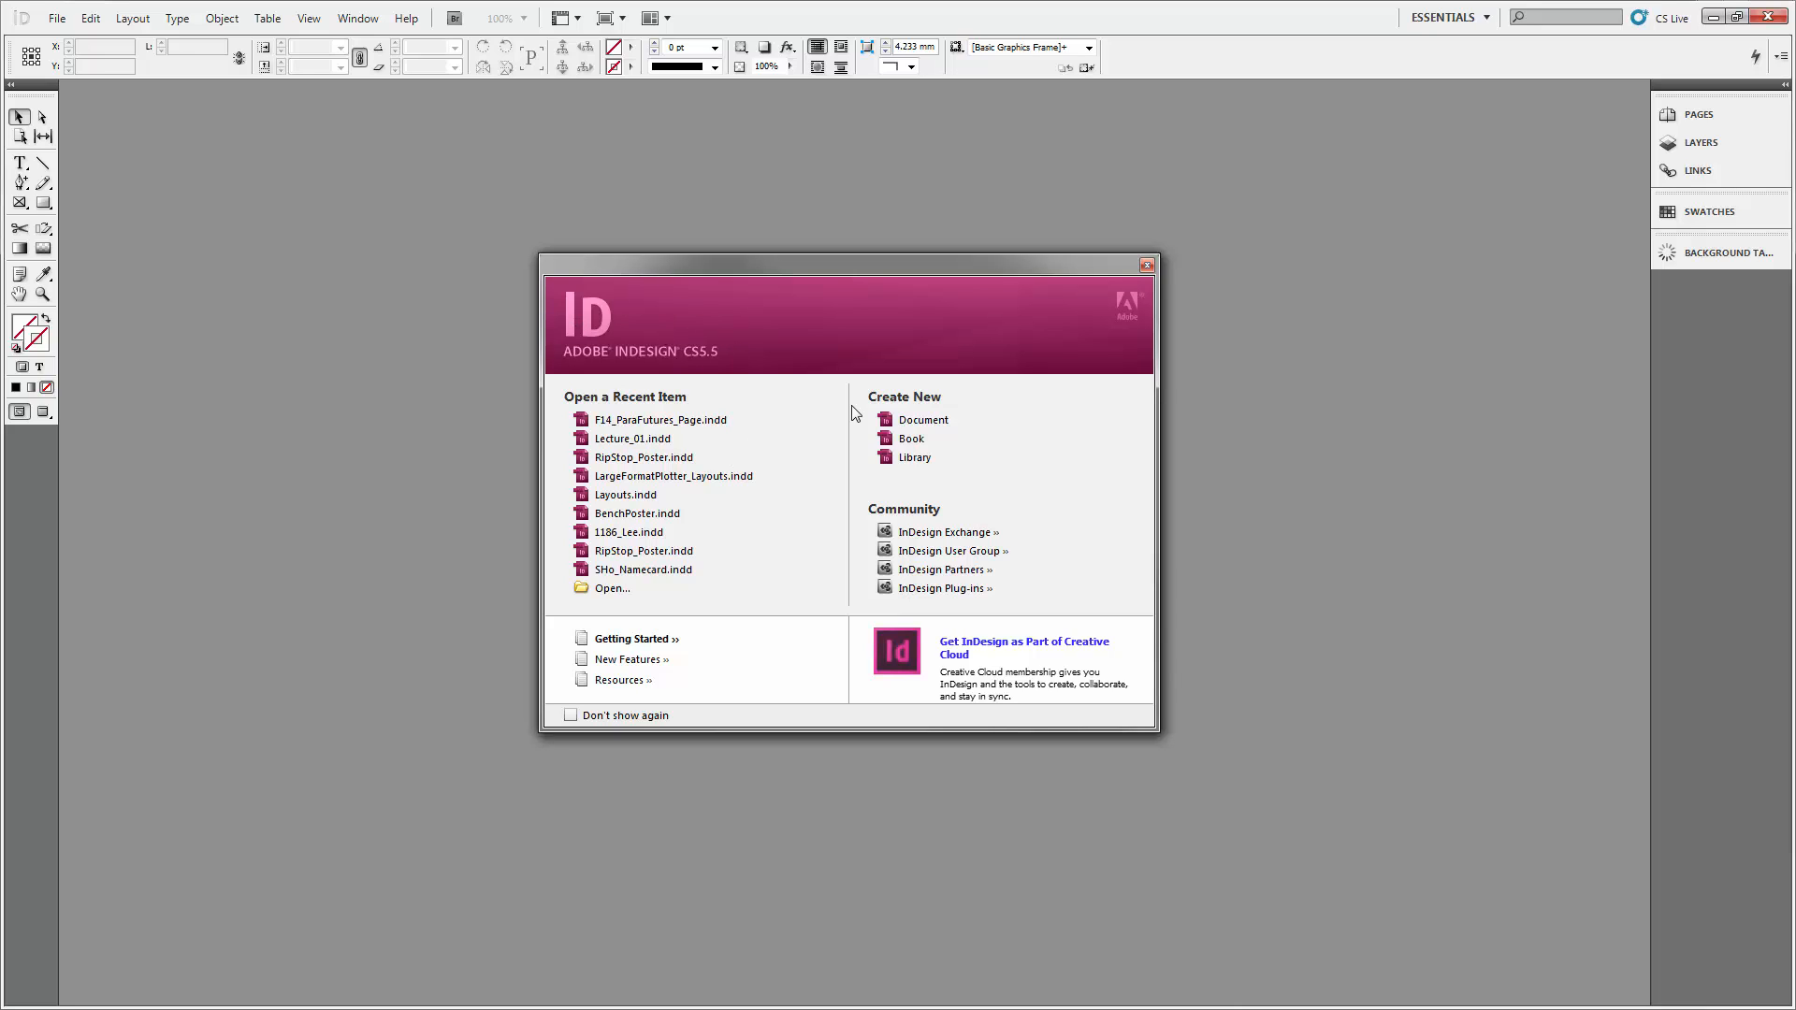
click(917, 420)
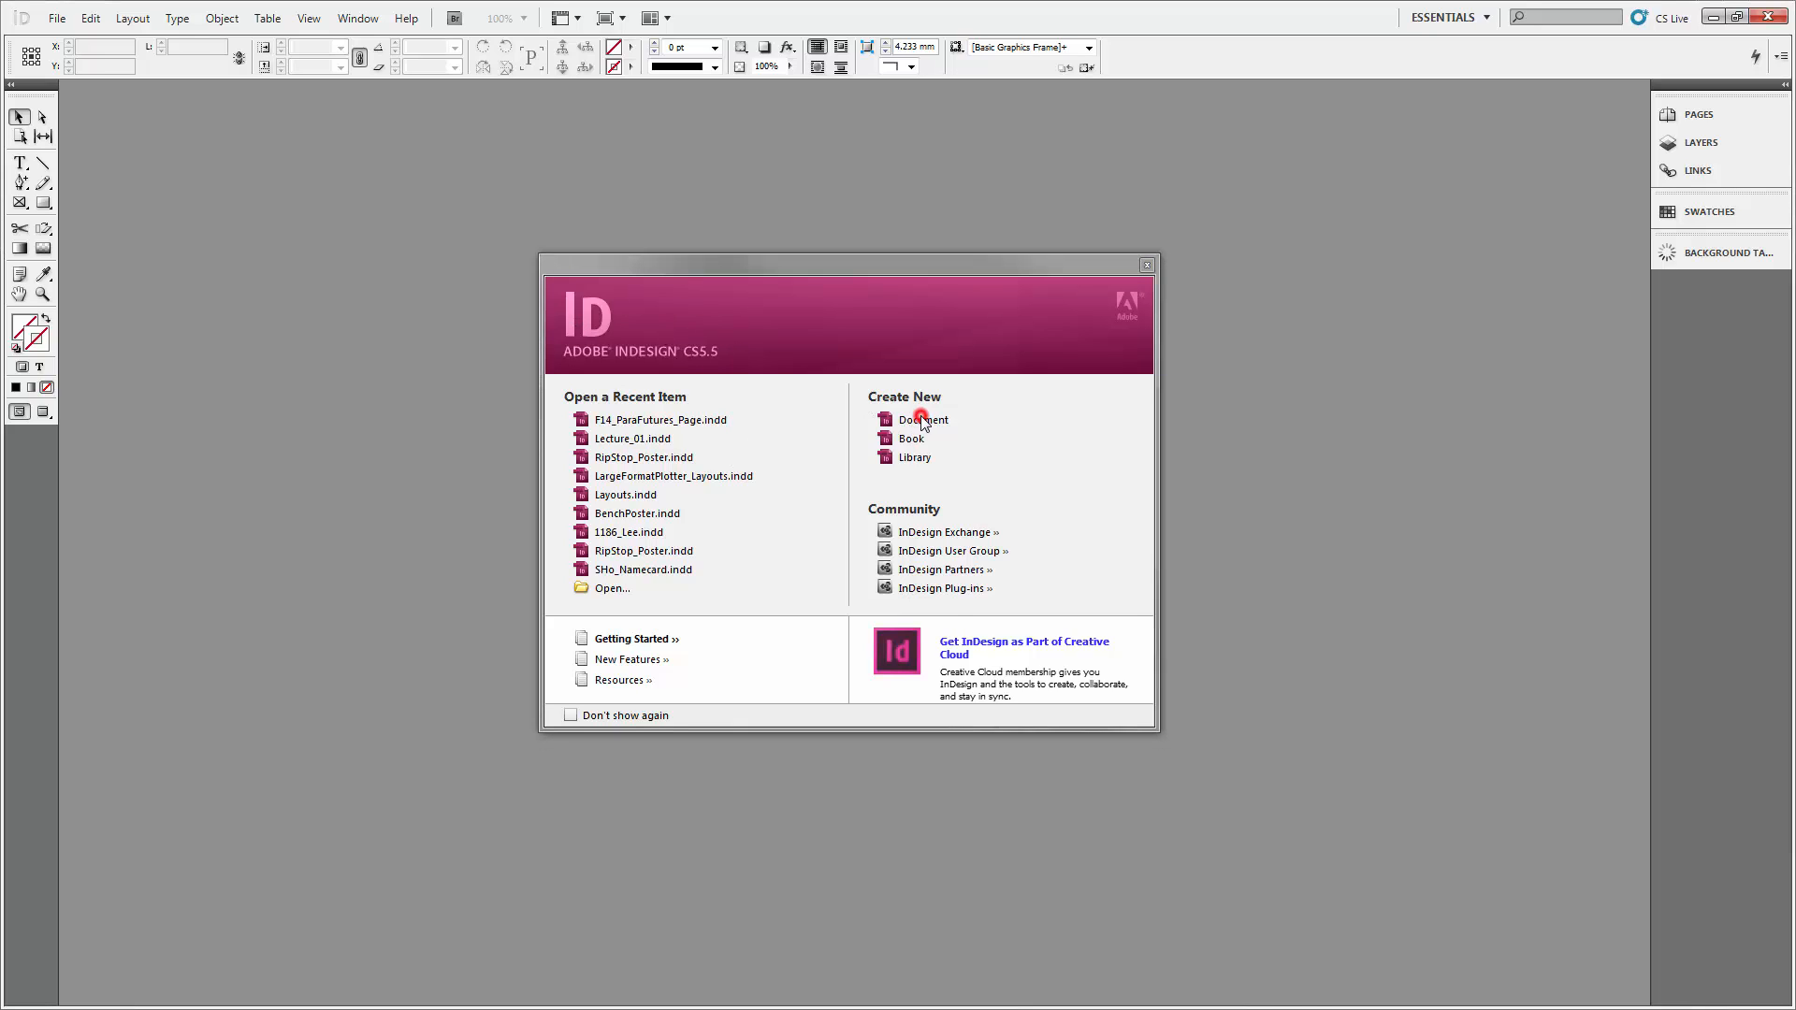
drag(894, 325, 853, 309)
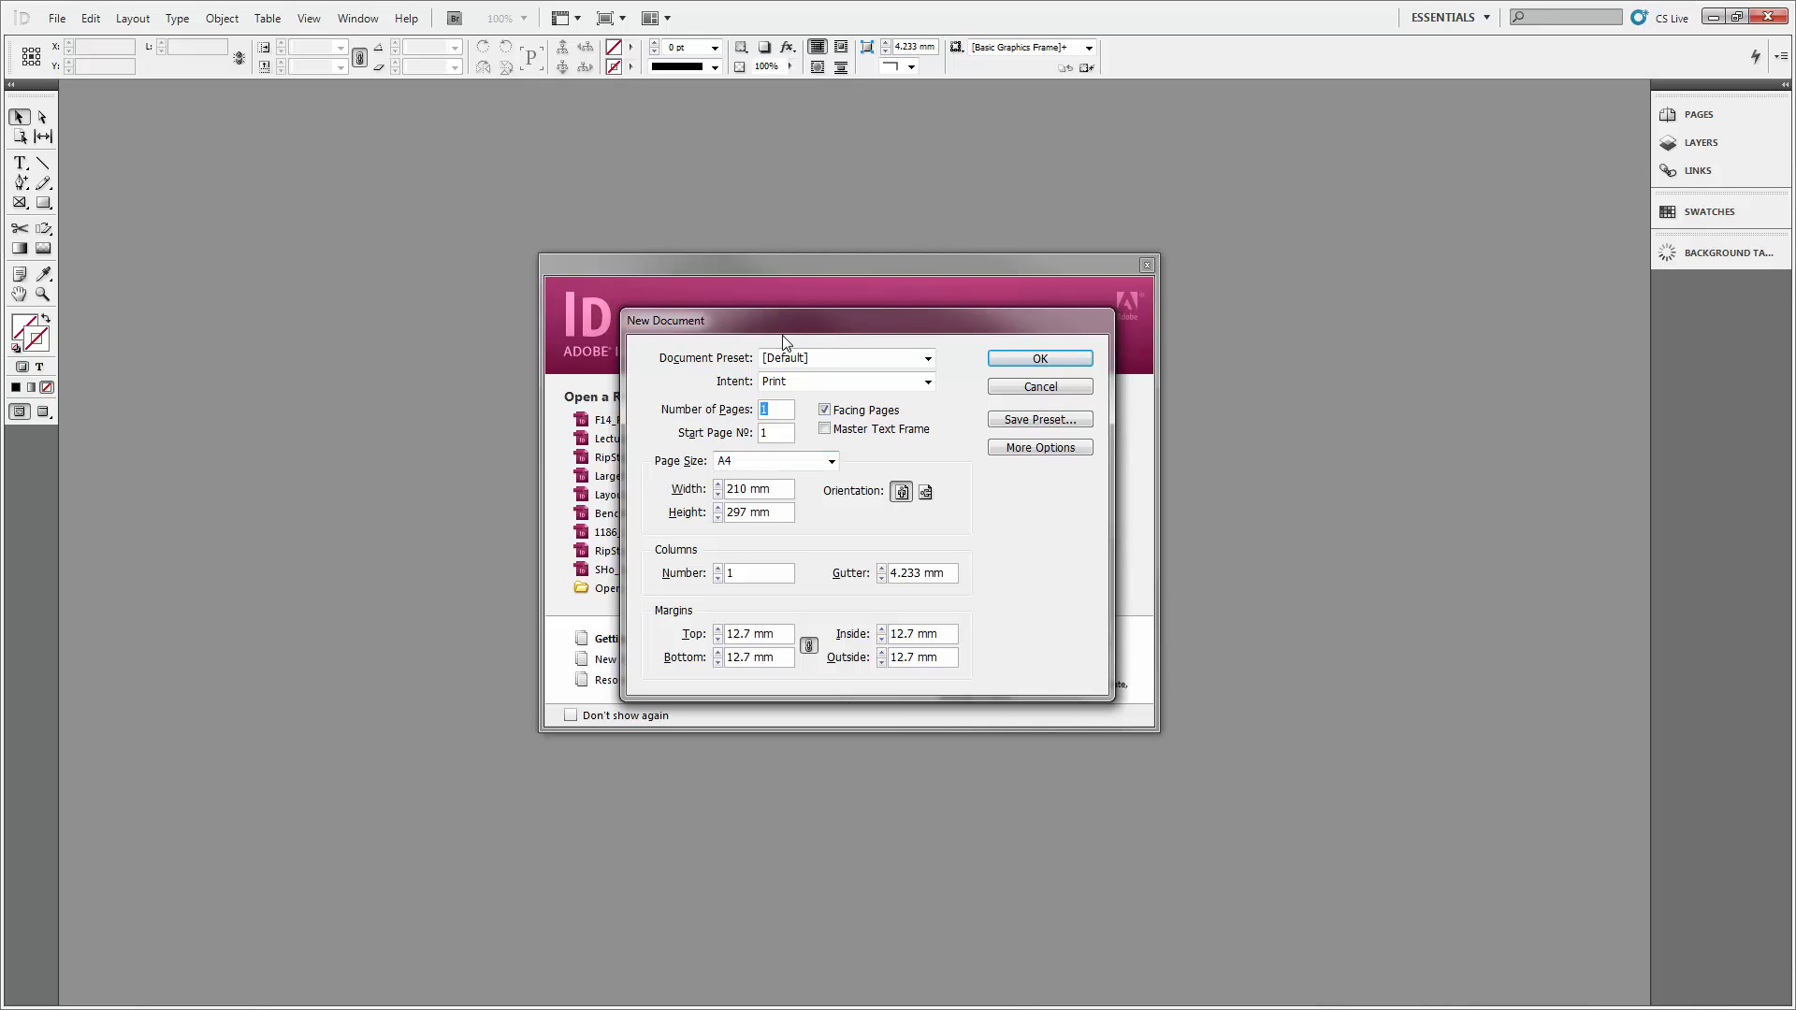
click(853, 384)
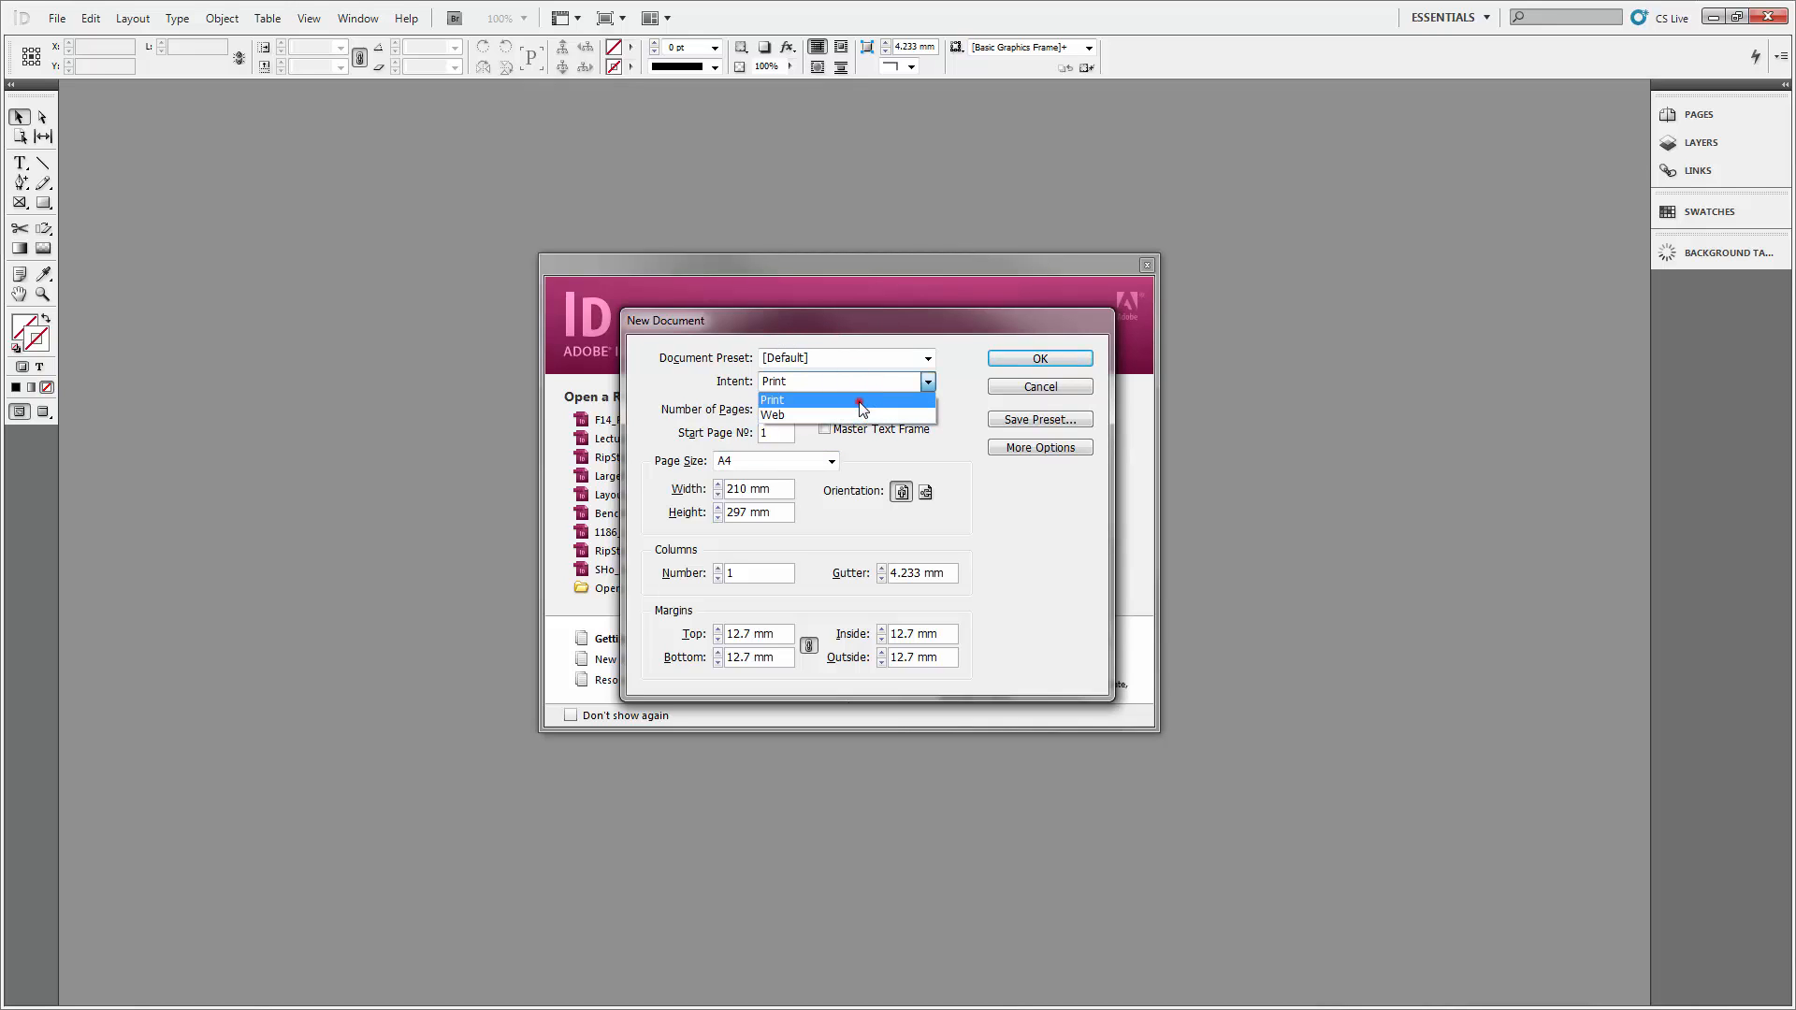
click(856, 399)
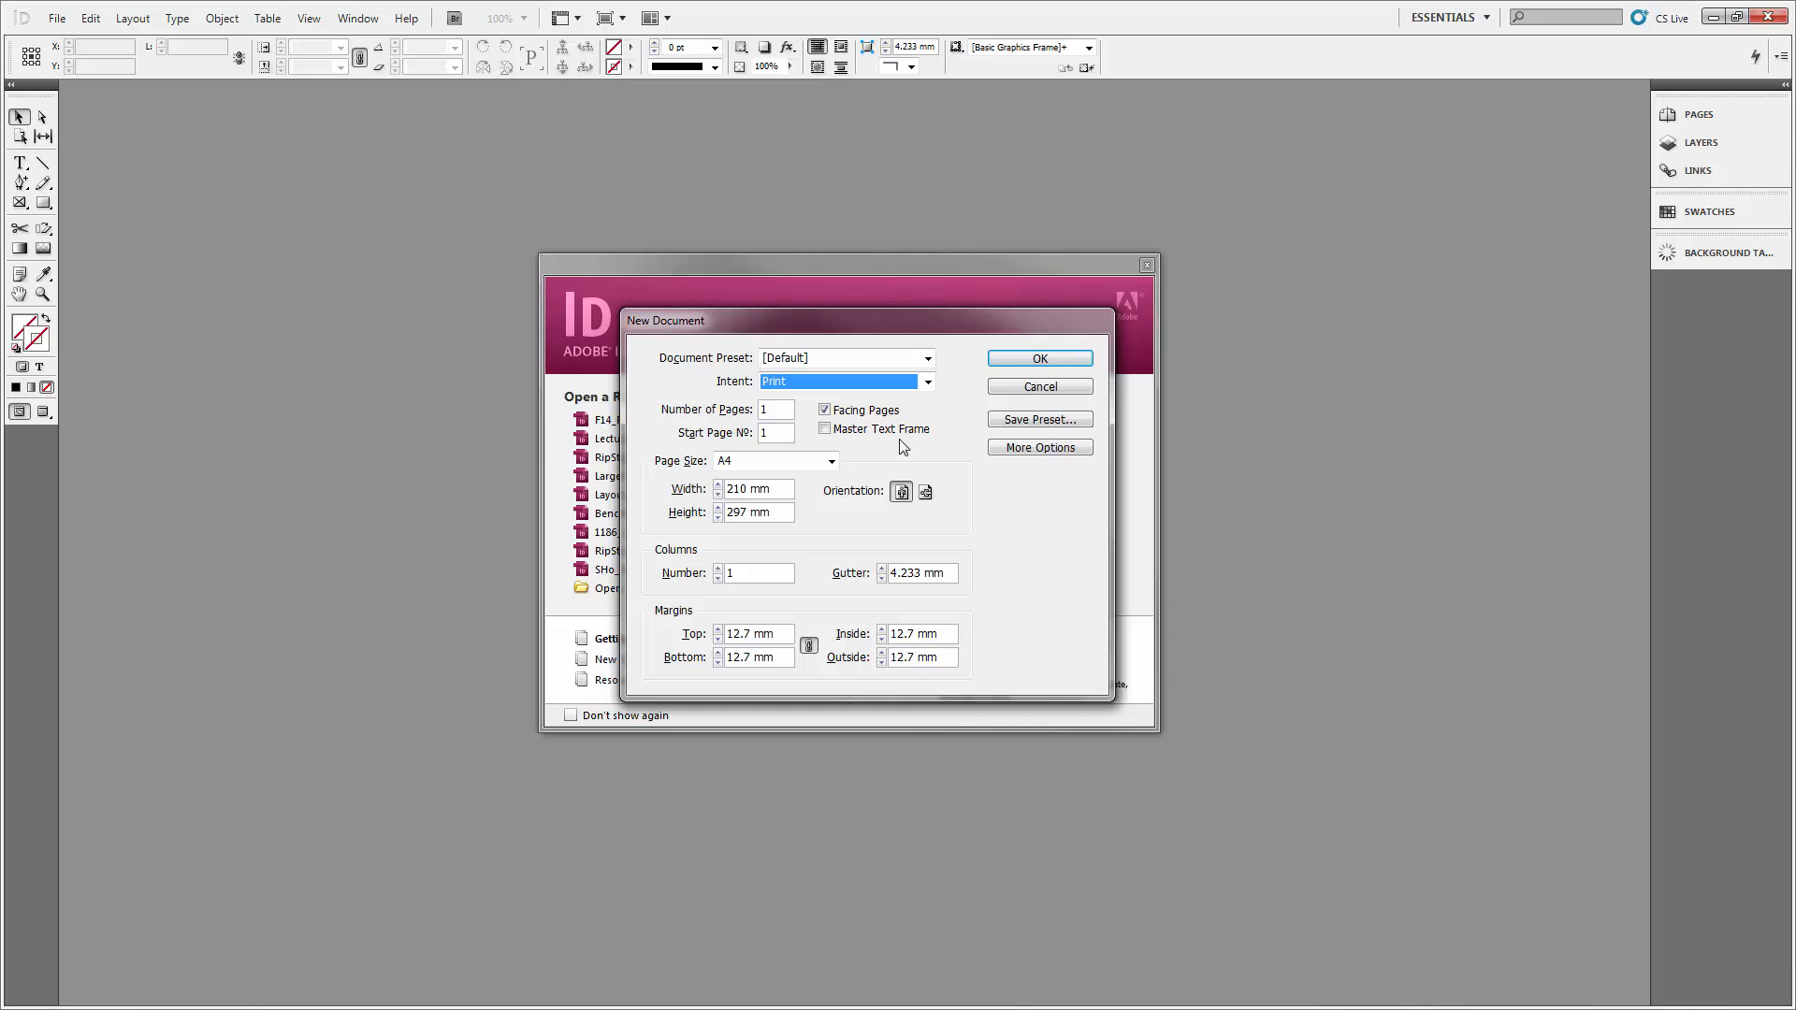
click(875, 410)
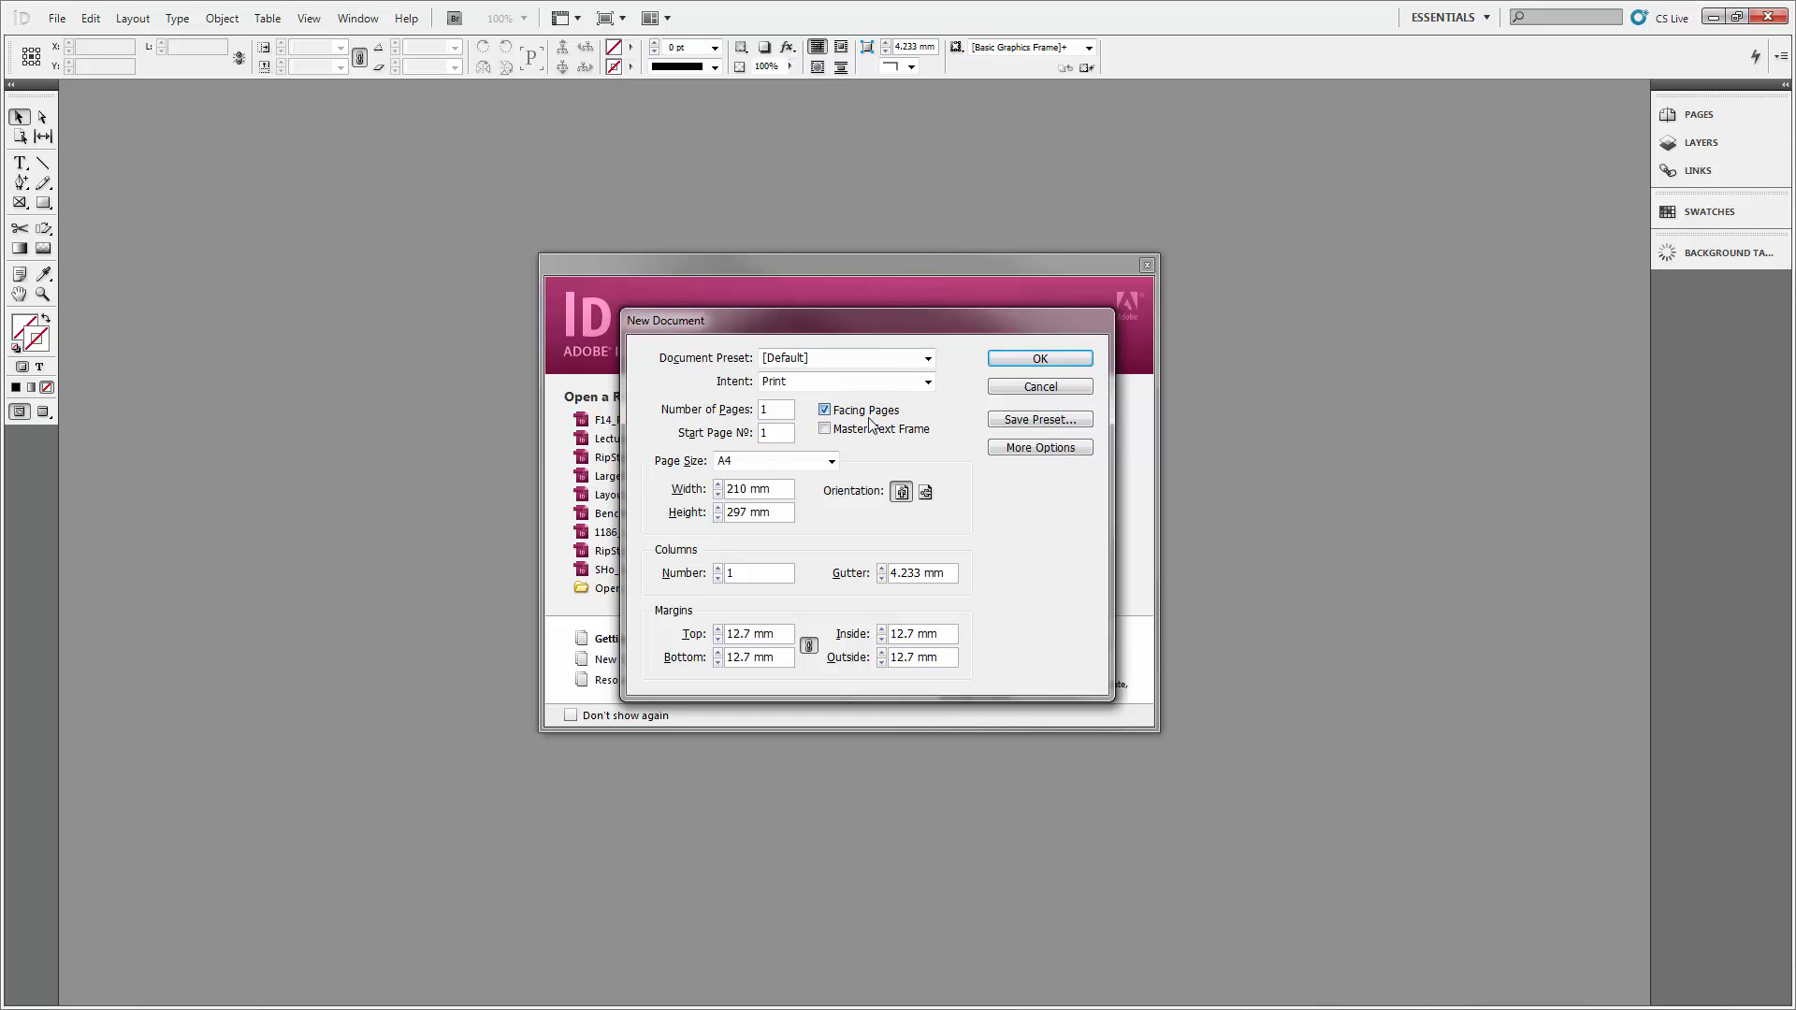
click(828, 412)
click(847, 413)
Choose a custom page size for the new document and name it 24x36.
click(754, 462)
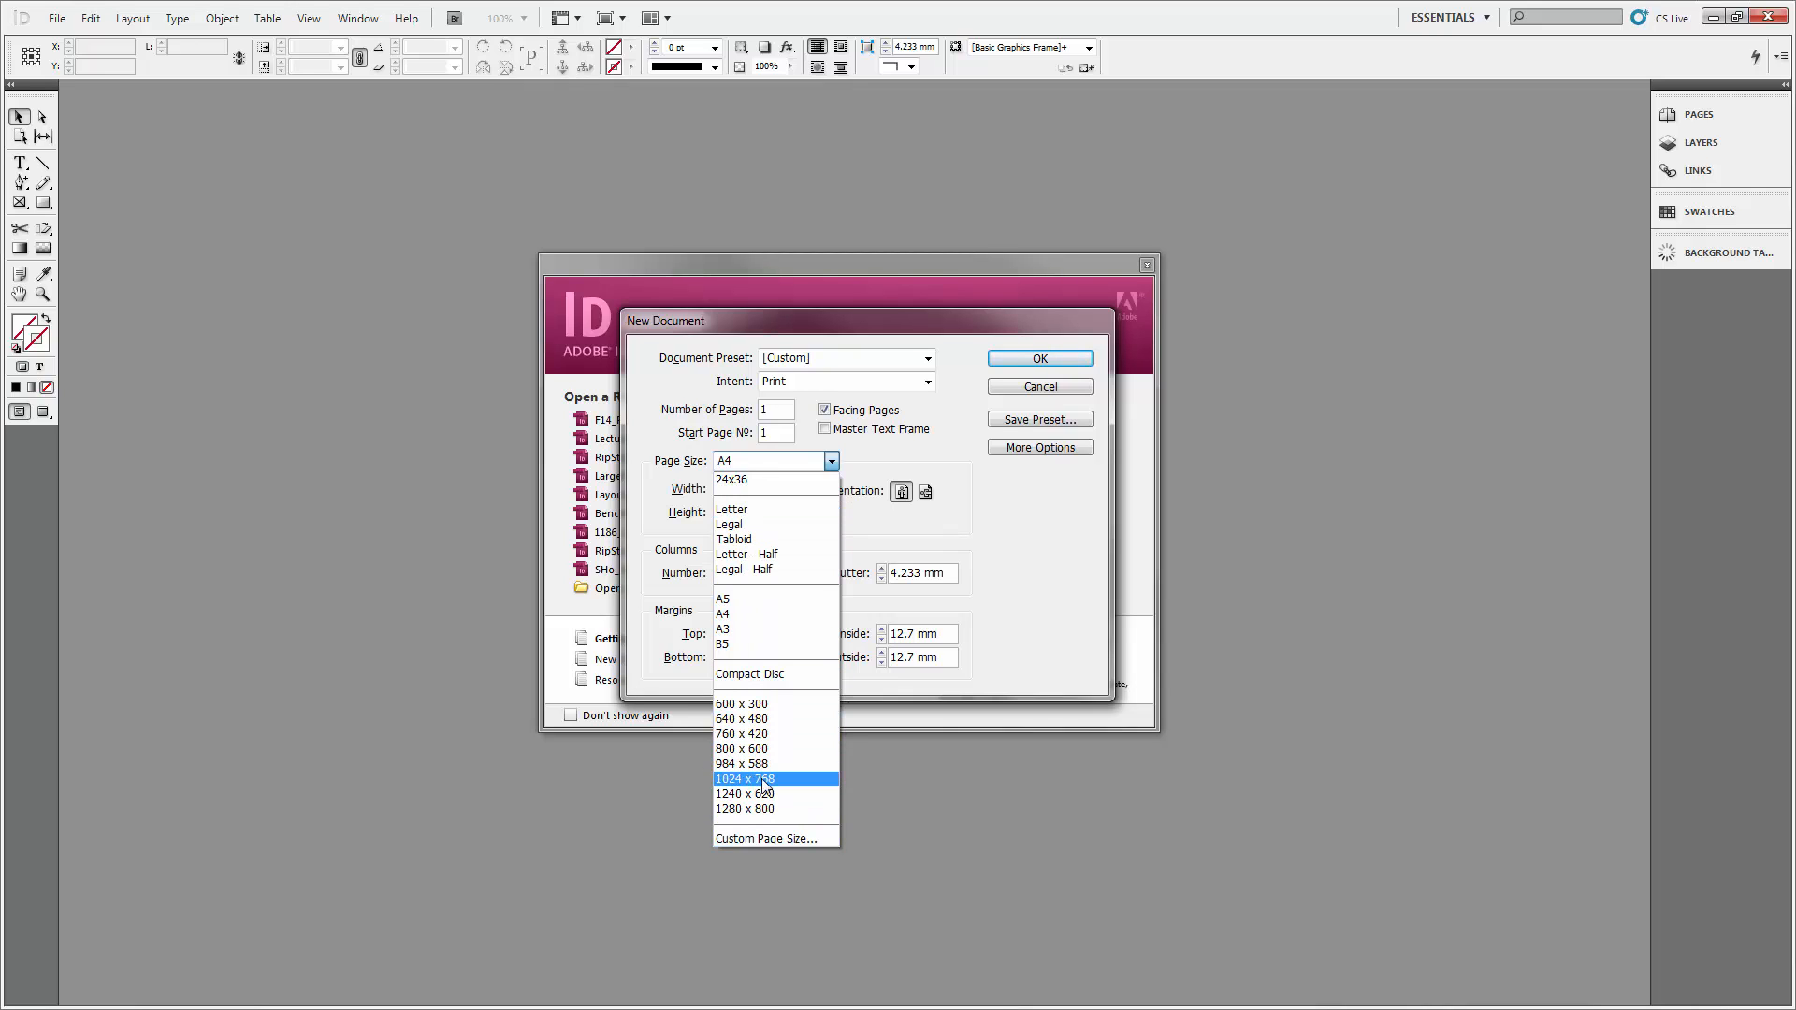
click(766, 837)
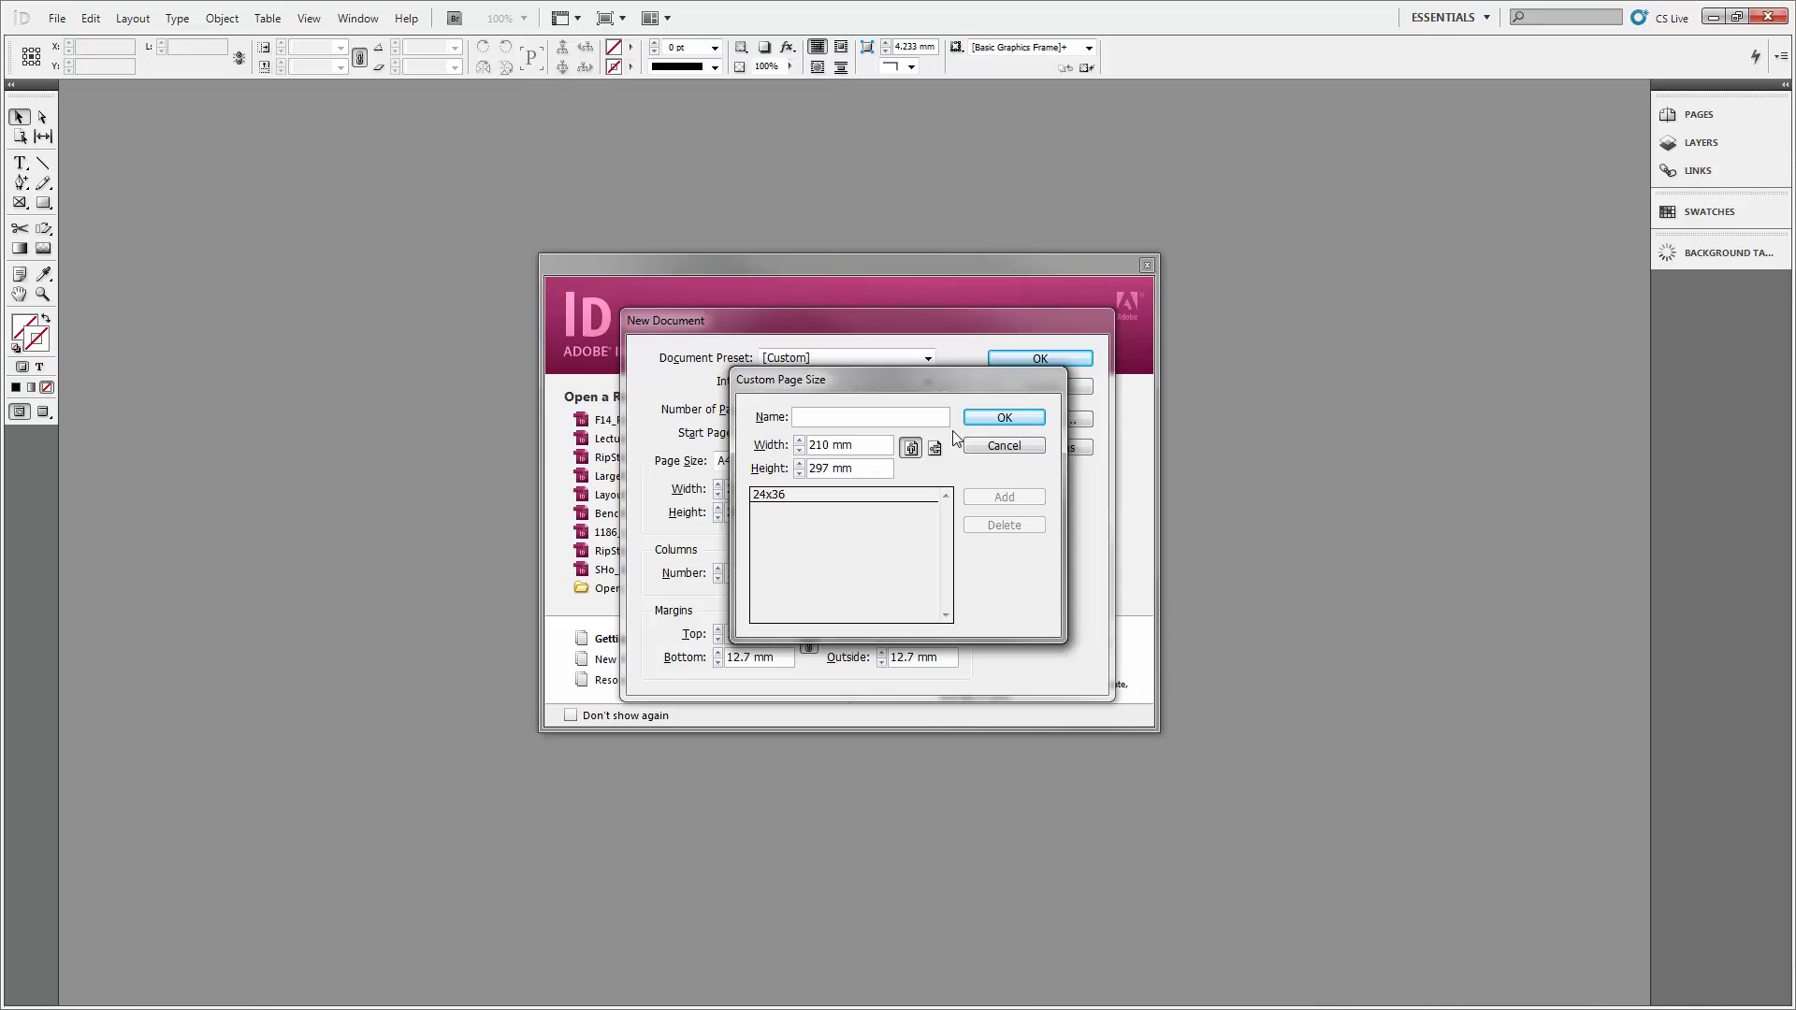
text(24x)
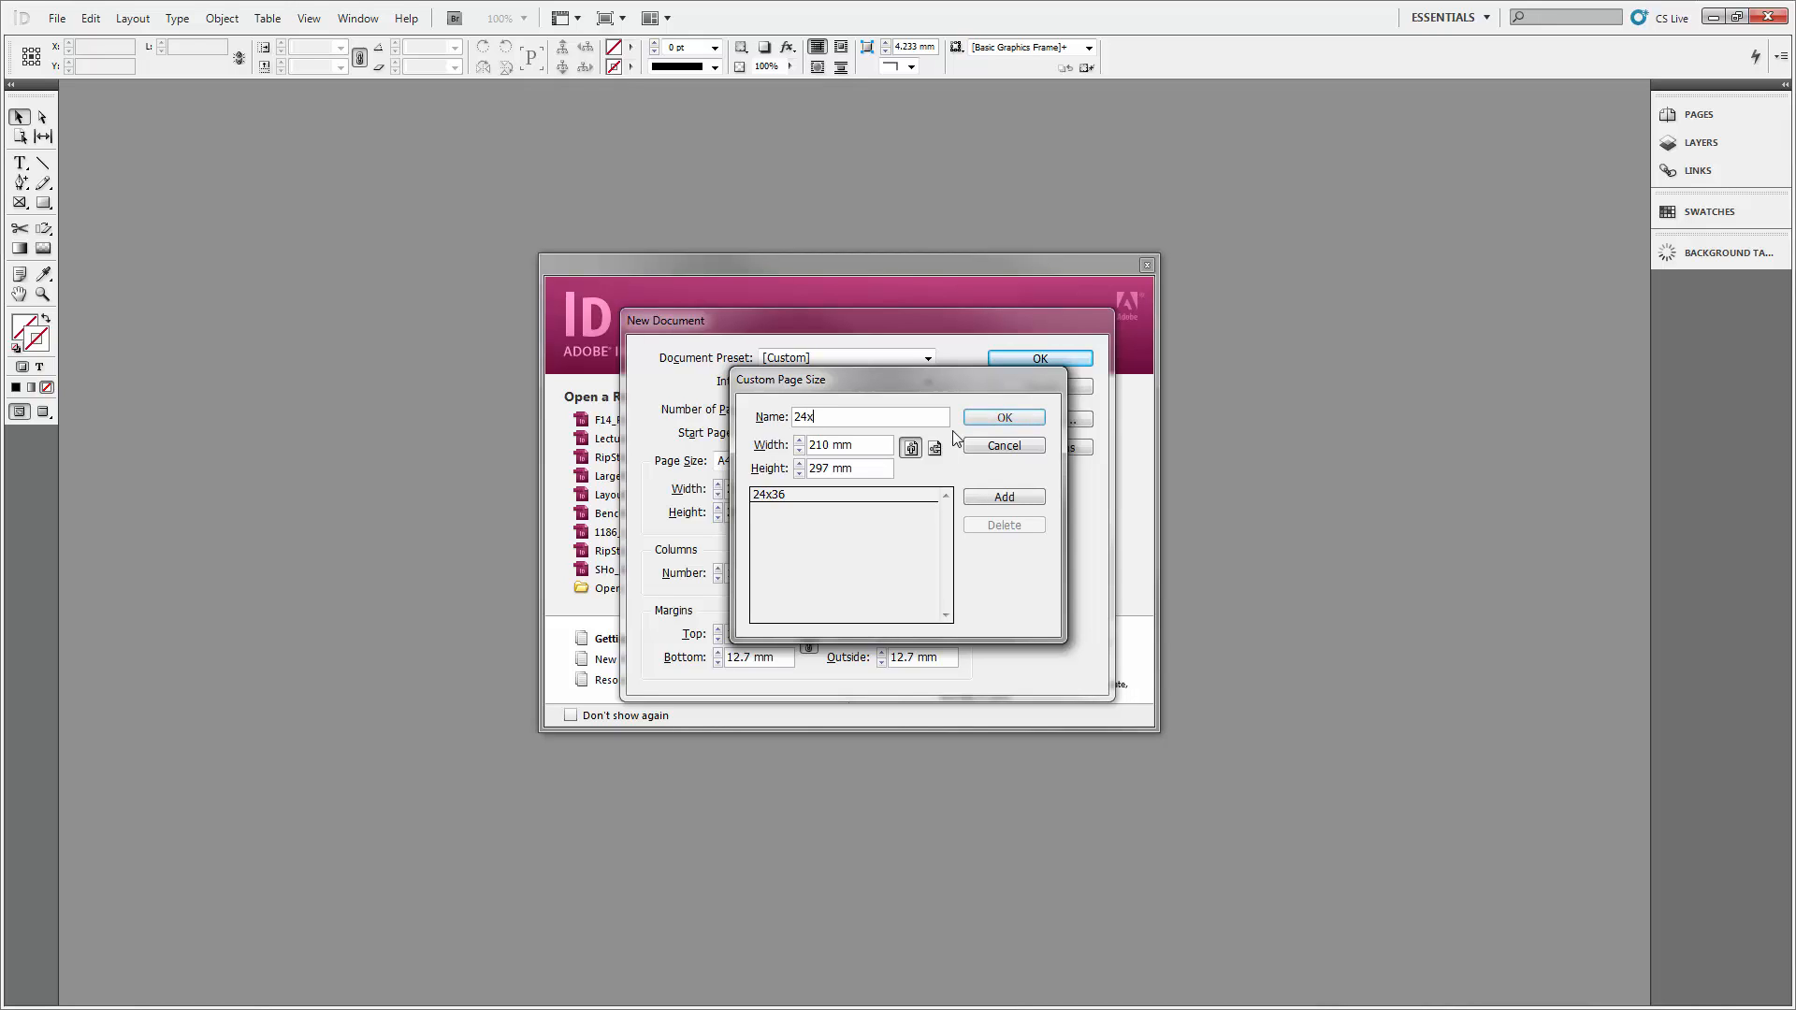
text(36)
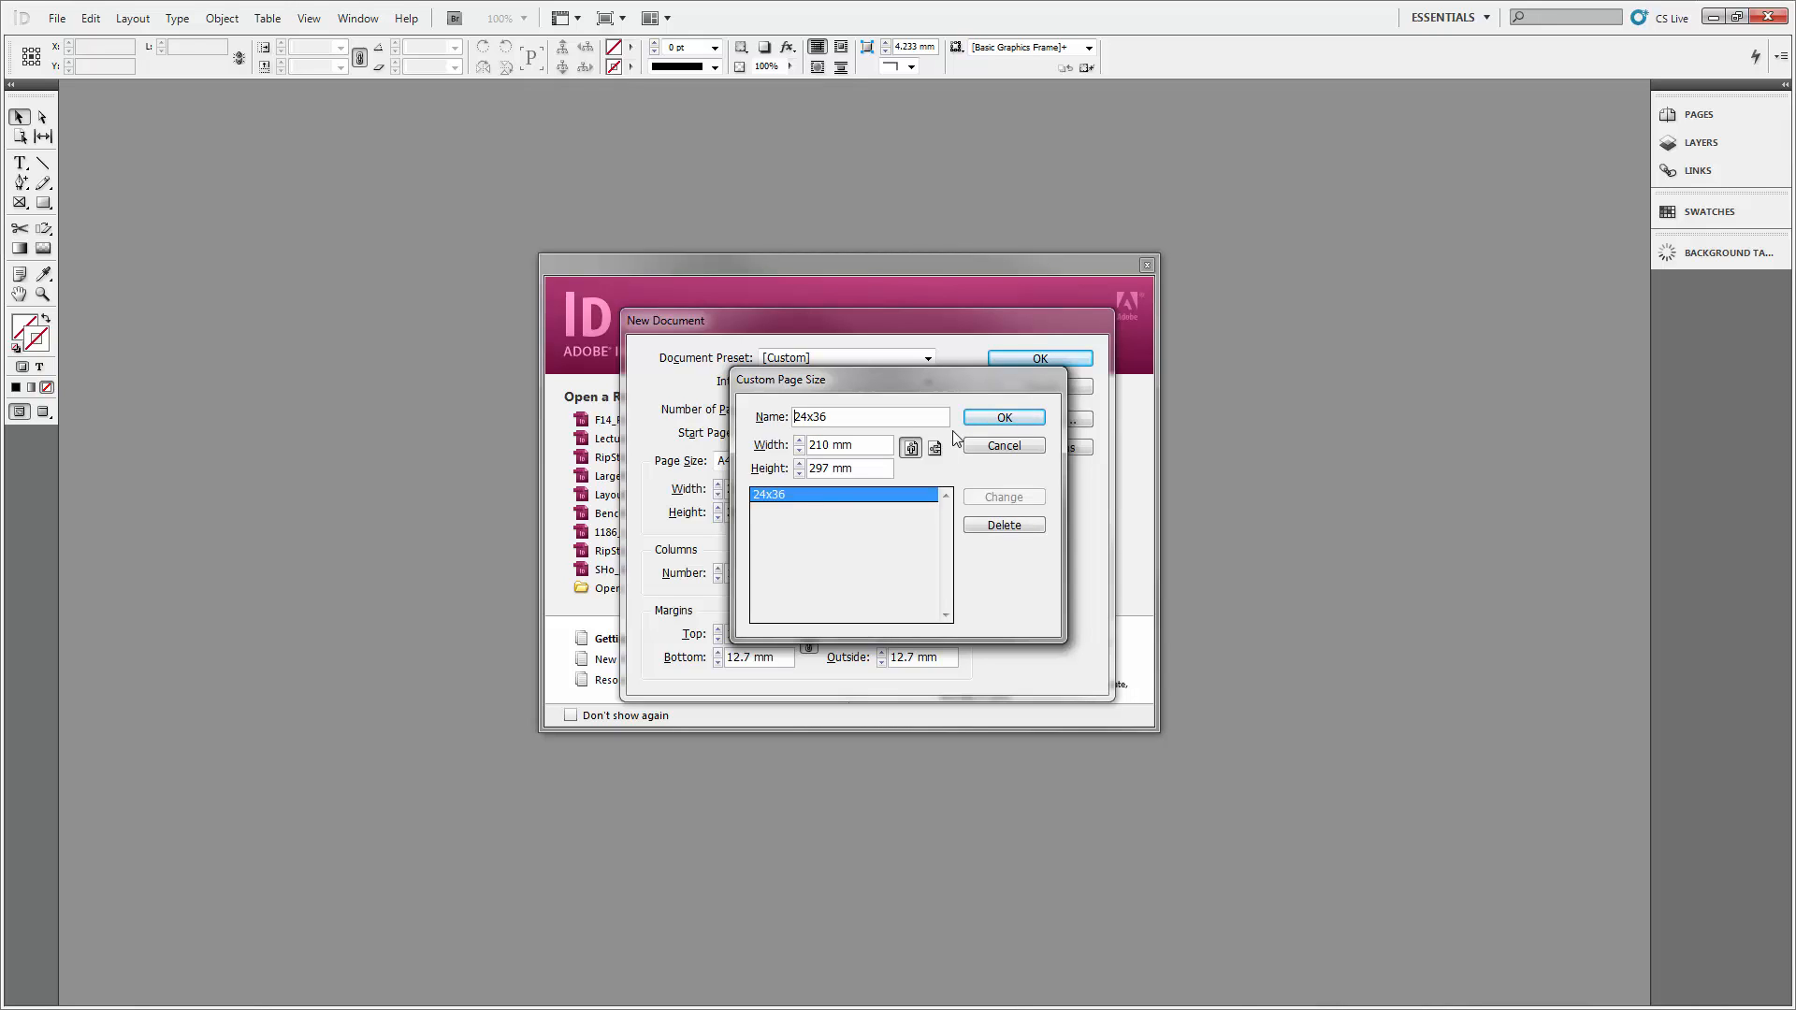
Set the 24x36 page size to 24 in wide and 36 in high, and create the document.
click(866, 444)
triple_click(863, 445)
text(26 in)
key(Tab)
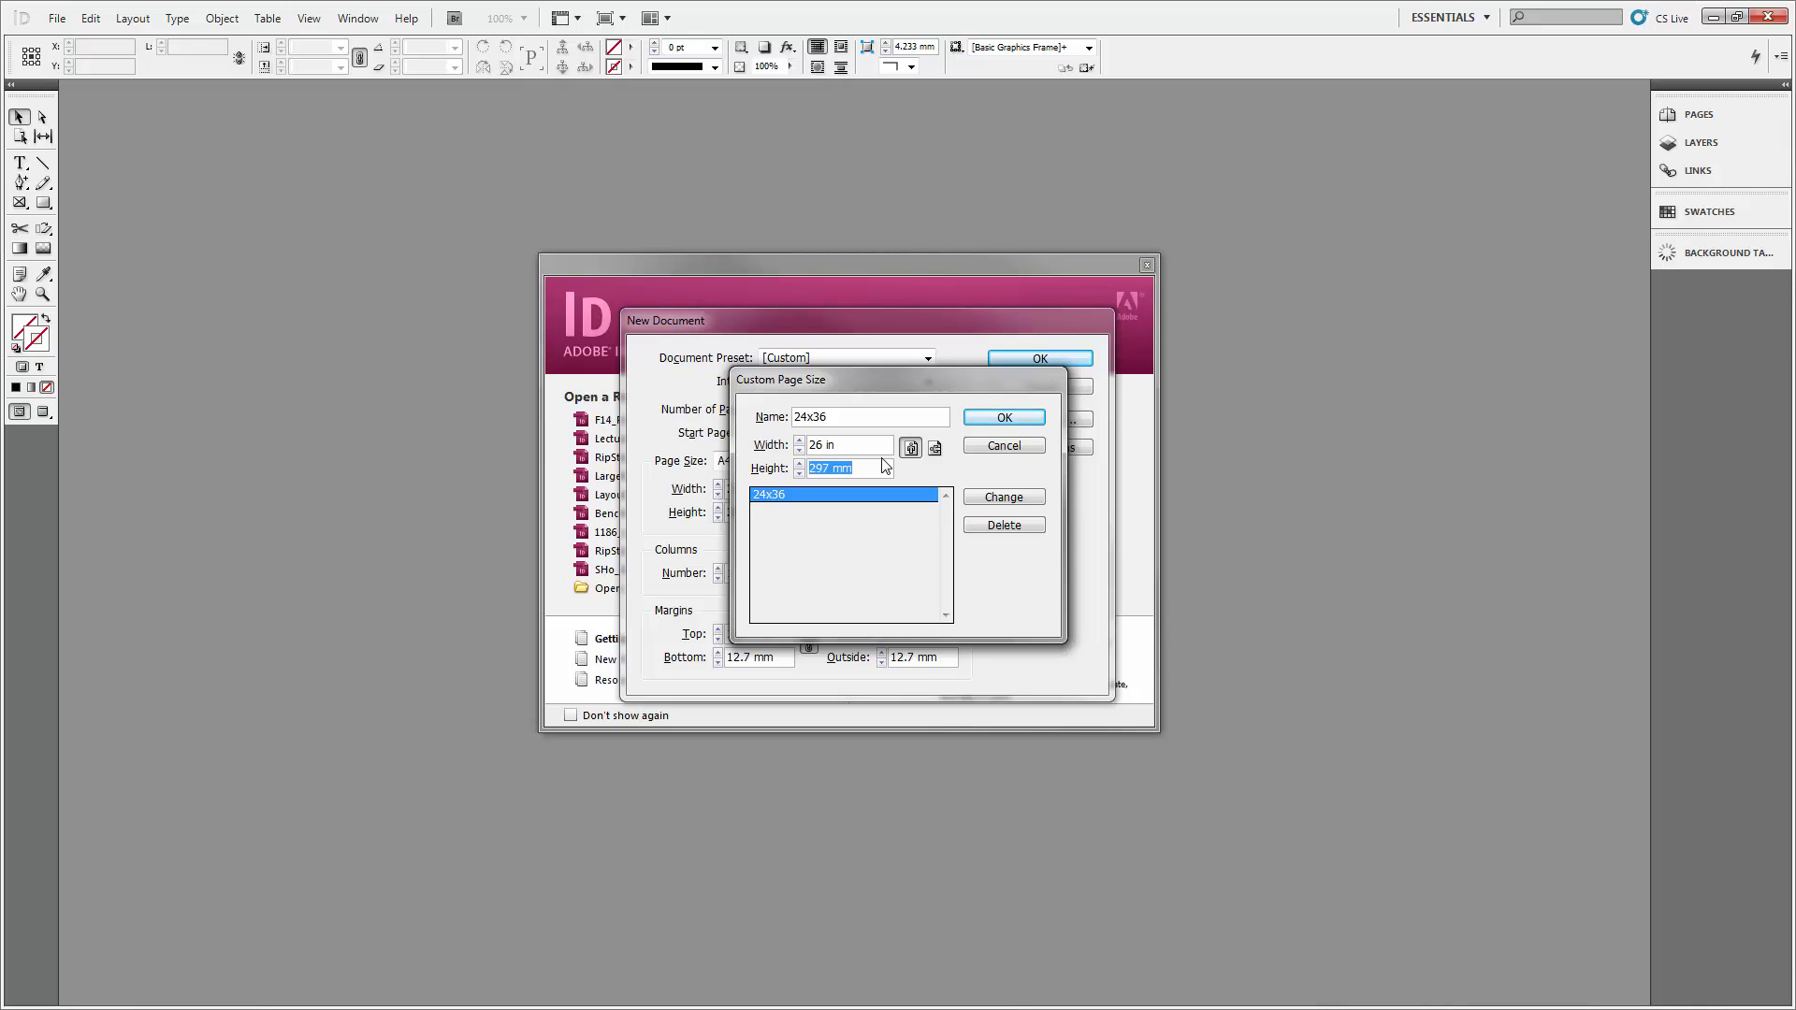
click(831, 447)
key(BackSpace)
text(4)
key(Tab)
text(36)
click(987, 420)
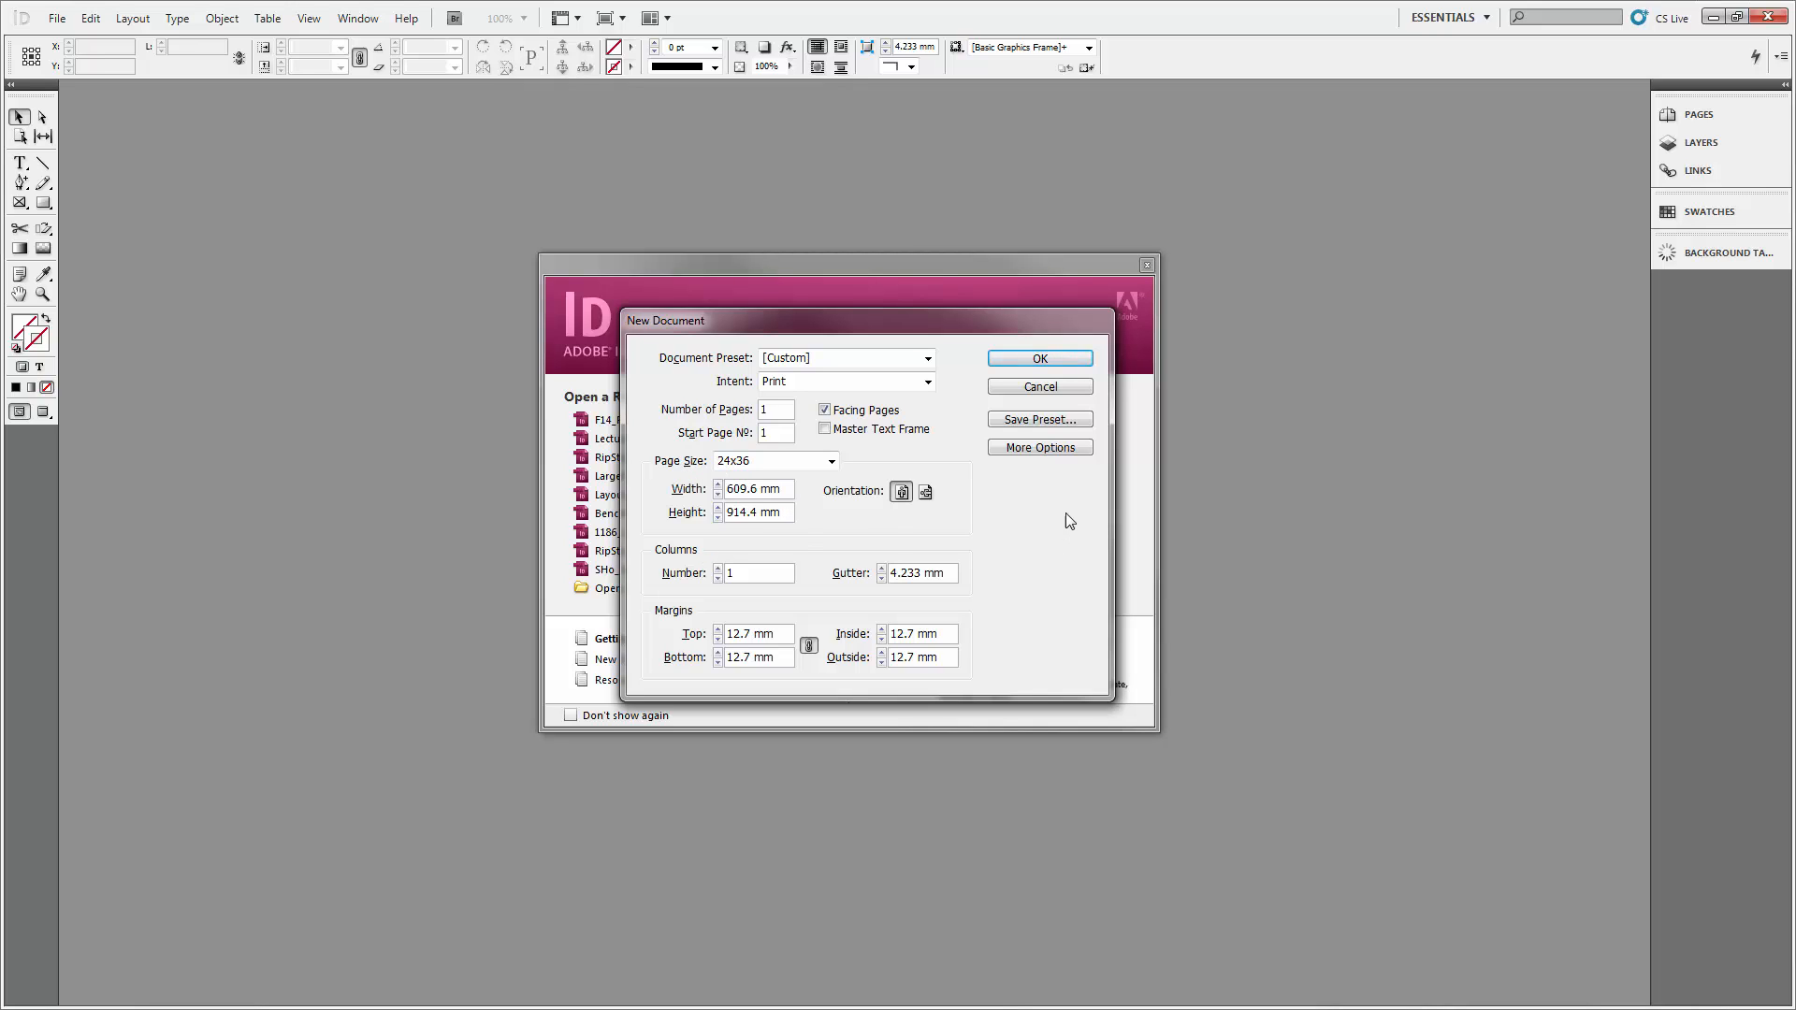
click(1046, 360)
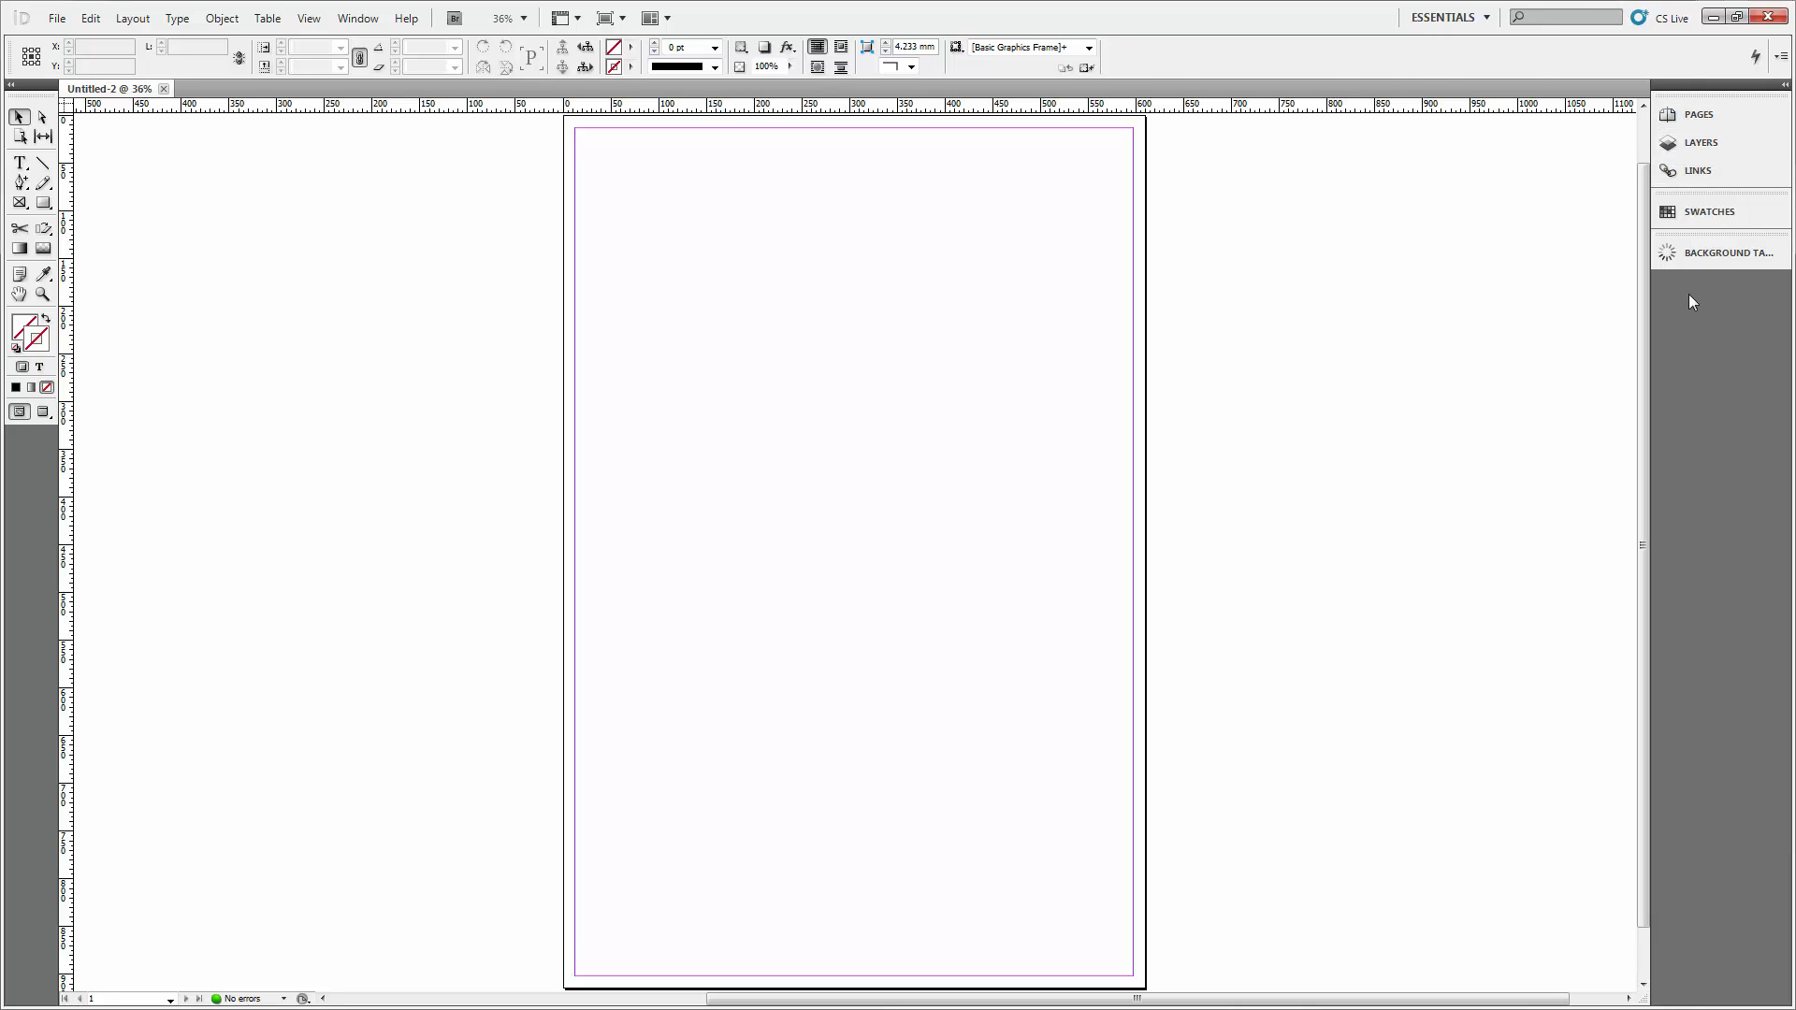
Look over the document's pages, layers and links, and add two new pages after page 1.
click(1677, 115)
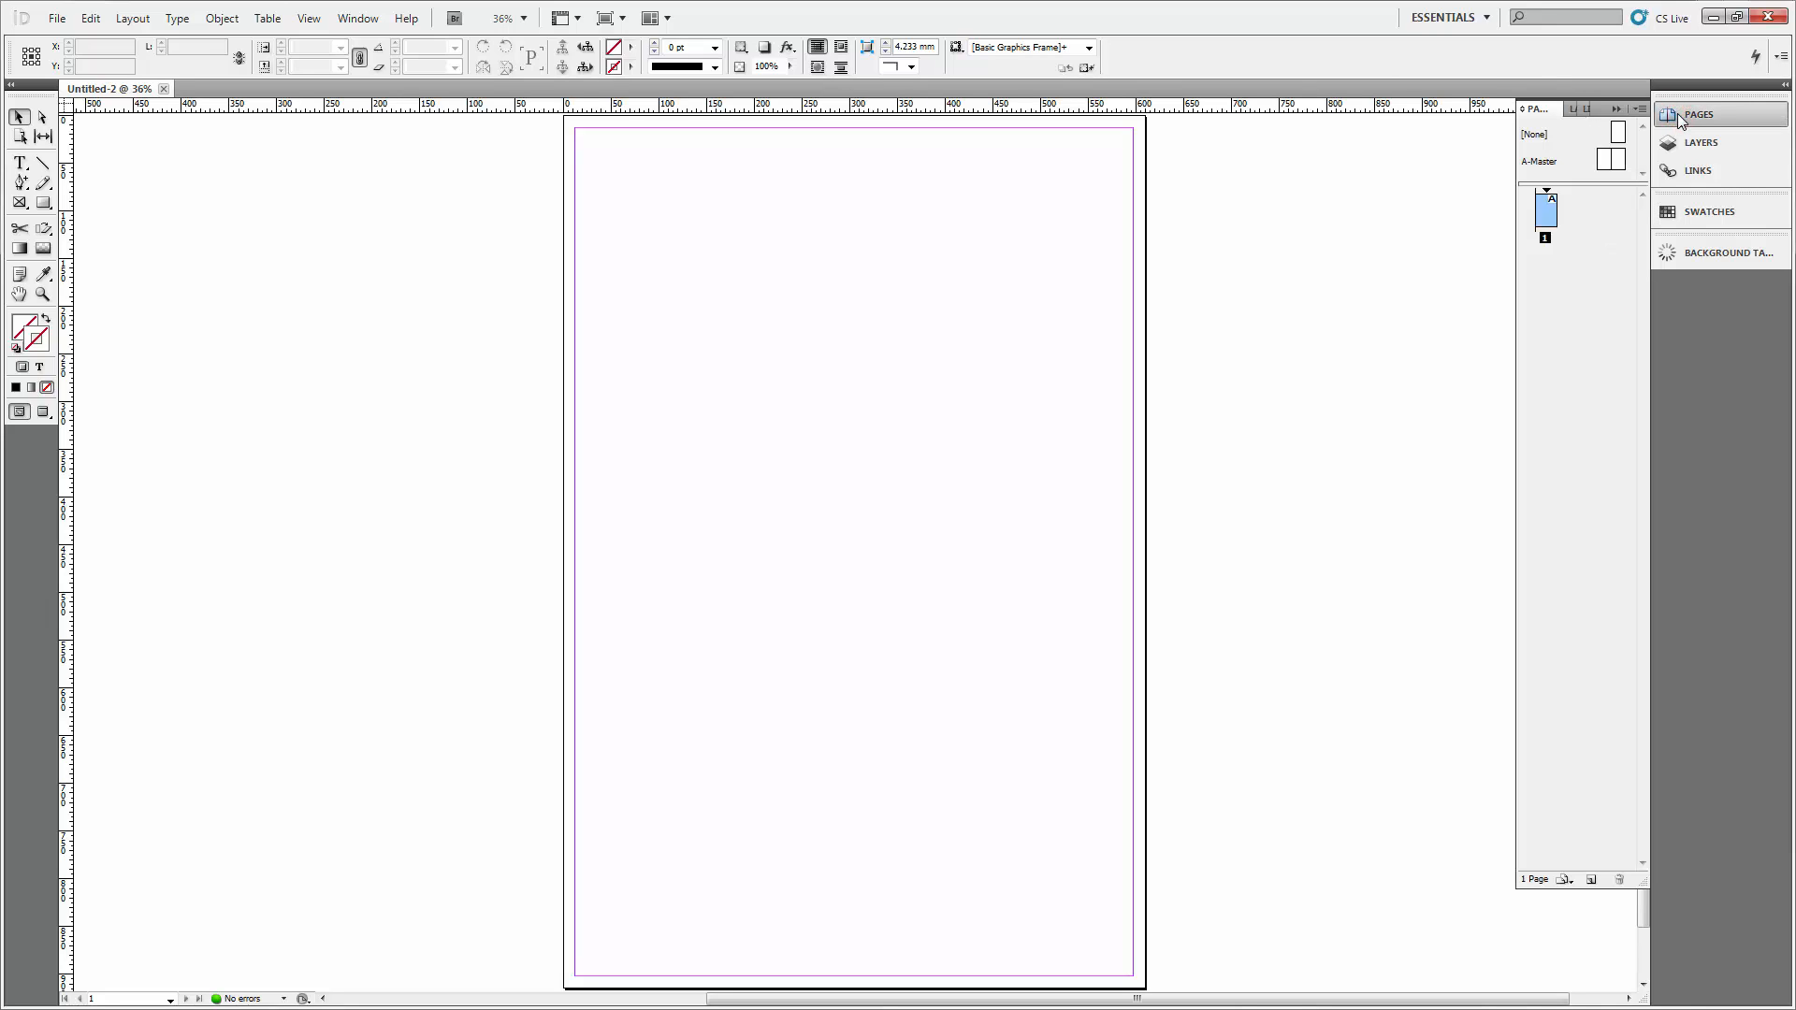
click(1516, 168)
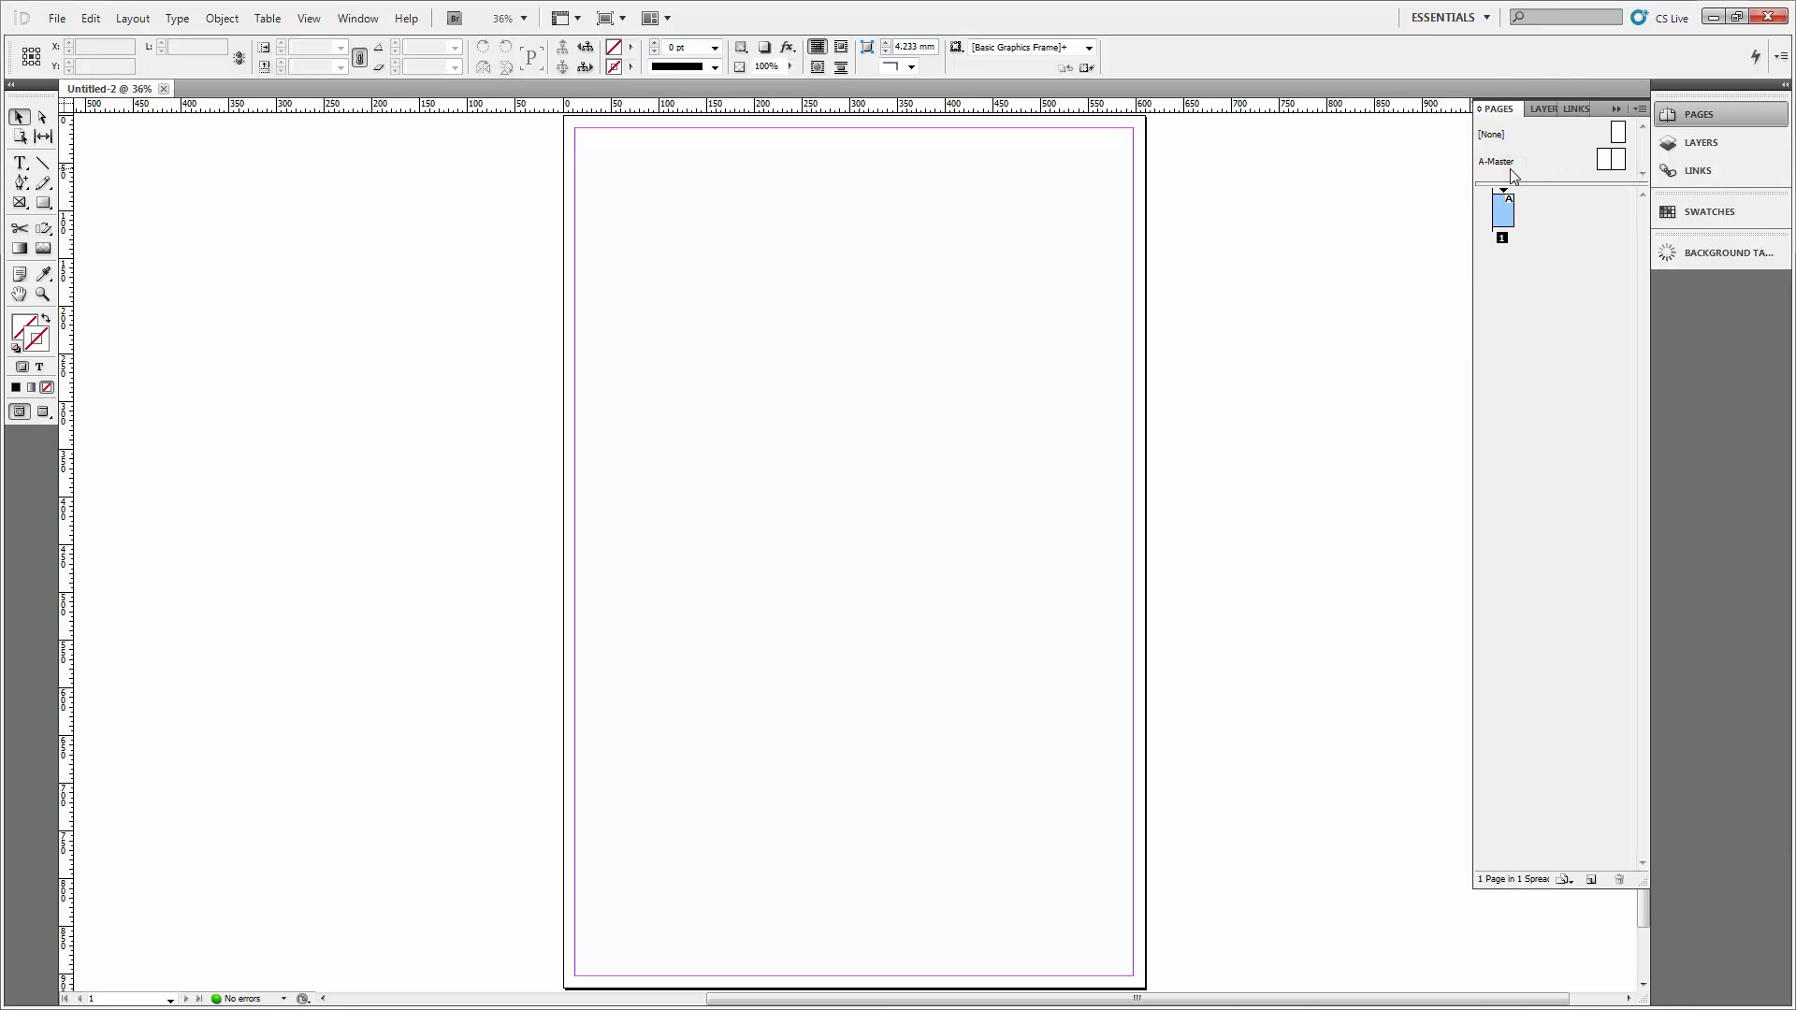
click(1723, 145)
click(1720, 168)
click(1696, 116)
click(1593, 882)
click(1593, 882)
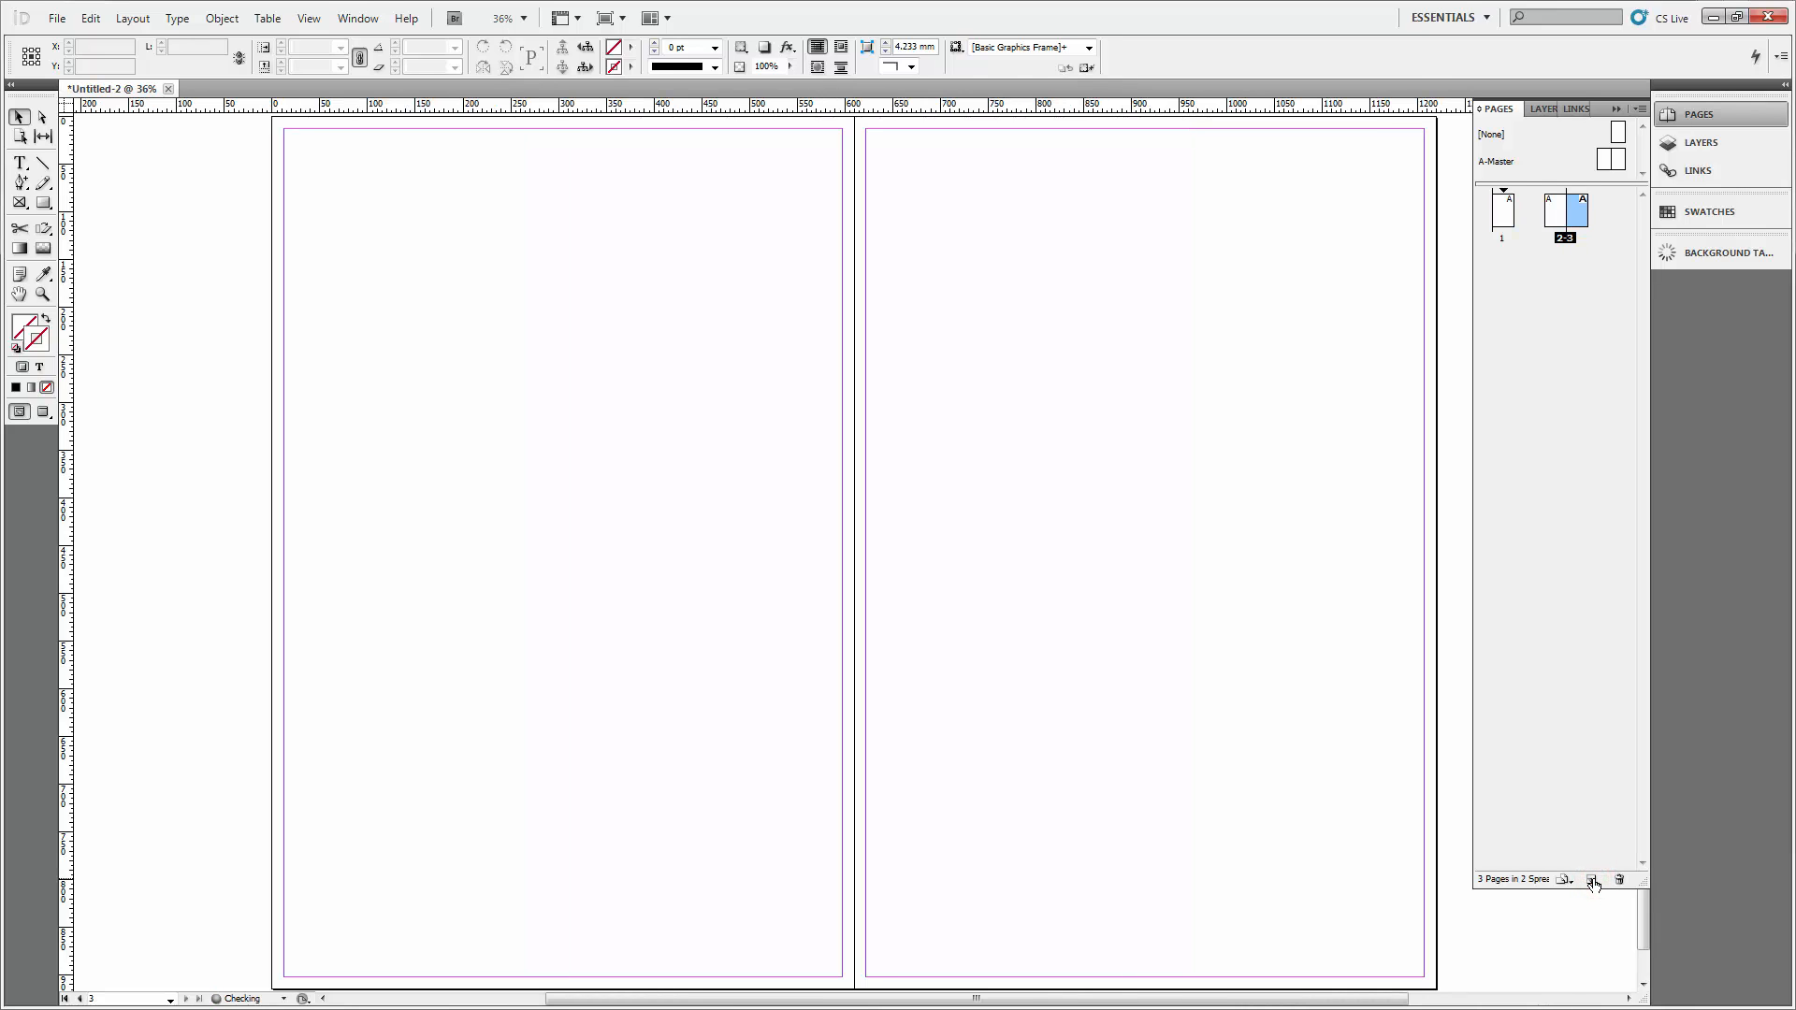
Set the page thumbnails to Large and narrow the page overview so the spreads stack vertically.
right_click(1497, 329)
click(1535, 531)
right_click(1529, 335)
click(1560, 435)
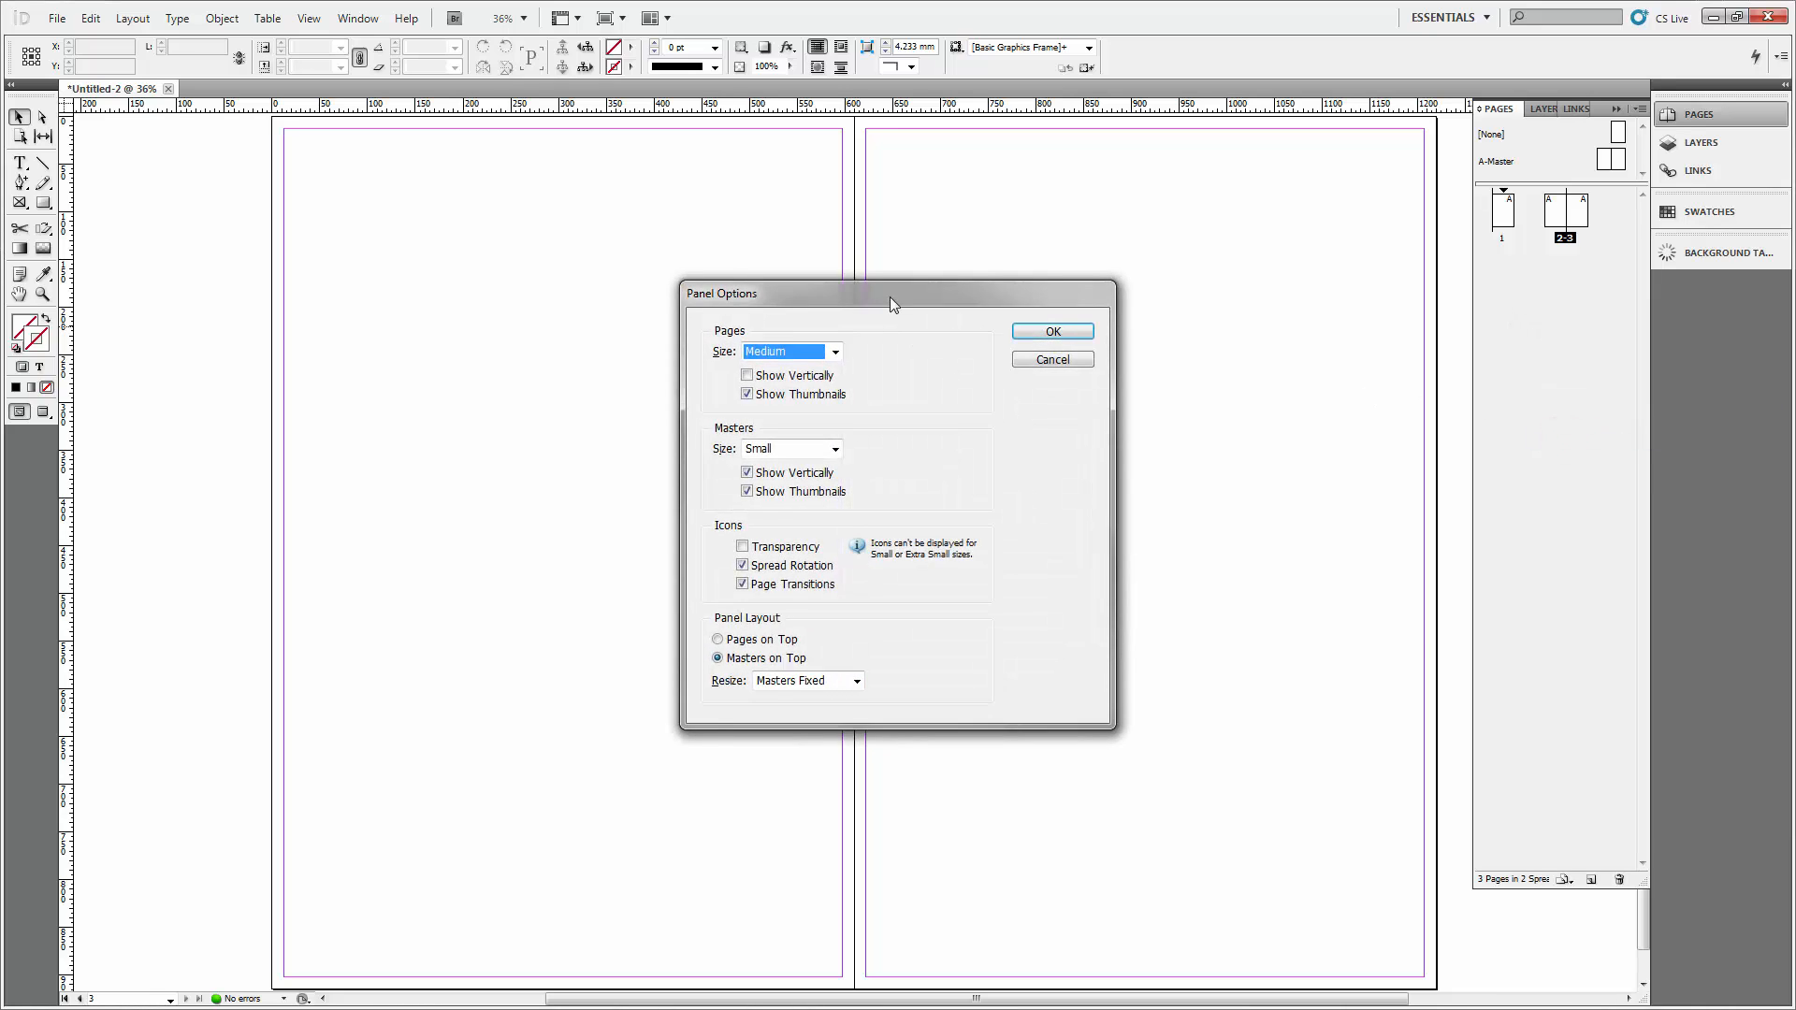
drag(891, 304, 1210, 211)
click(1154, 259)
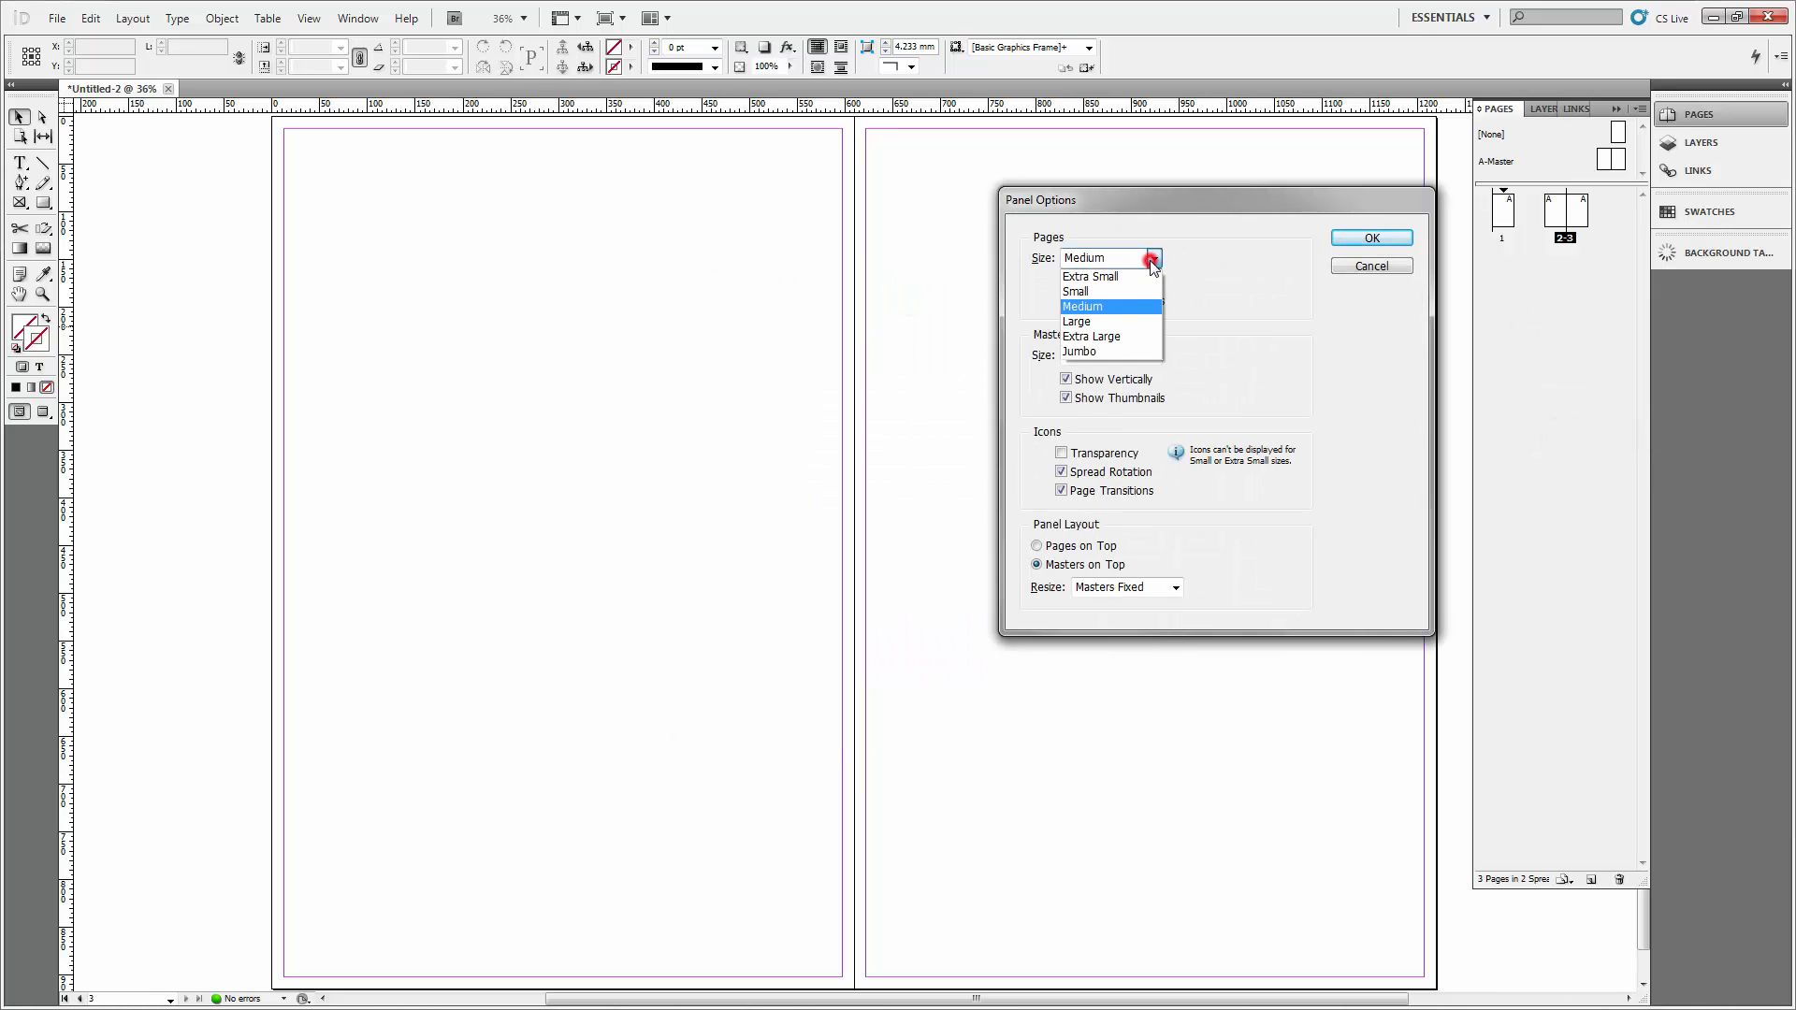
click(1119, 322)
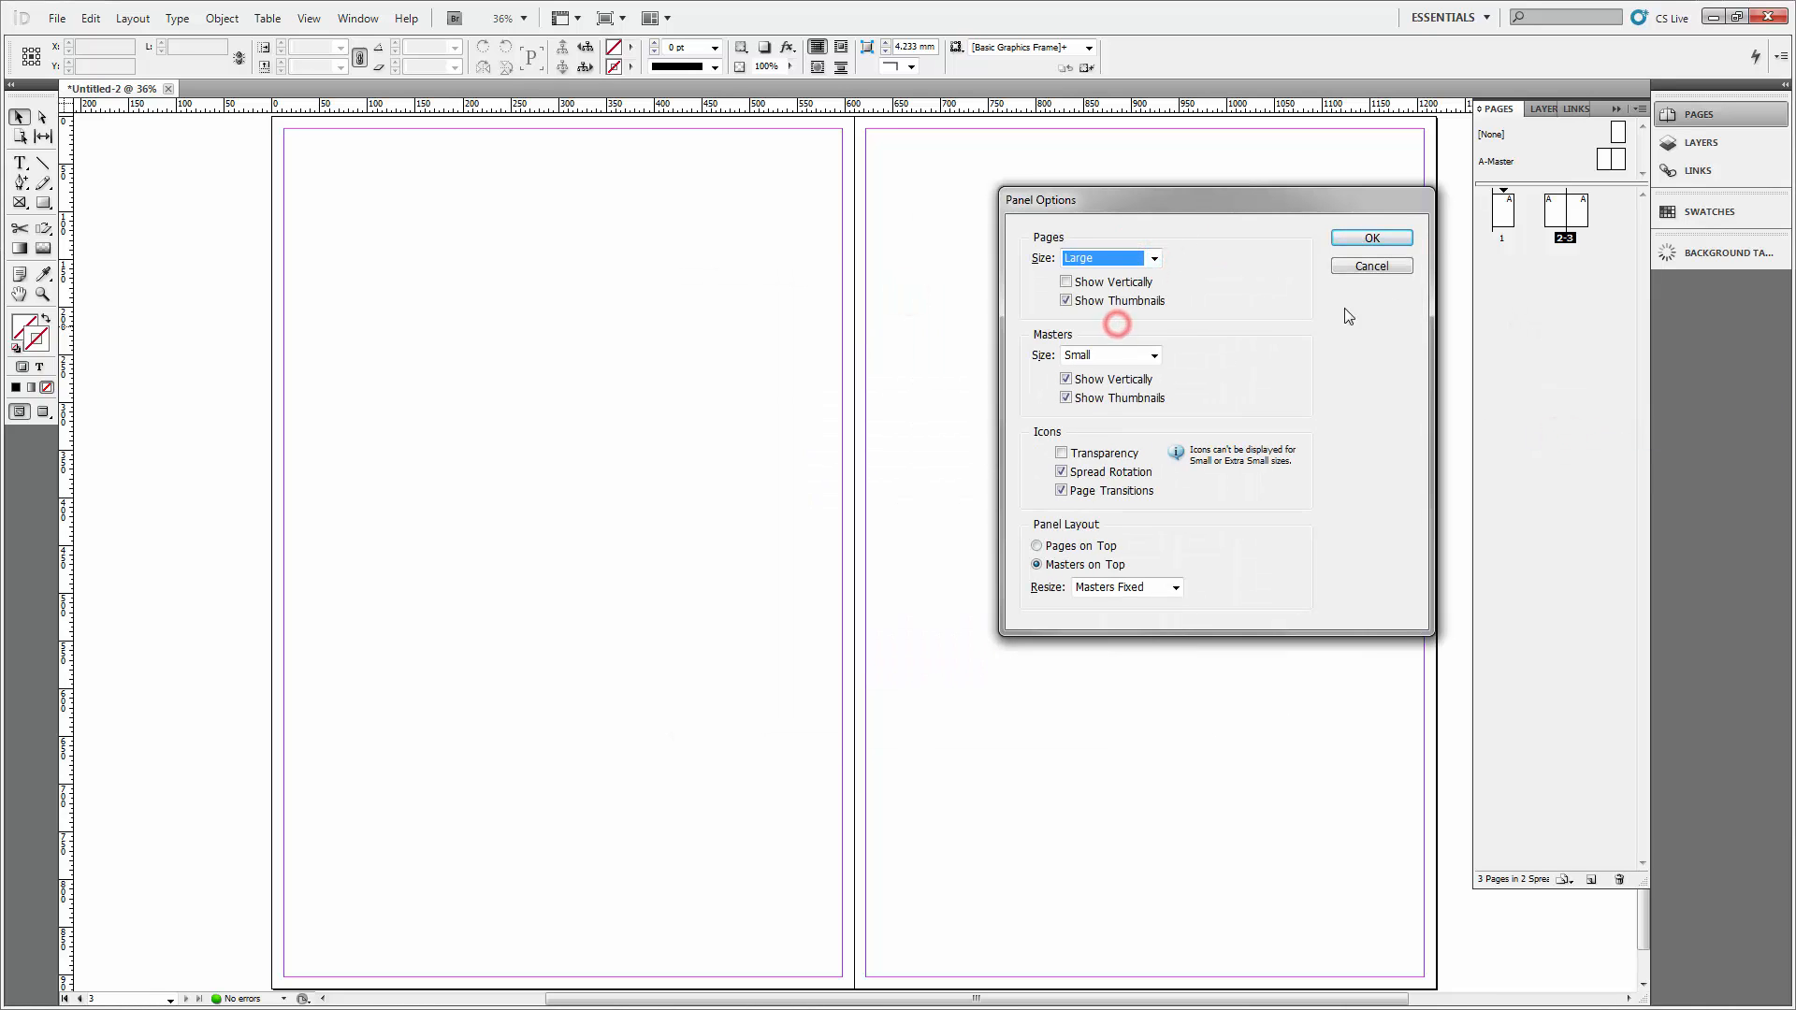
click(1355, 235)
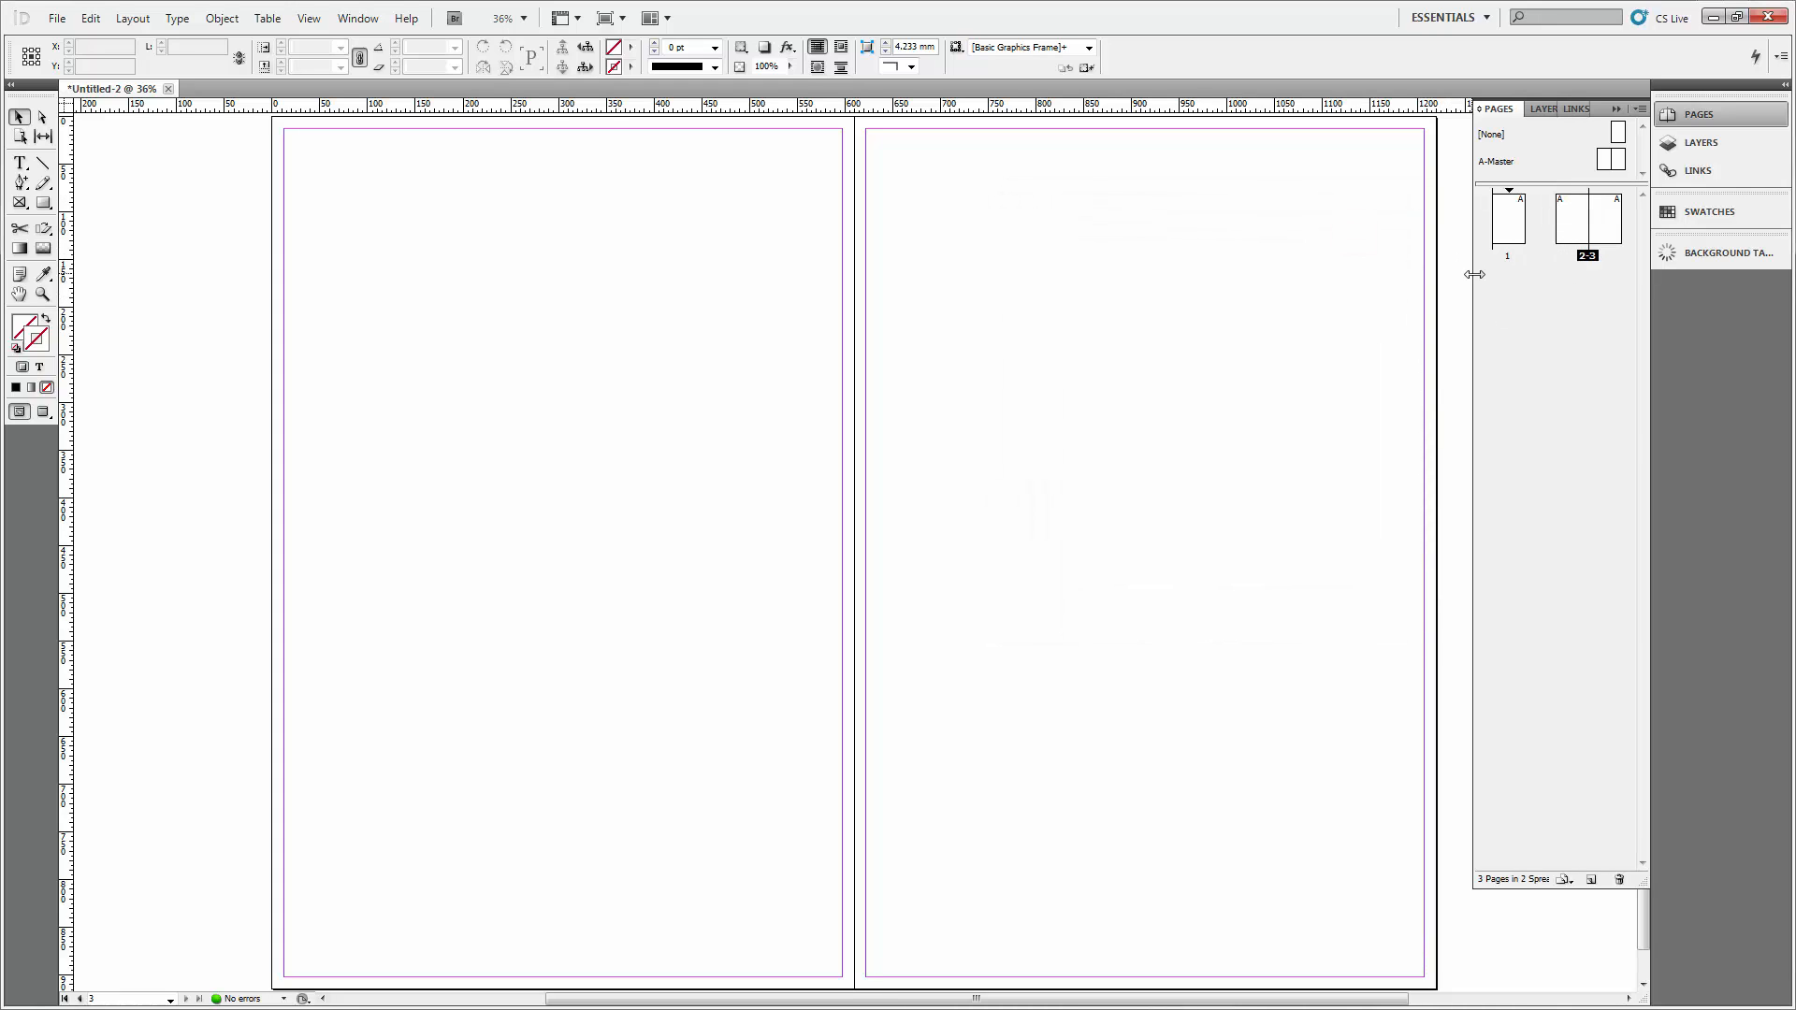
drag(1474, 275, 1534, 282)
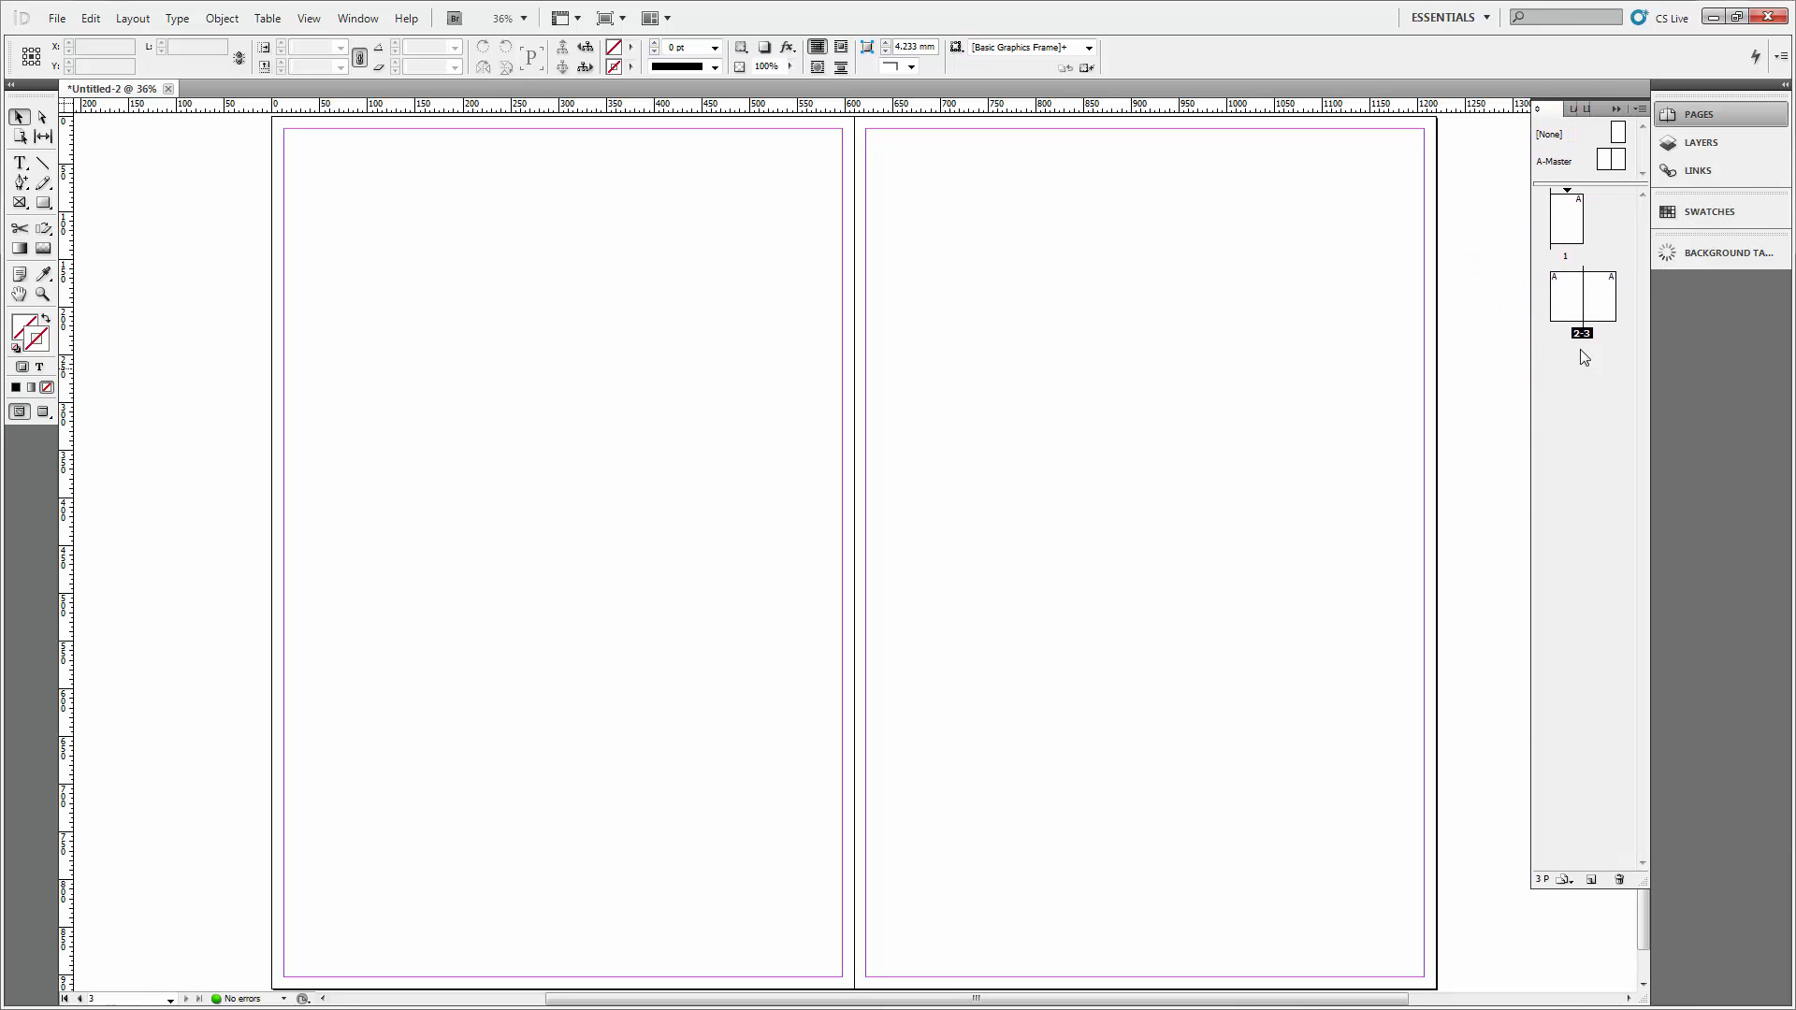
Add seven more pages after page 3, extending the document to page 10.
click(1591, 881)
click(1591, 881)
click(1591, 882)
click(1591, 881)
click(1591, 881)
click(1591, 882)
click(1591, 881)
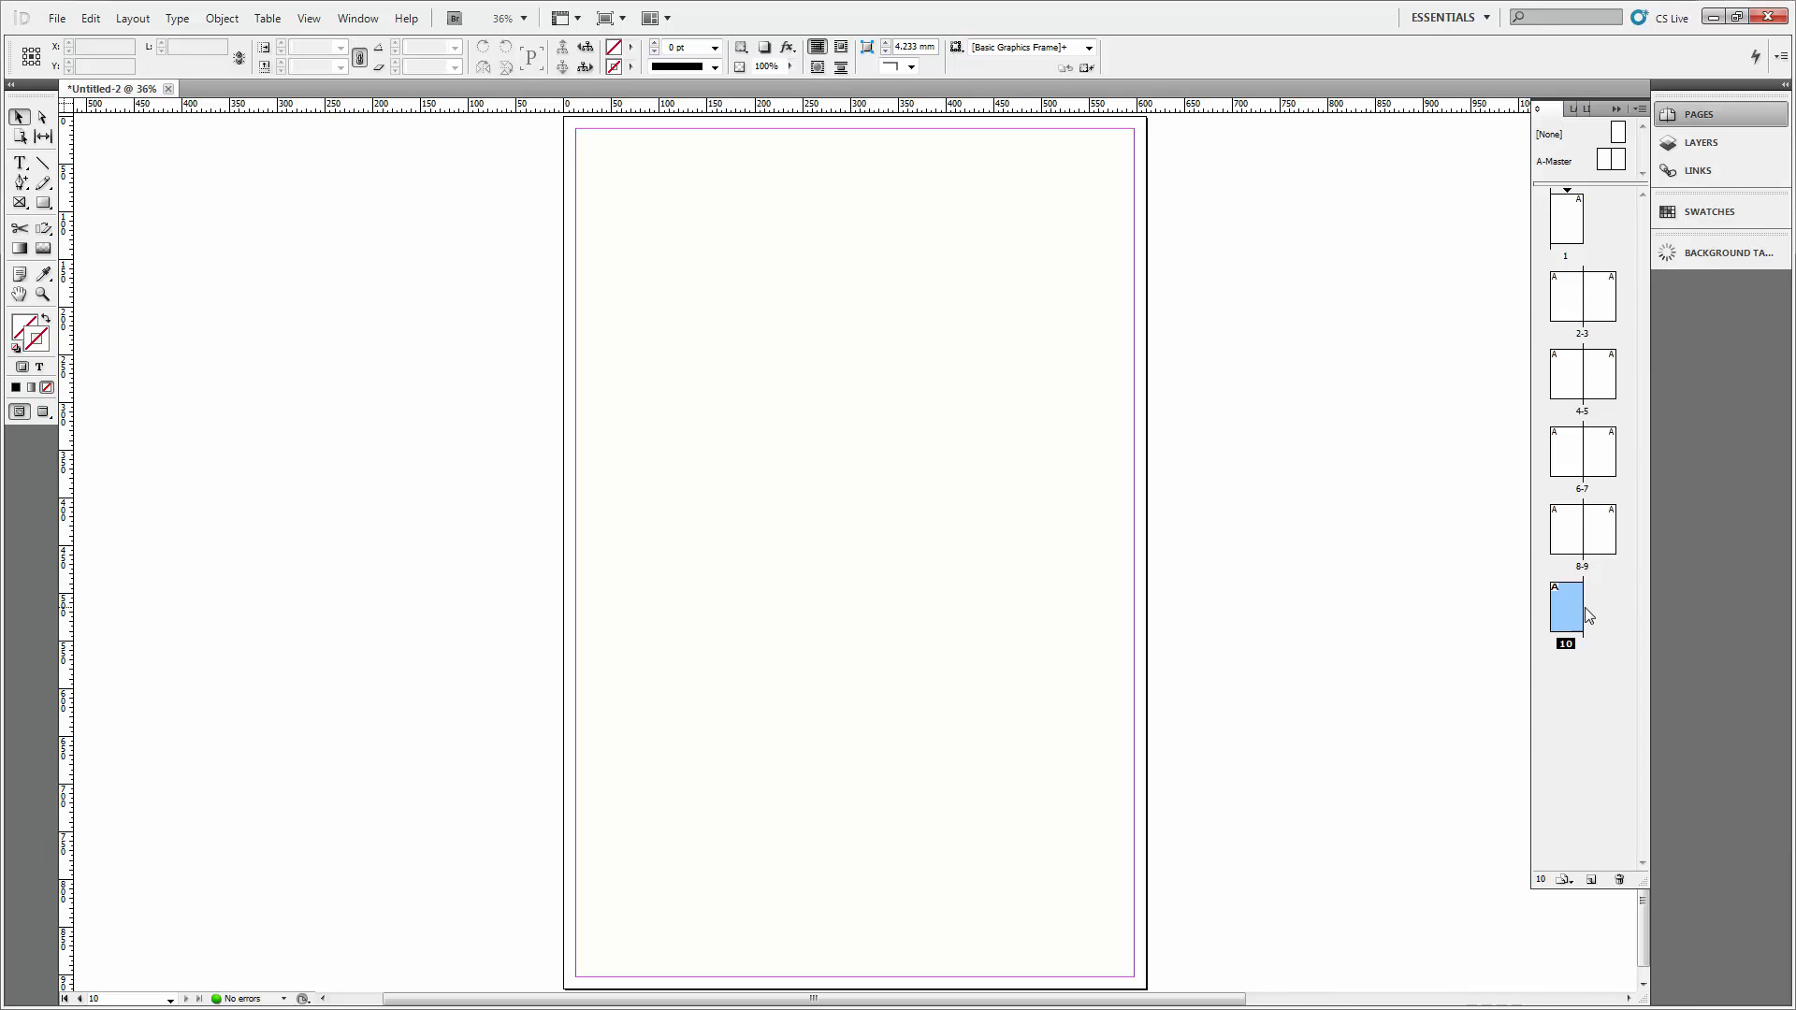
Delete pages 4 to 10 from the document together.
drag(1555, 592, 1600, 532)
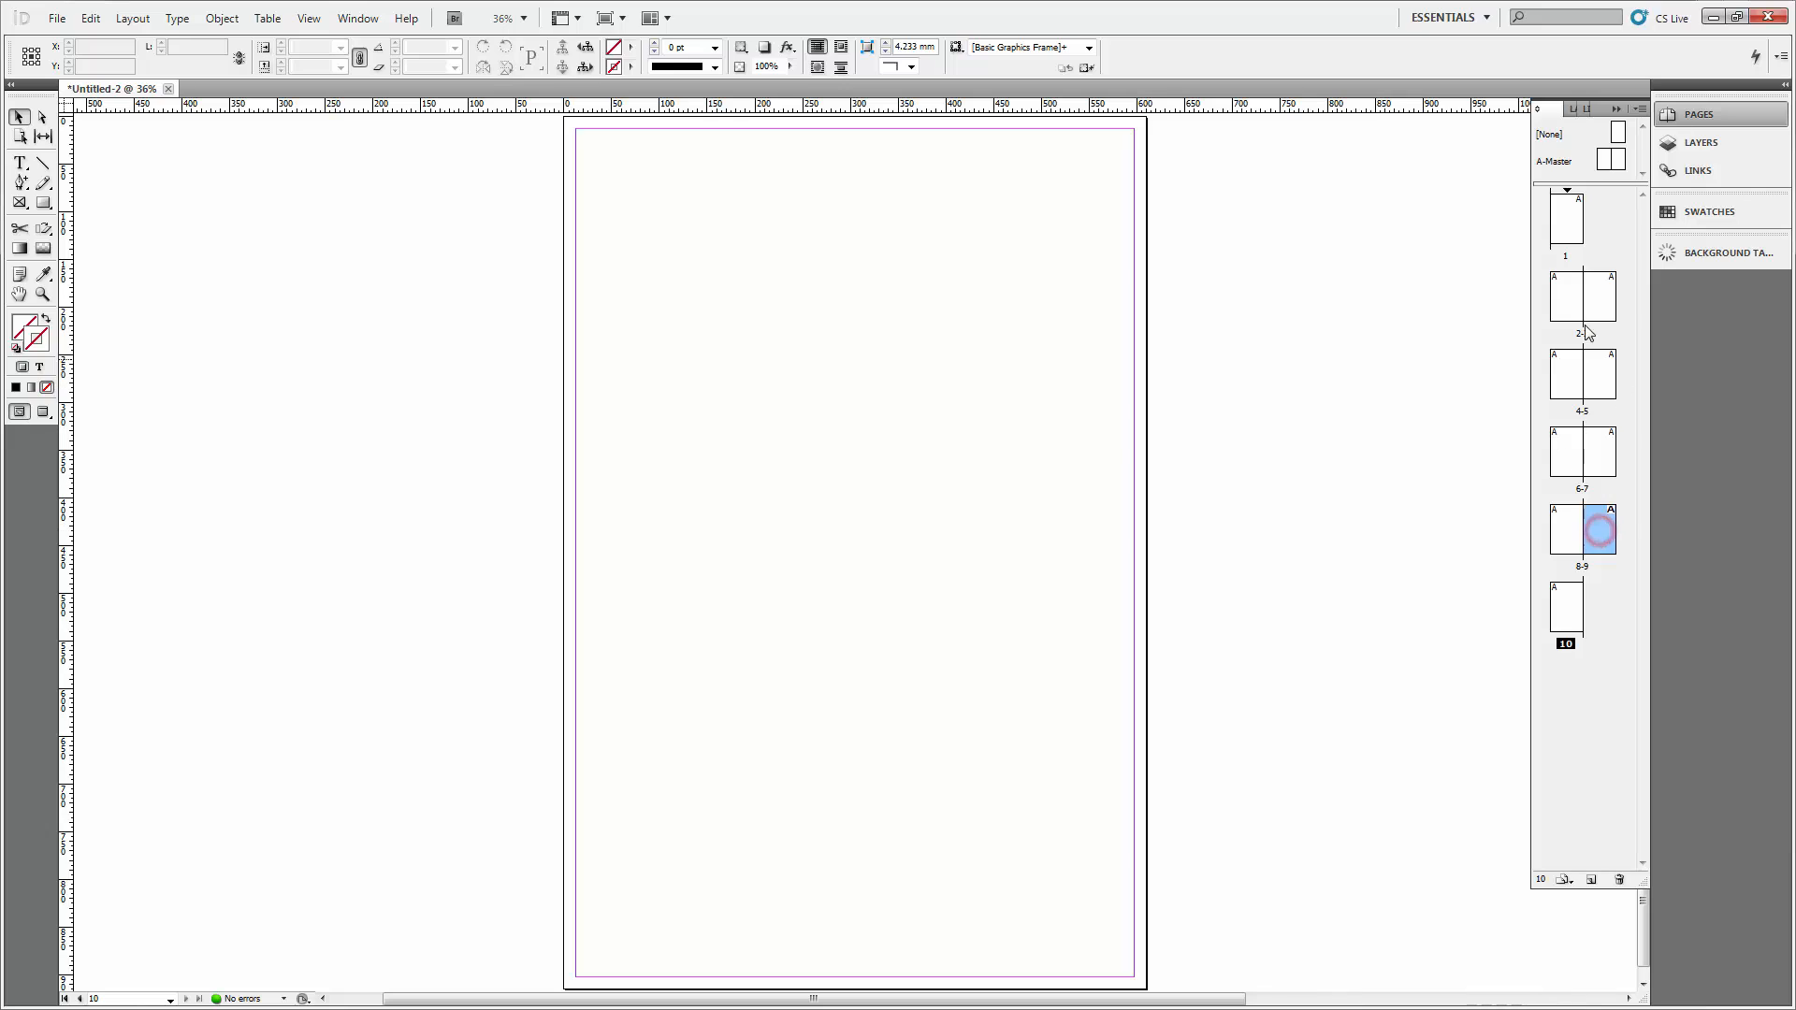
double_click(1568, 608)
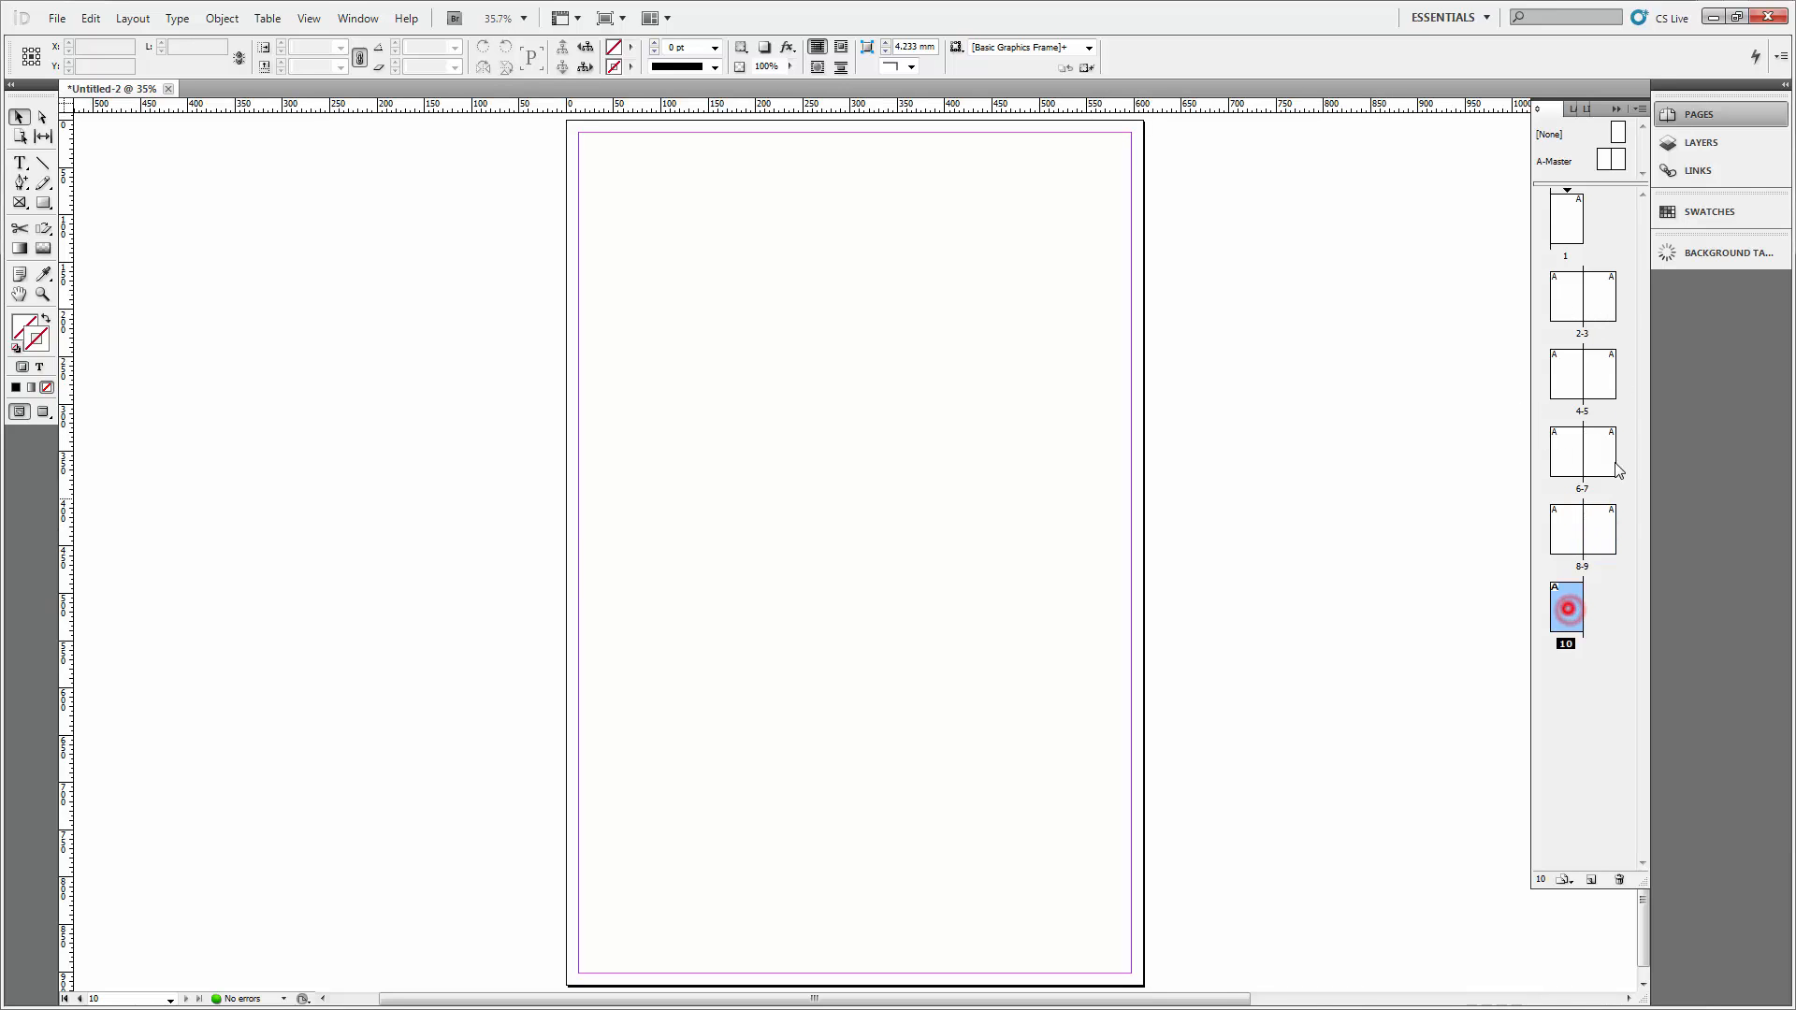
click(1568, 529)
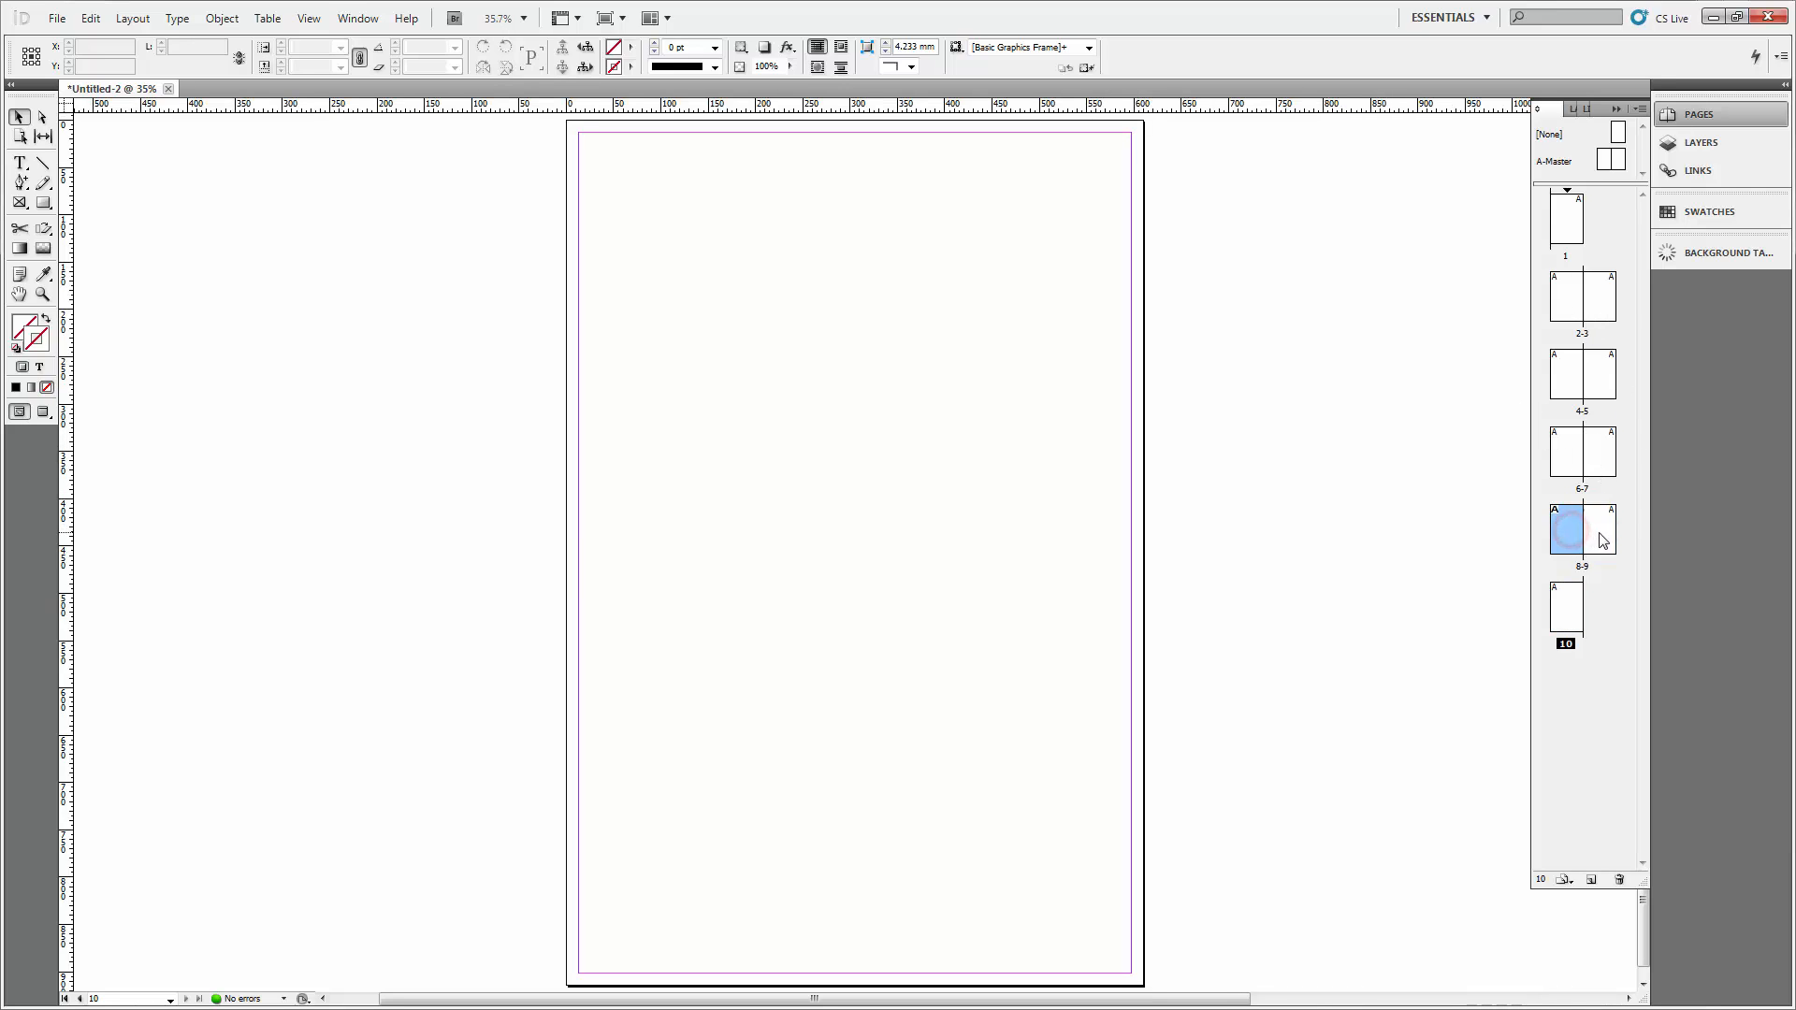
shift+click(1600, 532)
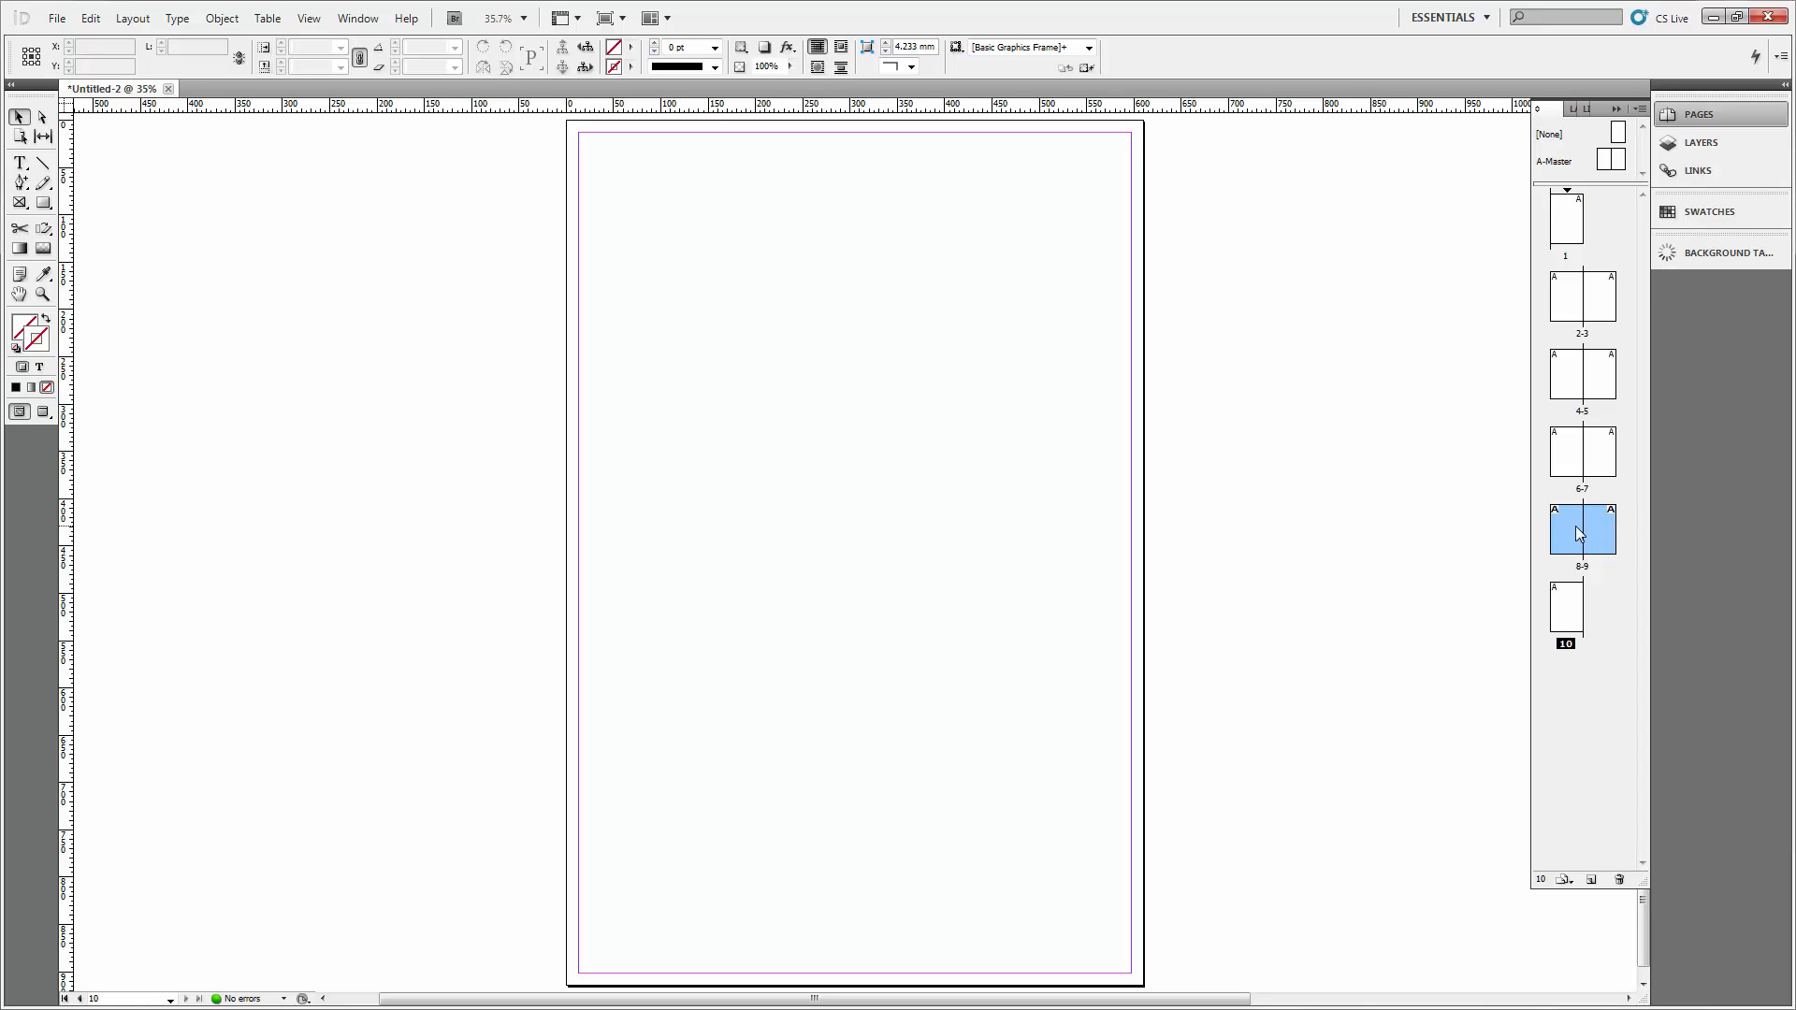
shift+click(1555, 451)
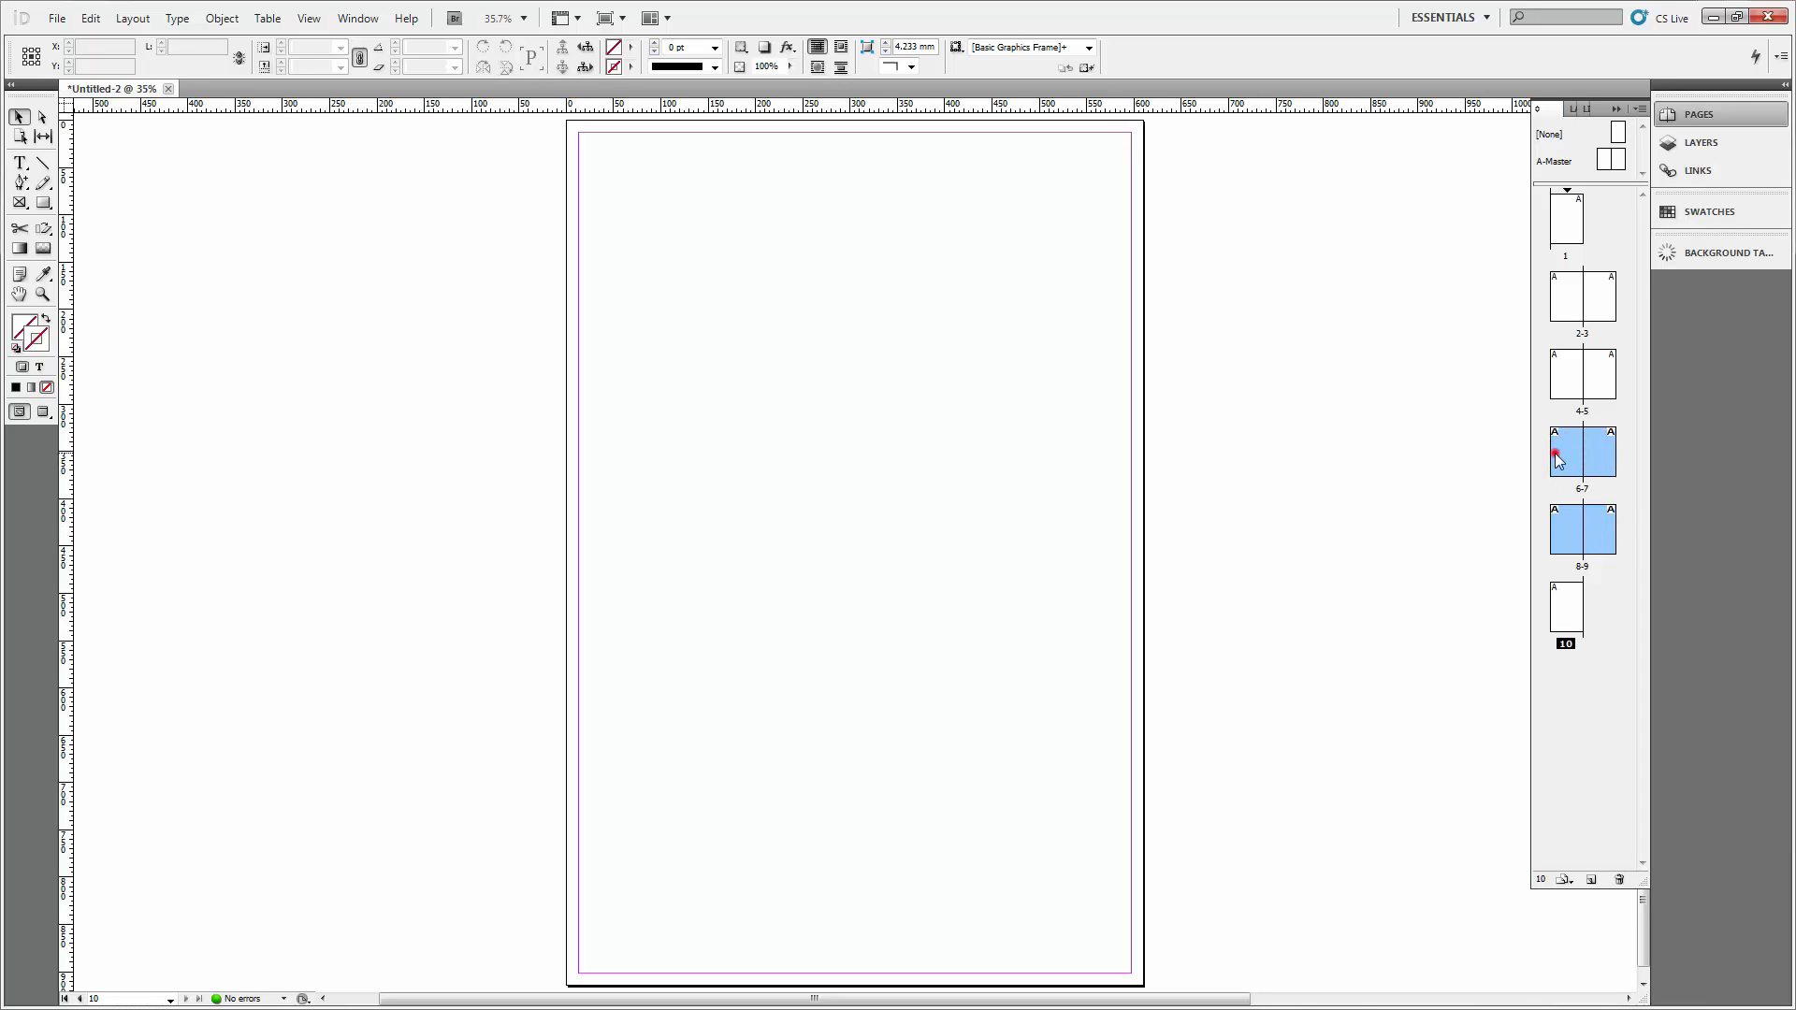
shift+click(1590, 388)
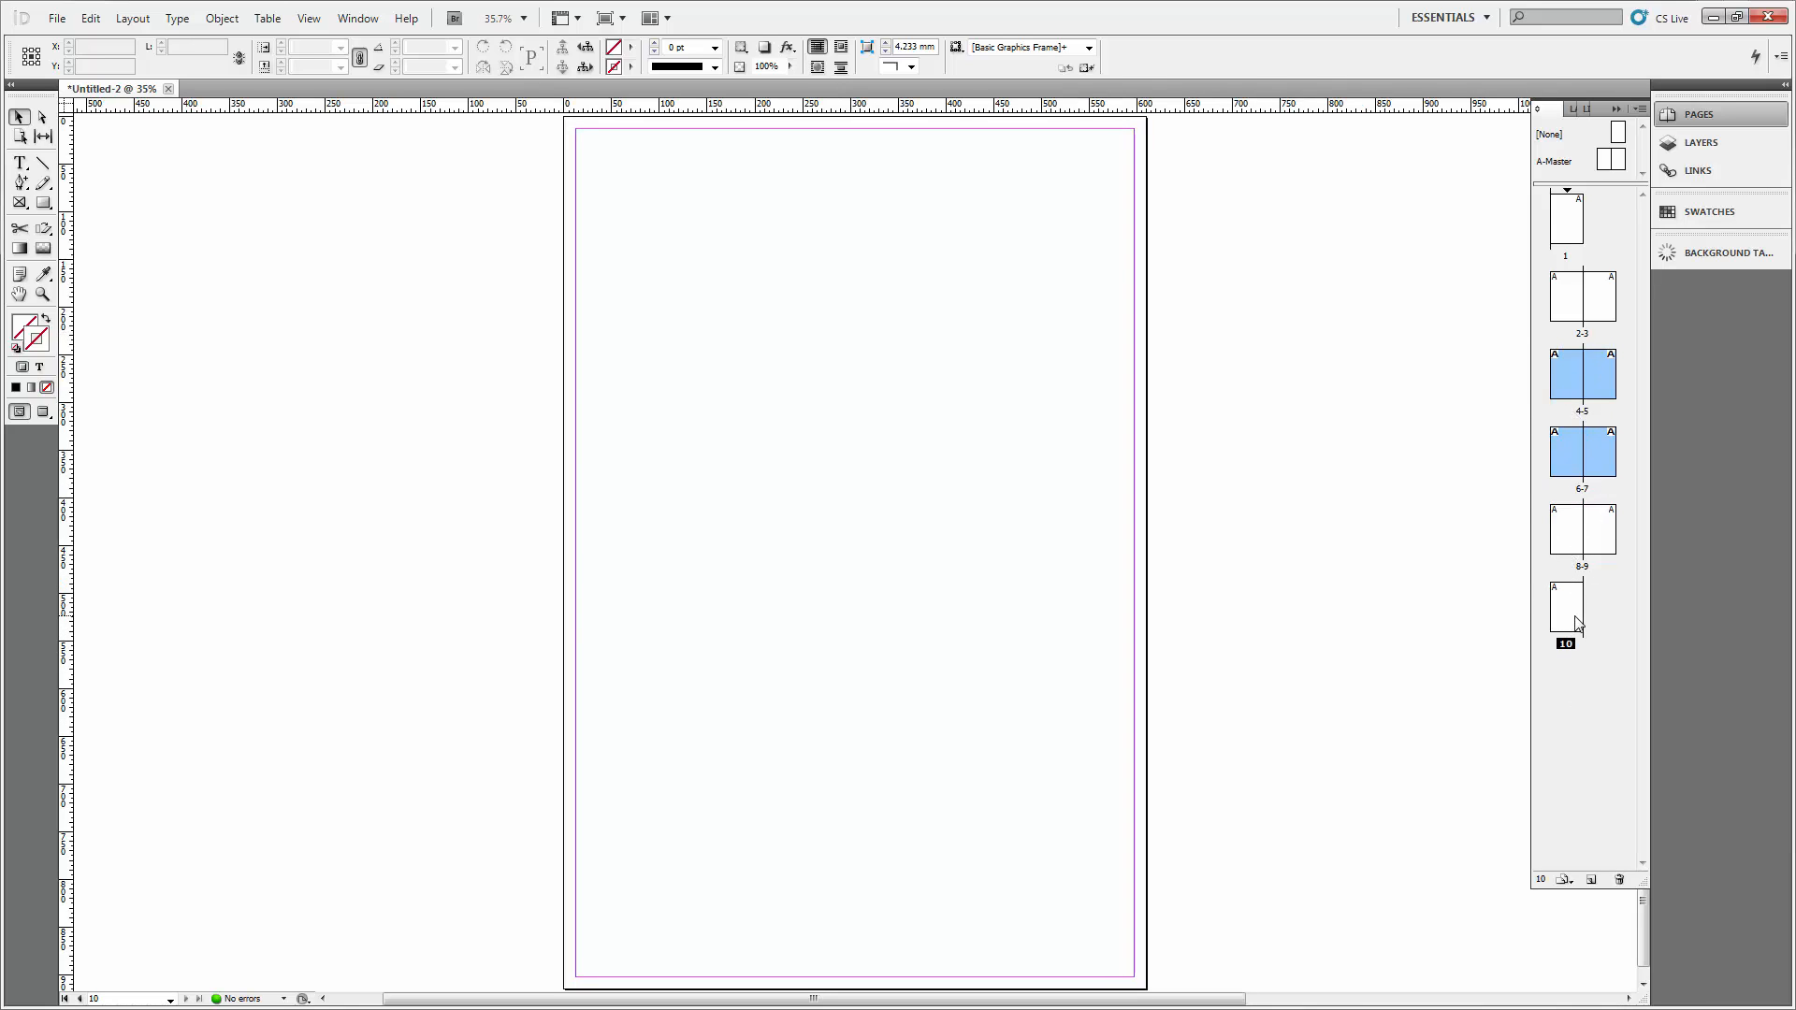
shift+click(1572, 608)
click(1619, 879)
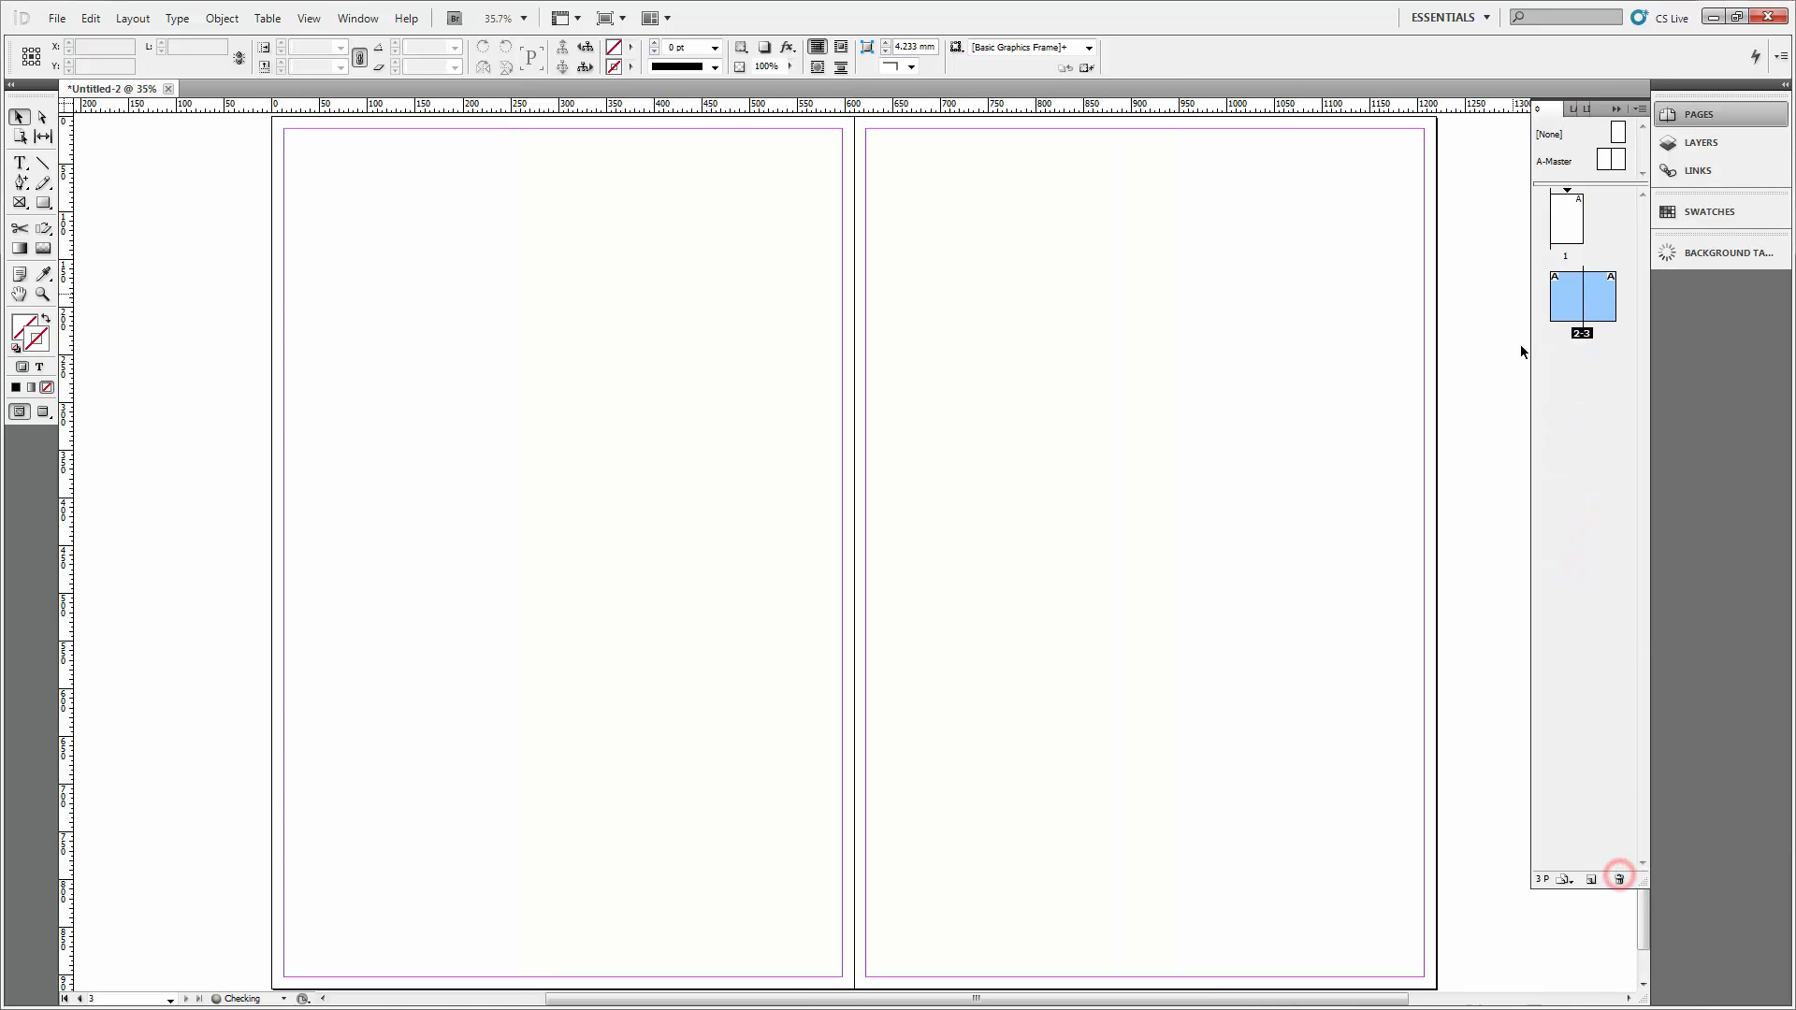
click(1558, 430)
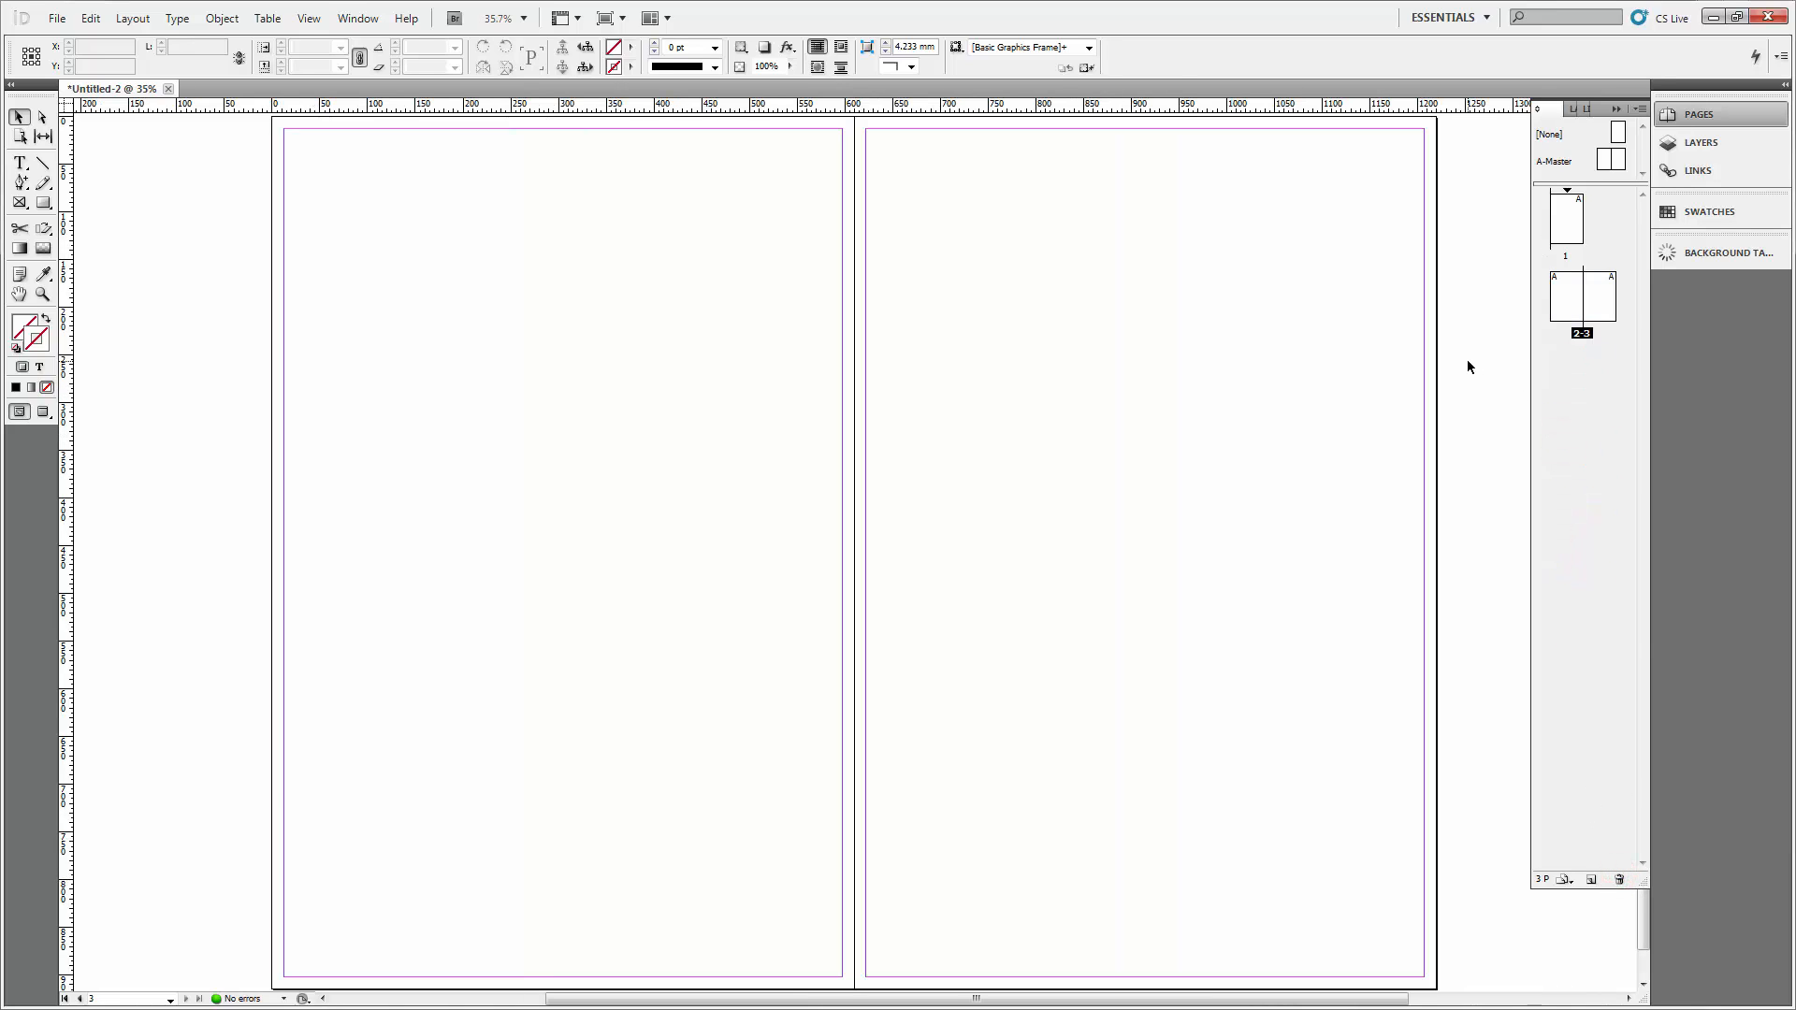
Examine how page 1 and the 2-3 spread are laid out in the document.
scroll(1467, 366, up, 10)
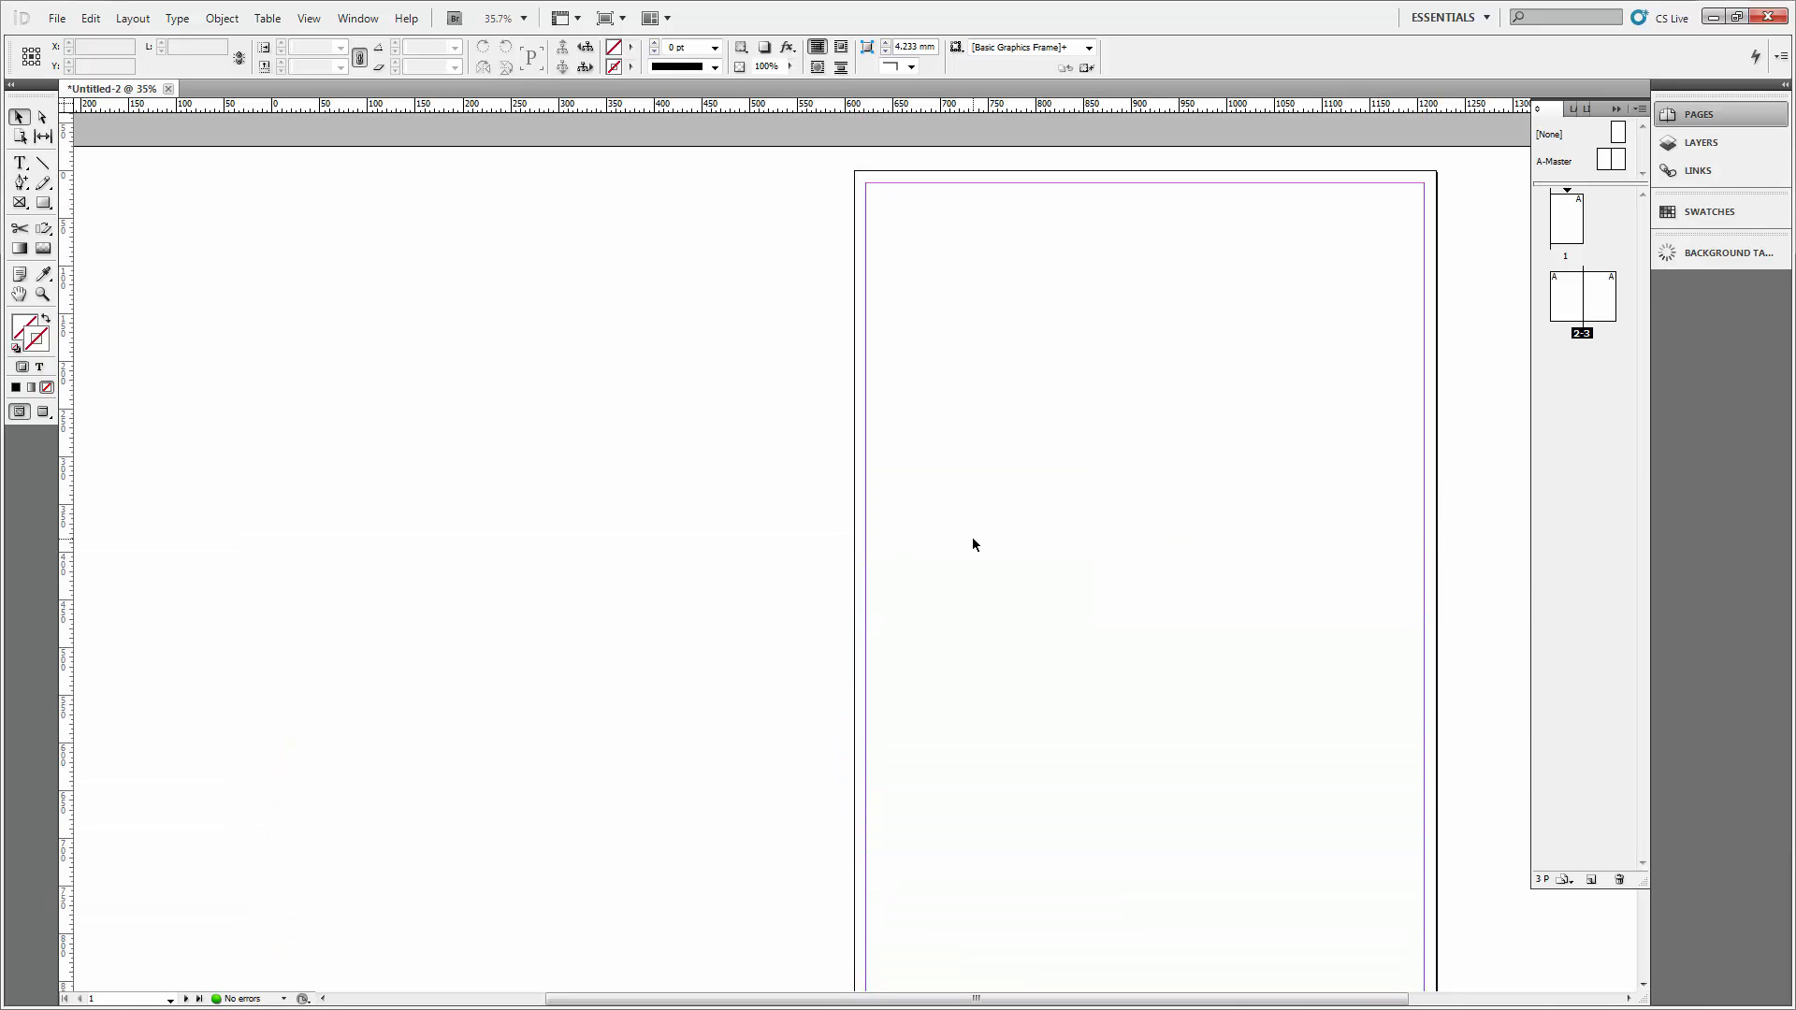
scroll(1002, 565, down, 8)
scroll(1005, 573, down, 3)
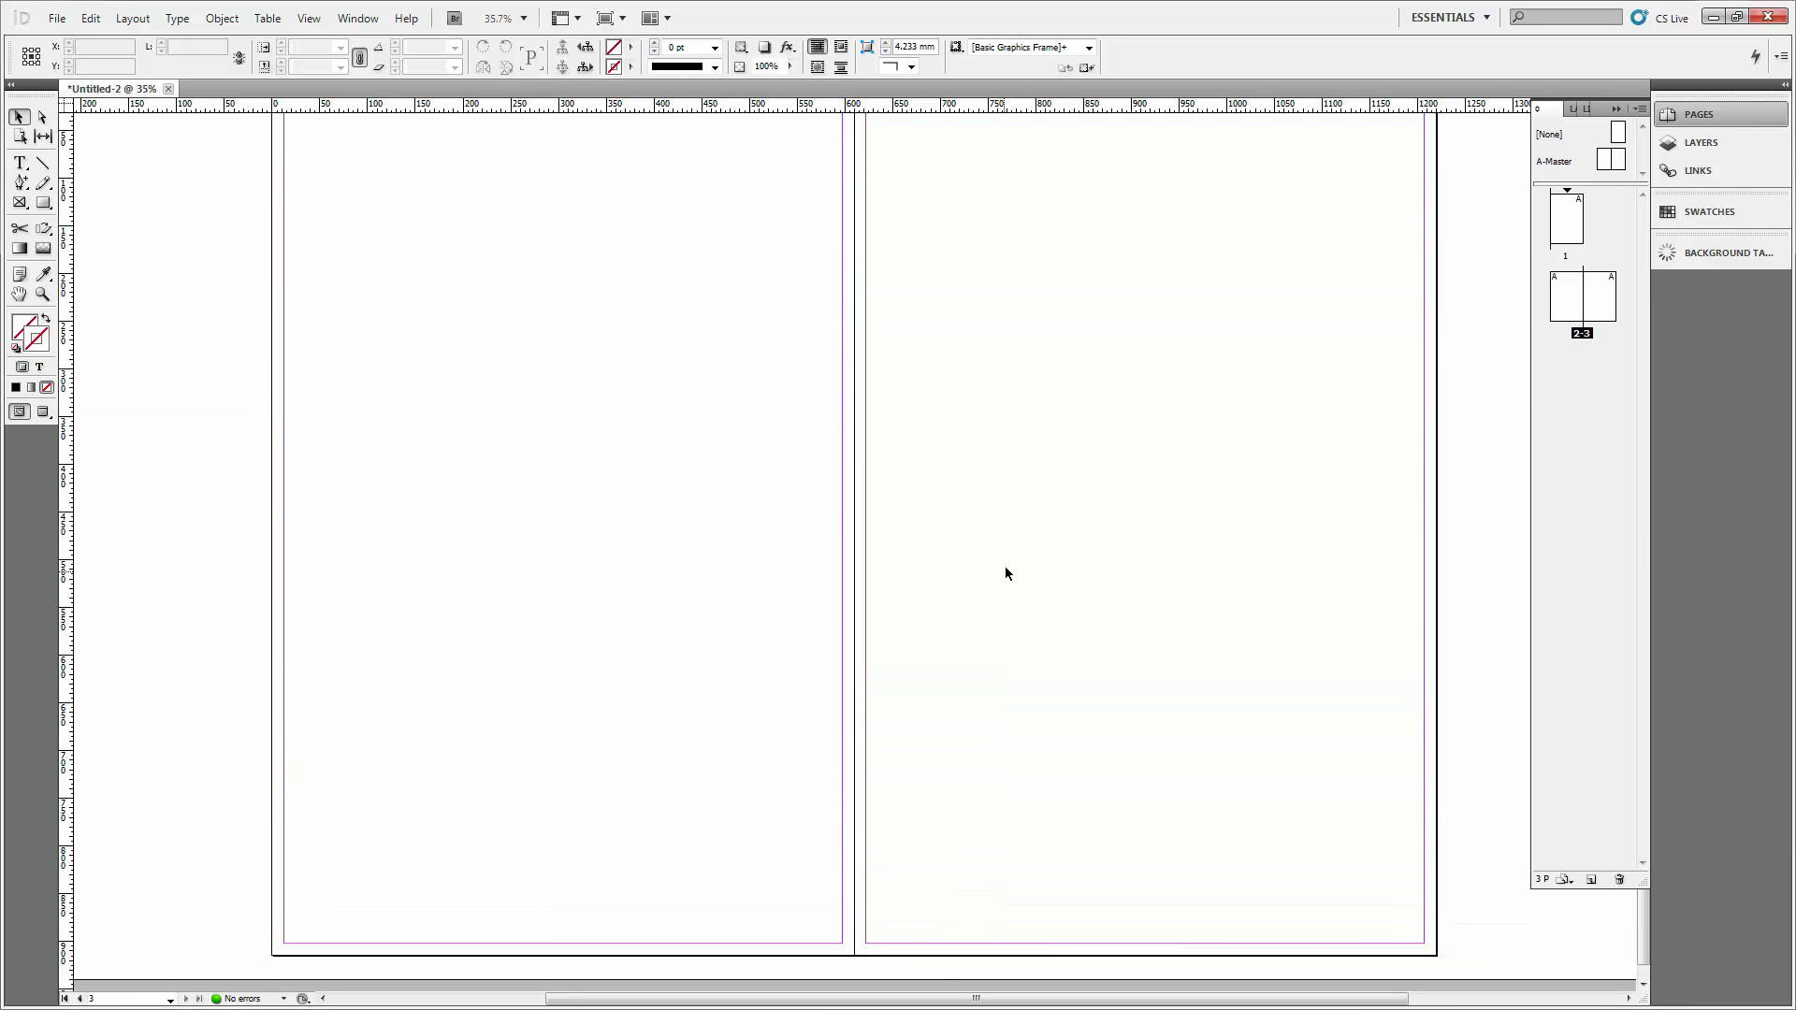
scroll(1004, 566, up, 4)
scroll(1002, 559, down, 3)
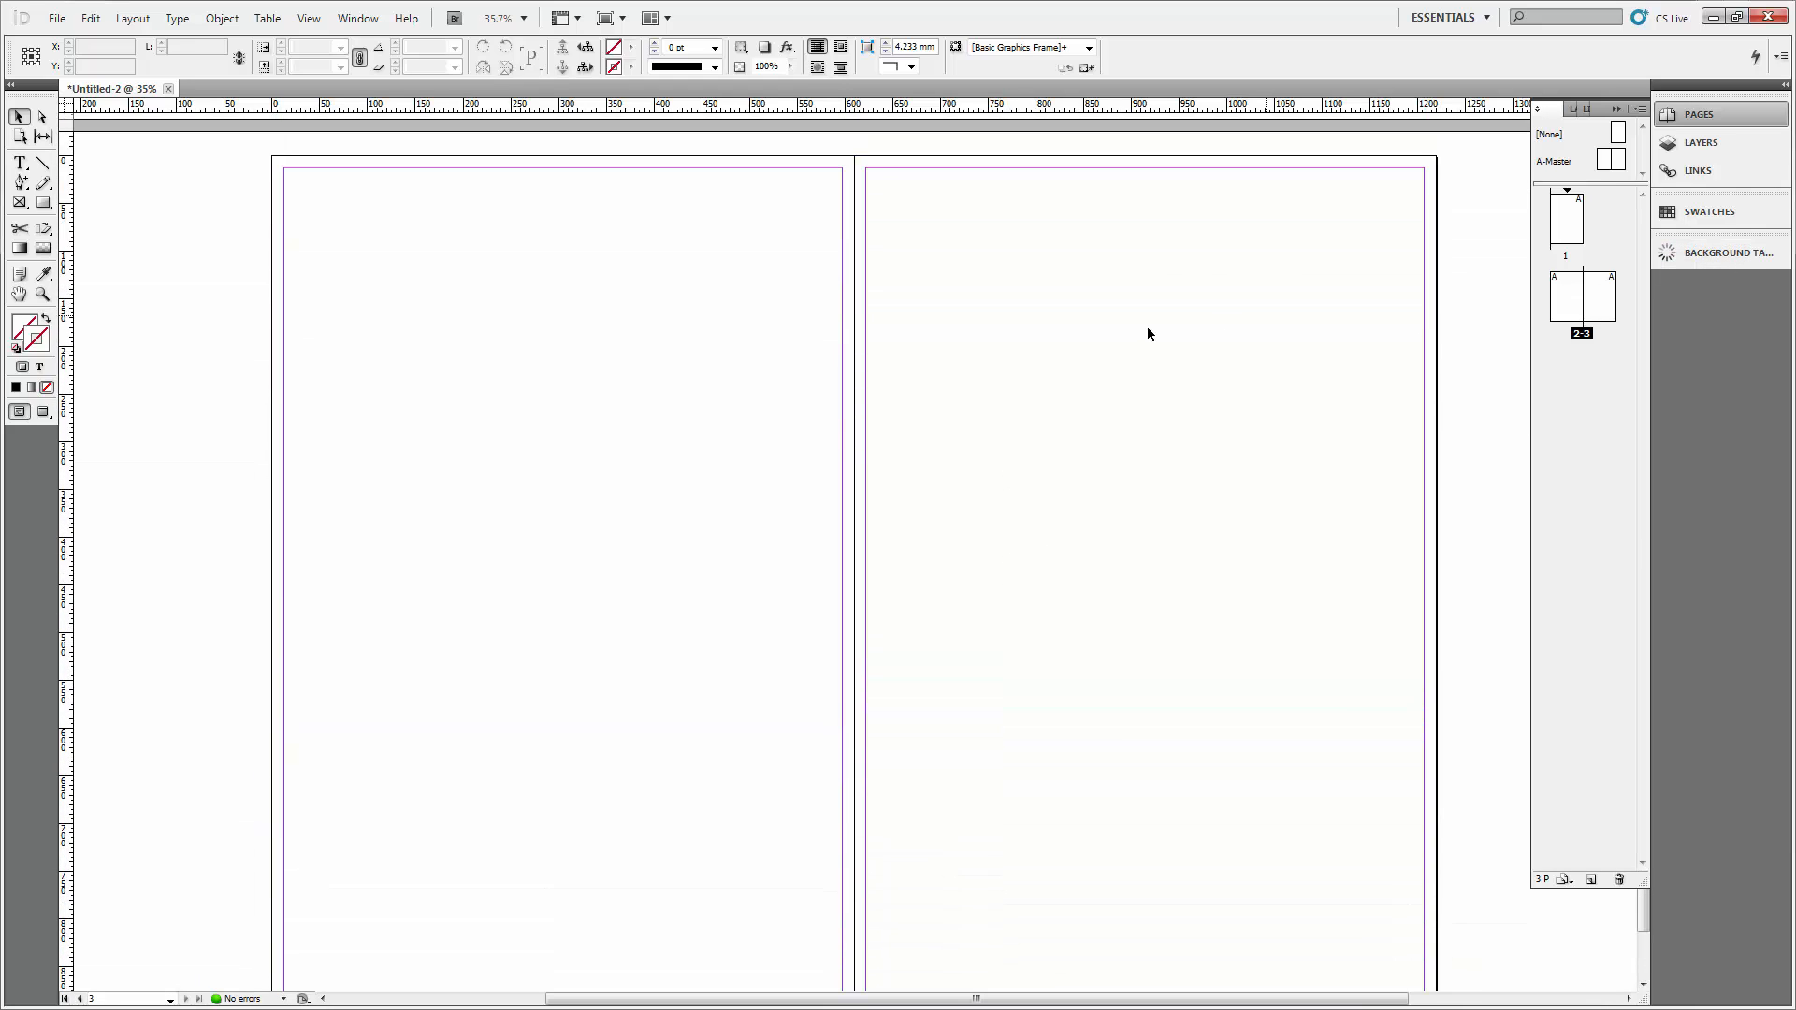
scroll(1148, 334, down, 1)
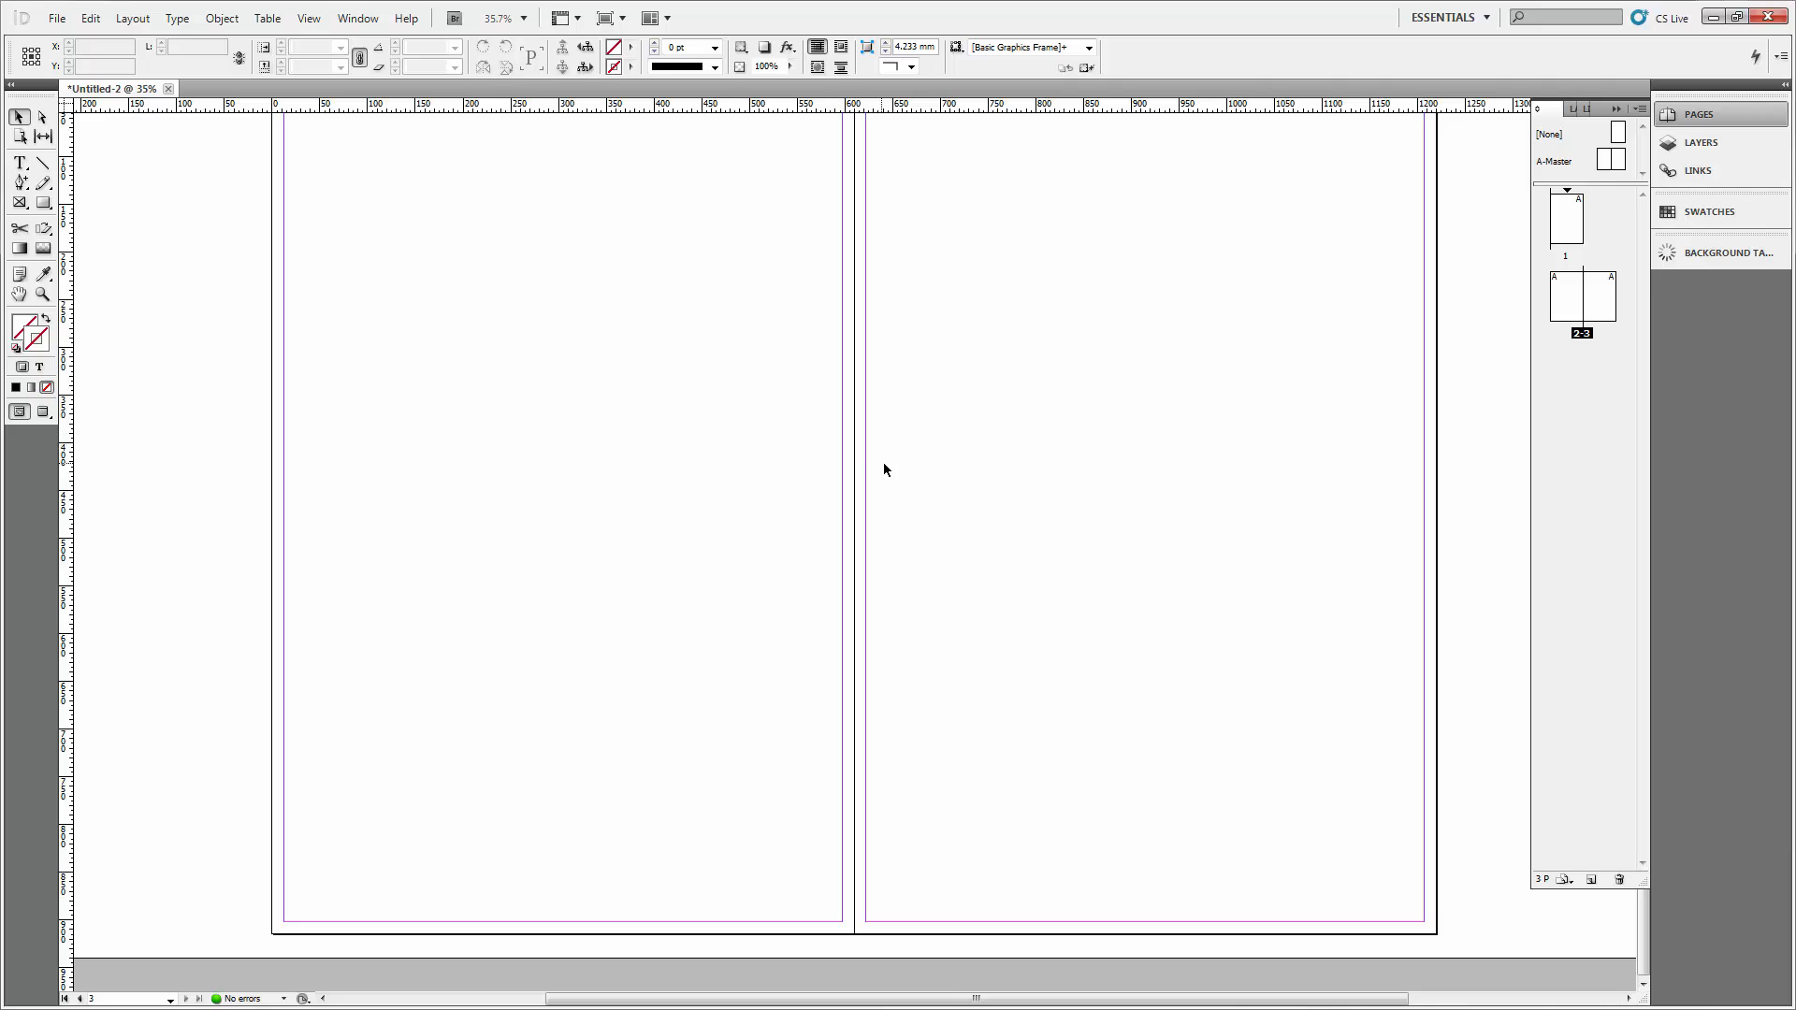
scroll(883, 470, up, 1)
scroll(889, 471, down, 1)
Try deleting page 1 with page shuffling allowed, and add a third page to the document again.
click(1466, 452)
click(1566, 220)
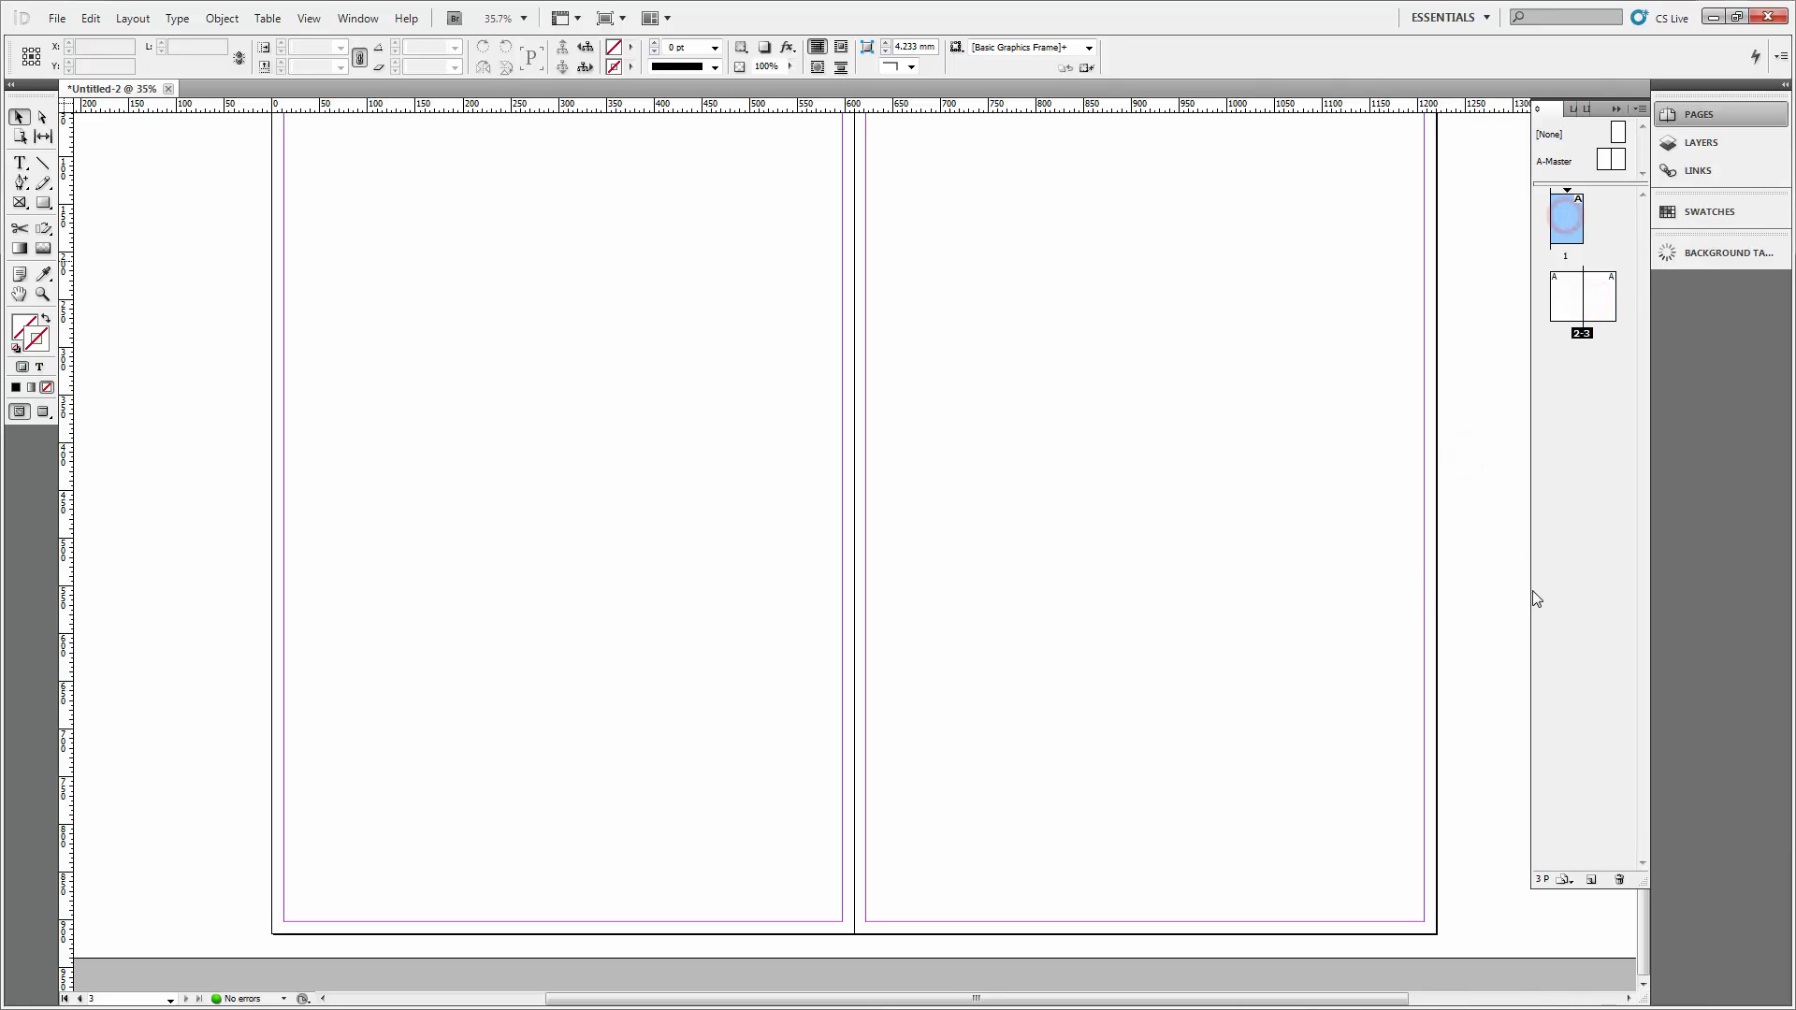
click(1617, 882)
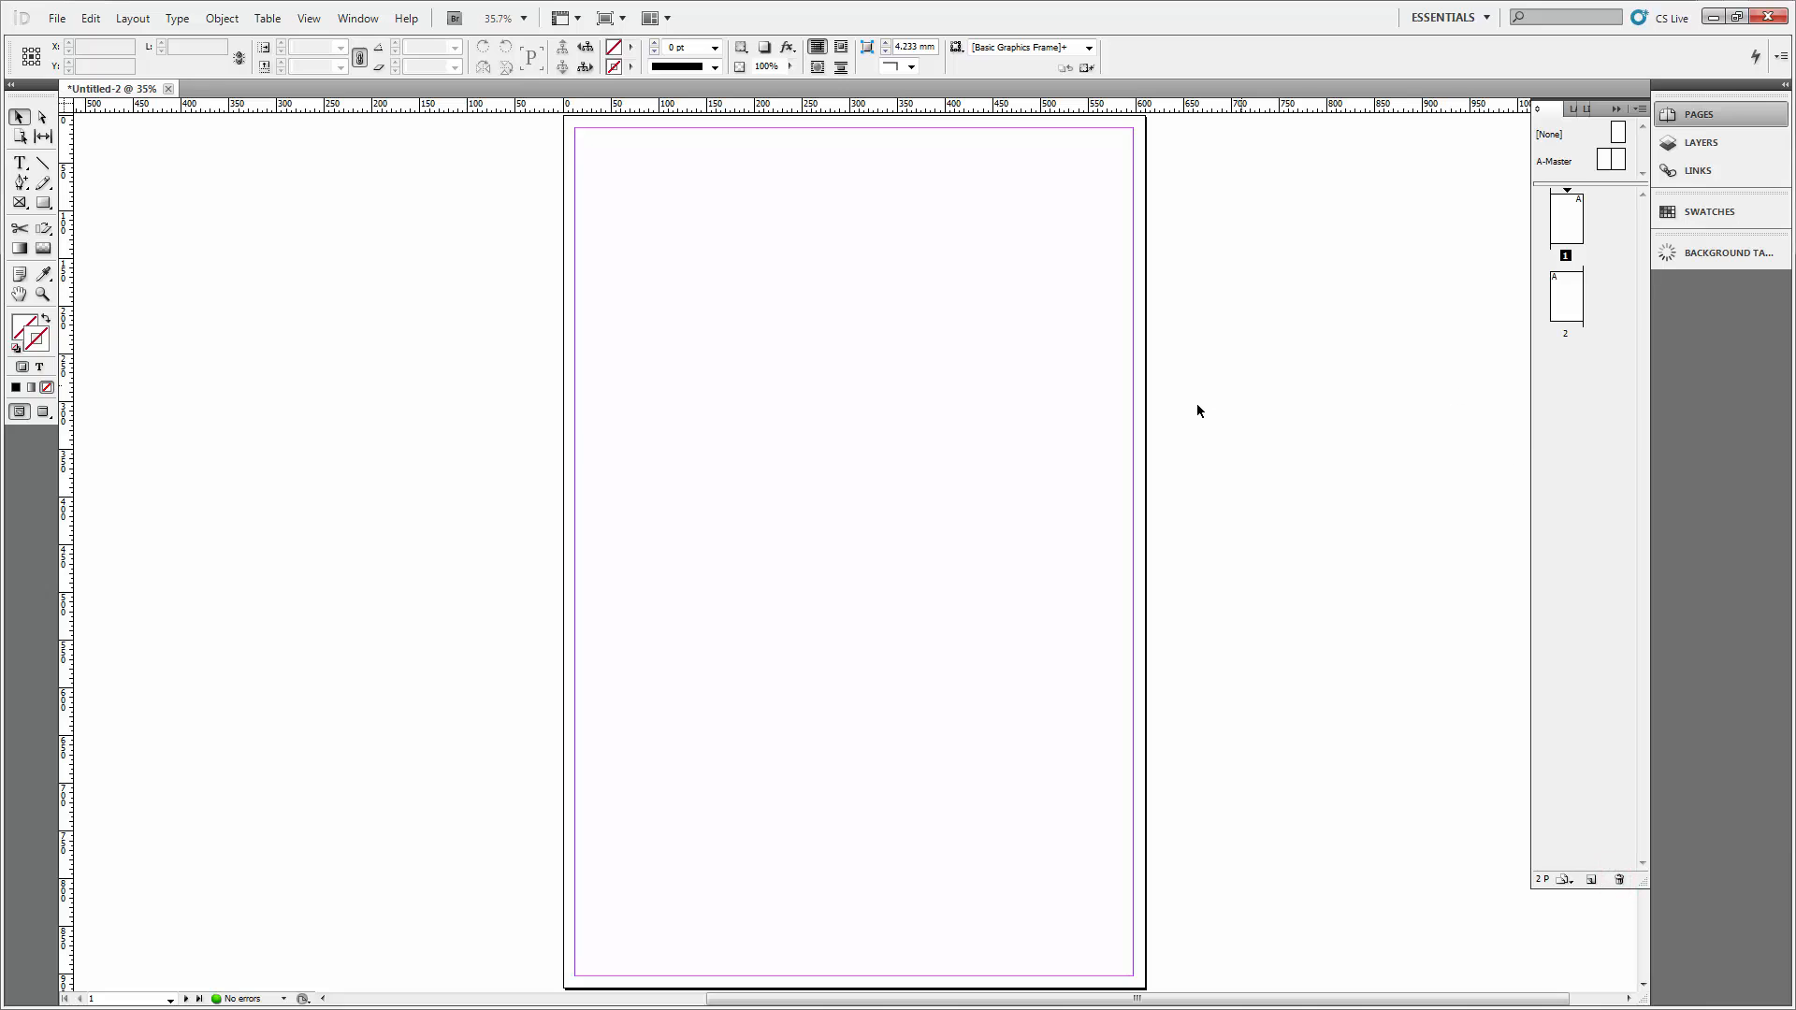
scroll(1196, 409, up, 2)
scroll(1195, 416, down, 4)
scroll(1195, 421, down, 4)
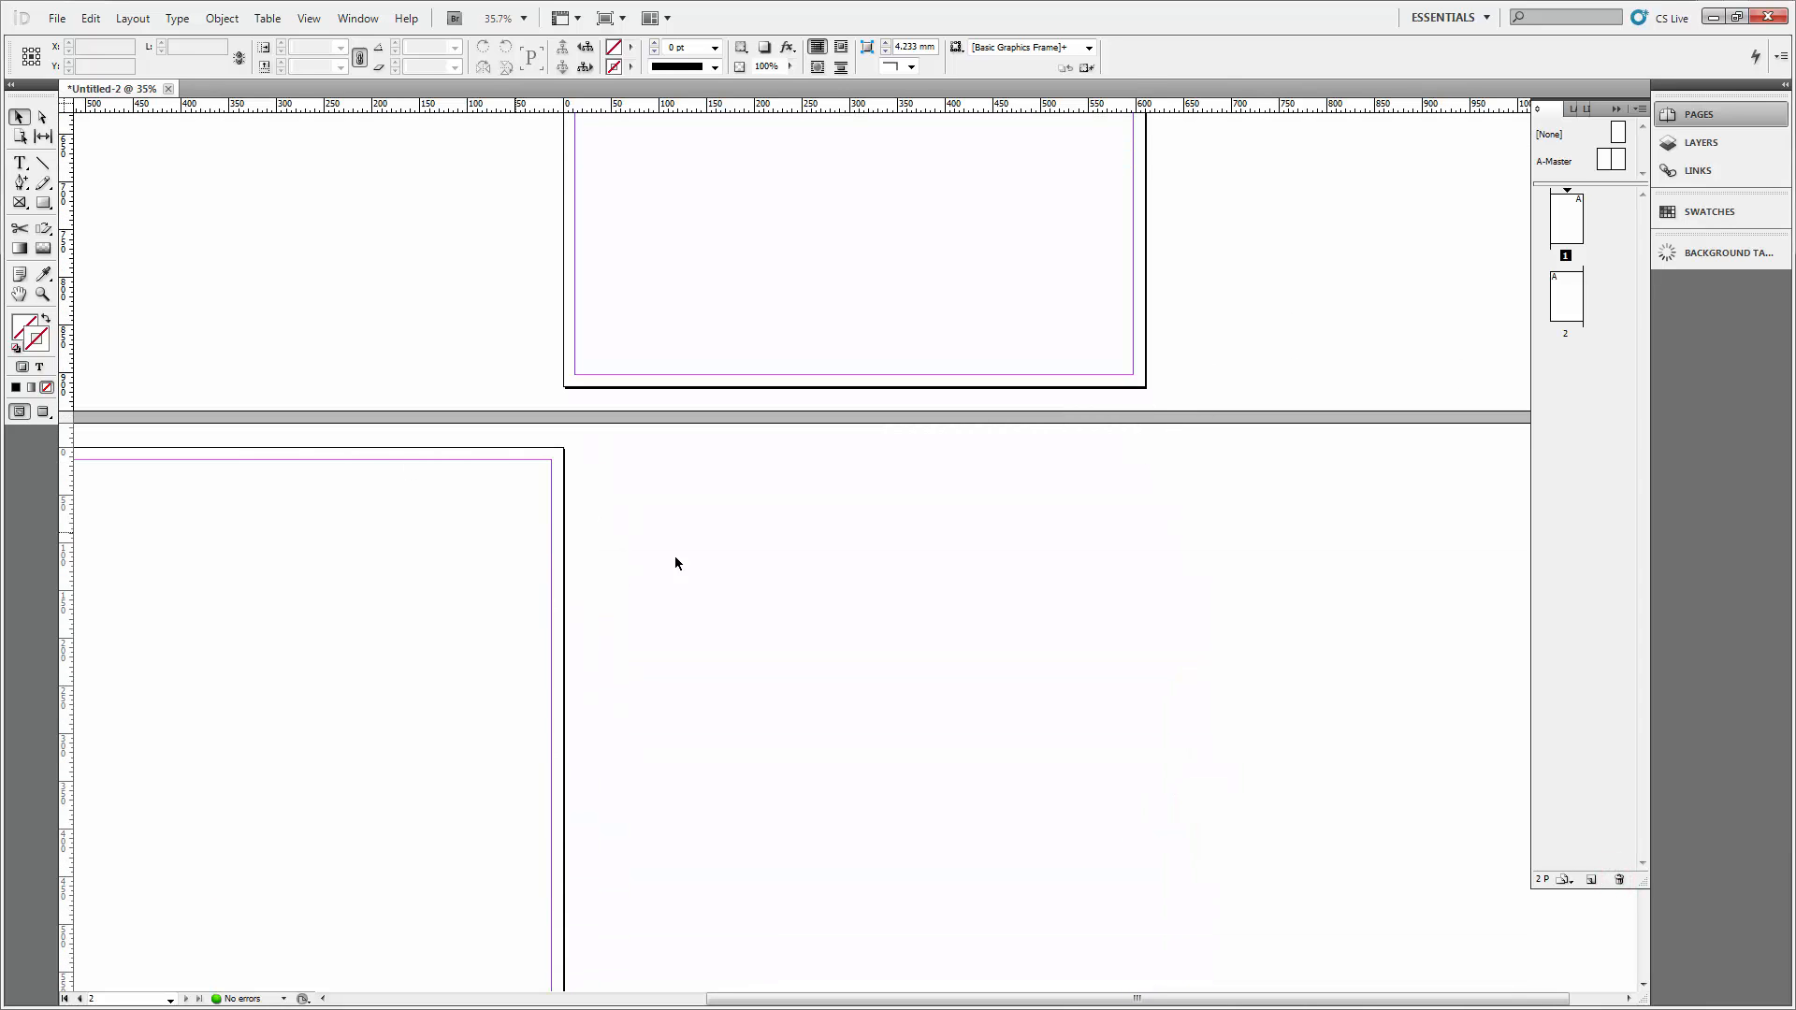
key(ctrl+minus)
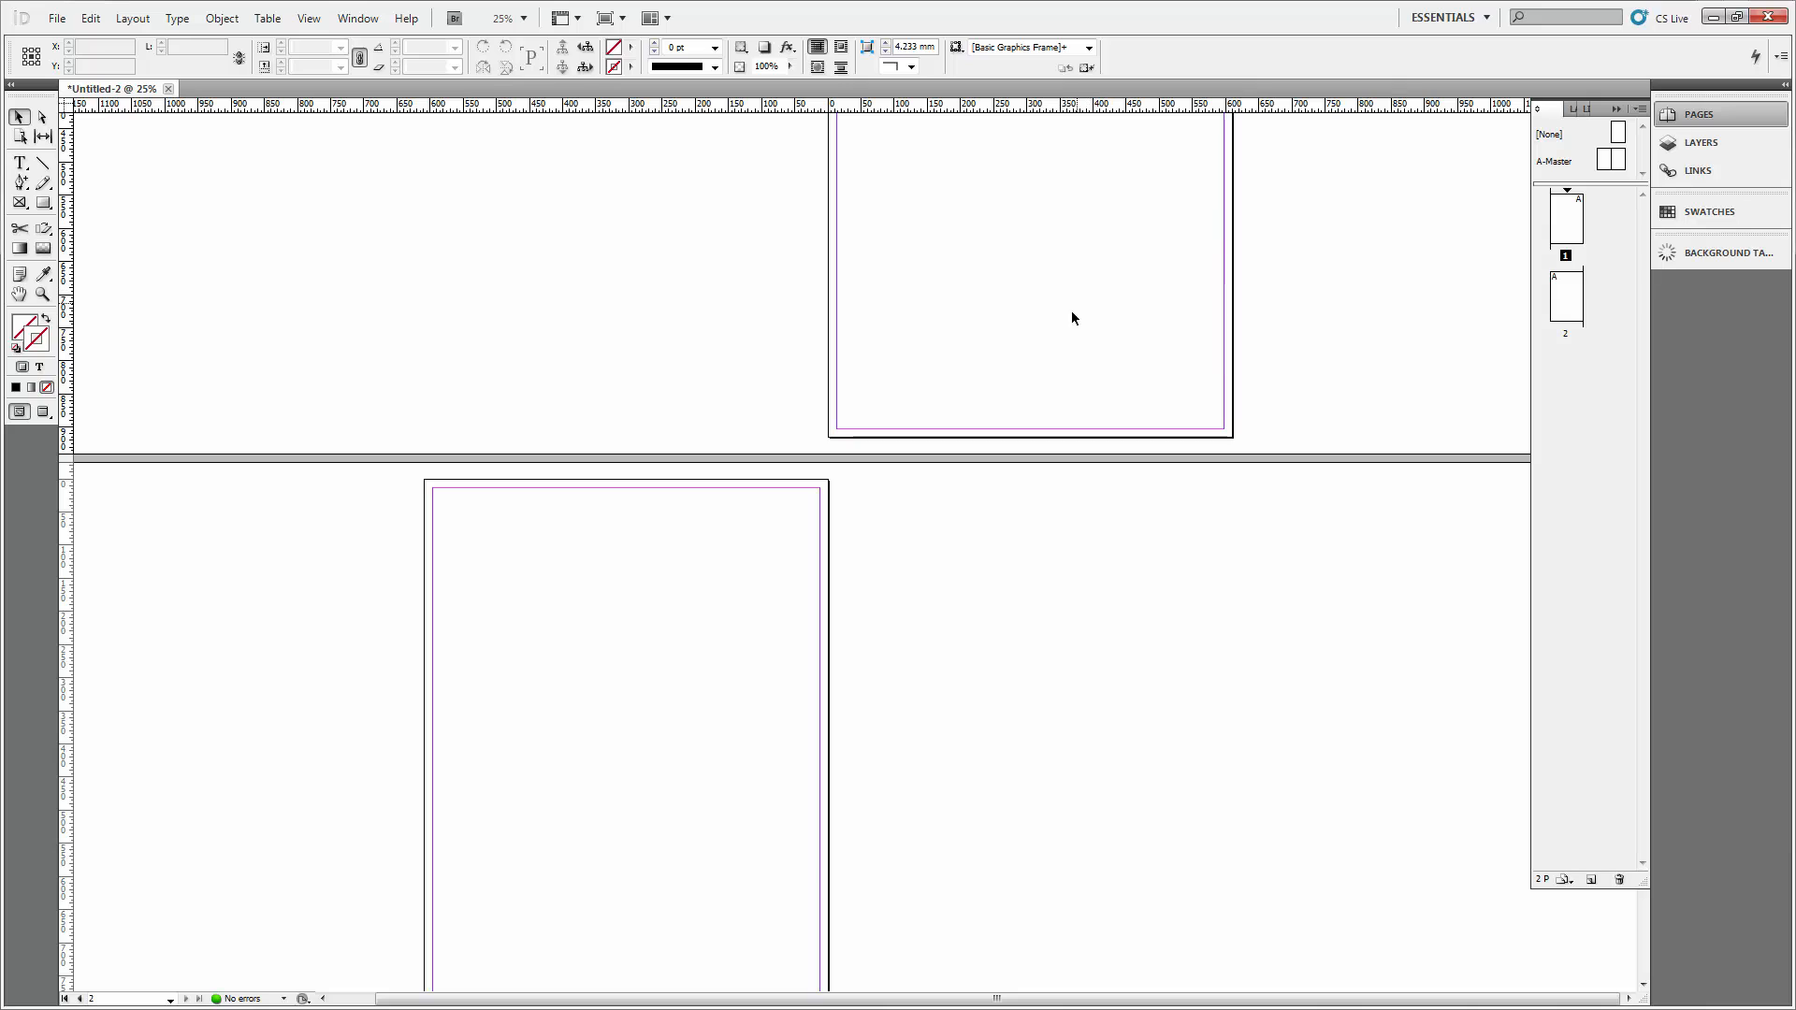
click(1317, 324)
key(ctrl+shift+p)
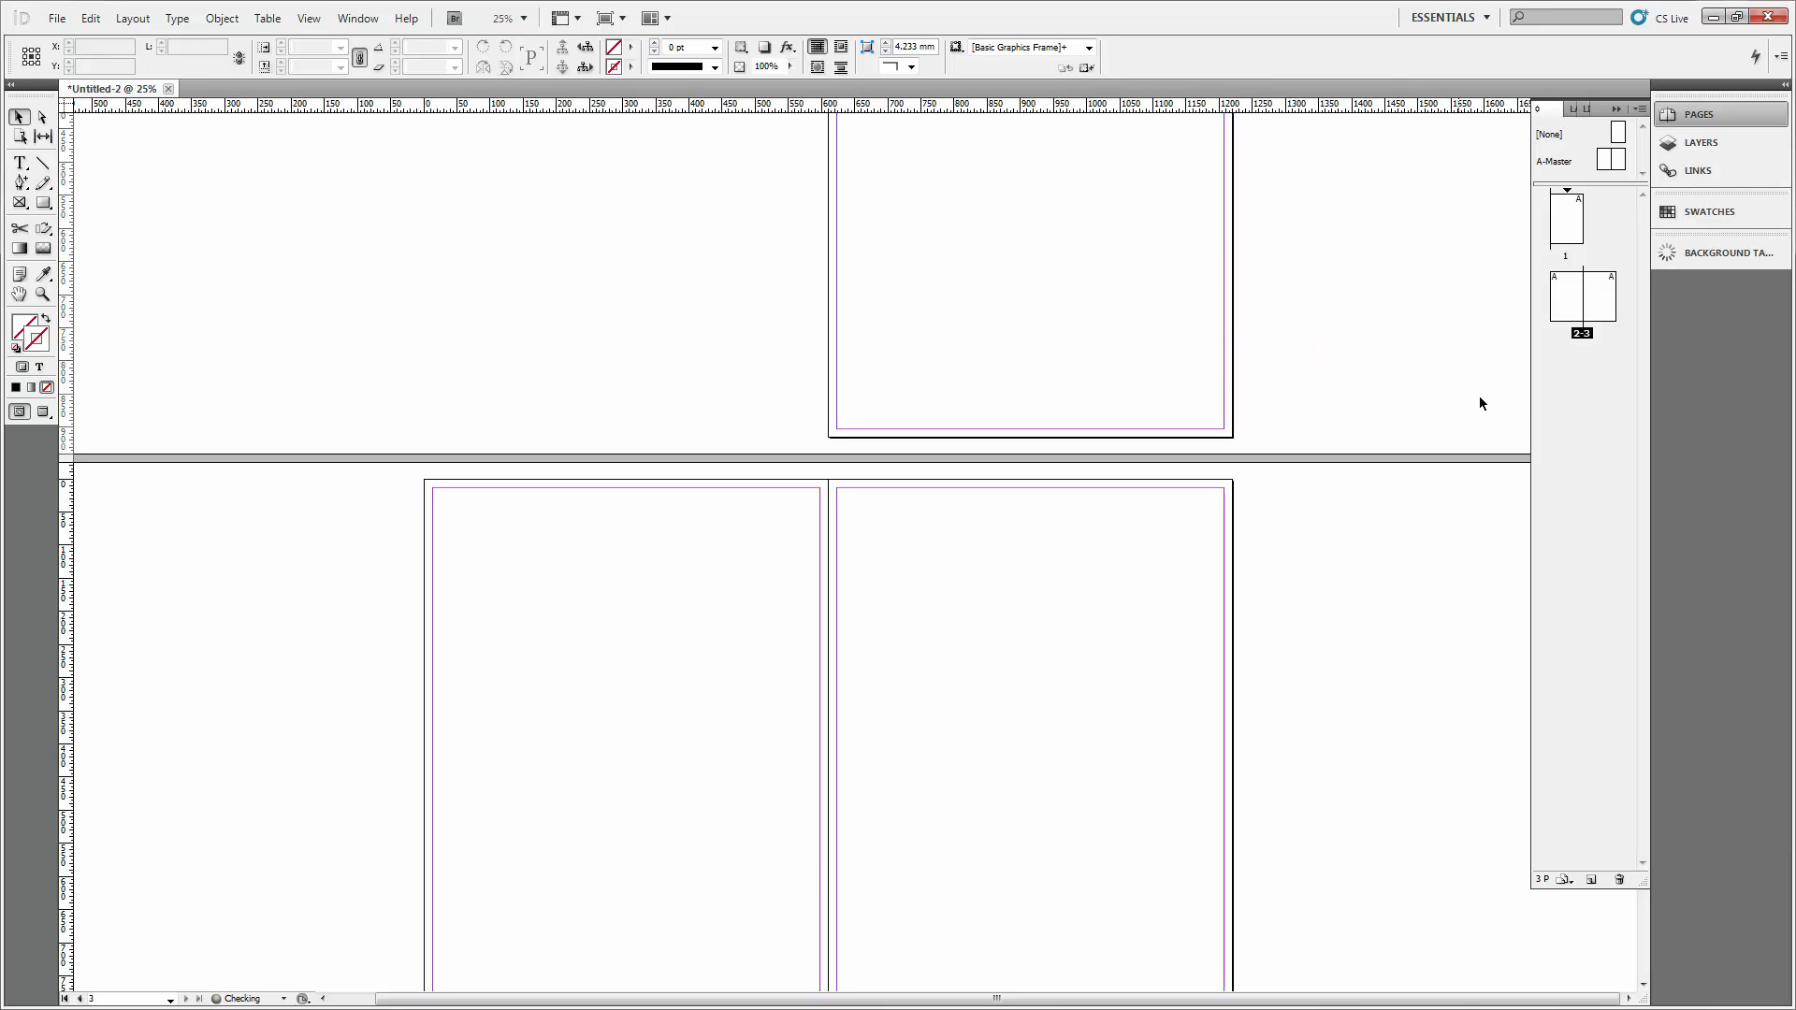
Disable Allow Document Pages to Shuffle and delete page 1, keeping the remaining two pages together as a spread.
right_click(1547, 411)
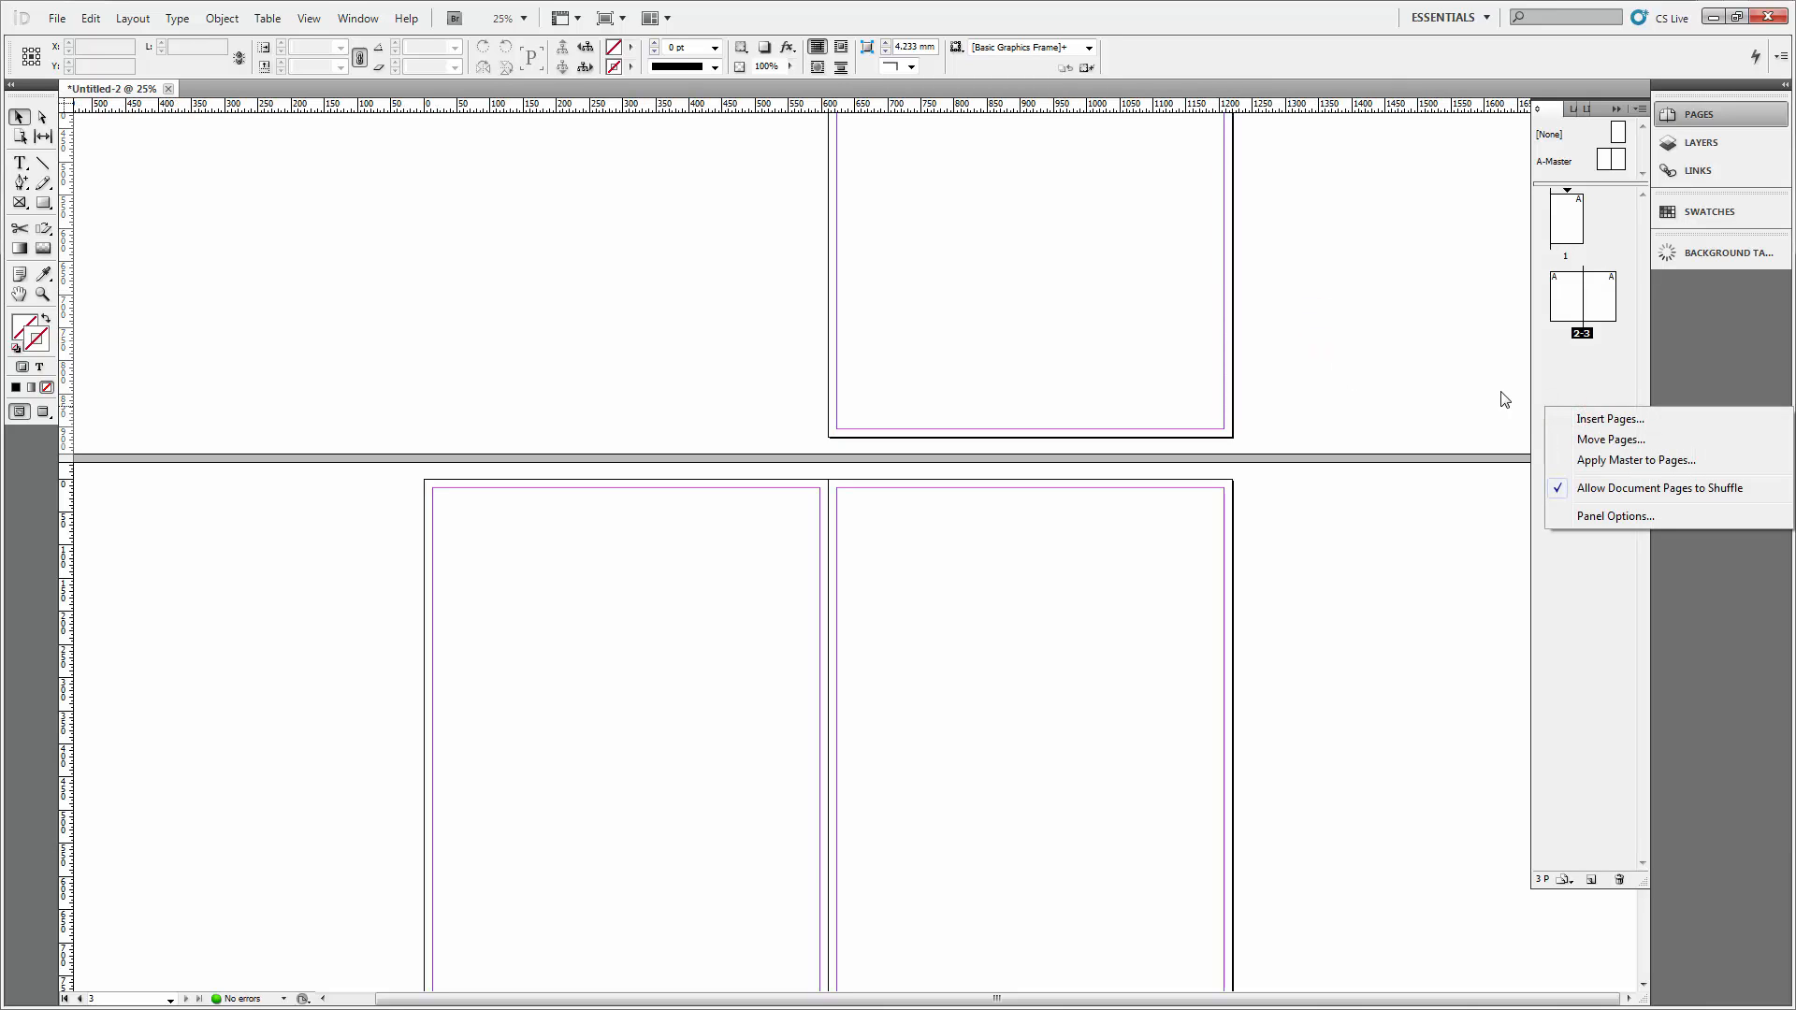
click(1579, 373)
right_click(1569, 389)
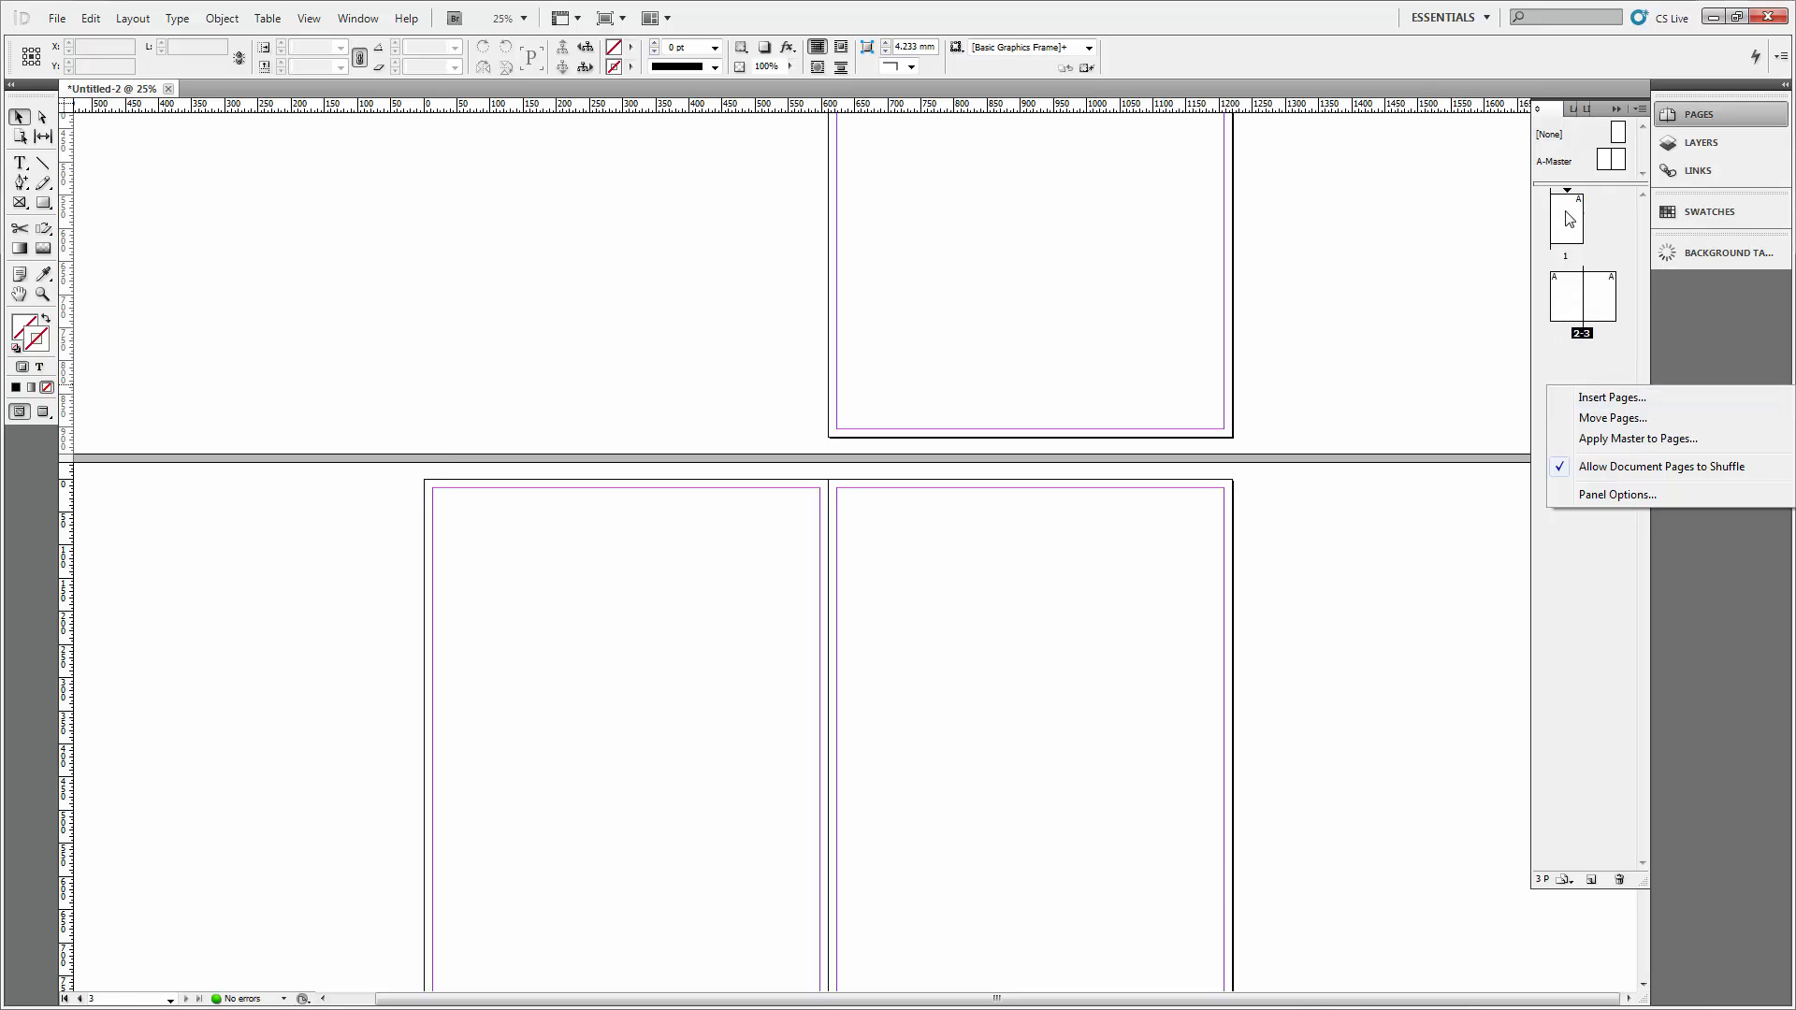
click(1639, 470)
click(1577, 205)
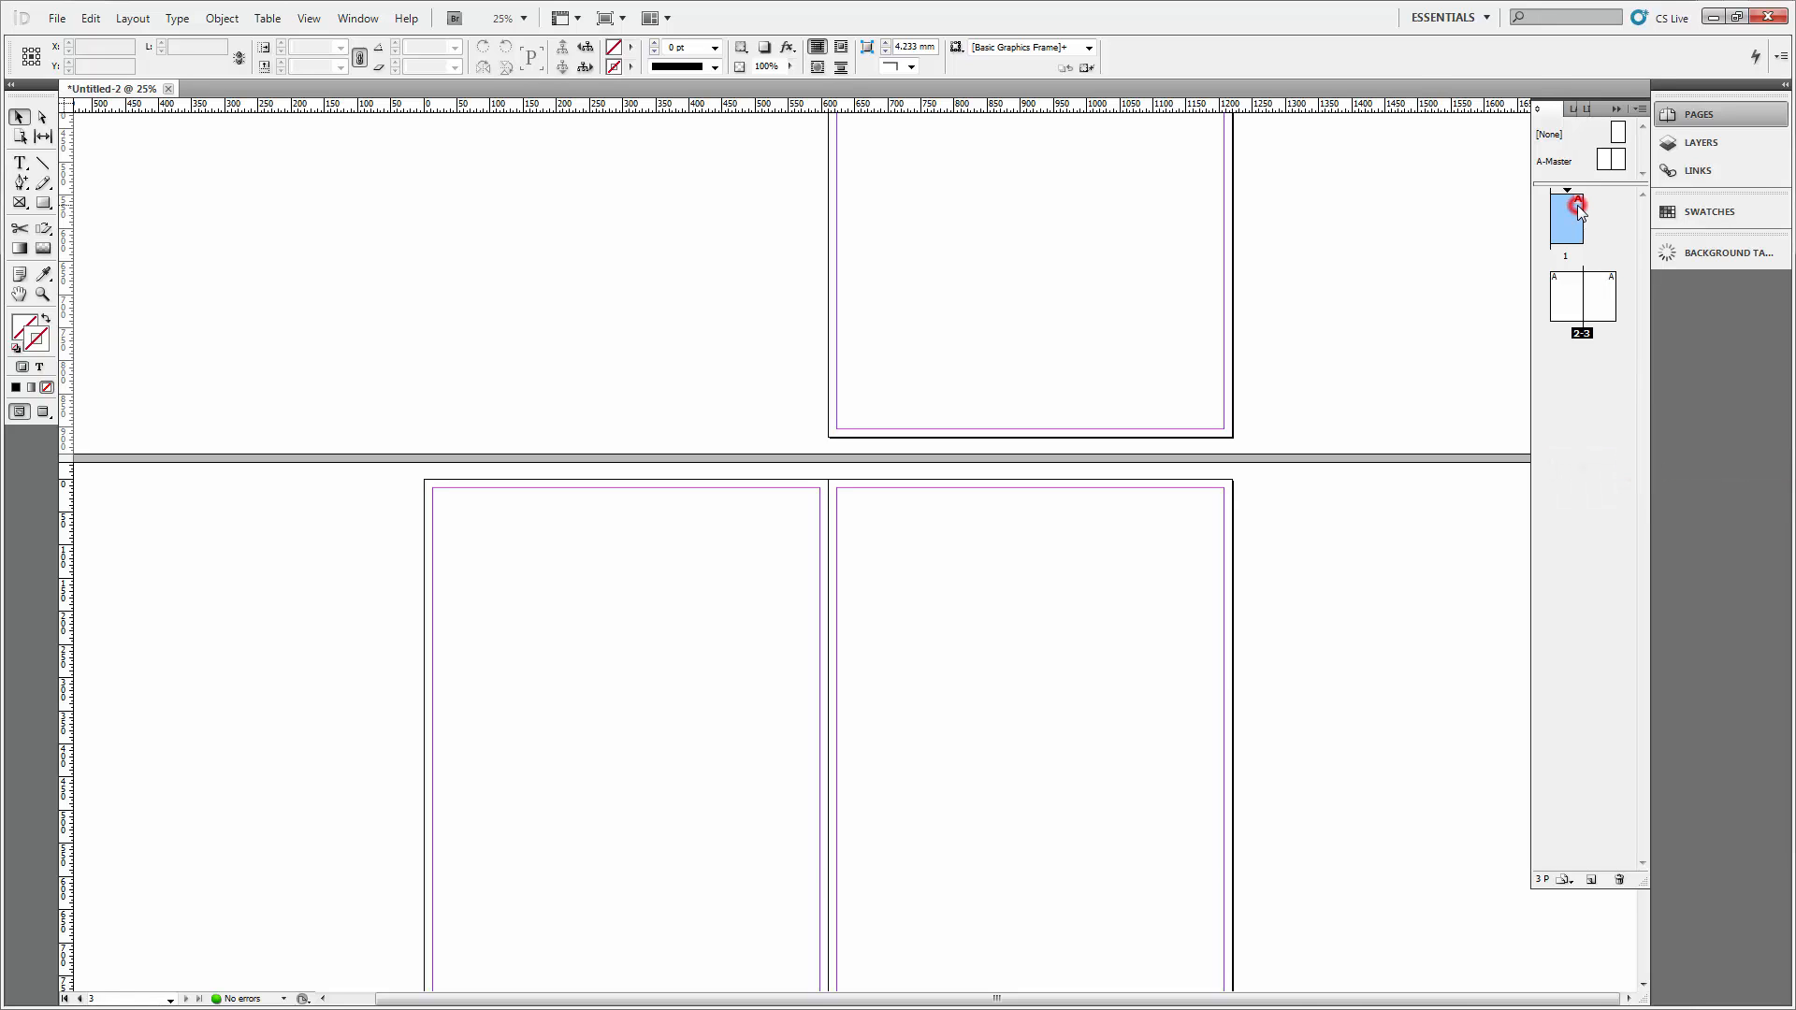
click(1620, 880)
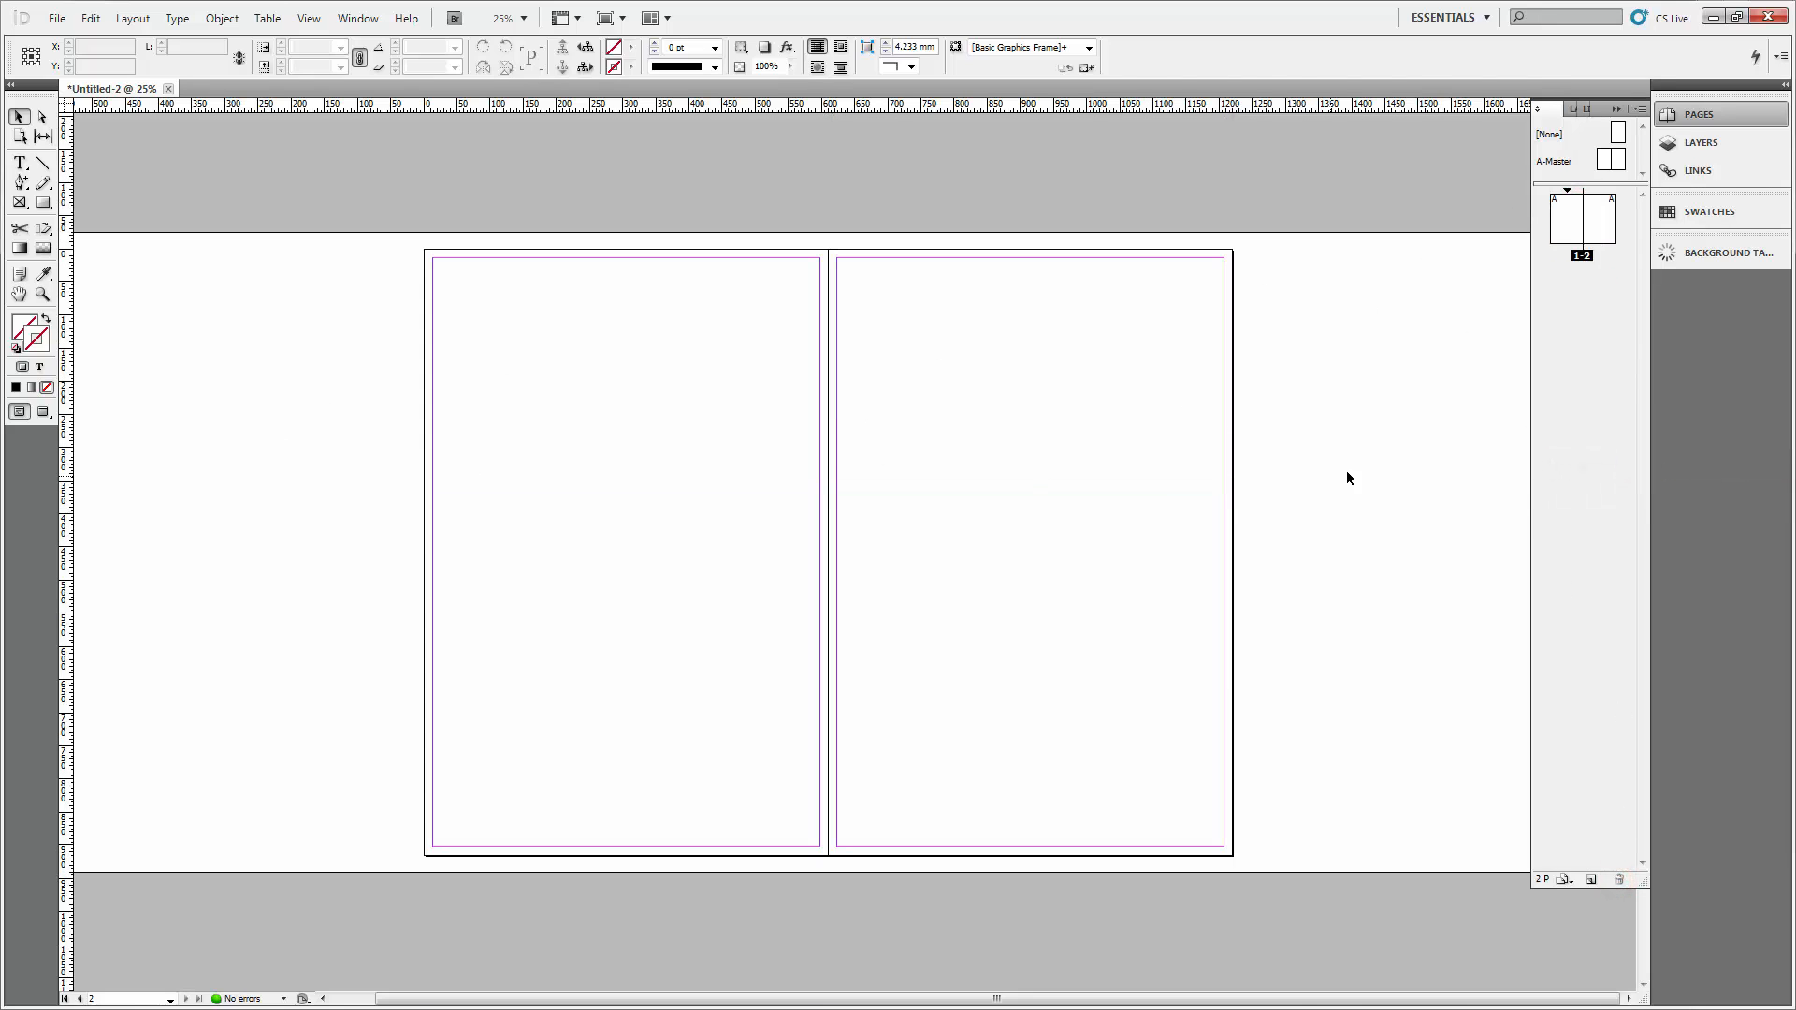
Examine the 1-2 spread and the pasteboard area surrounding it at different magnifications.
click(1453, 479)
click(670, 394)
key(ctrl+minus)
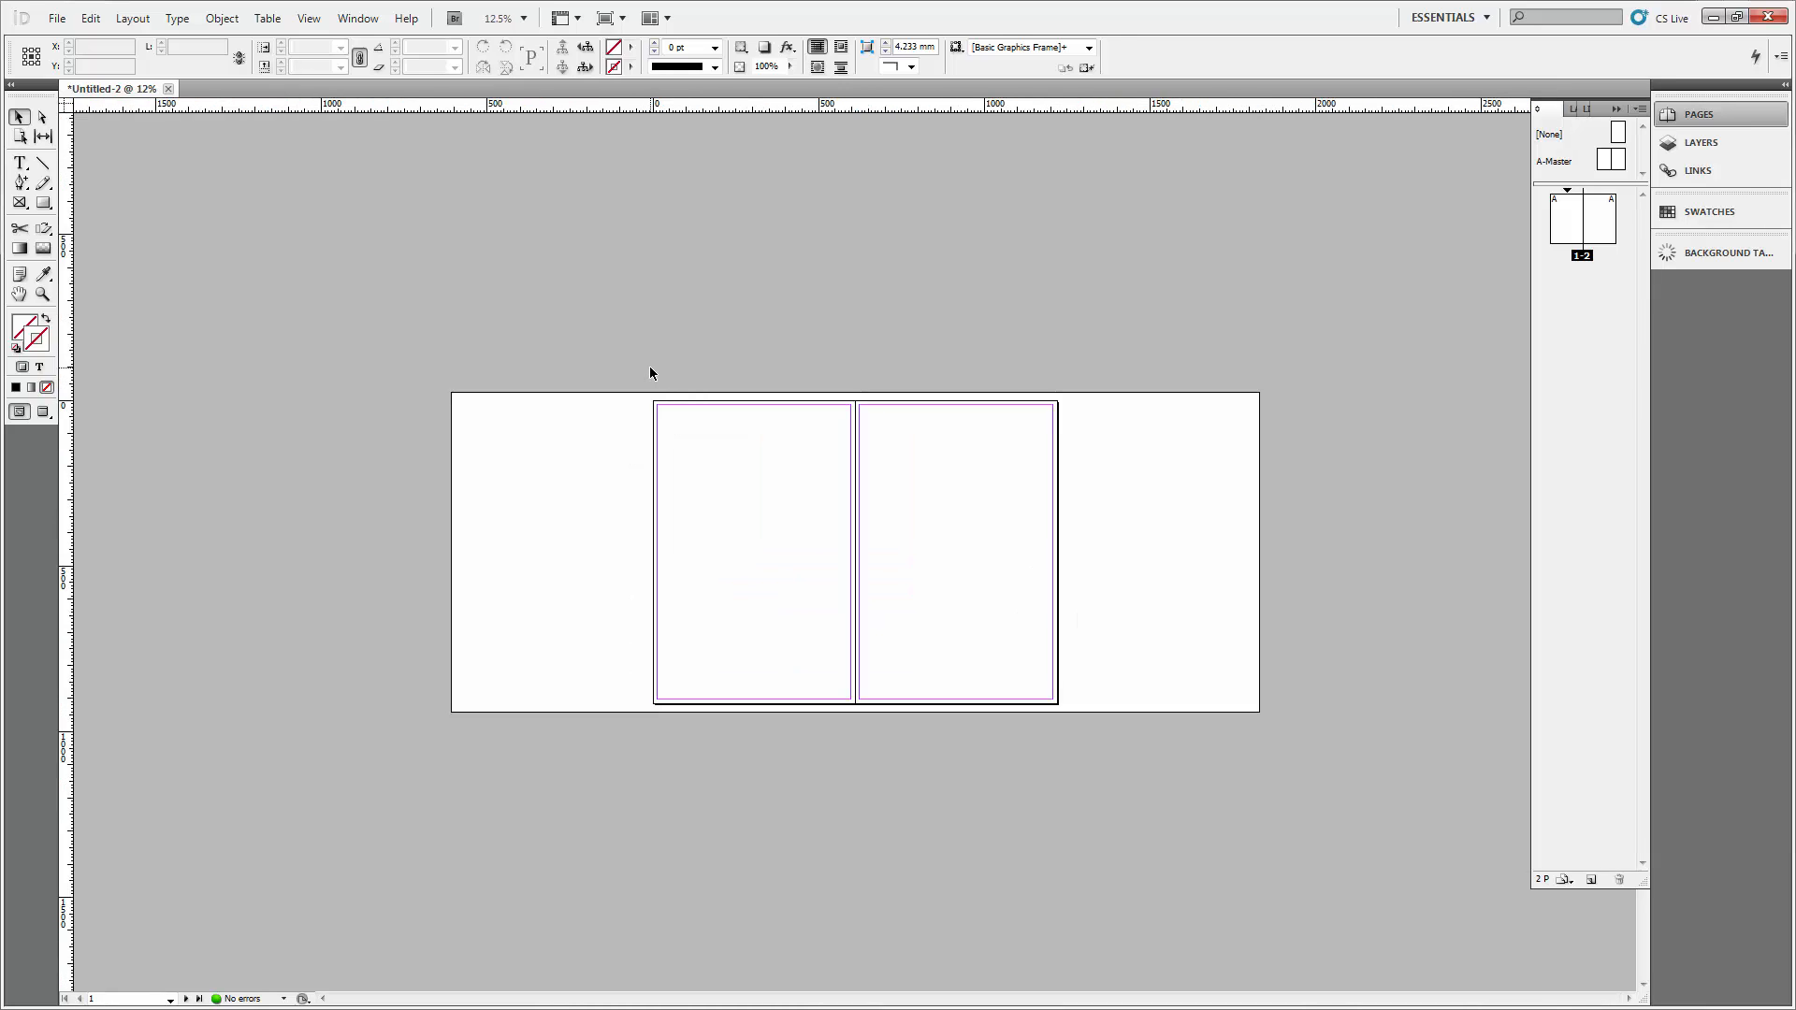
key(ctrl+equal)
key(ctrl+minus)
key(ctrl+equal)
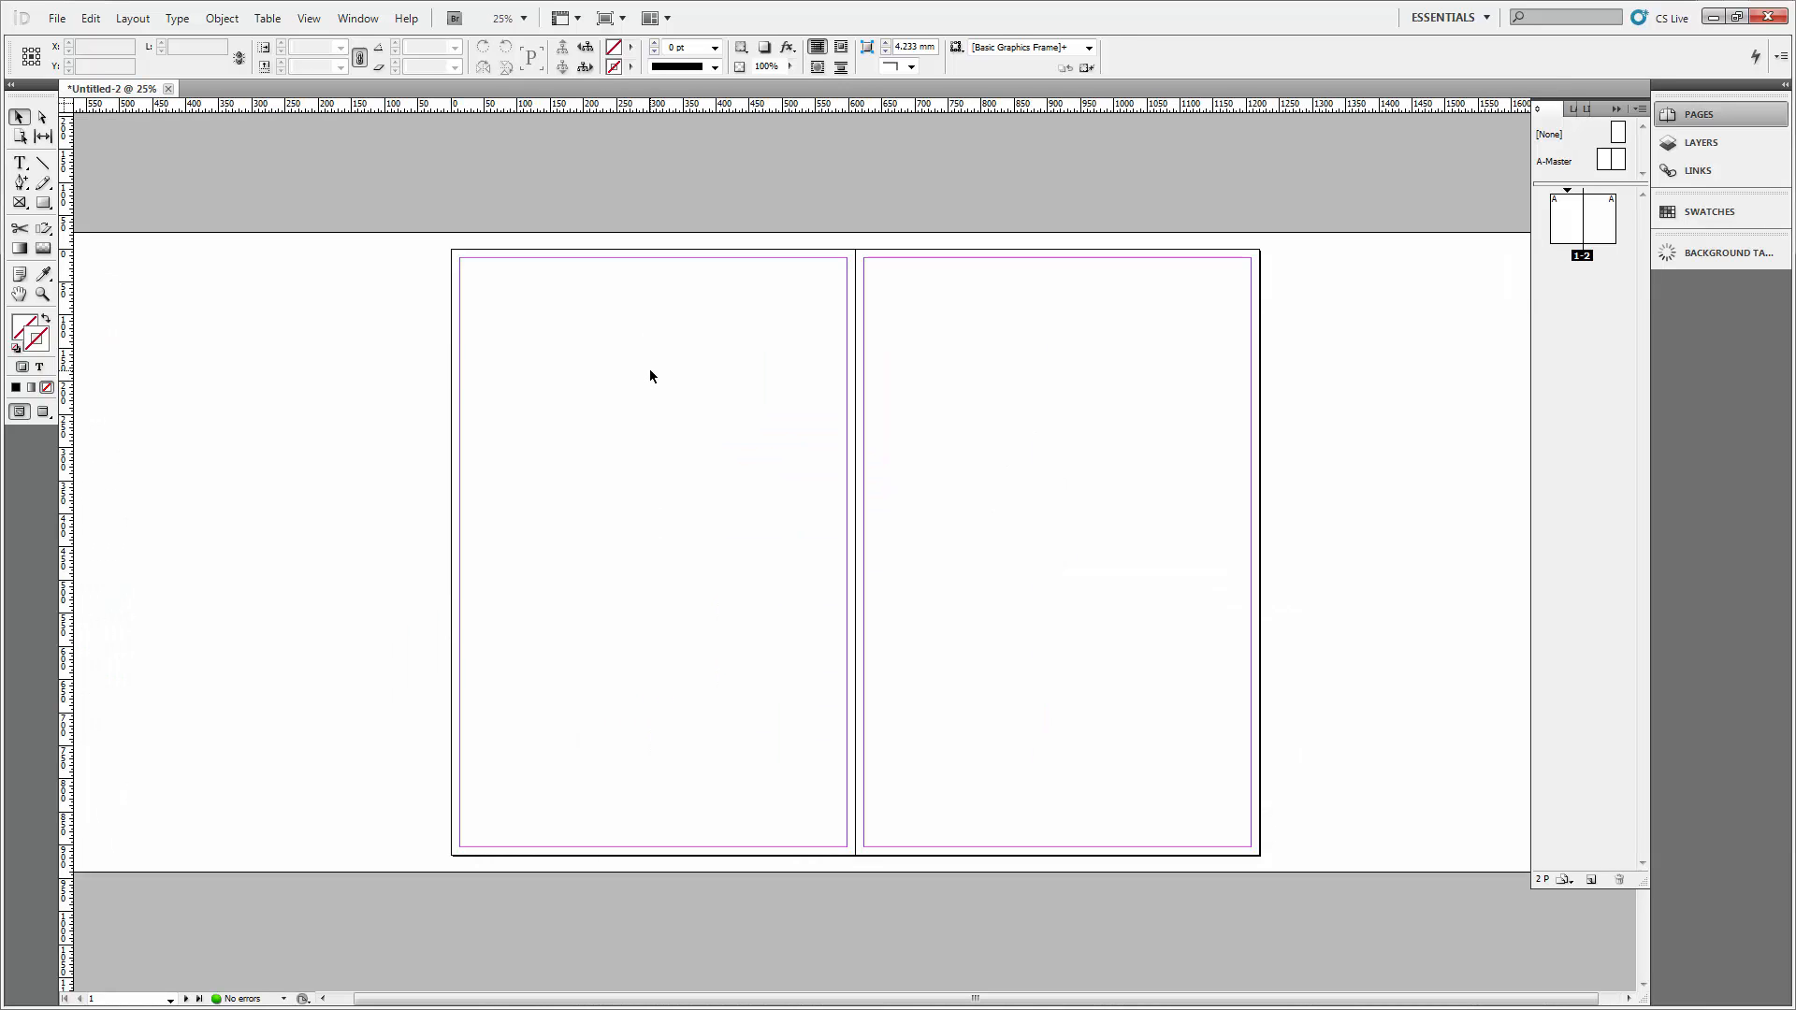
key(ctrl+minus)
key(ctrl+equal)
key(ctrl+minus)
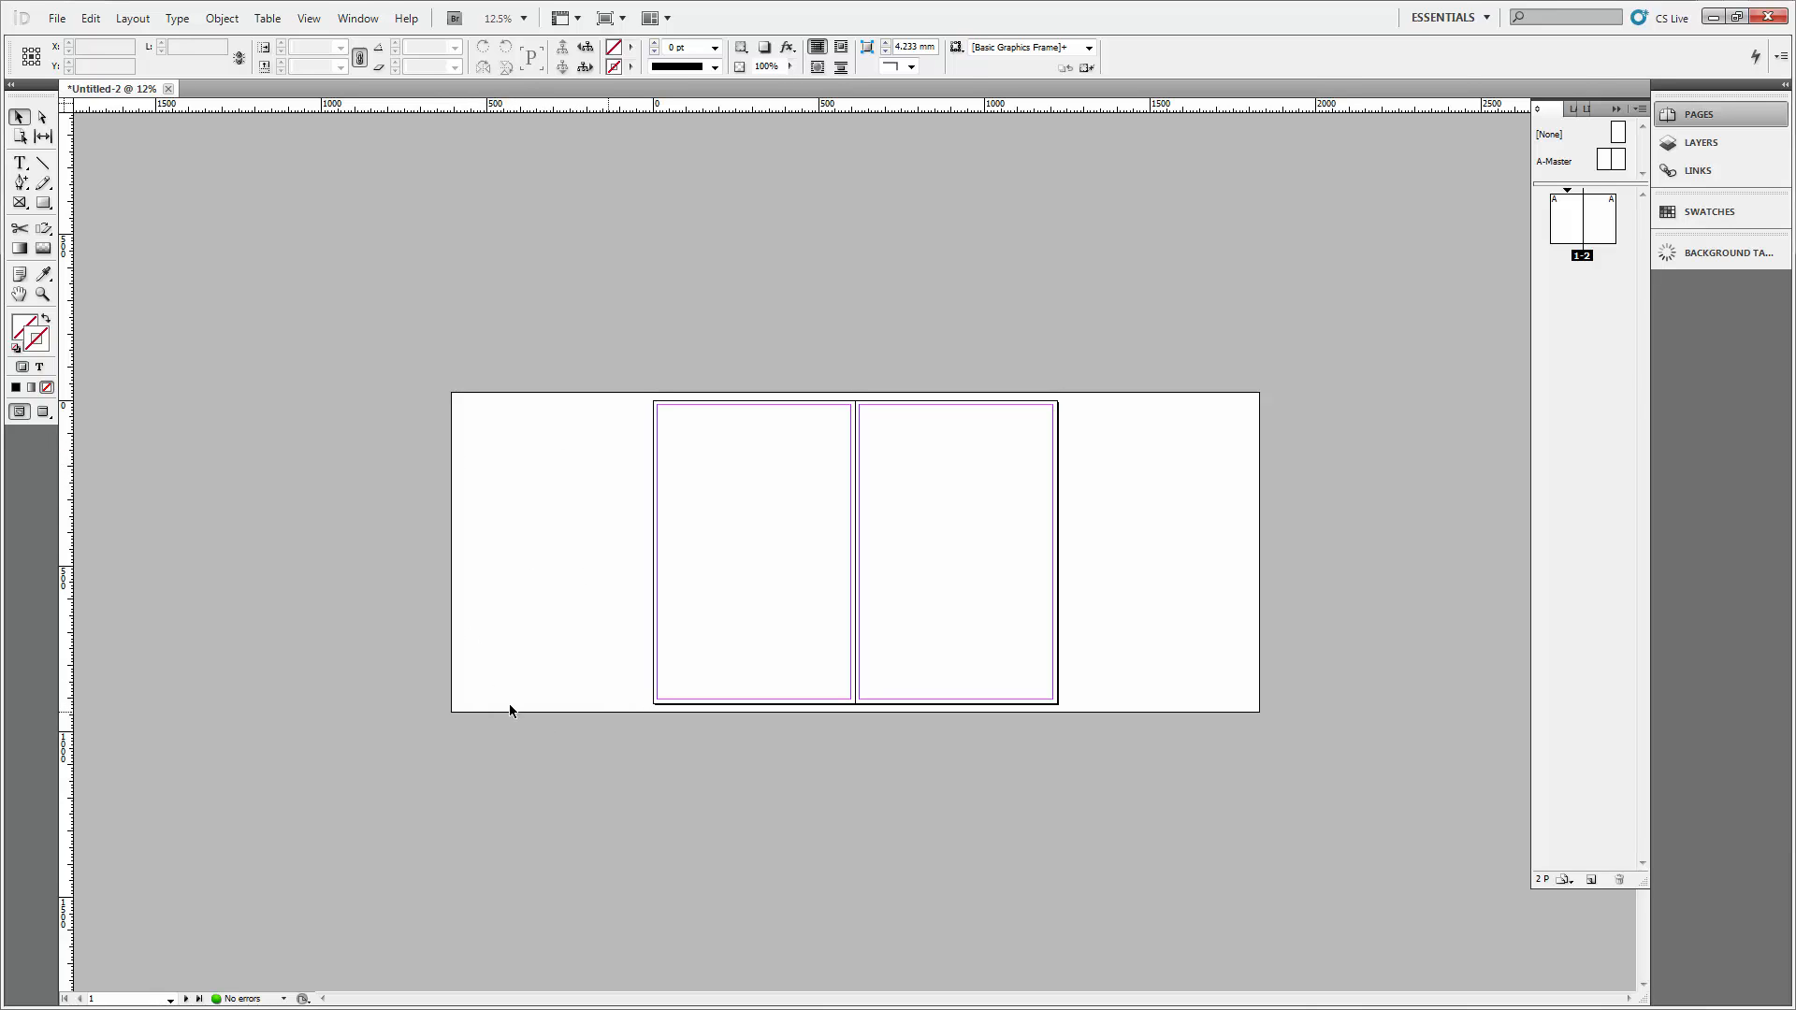
key(ctrl+equal)
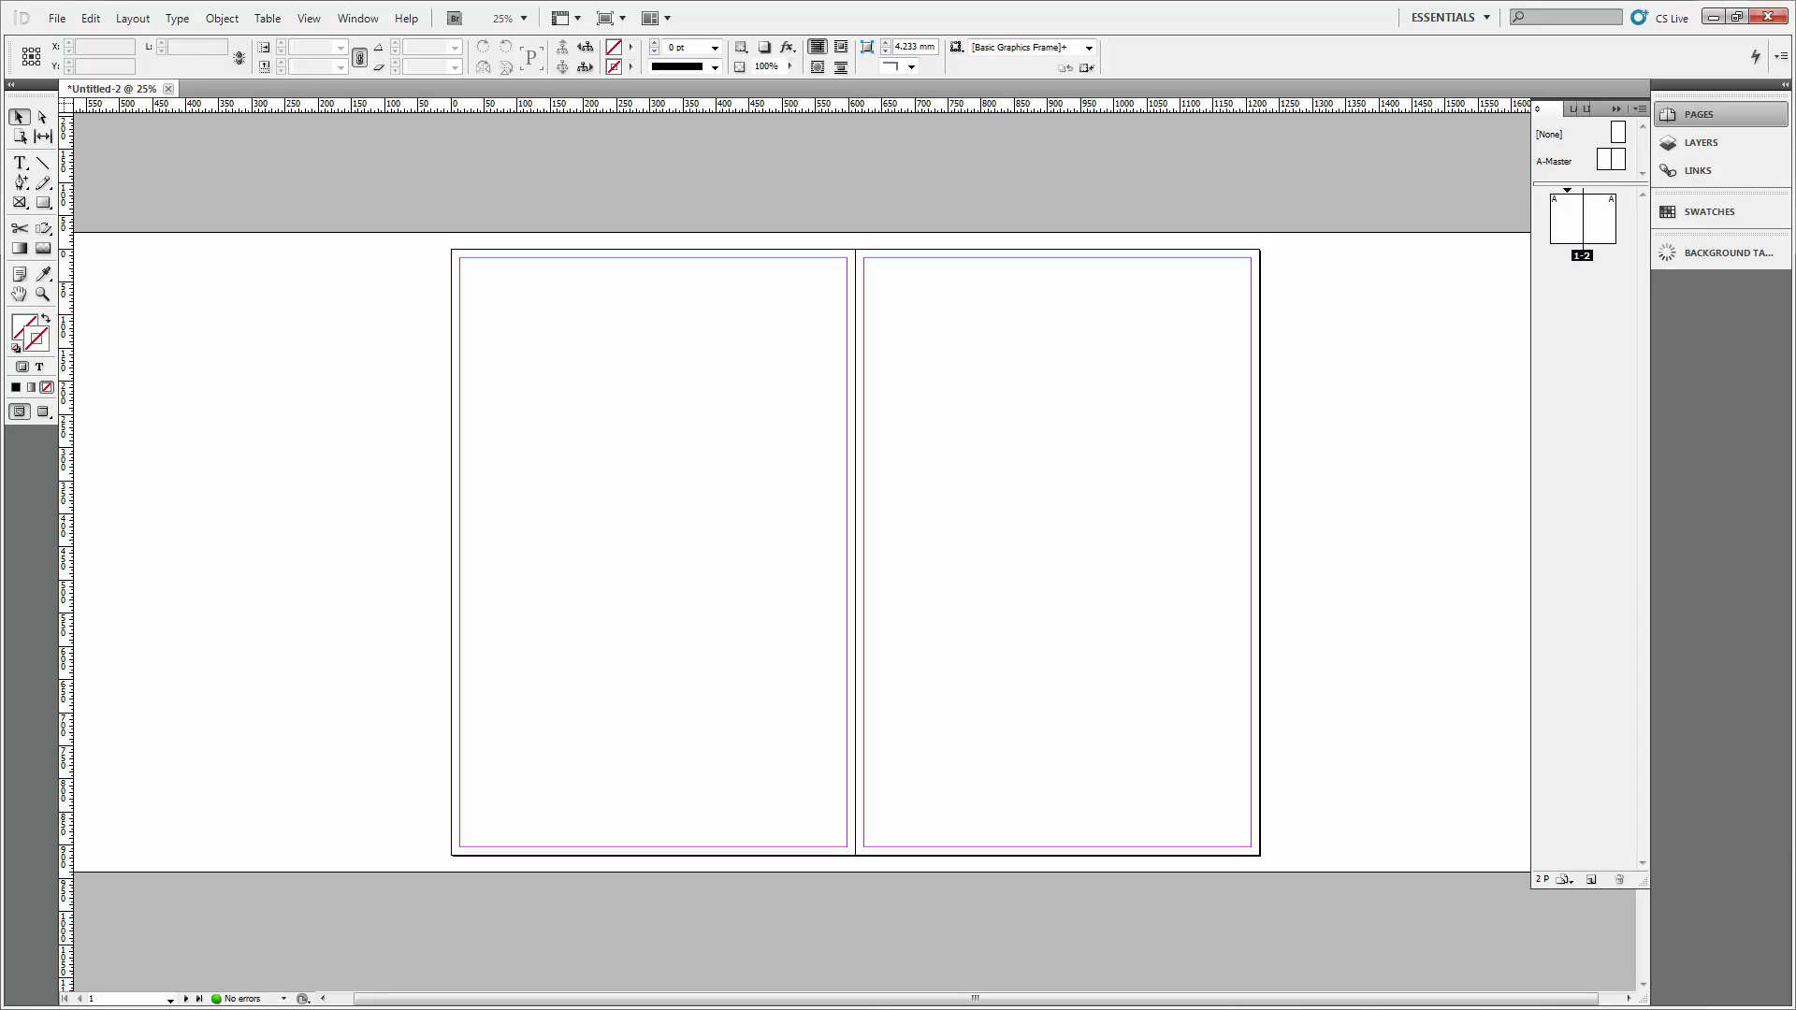
Switch to the F14_IntroDig_InDesignExample folder in Windows Explorer and enlarge its window.
key(ctrl+d)
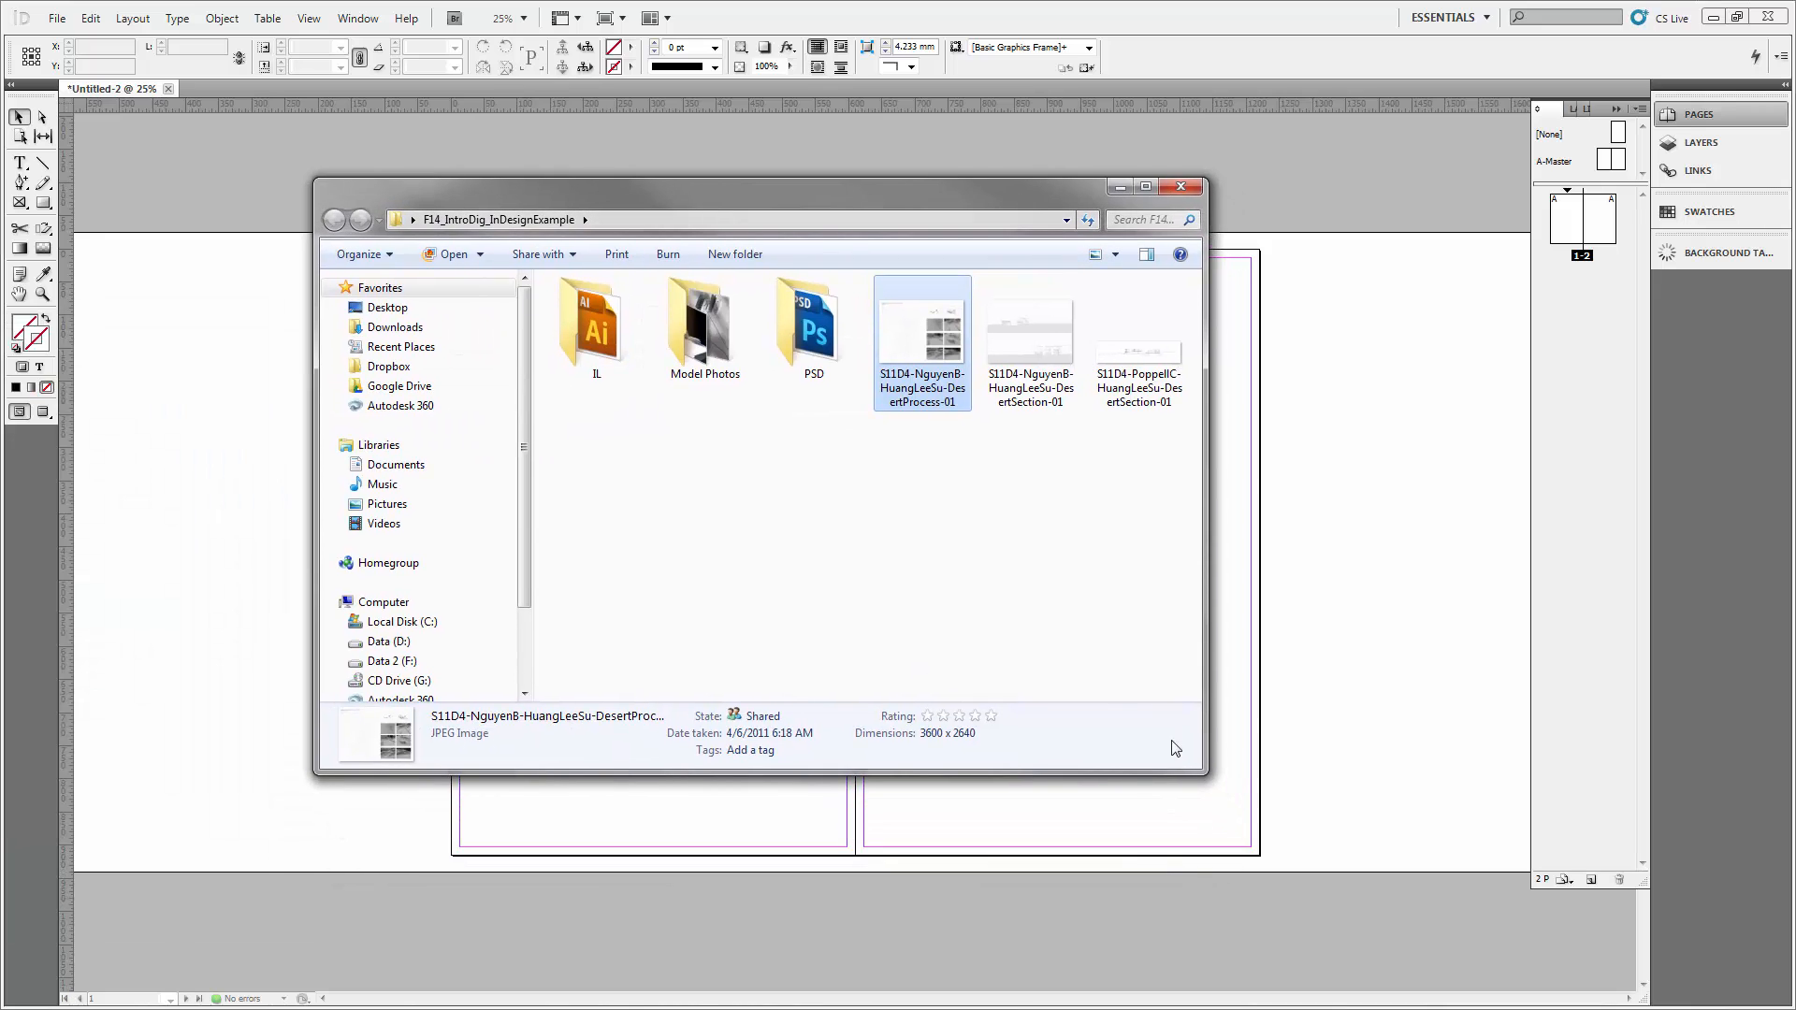
drag(1204, 771, 1361, 857)
click(1132, 503)
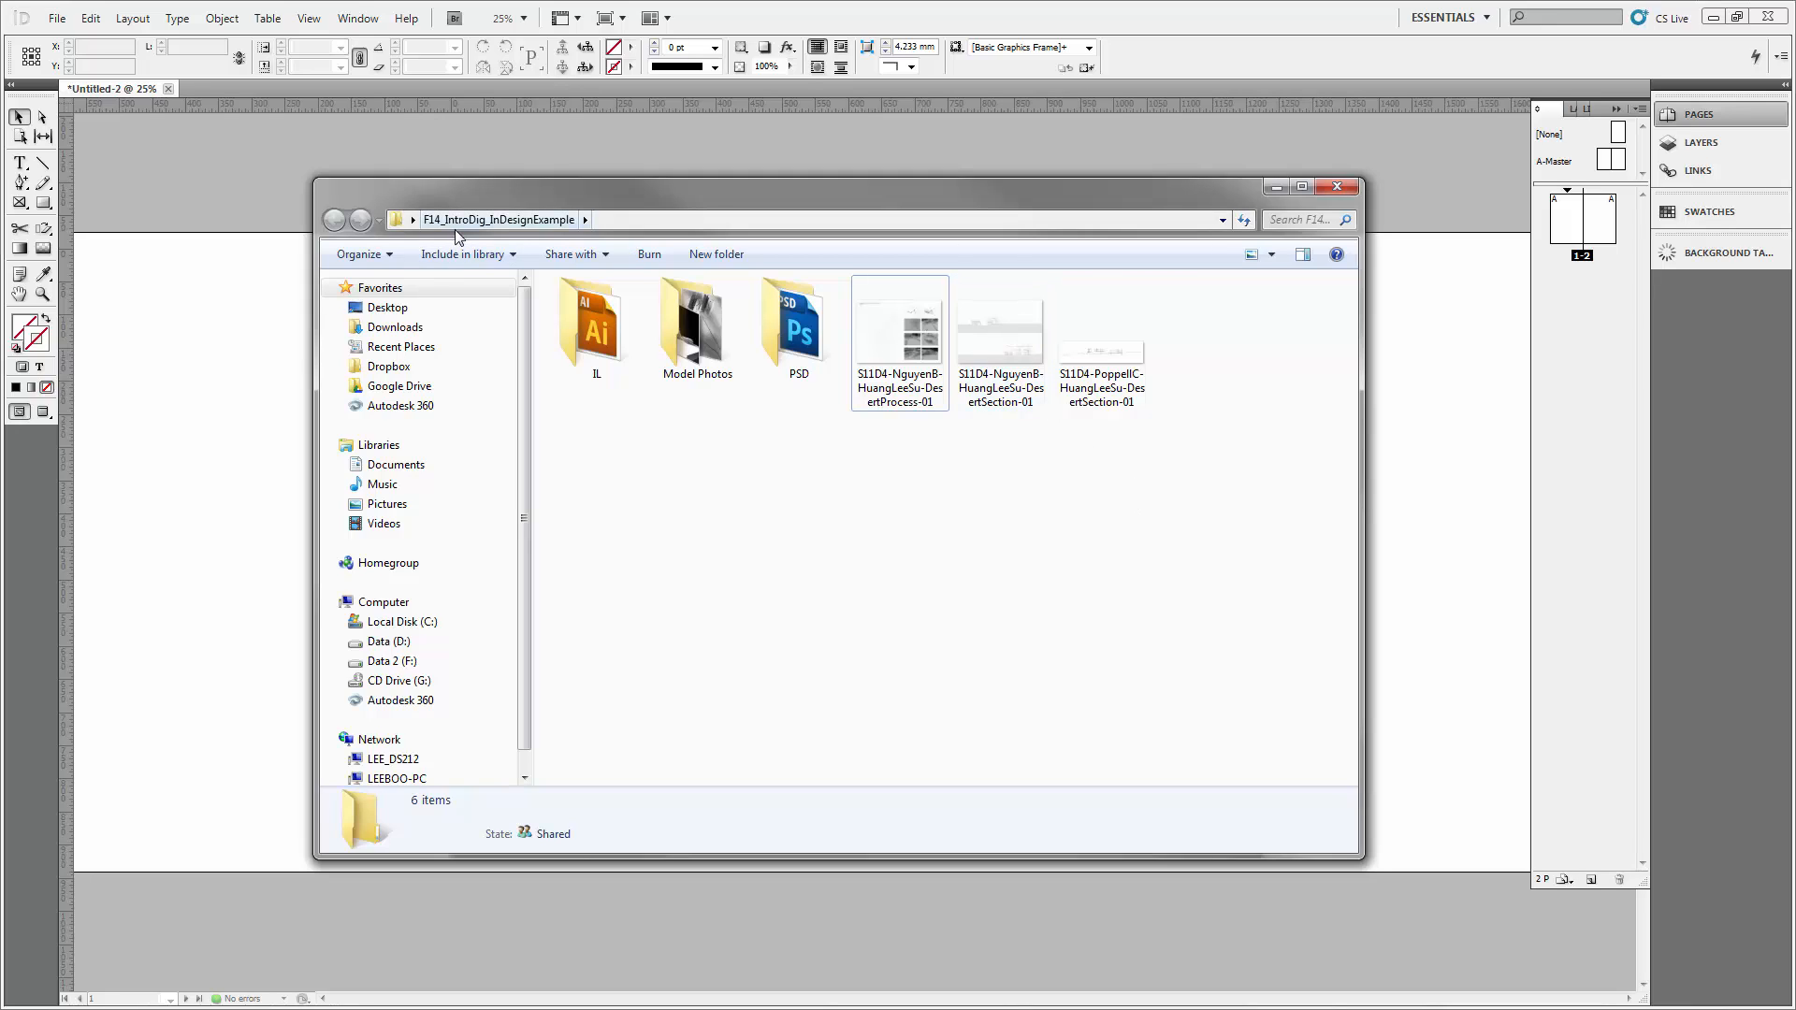
click(576, 486)
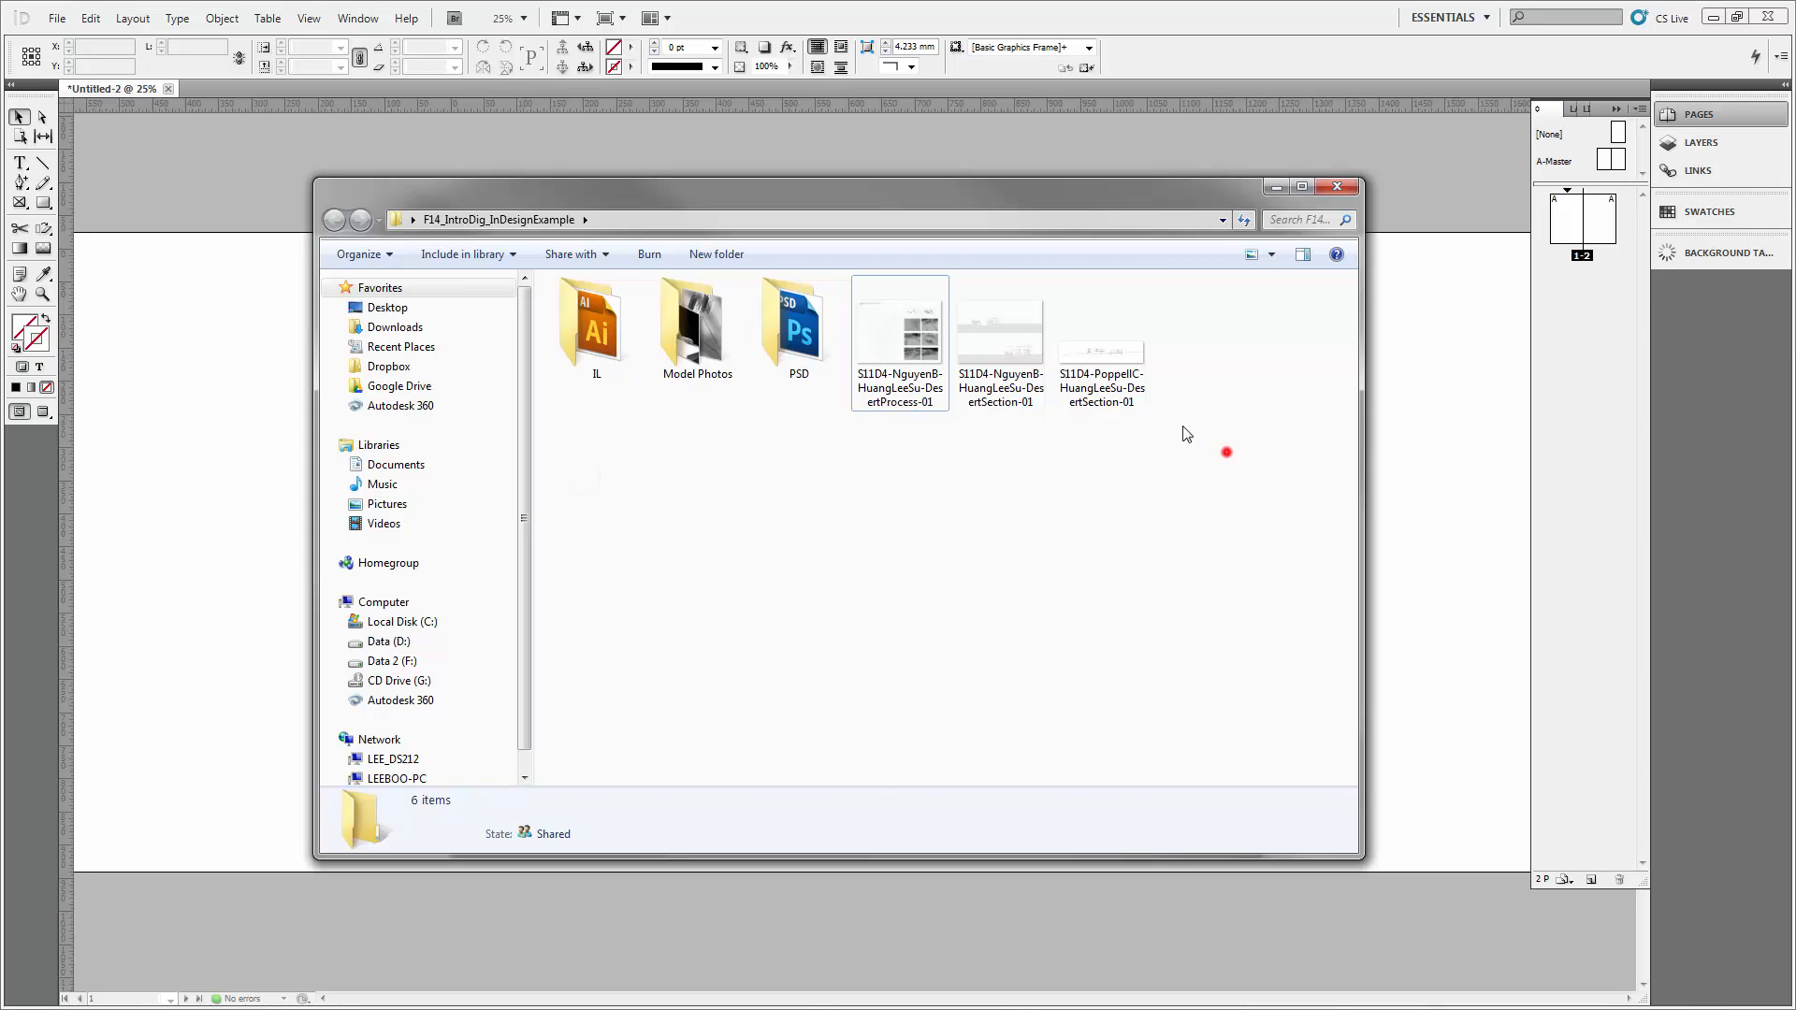
Preview the desert section and desert process images in Photo Gallery, and close the viewer.
drag(1226, 453, 956, 278)
click(1026, 530)
click(1090, 369)
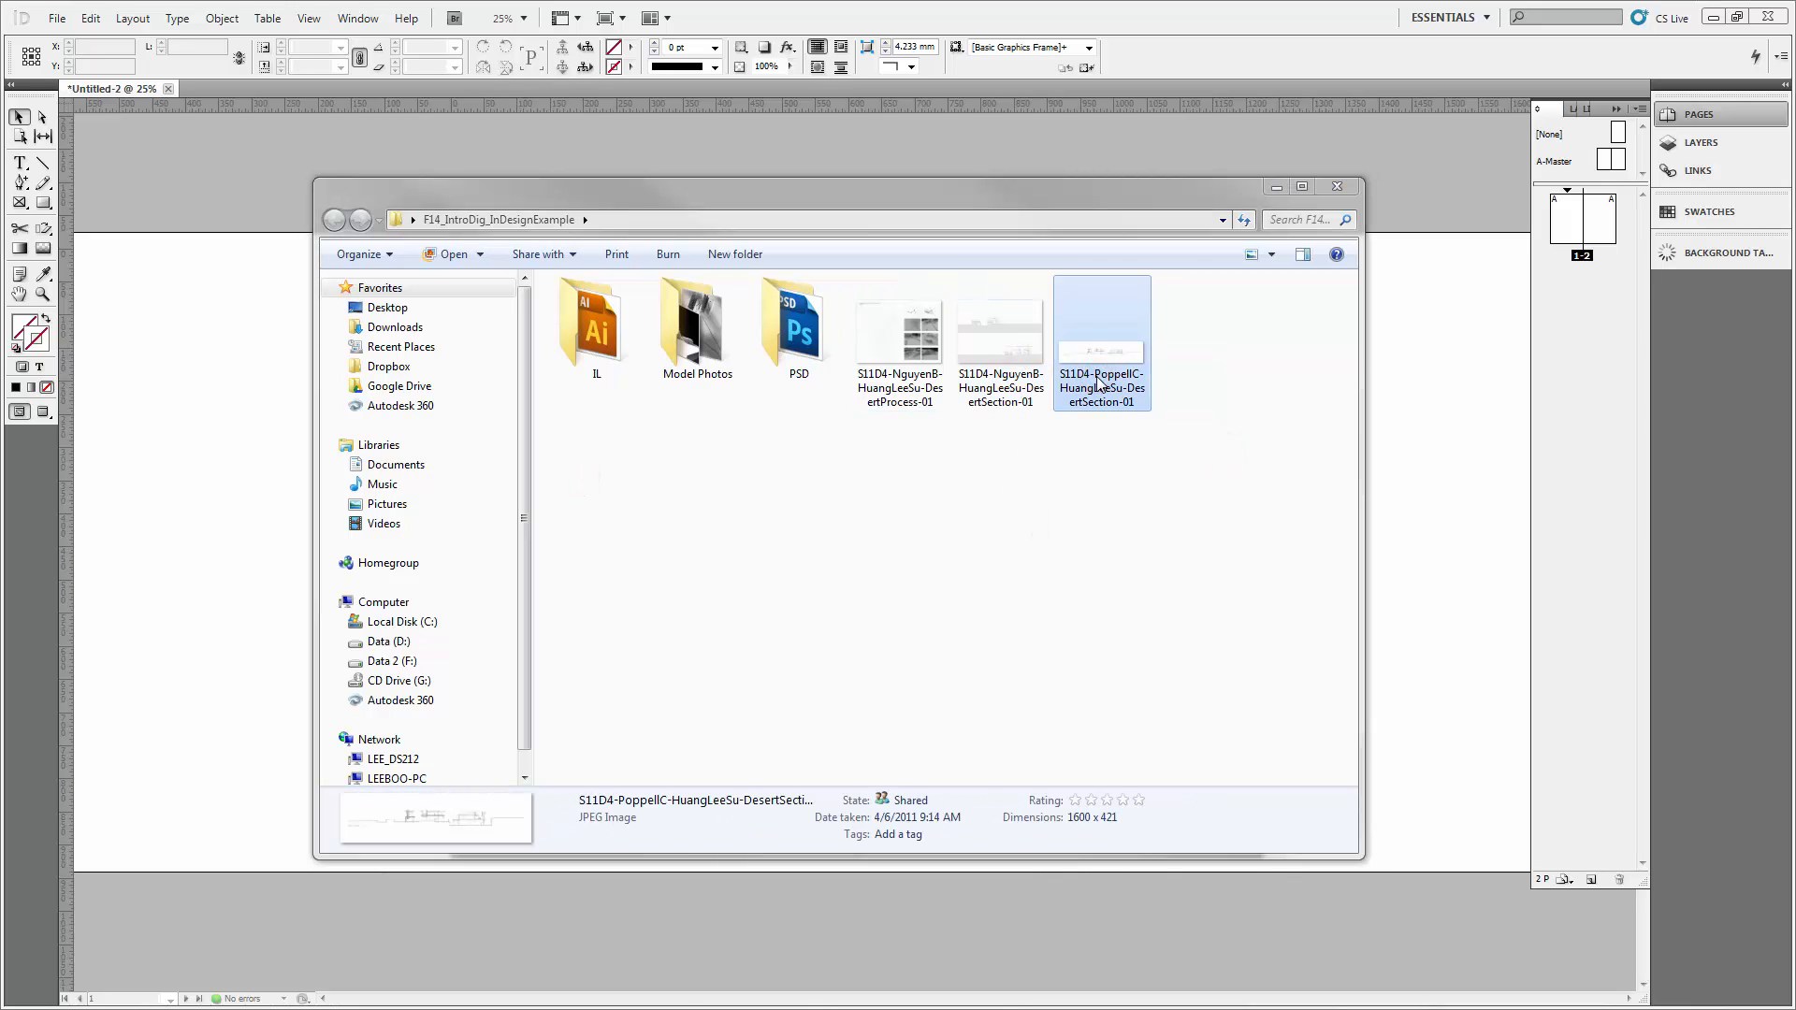
drag(1413, 28, 1373, 8)
key(Left)
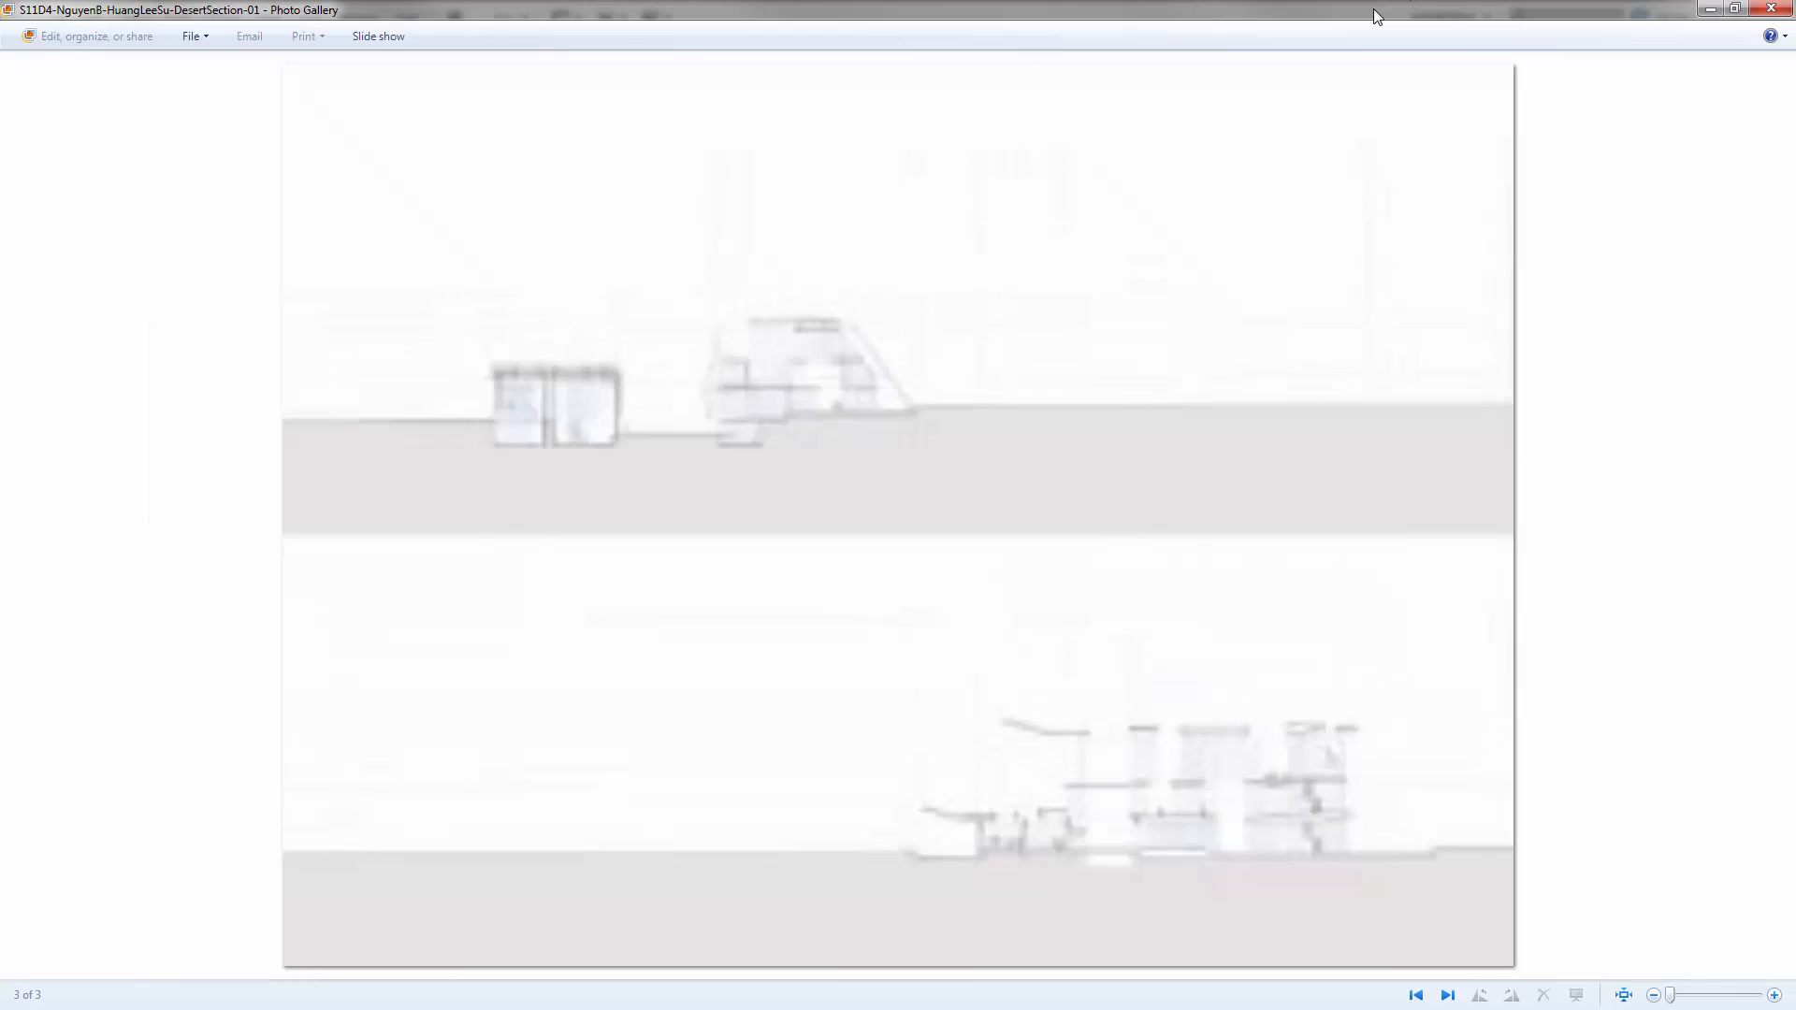
key(Left)
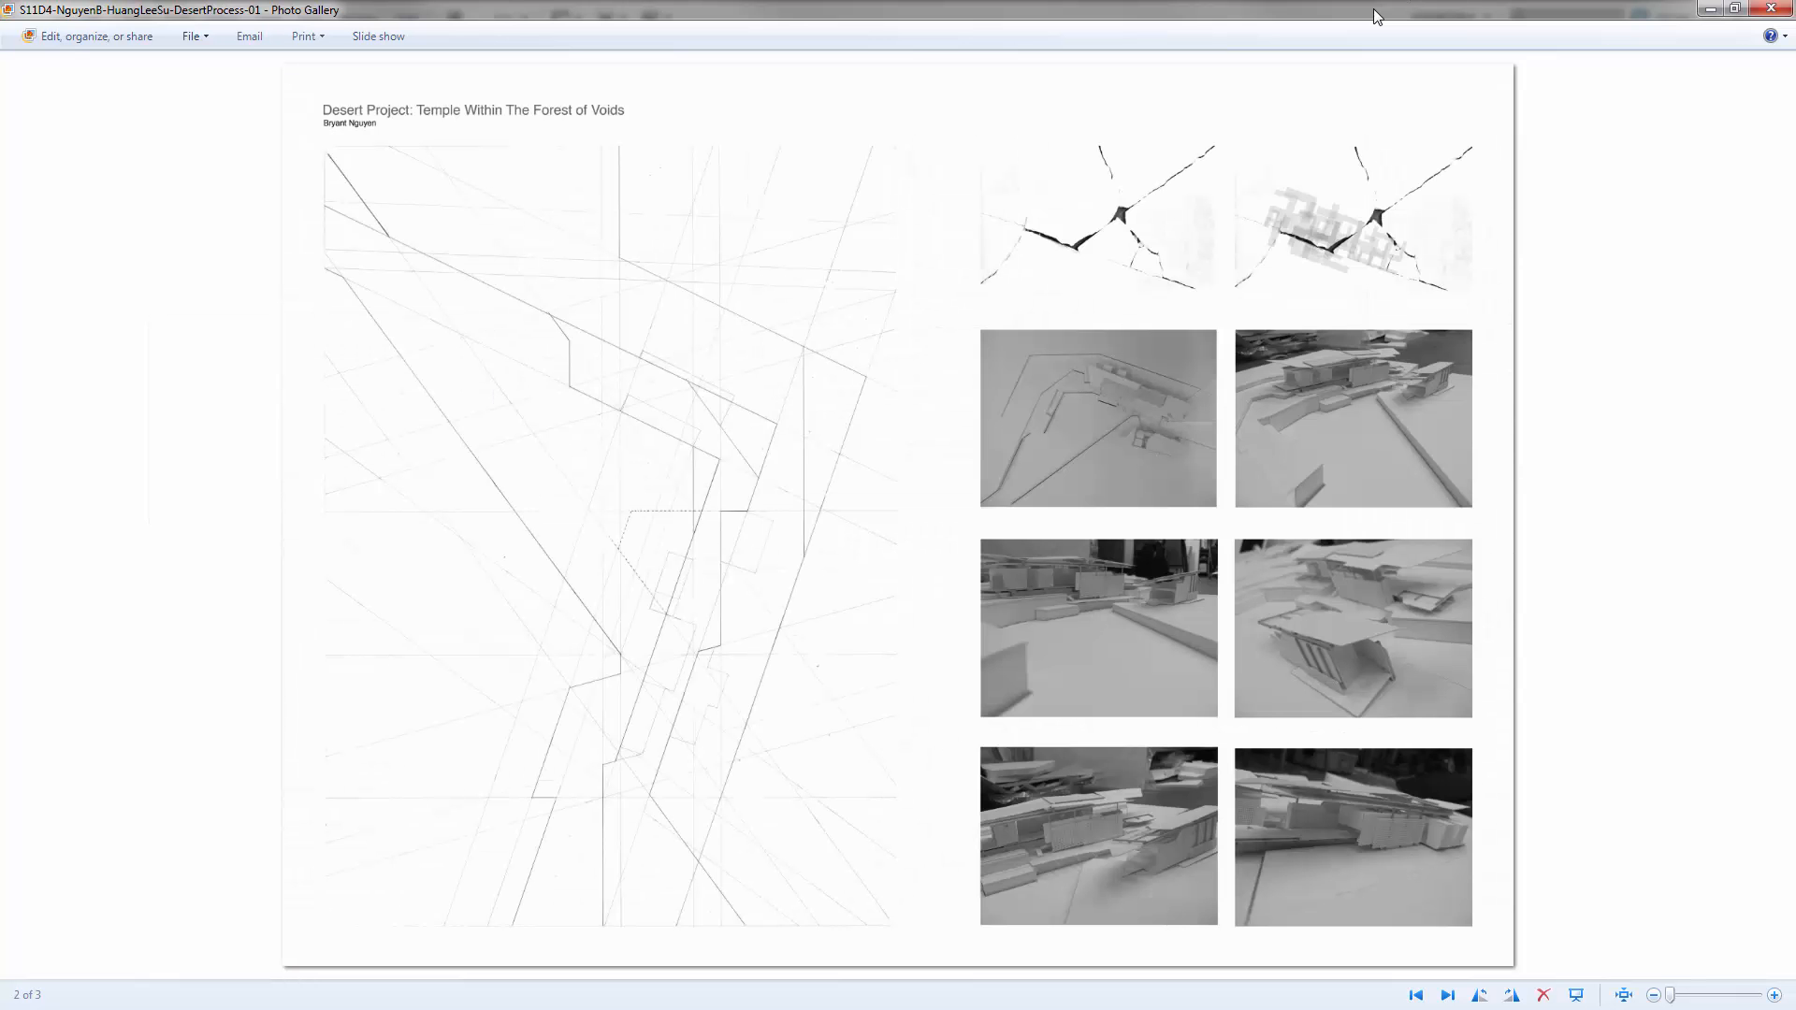
click(1753, 13)
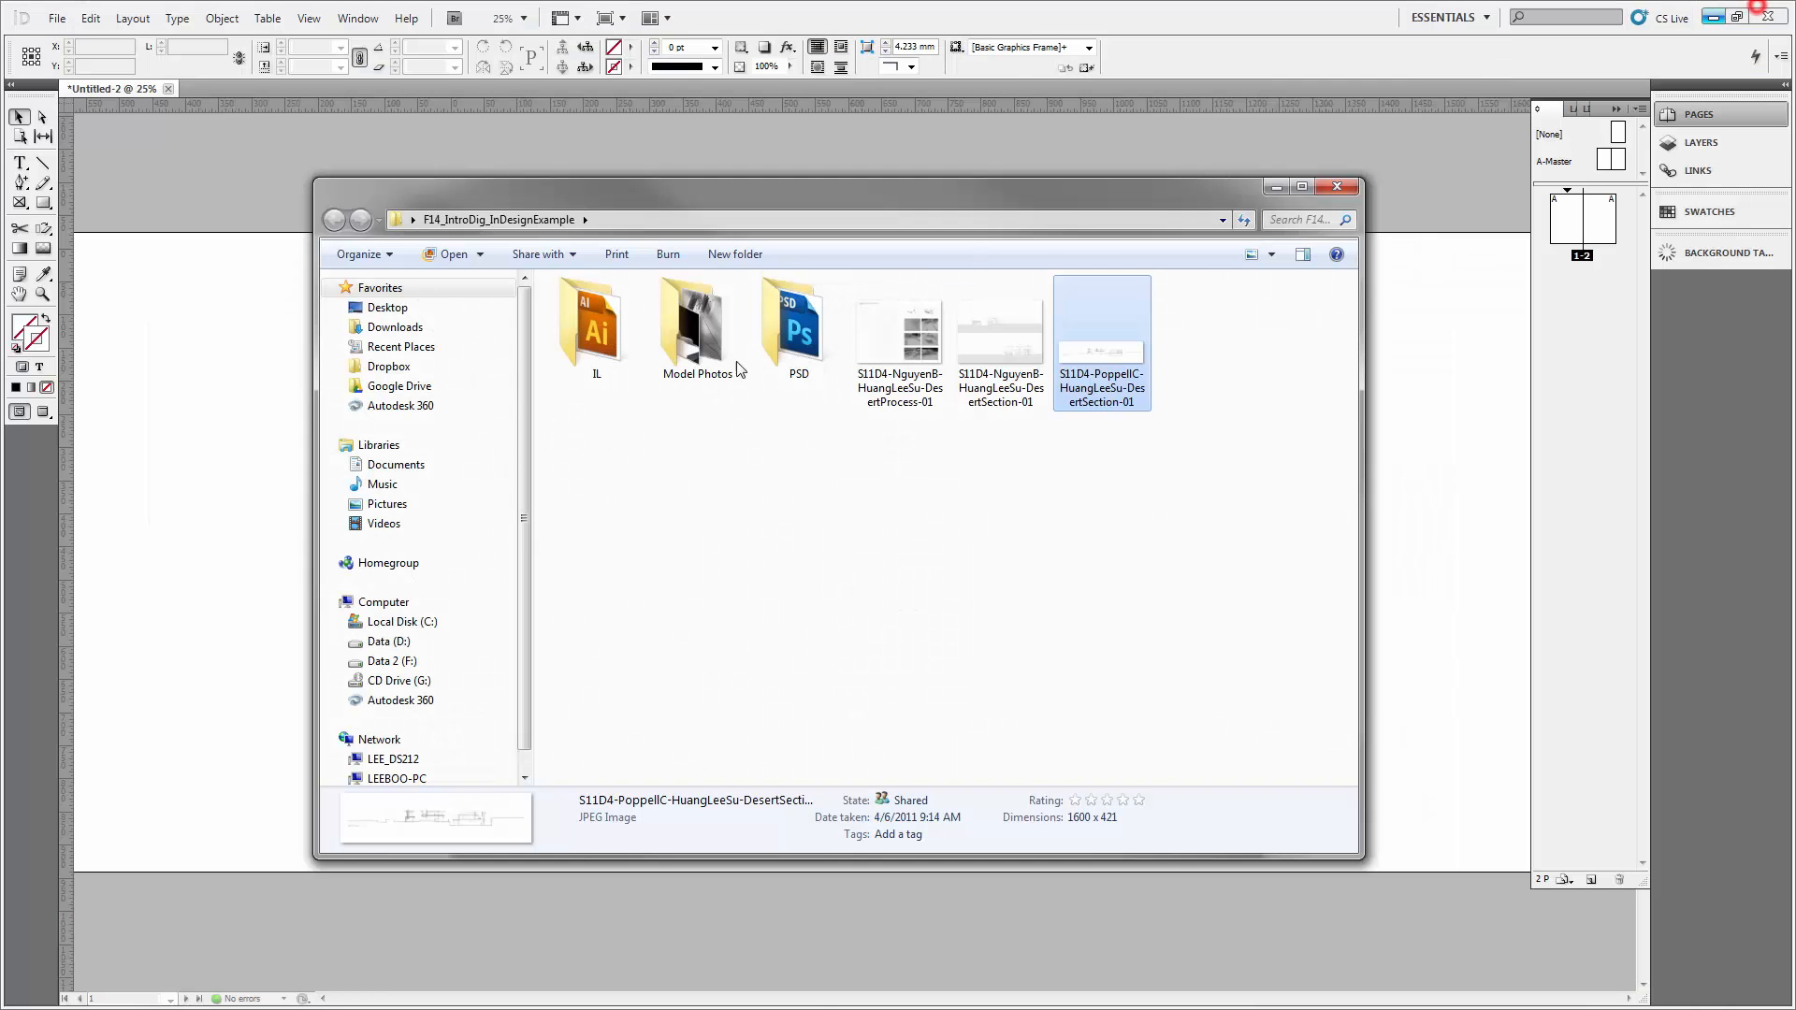
Look through the contents of the Model Photos and PSD folders, and return to the project folder.
click(742, 521)
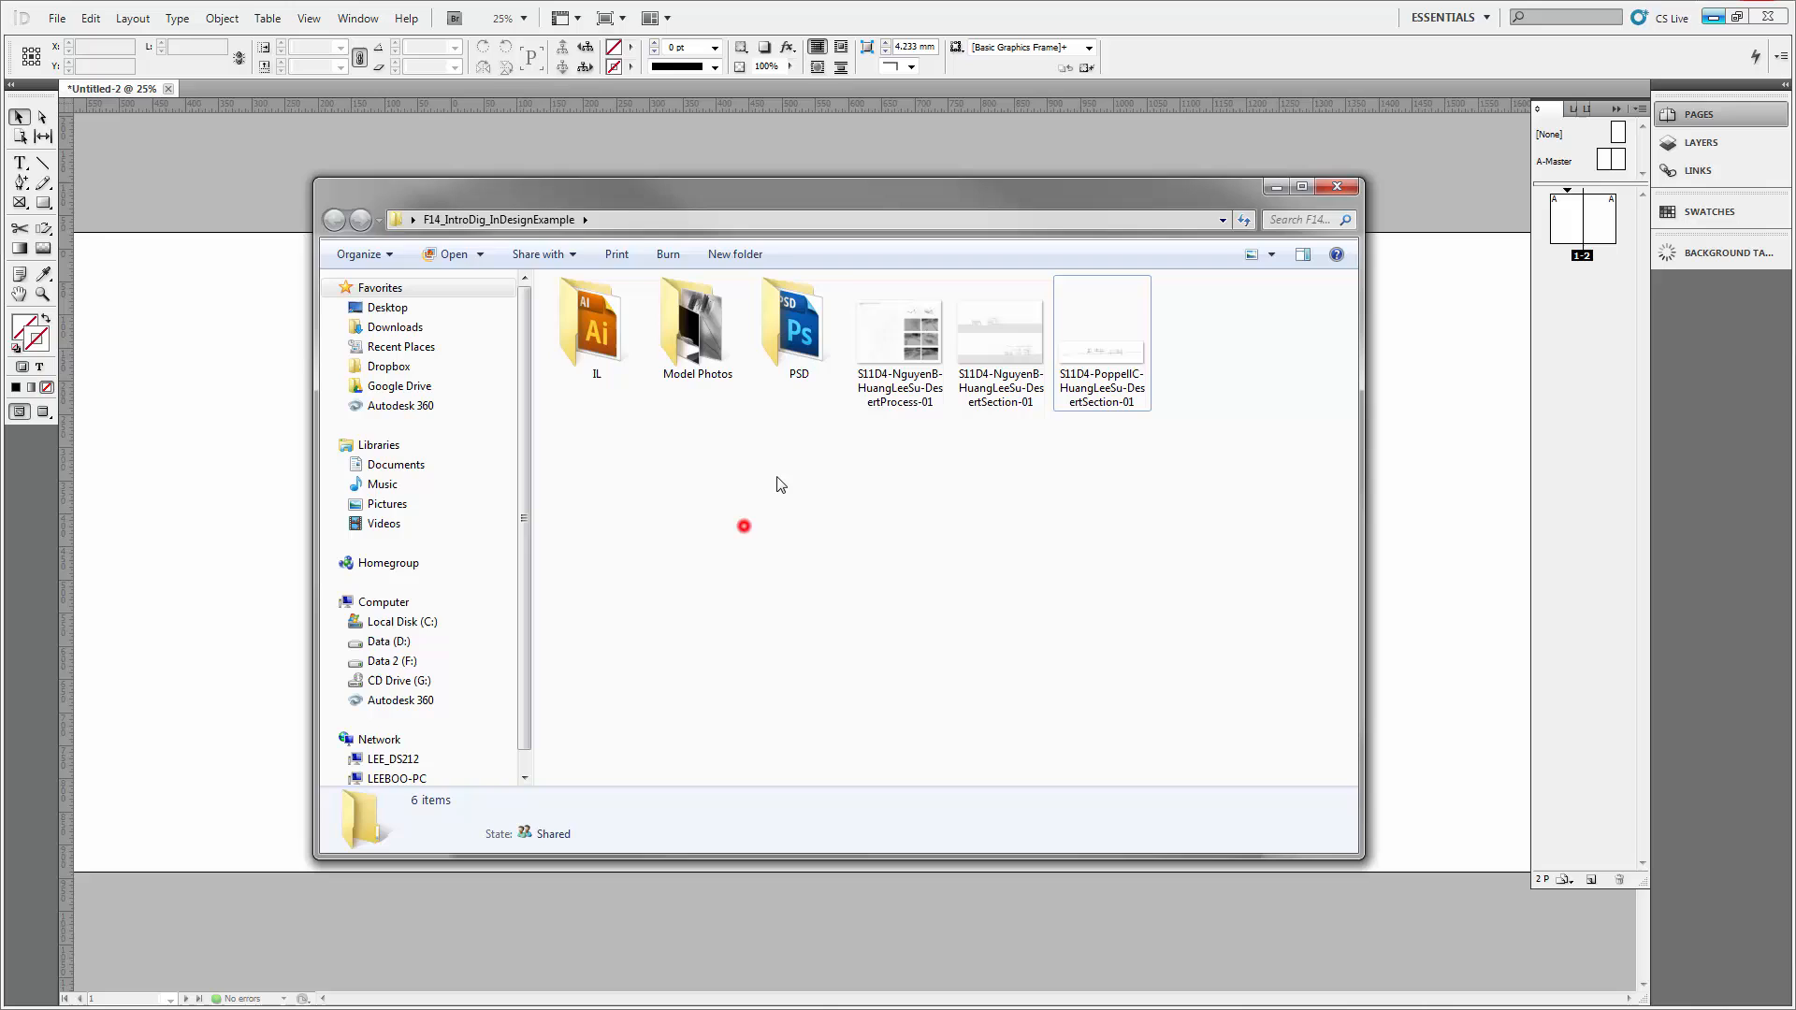
double_click(702, 342)
click(334, 220)
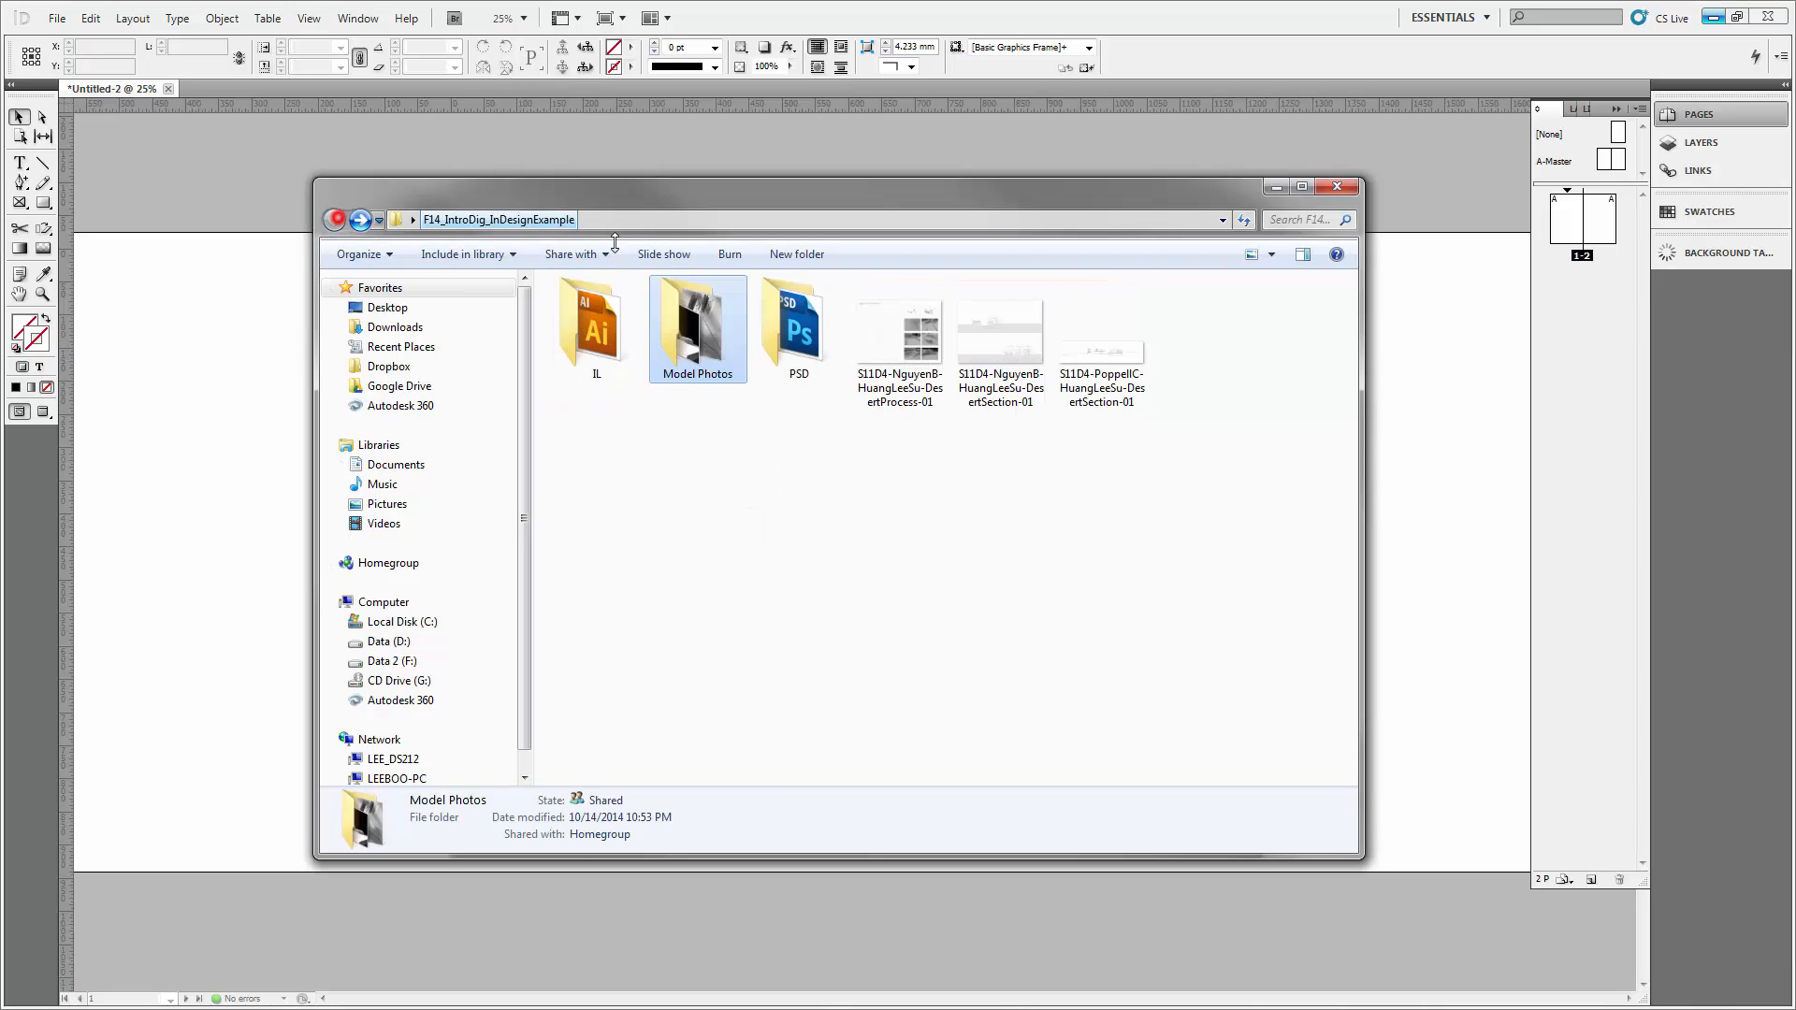
double_click(795, 315)
click(595, 313)
click(759, 358)
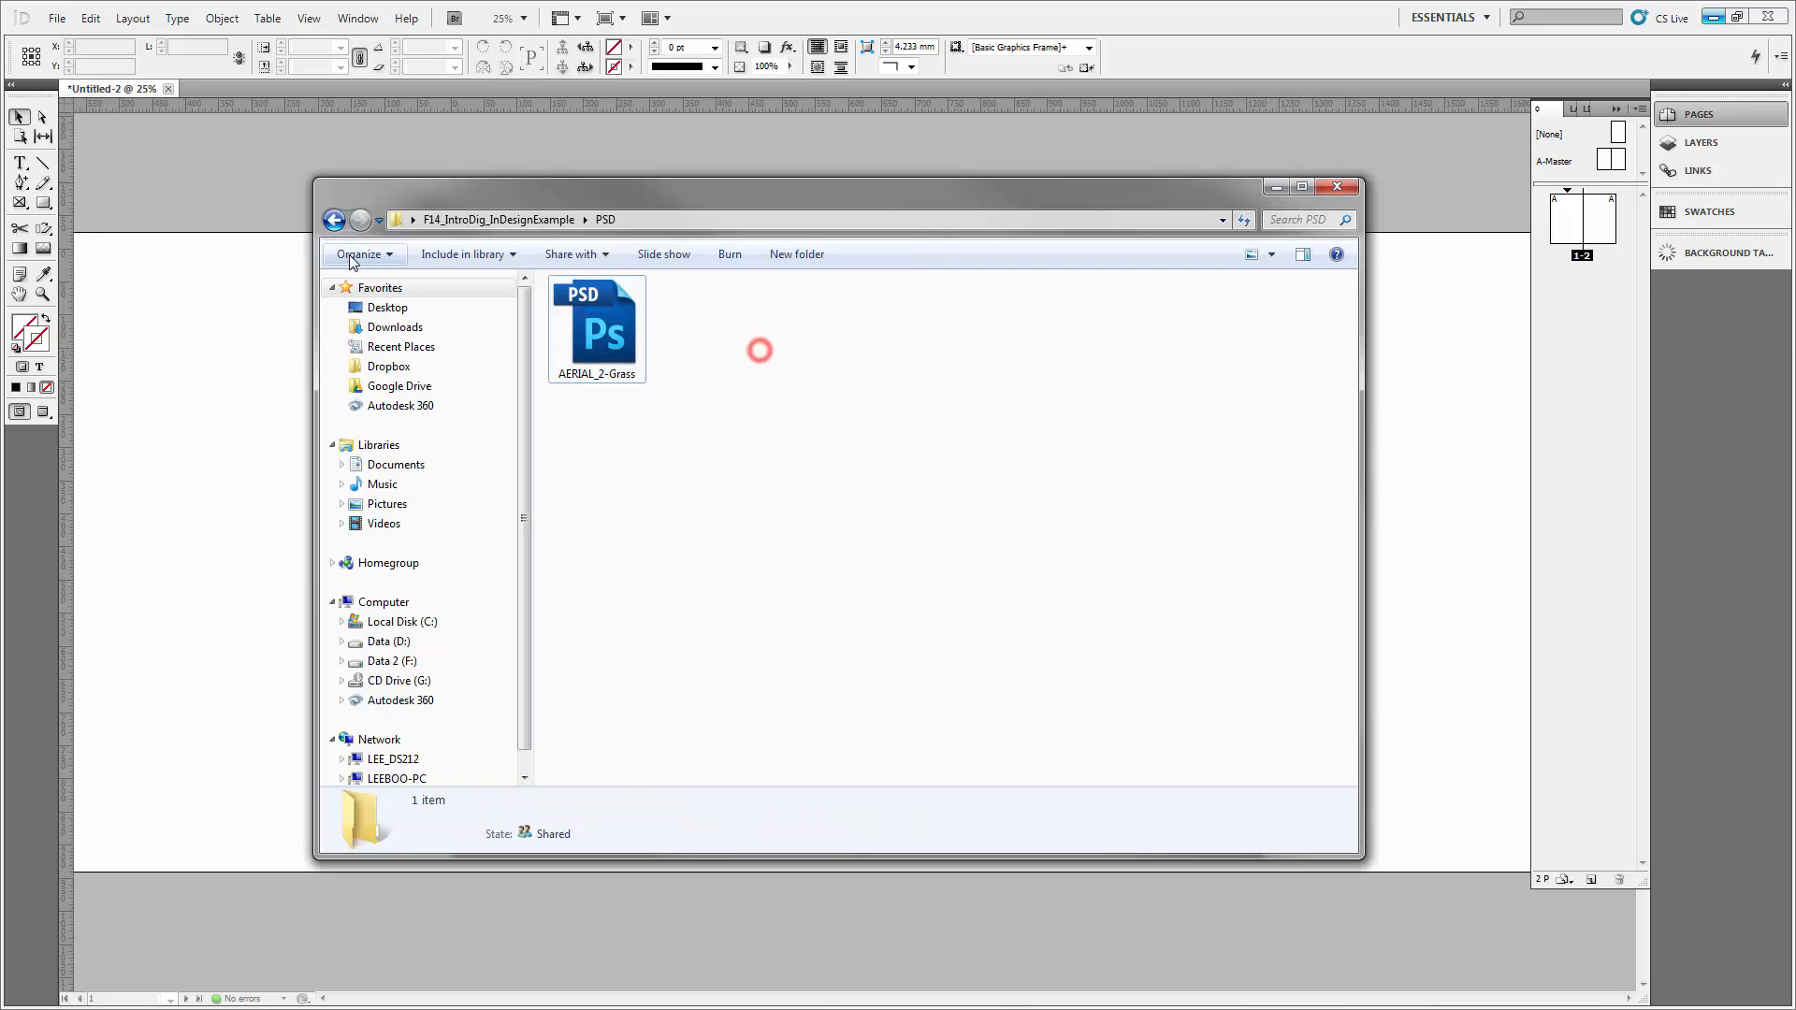
click(334, 220)
Show the IL folder's contents as large icons and return to the project folder.
double_click(608, 313)
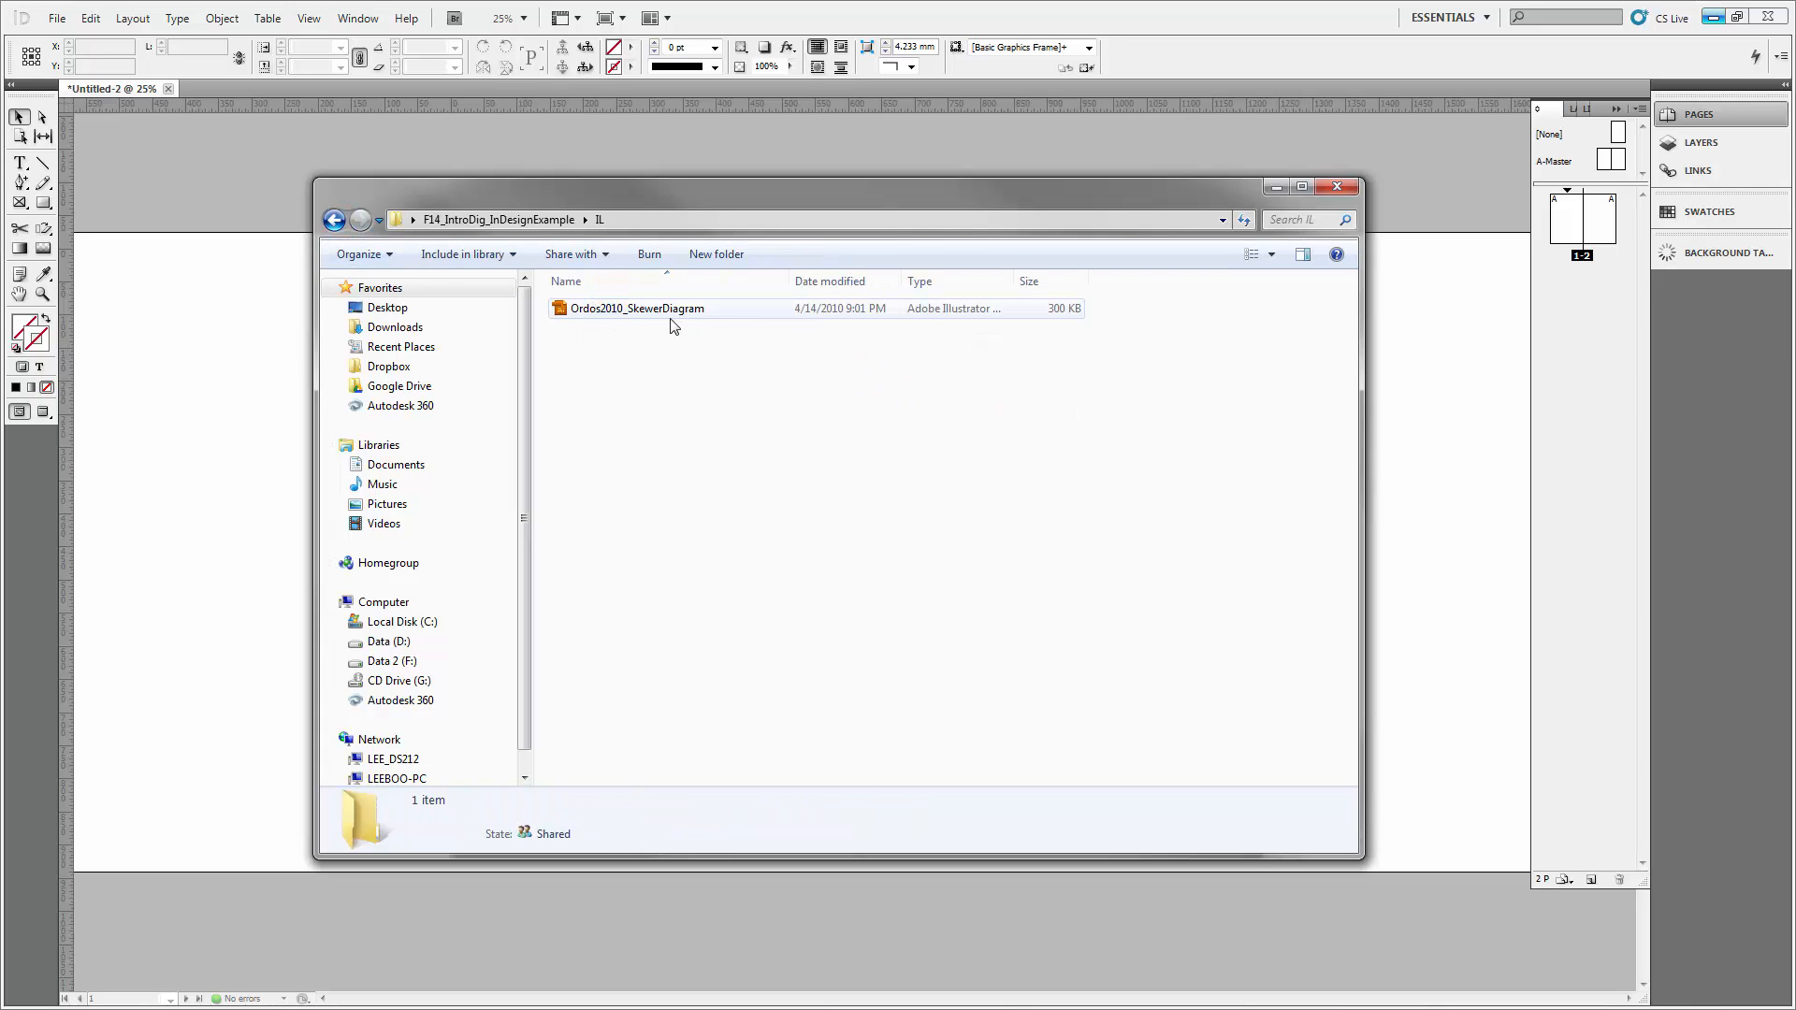
right_click(677, 418)
mouse_move(810, 667)
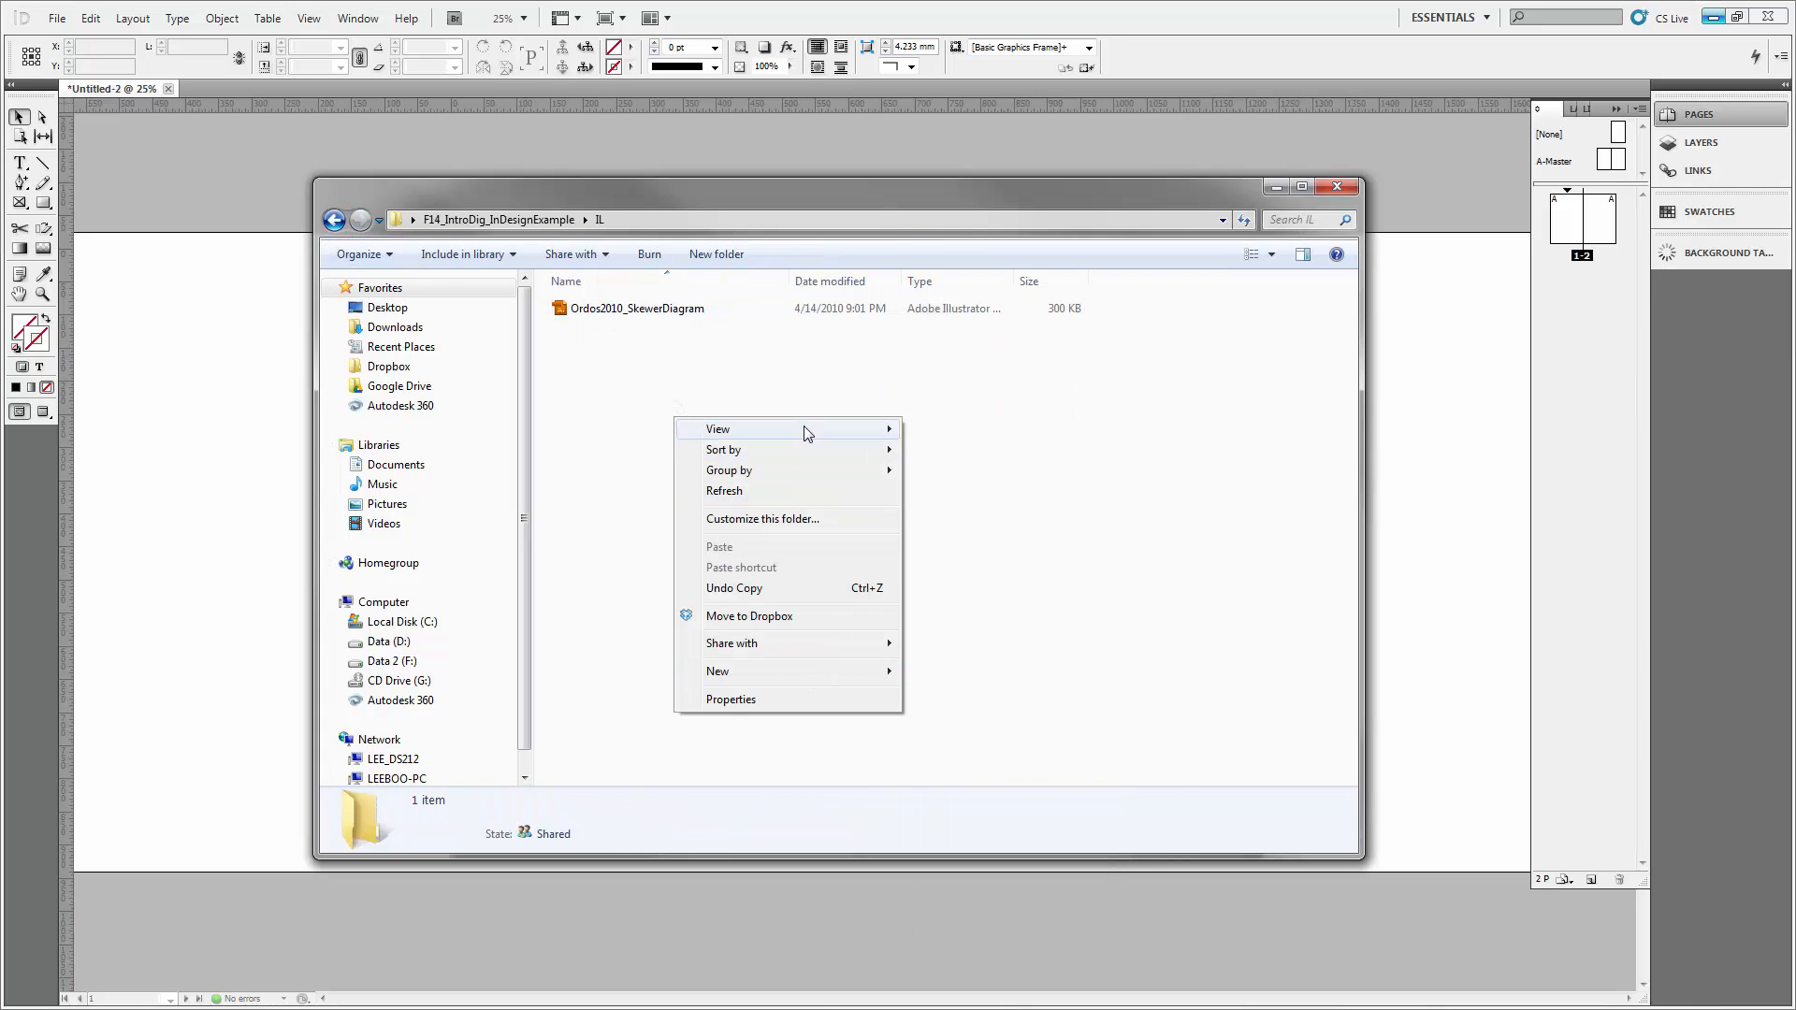
mouse_move(801, 429)
click(972, 444)
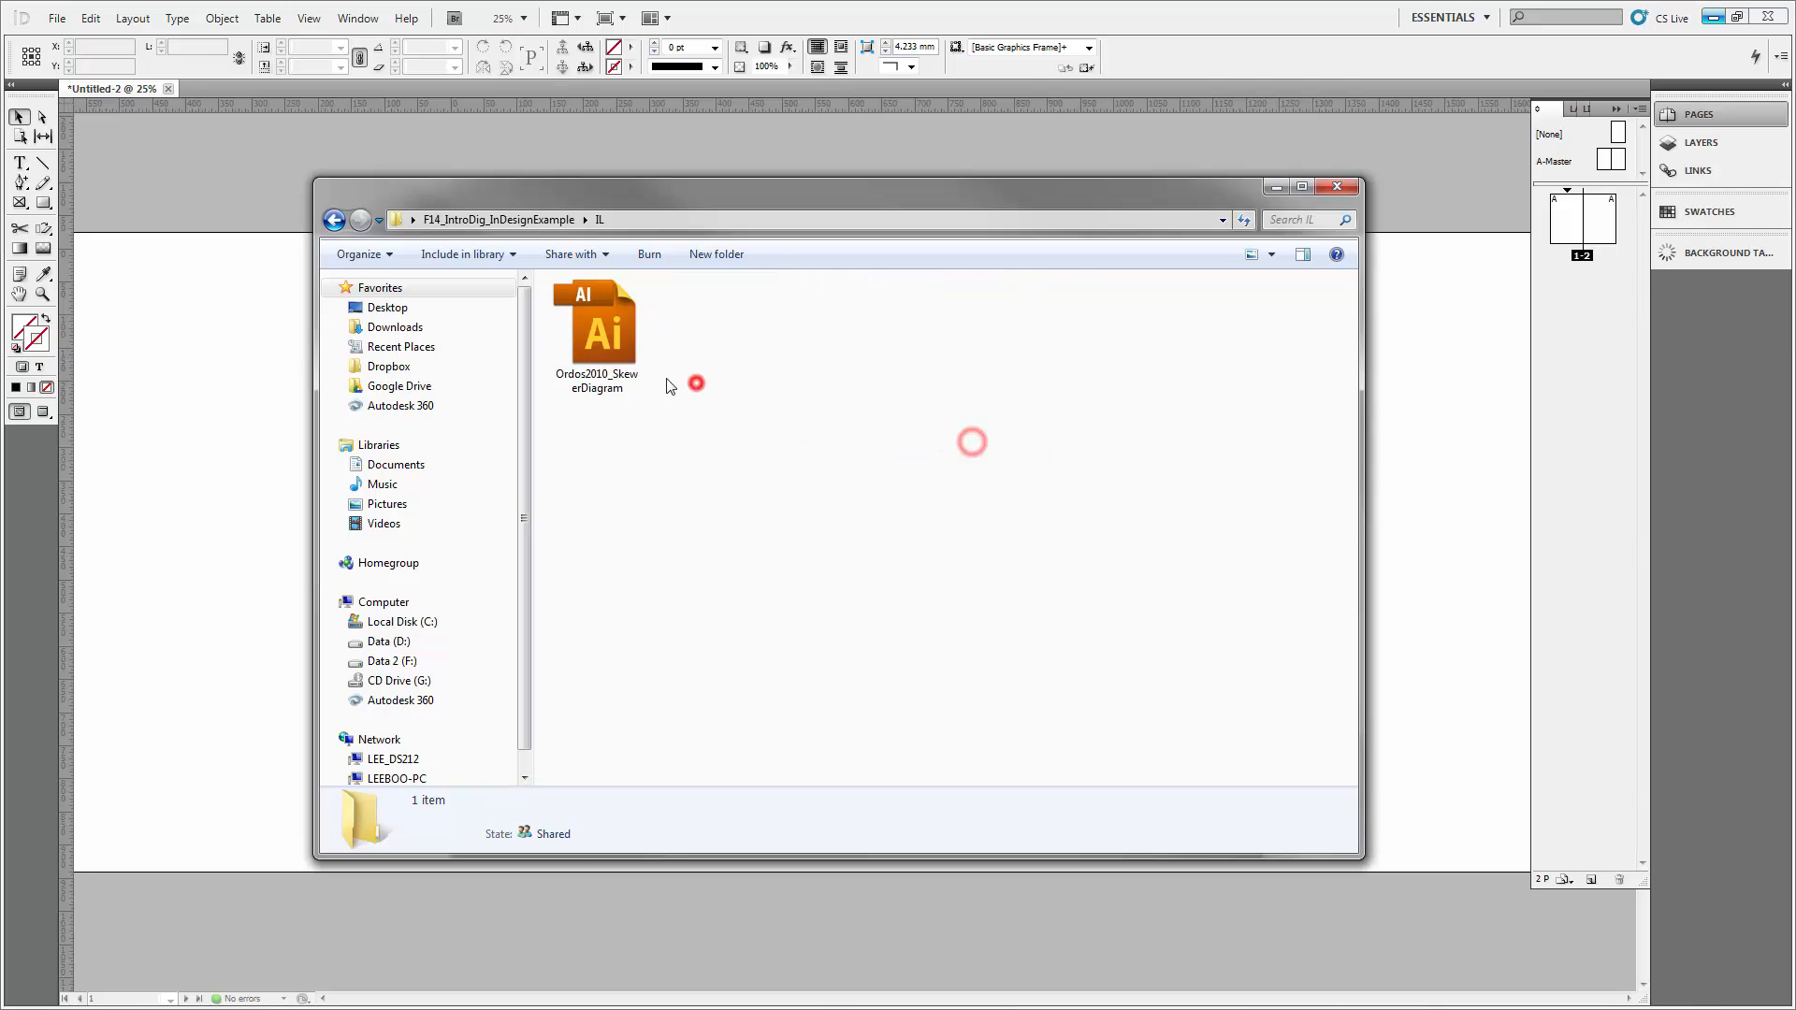
click(327, 219)
click(875, 488)
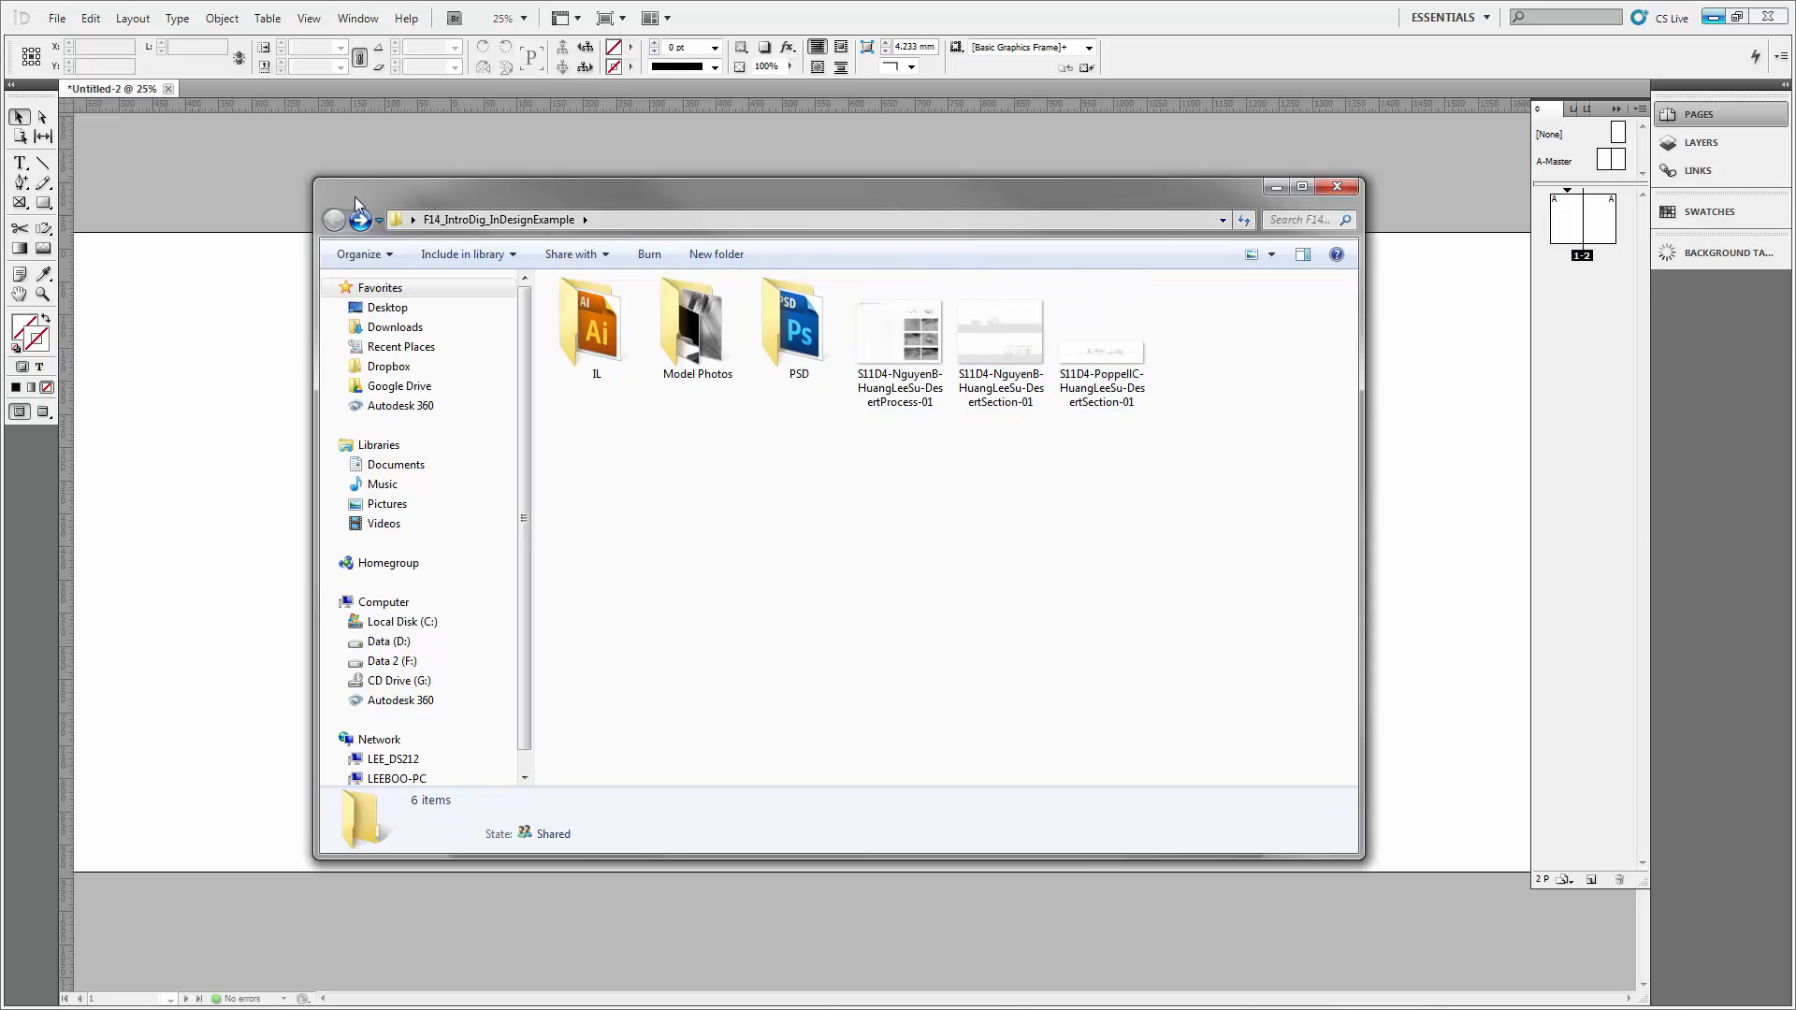
Open the Model Photos folder beside the layout and load all five photos into InDesign for placement.
drag(369, 193, 635, 253)
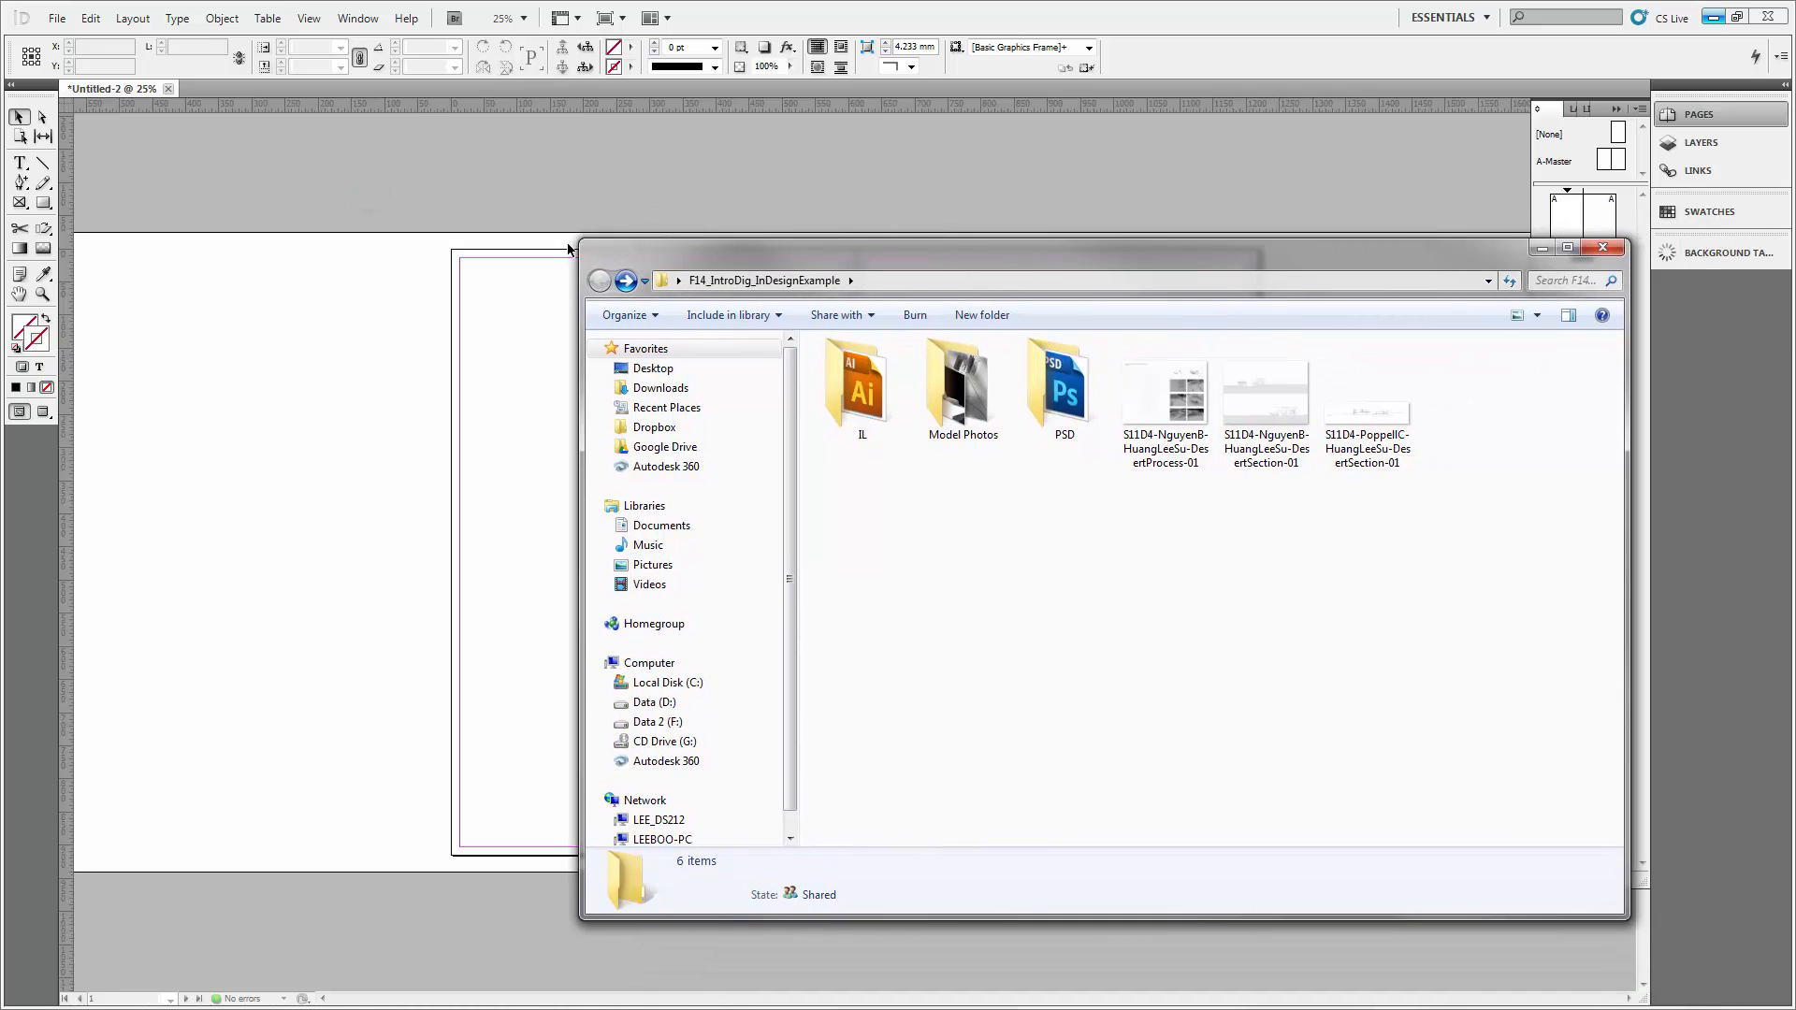
double_click(964, 383)
drag(884, 258, 588, 284)
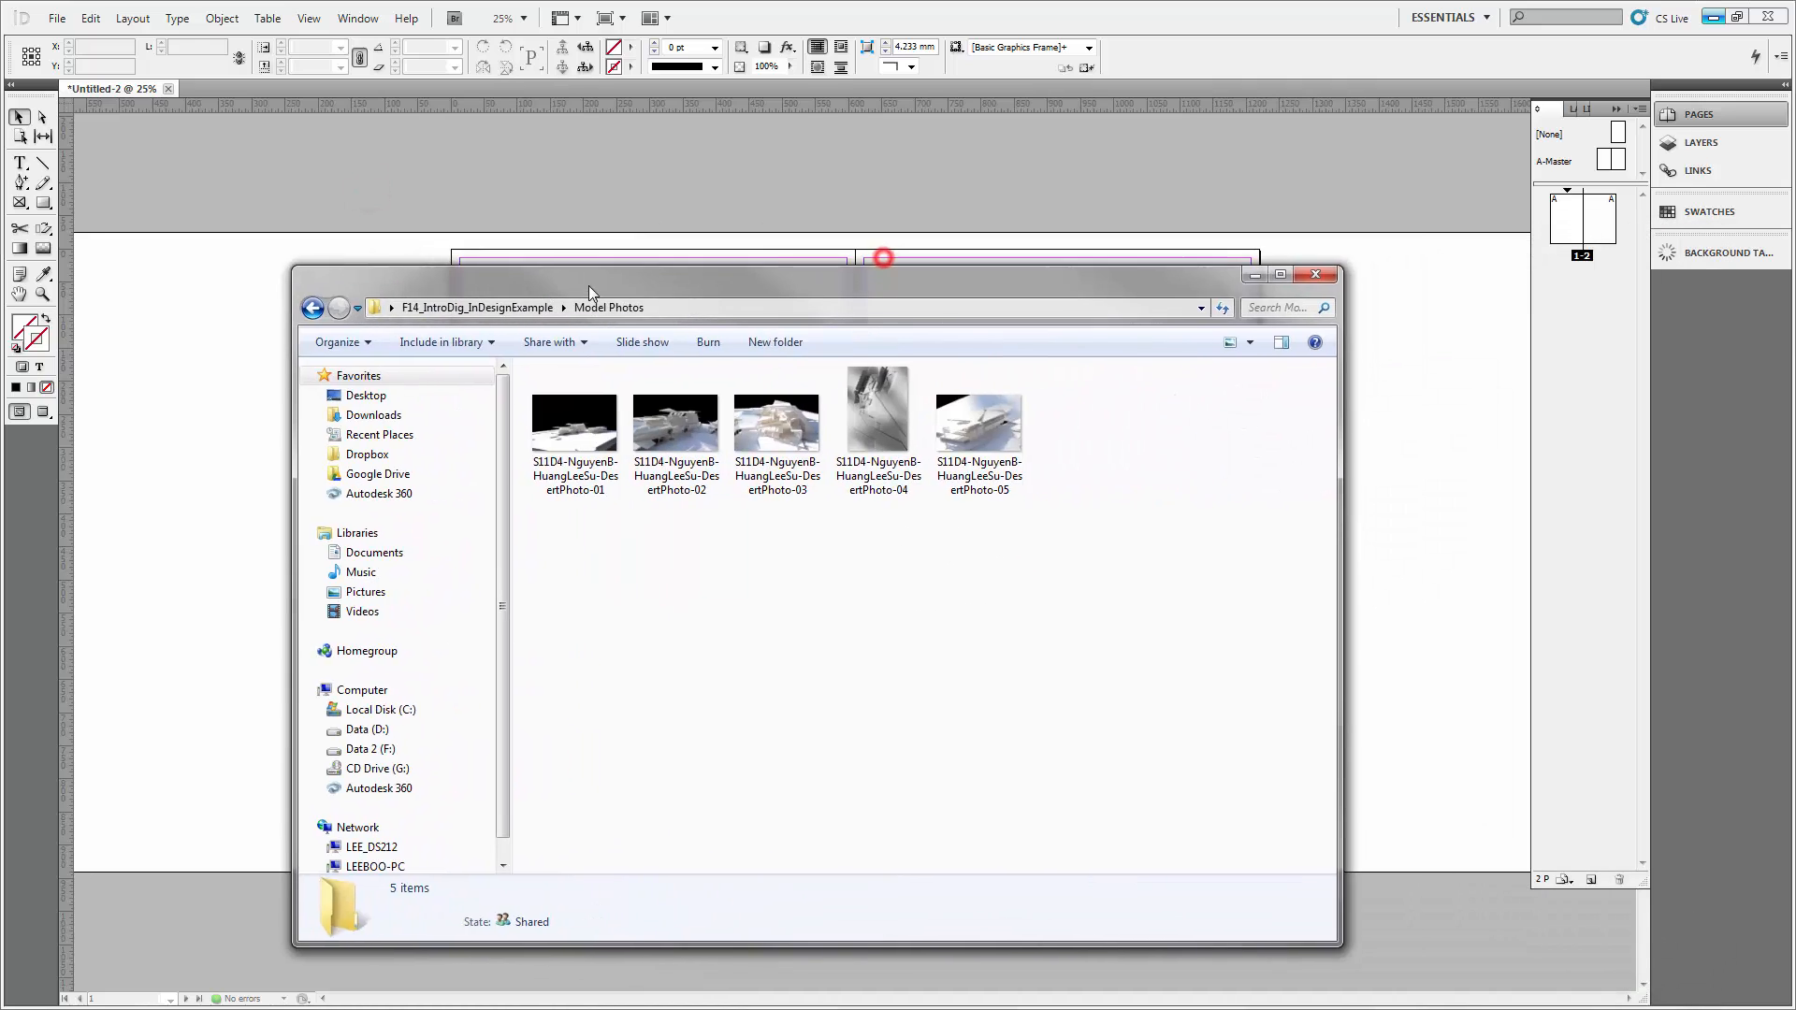
drag(812, 297, 1423, 491)
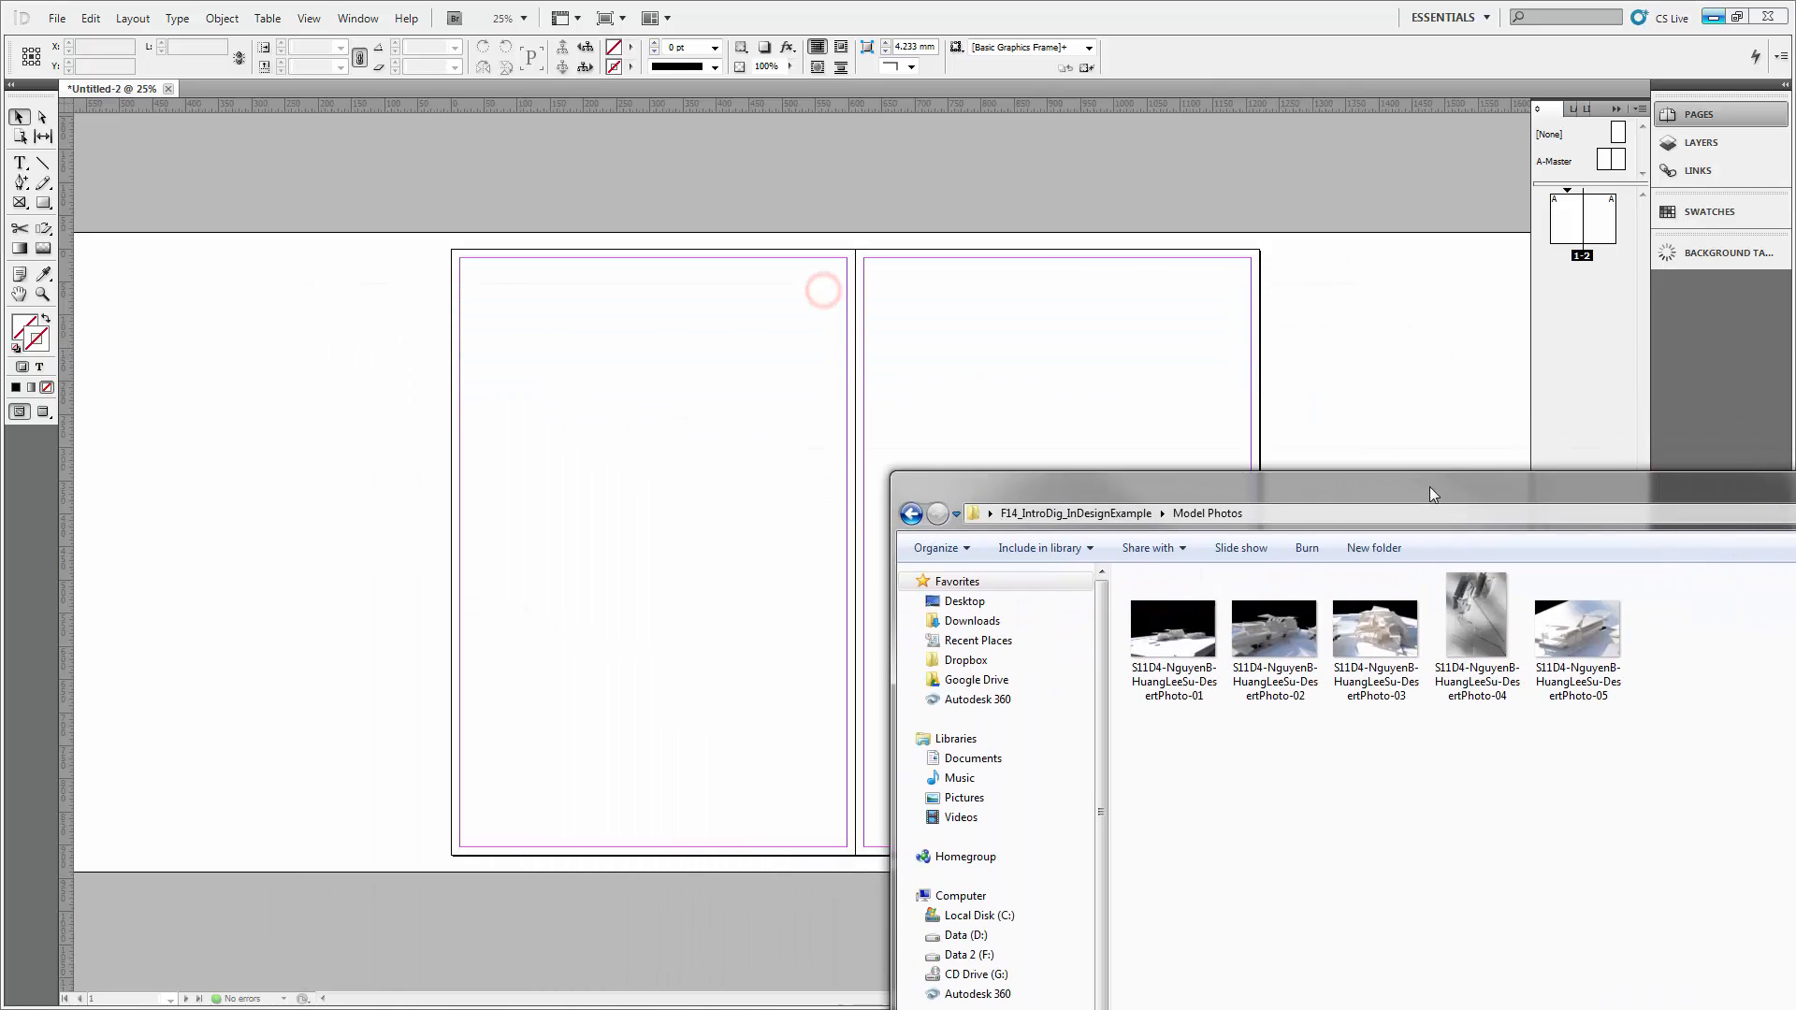
drag(1675, 741, 533, 377)
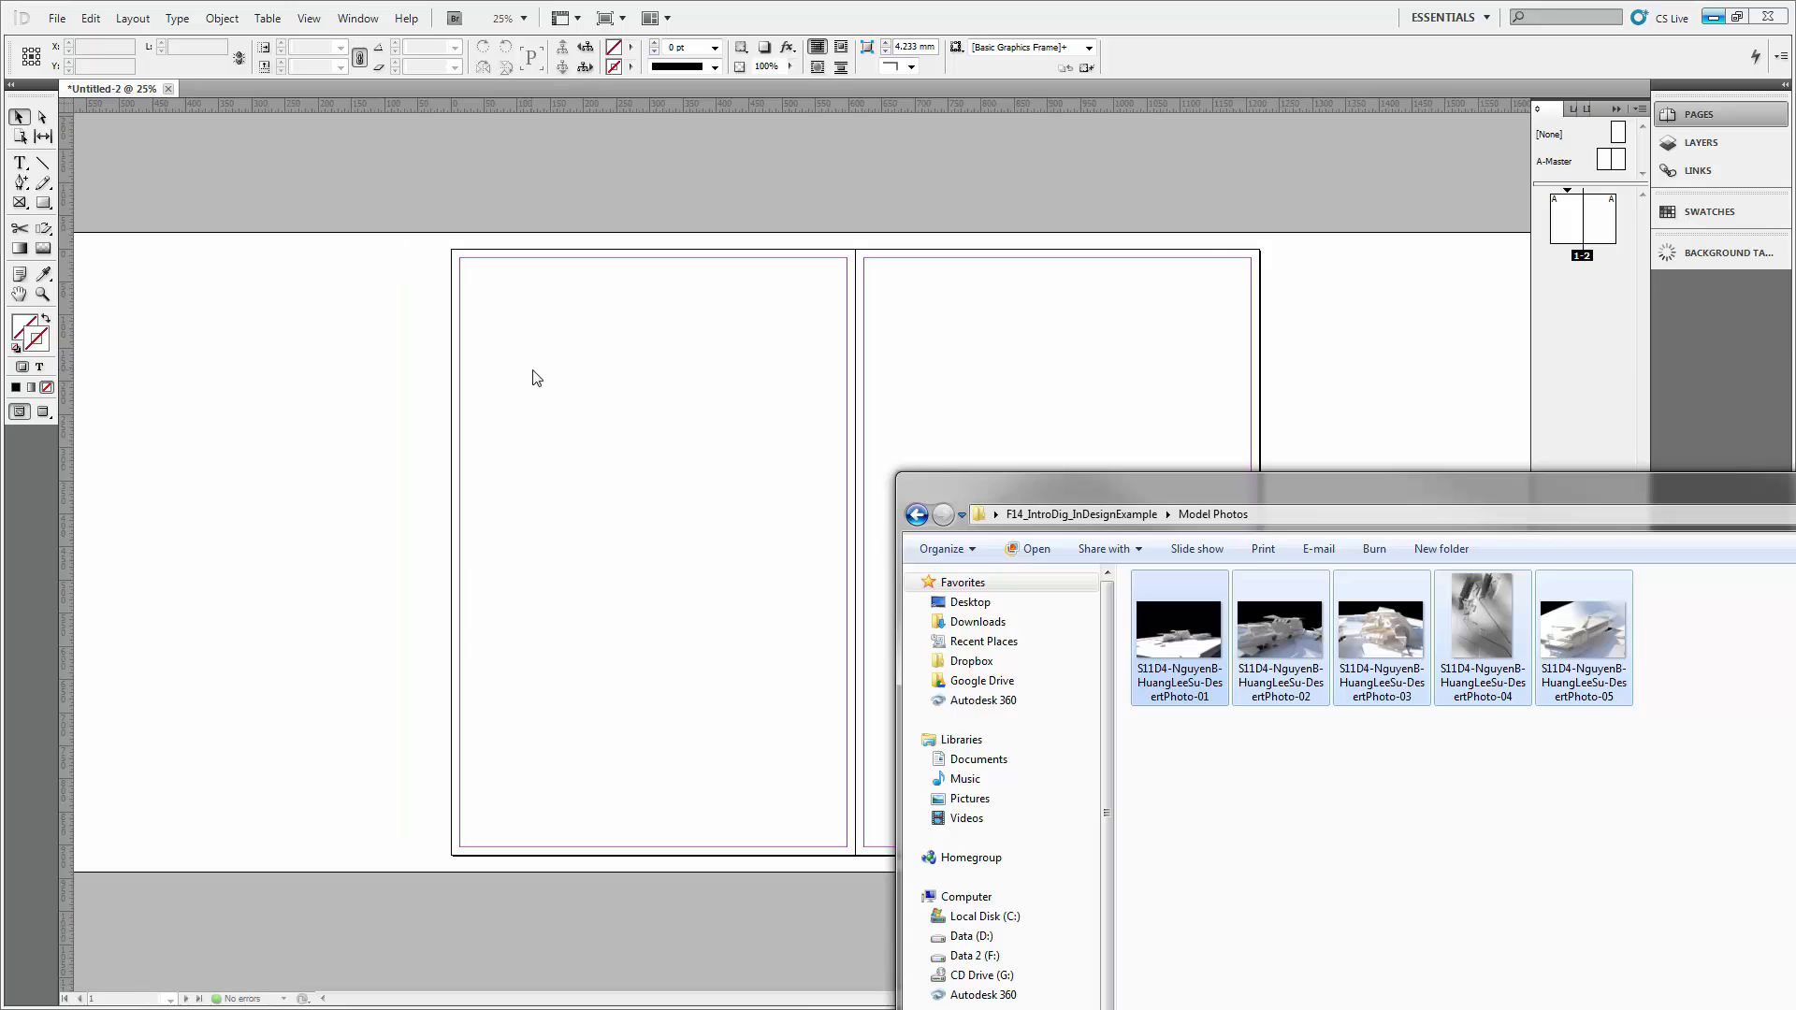
click(1118, 17)
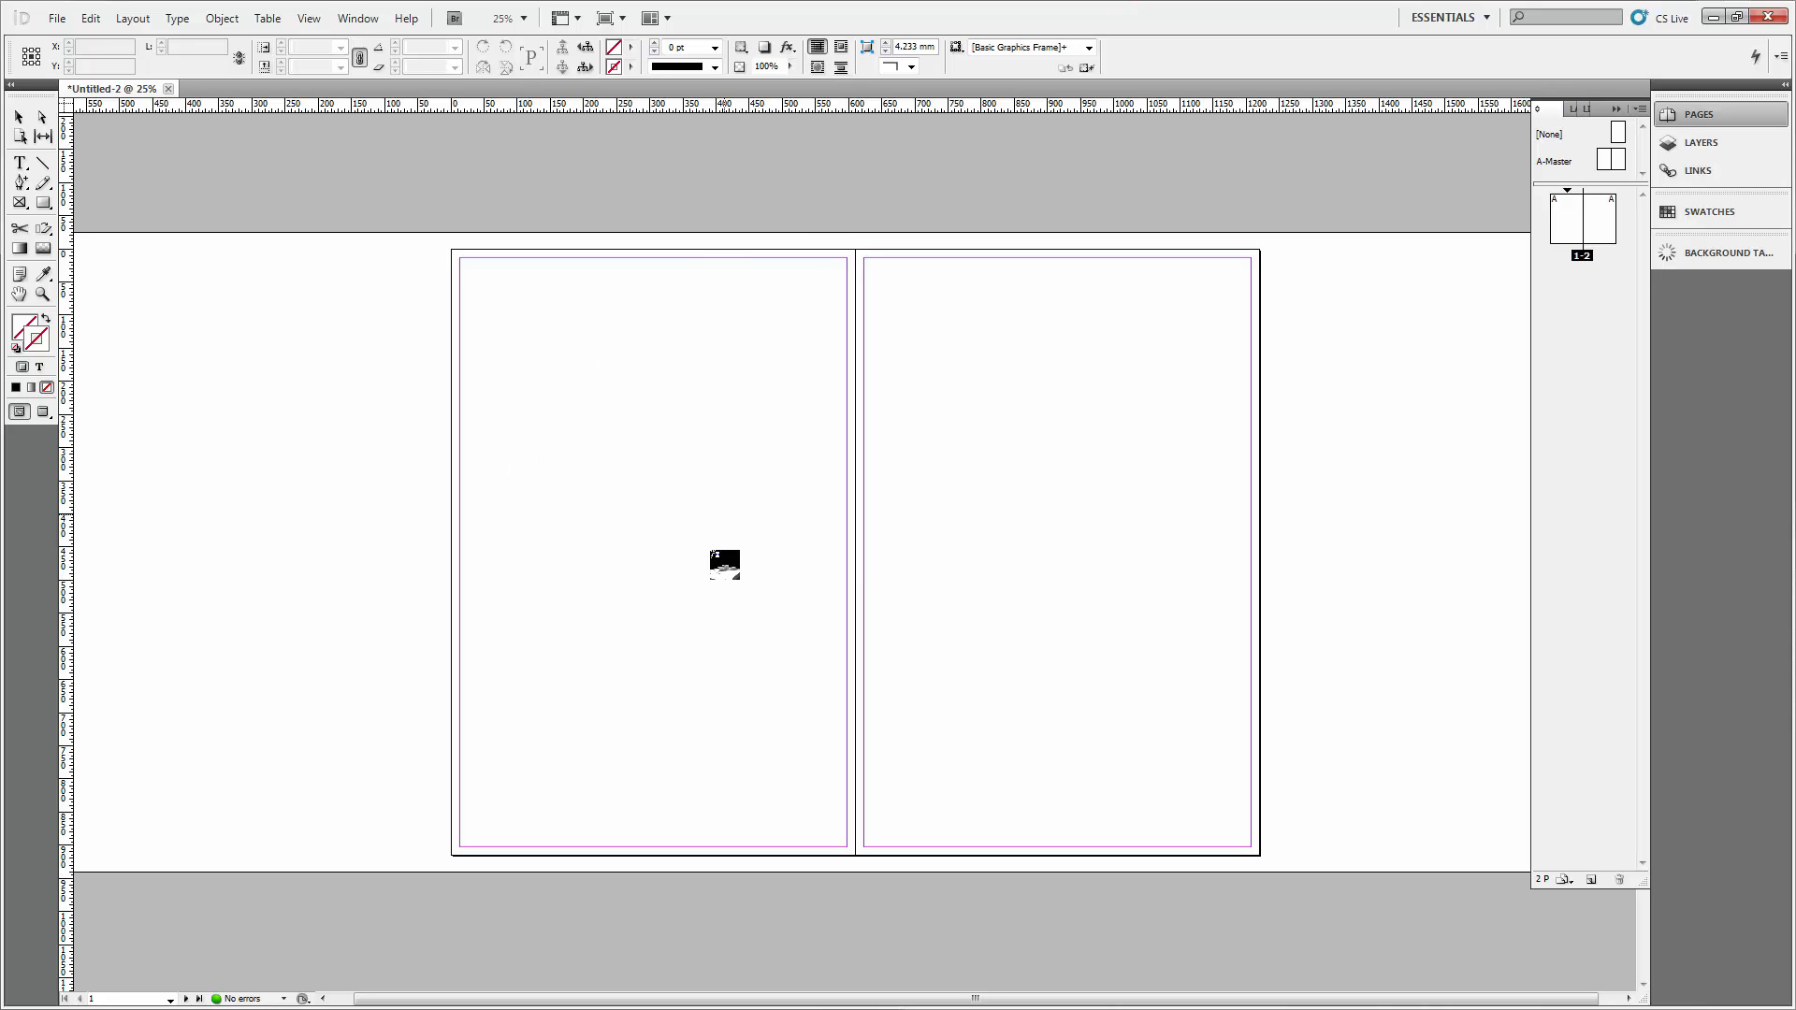
Place the five loaded model photos one by one on the pasteboard beside page 1.
click(139, 310)
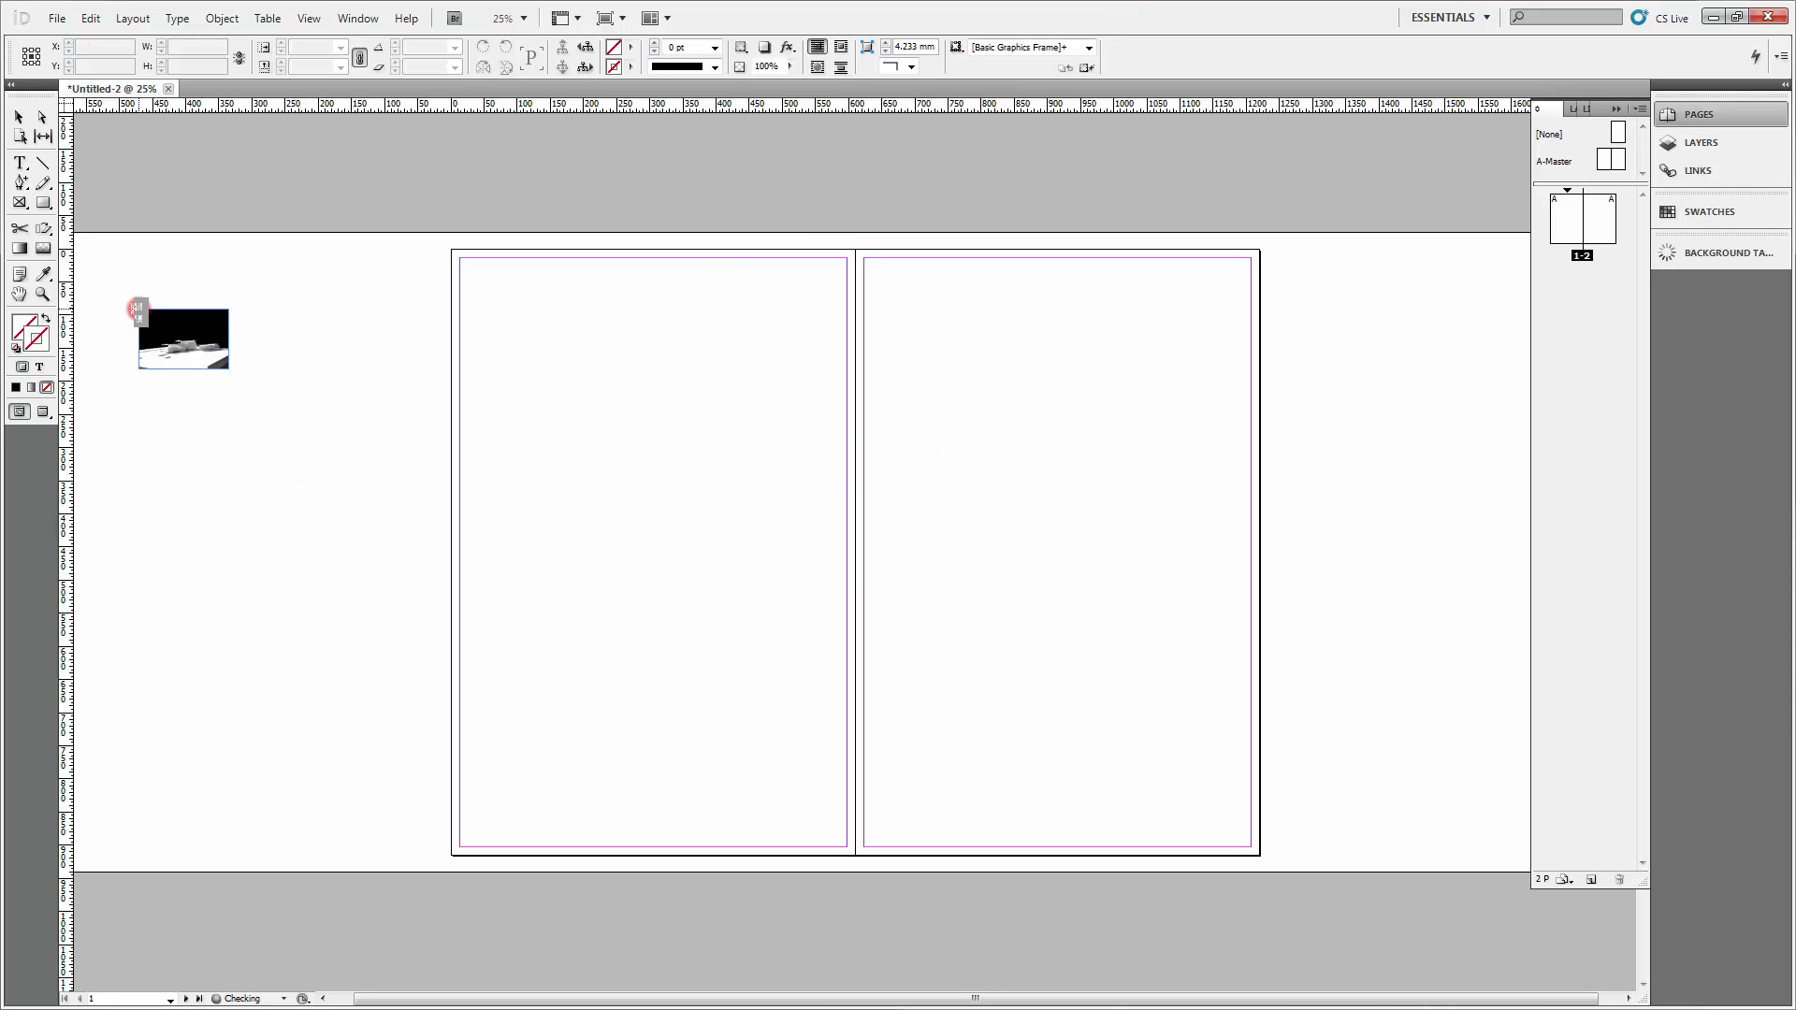
click(133, 393)
click(252, 296)
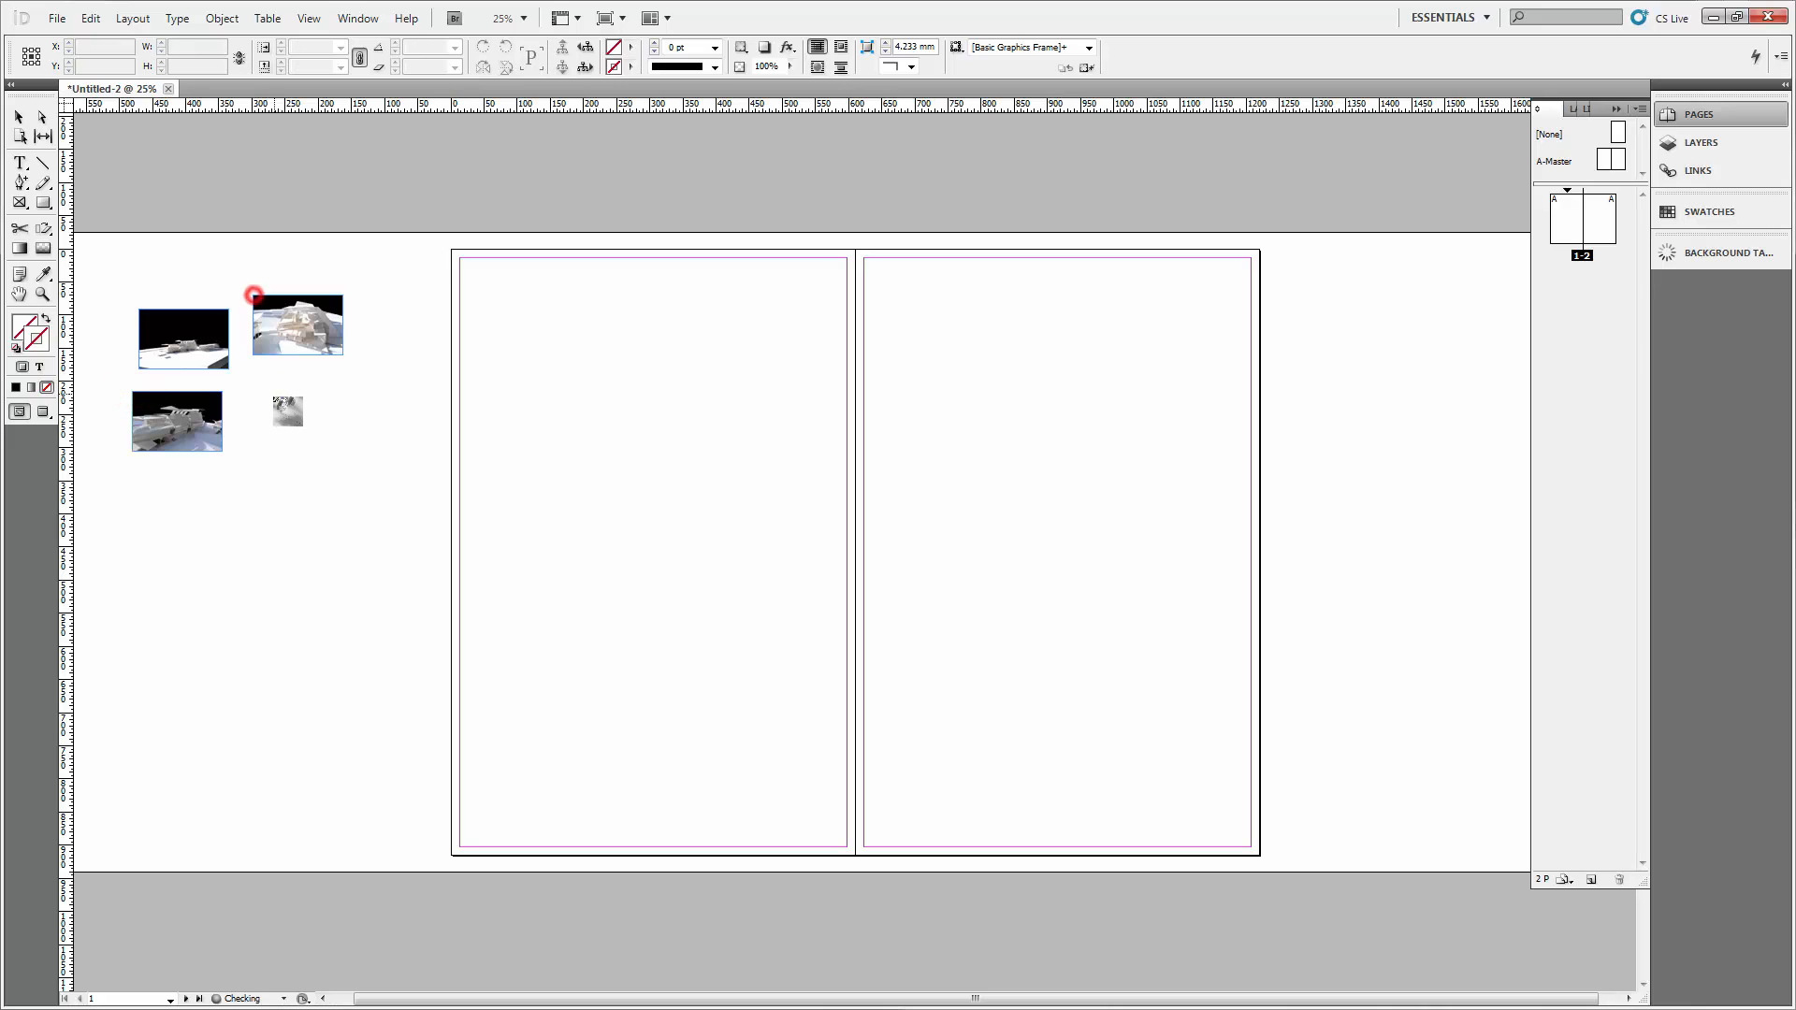
click(249, 380)
click(197, 528)
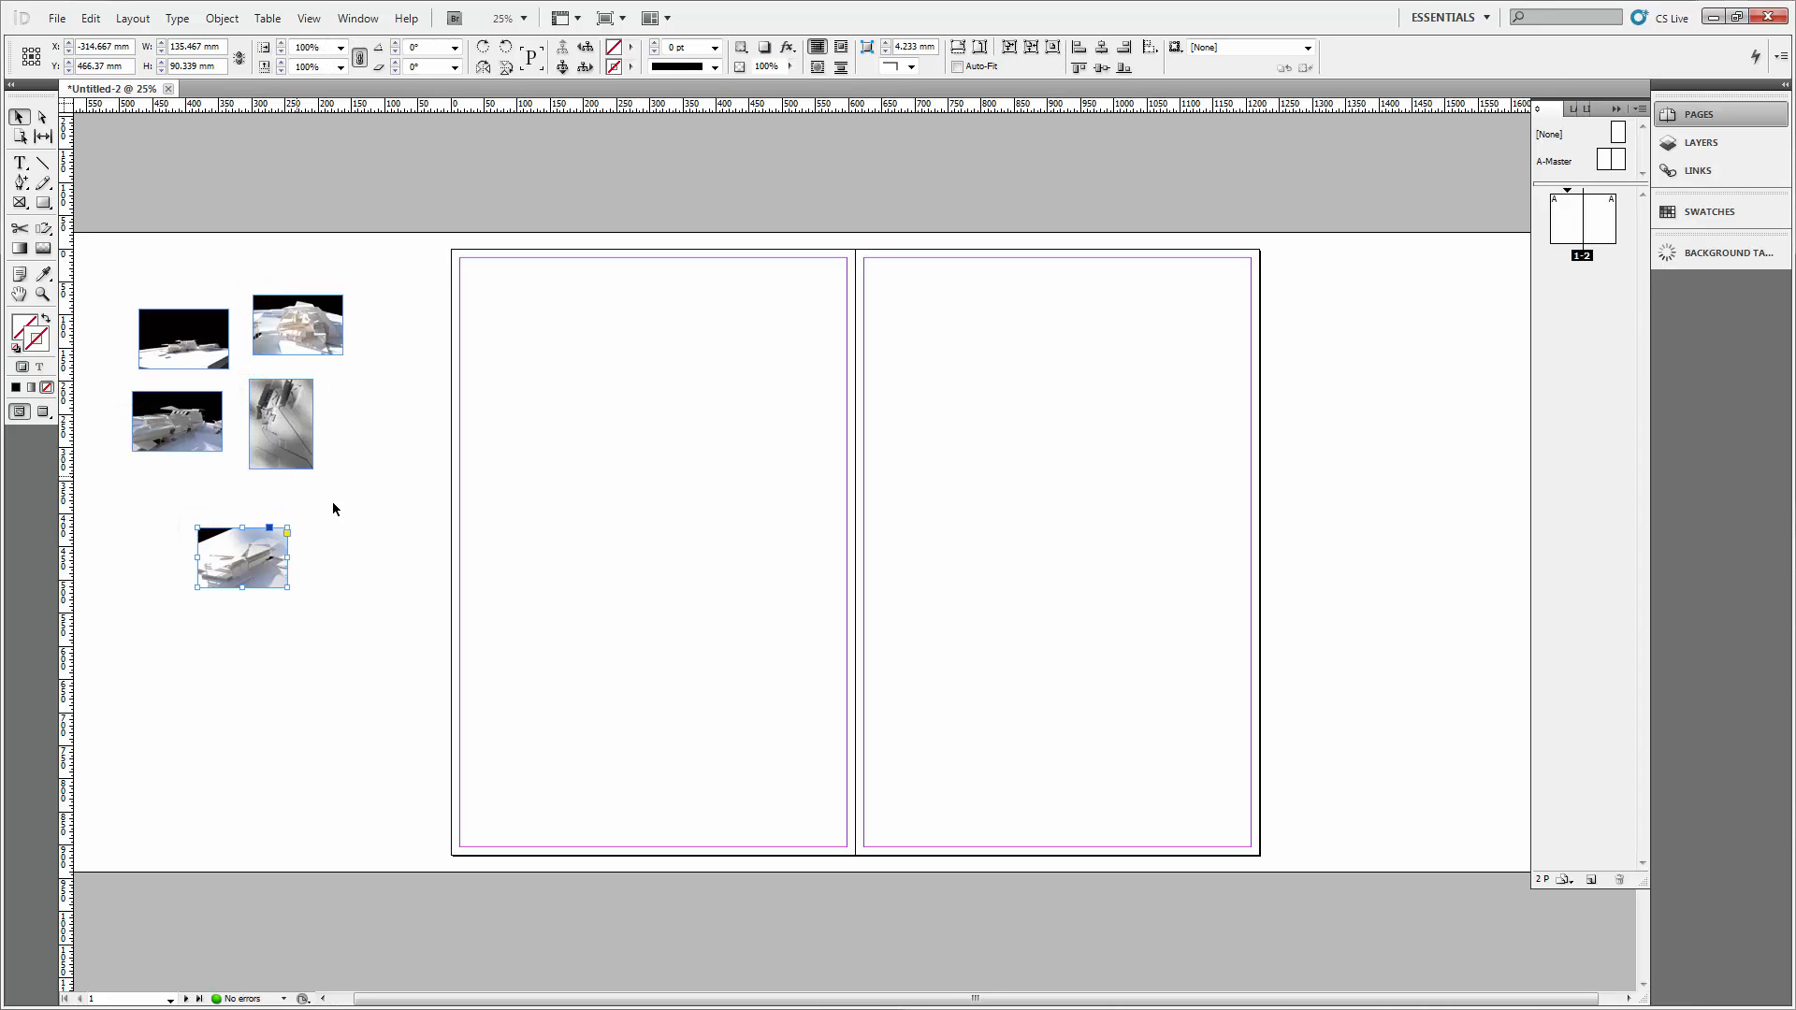
Select all five model photos on the pasteboard and scale them together to 75%.
click(358, 522)
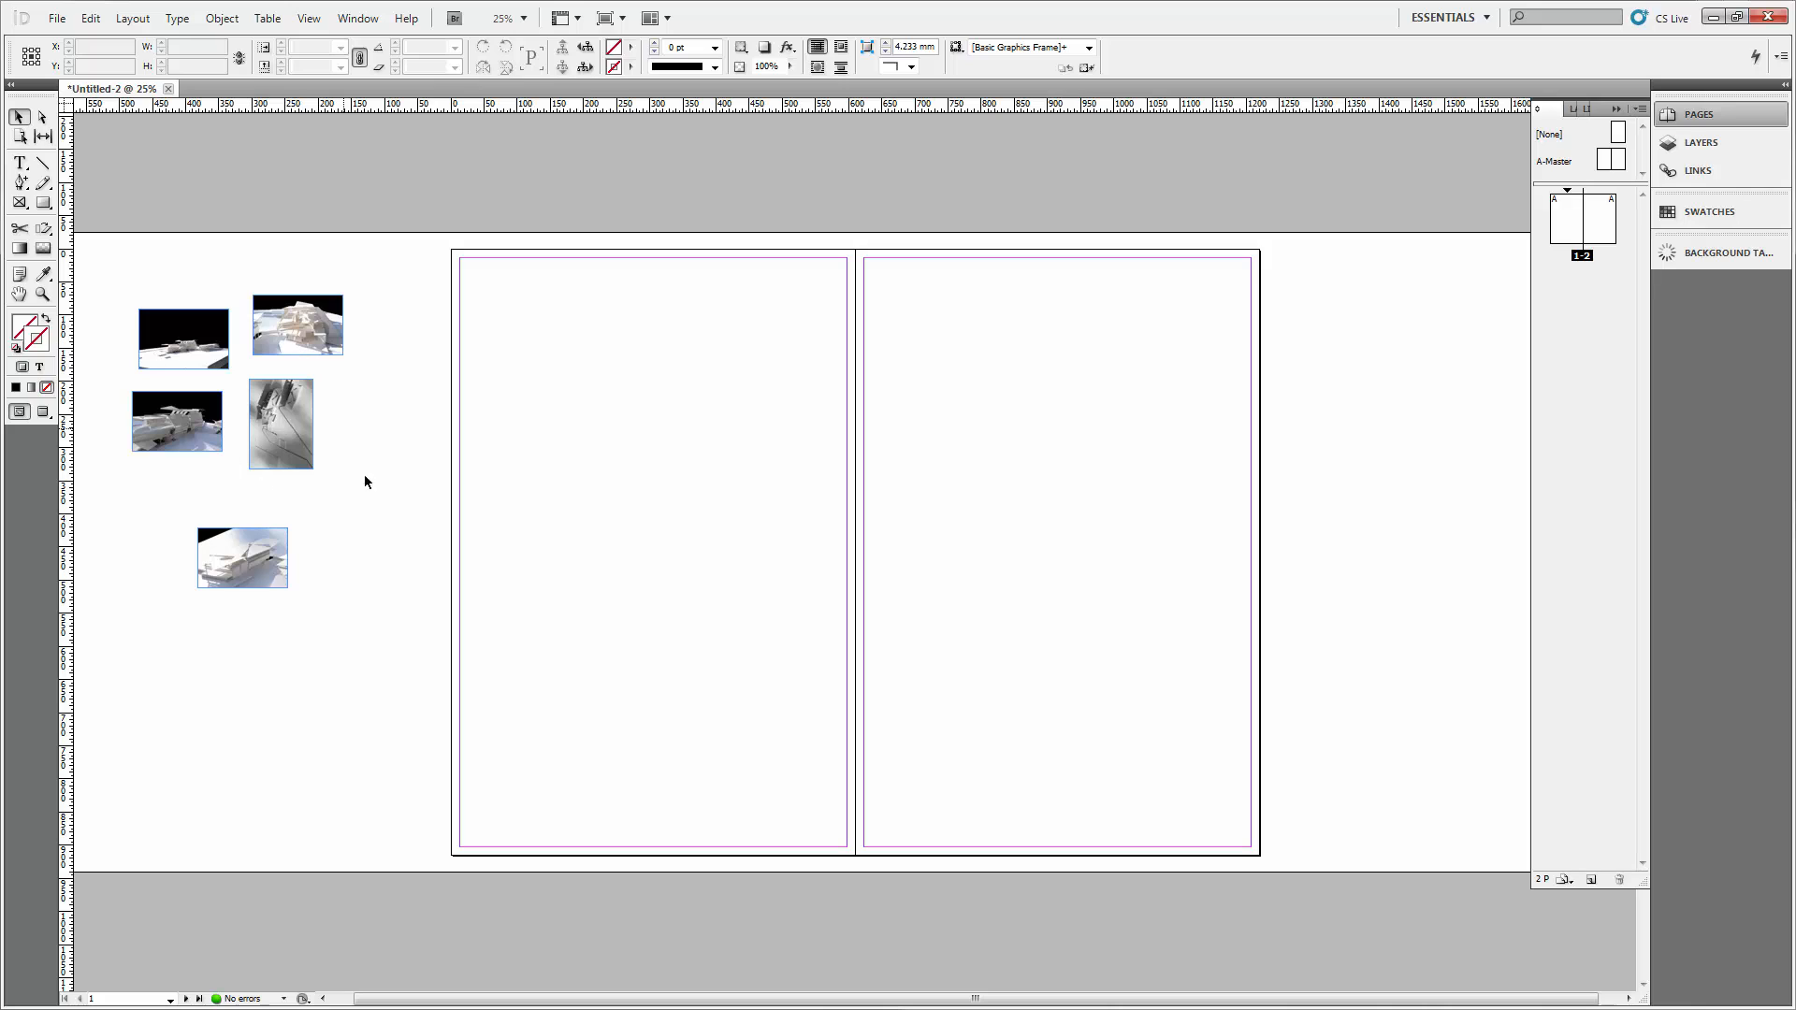
drag(325, 557, 185, 326)
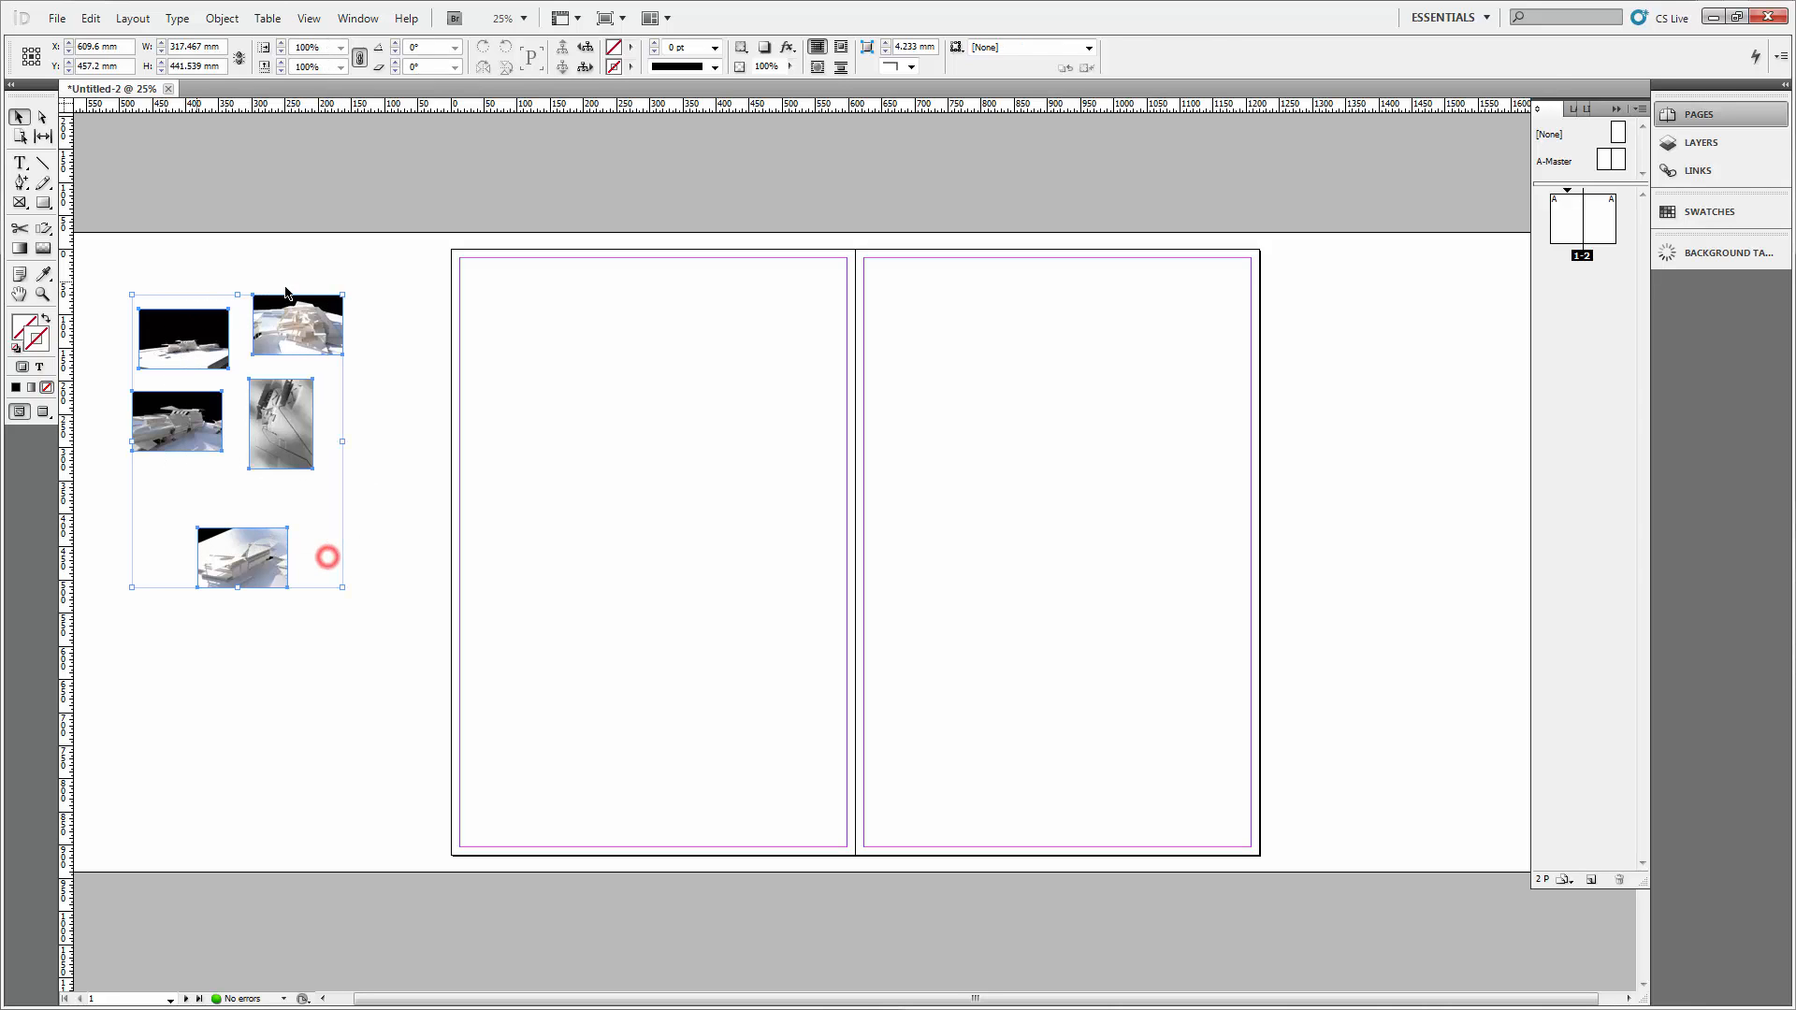
click(413, 365)
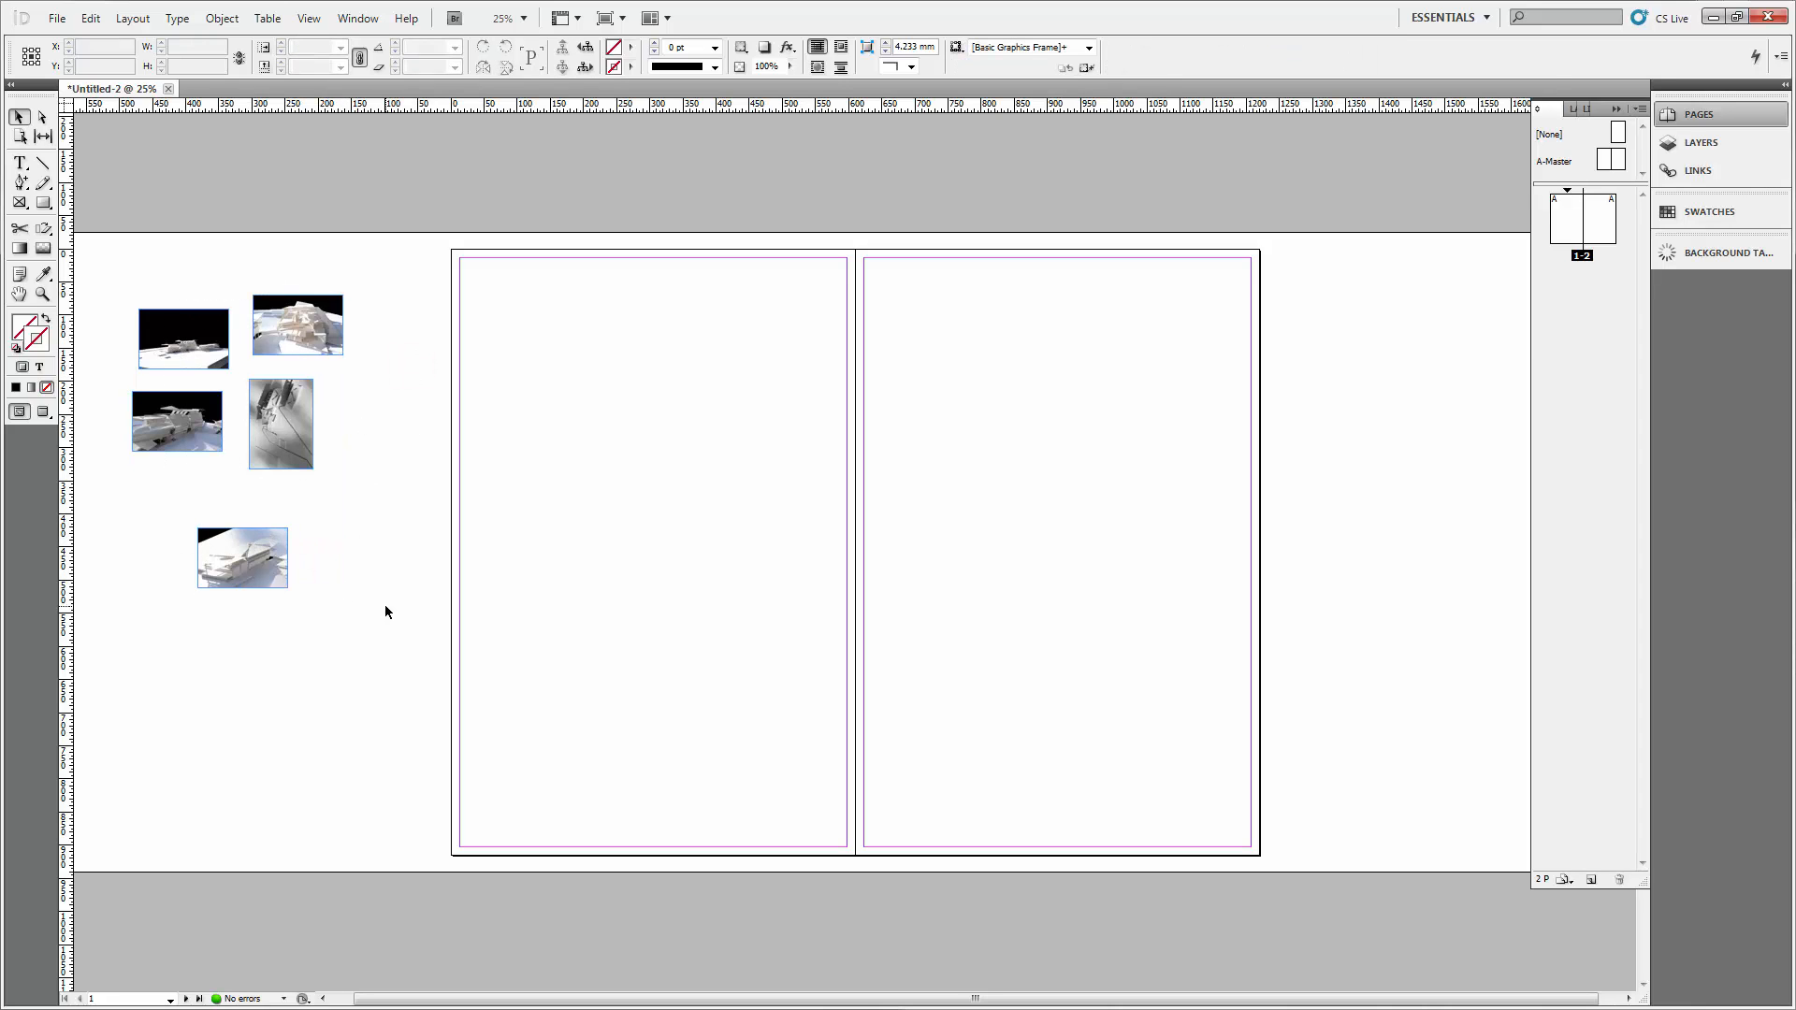
drag(385, 605, 145, 279)
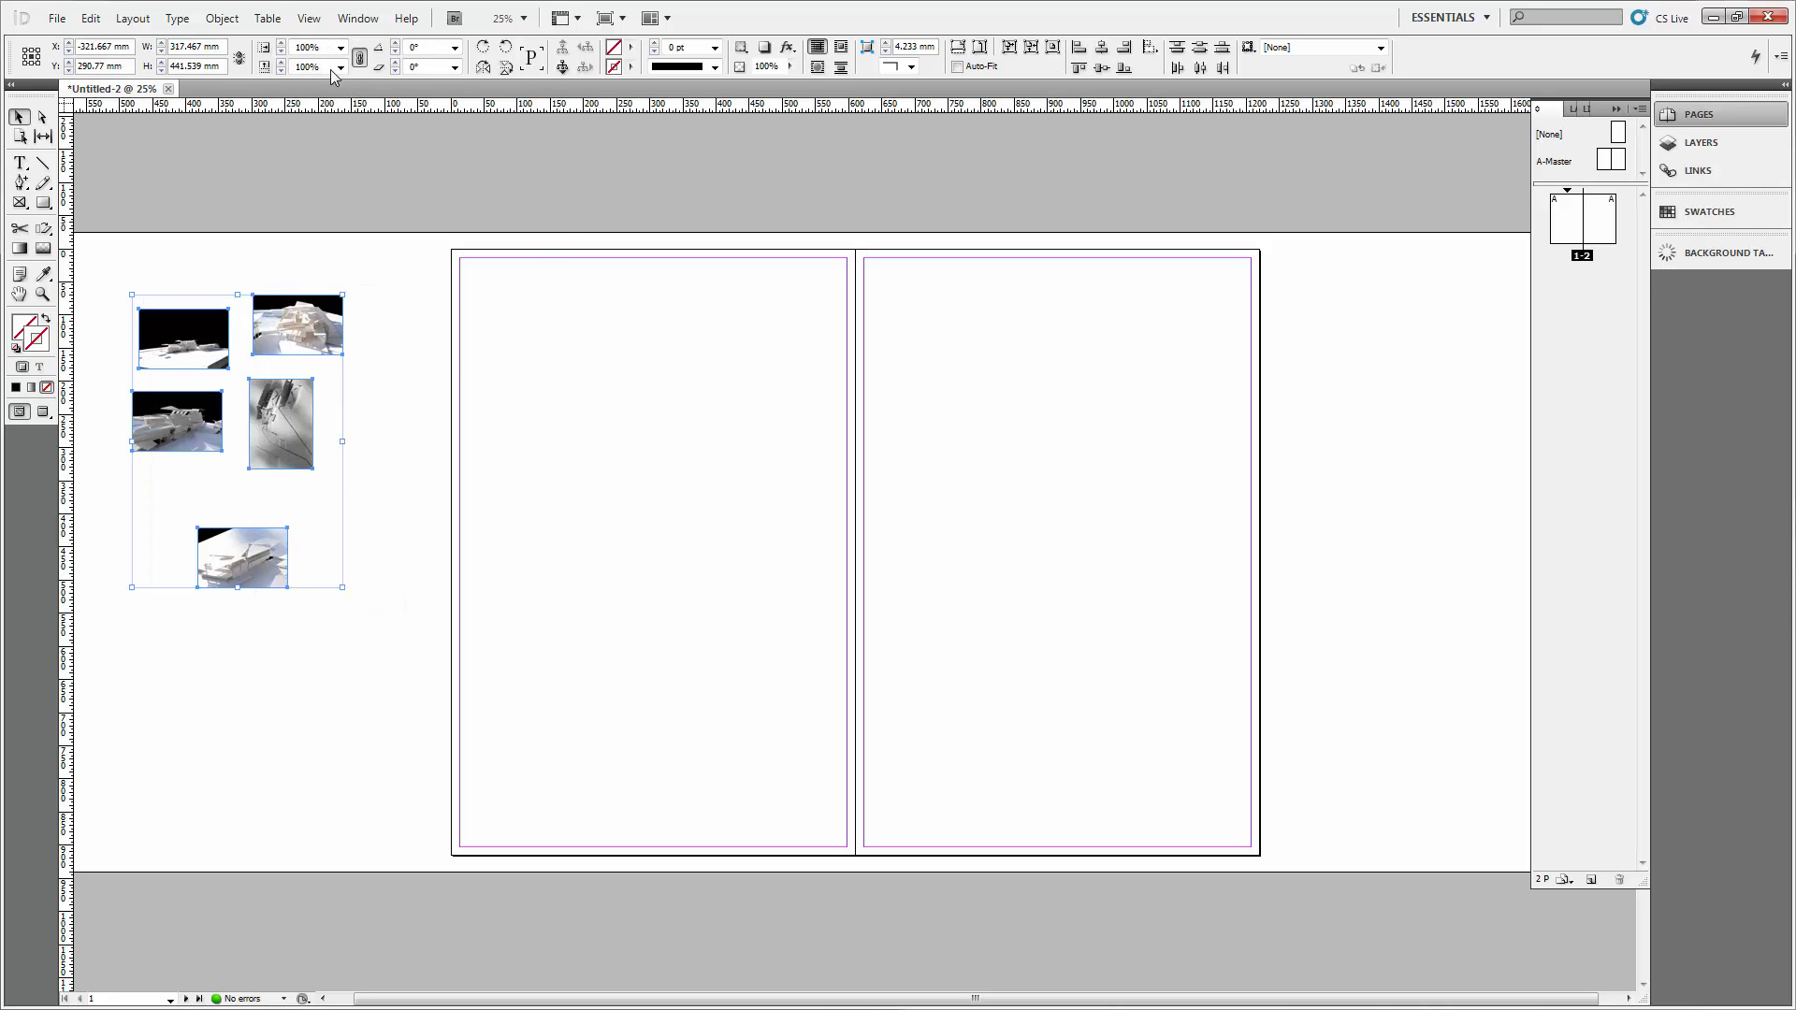
click(306, 47)
text(75)
key(Return)
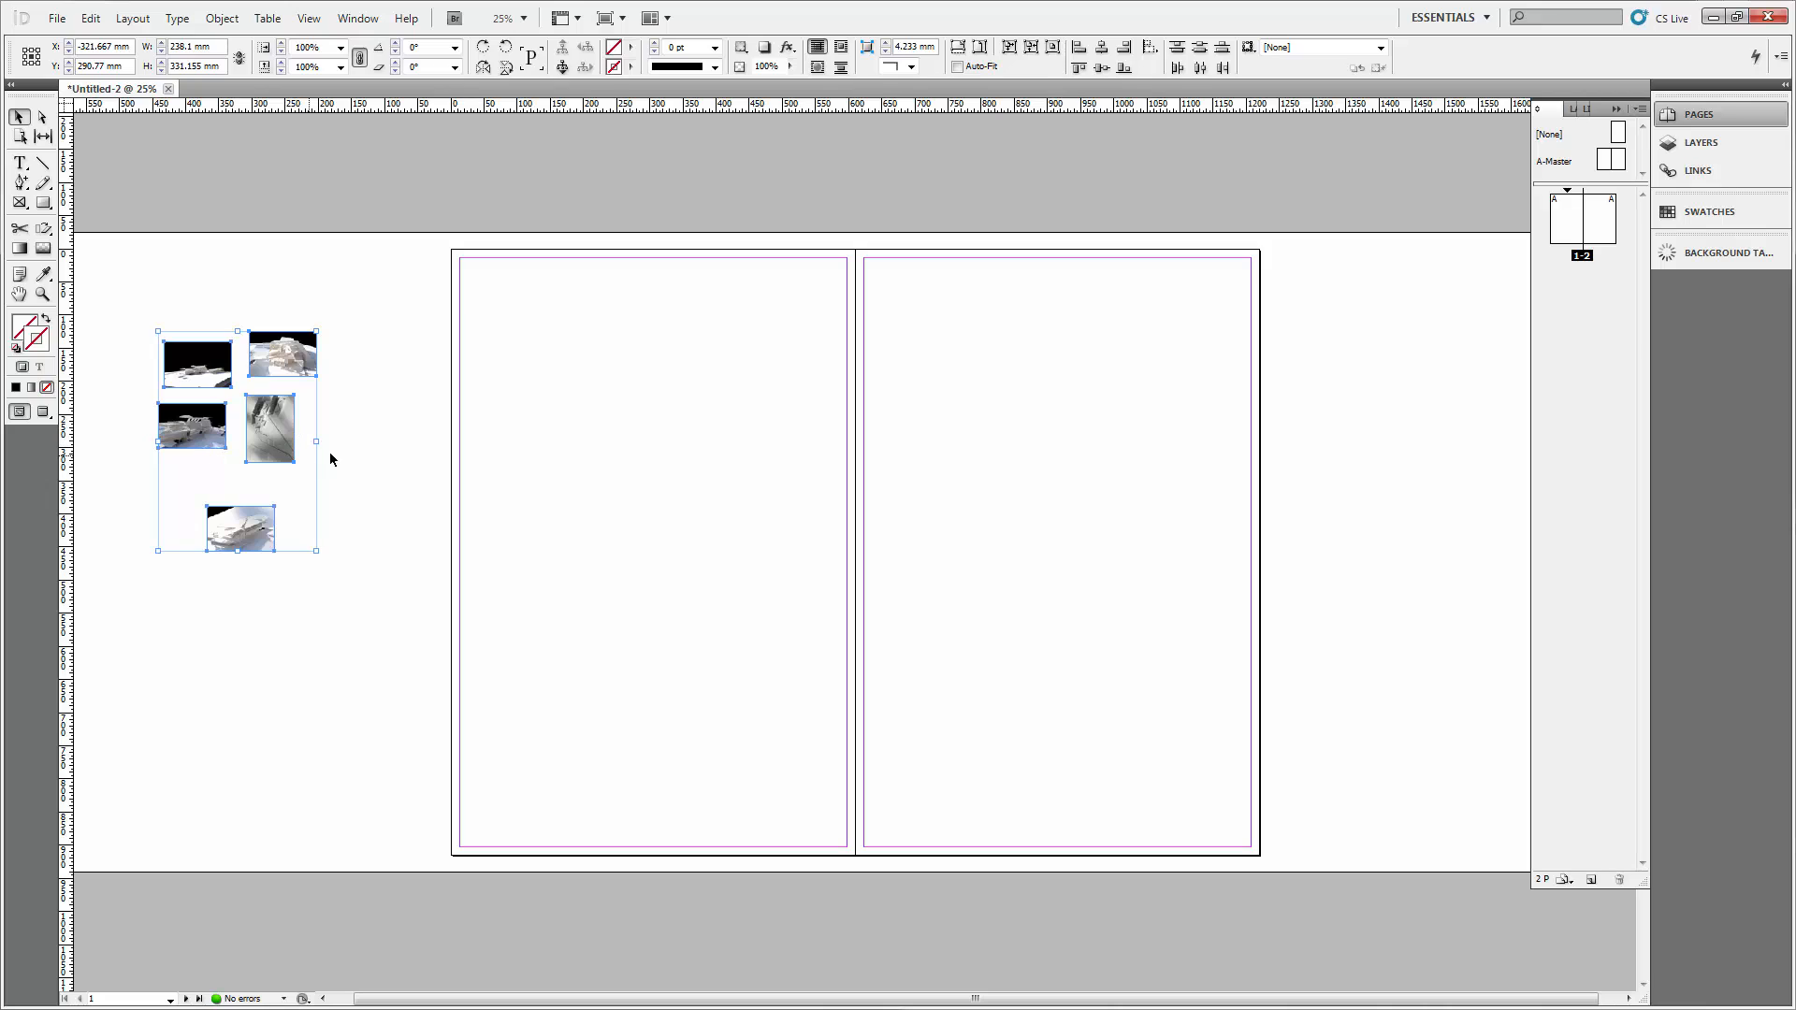
click(351, 431)
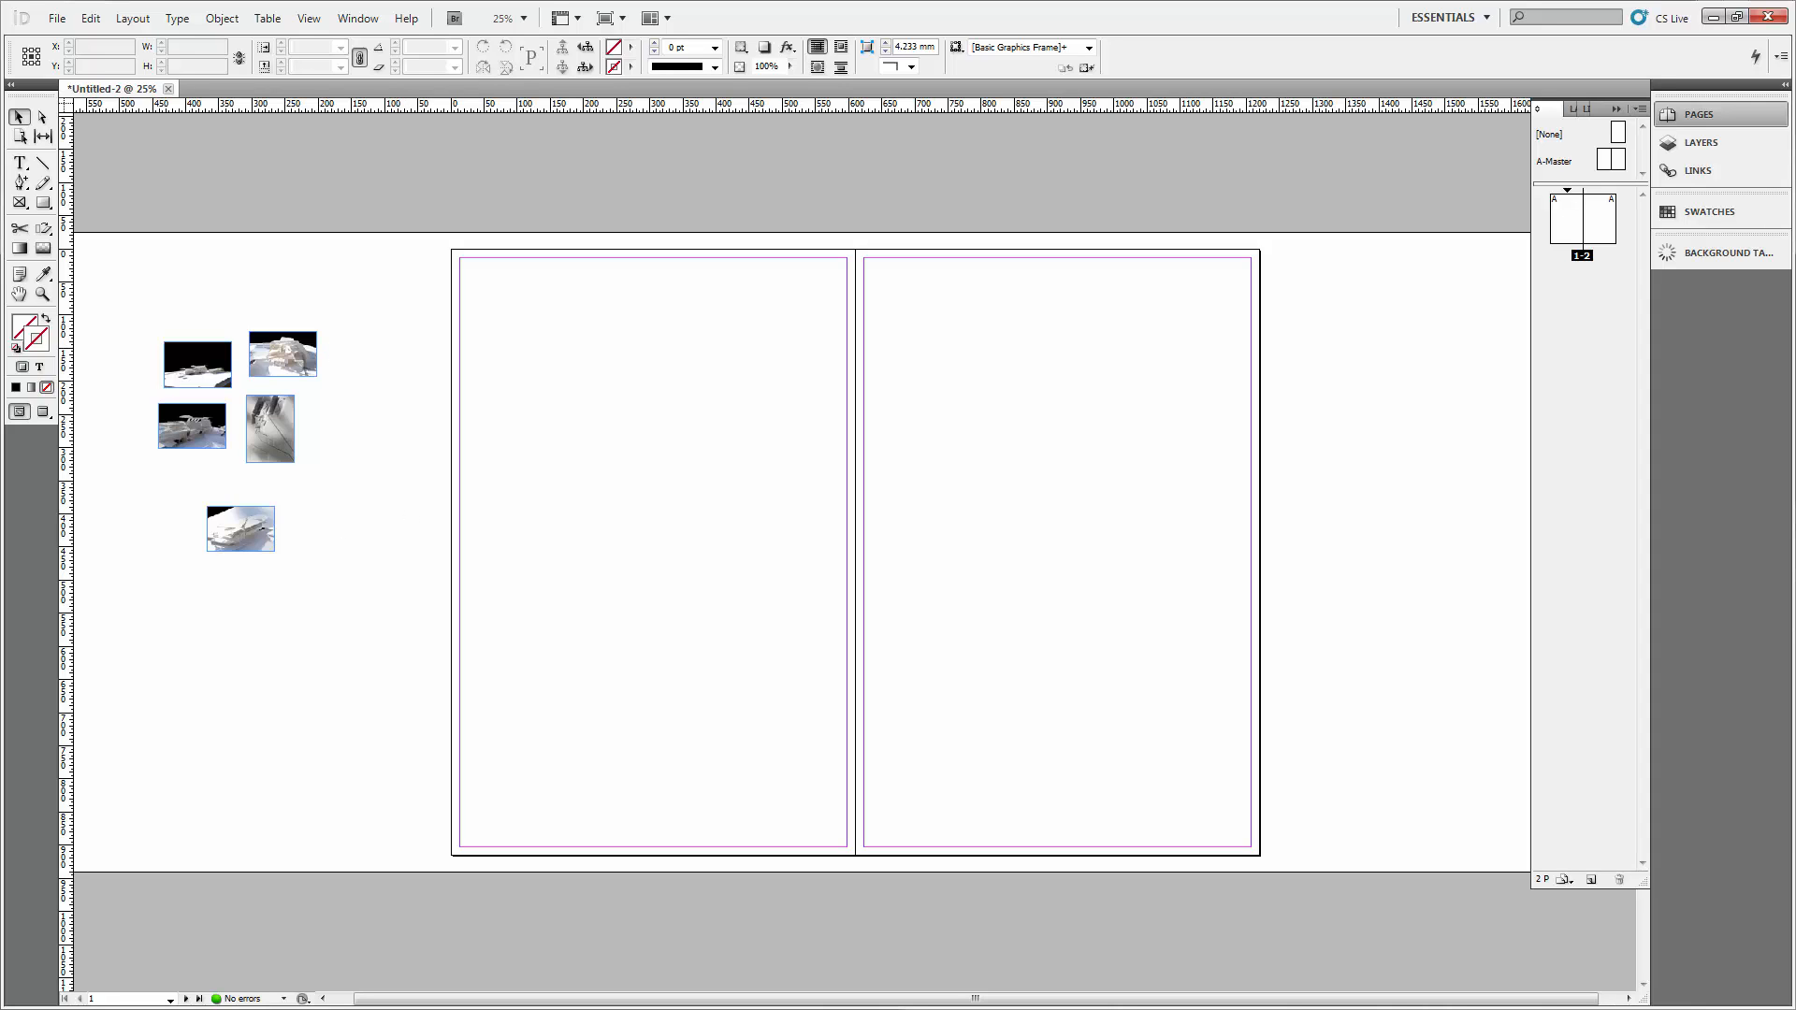
Switch to the file explorer, look through the project folder and its IL folder, and return to the InDesign layout.
key(alt+Tab)
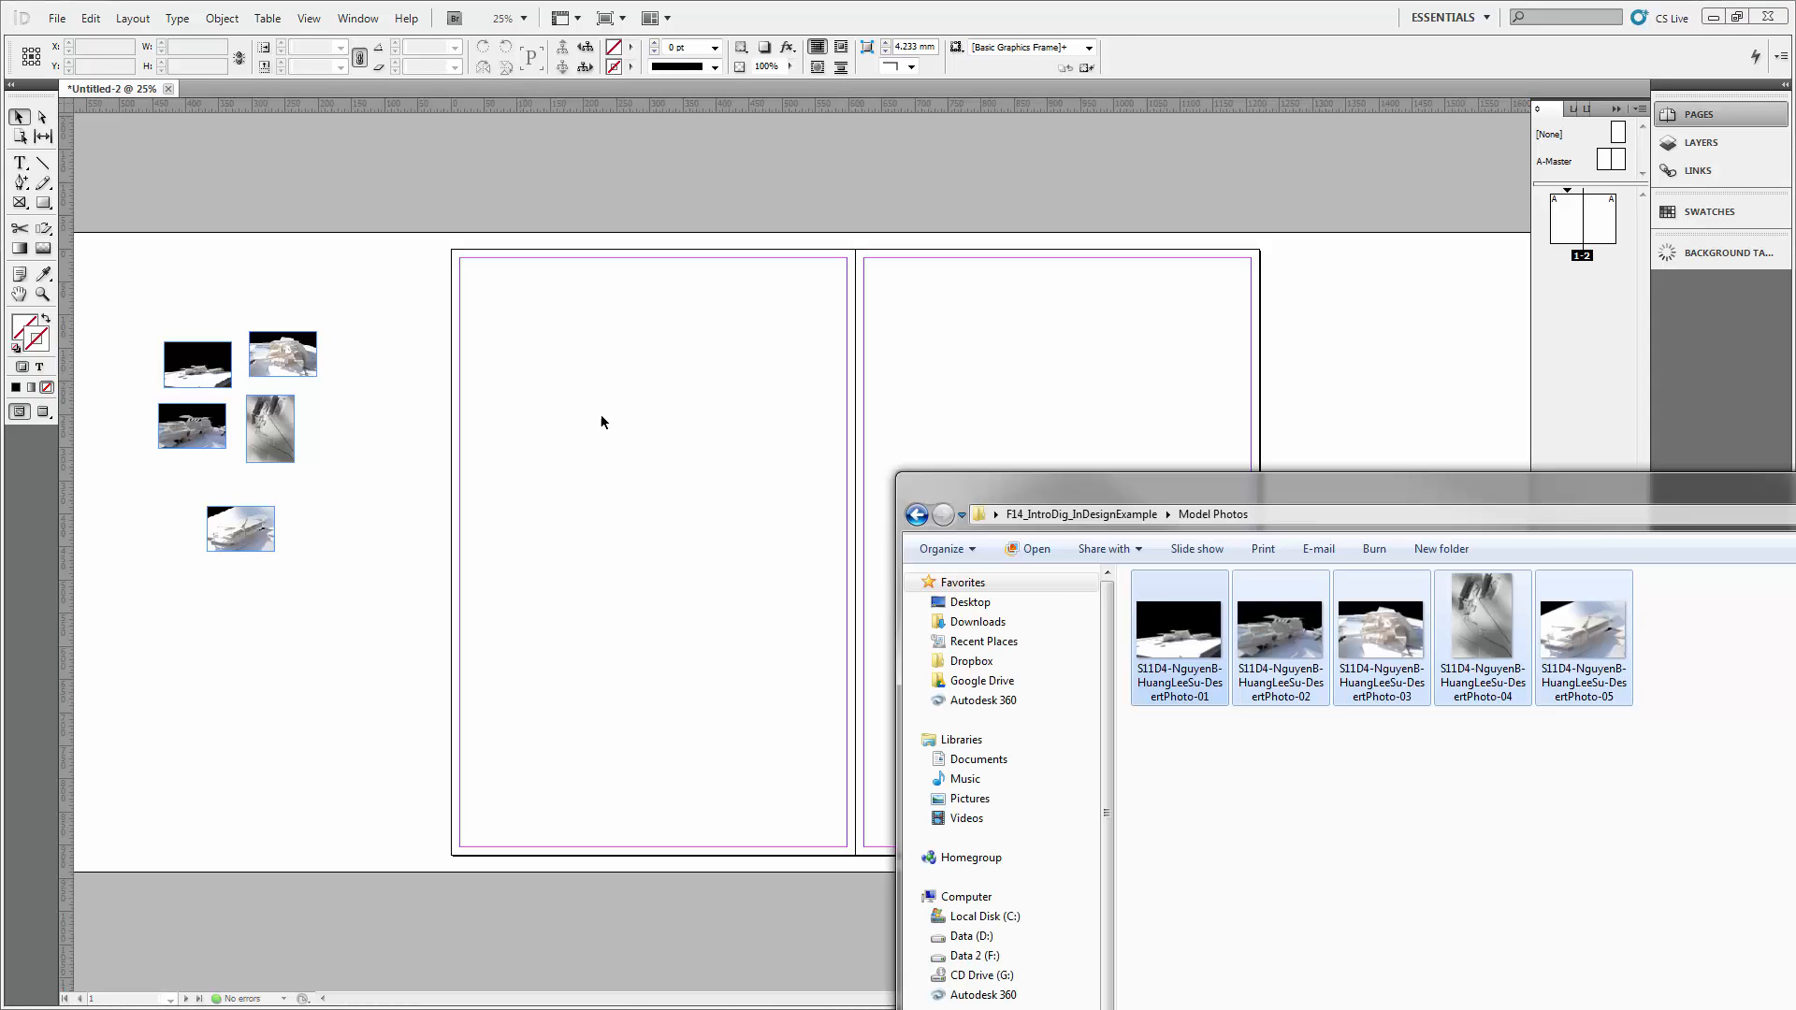
drag(919, 485, 569, 195)
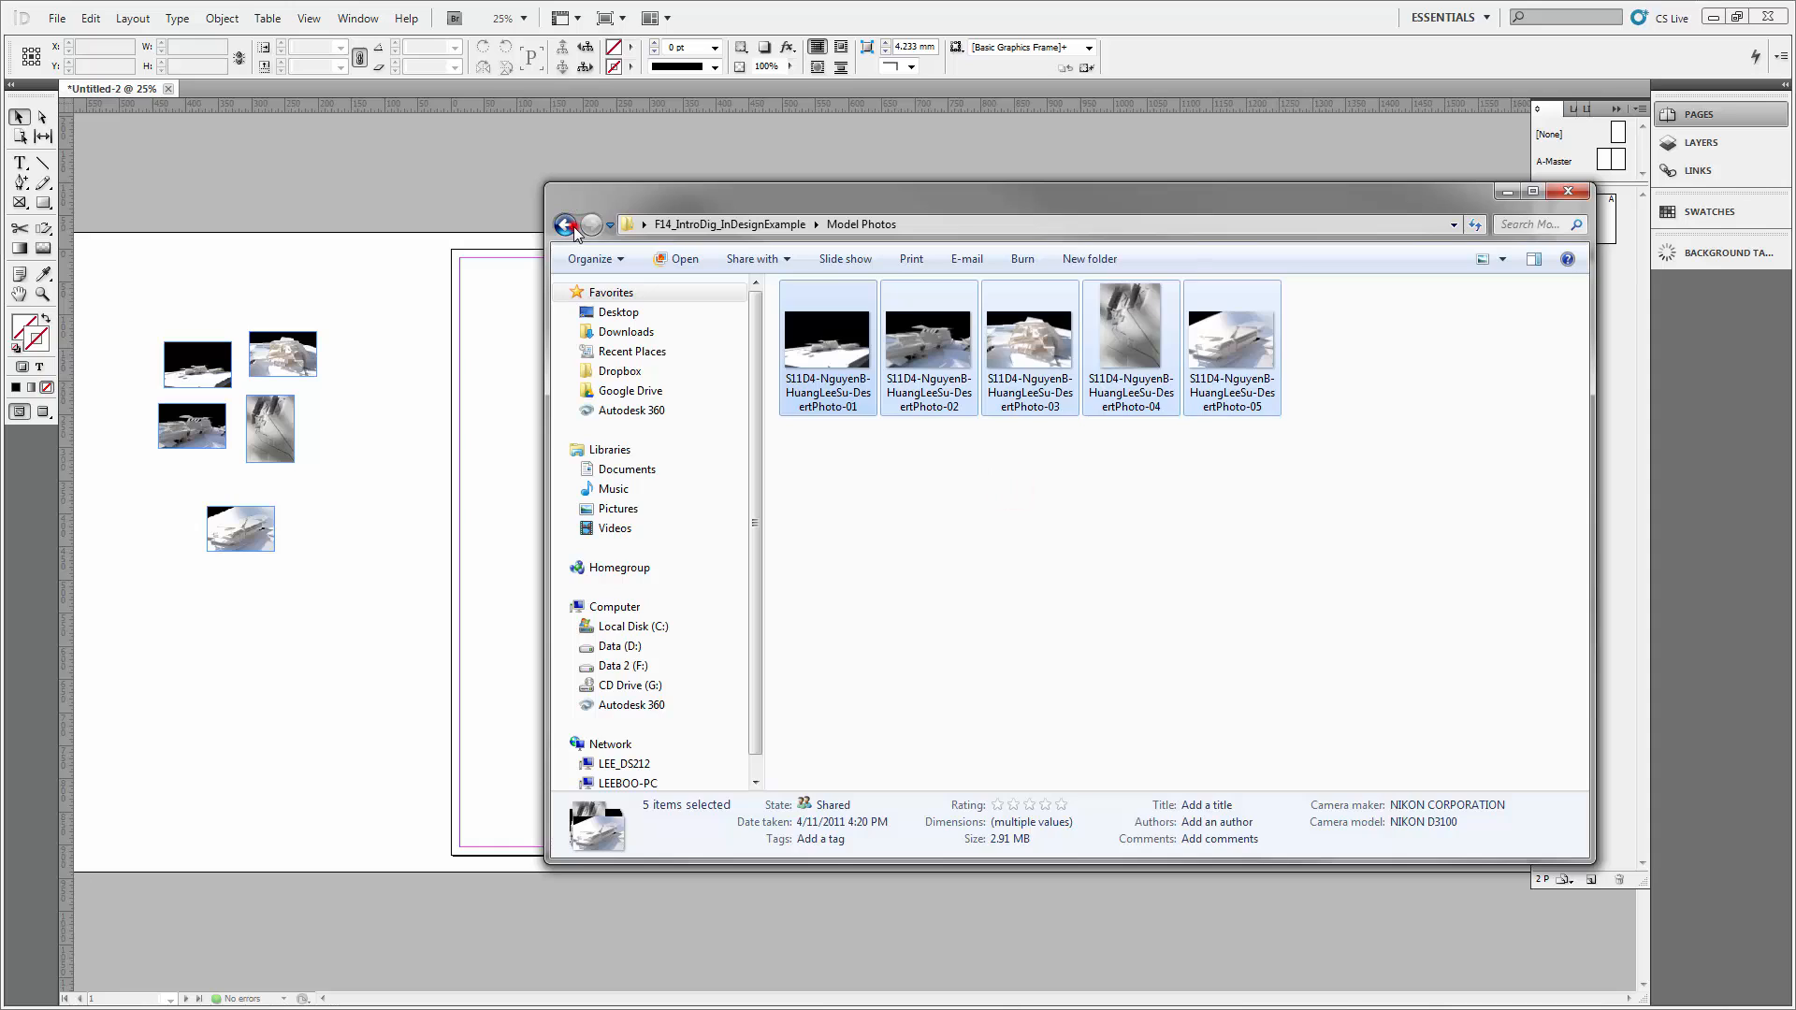
click(566, 226)
click(1052, 521)
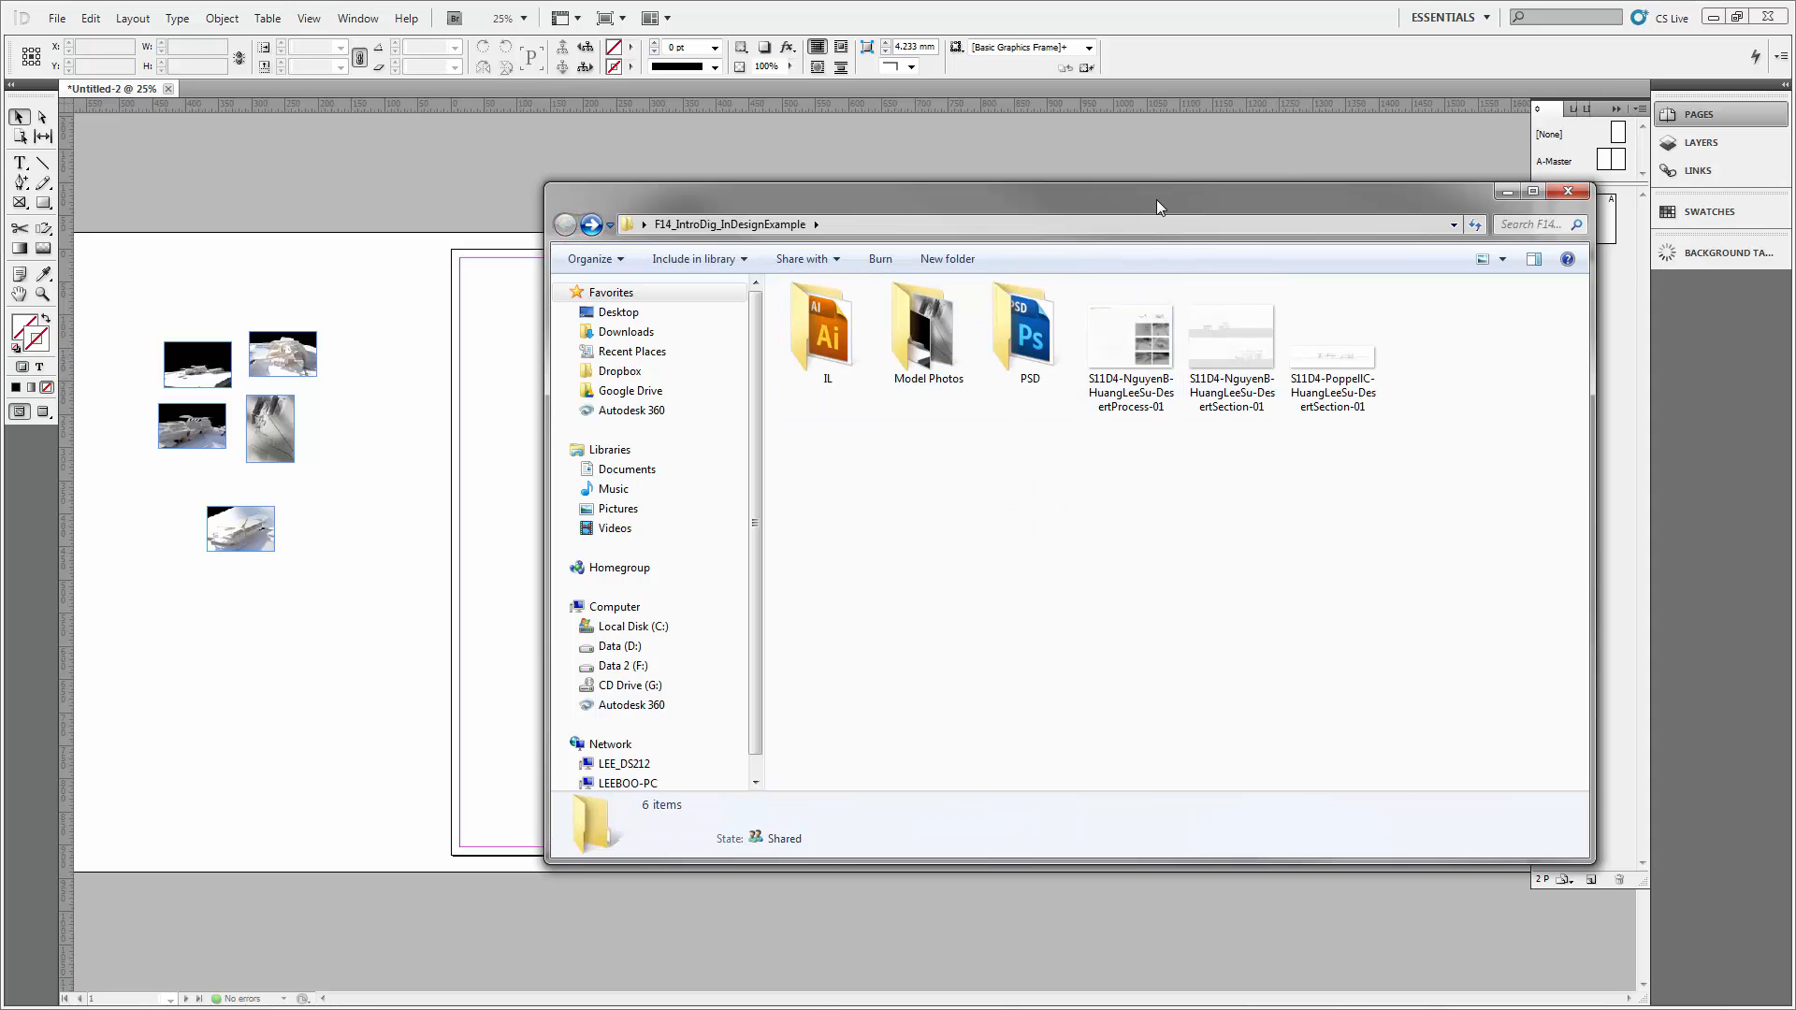
drag(1150, 200, 1143, 624)
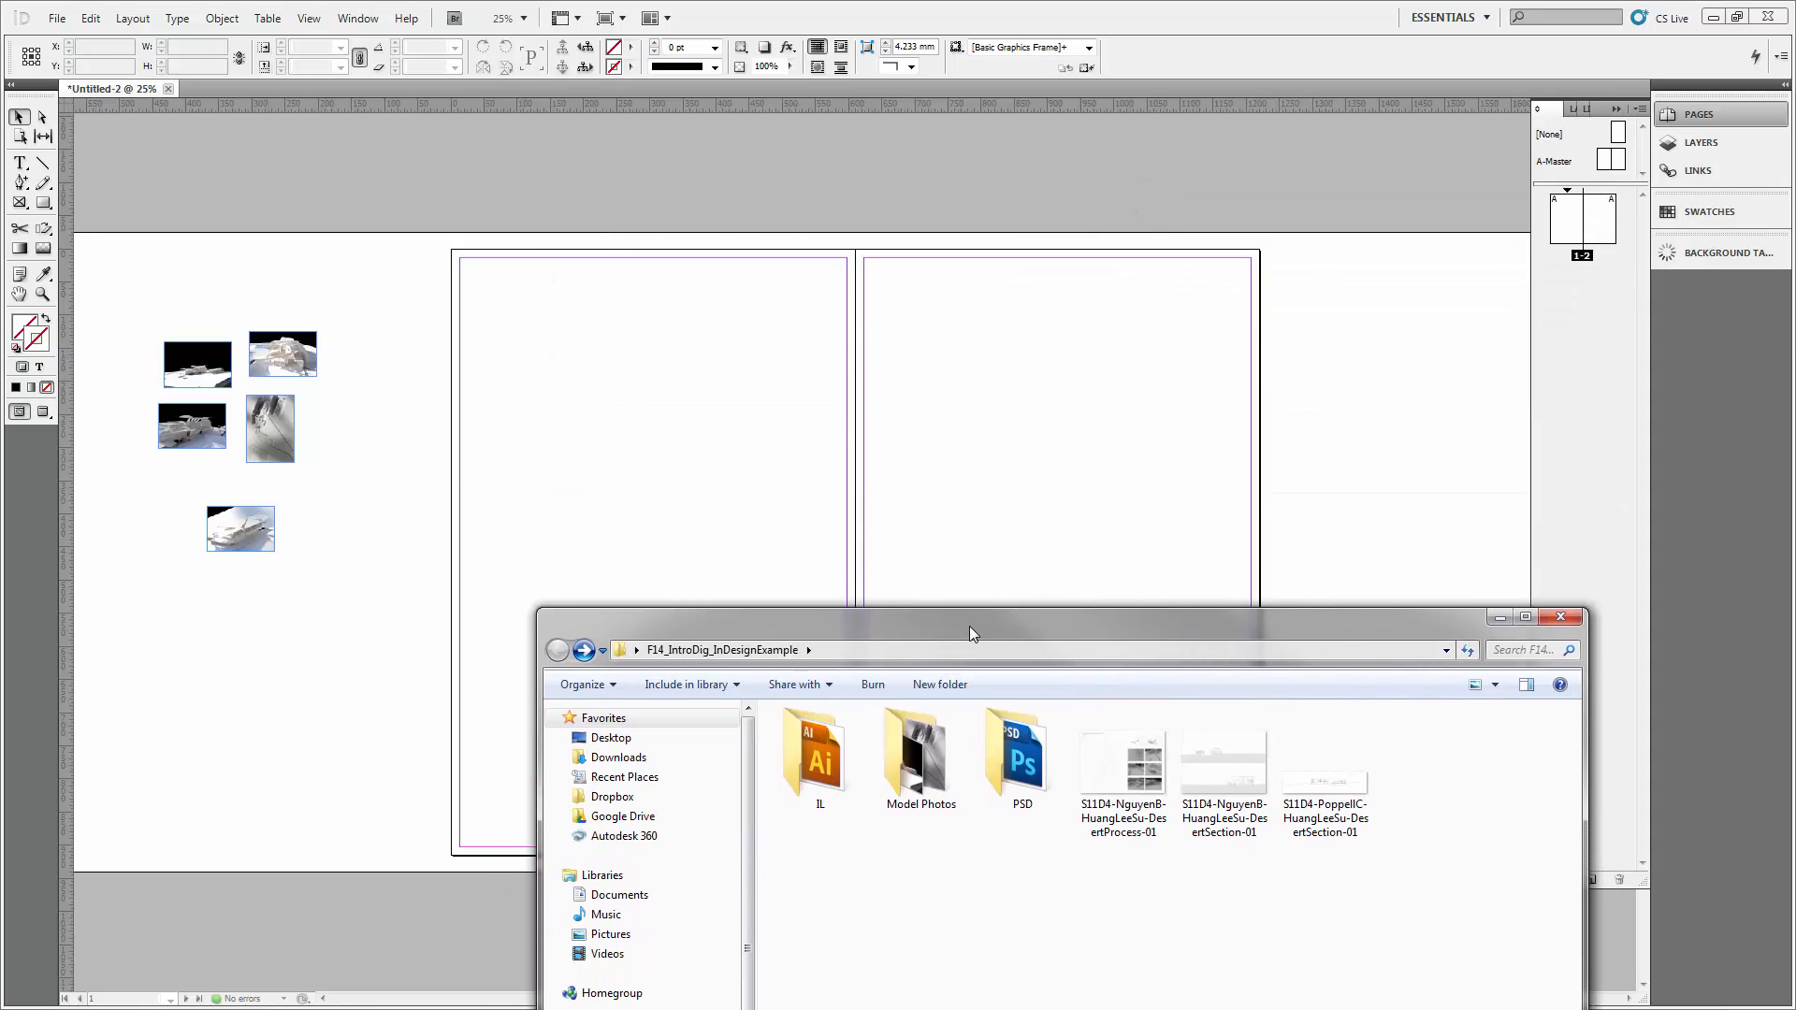
drag(967, 623, 1186, 335)
double_click(756, 374)
click(1132, 440)
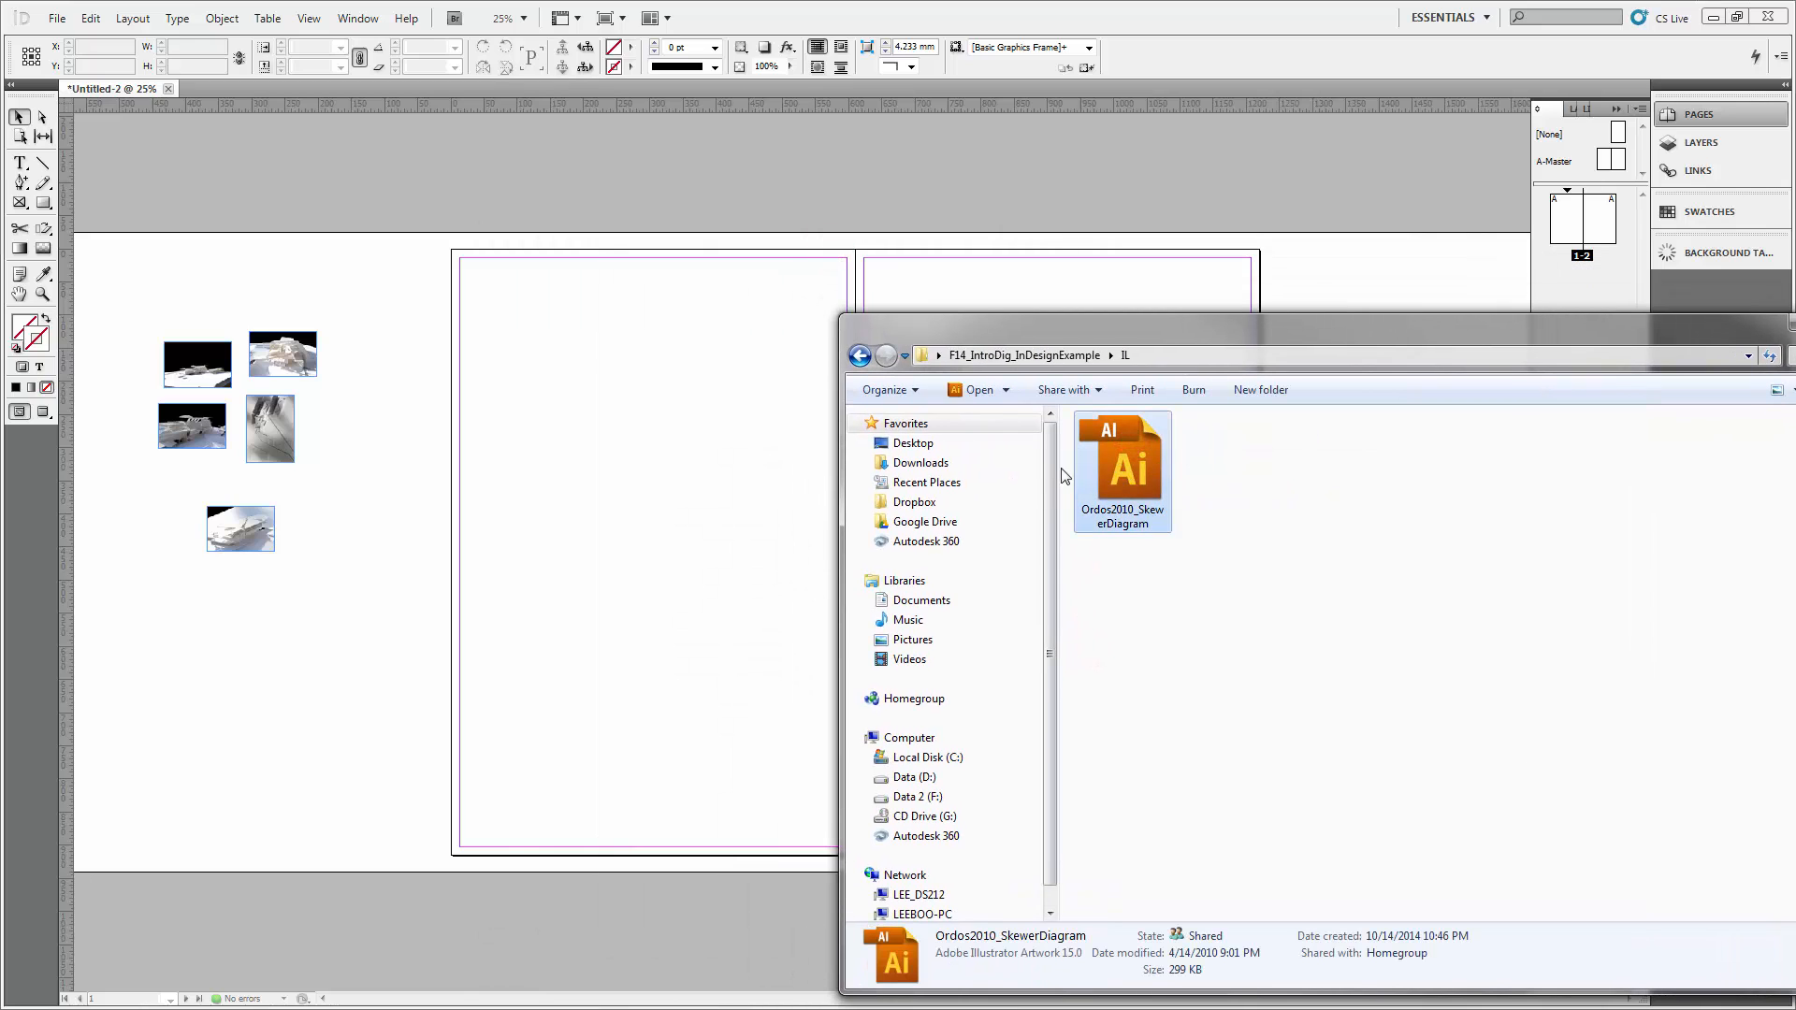
click(852, 357)
click(718, 352)
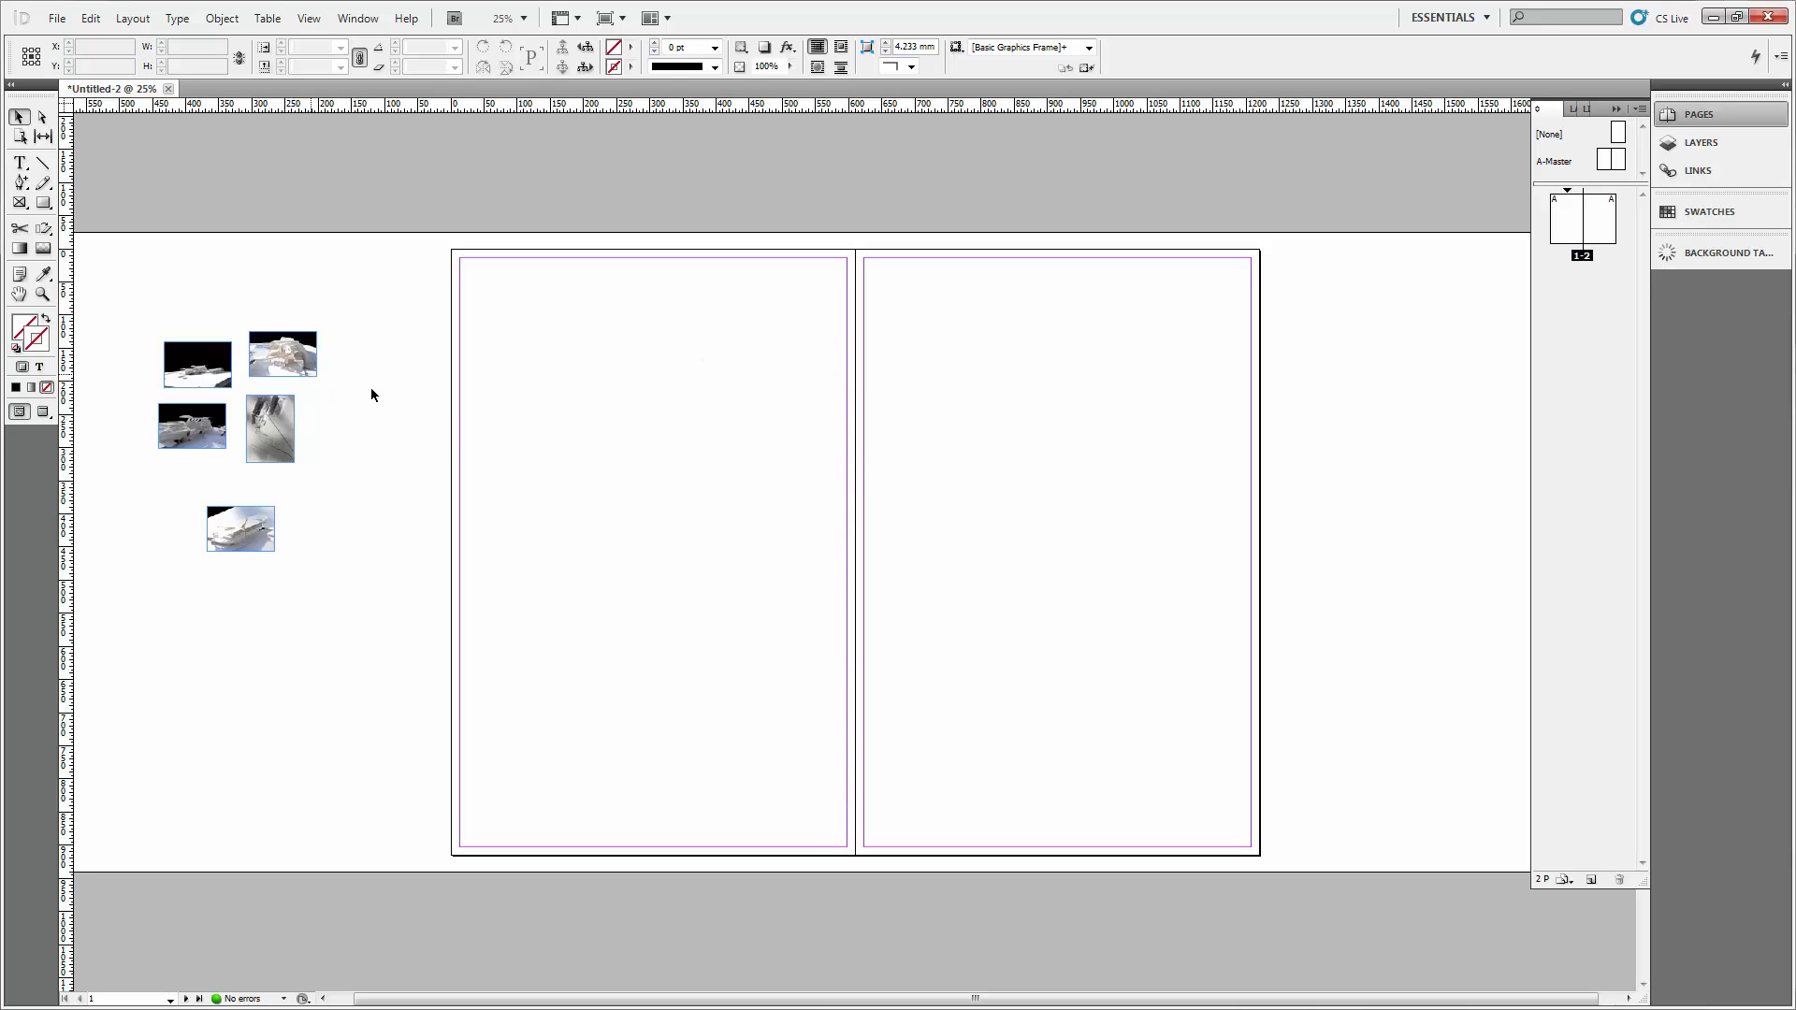
With nothing selected, start the Place command and choose AERIAL_2-Grass from the PSD folder of F14_IntroDig_InDesignExample on the Desktop.
click(353, 200)
click(380, 274)
click(57, 18)
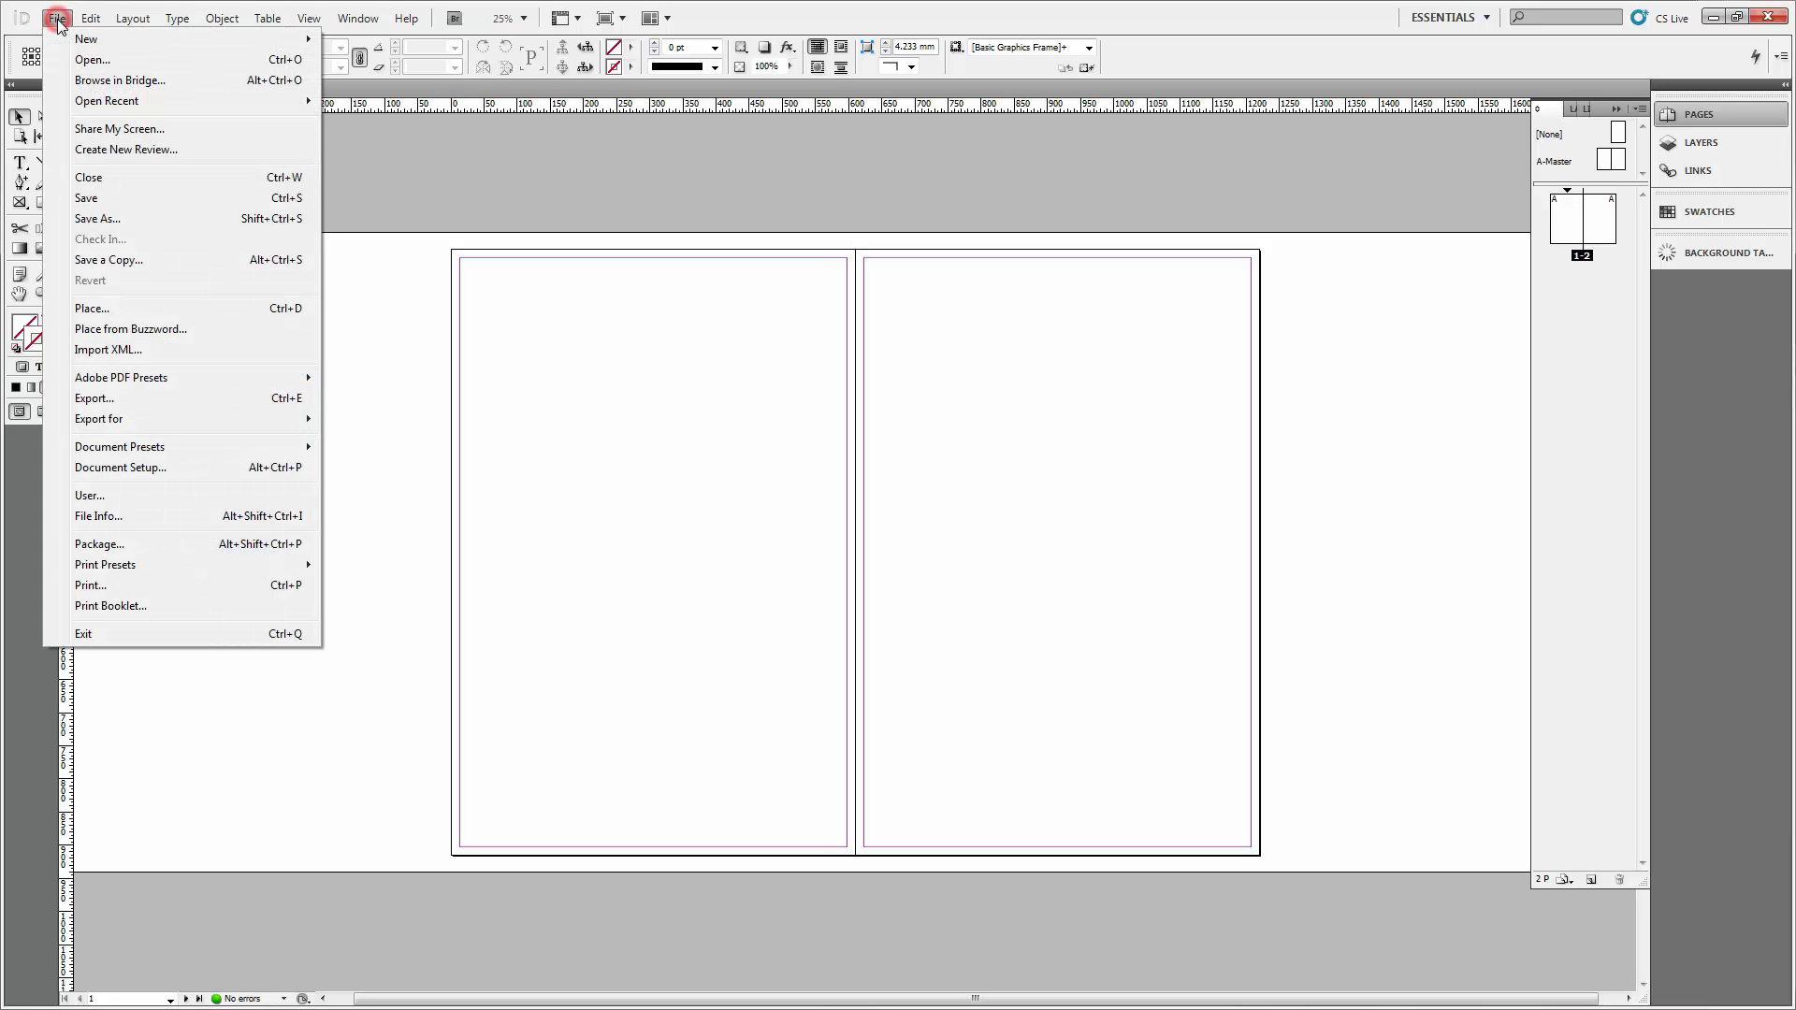
click(294, 316)
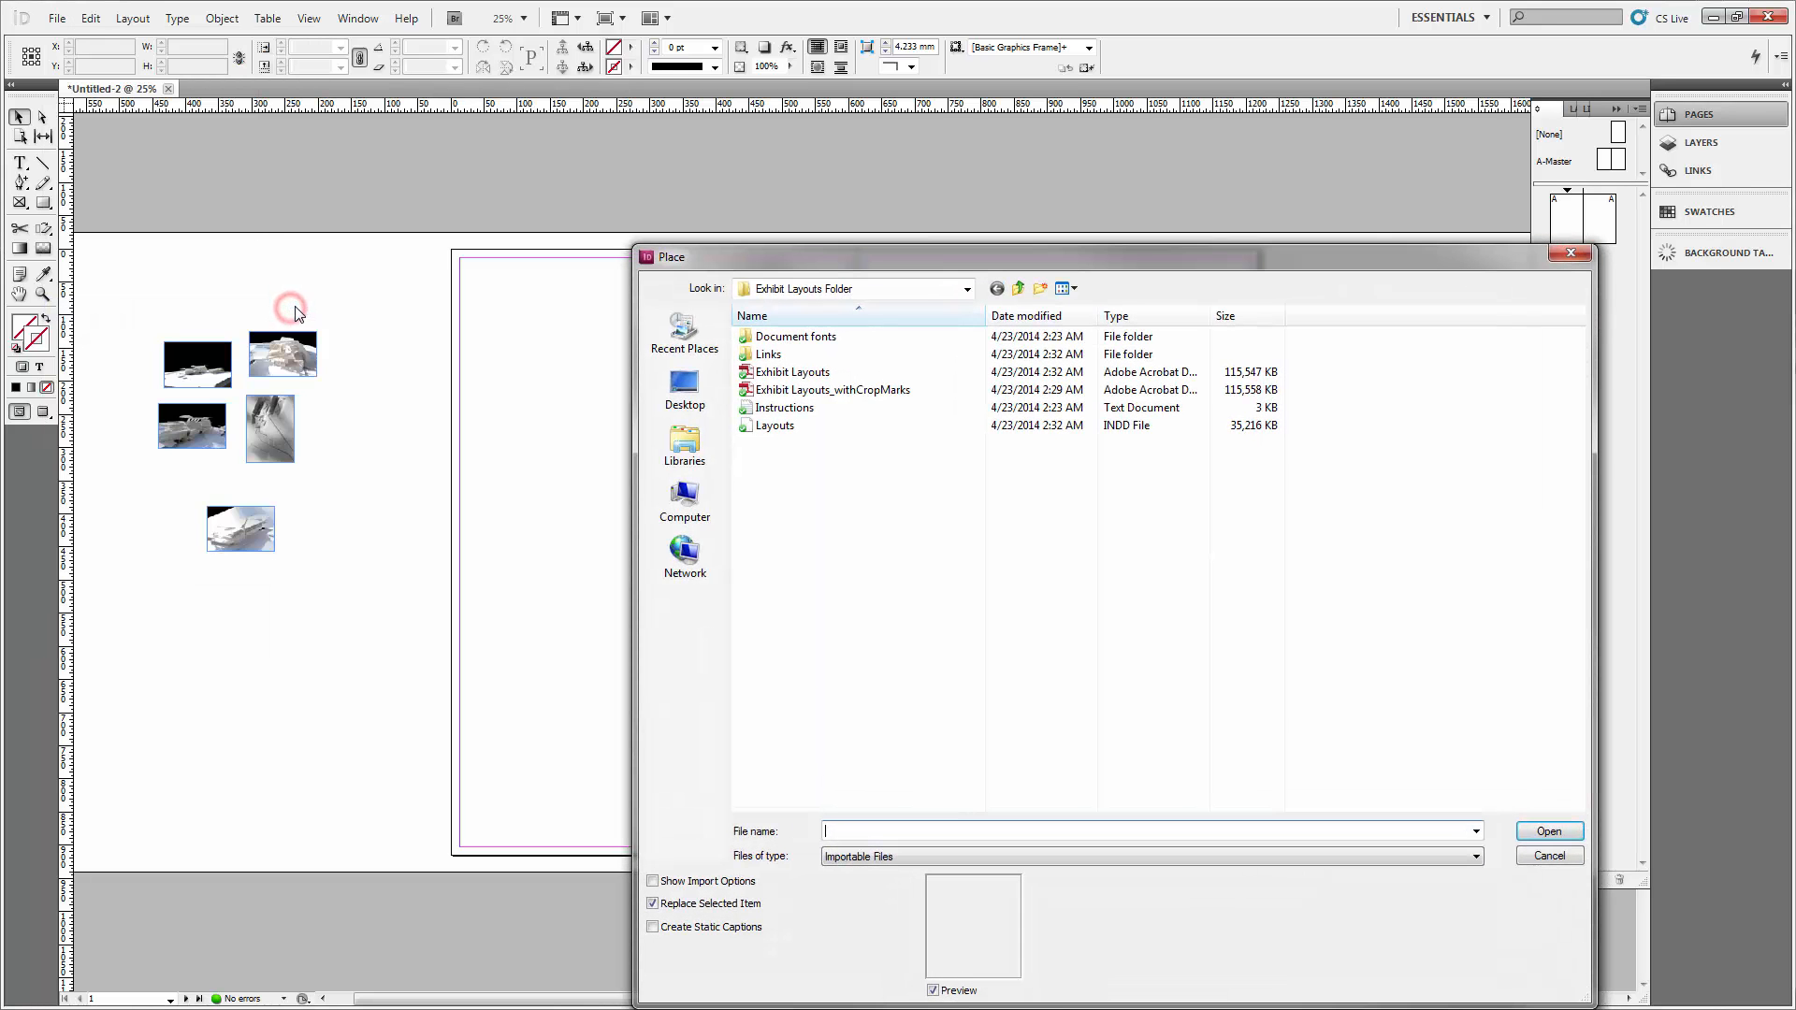
click(685, 388)
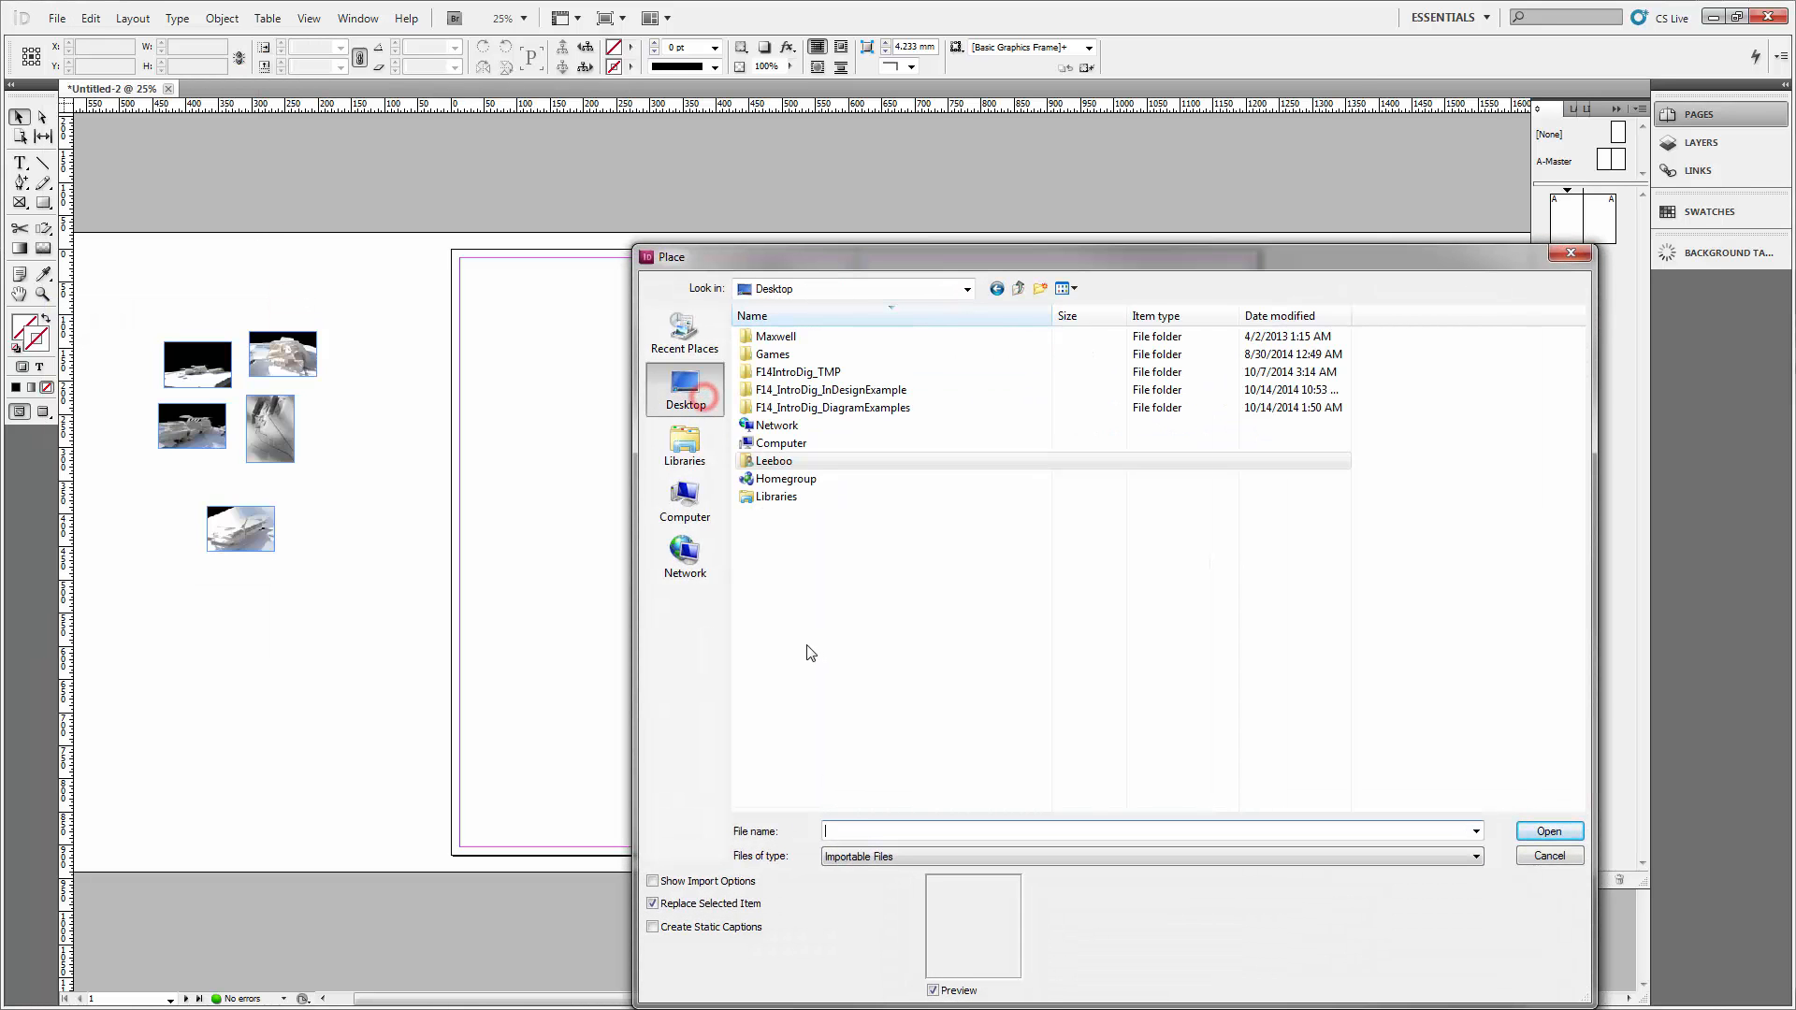
double_click(828, 390)
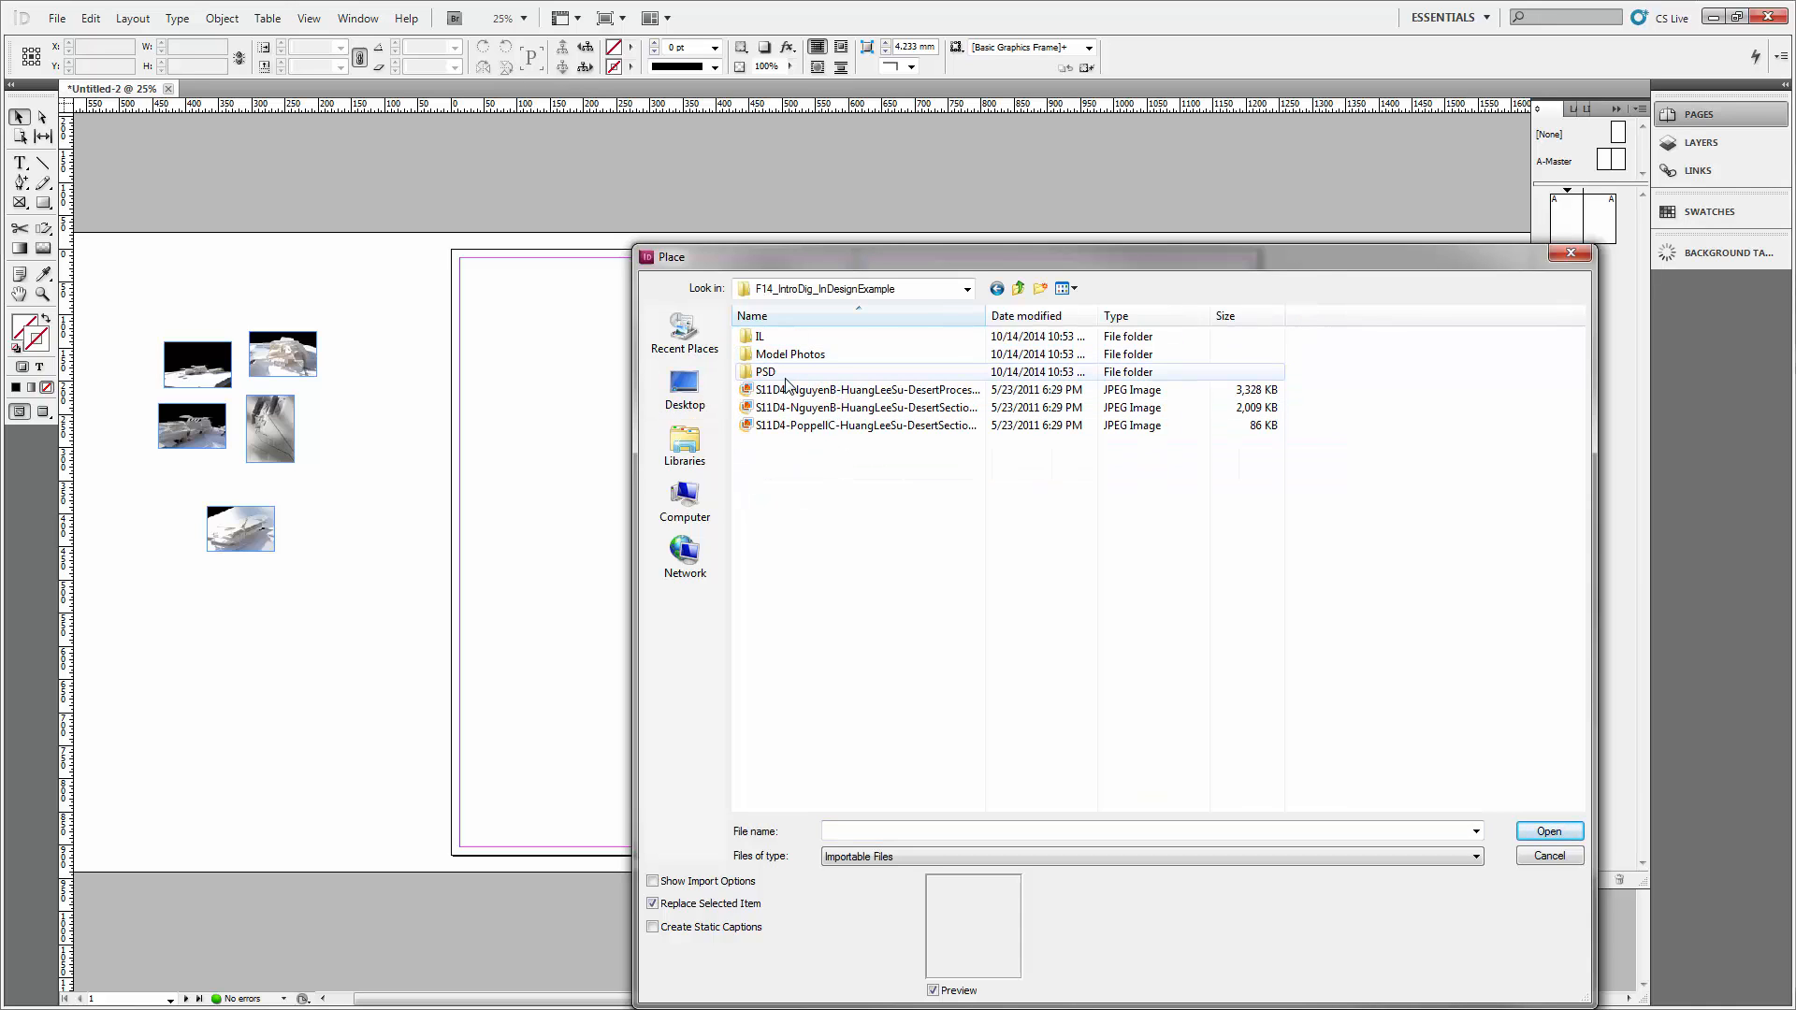
double_click(783, 374)
click(784, 374)
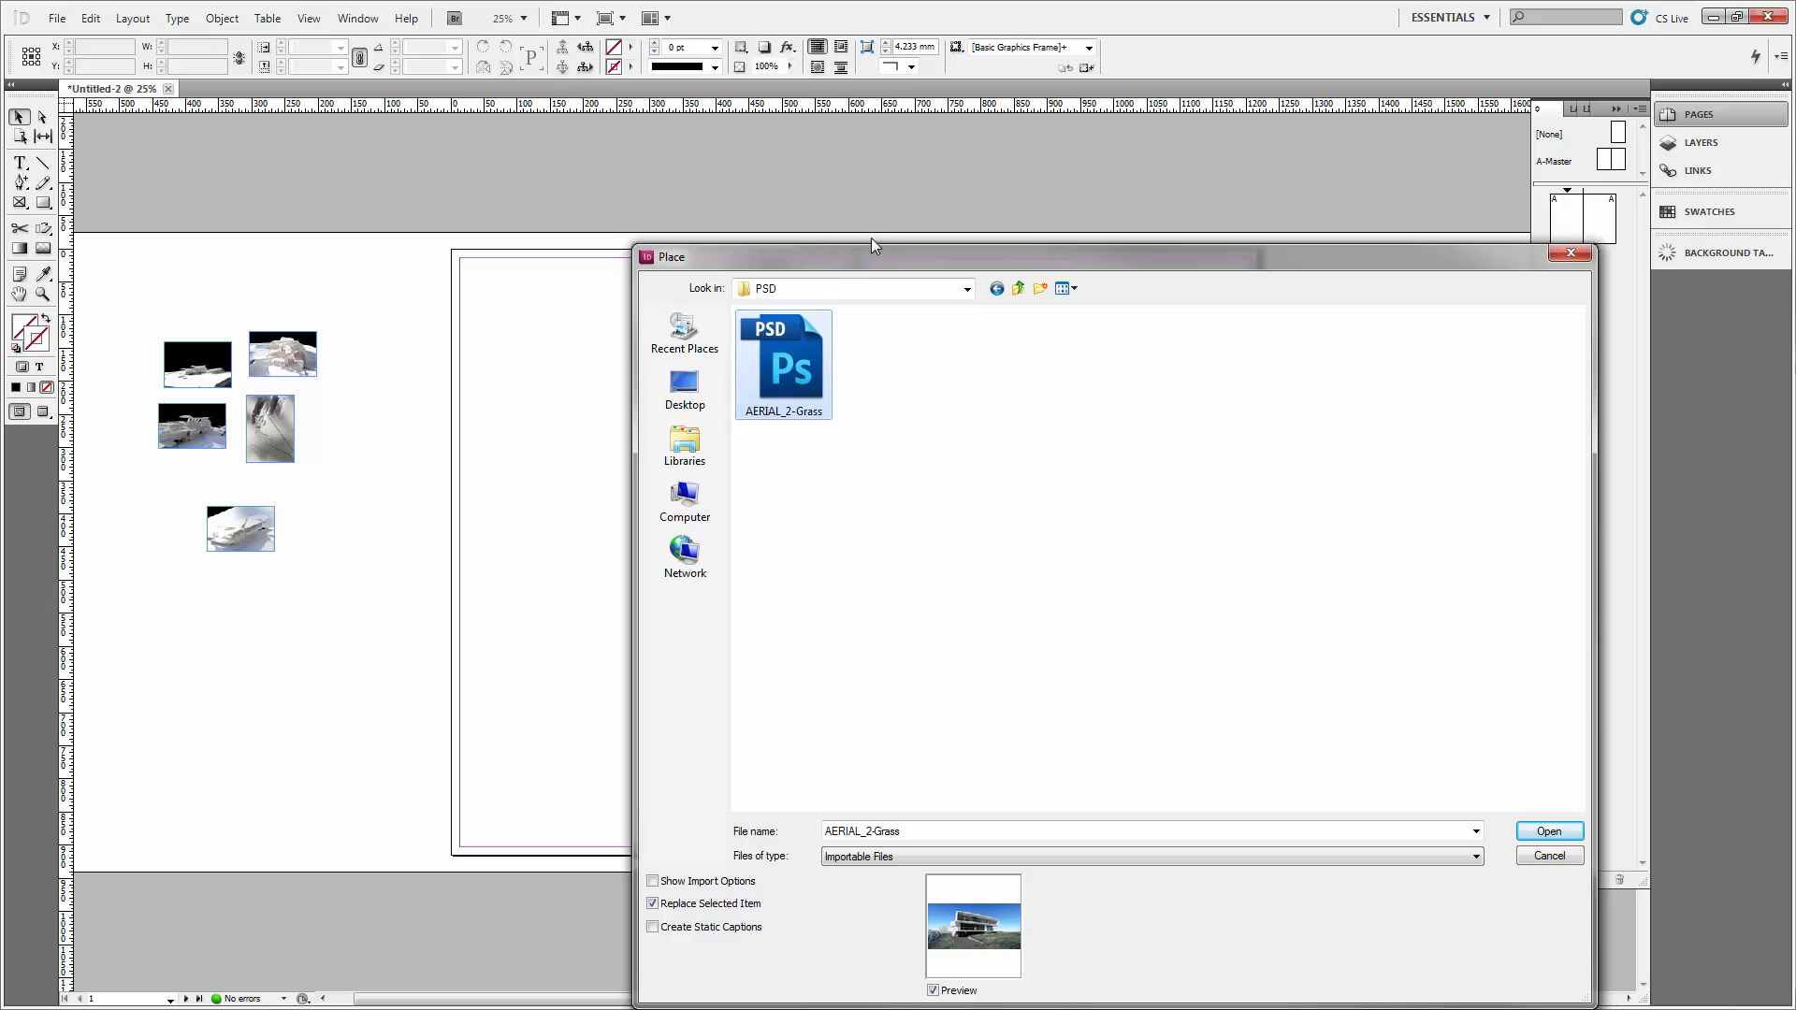
drag(868, 262, 603, 162)
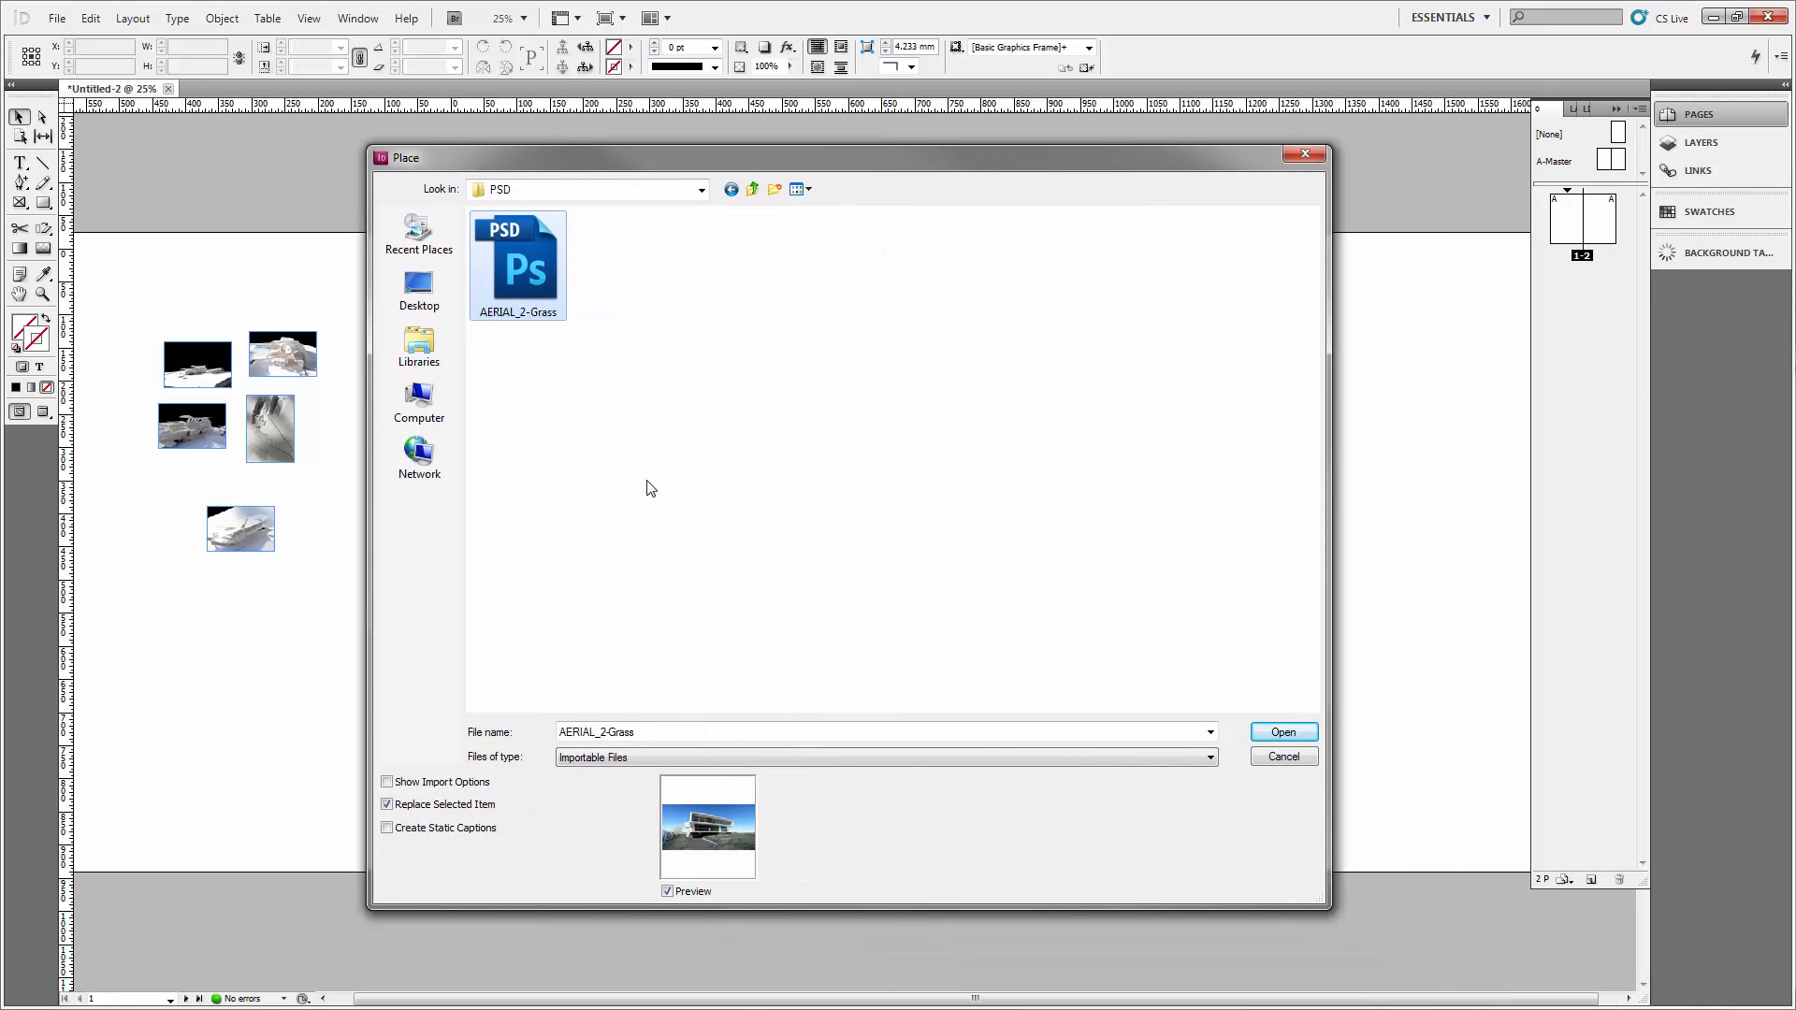
Turn on Show Import Options and open the chosen PSD file for placement.
click(470, 789)
click(473, 785)
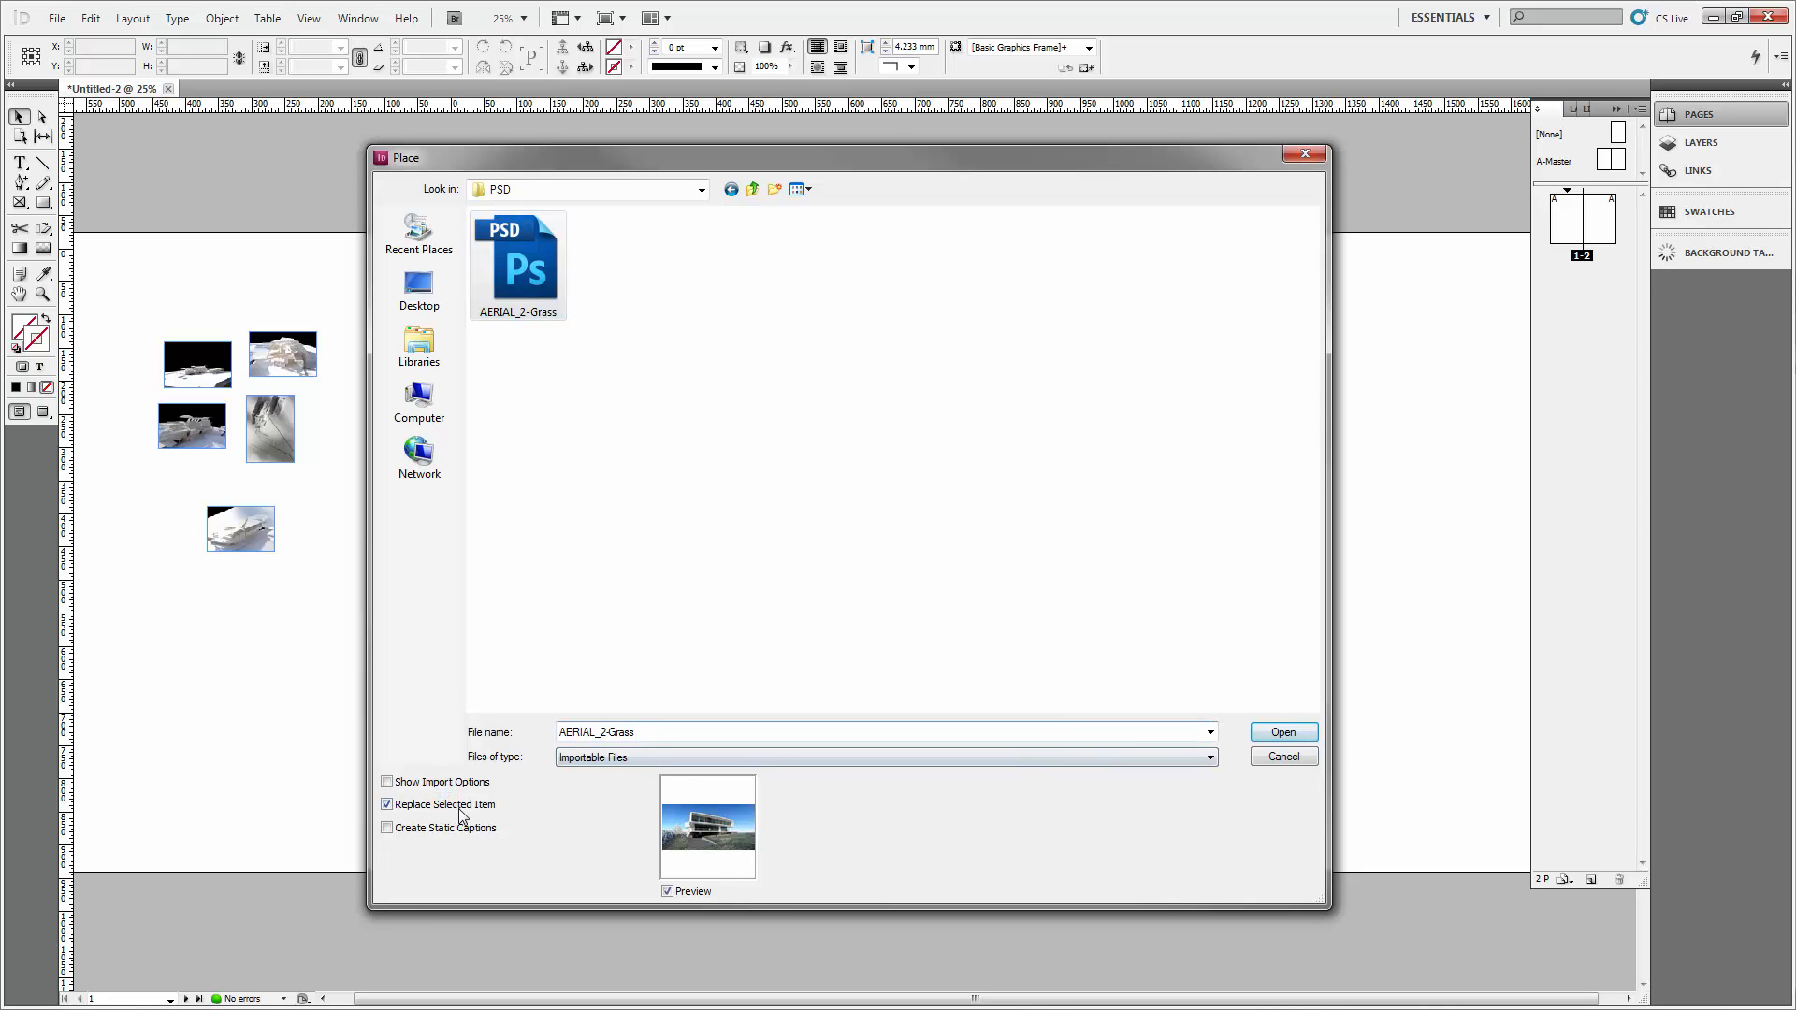
click(431, 784)
click(1265, 729)
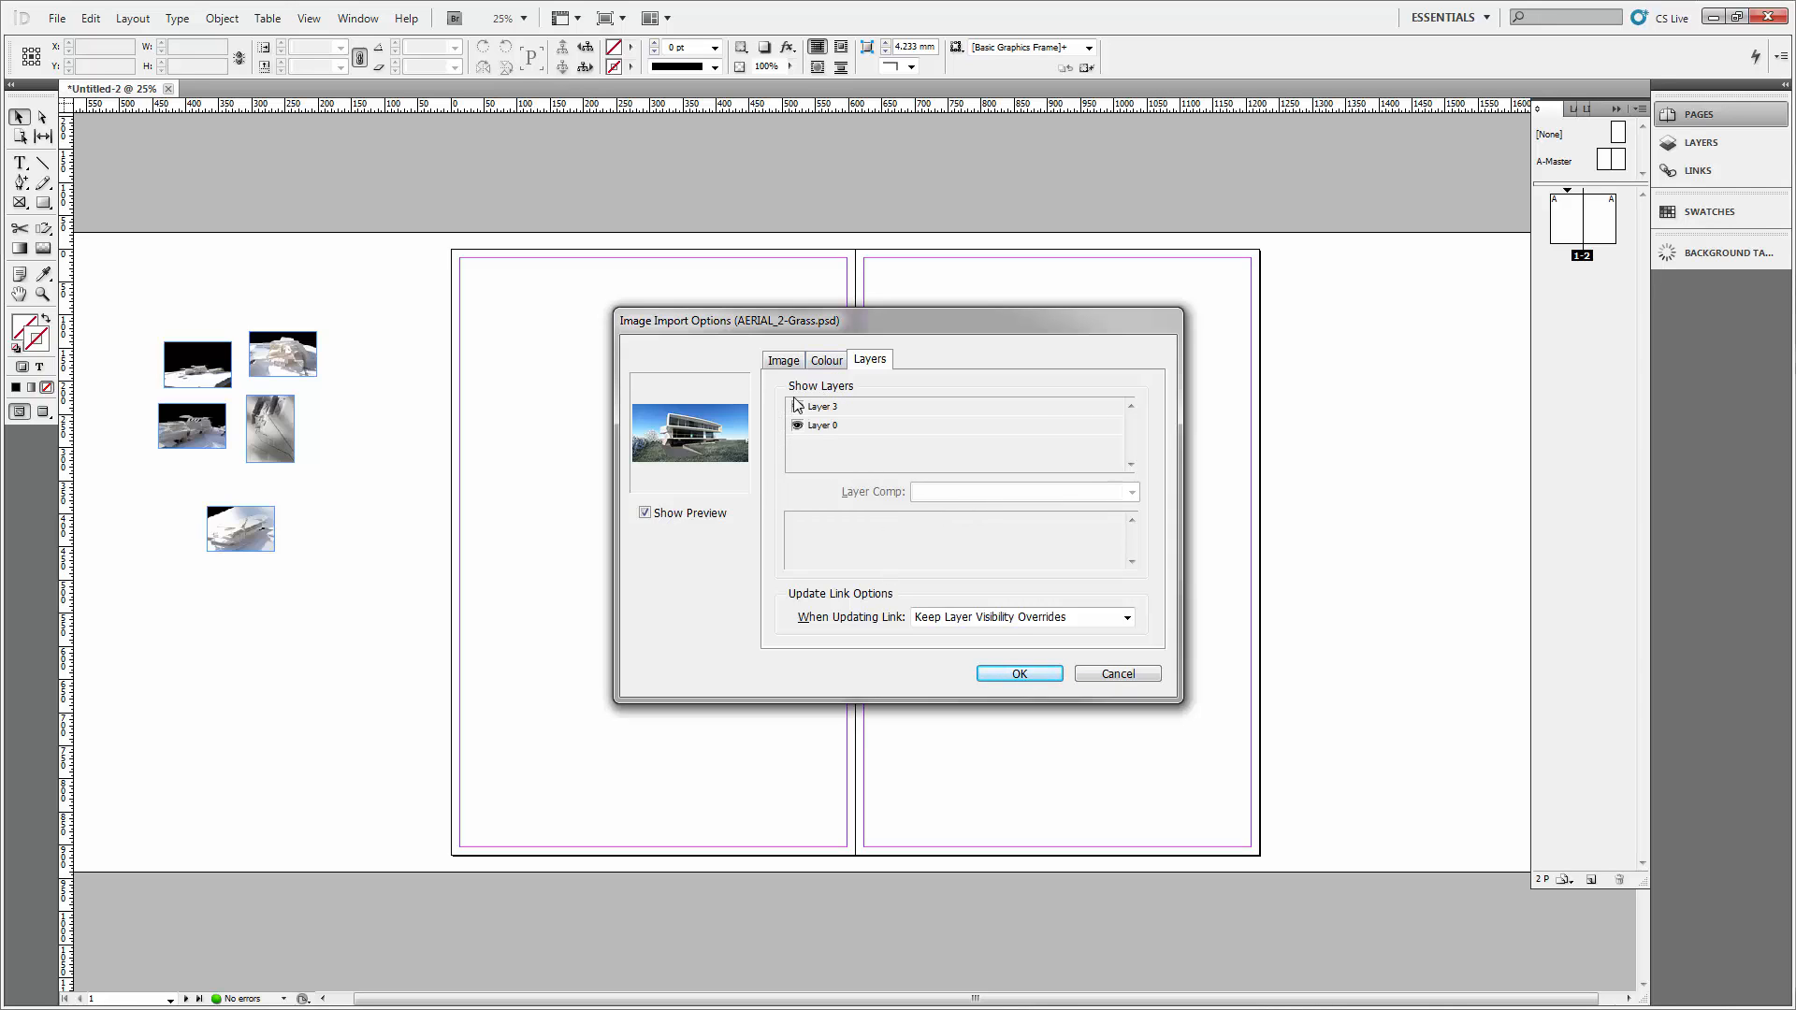
Review the Image, Colour and Layers import options of AERIAL_2-Grass.psd and accept them without changes.
click(784, 361)
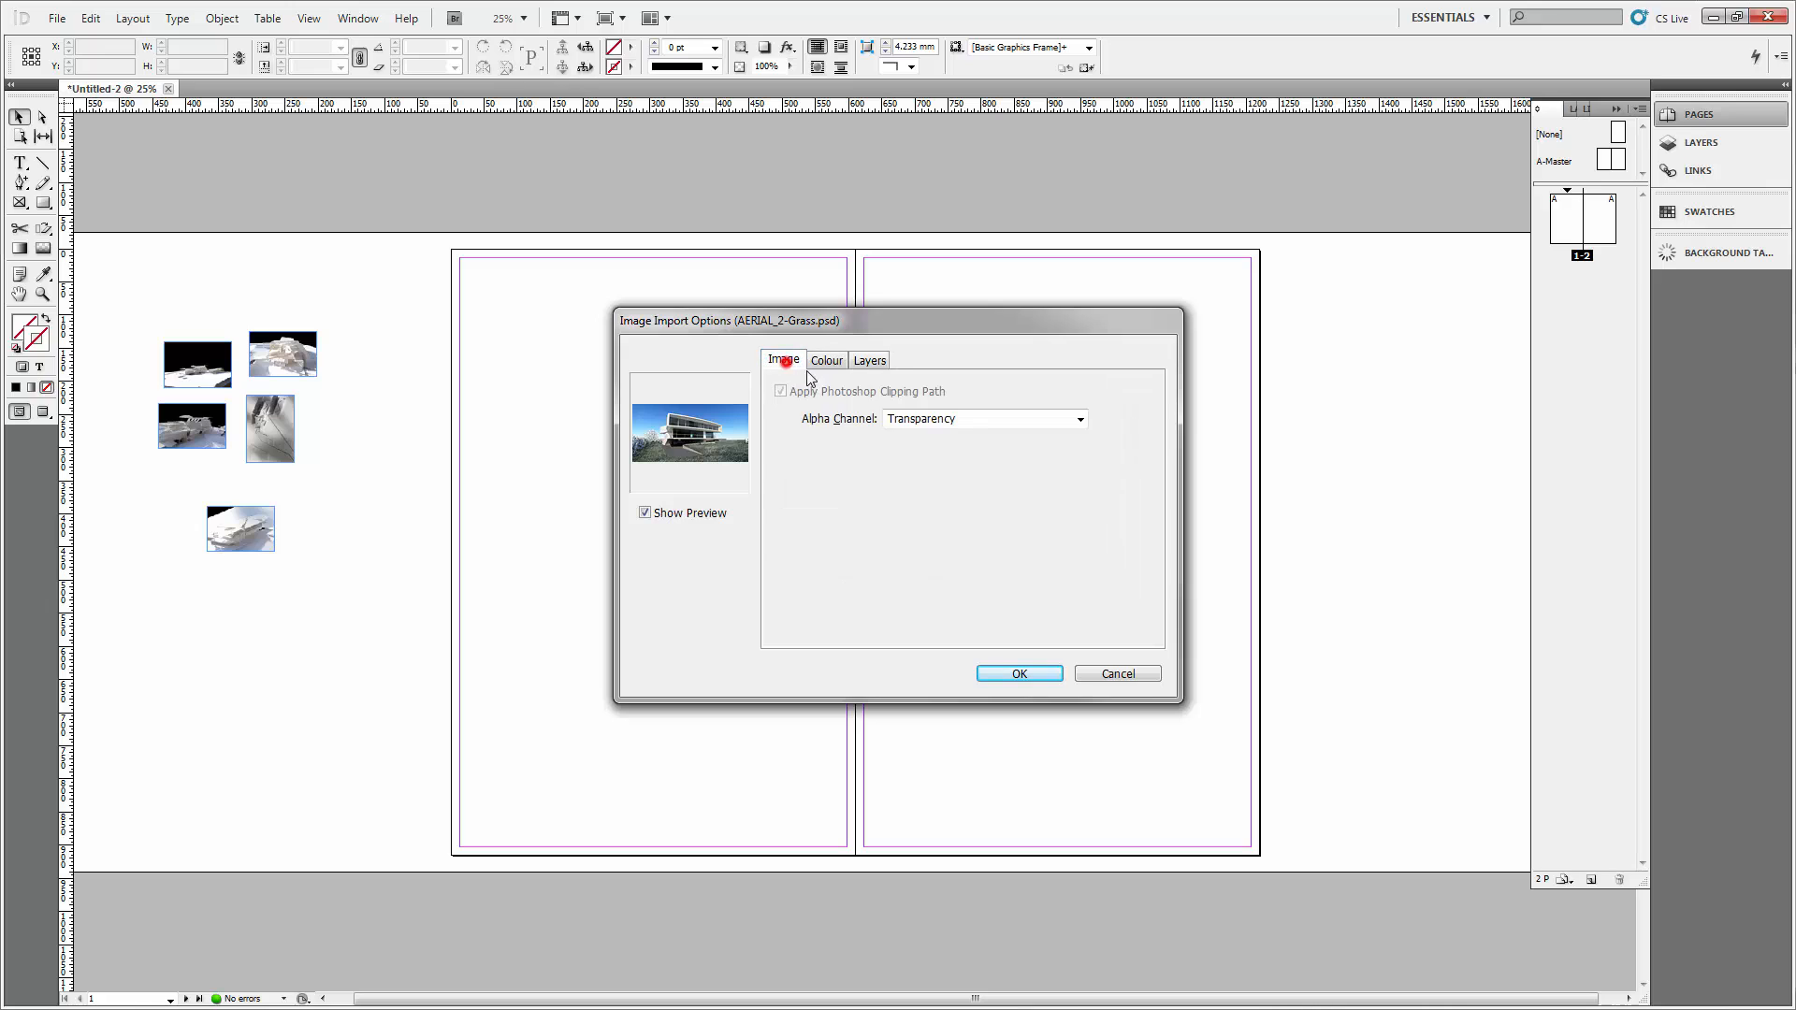
click(833, 368)
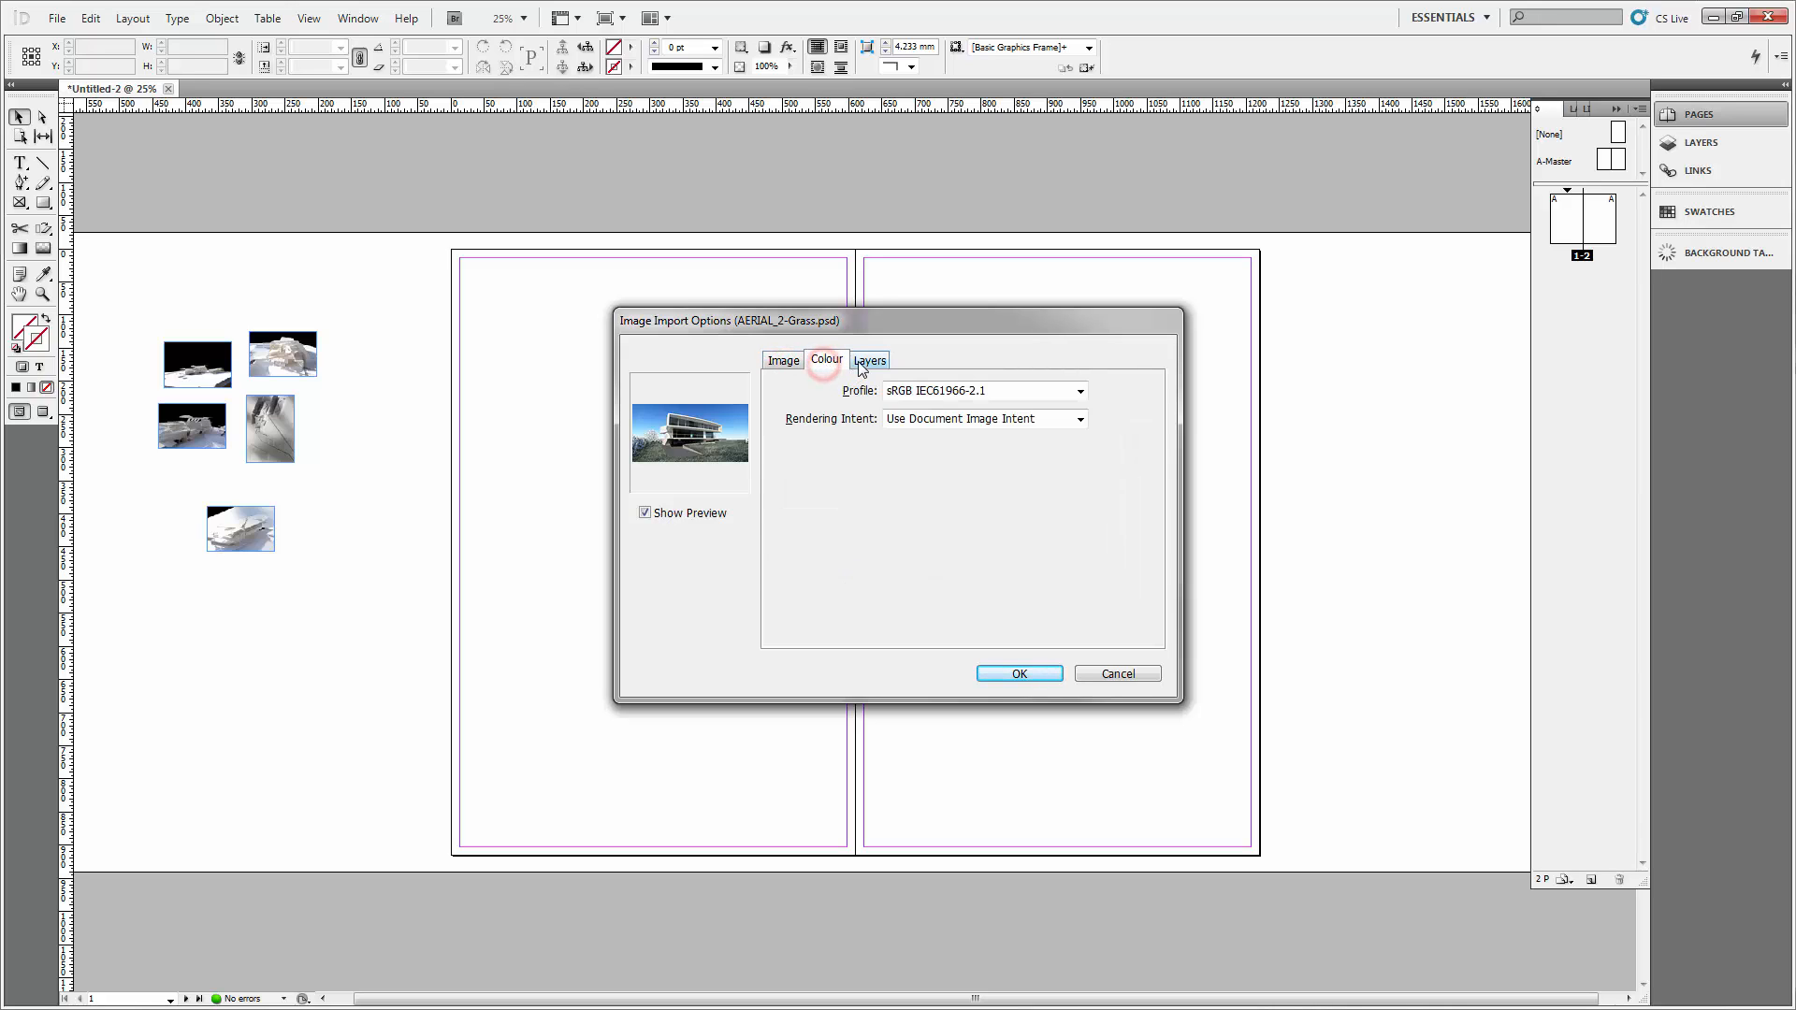
click(862, 365)
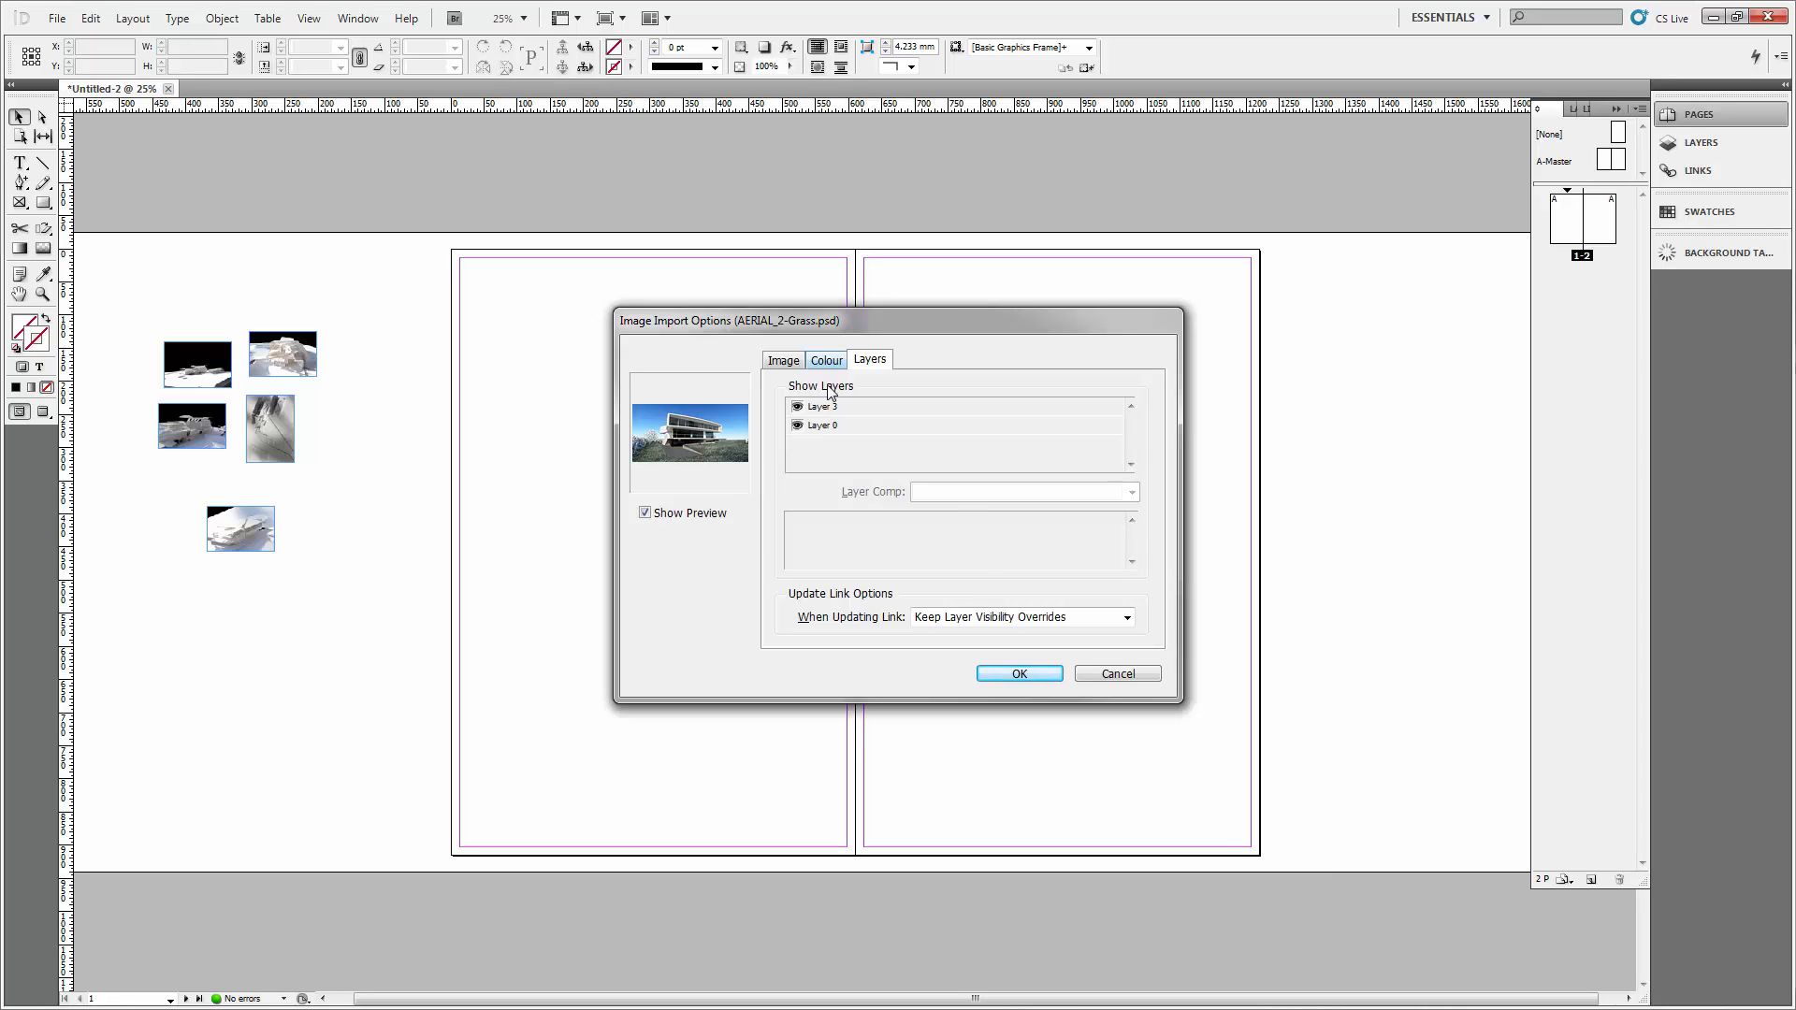
click(994, 675)
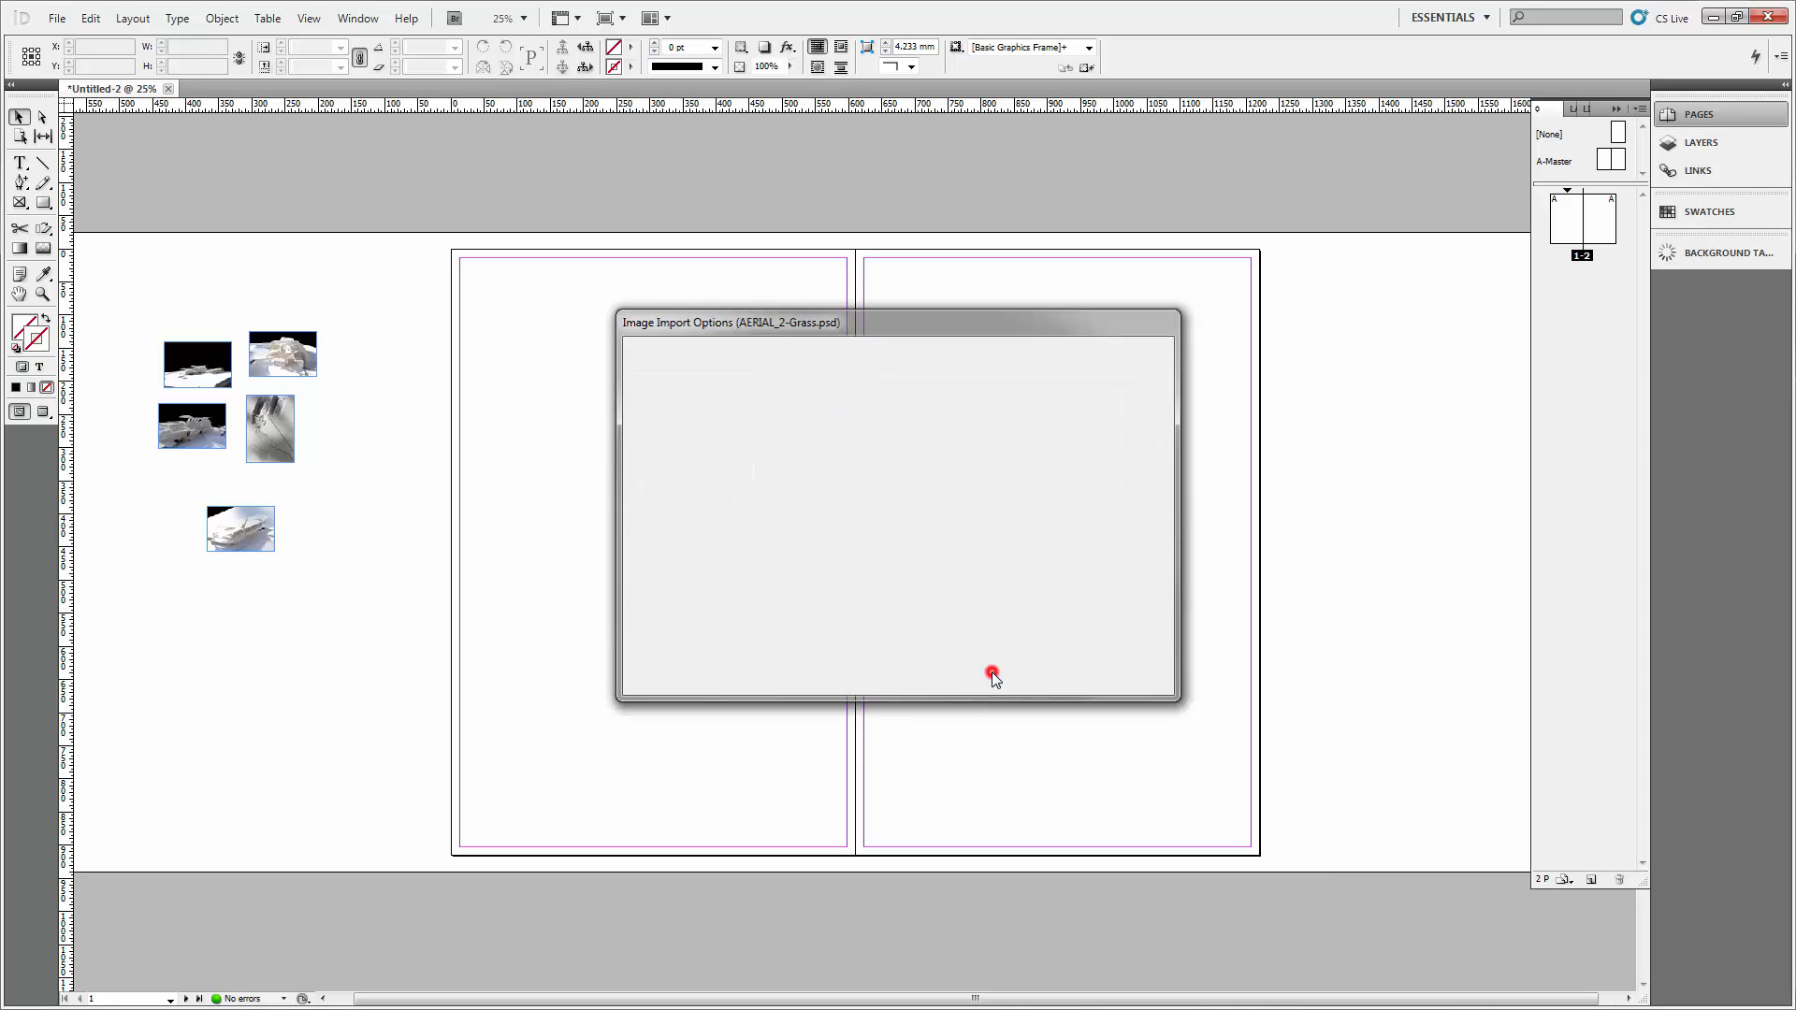
Place the aerial rendering on page 1, move it into the upper-left corner of the page margins, and deselect it.
click(443, 430)
click(553, 369)
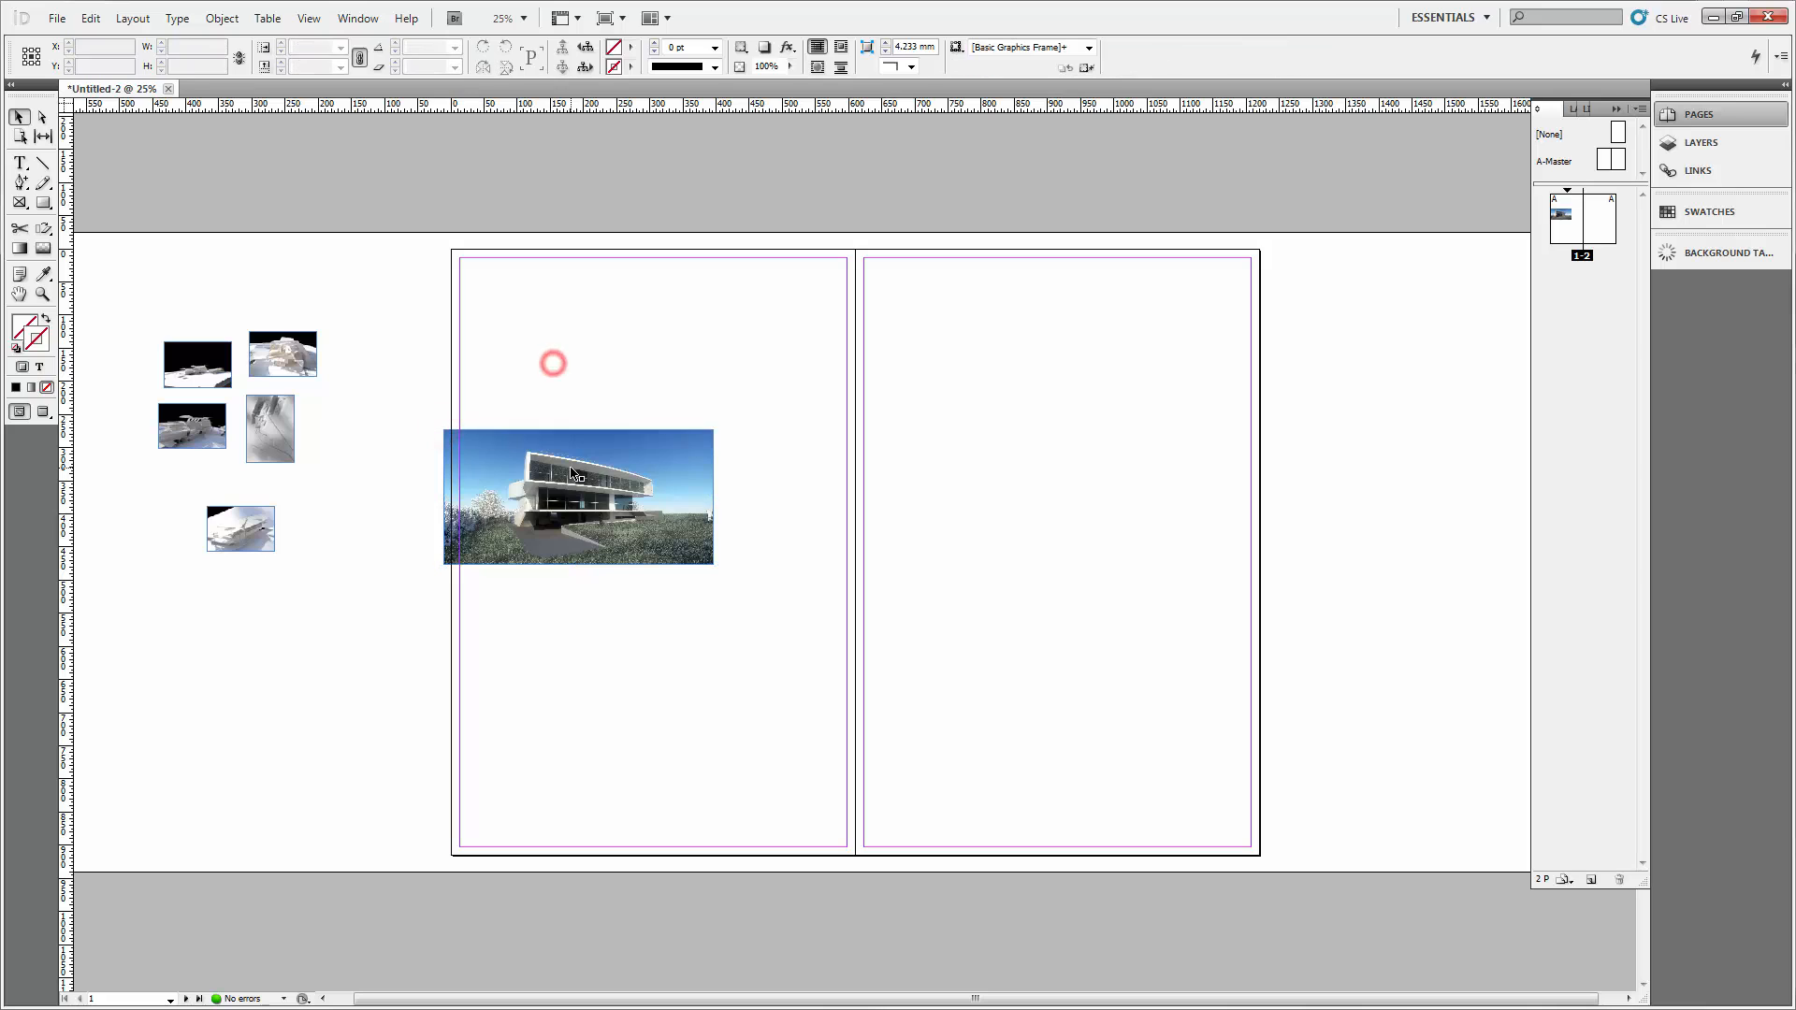
drag(509, 447, 531, 281)
click(617, 509)
click(856, 396)
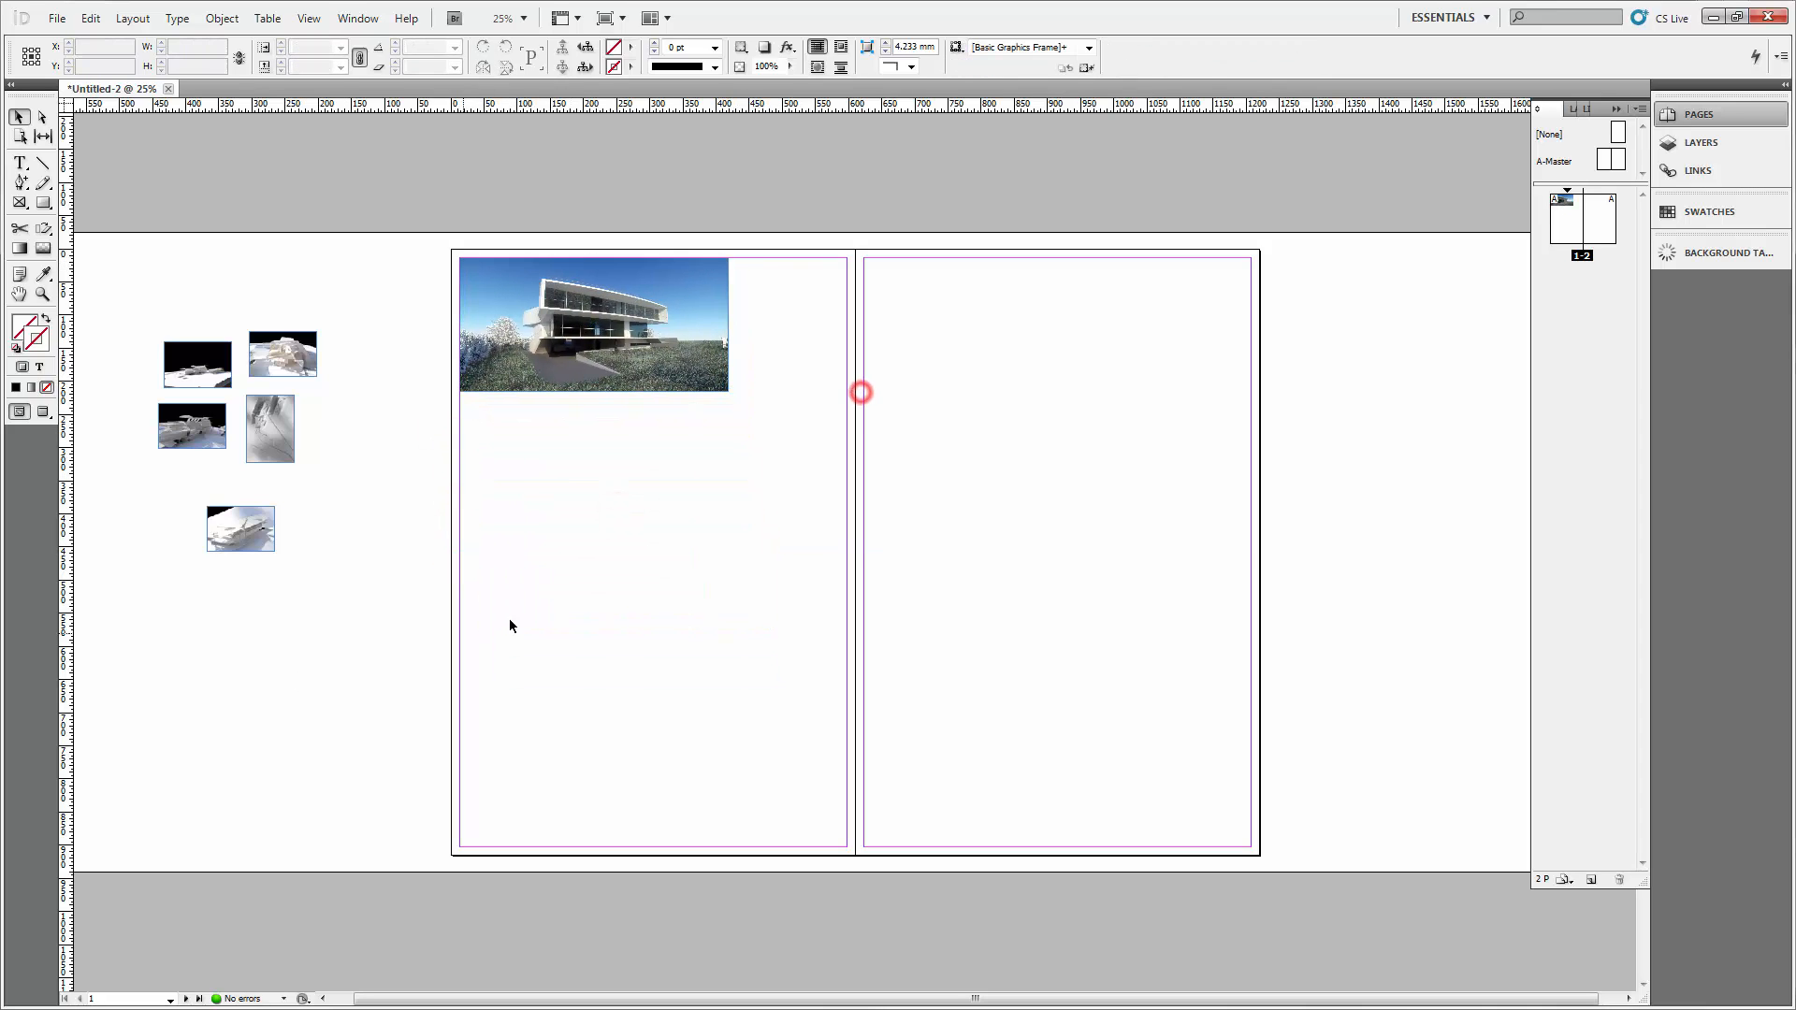
Start another Place command and open Ordos2010_SkewerDiagram from the project's IL folder.
key(ctrl+d)
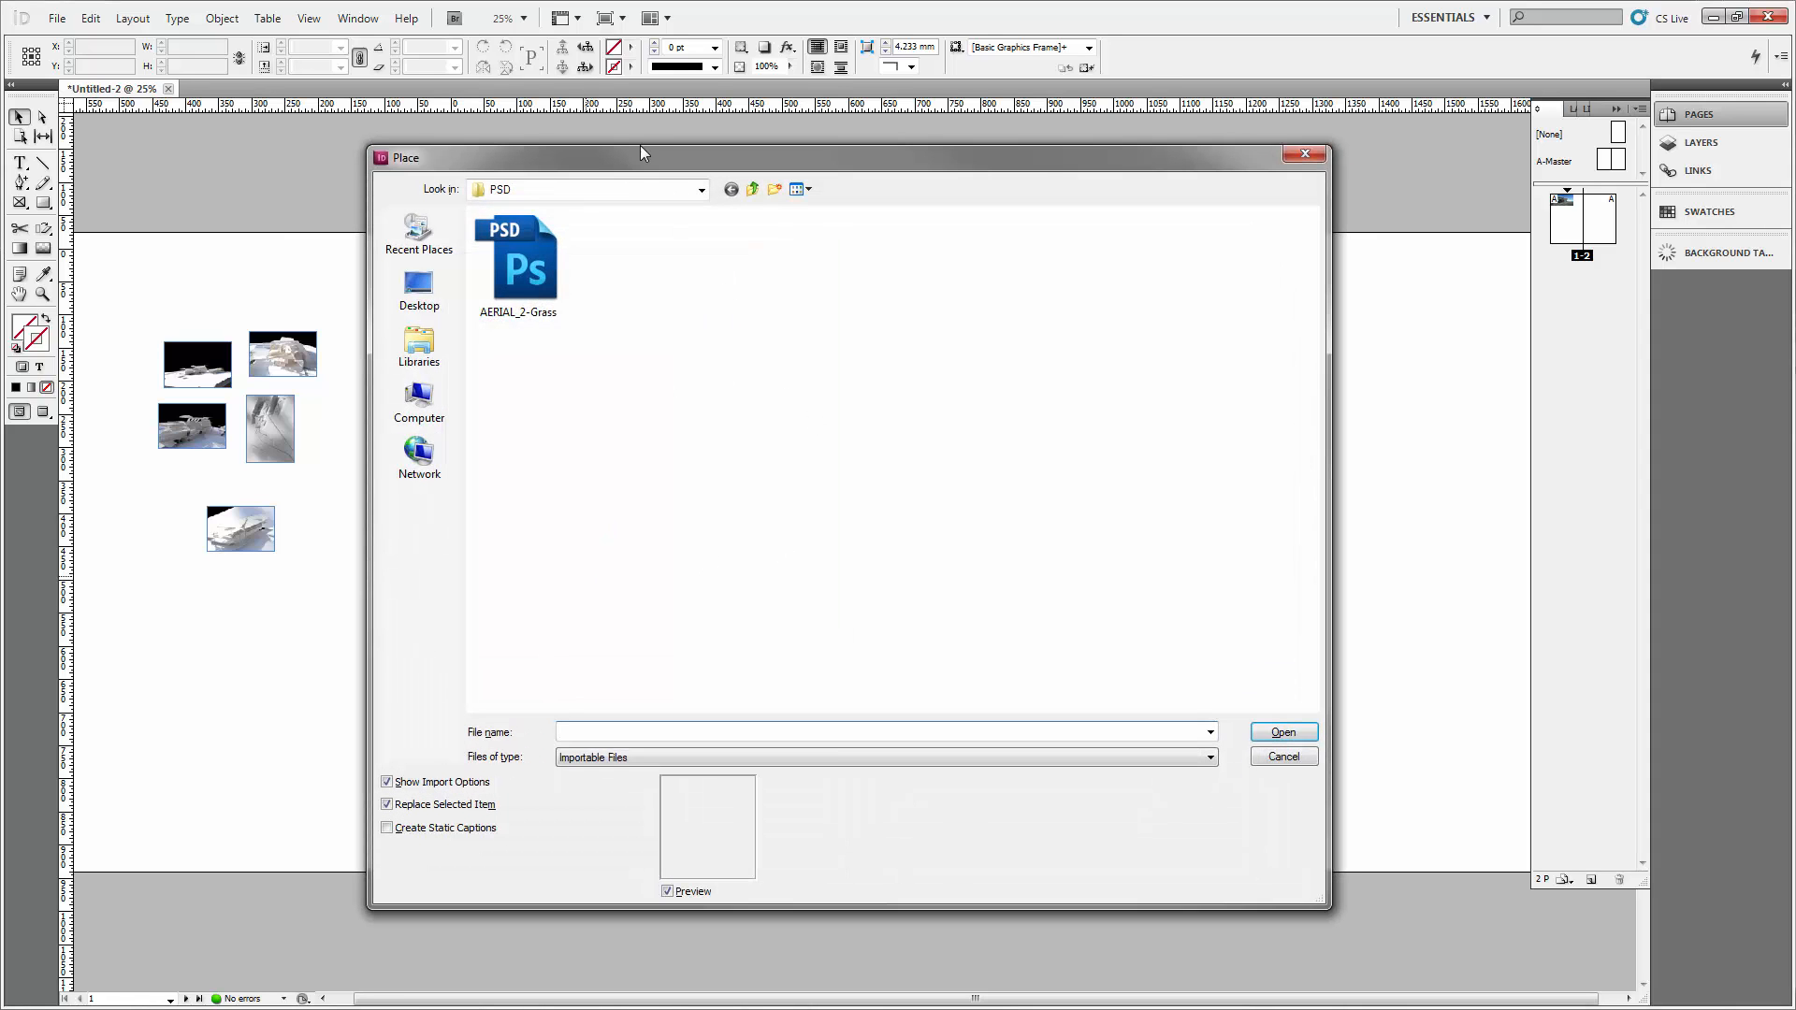
click(753, 189)
double_click(492, 238)
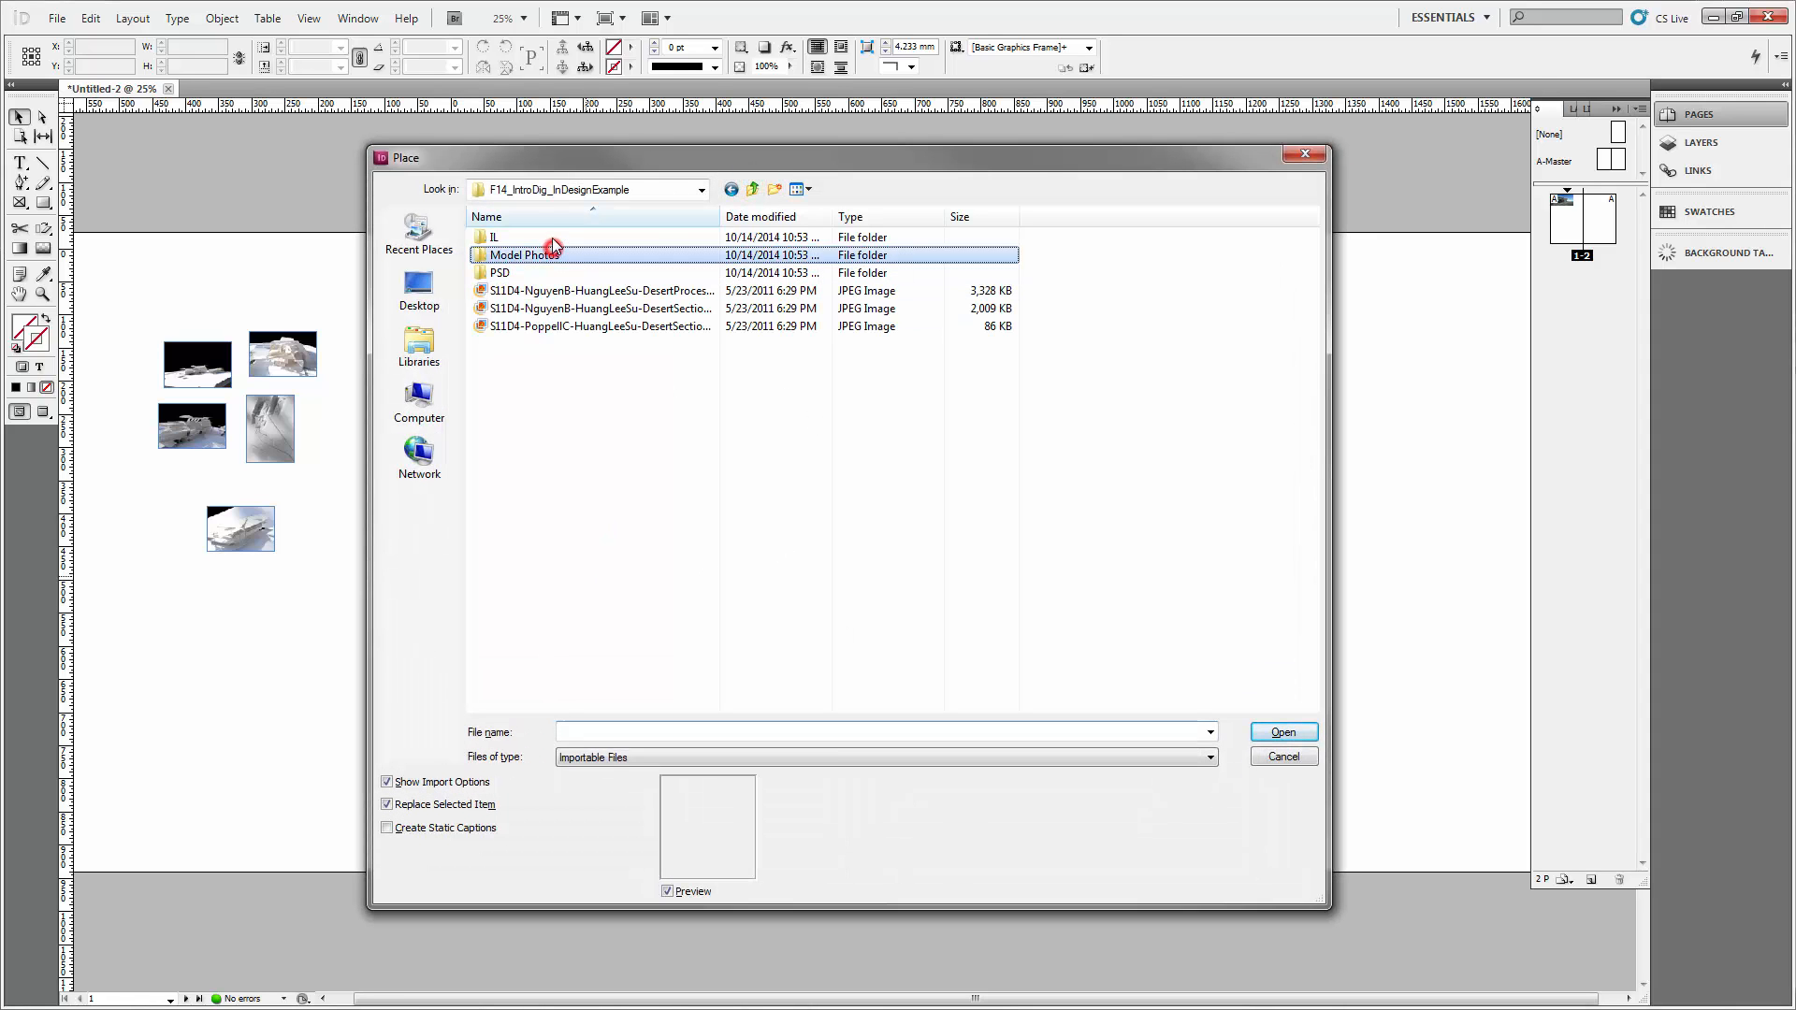
click(560, 240)
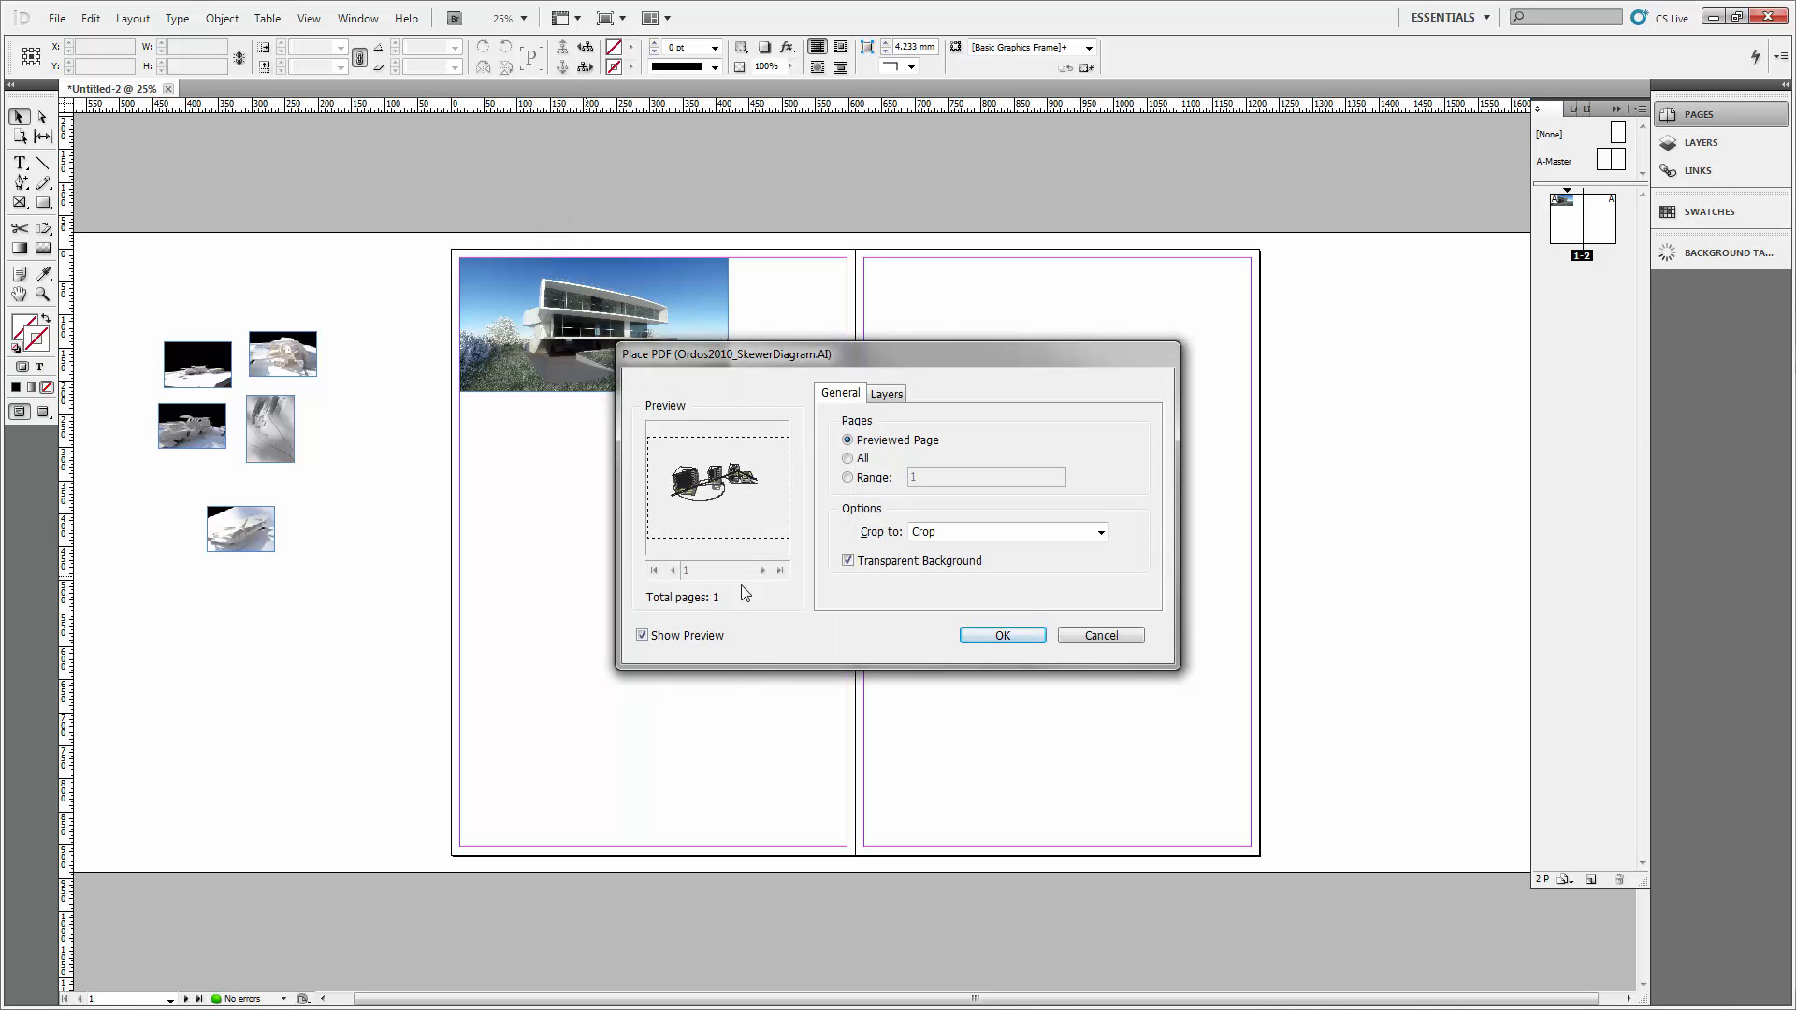
Review the skewer diagram's layer and general import options, and accept the previewed page with Crop and a transparent background.
click(887, 394)
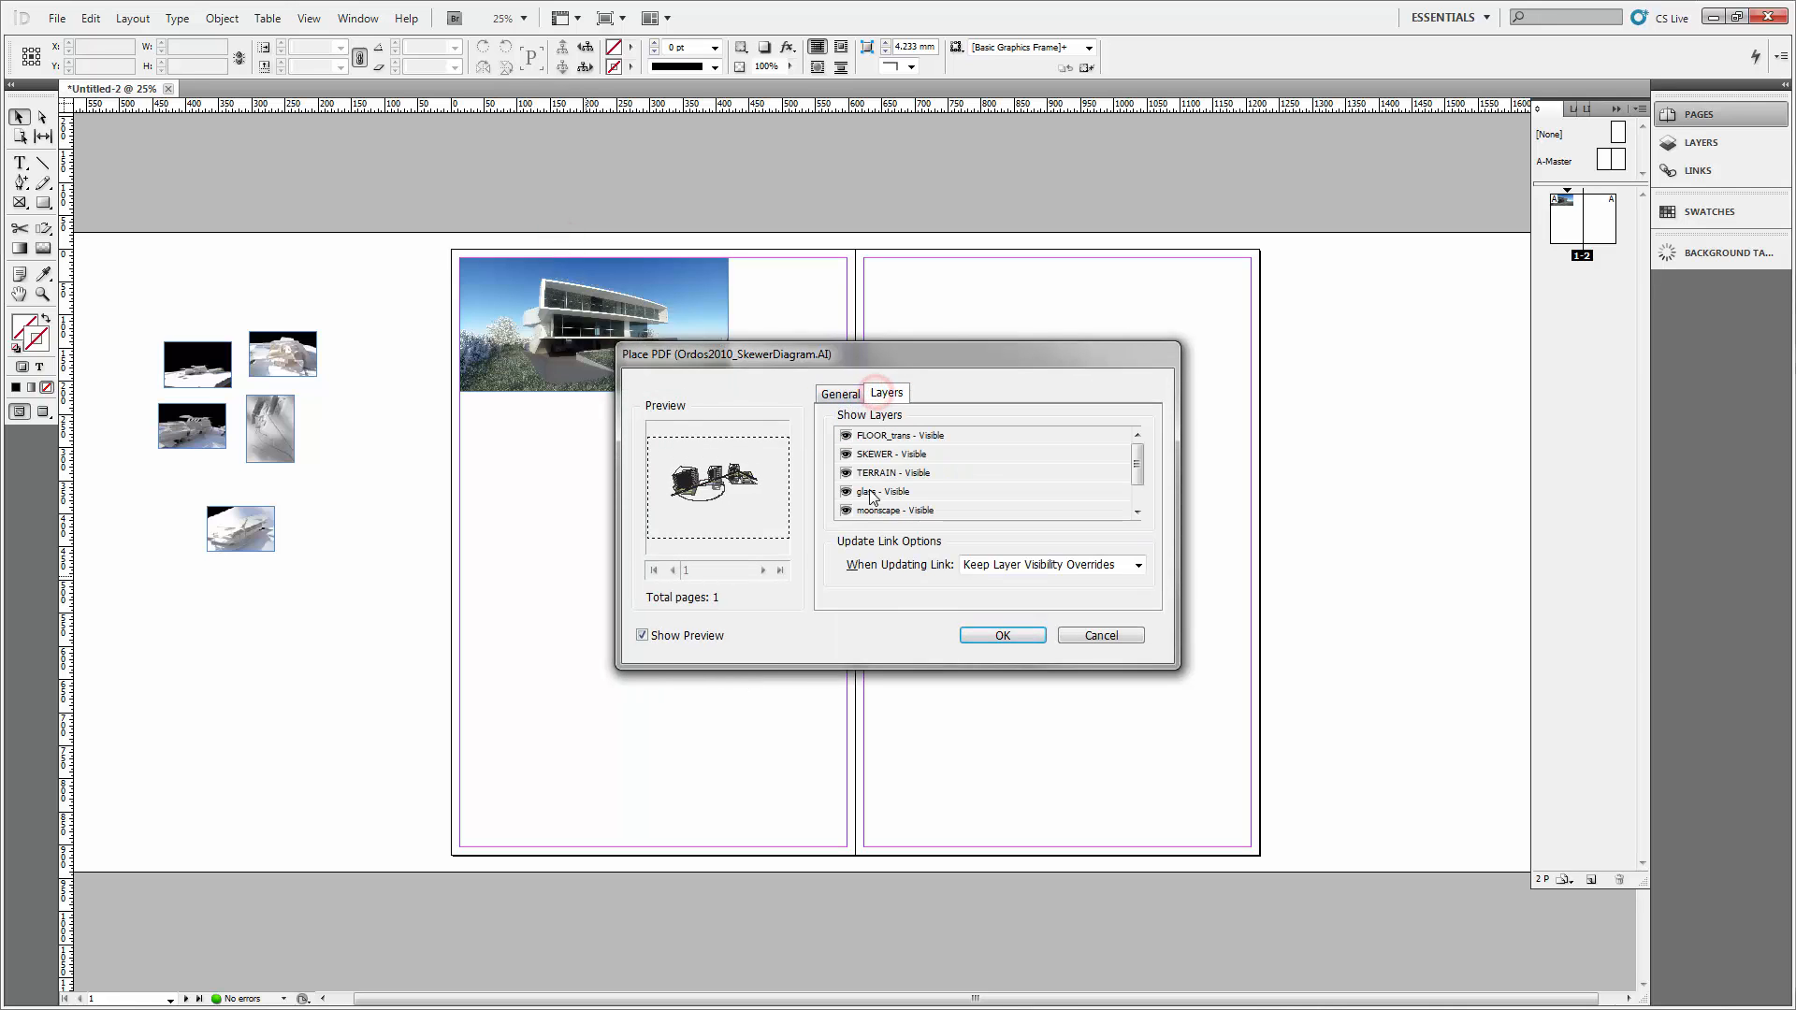
click(860, 397)
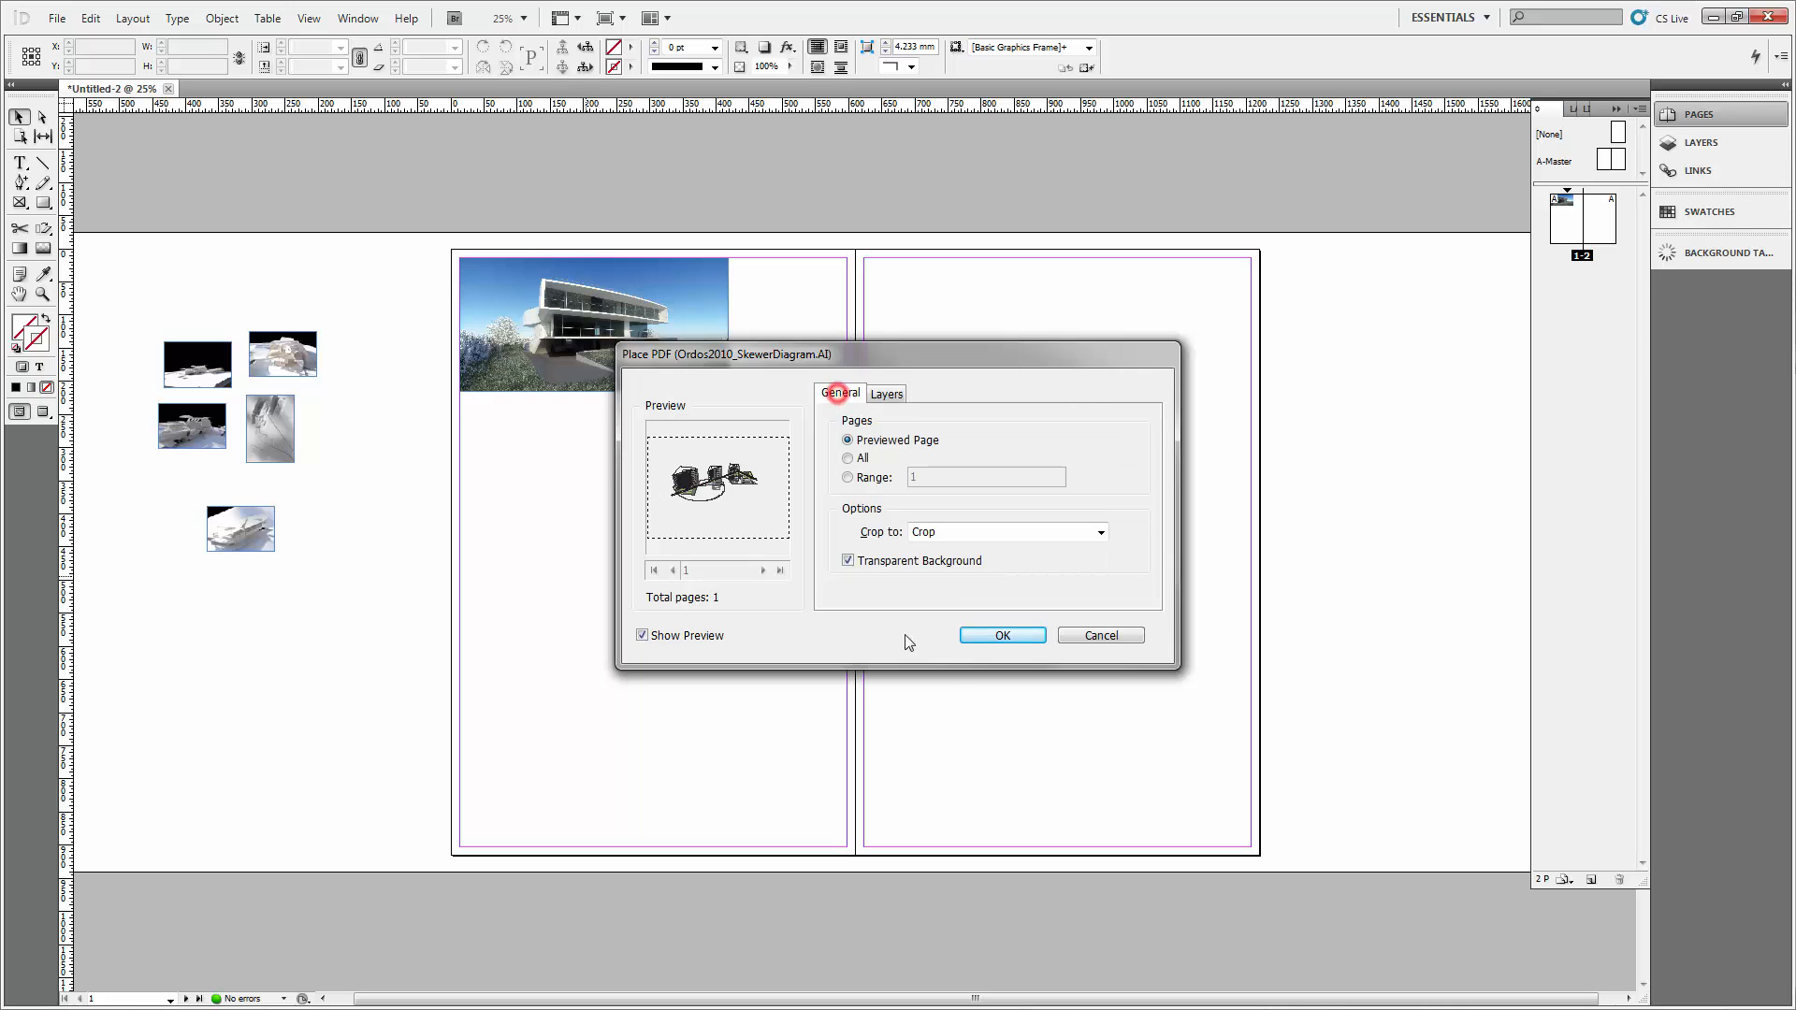
click(1002, 635)
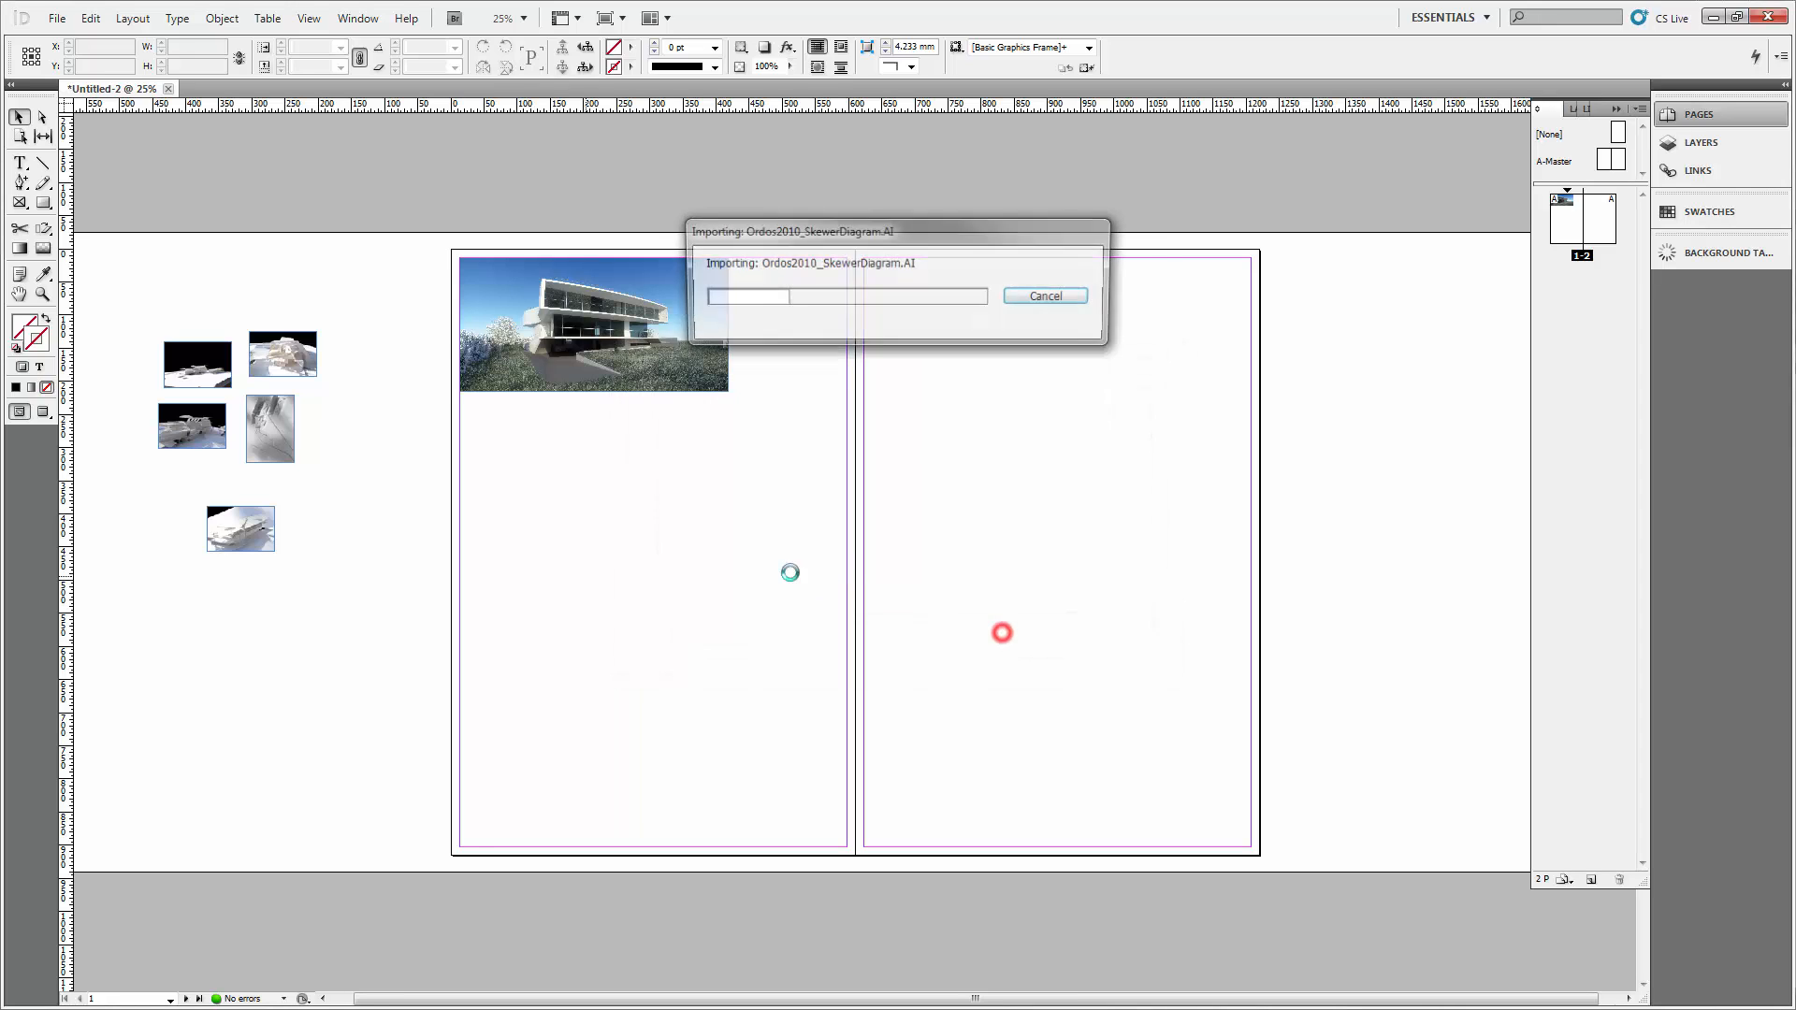
Place the skewer diagram on page 2, move it down to the lower part of the page, and deselect it.
click(917, 479)
click(1141, 409)
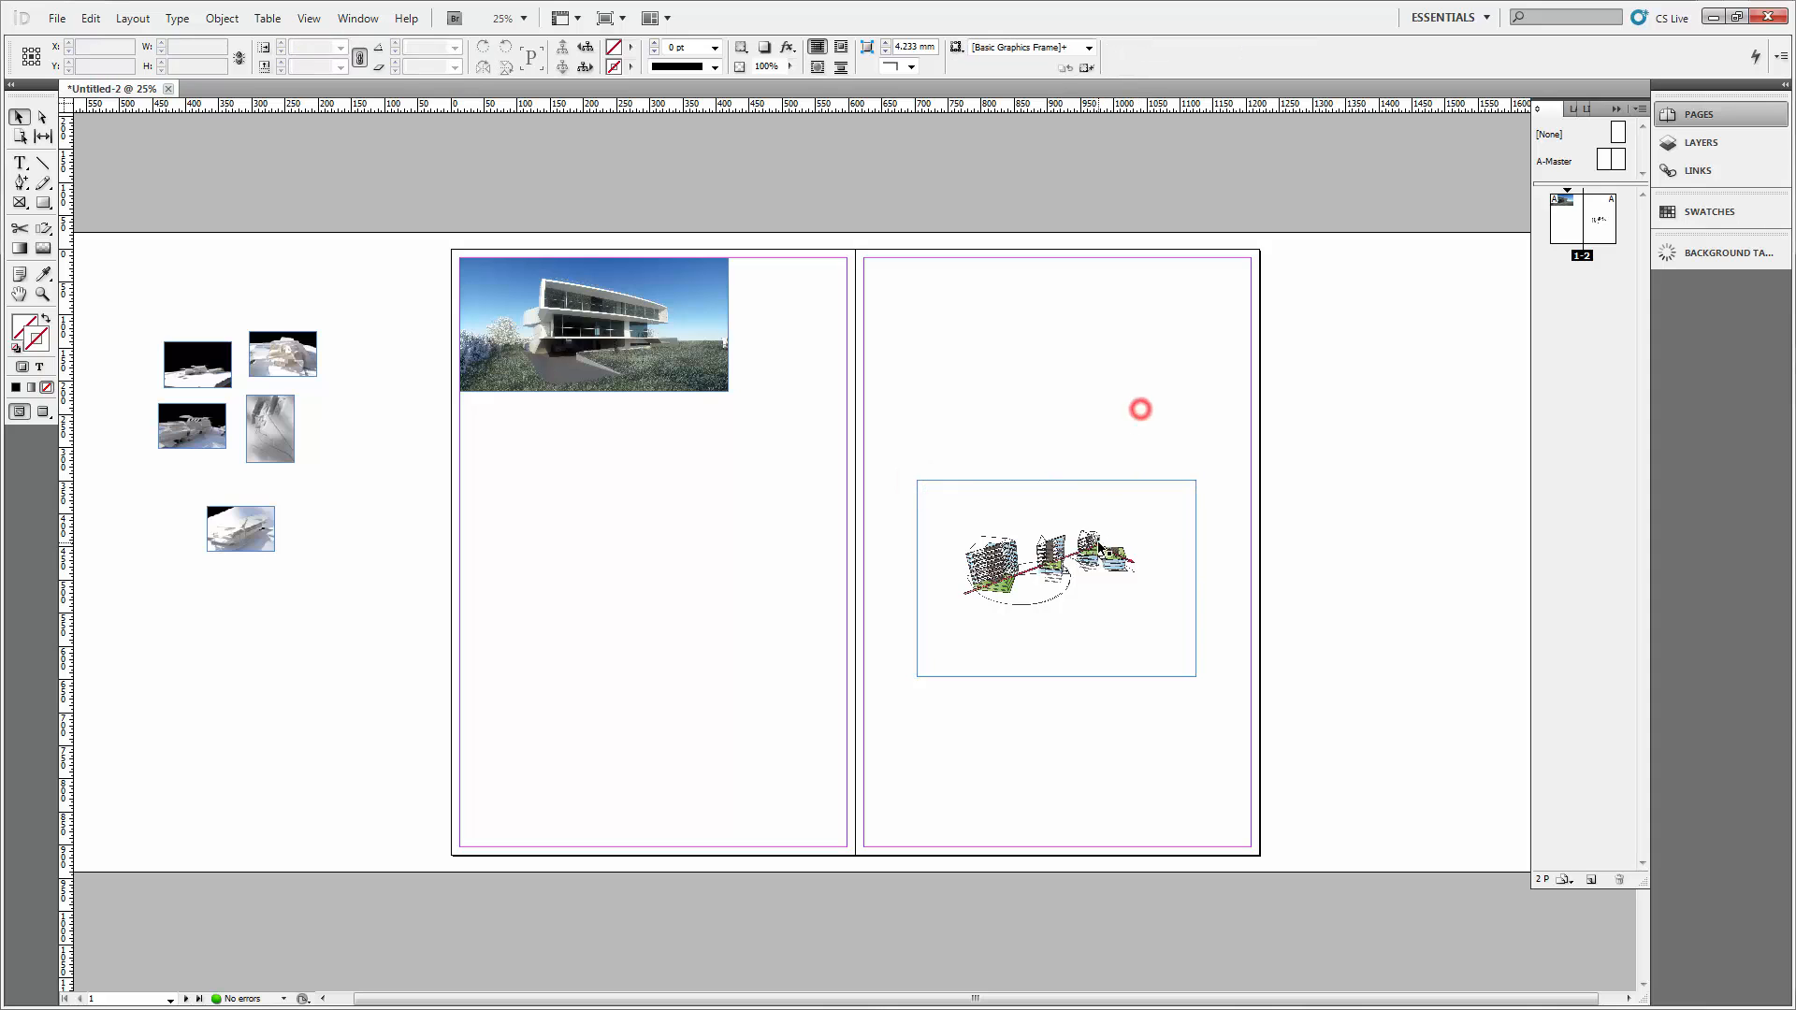
drag(1089, 567, 1117, 697)
click(1068, 491)
click(568, 647)
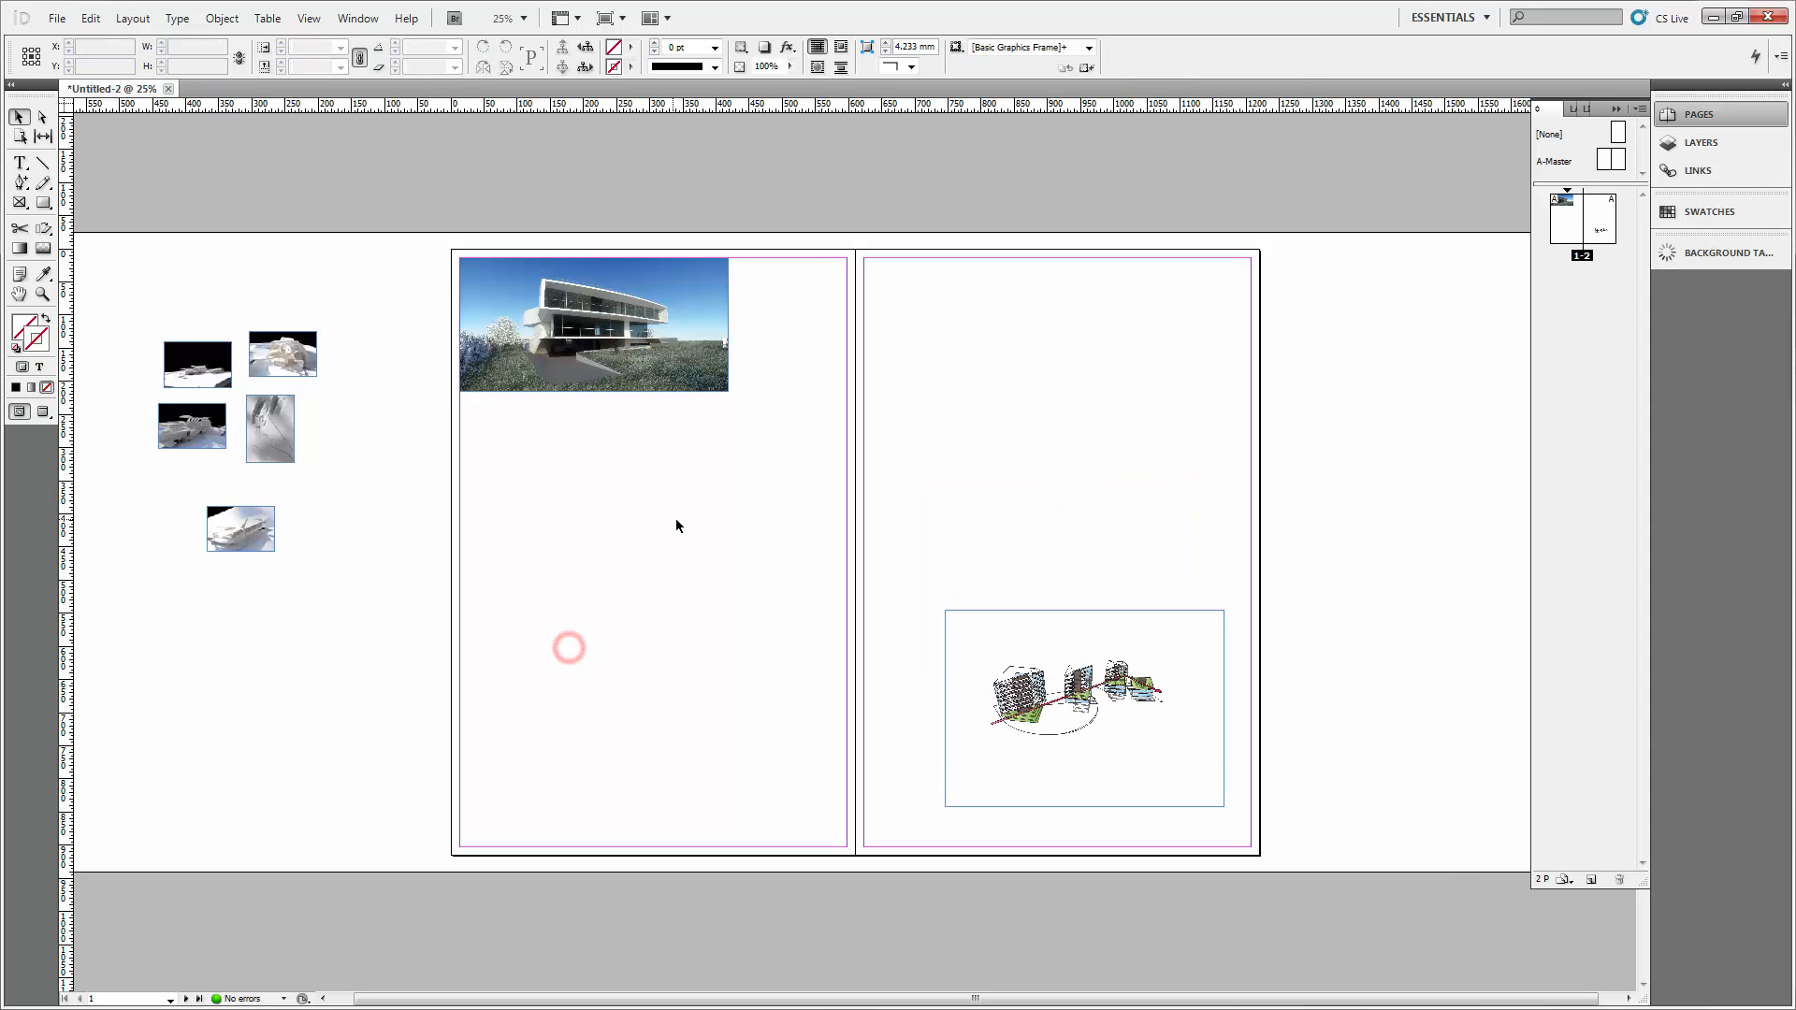
key(ctrl+d)
click(751, 189)
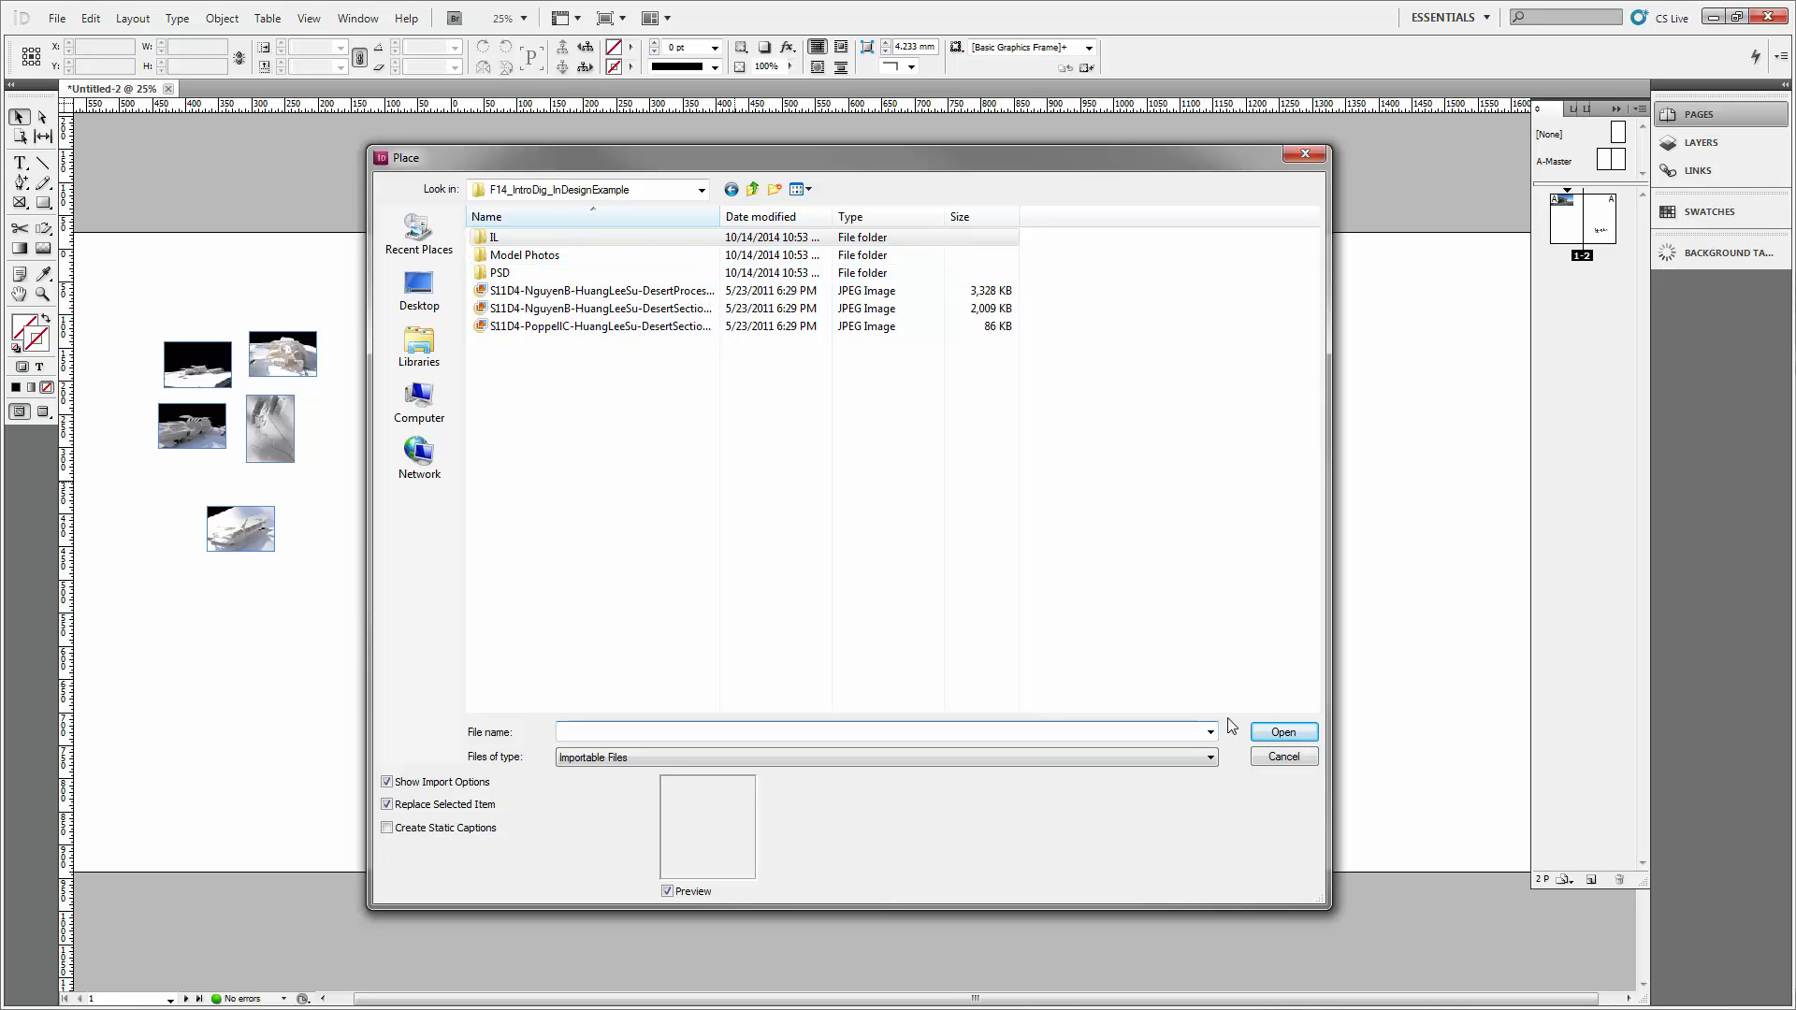
click(1270, 754)
click(414, 586)
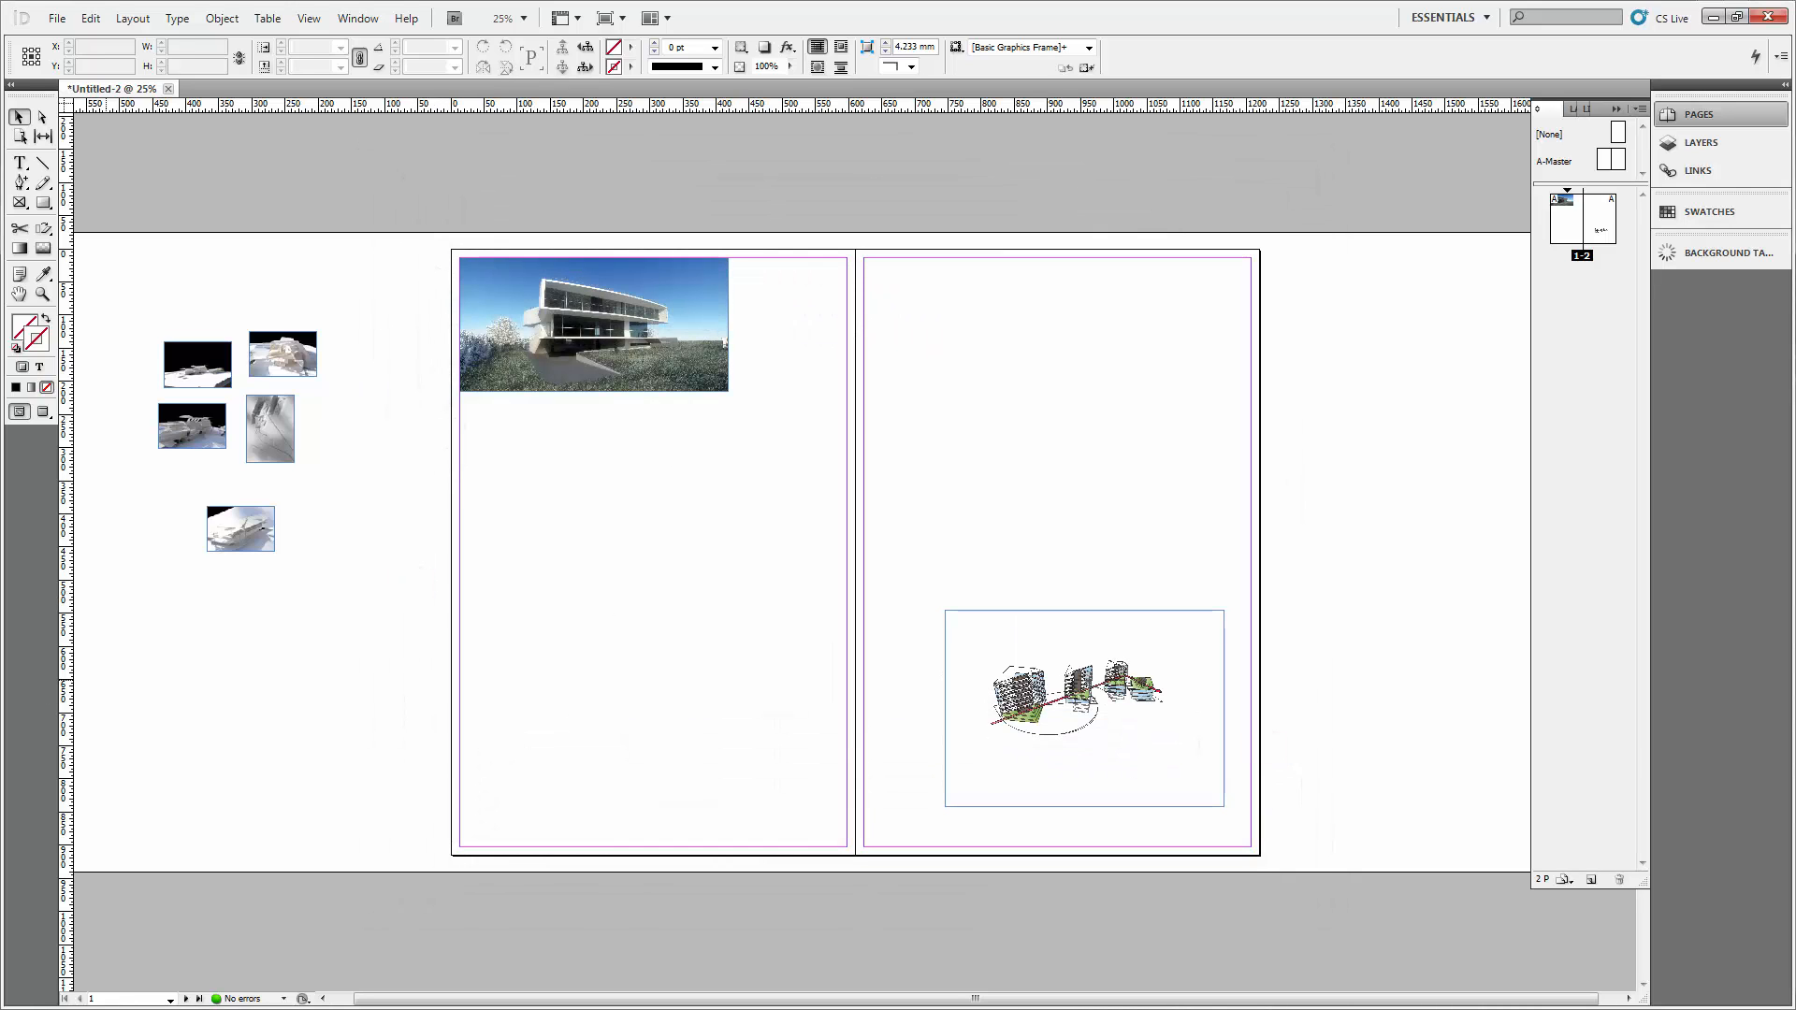
Switch to Windows Explorer, select the three JPEG images in the F14_IntroDig_InDesignExample folder, and bring them into the InDesign document for placing.
key(alt+Tab)
drag(1305, 334, 597, 328)
click(548, 617)
drag(1006, 599, 646, 478)
click(872, 320)
click(1029, 616)
drag(1058, 597, 707, 479)
drag(830, 304, 805, 346)
key(alt+Tab)
drag(817, 477, 1370, 337)
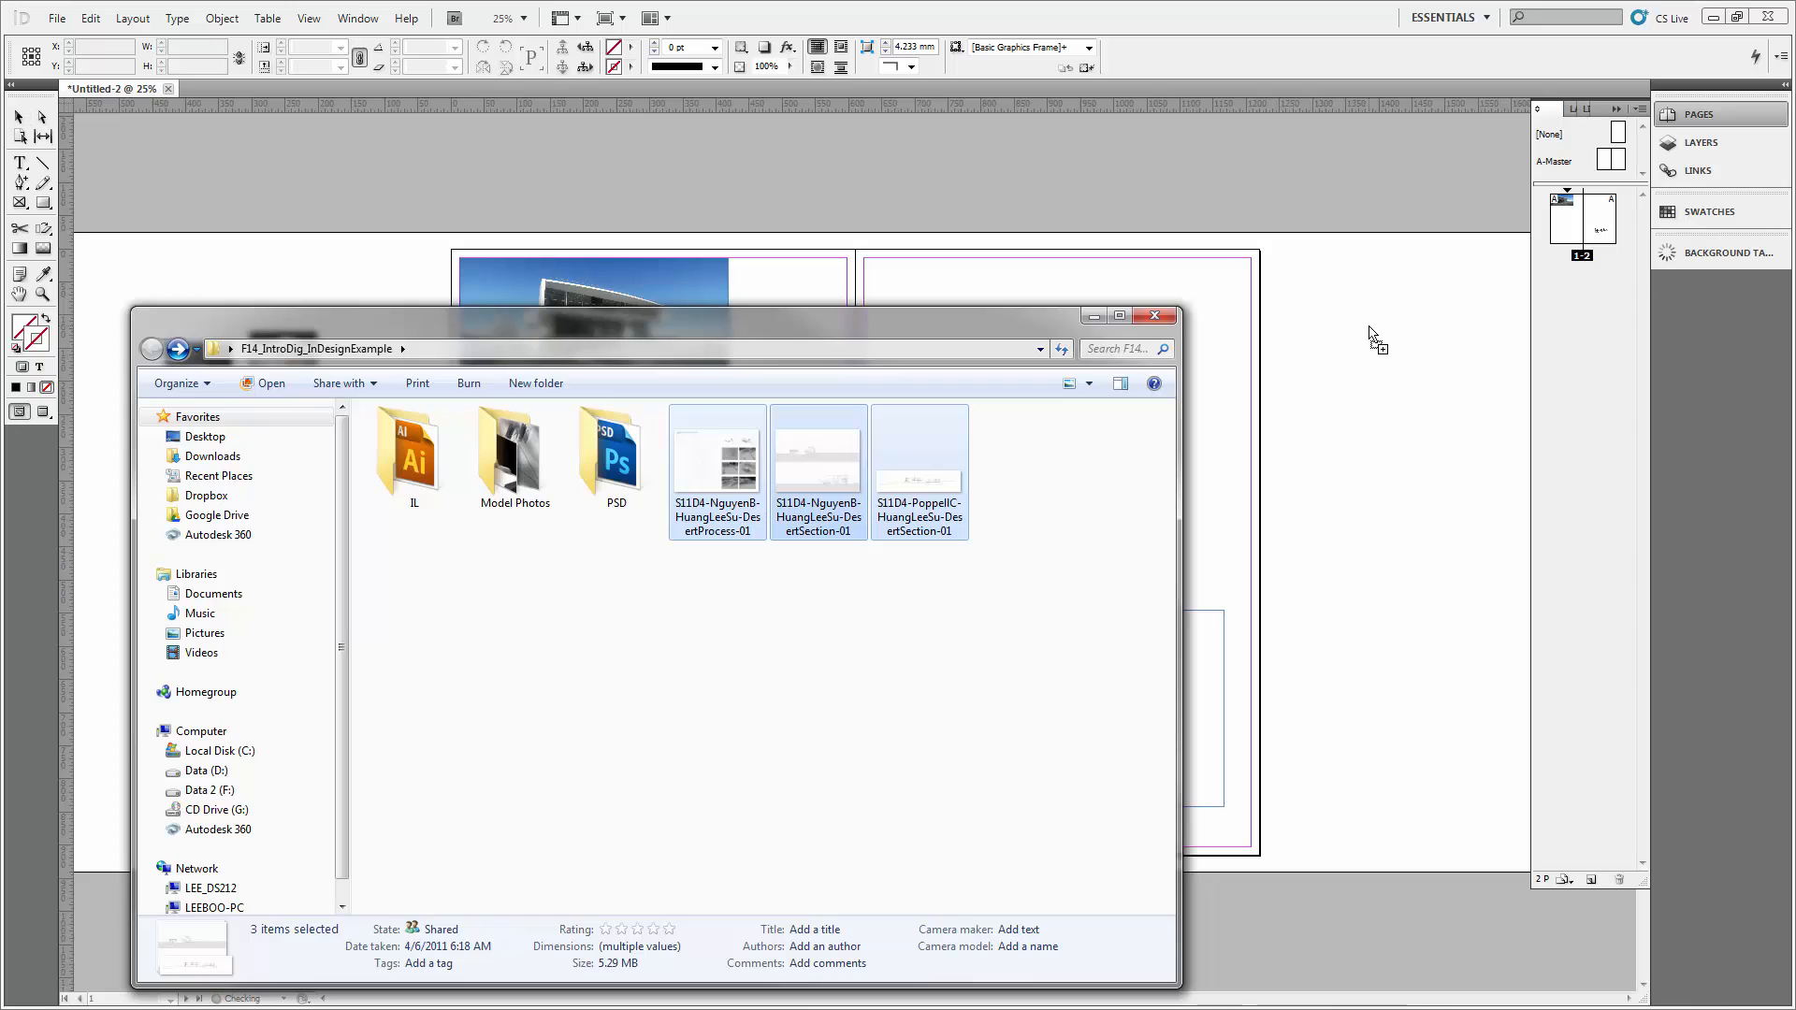
Place the three loaded images at full size one below another on the pasteboard beside page 2, and deselect them.
click(1339, 281)
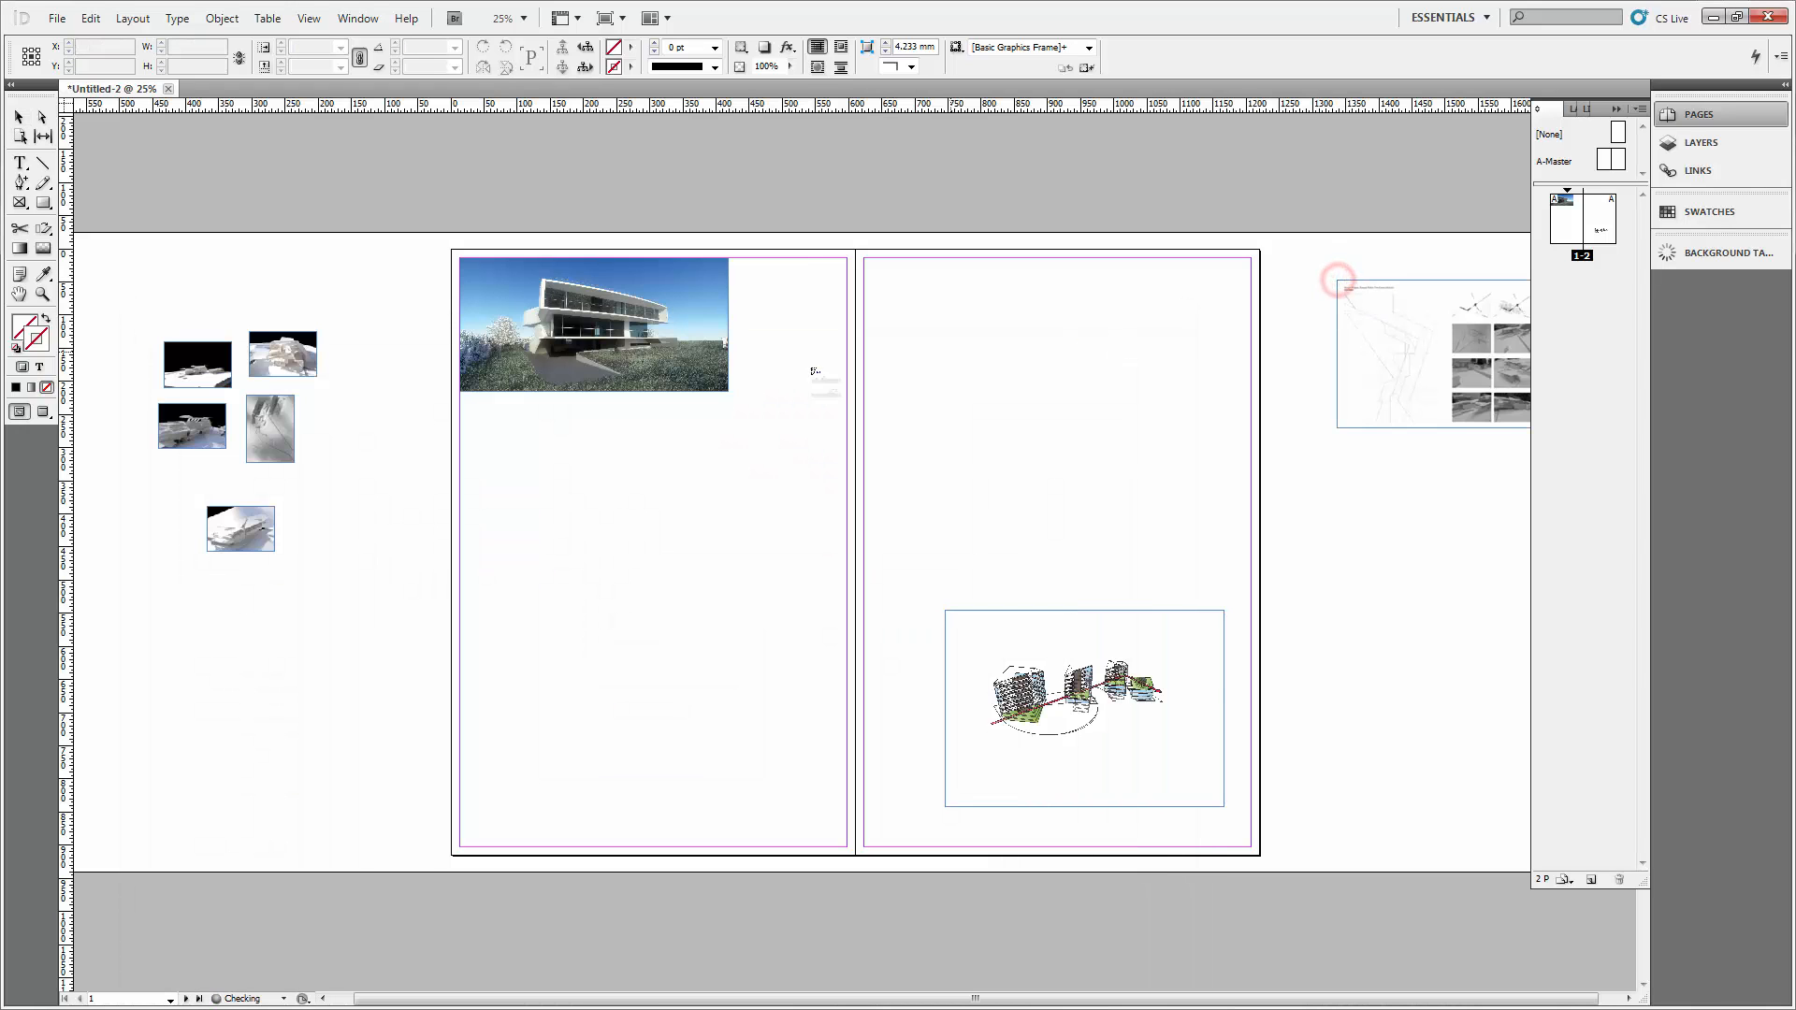
click(1354, 455)
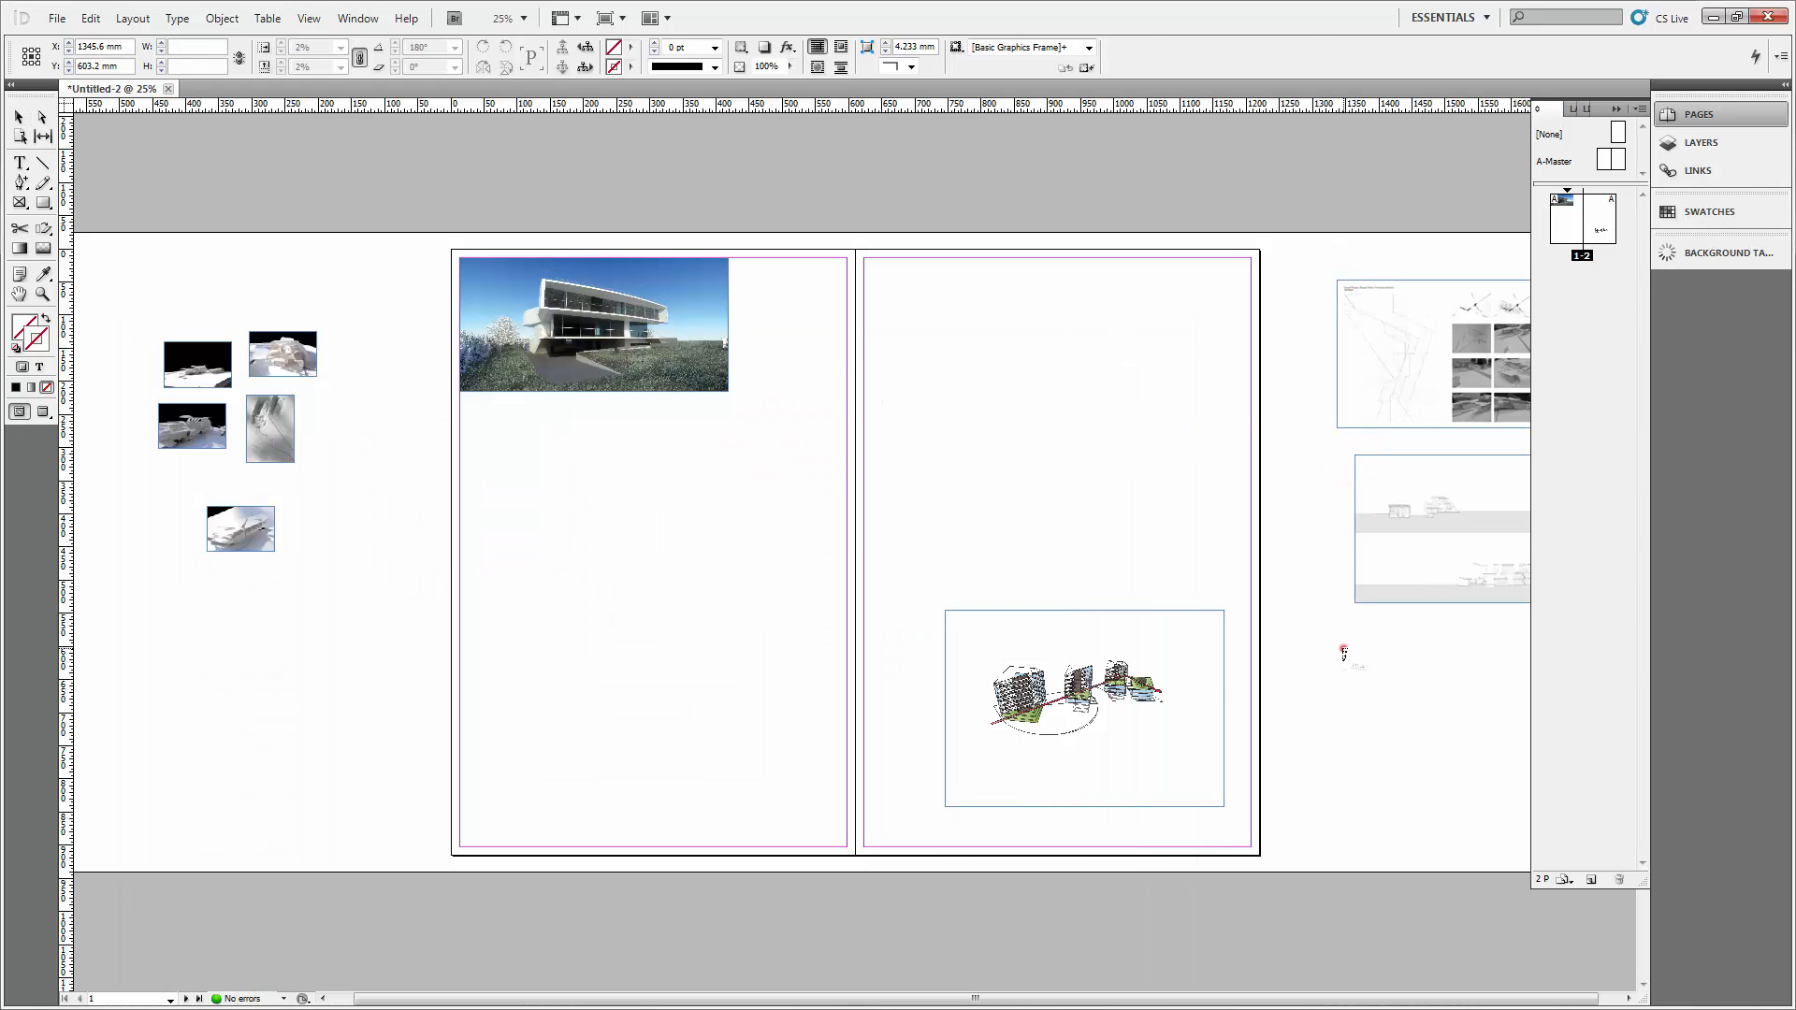
click(1342, 648)
click(1279, 477)
click(1417, 716)
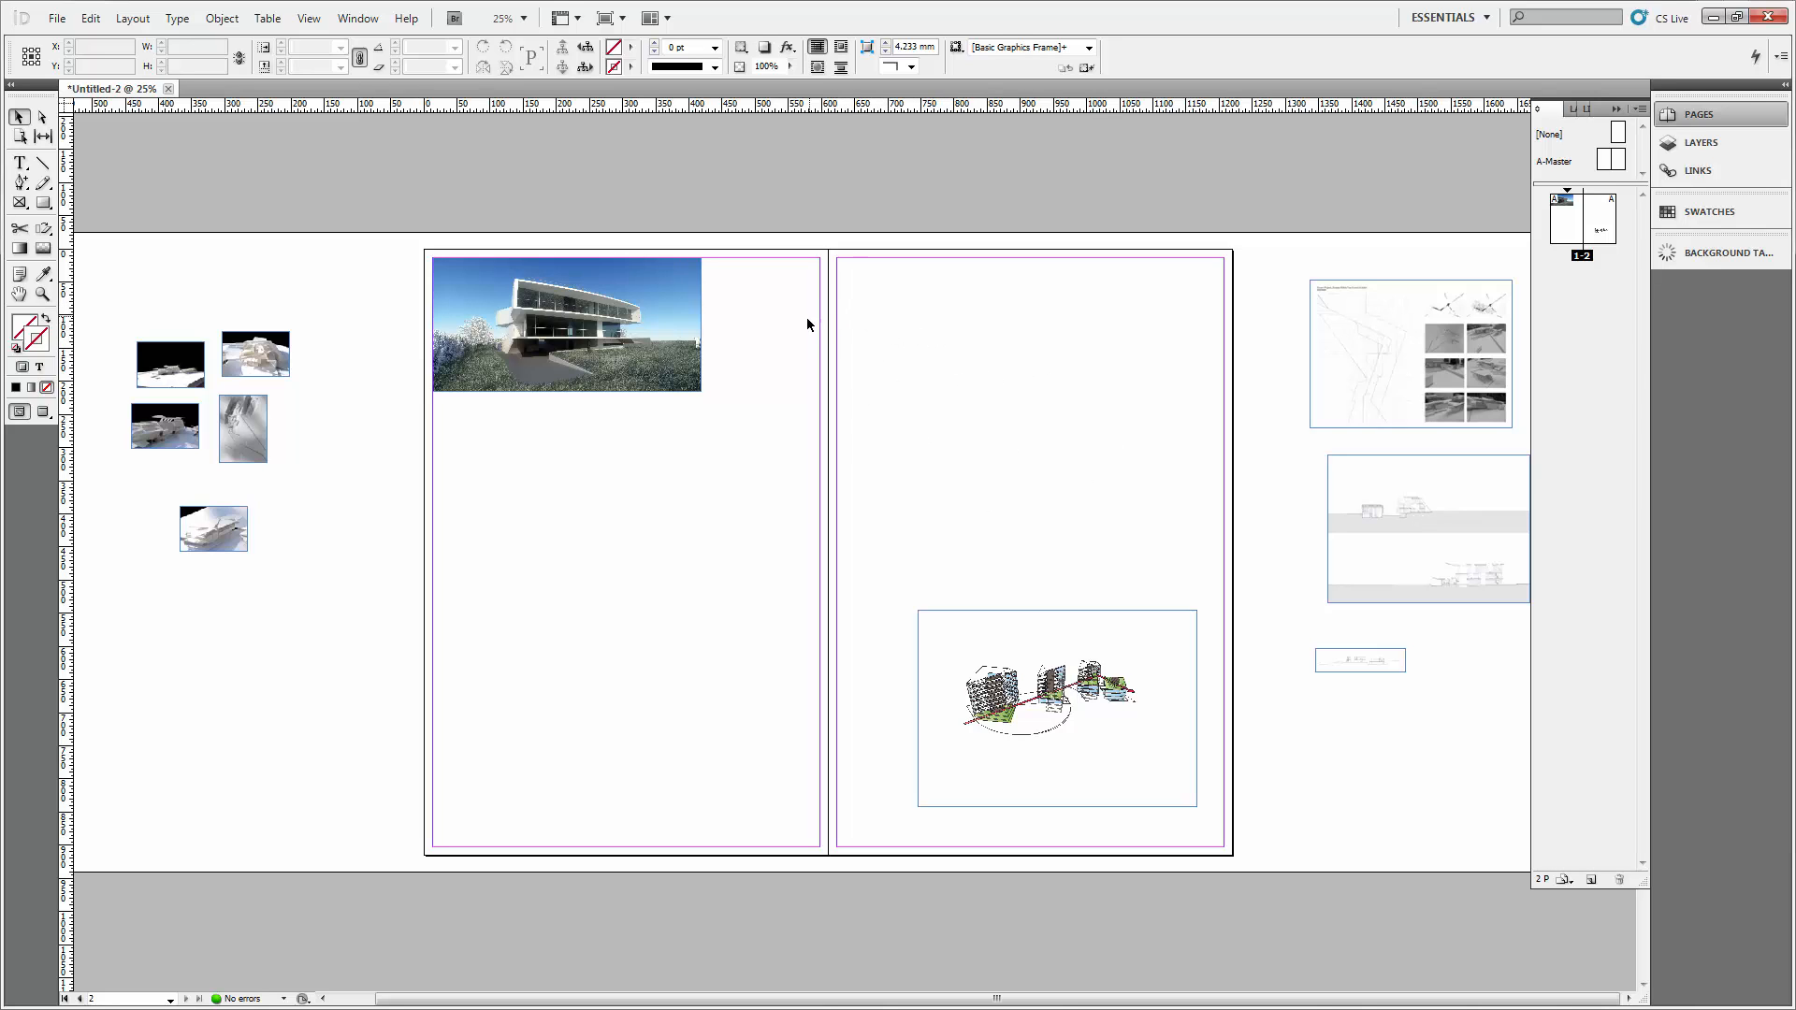
Move the DesertProcess image from the pasteboard onto the upper part of page 2, and deselect it.
click(1380, 328)
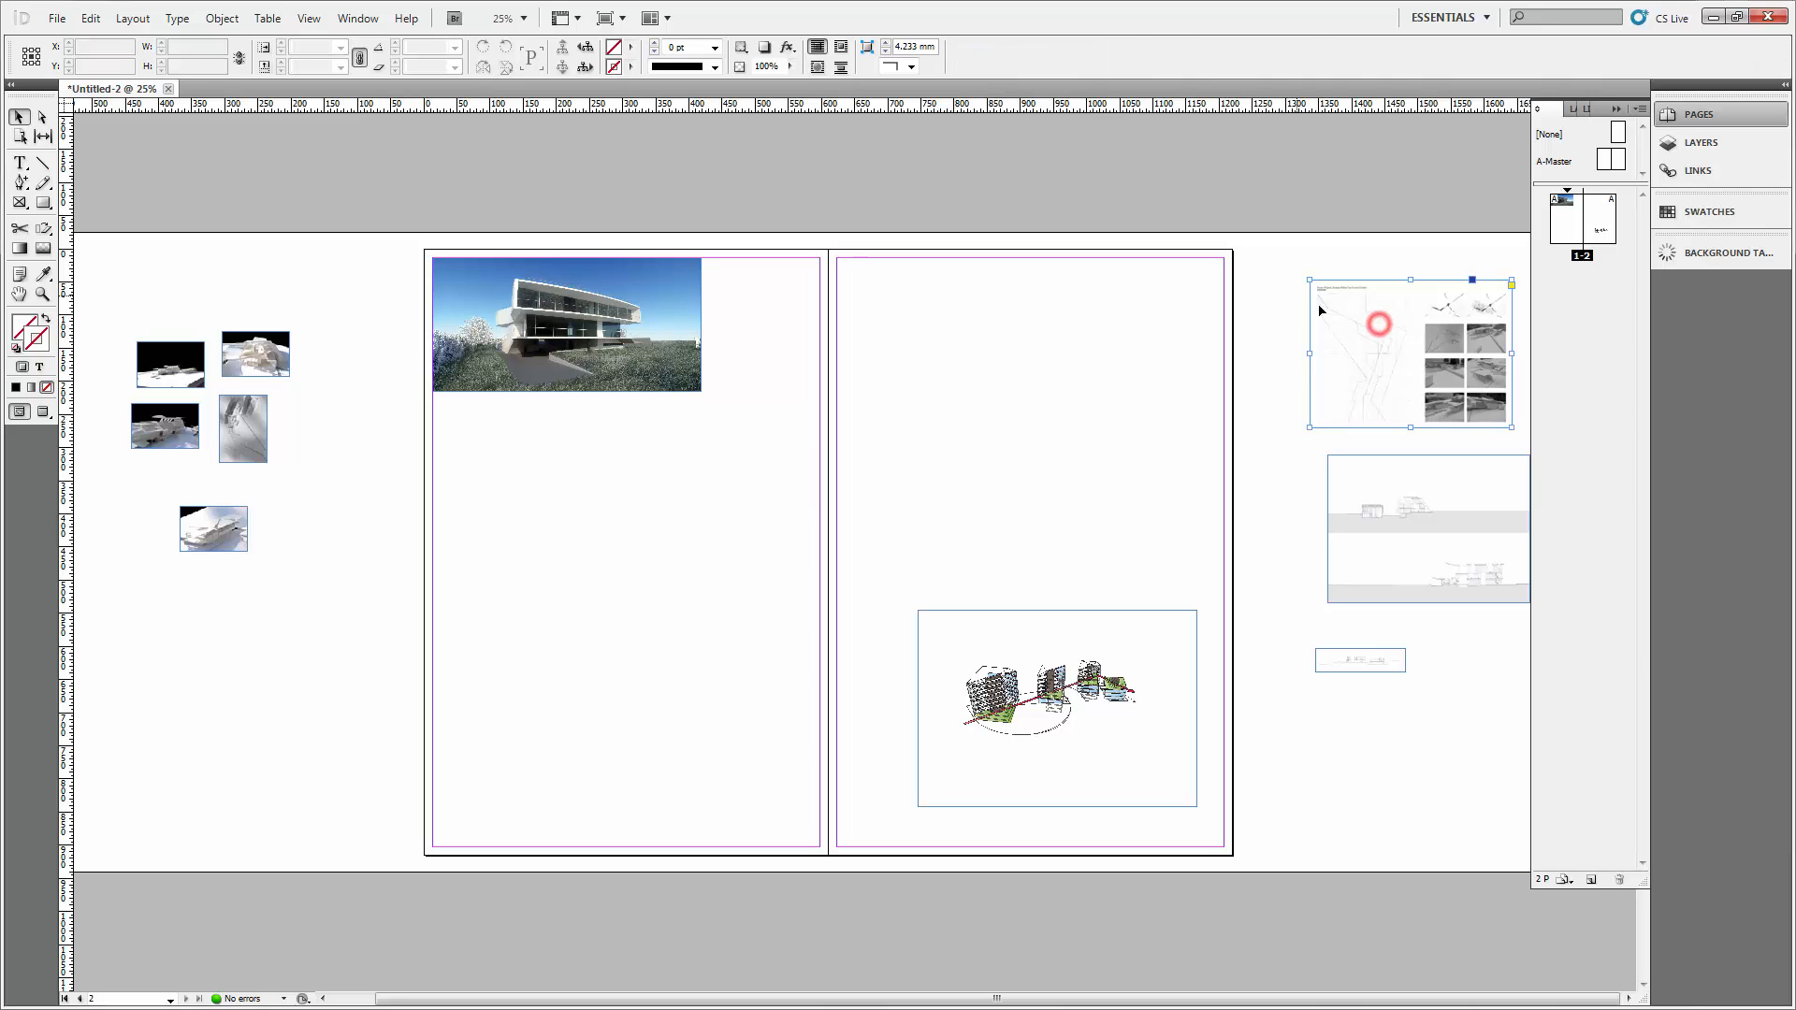
drag(1342, 328, 967, 365)
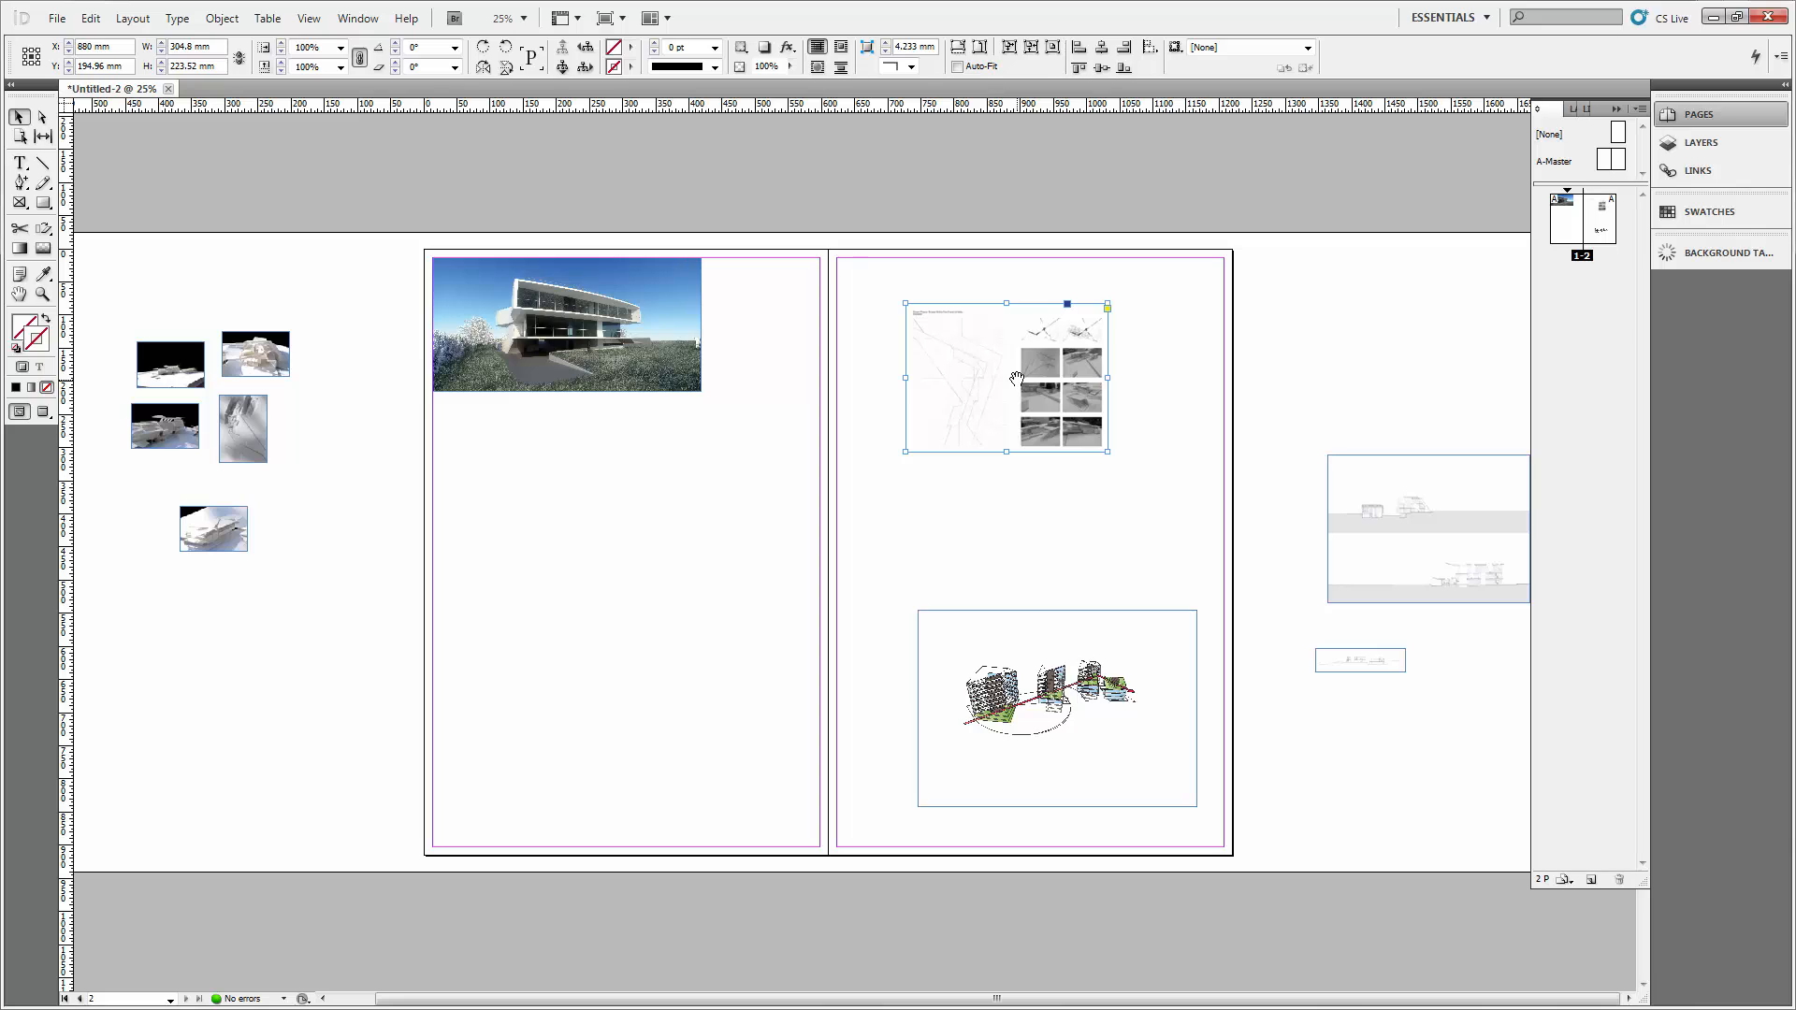
key(alt)
key(ctrl+d)
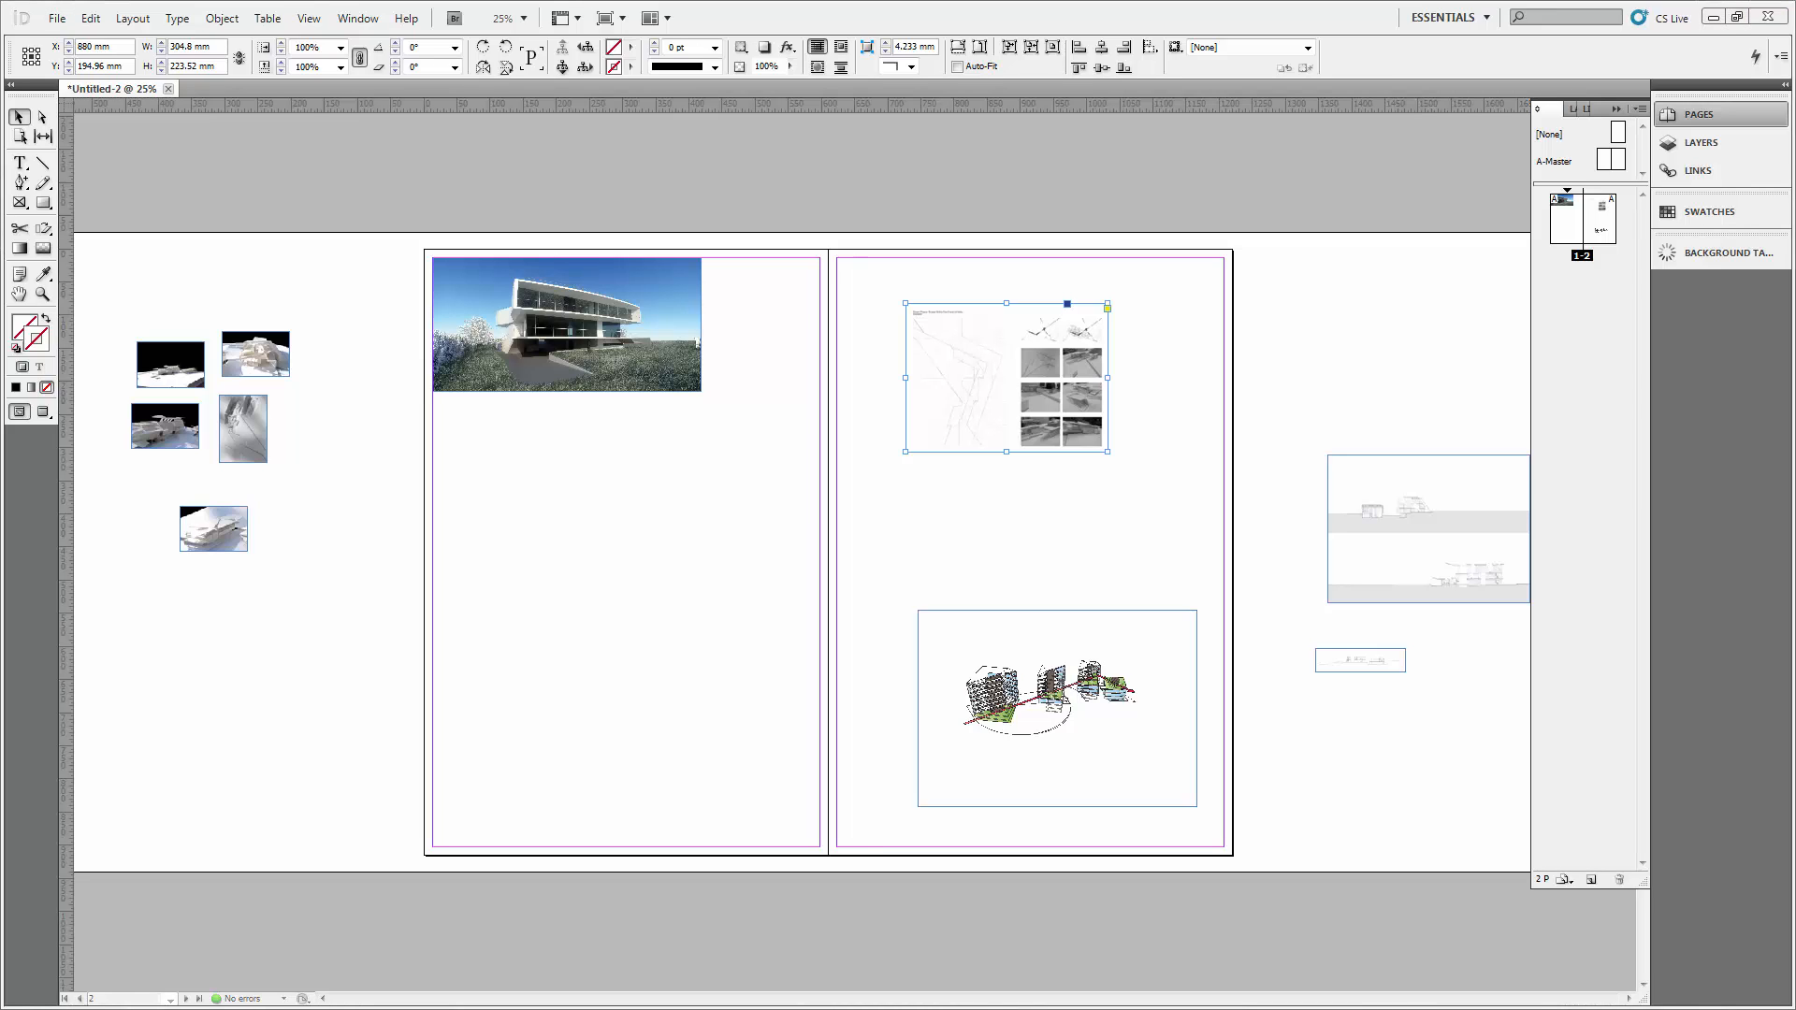
click(901, 637)
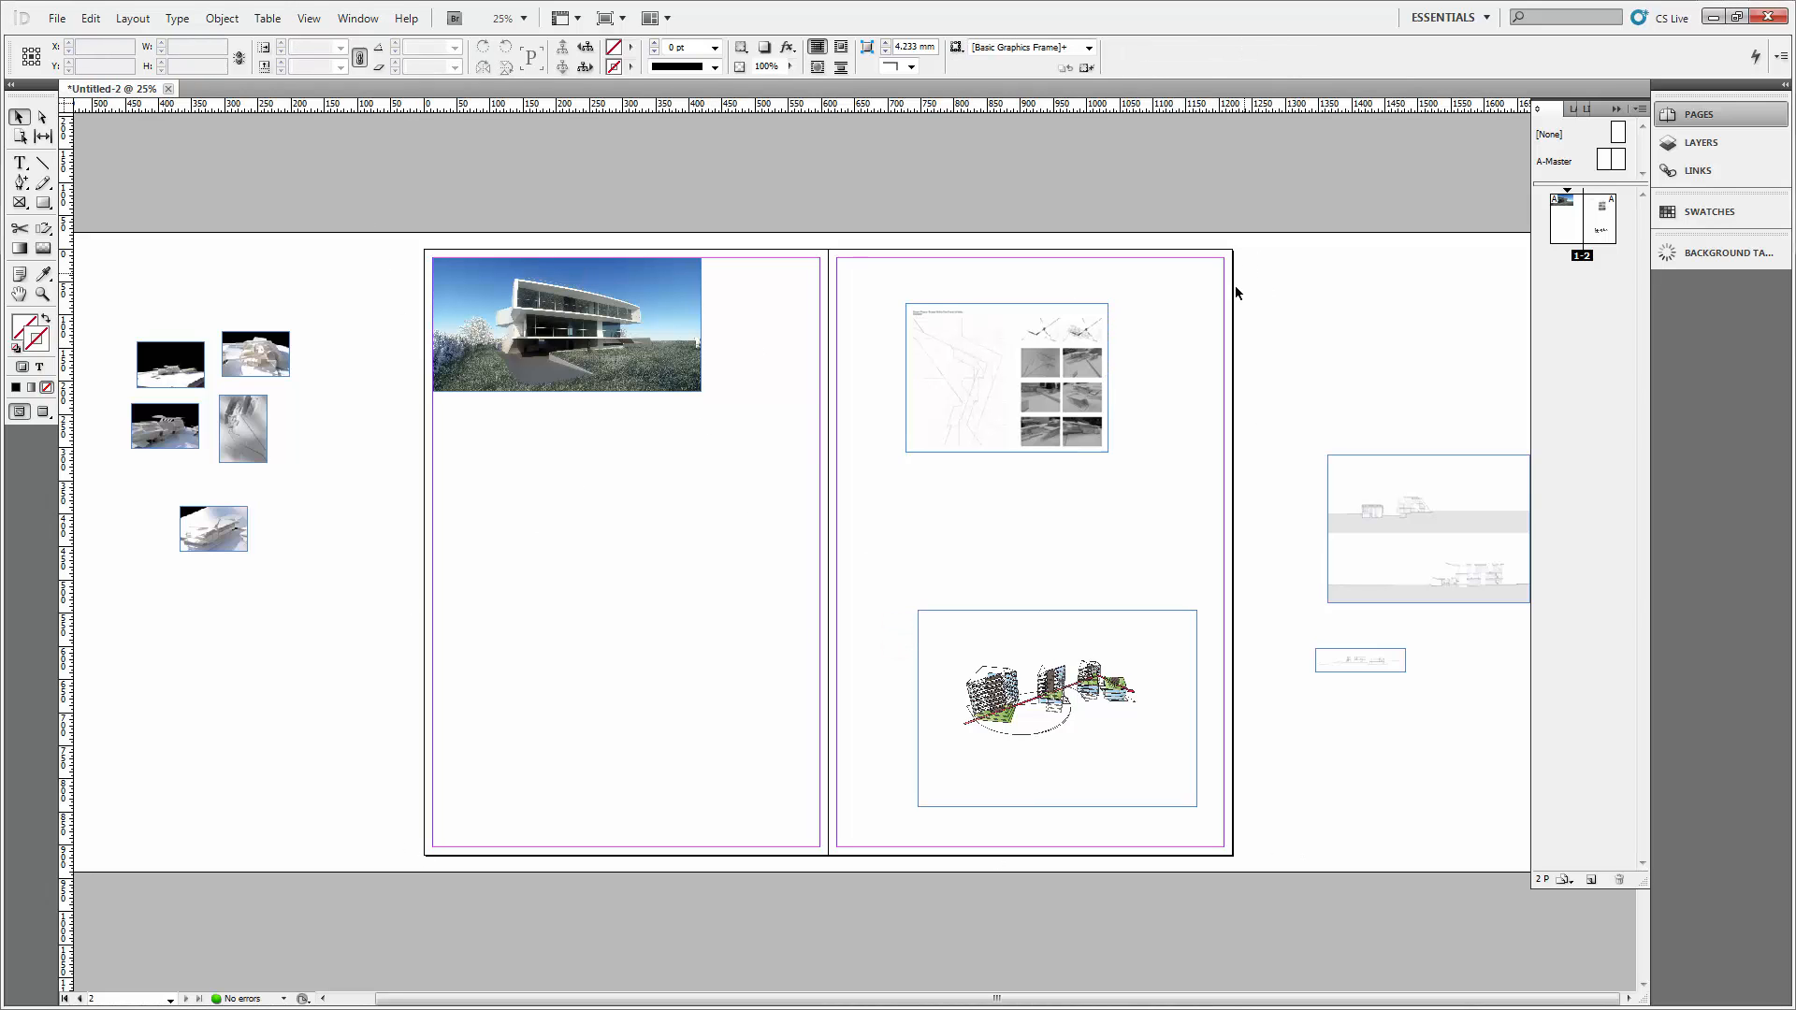
Shift the DesertProcess image slightly on page 2 to about X 856 mm, Y 201 mm, and deselect it.
key(ctrl+0)
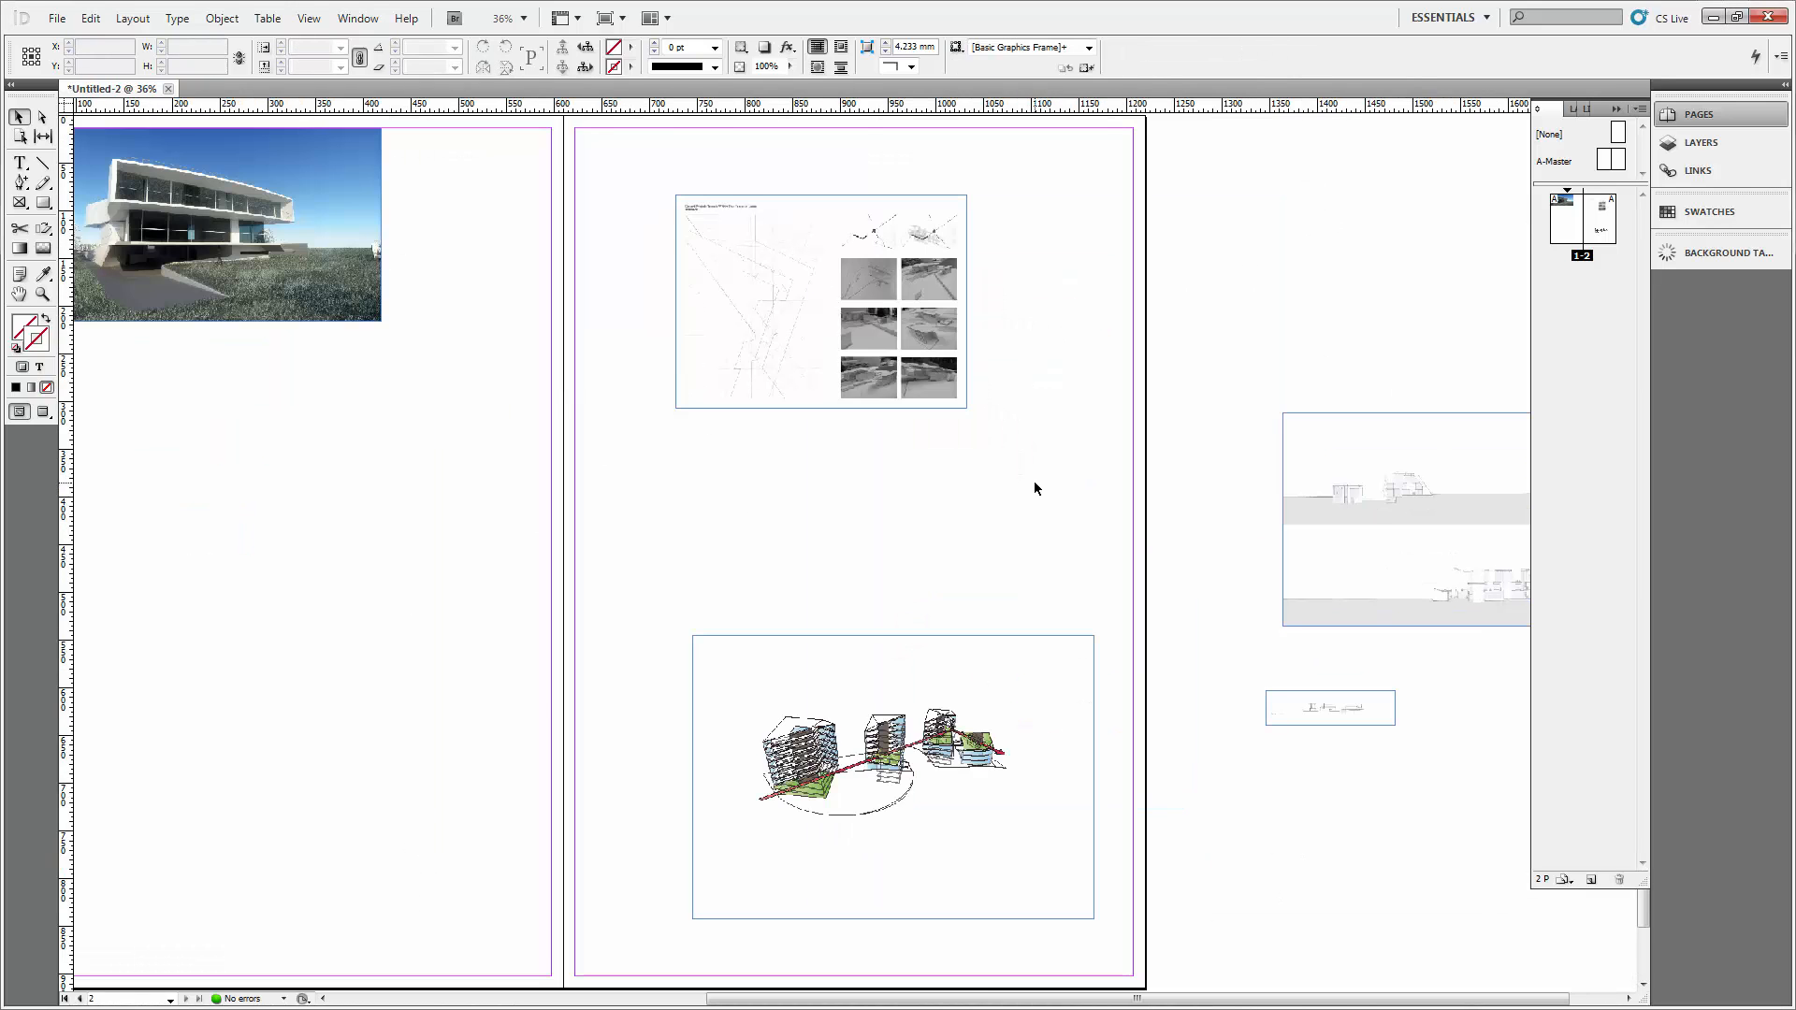
drag(580, 433, 811, 430)
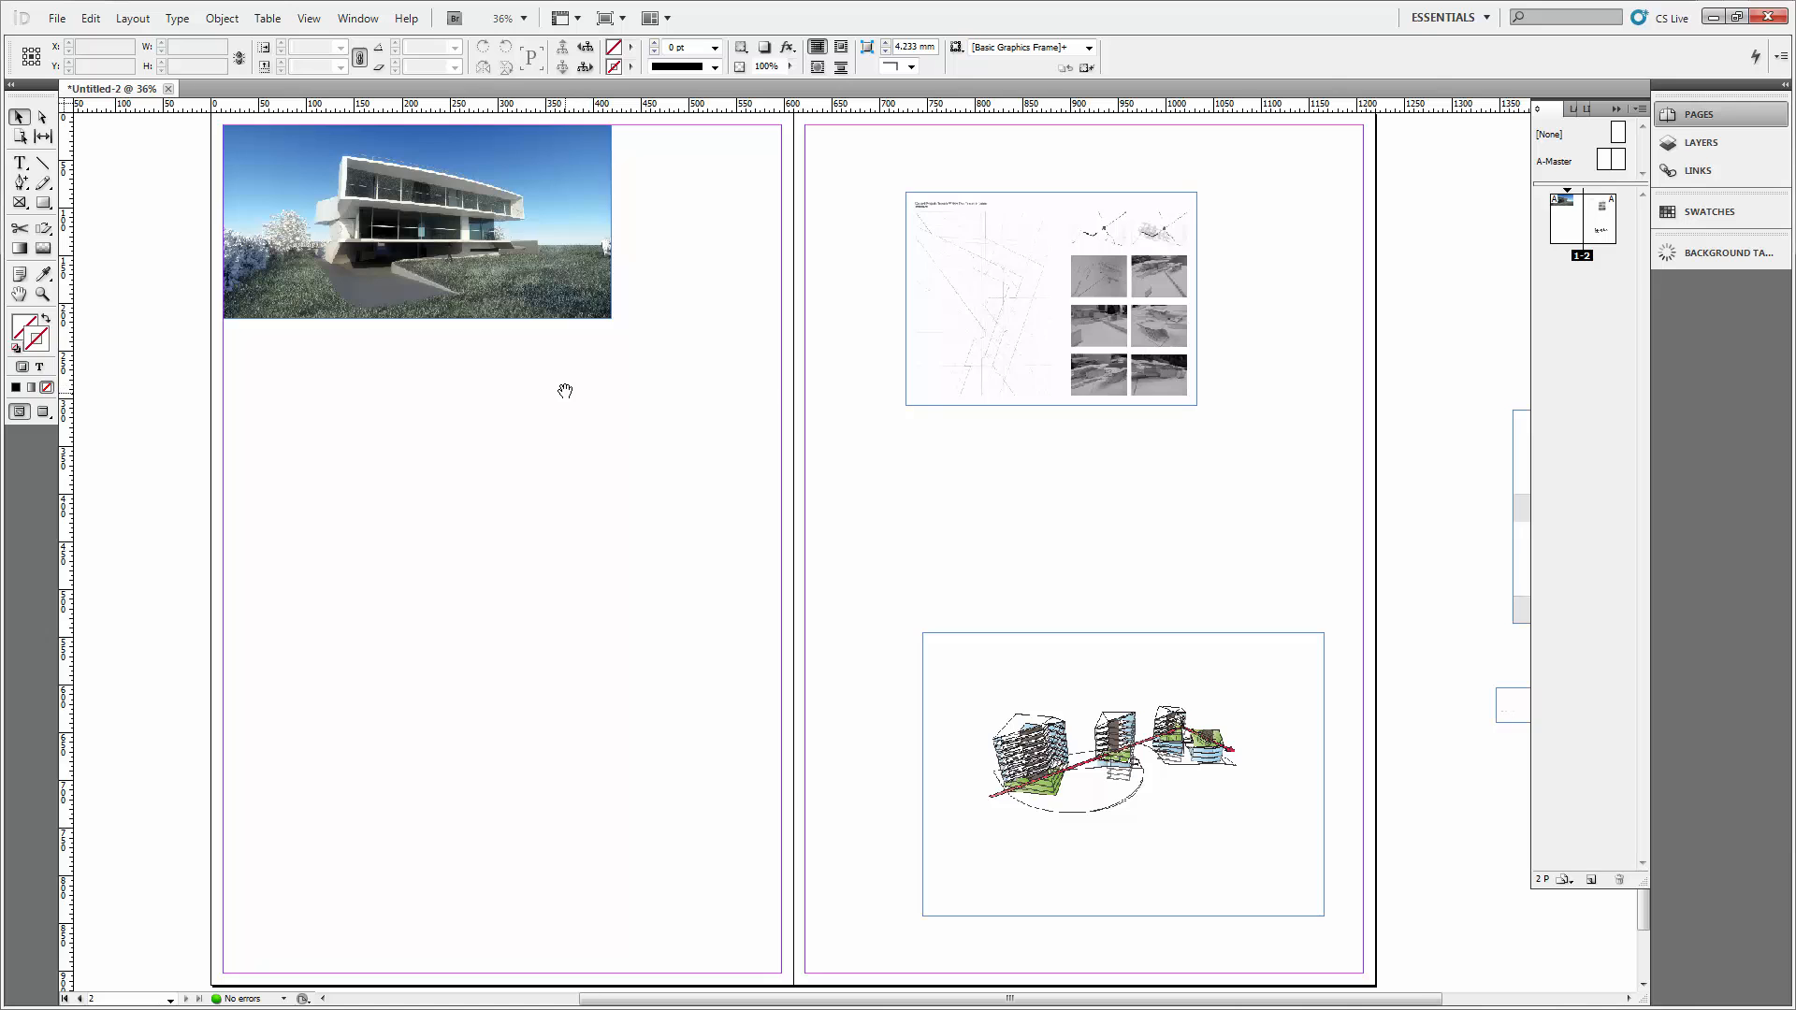
drag(566, 391, 716, 391)
drag(923, 392, 729, 439)
drag(911, 362, 867, 372)
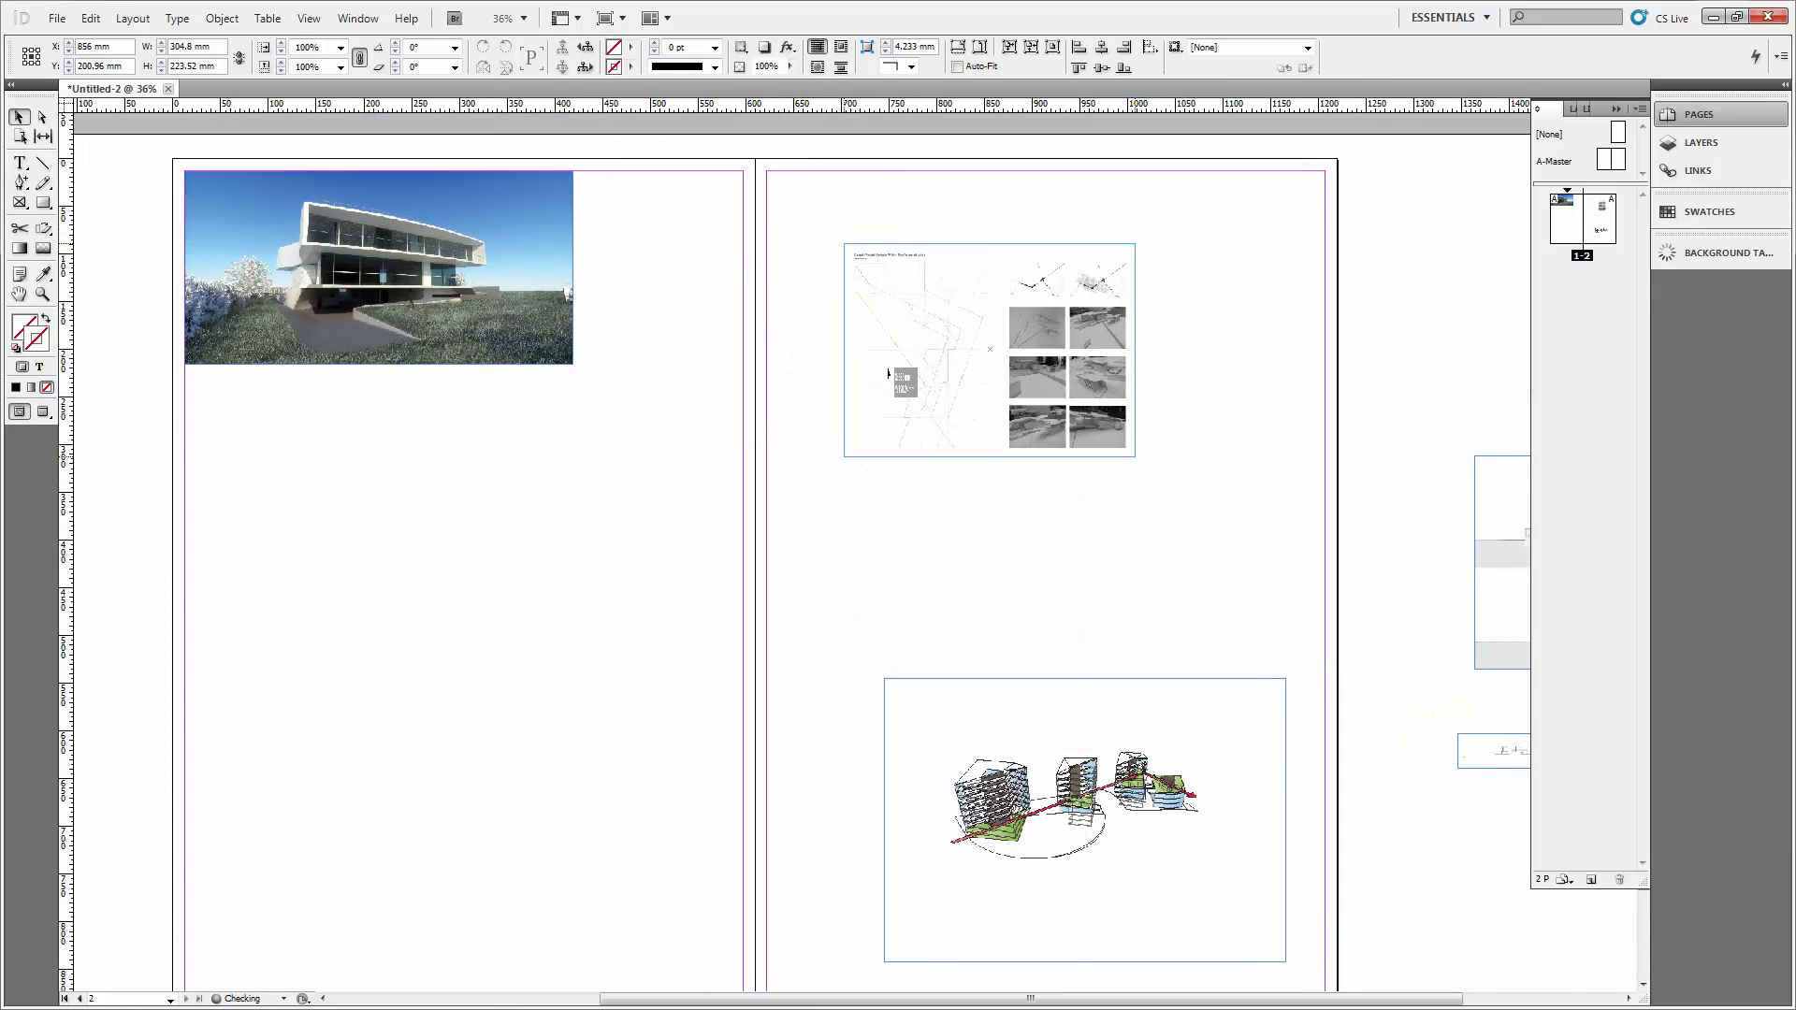
click(1108, 493)
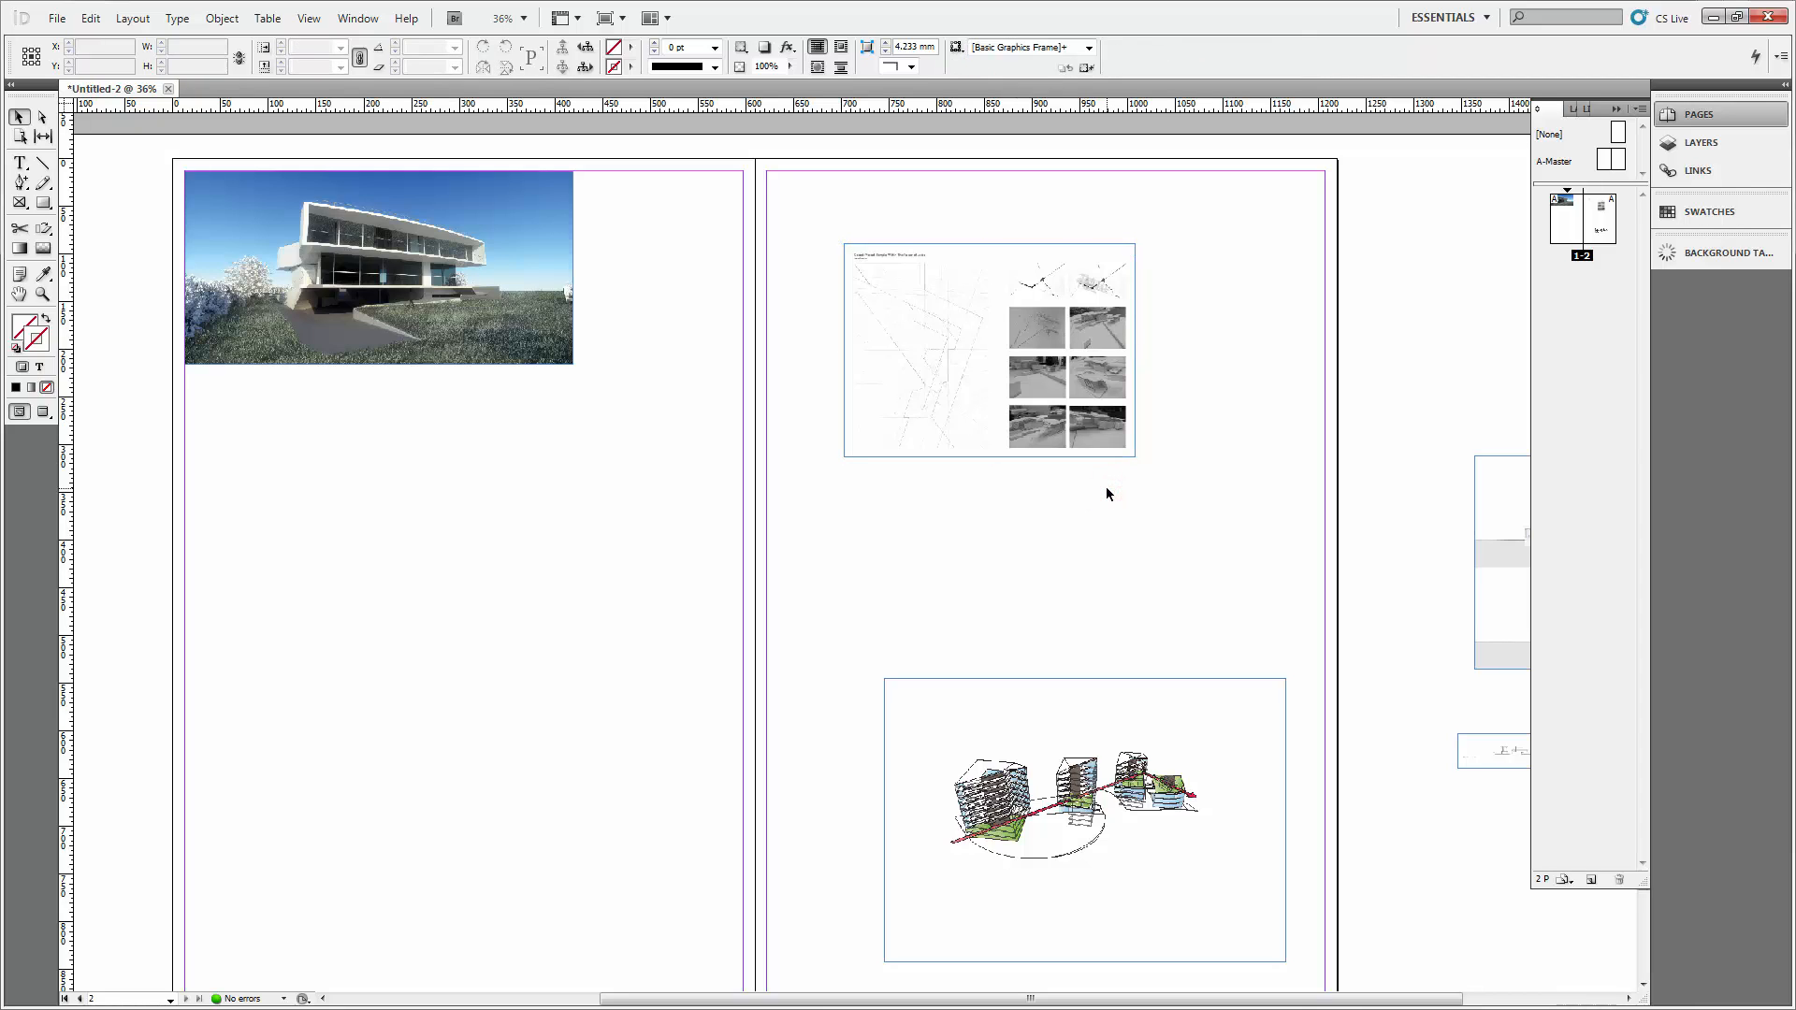
click(928, 381)
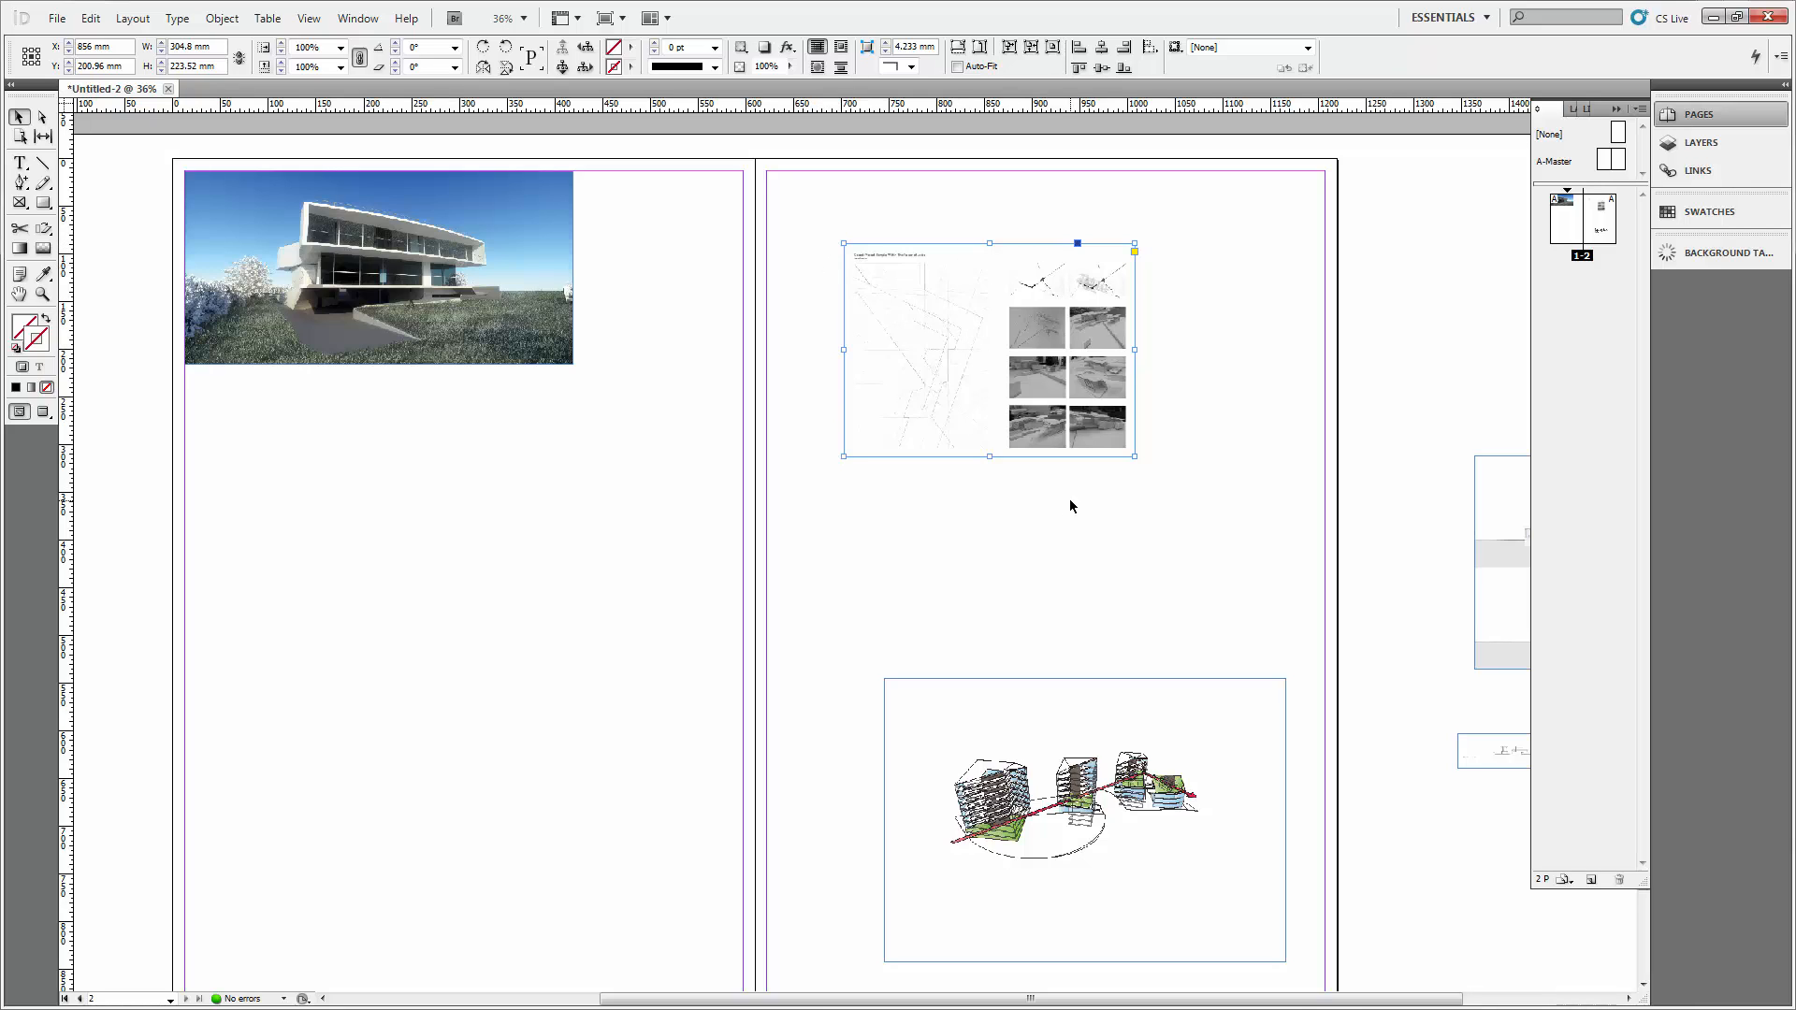
click(683, 445)
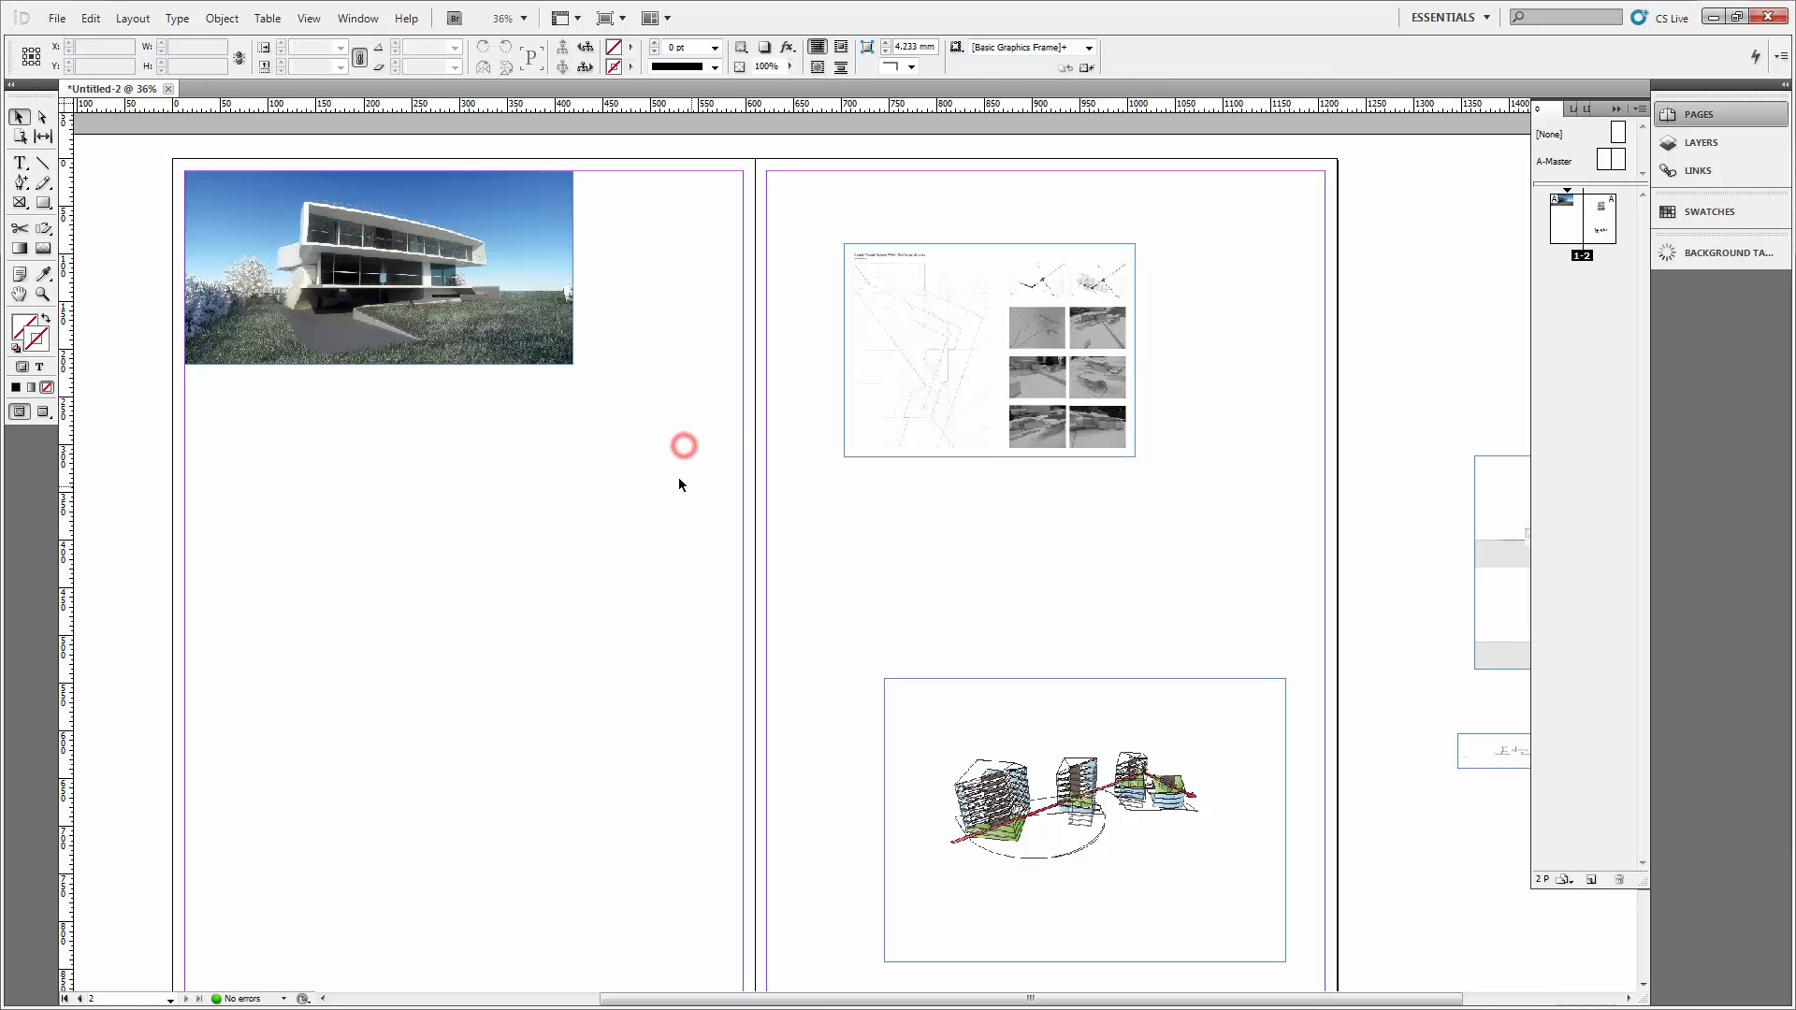
click(677, 479)
Move the building rendering on page 1 away from the margin corner to about X 294 mm, Y 228 mm.
drag(505, 298, 602, 496)
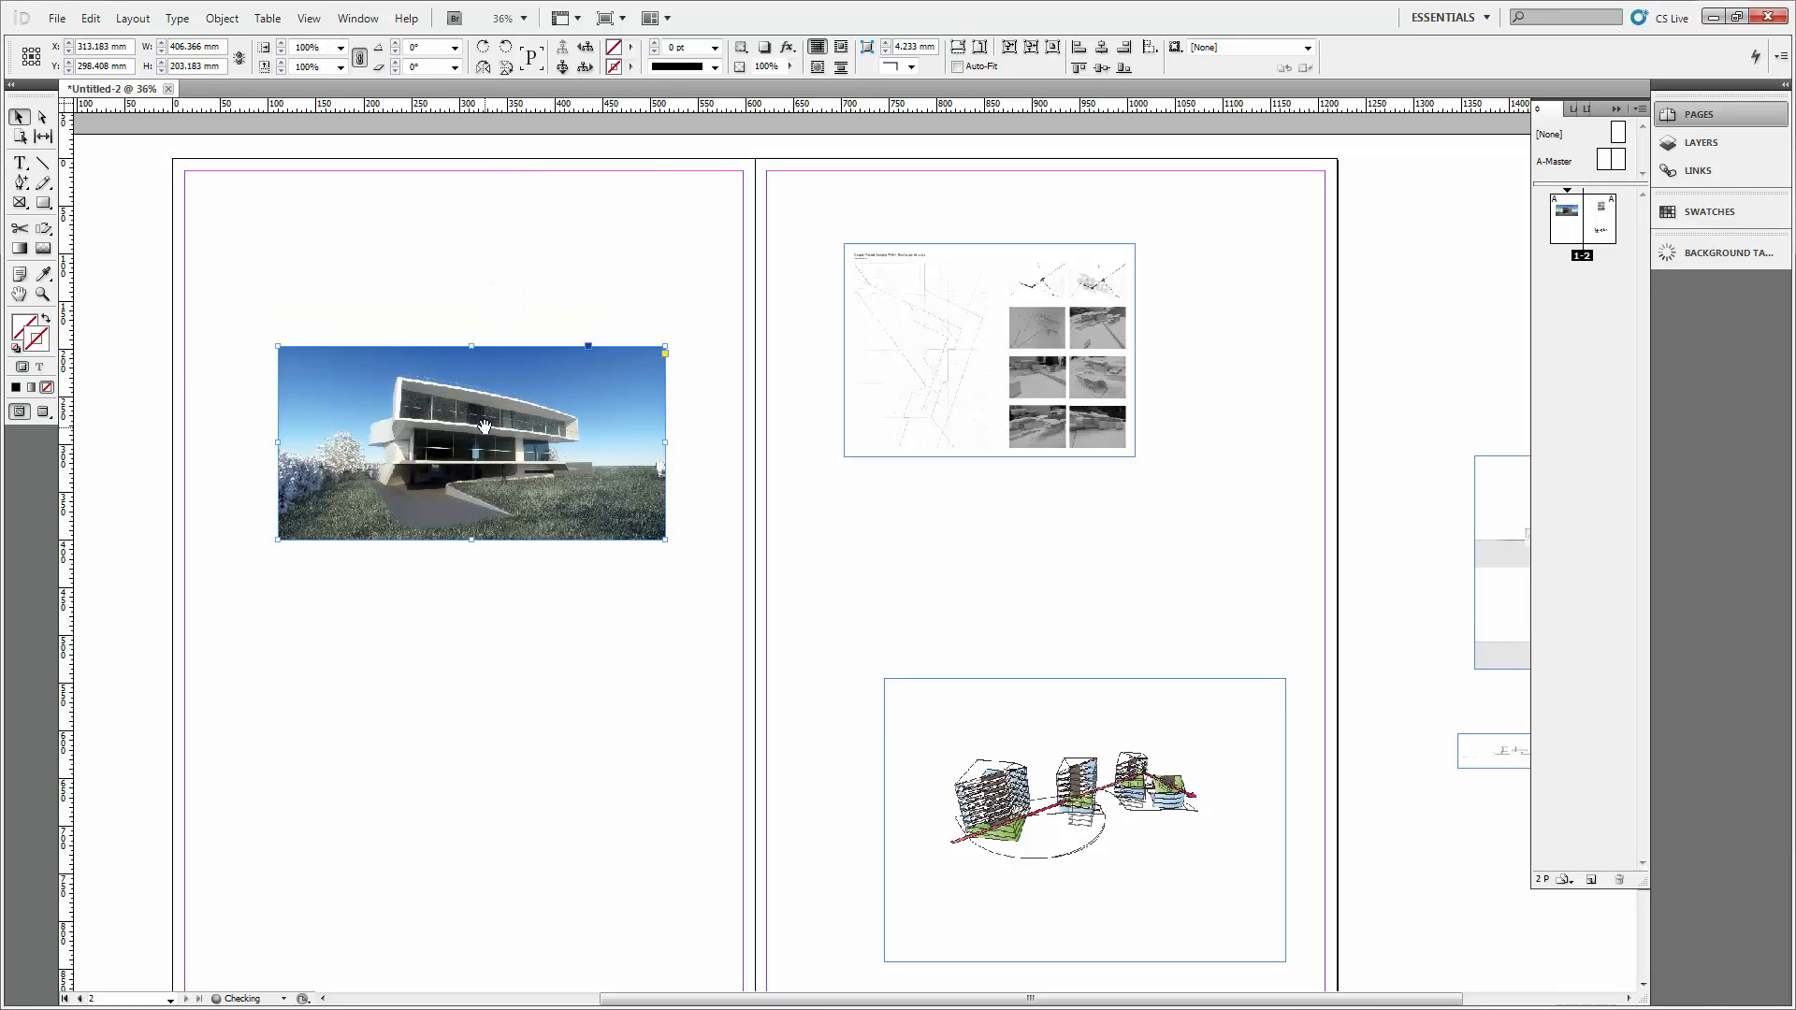
drag(613, 409, 594, 342)
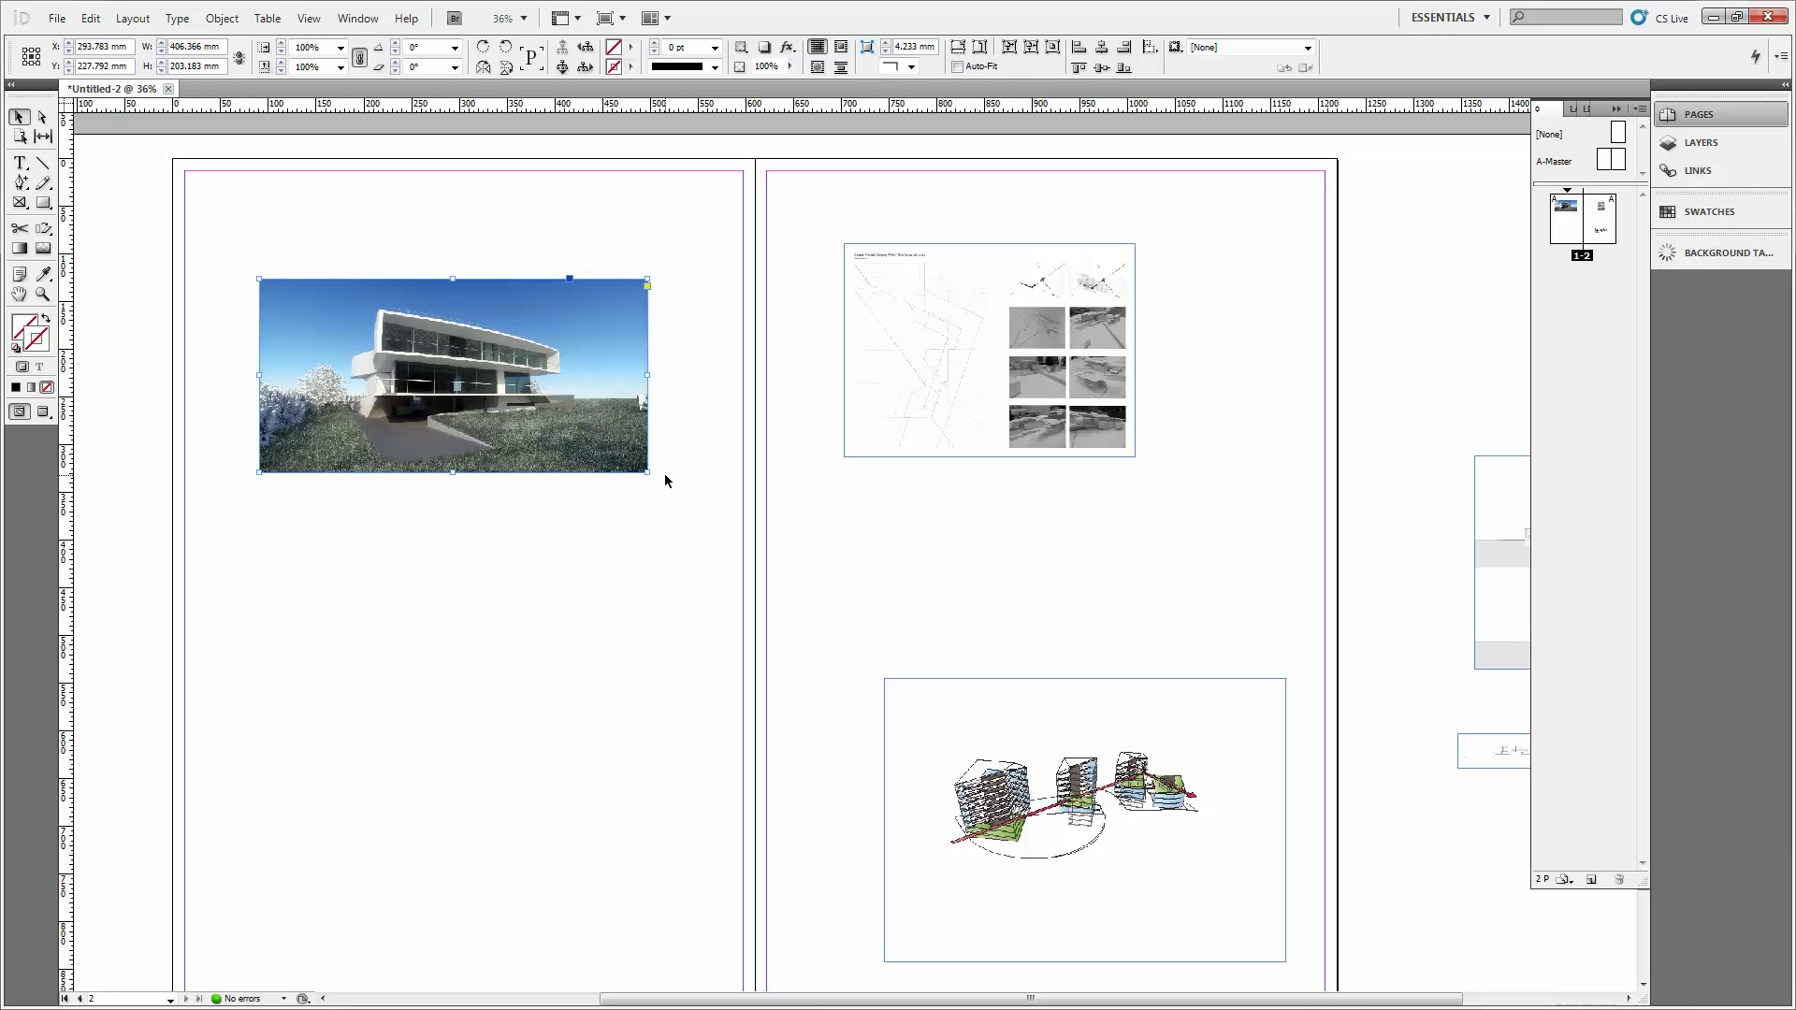
click(665, 475)
click(615, 448)
Crop the rendering's frame to about 256 × 161 mm around the building, and move it to about X 323 mm, Y 197 mm.
drag(650, 475, 572, 432)
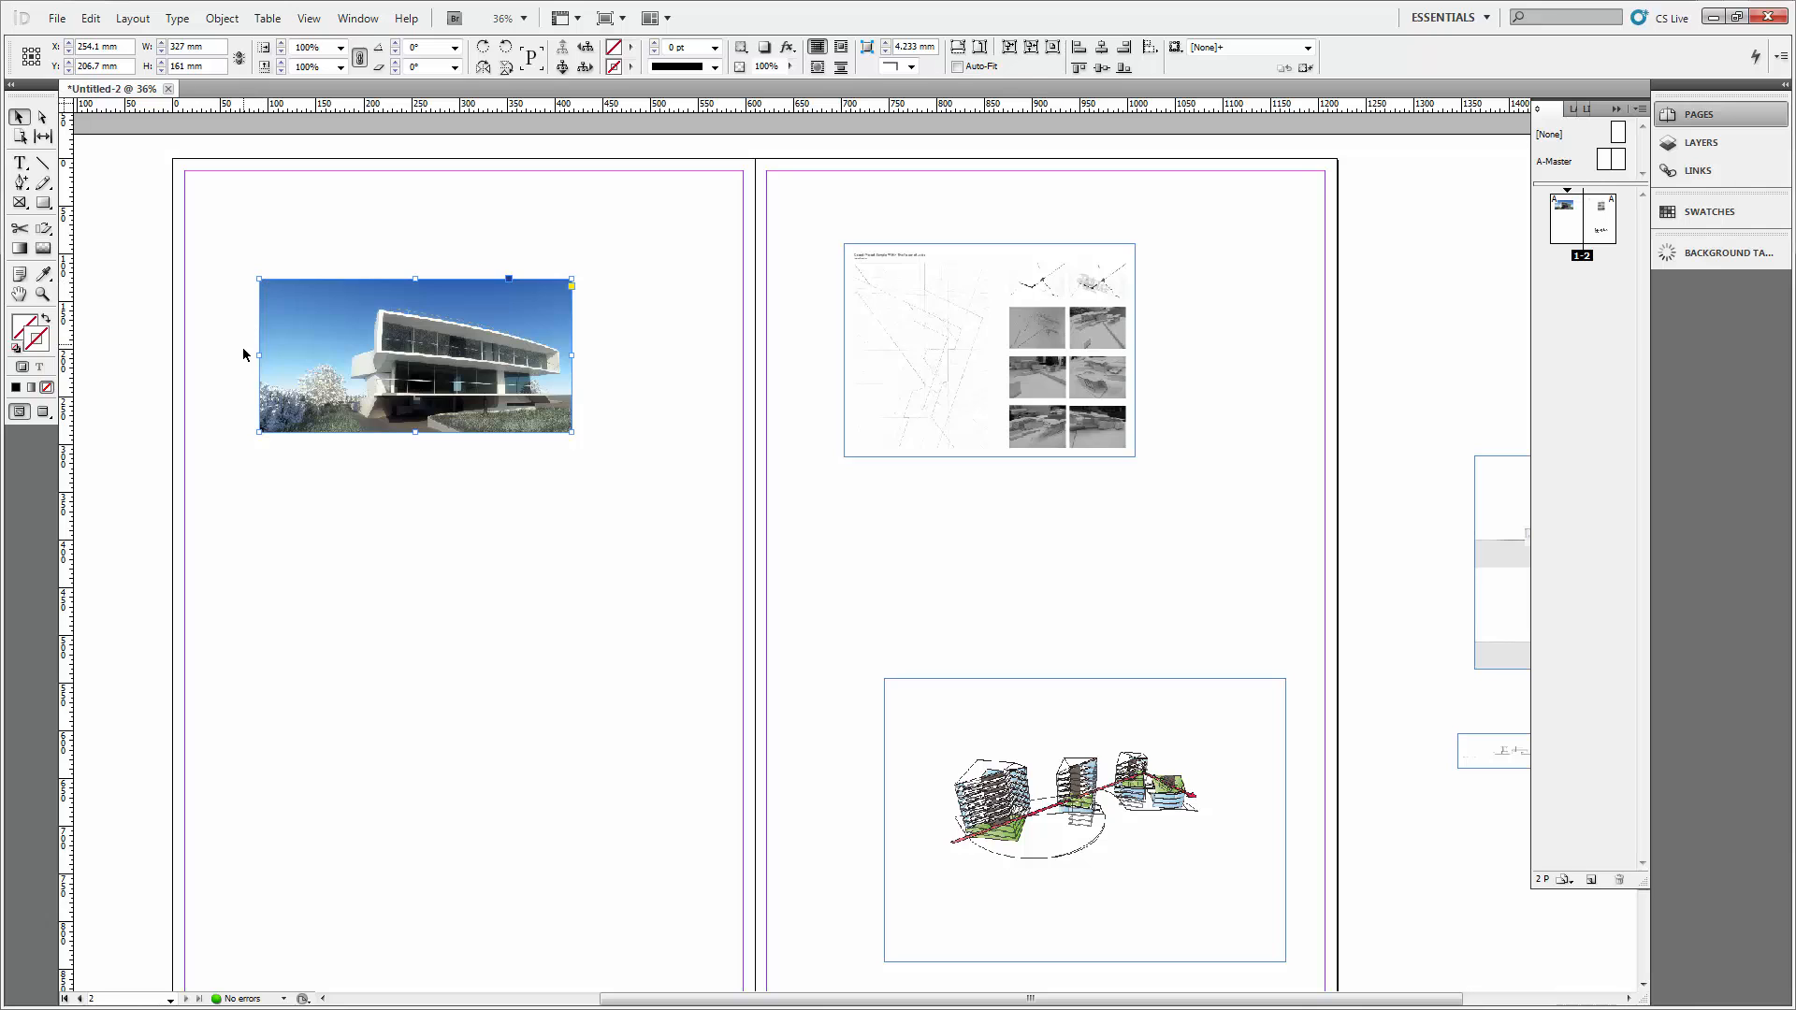
drag(259, 354, 326, 399)
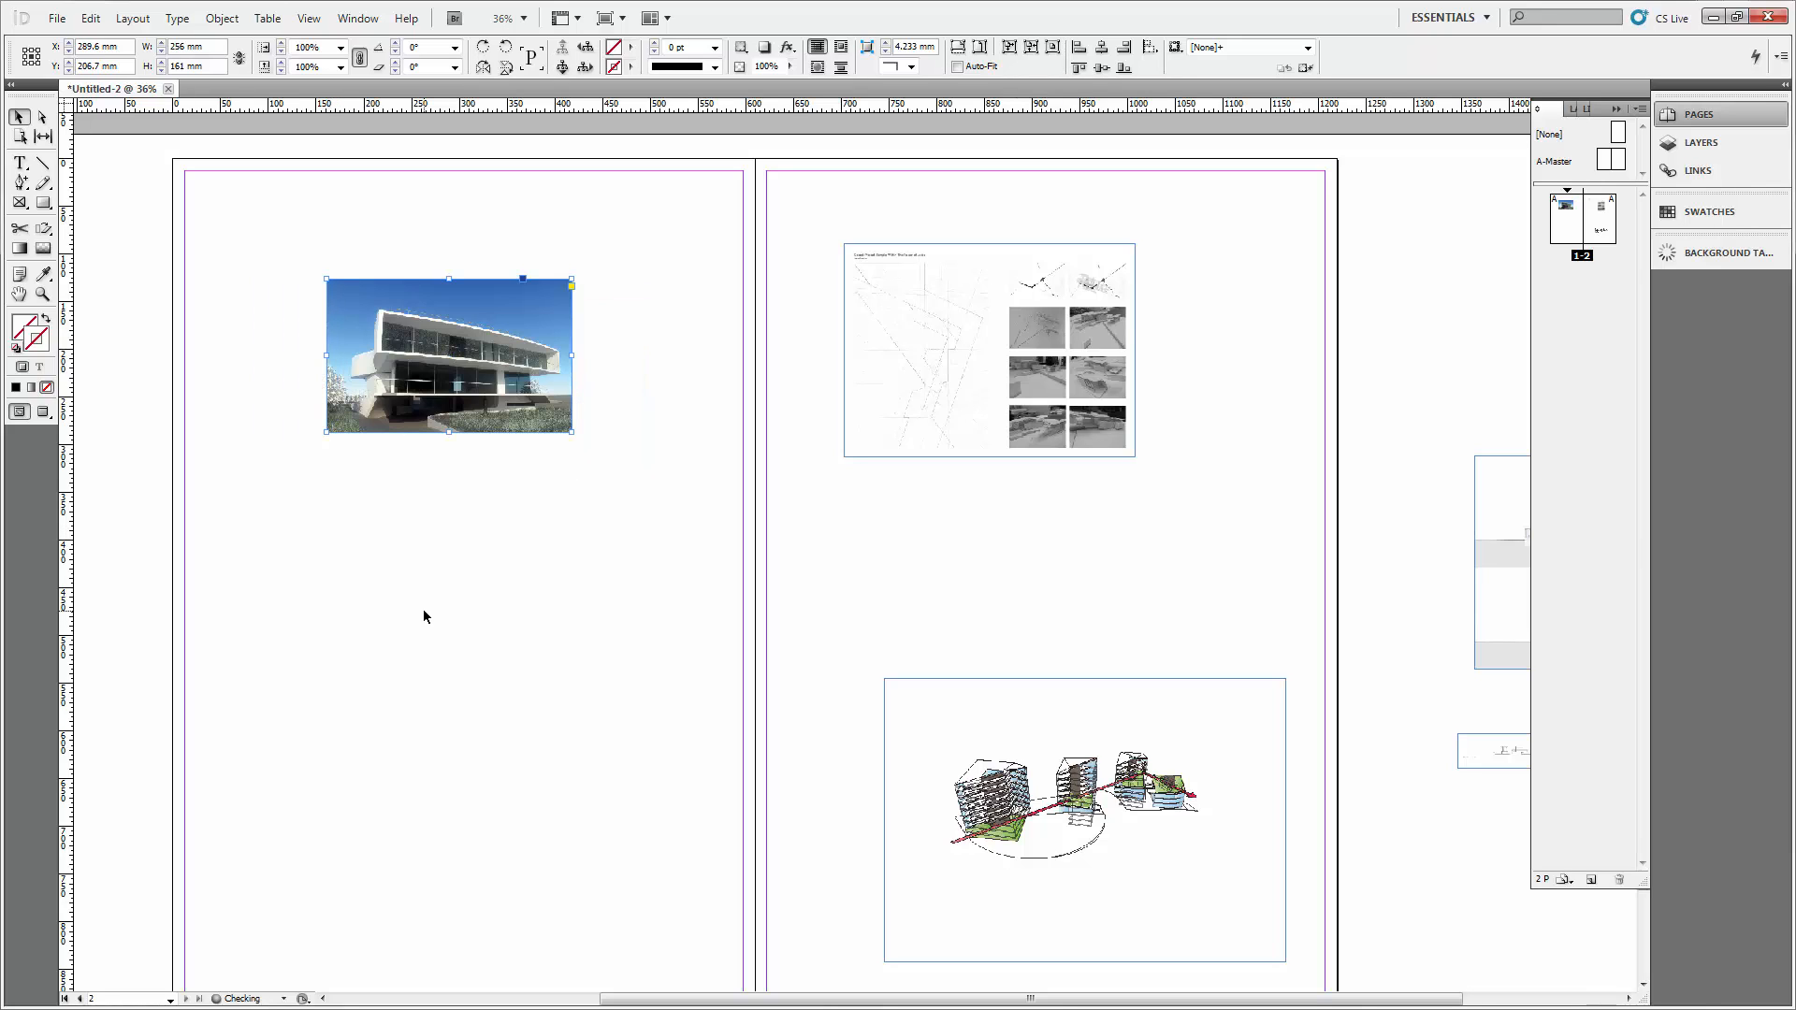
click(580, 569)
drag(512, 374, 568, 363)
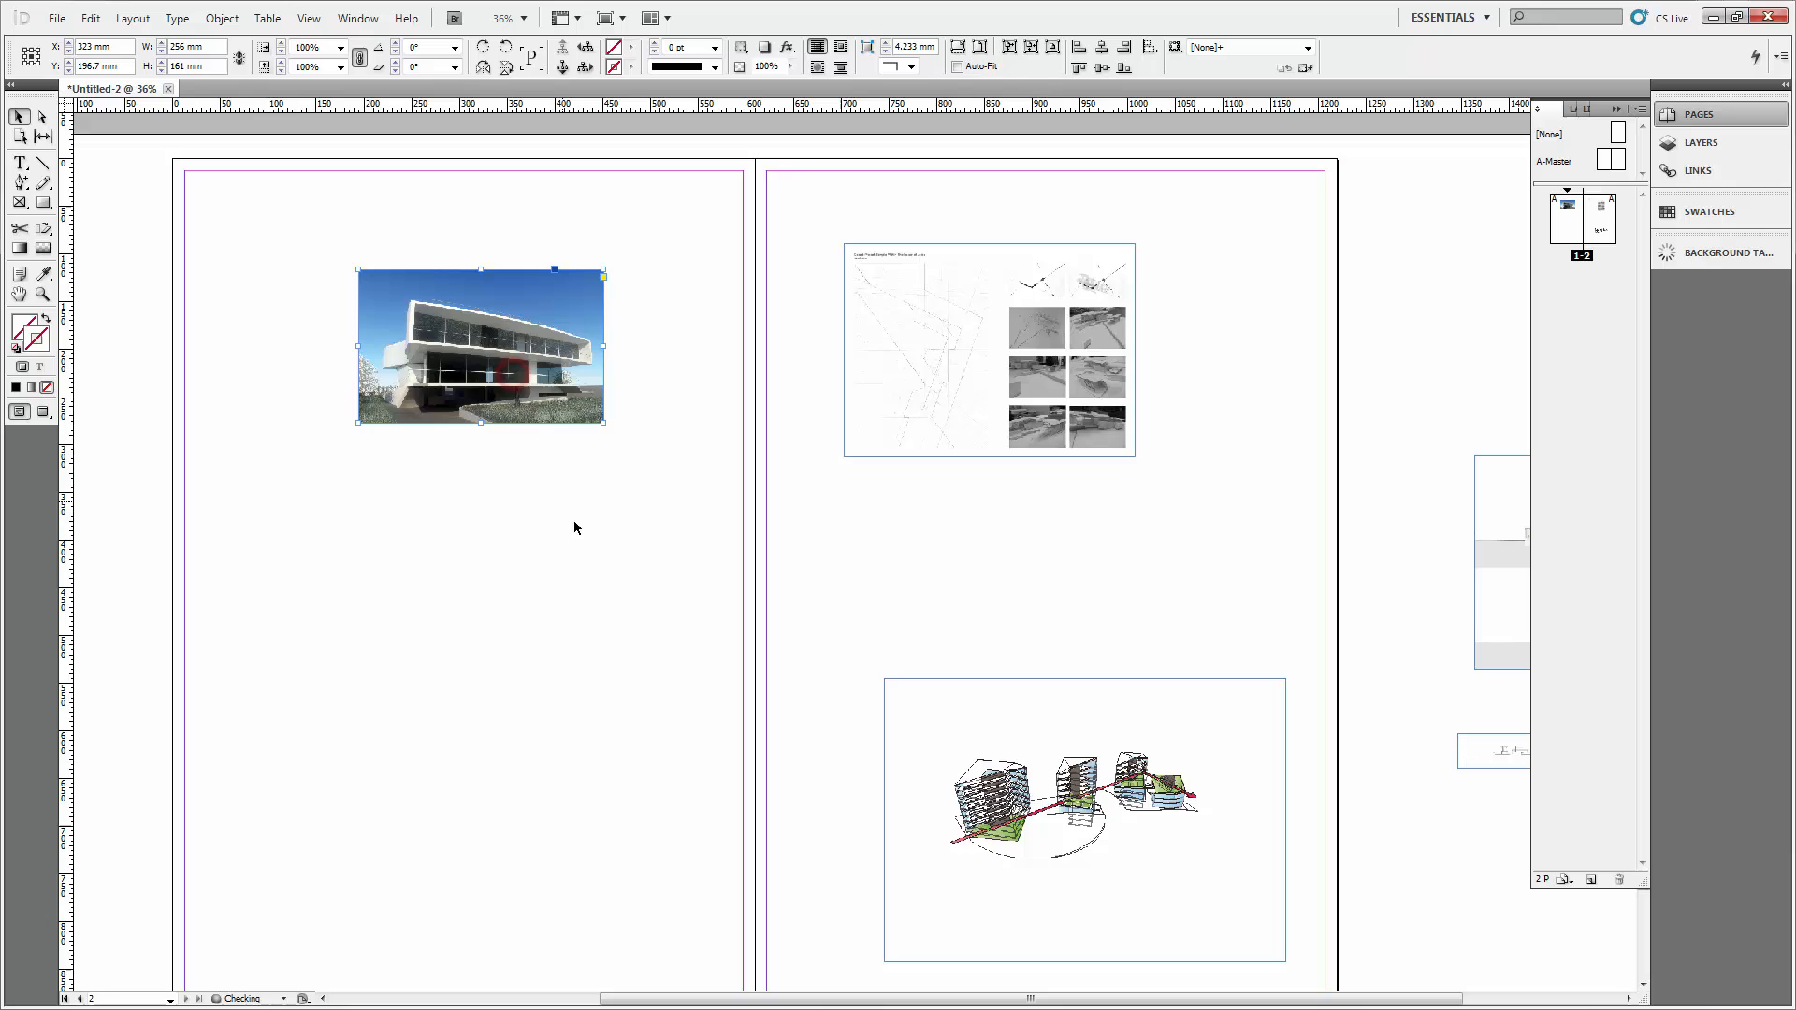
Apply Fit Frame to Content to the cropped rendering on page 1, and deselect it.
right_click(517, 318)
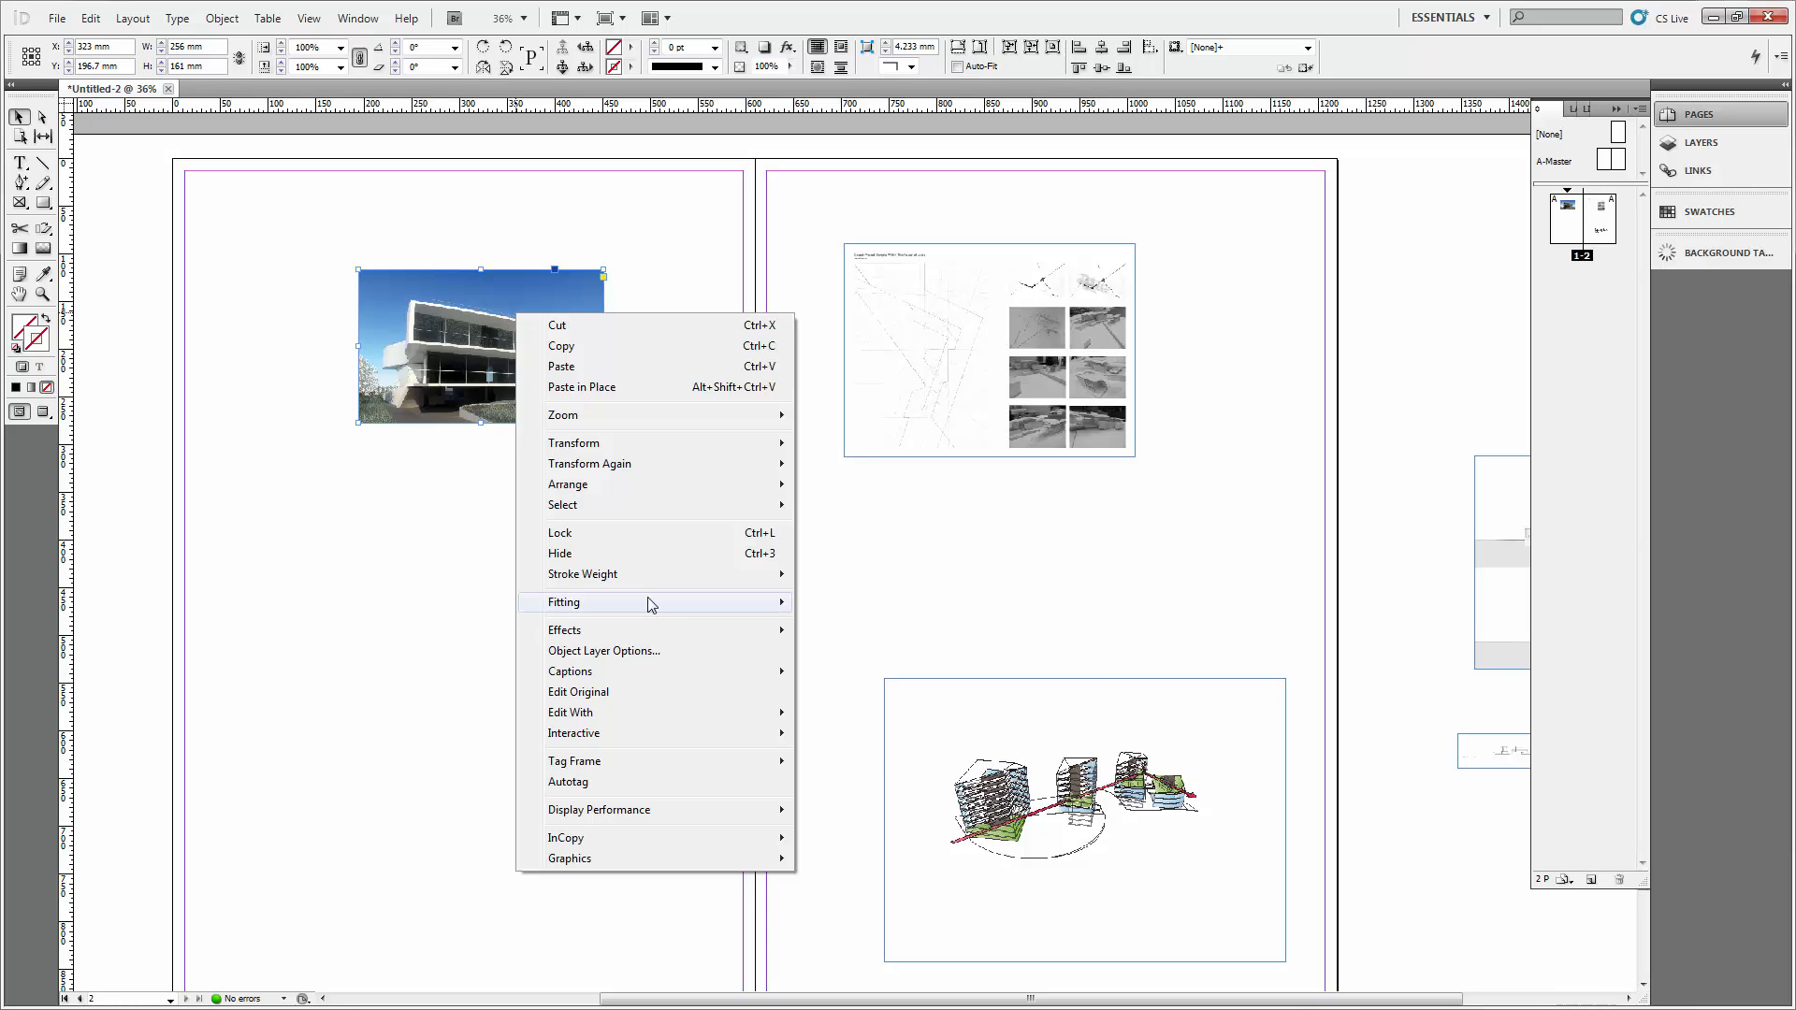
mouse_move(650, 604)
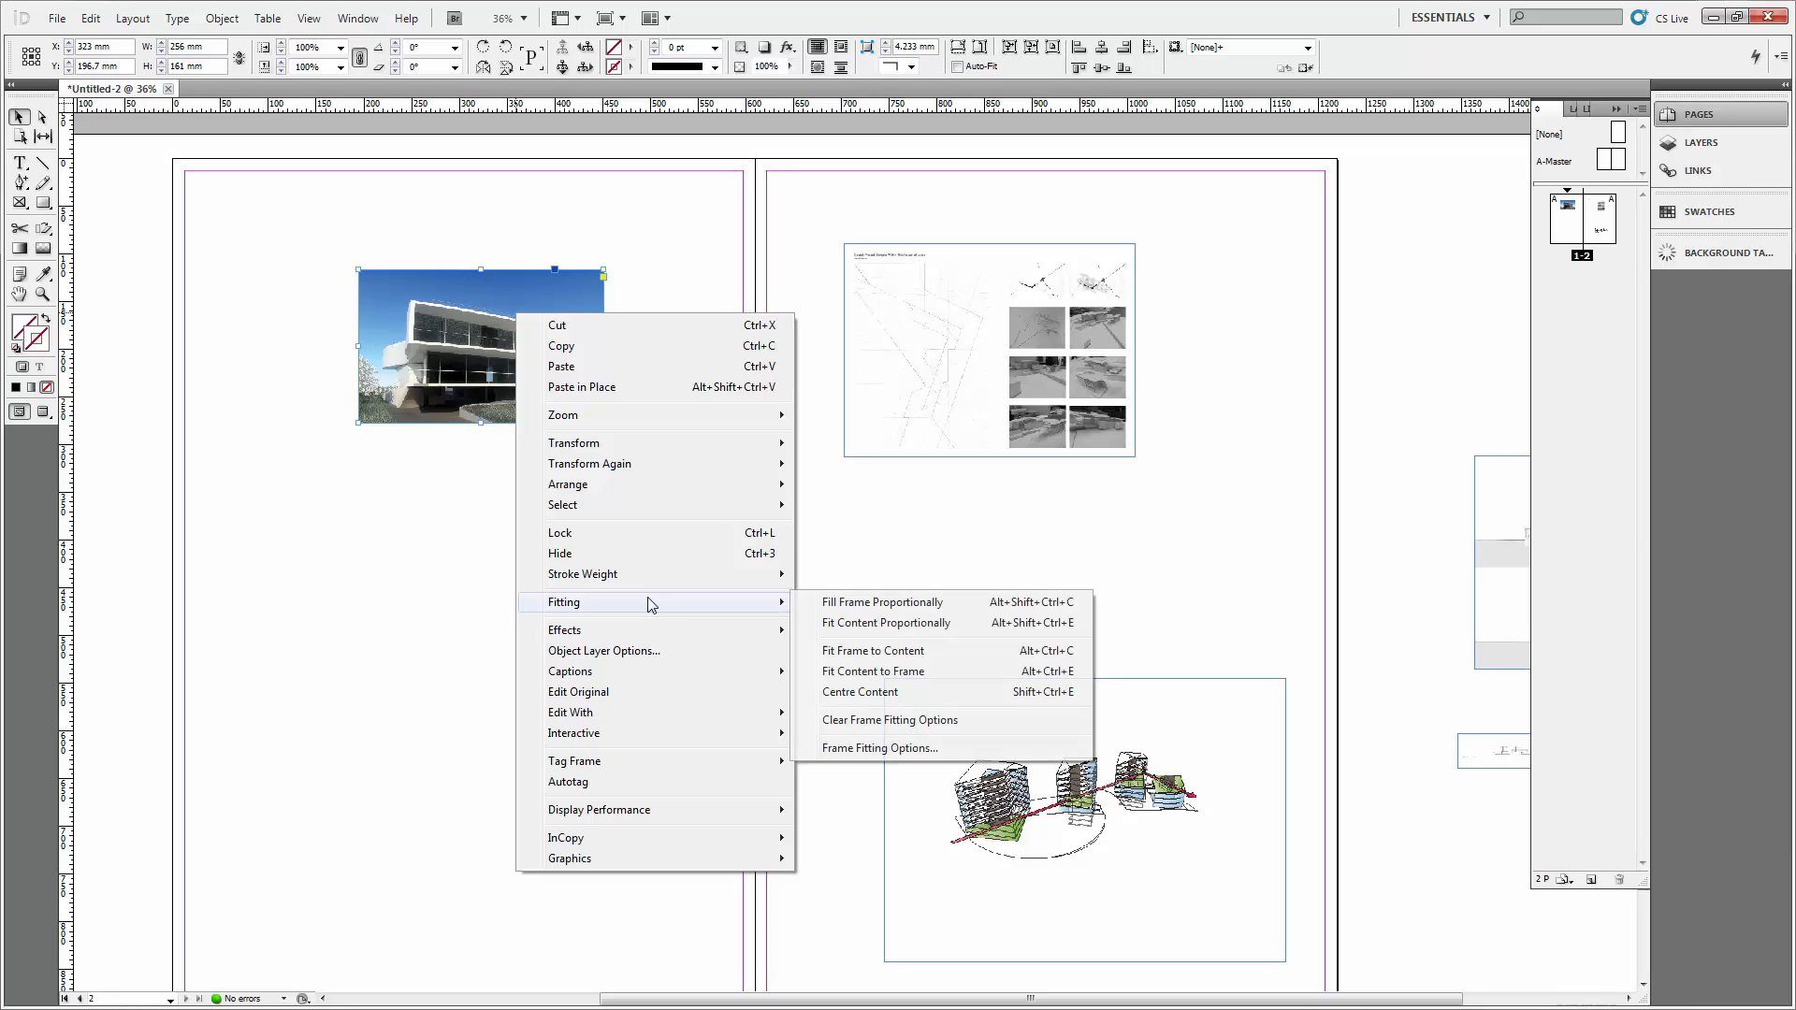
click(922, 655)
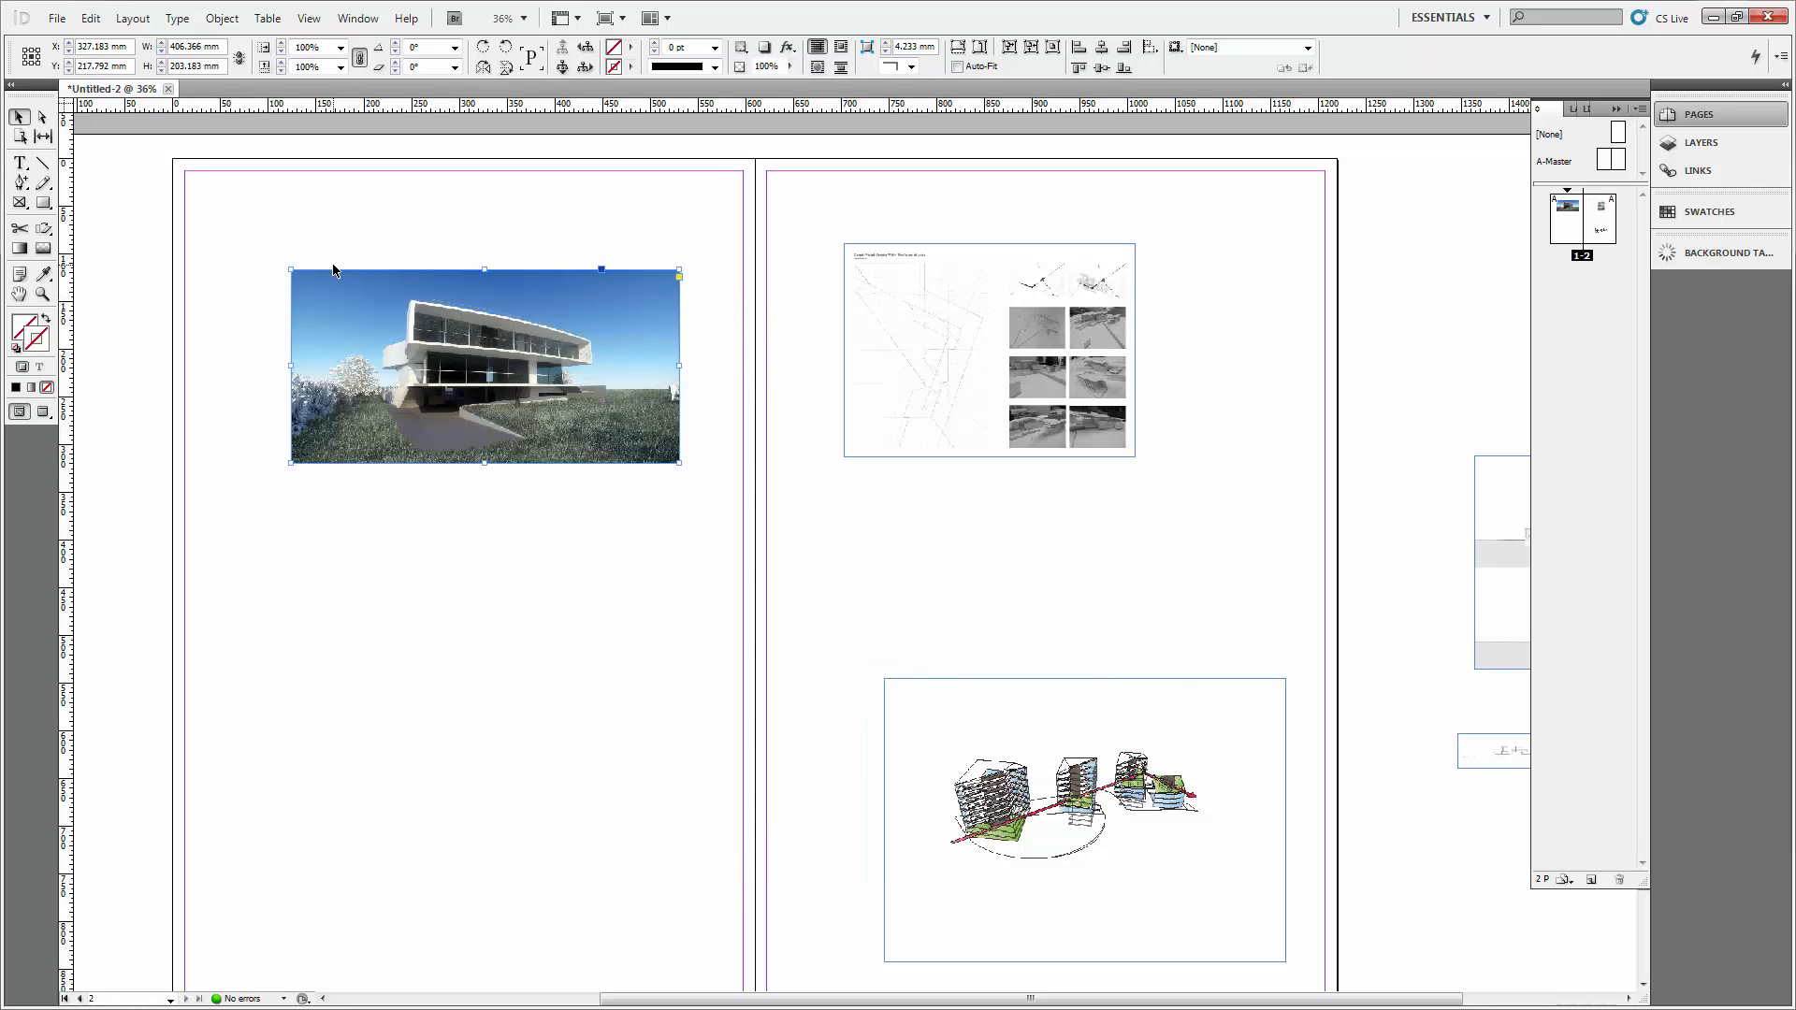
click(587, 521)
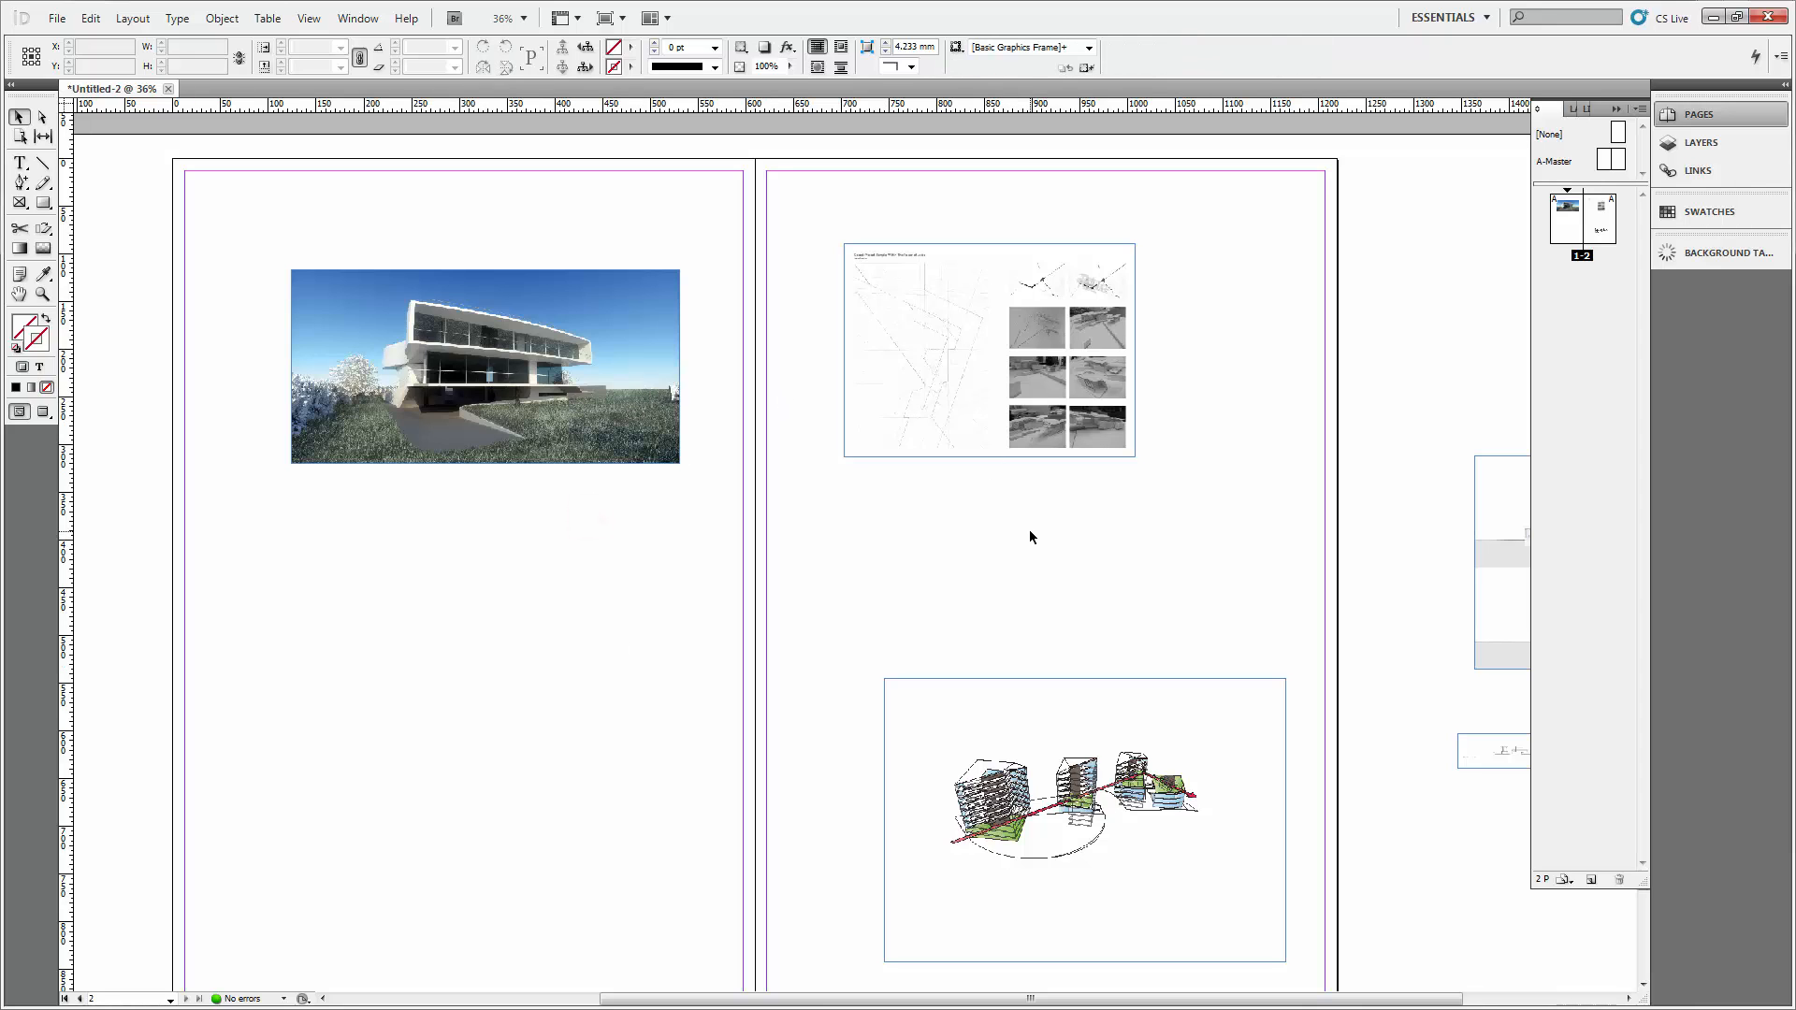
Try to enlarge the rendering from its frame corner across onto page 2, and undo the frame resizing.
drag(609, 648, 653, 509)
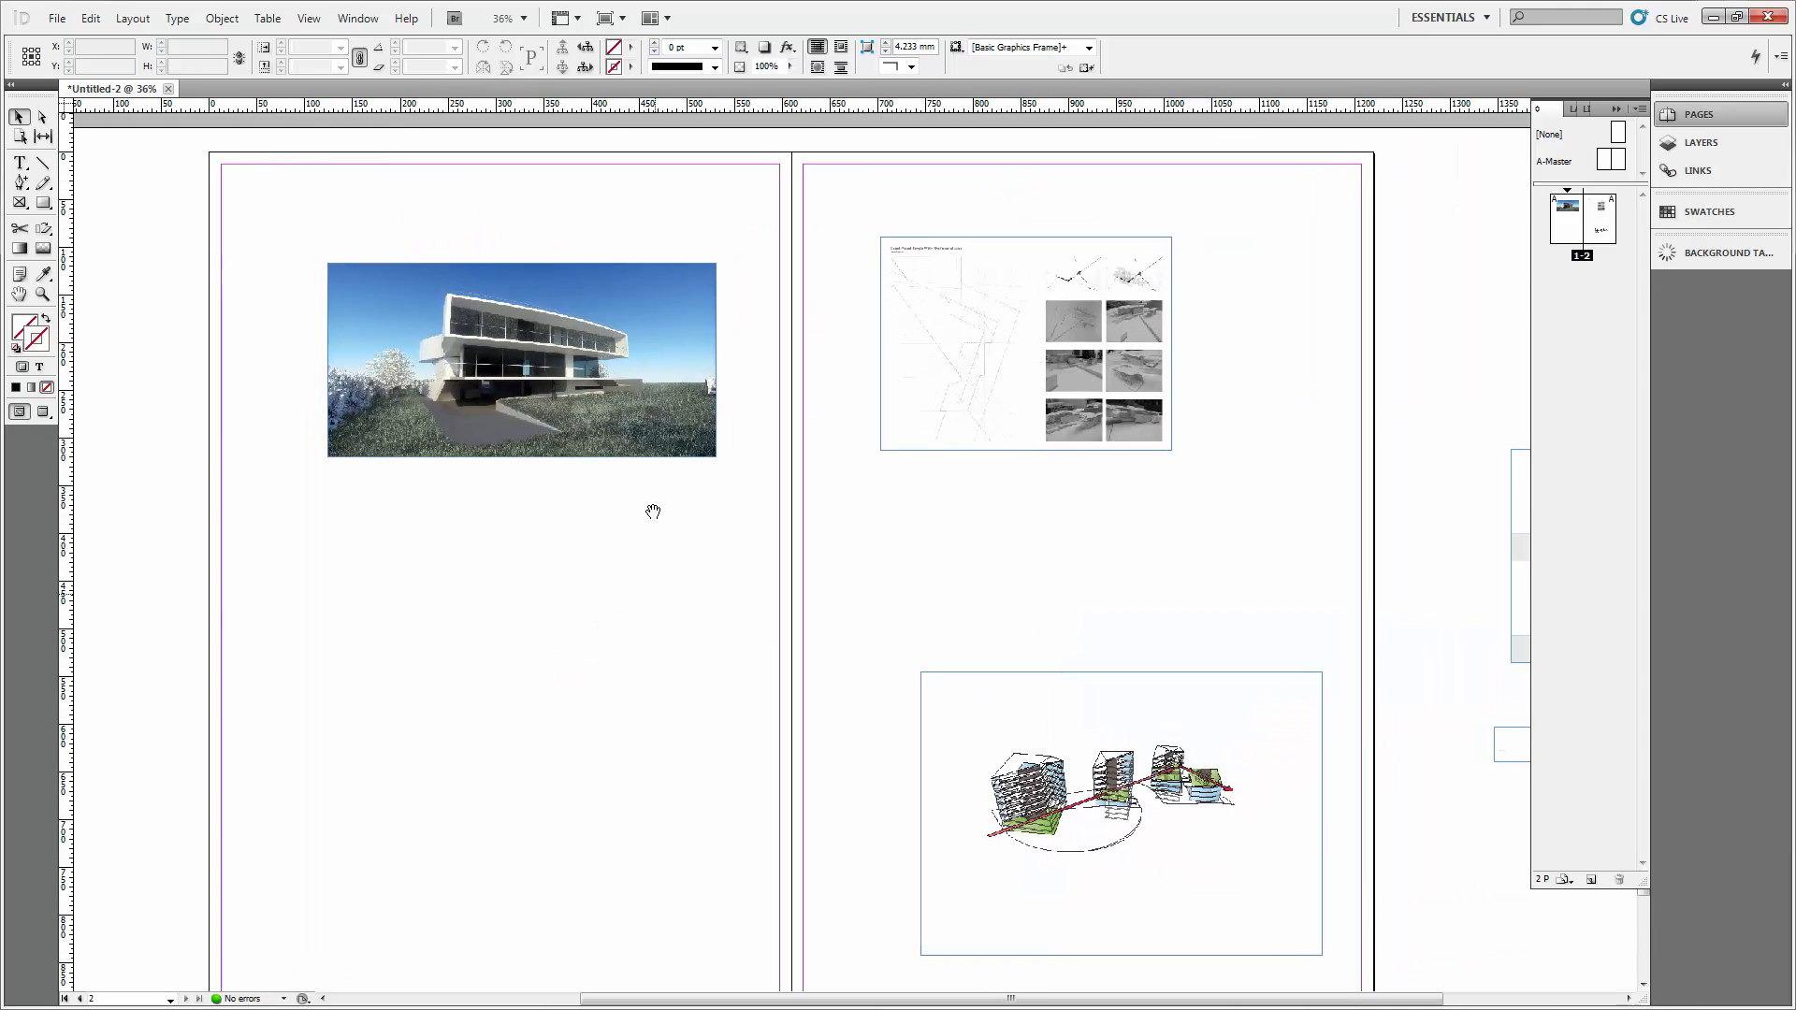
click(655, 449)
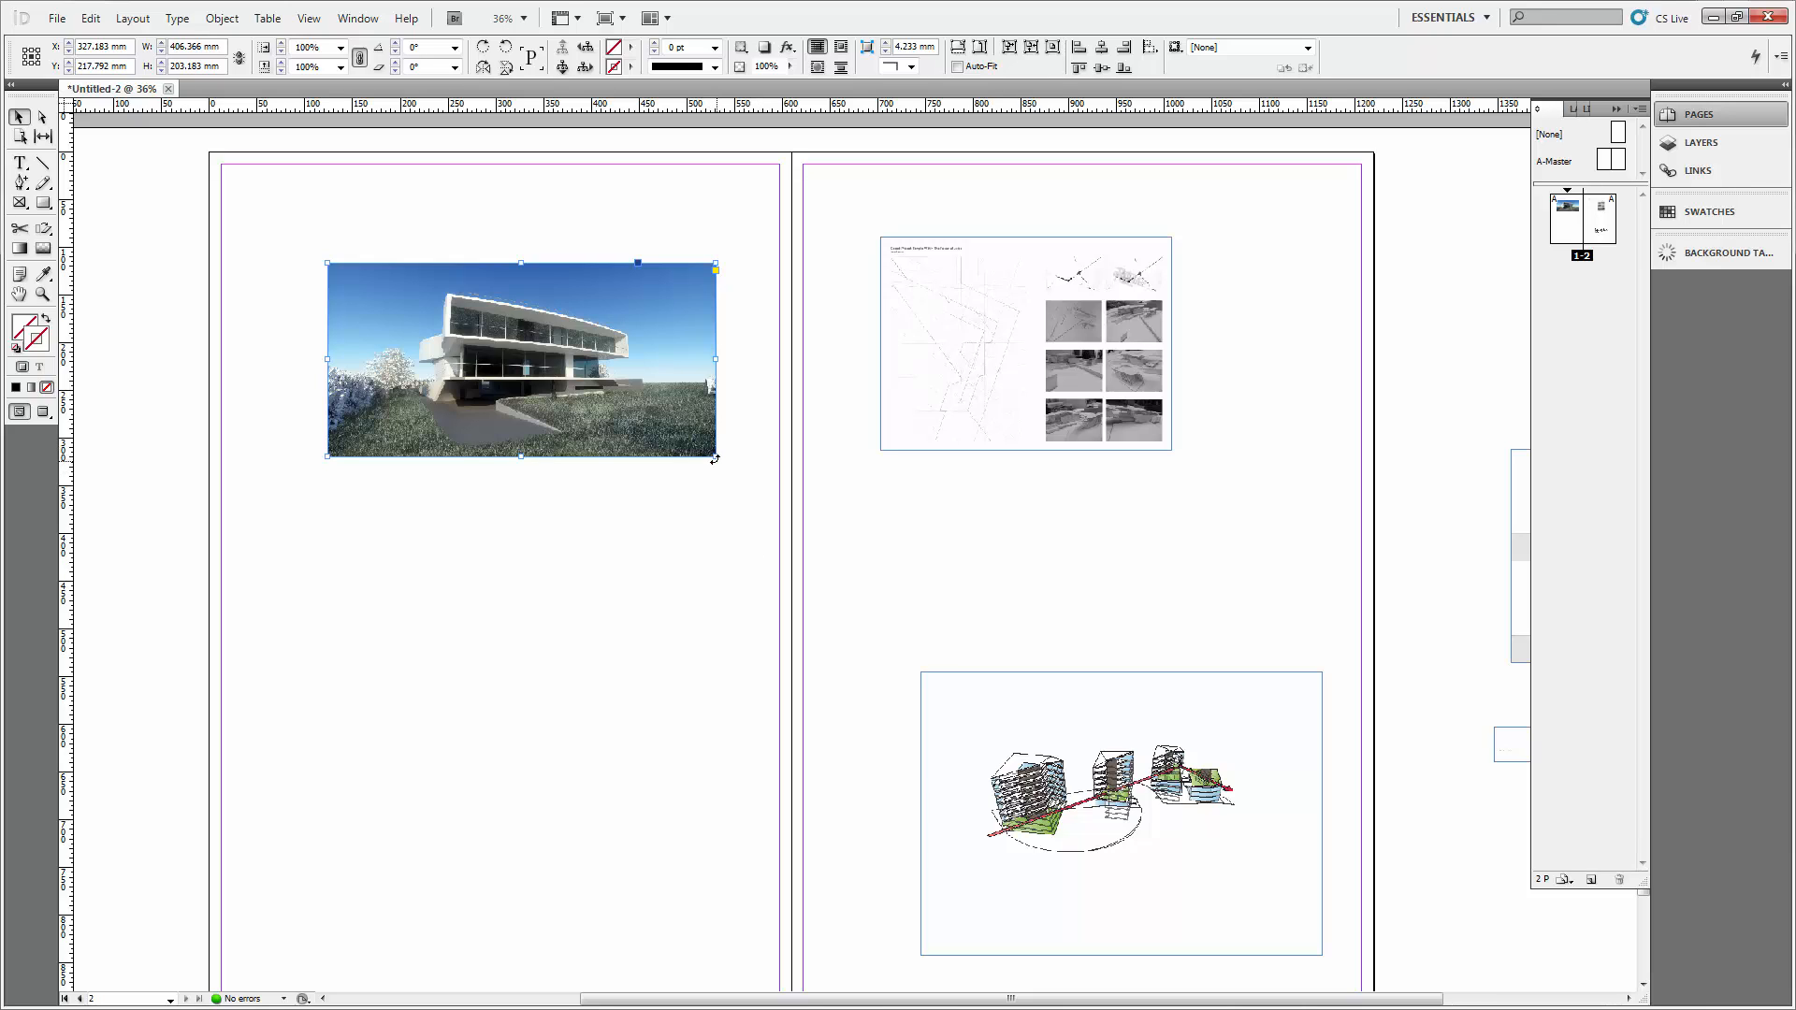
drag(716, 459, 874, 535)
click(726, 525)
click(714, 453)
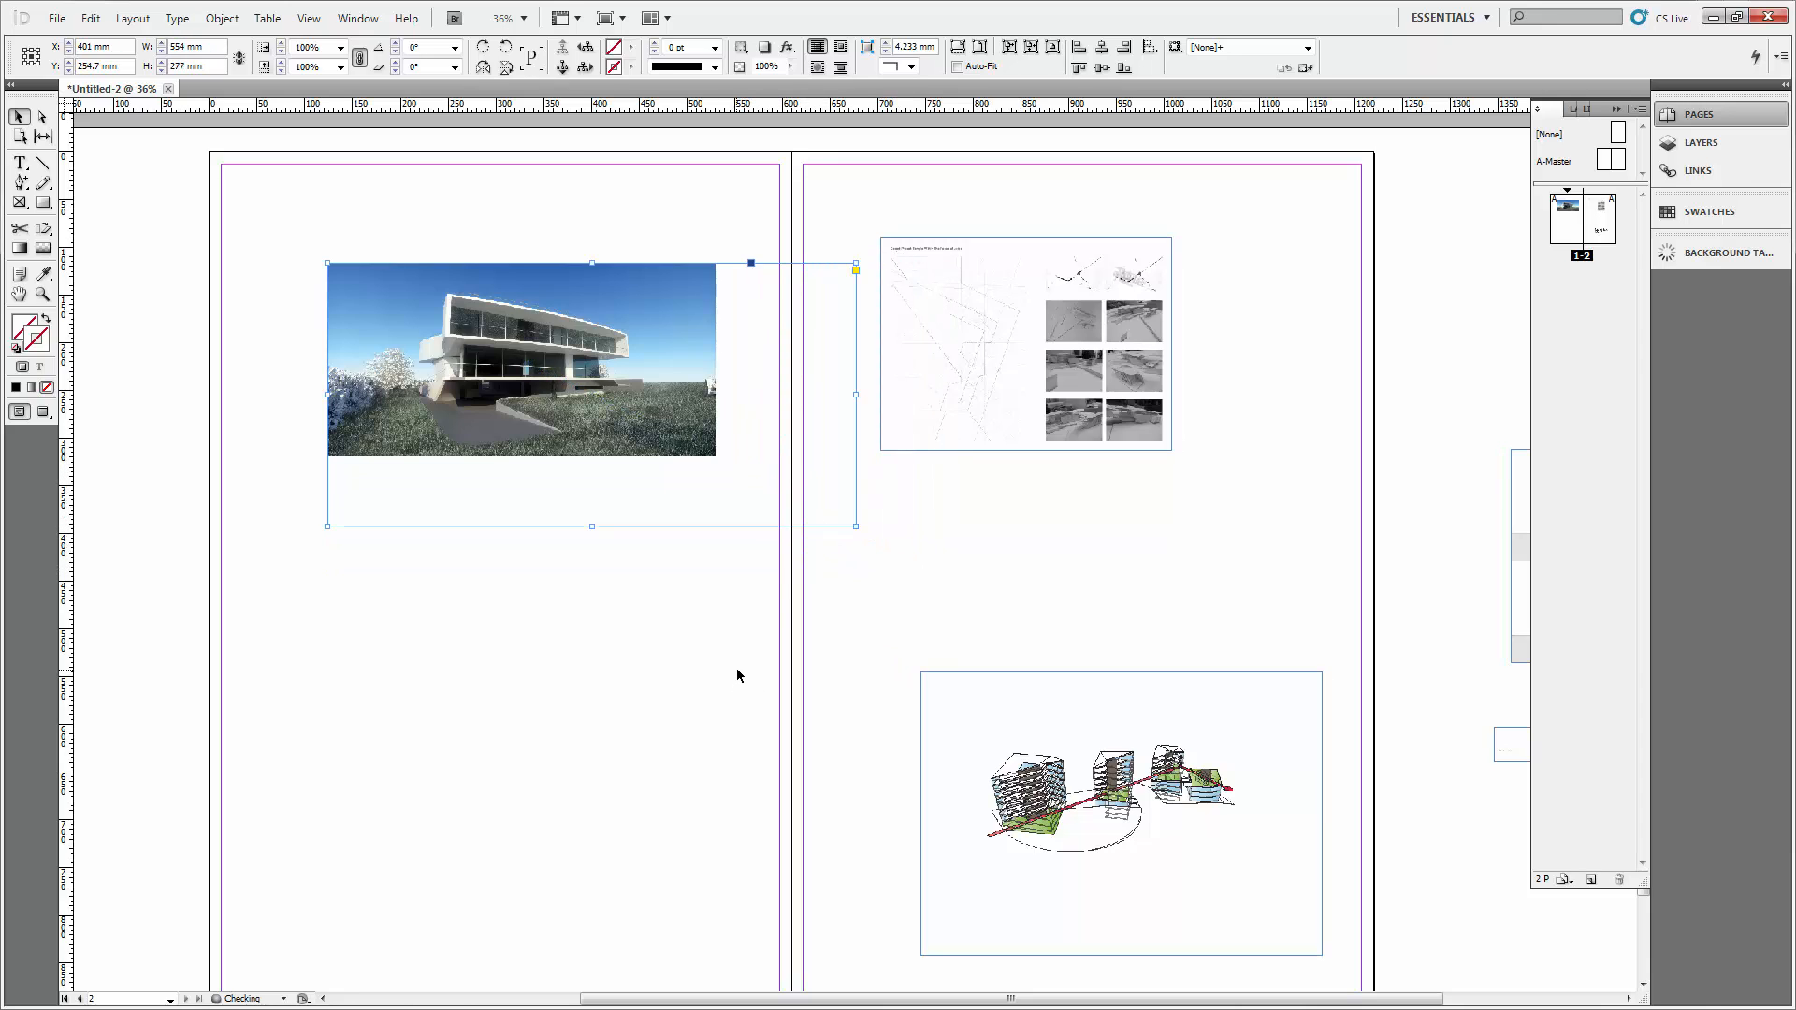
click(723, 637)
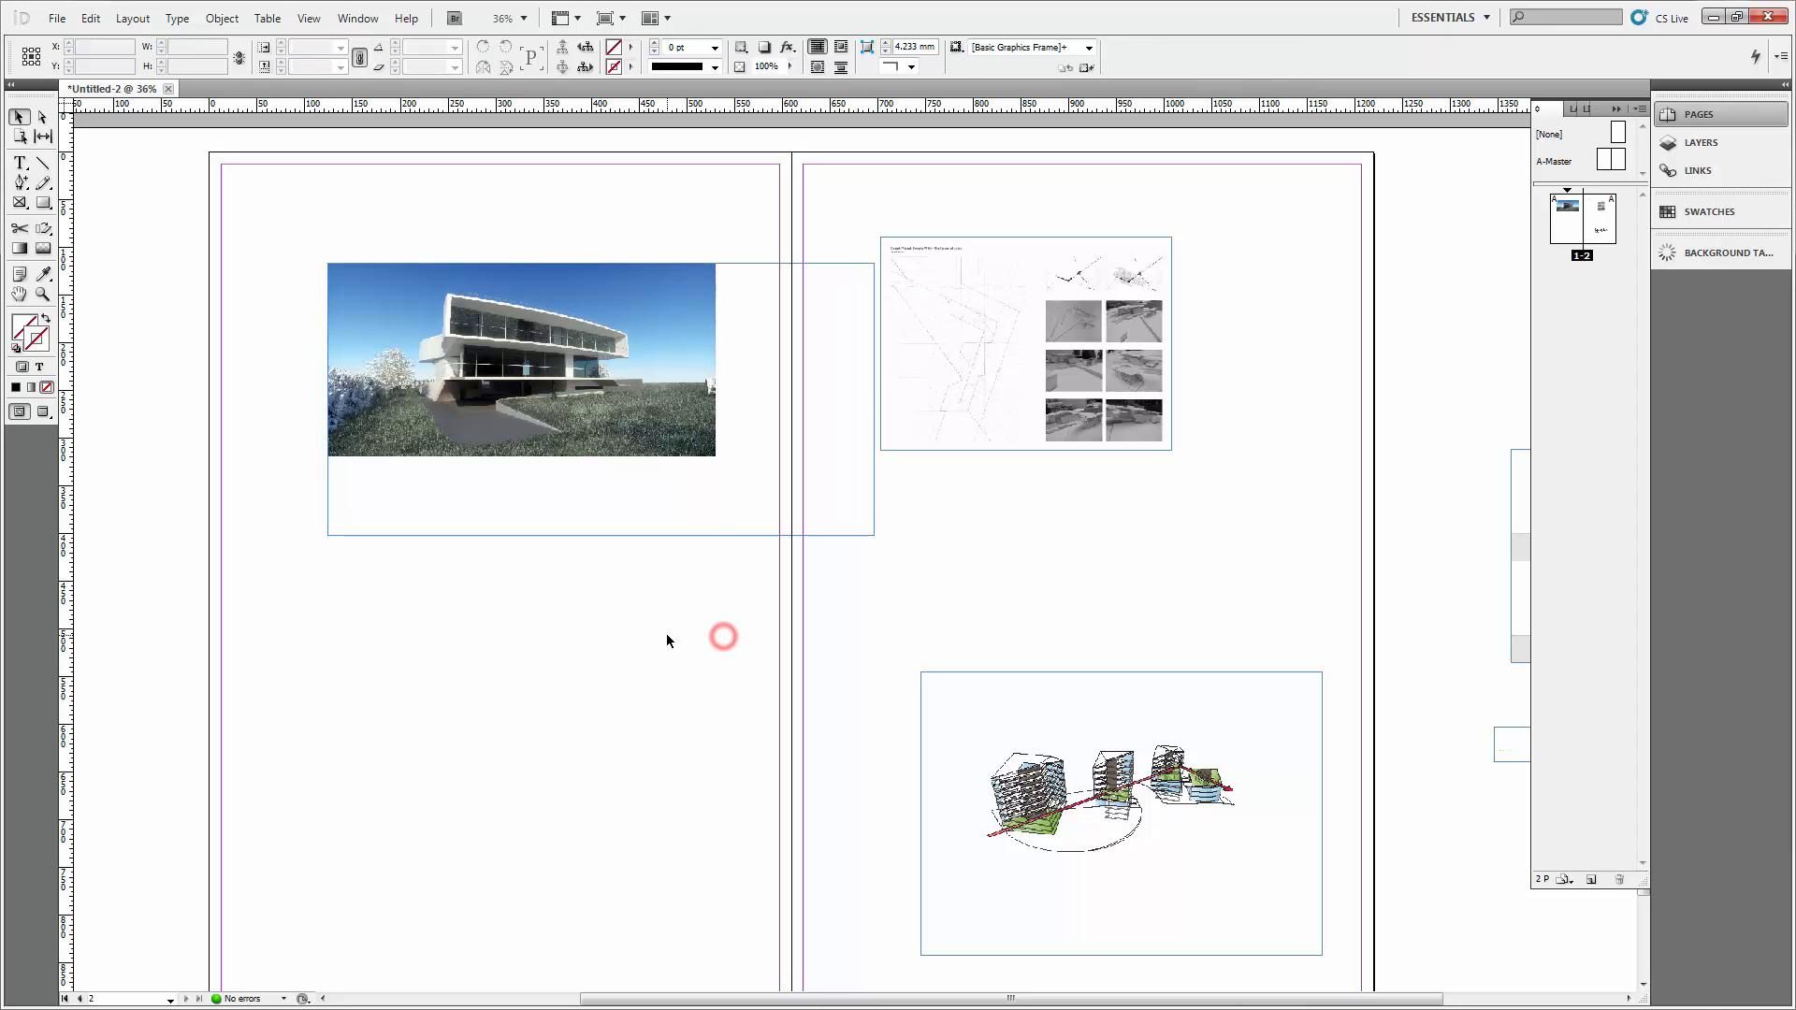
key(ctrl+z)
click(641, 589)
Scale the rendering together with its frame to about 501 × 251 mm, and position it in the upper part of page 1.
drag(662, 431, 633, 379)
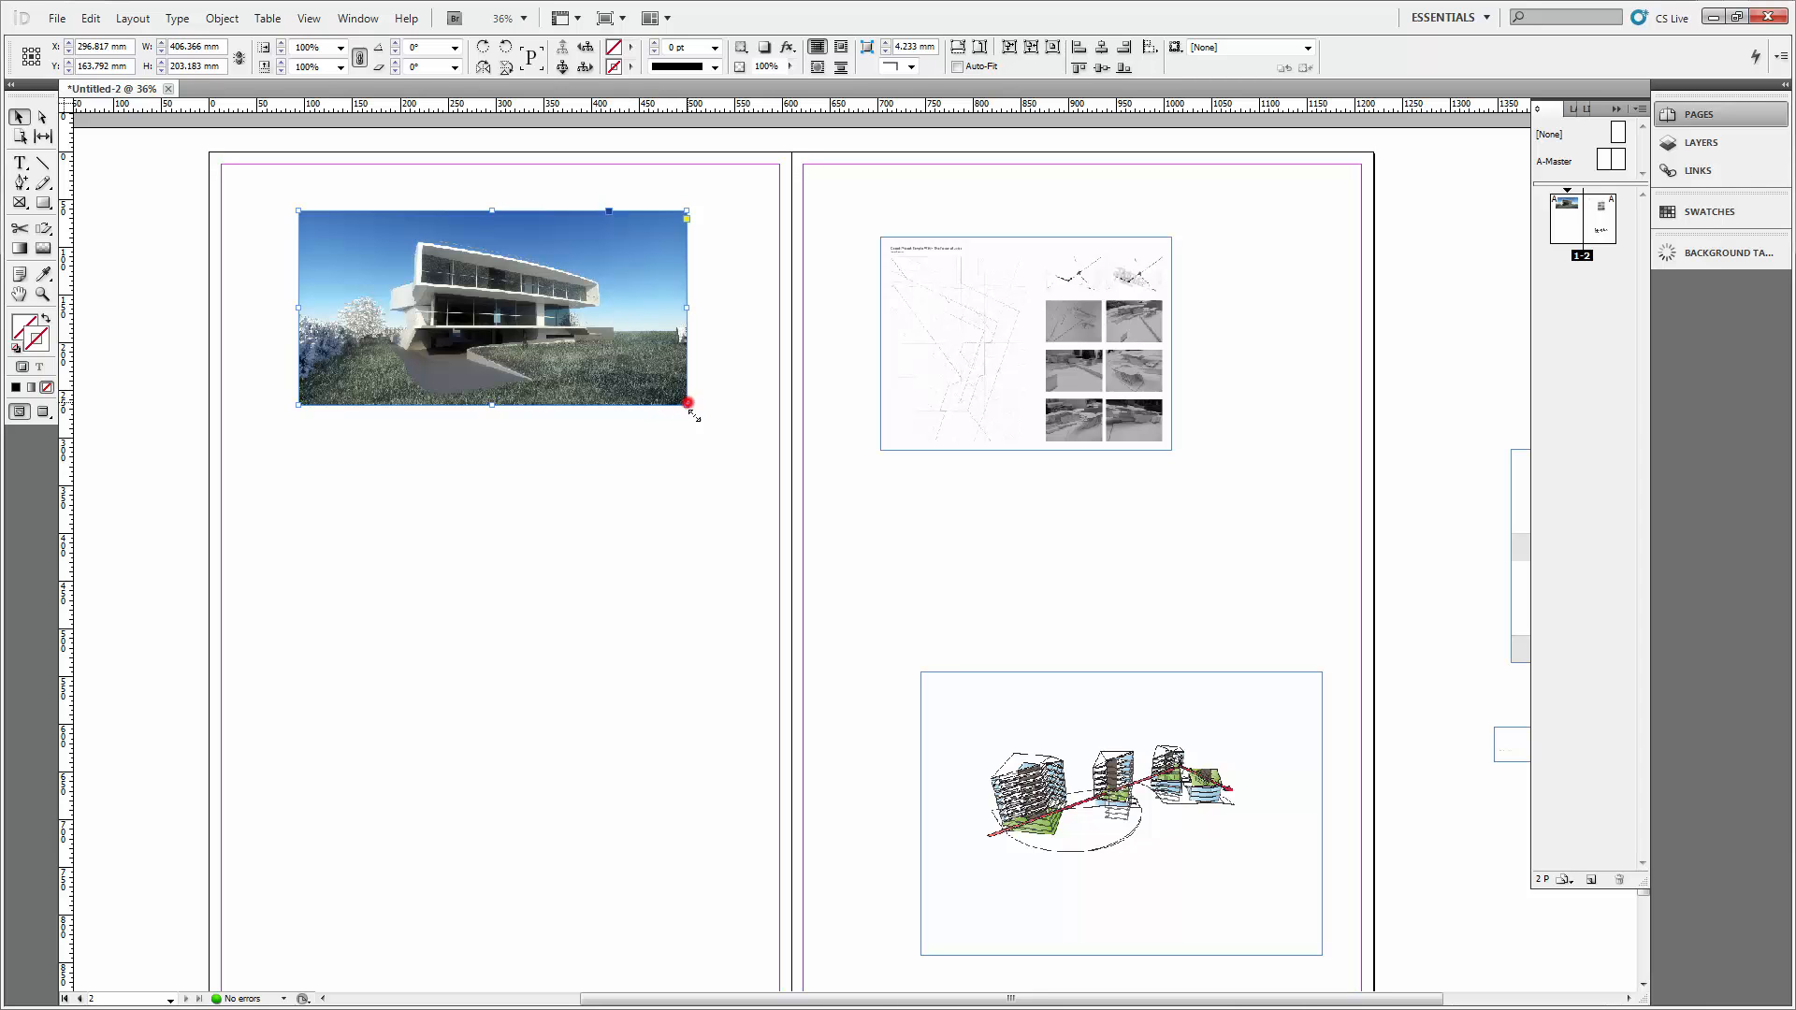
drag(693, 416, 761, 459)
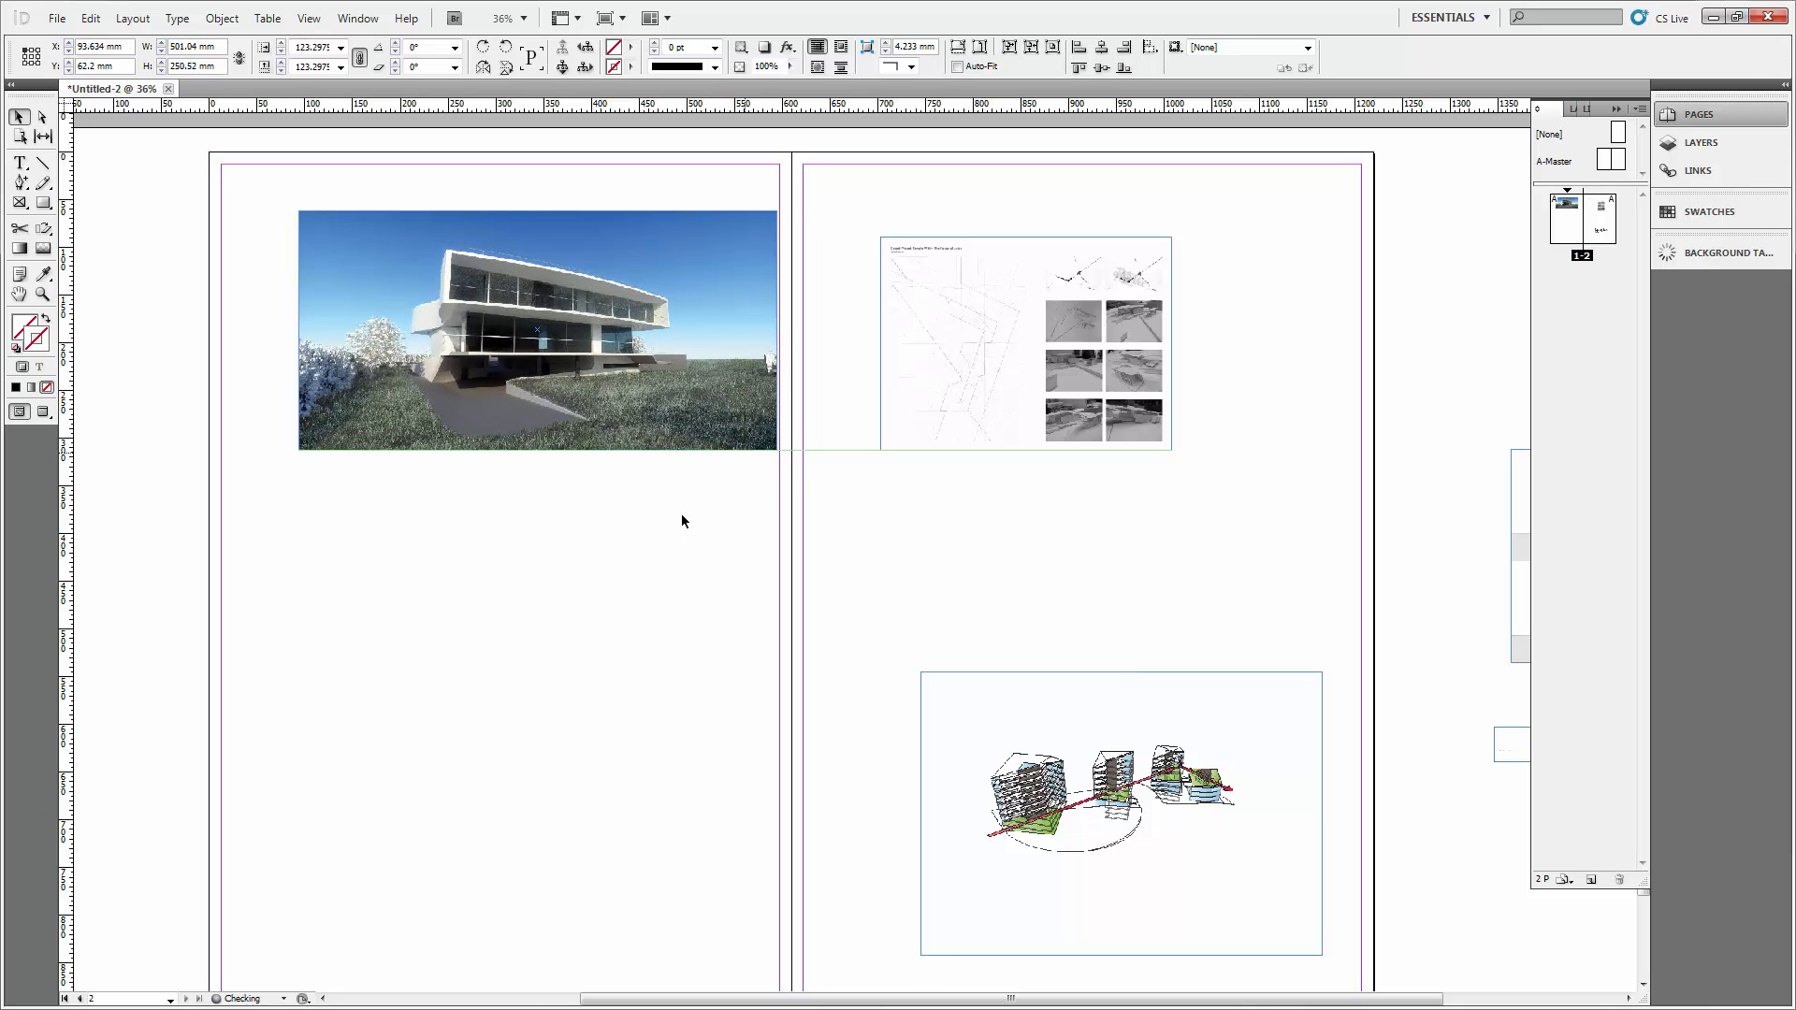
click(666, 529)
drag(626, 533, 835, 564)
mouse_move(760, 271)
mouse_down()
mouse_move(711, 352)
mouse_move(733, 279)
mouse_up()
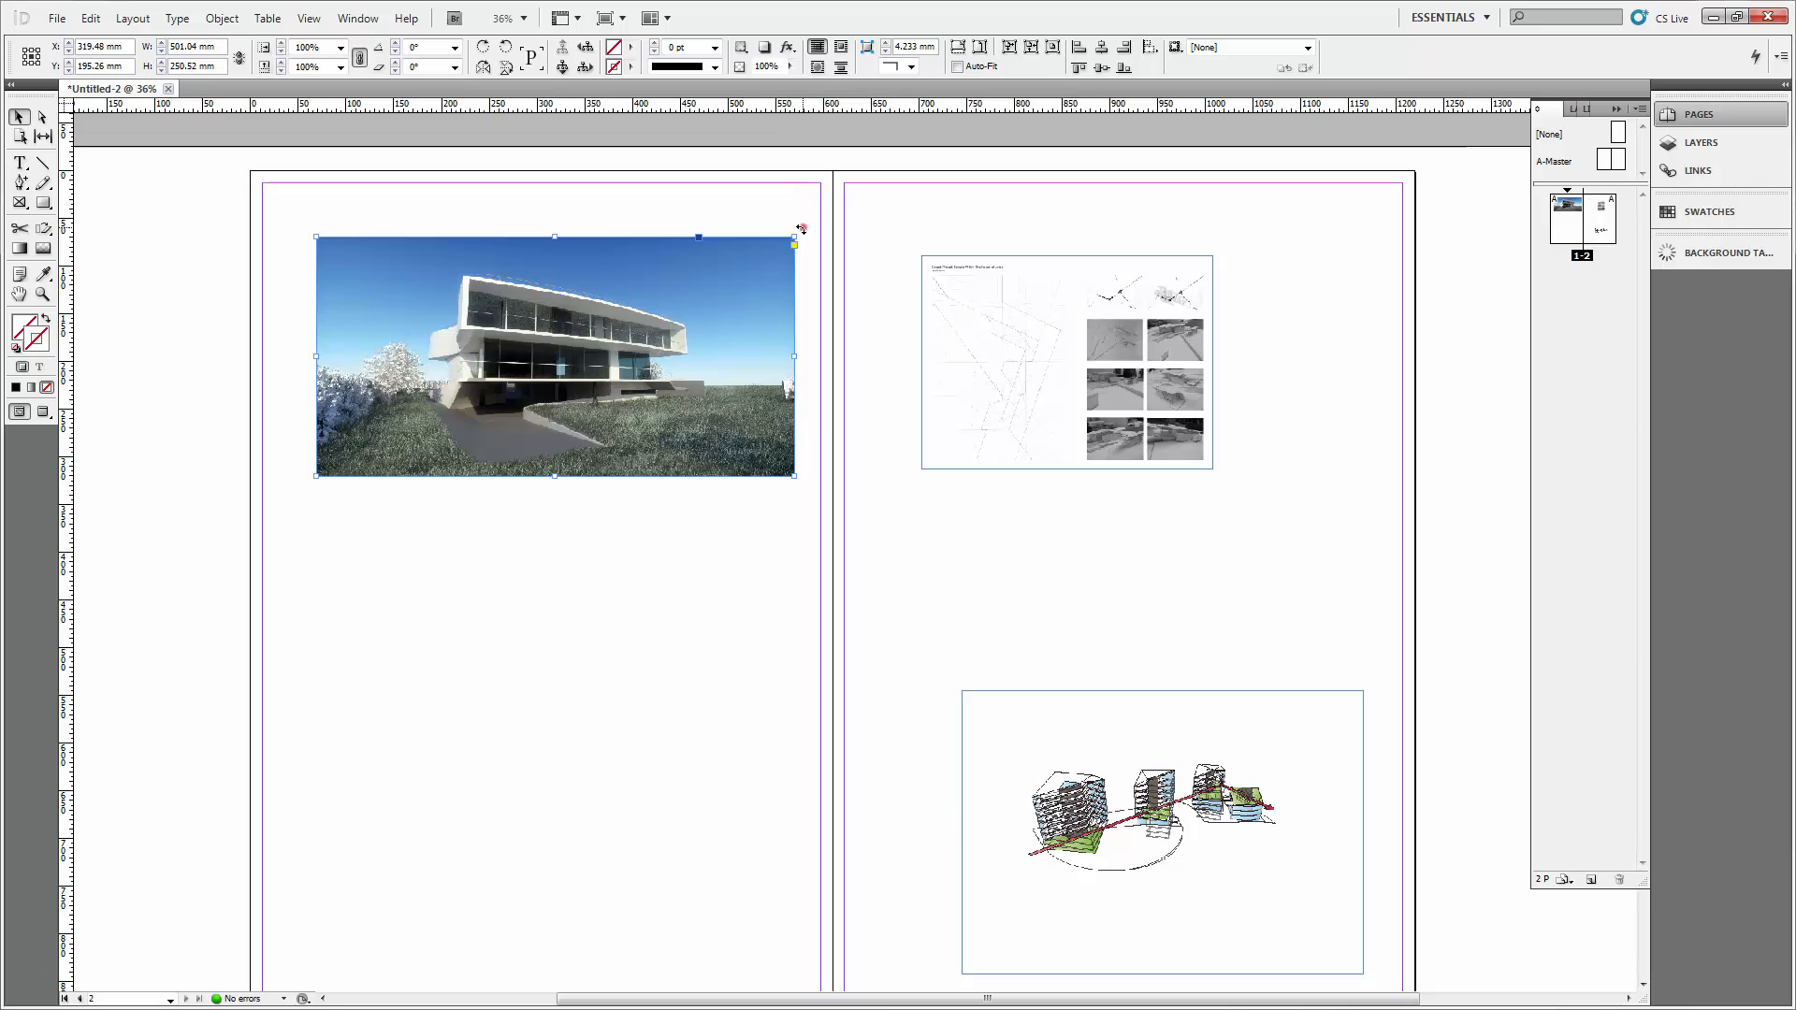
Rotate the rendering freehand to about -25.5°, and reset its rotation angle to 0°.
drag(800, 230, 760, 353)
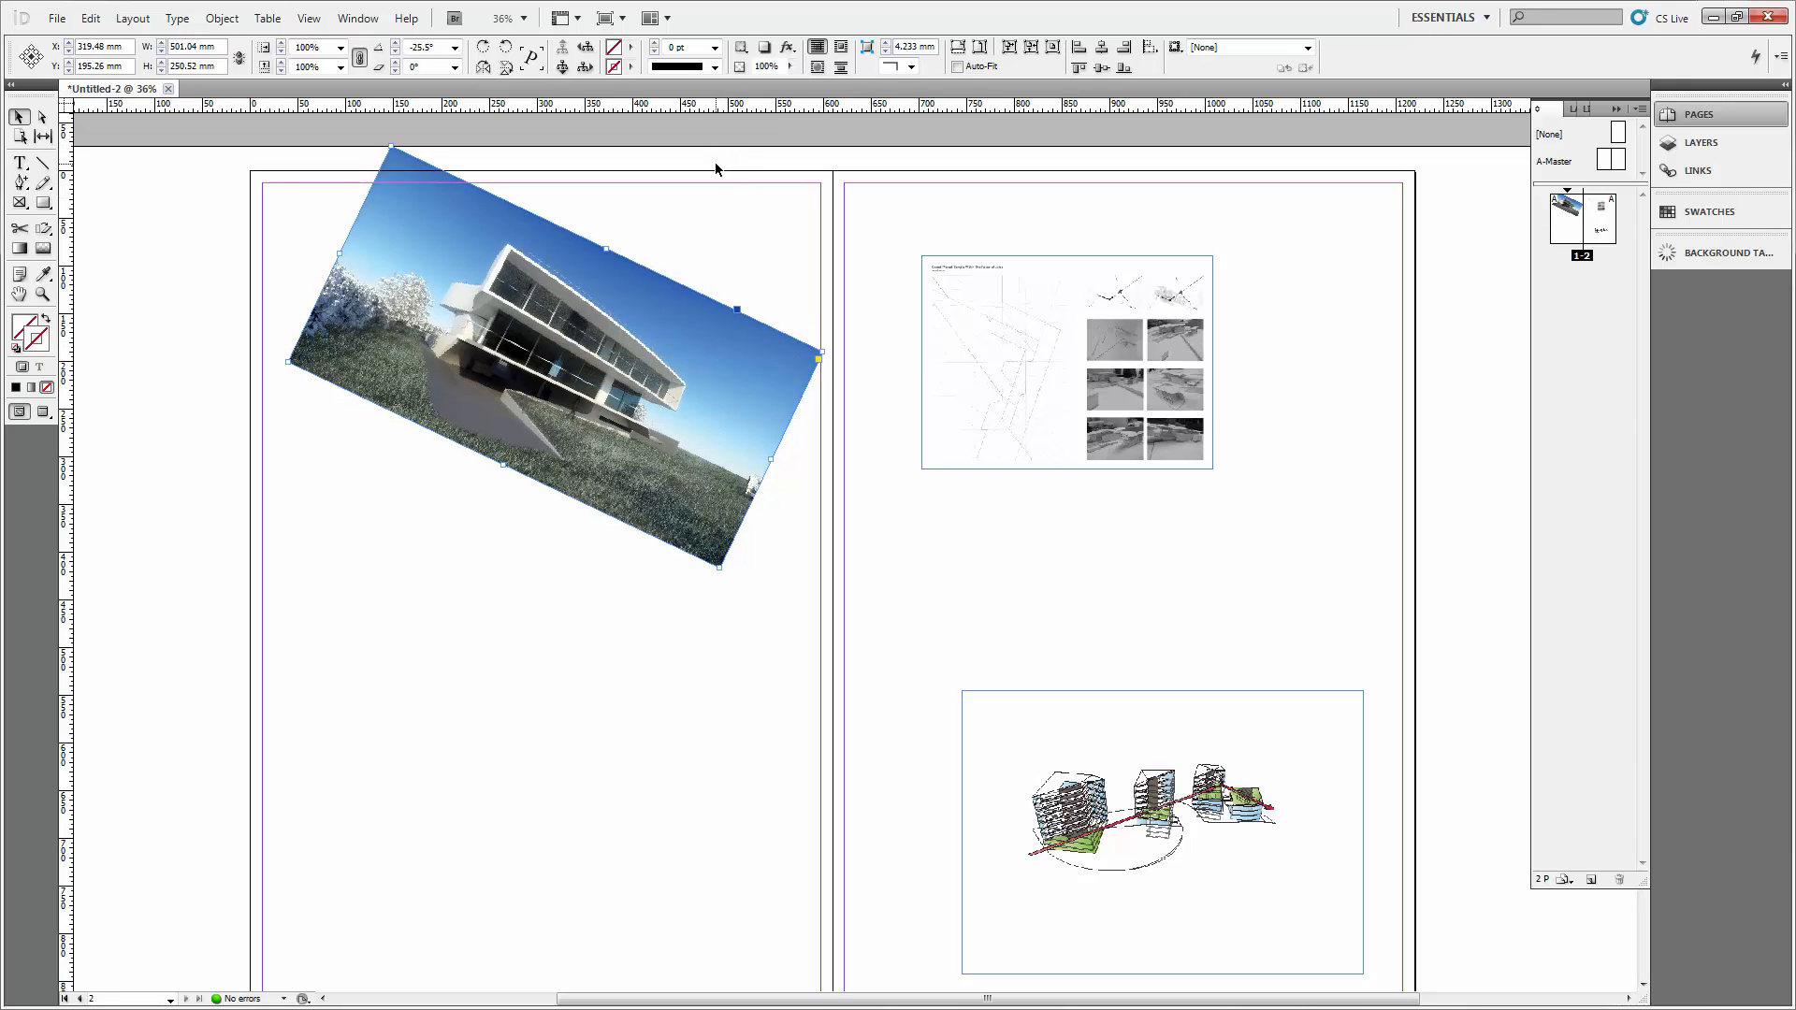
triple_click(428, 45)
text(0)
key(Return)
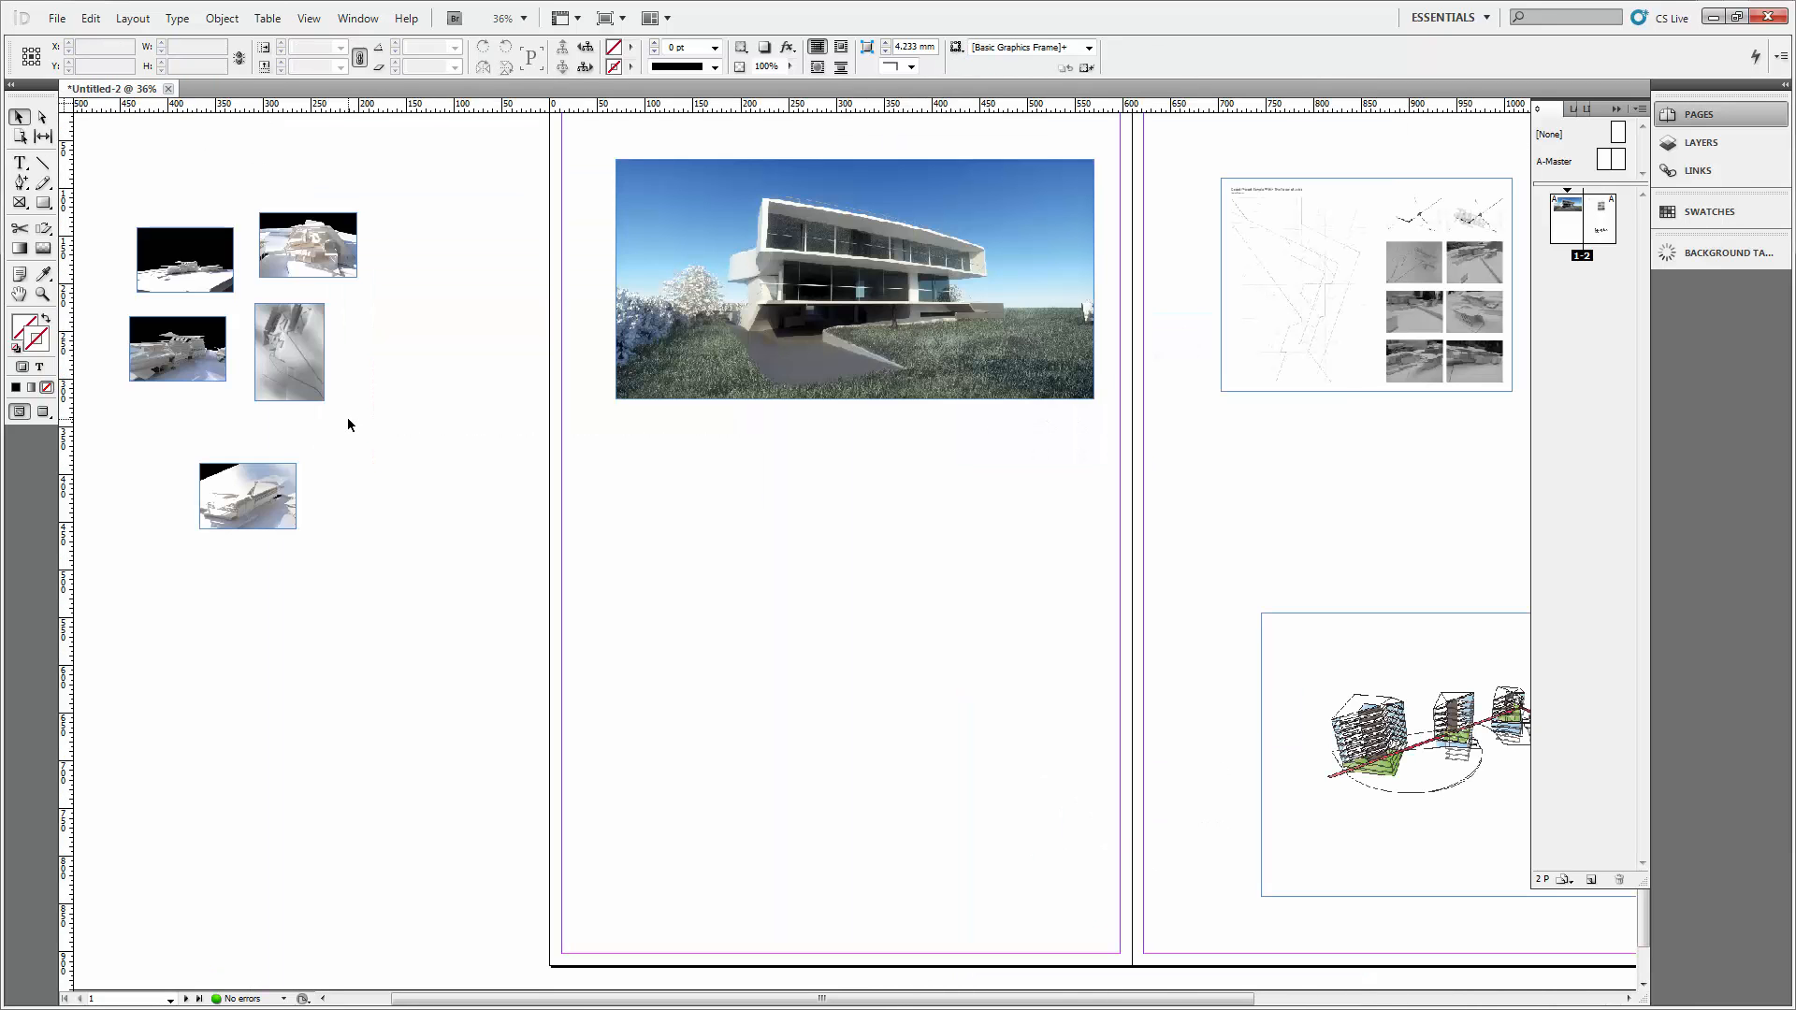
Move the five model images together from the pasteboard onto page 1, below the rendering.
click(427, 562)
click(713, 473)
drag(445, 563, 235, 291)
click(556, 834)
drag(529, 713, 252, 305)
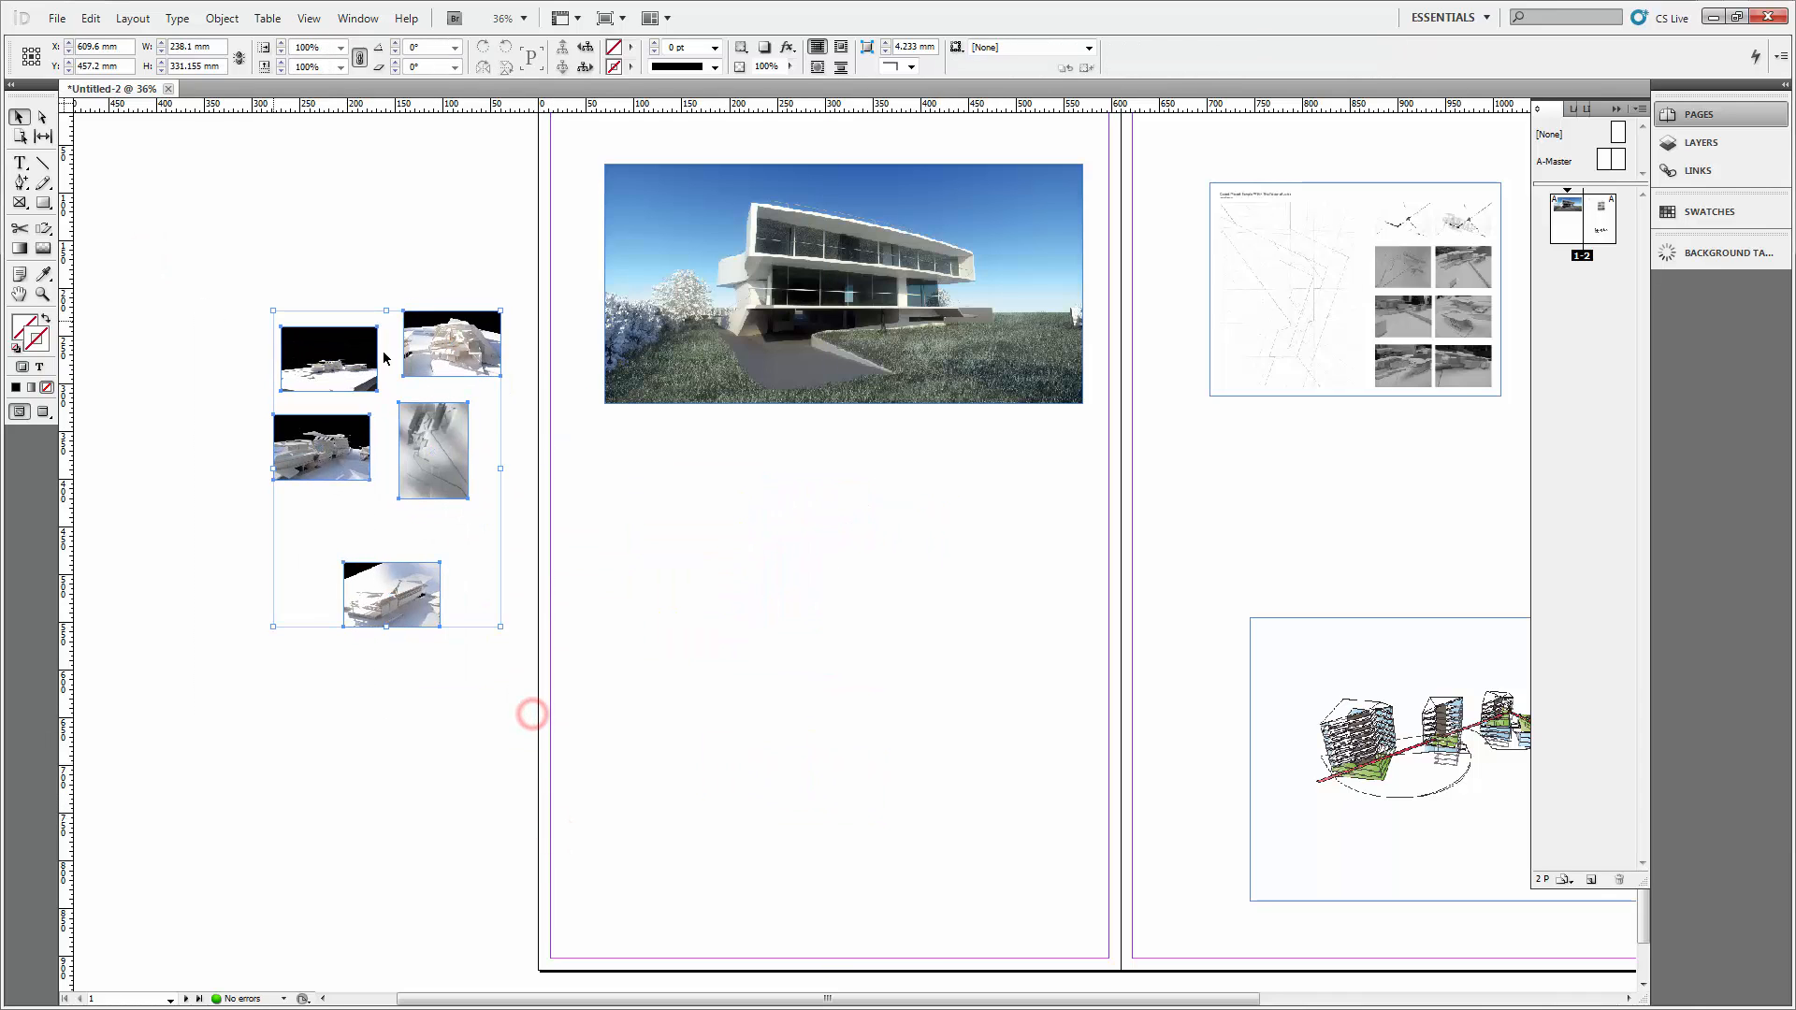
drag(376, 380, 807, 554)
click(433, 468)
drag(979, 437, 634, 455)
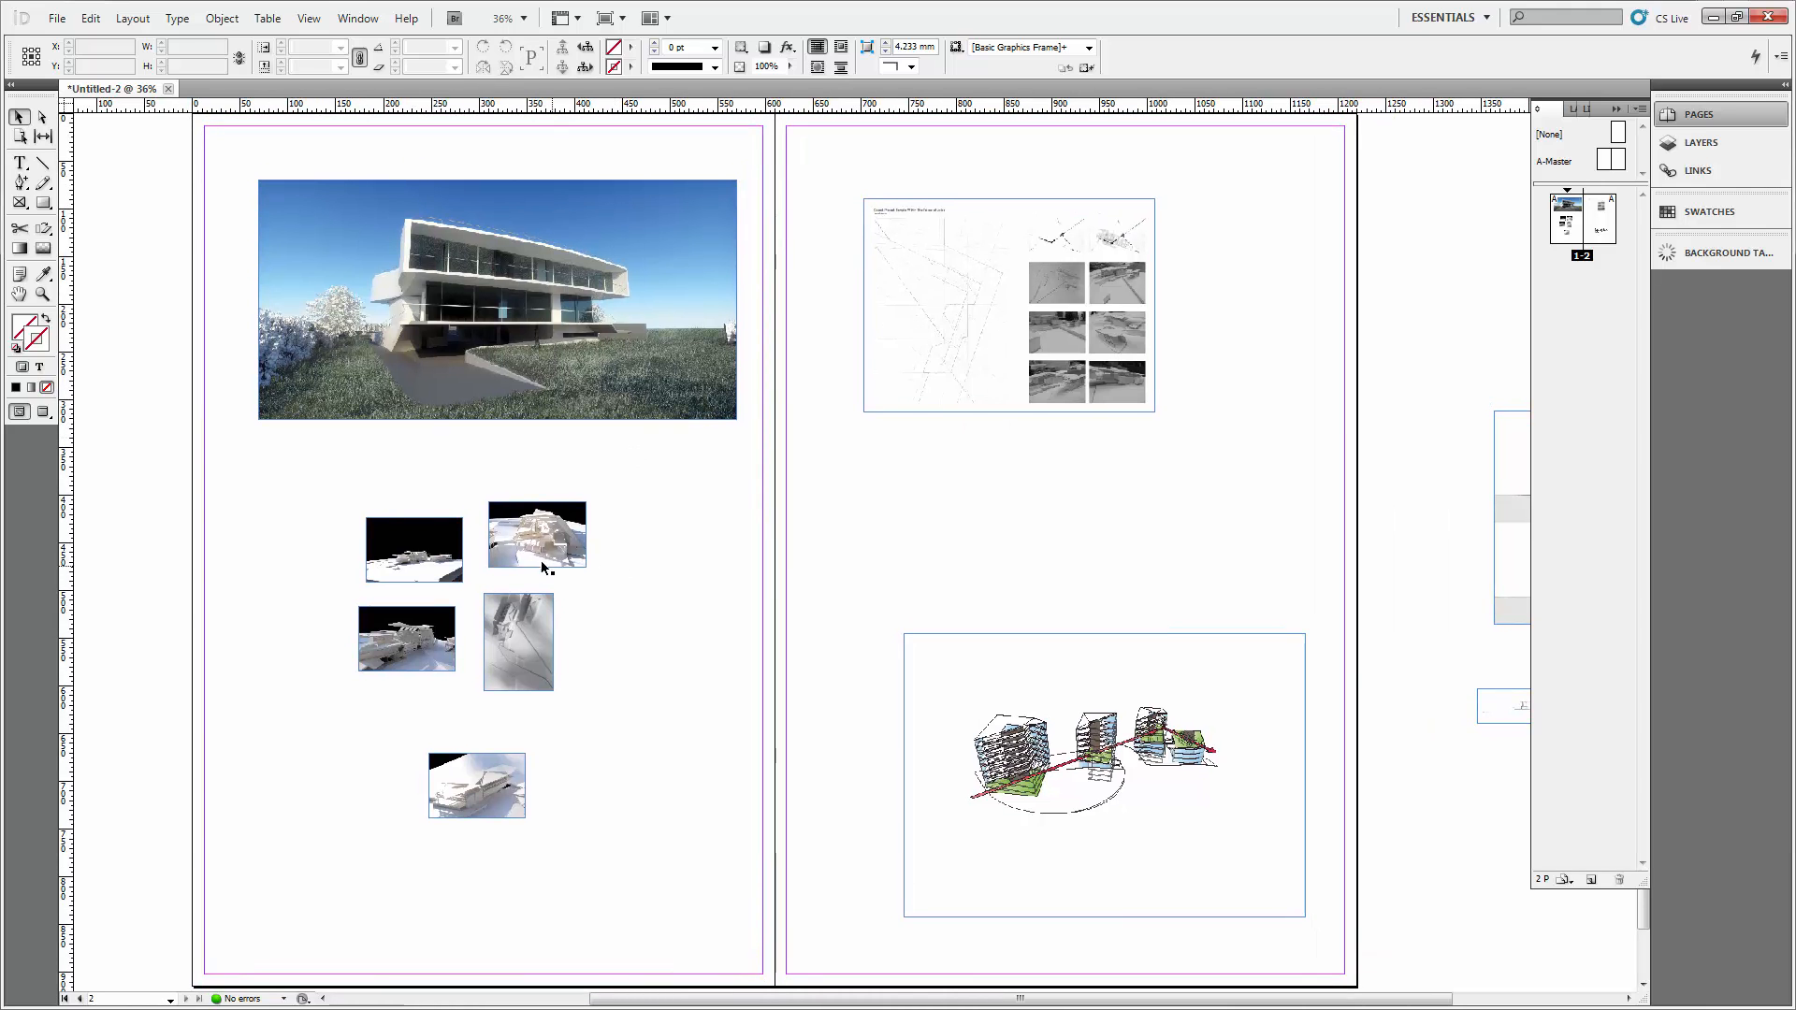
Snap the upper-right model image against the portrait image's side, nudge it away to the right and slightly up, and deselect it.
drag(501, 529, 567, 619)
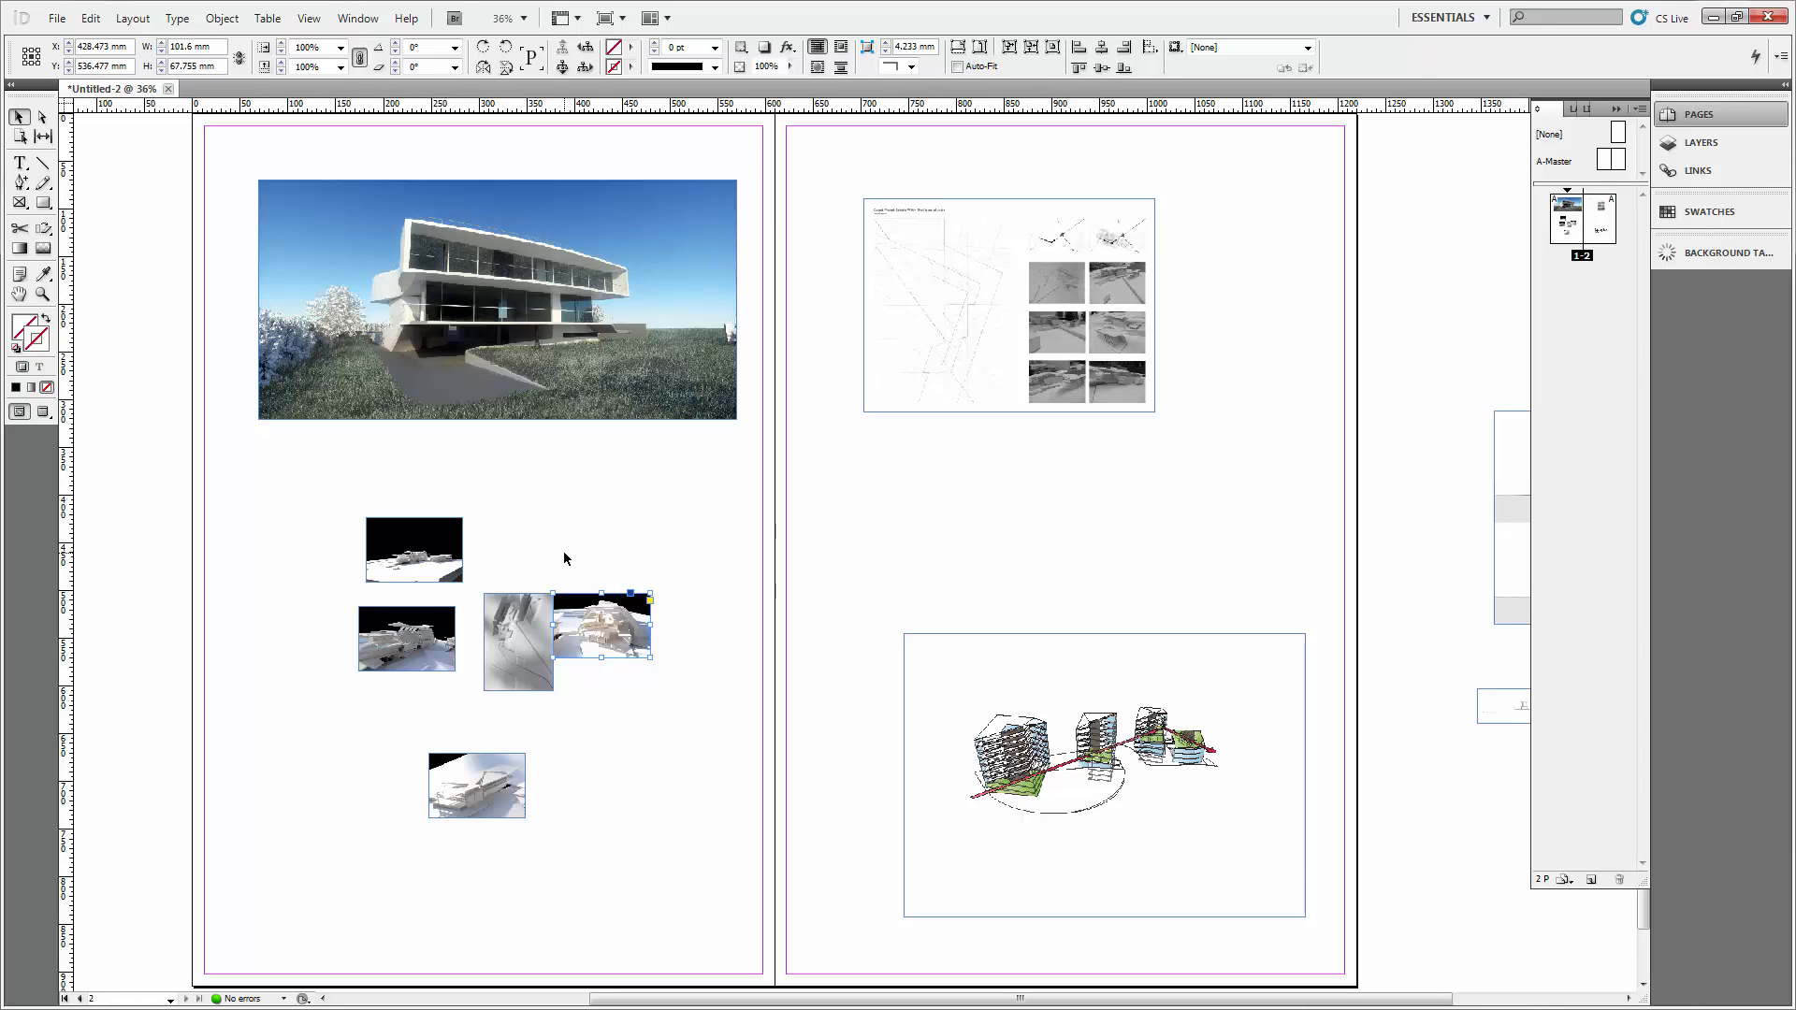
key(Right)
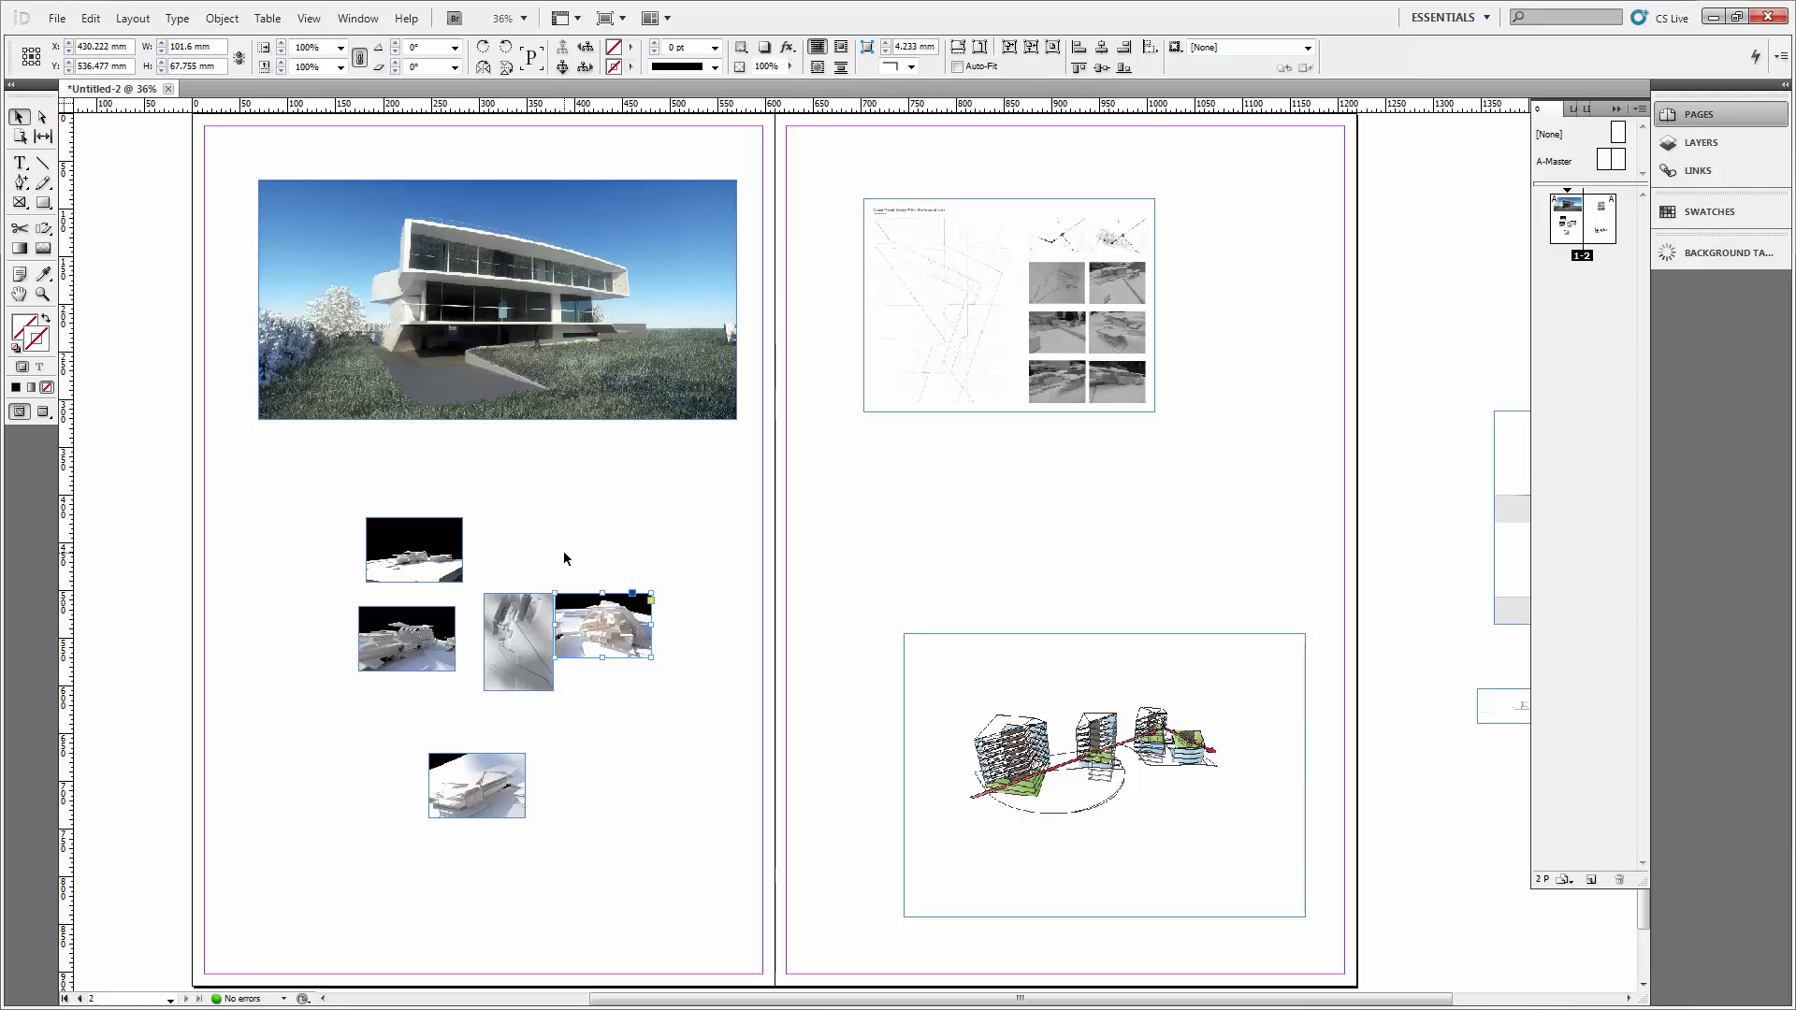
key(shift+Right)
key(shift+Right)
key(shift+Right)
key(shift+Right)
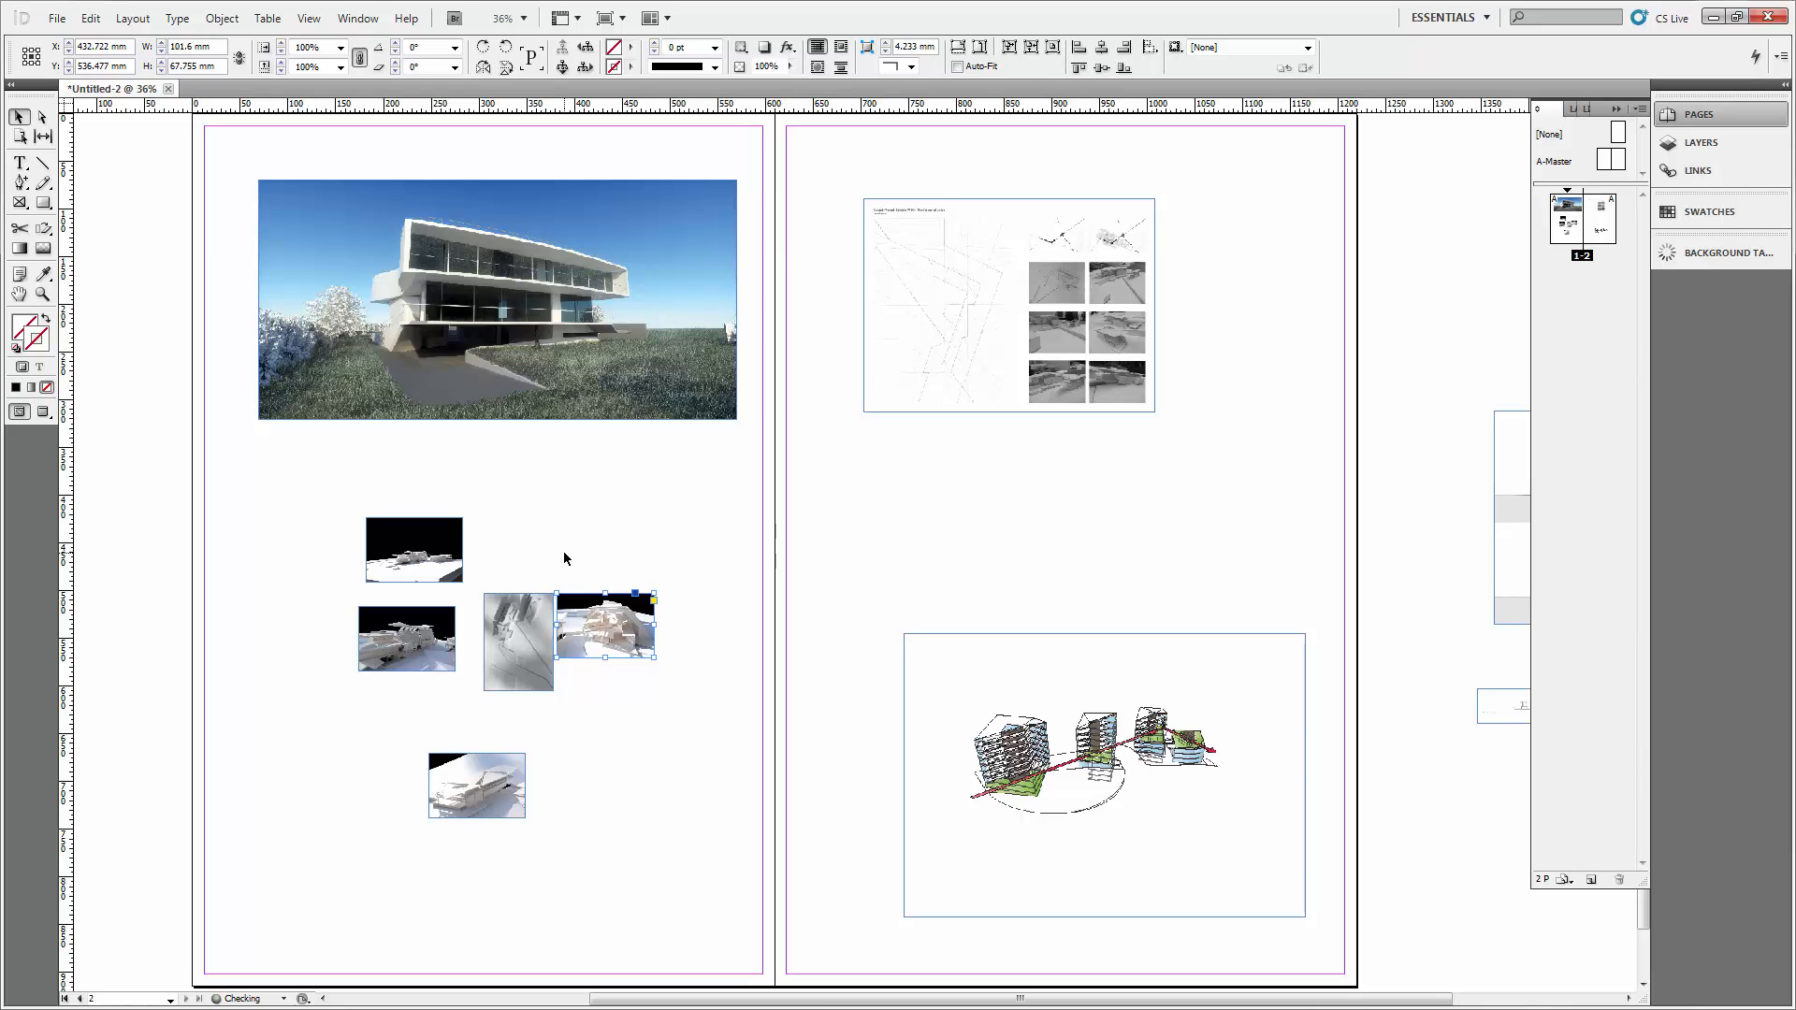
key(shift+Up)
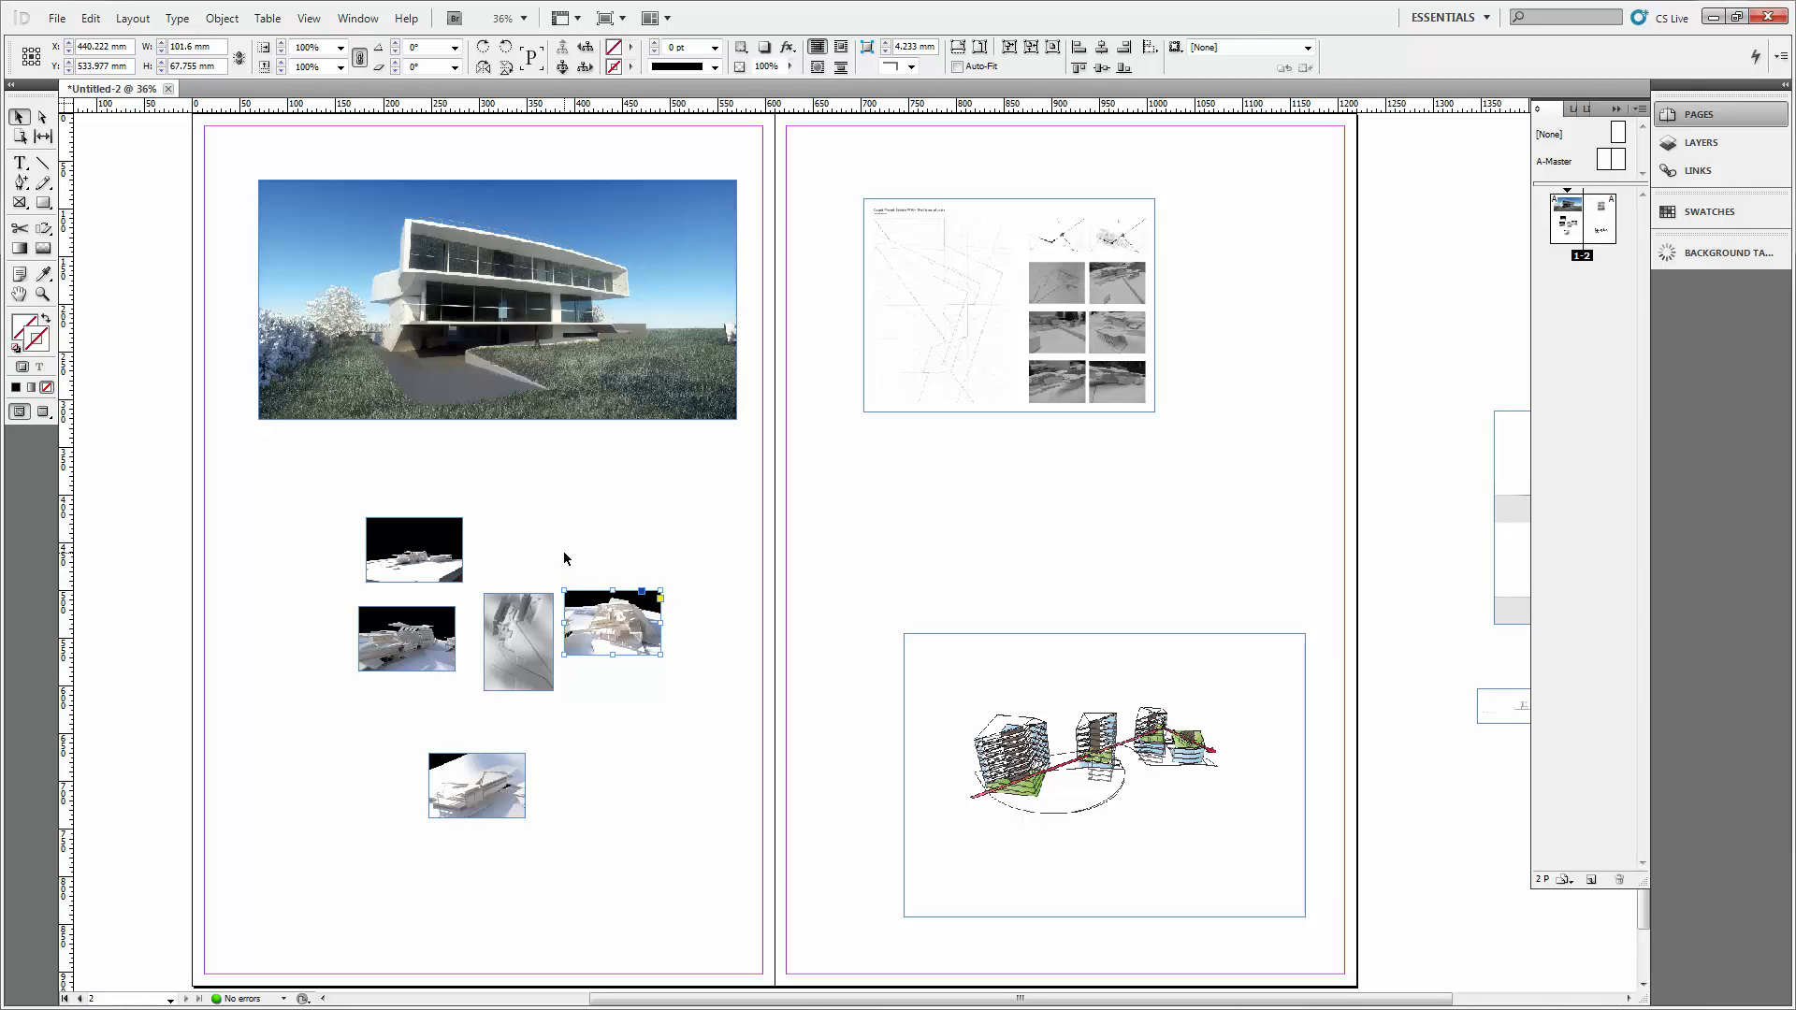
click(564, 559)
Move the portrait image aside and stack the four landscape model images edge to edge in one column.
drag(513, 613, 739, 515)
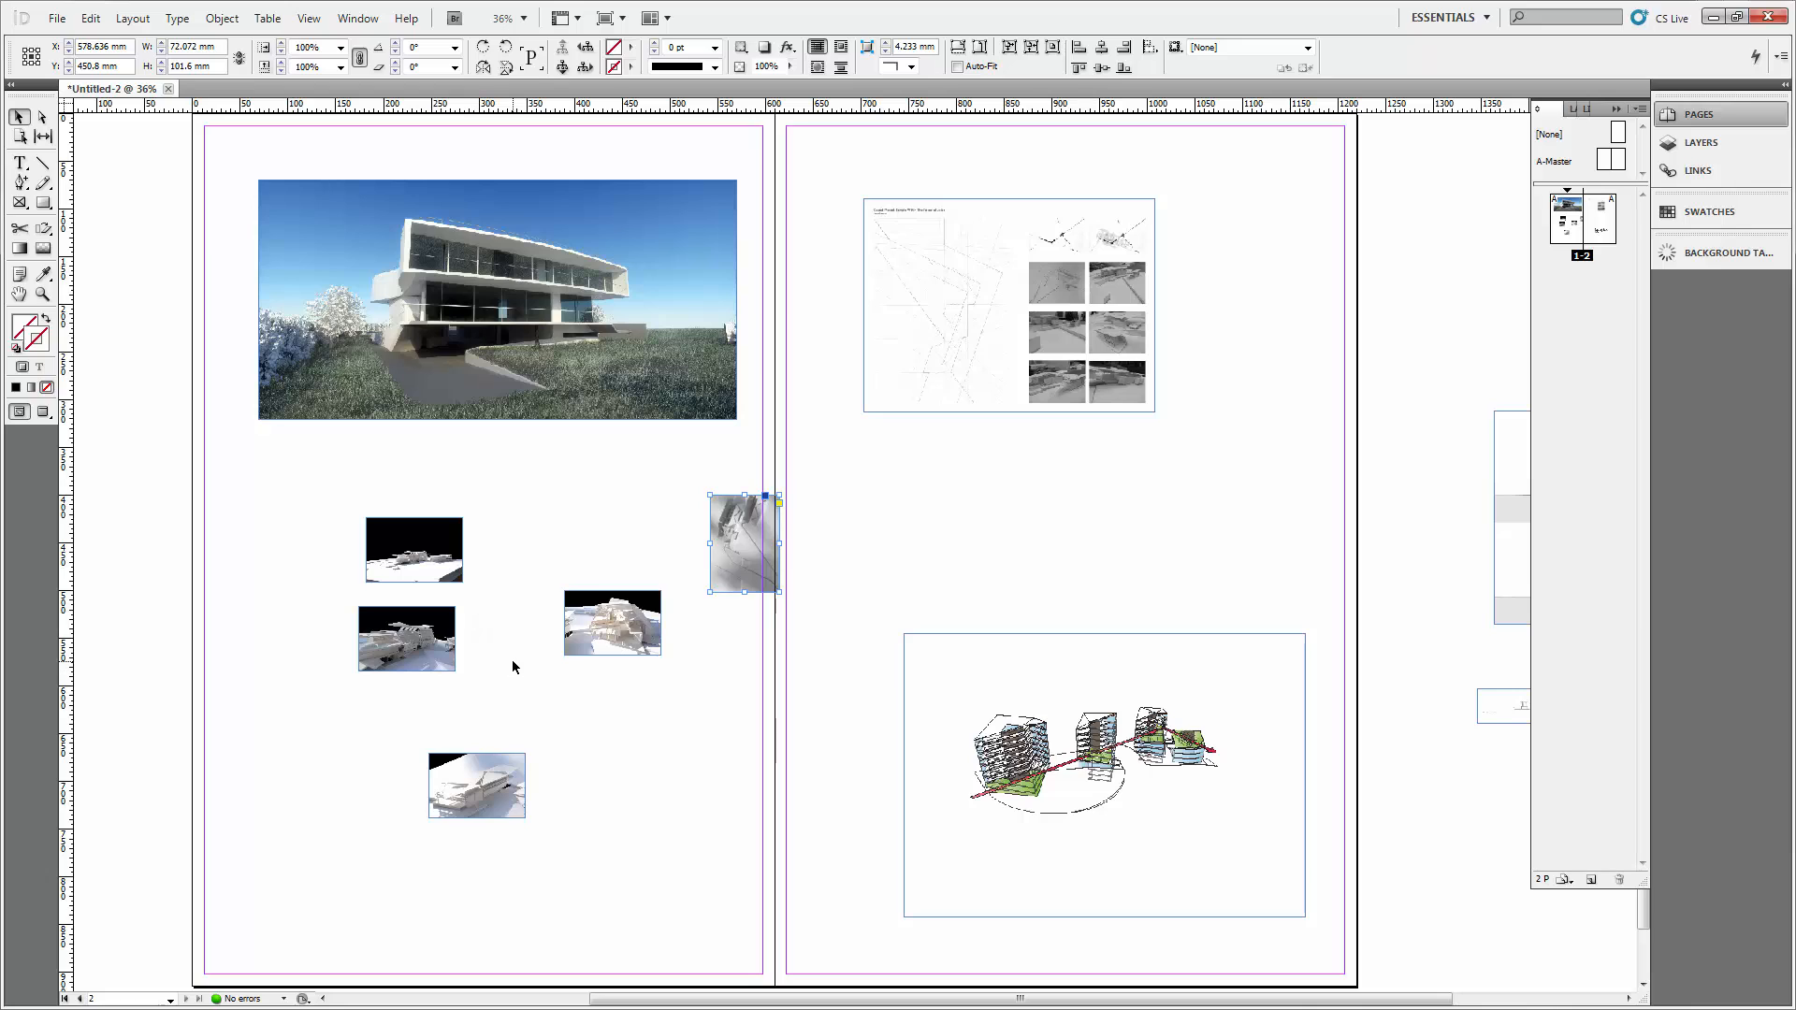
drag(373, 639, 381, 614)
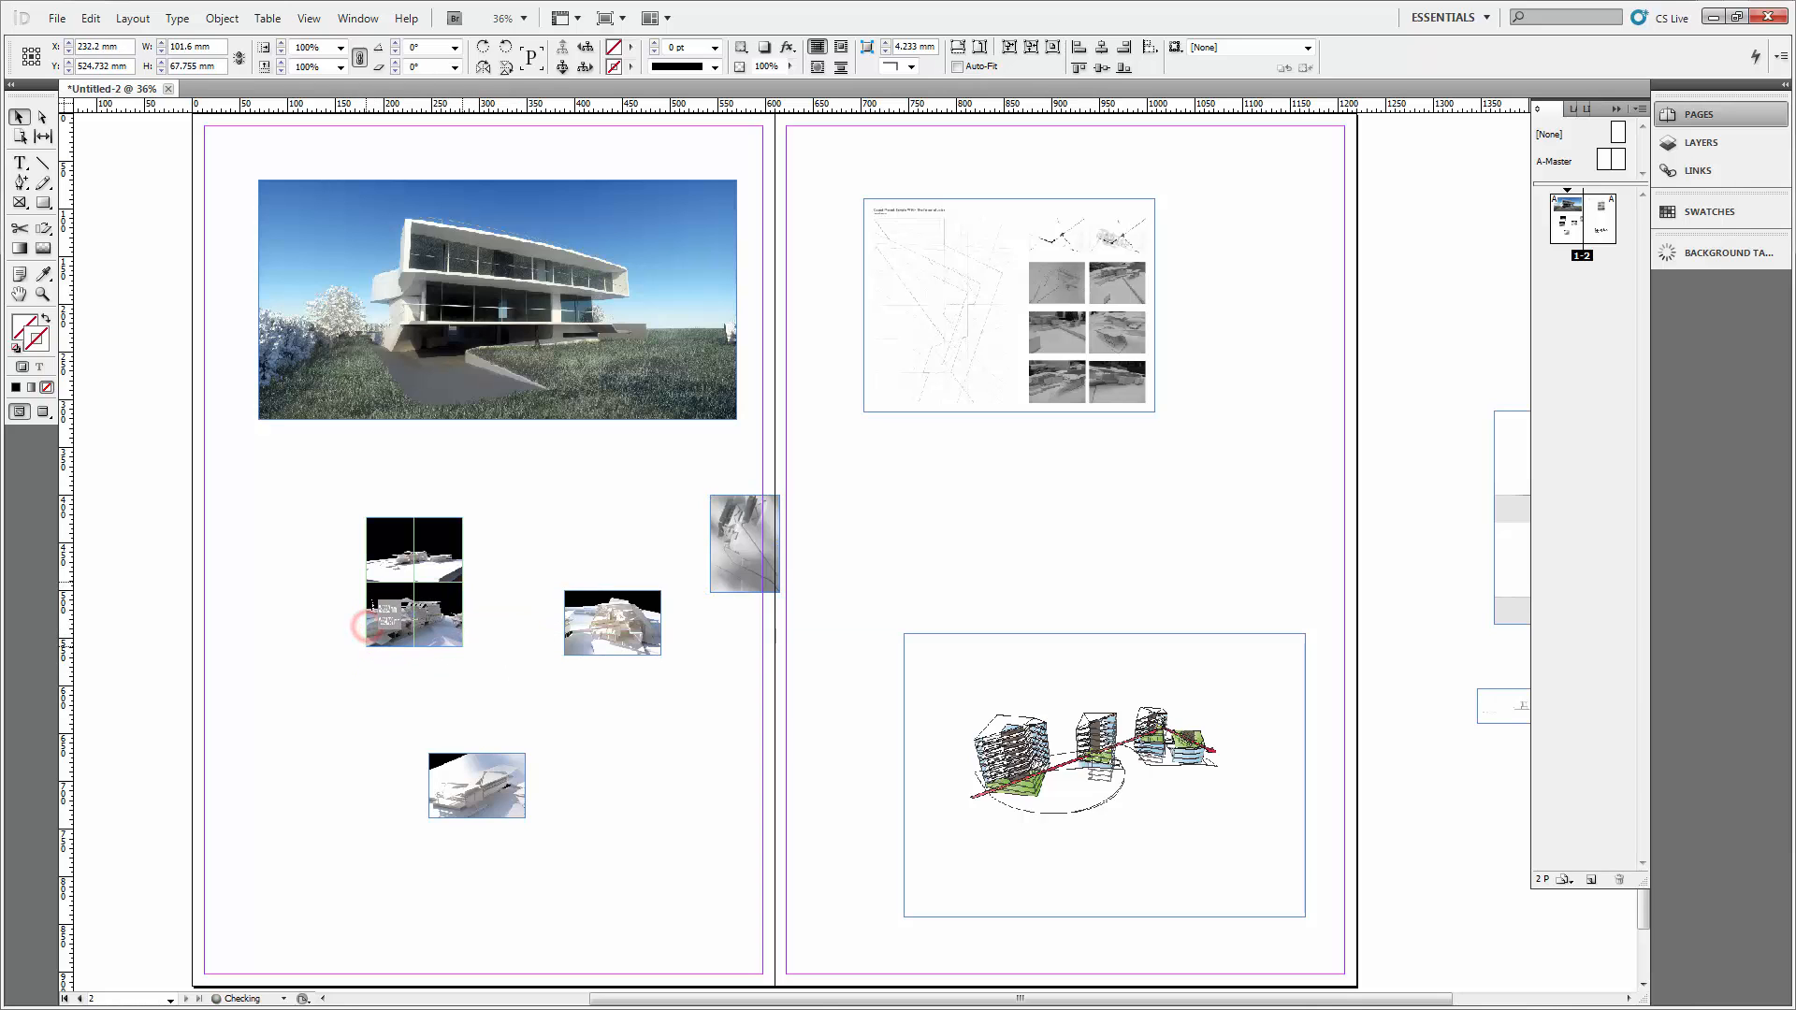
drag(443, 769, 381, 663)
drag(579, 608, 461, 719)
click(533, 609)
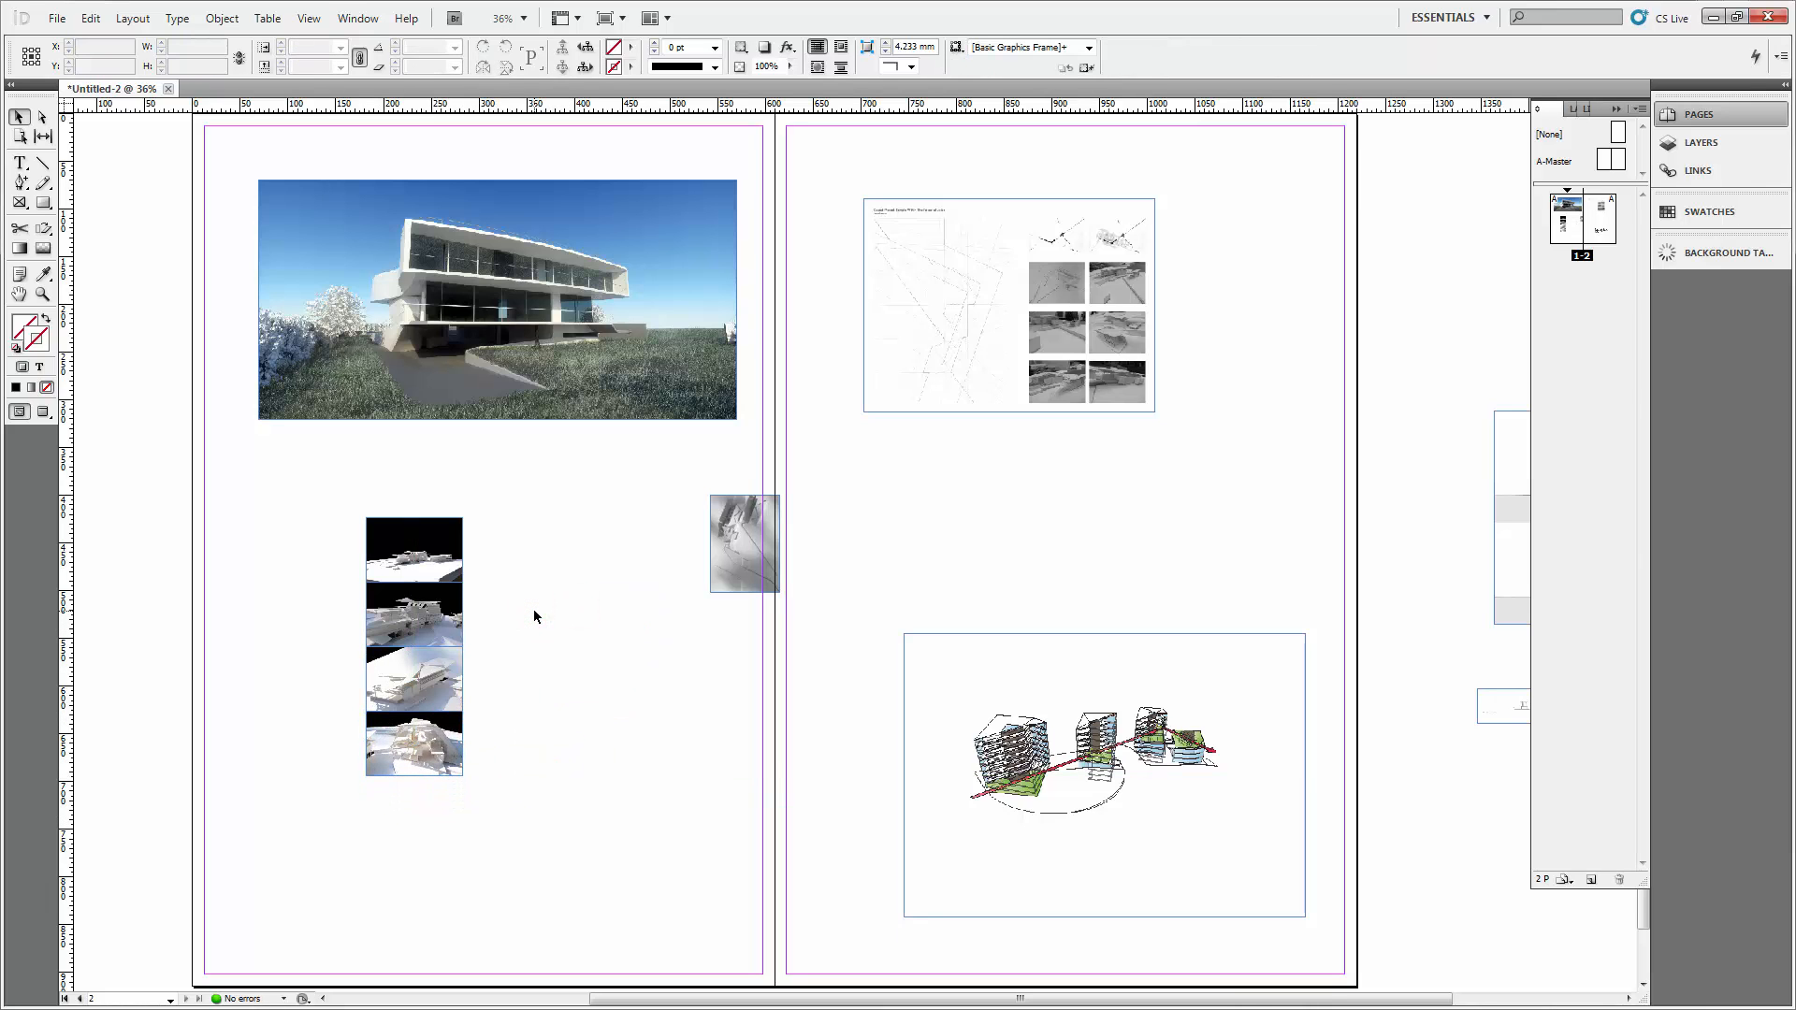
Move the column's lower two model images beside the upper two to form a two-by-two grid.
key(ctrl+equal)
drag(515, 582, 736, 286)
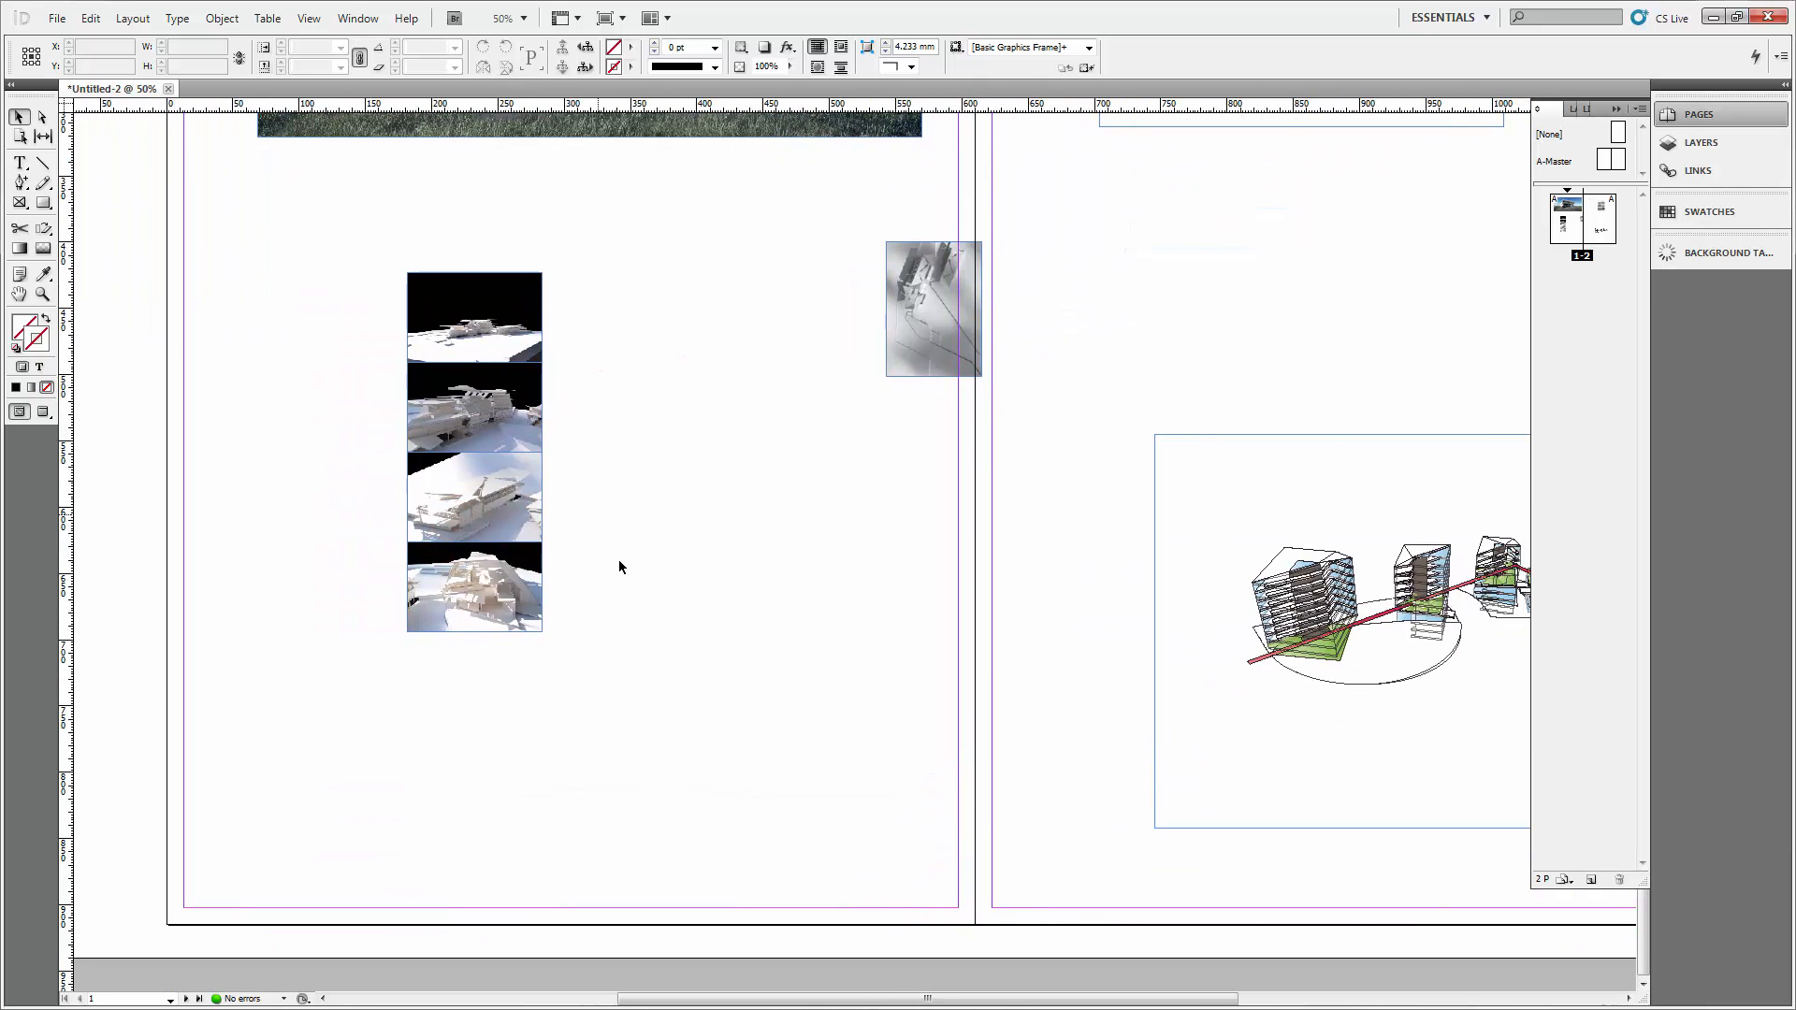
drag(605, 520, 503, 574)
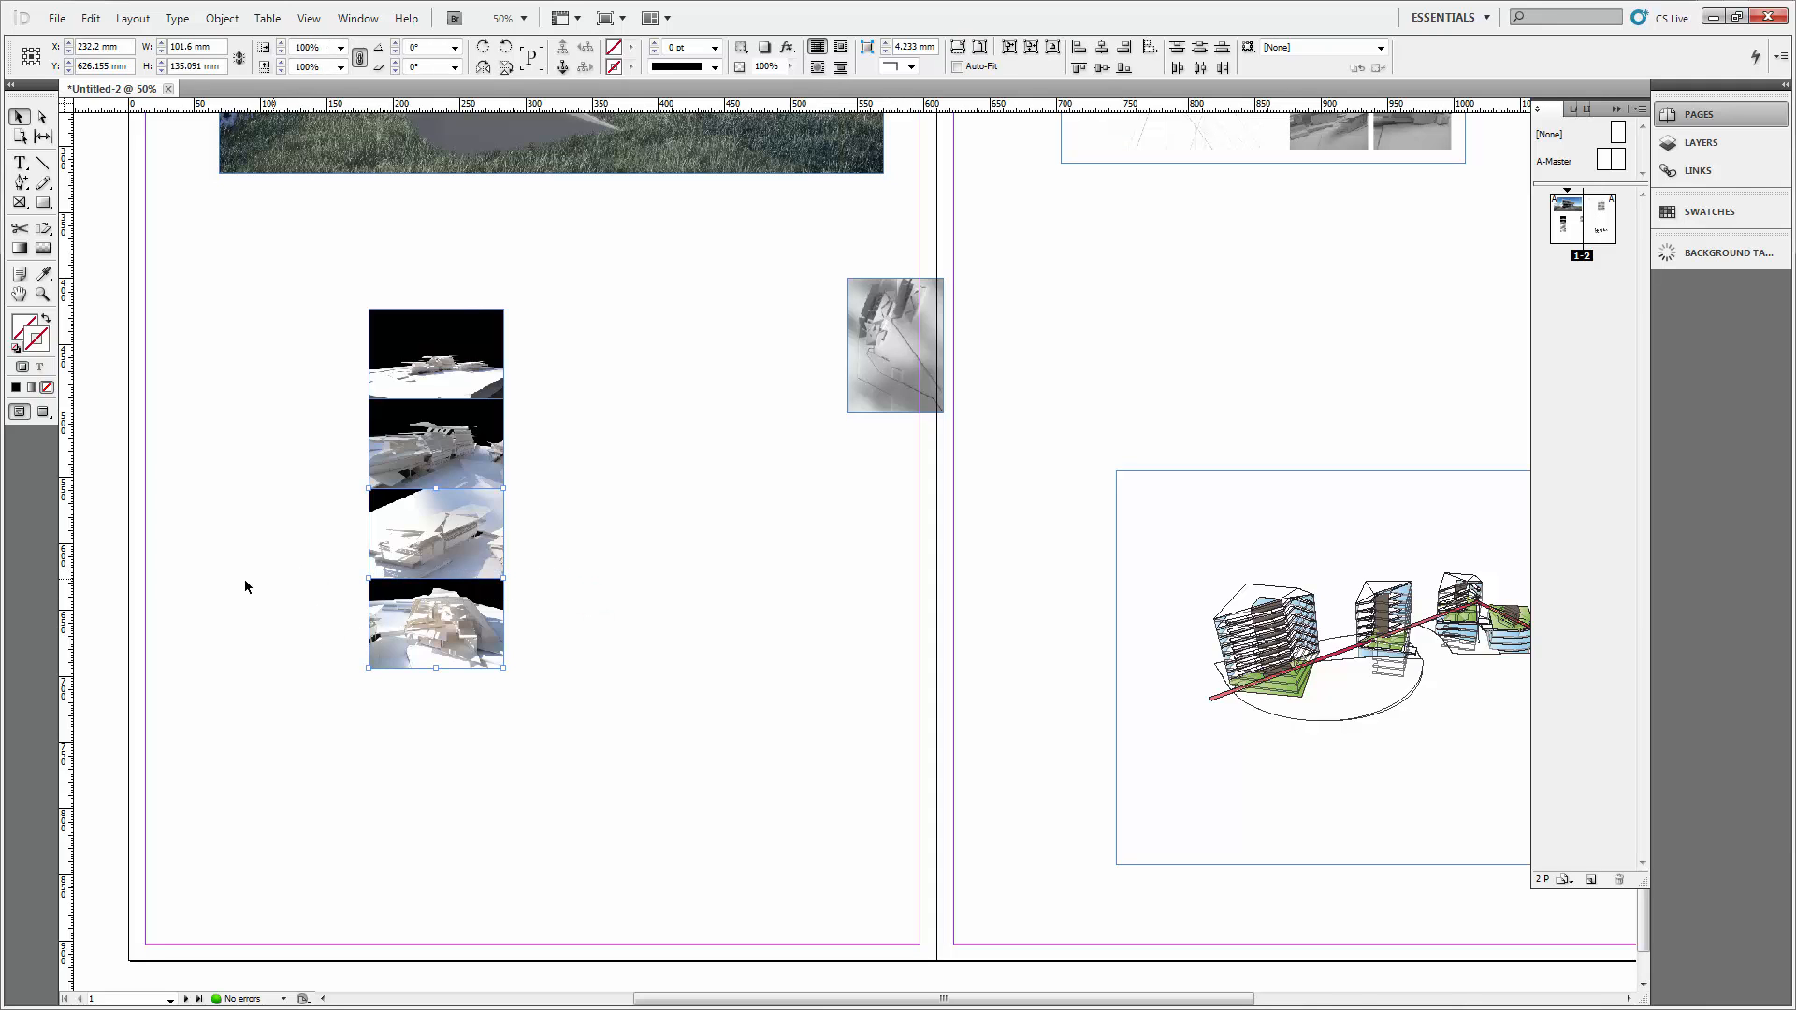
drag(389, 509, 520, 339)
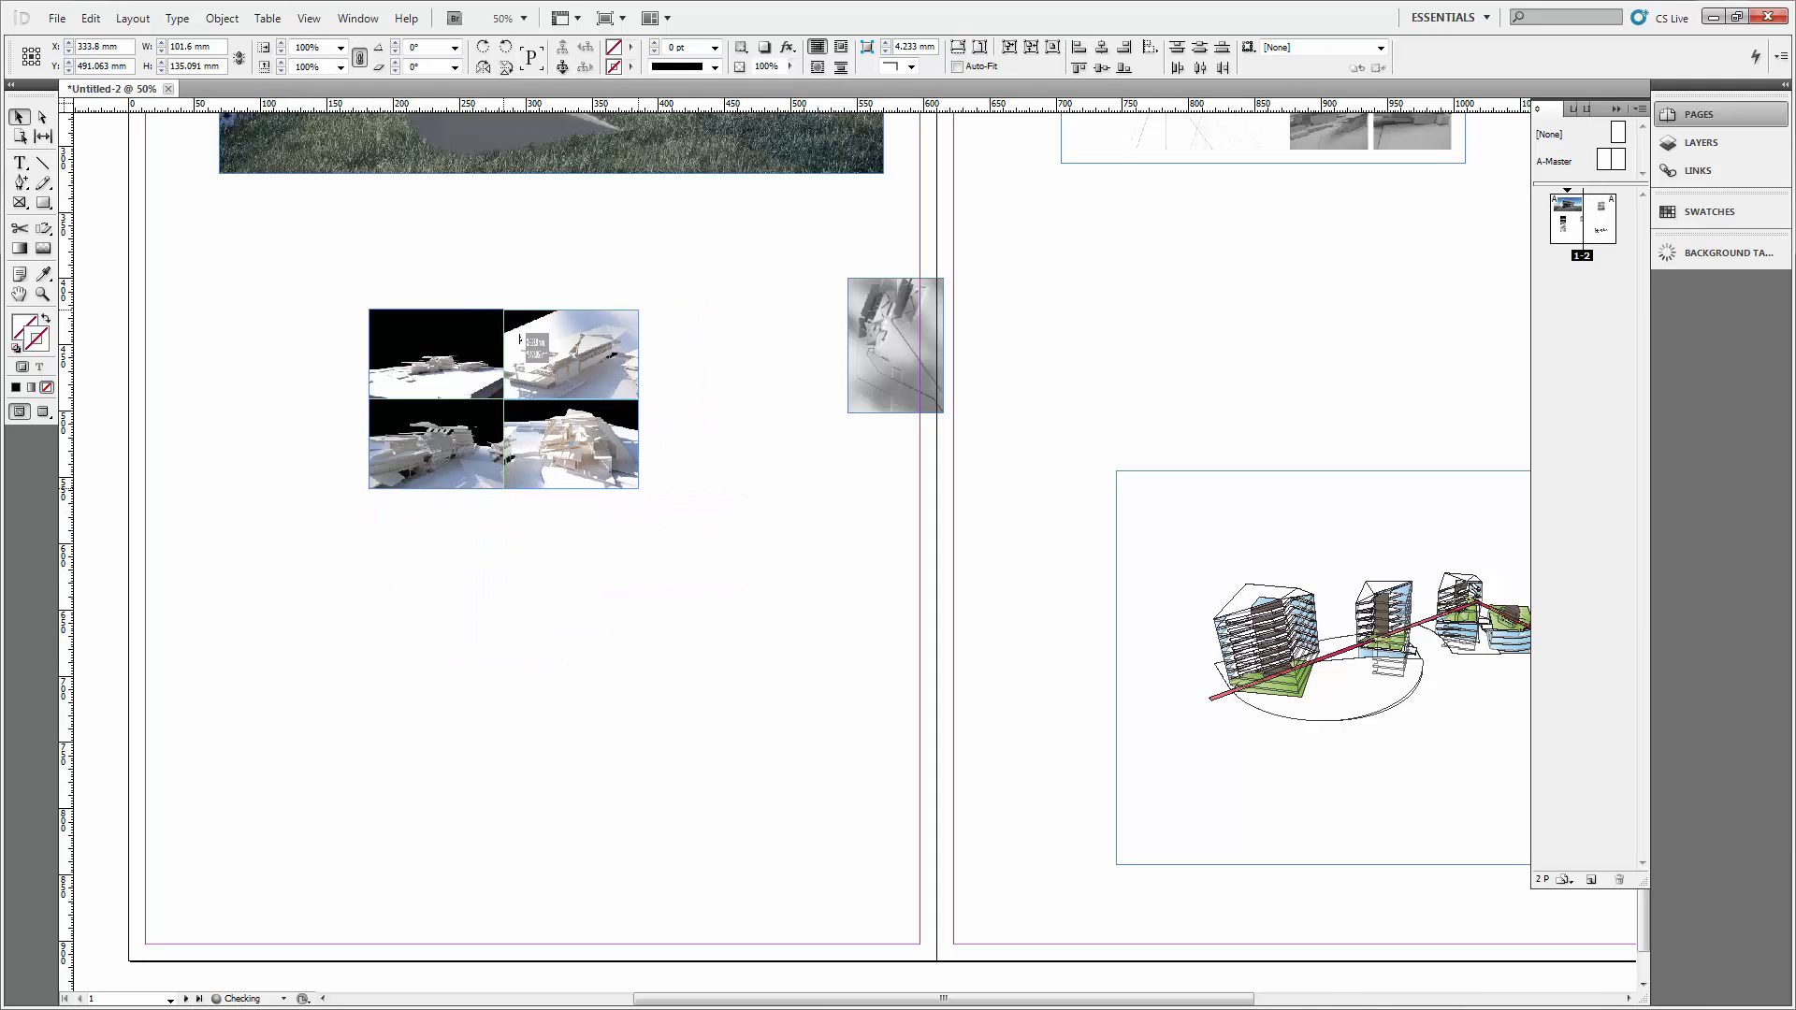
click(349, 637)
drag(739, 563, 544, 331)
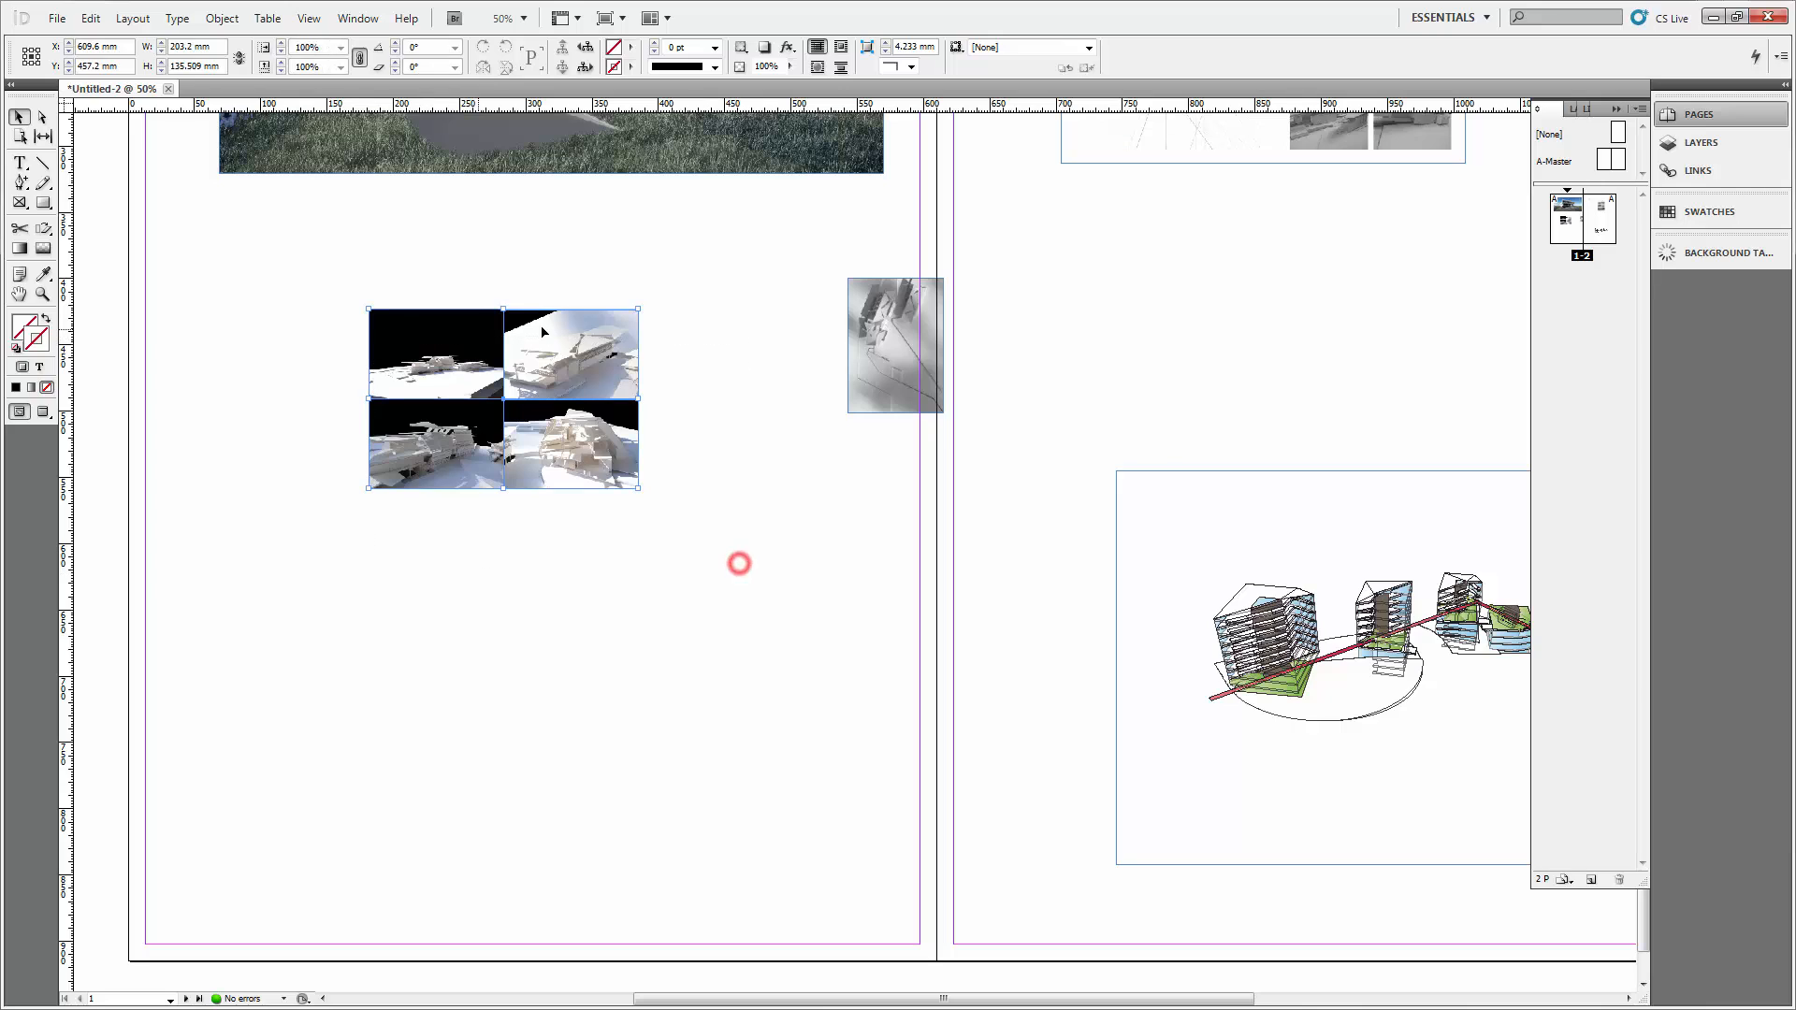
click(714, 429)
Snap the portrait image against the grid's right edge and scale it with its frame to match the grid's height, about 96 × 135 mm.
drag(857, 301, 647, 336)
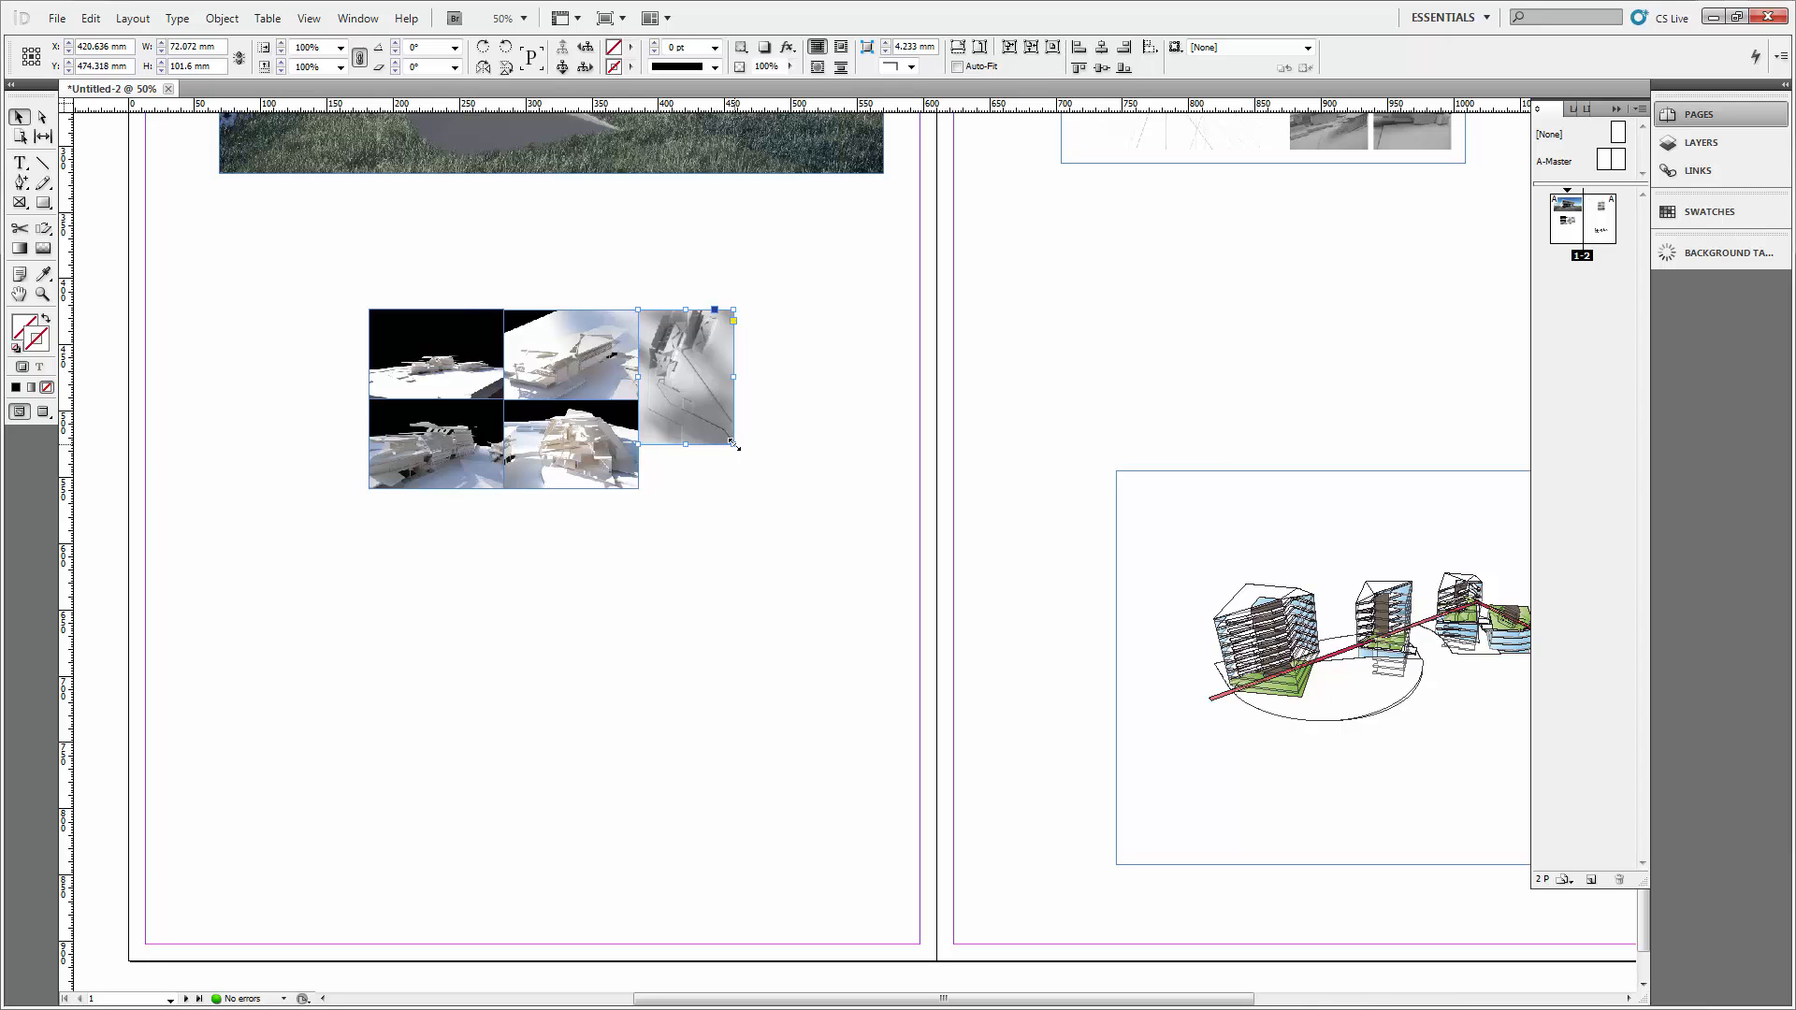
drag(733, 444, 655, 487)
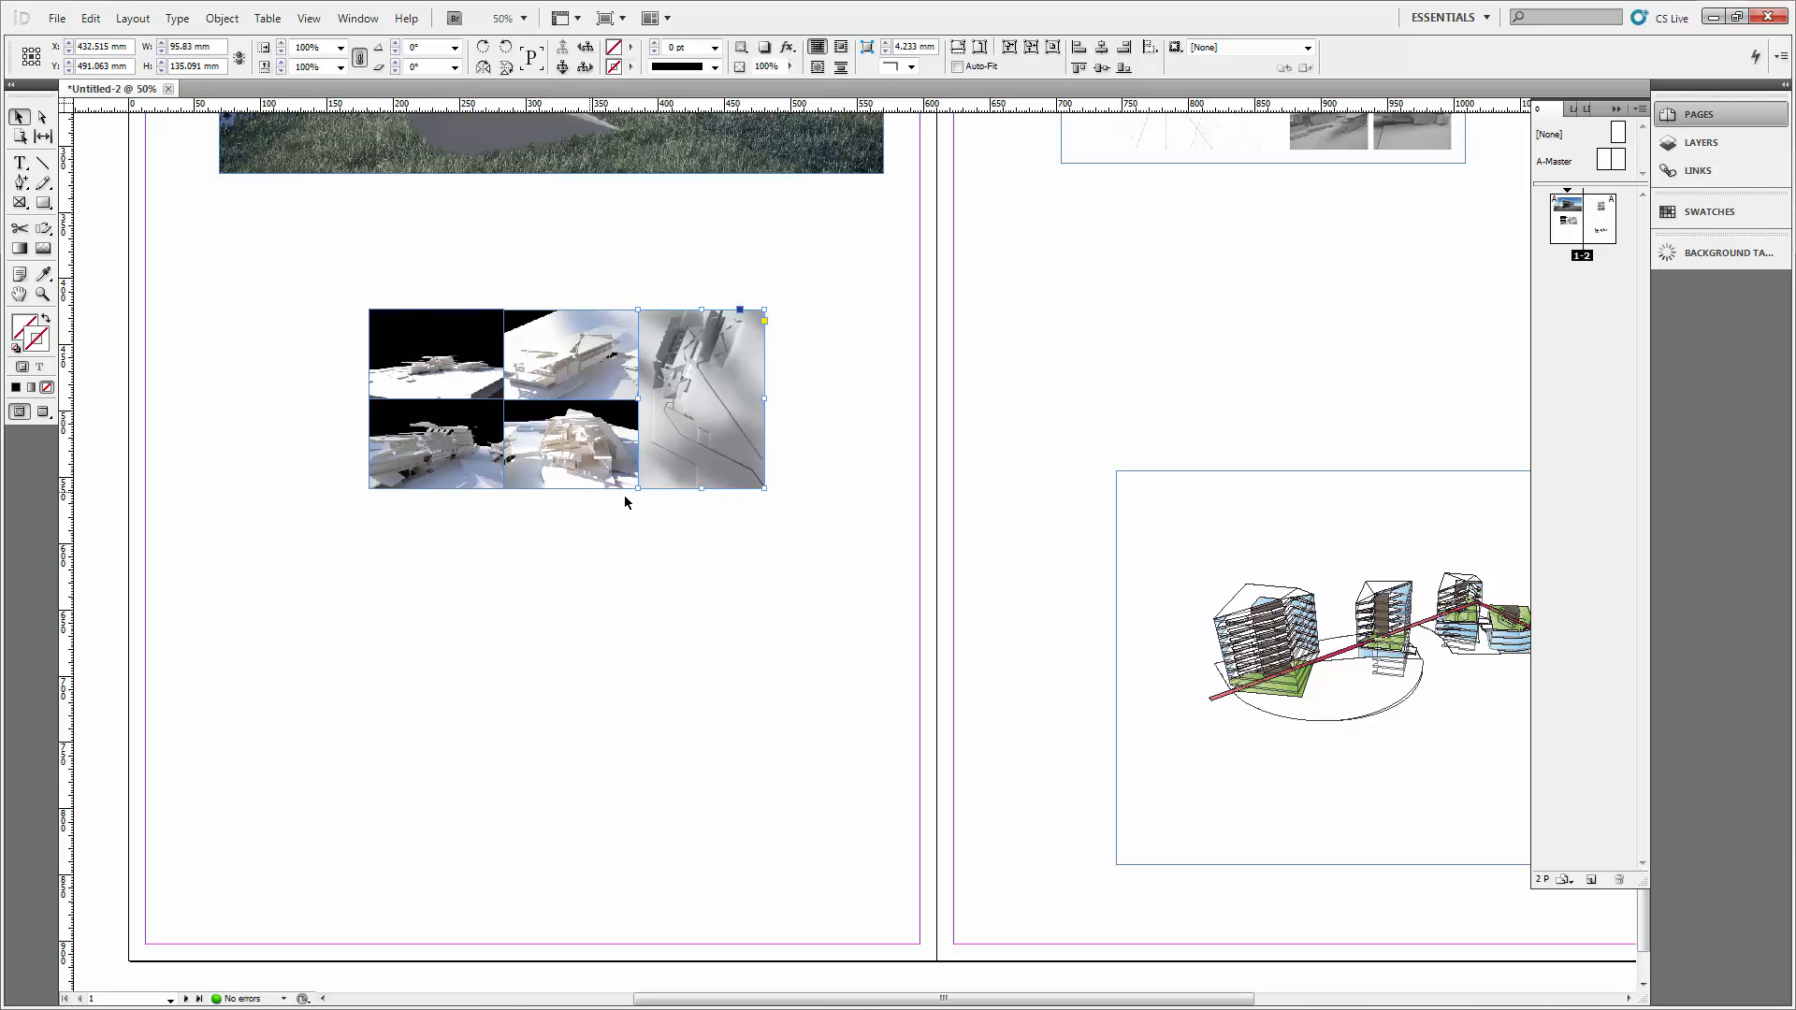
click(702, 570)
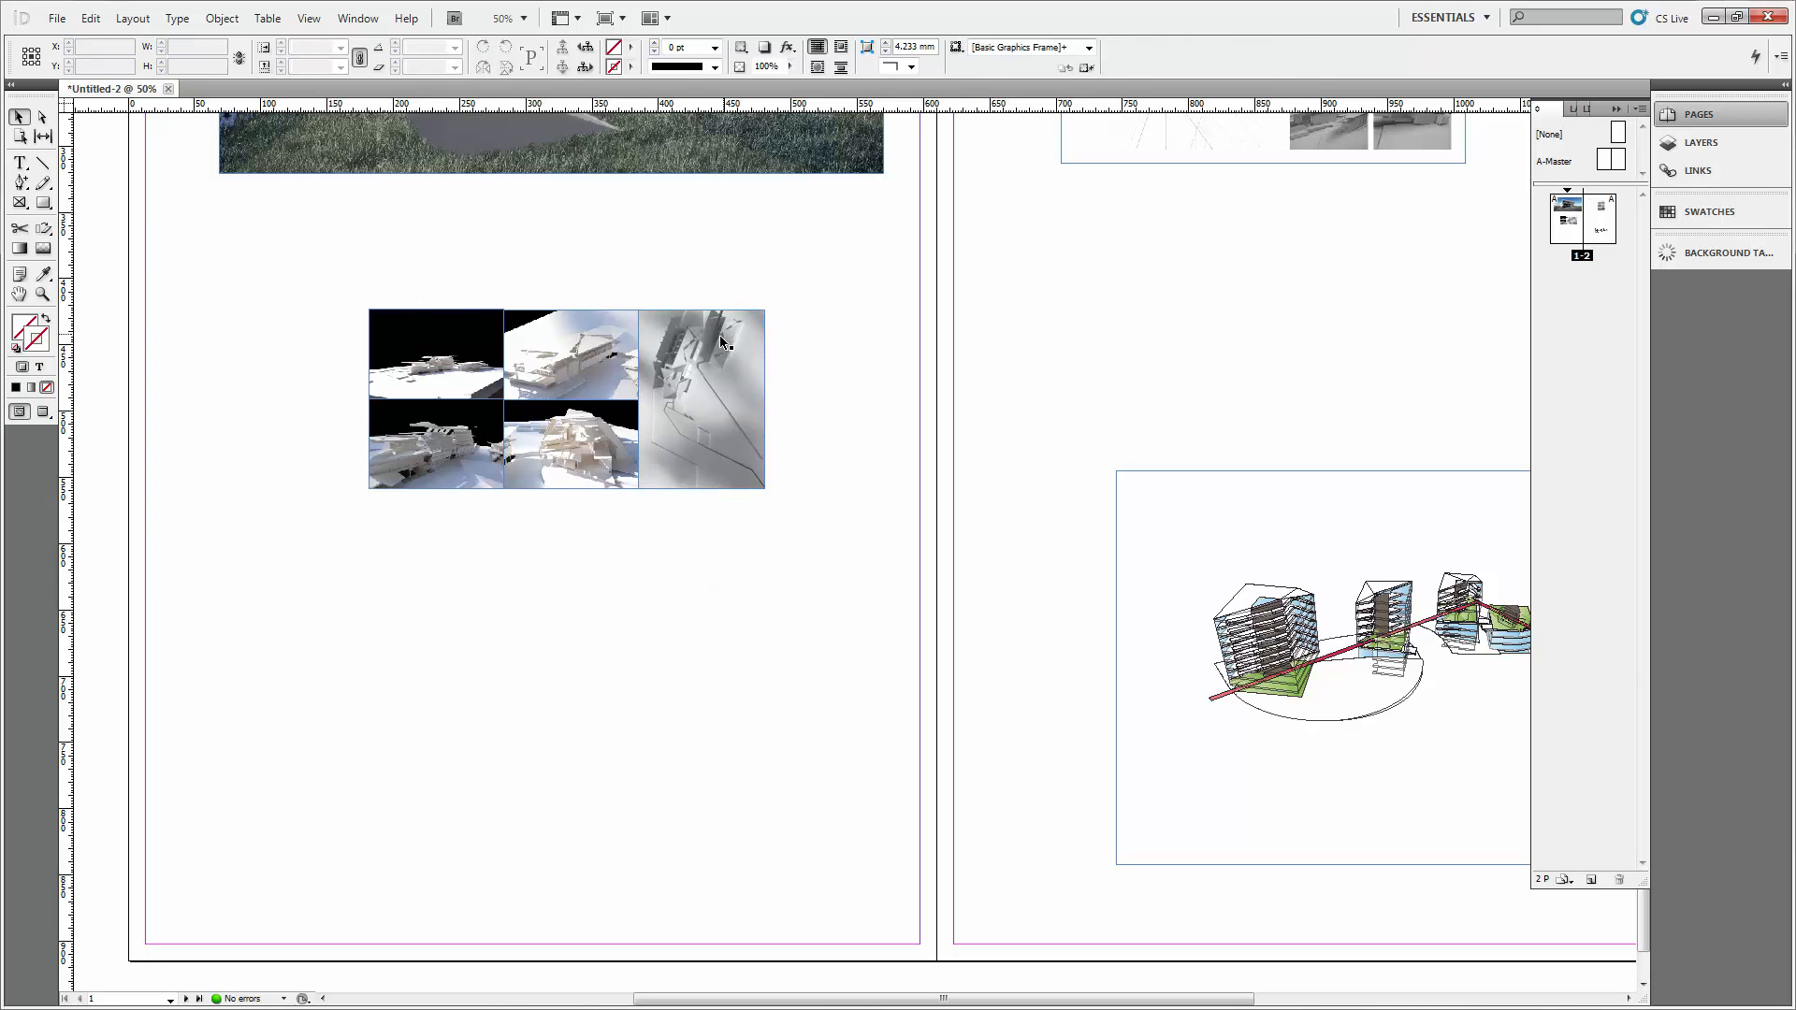
Move the five assembled model images together to the lower-left area of page 1.
click(732, 390)
click(808, 353)
drag(320, 317, 332, 558)
click(419, 403)
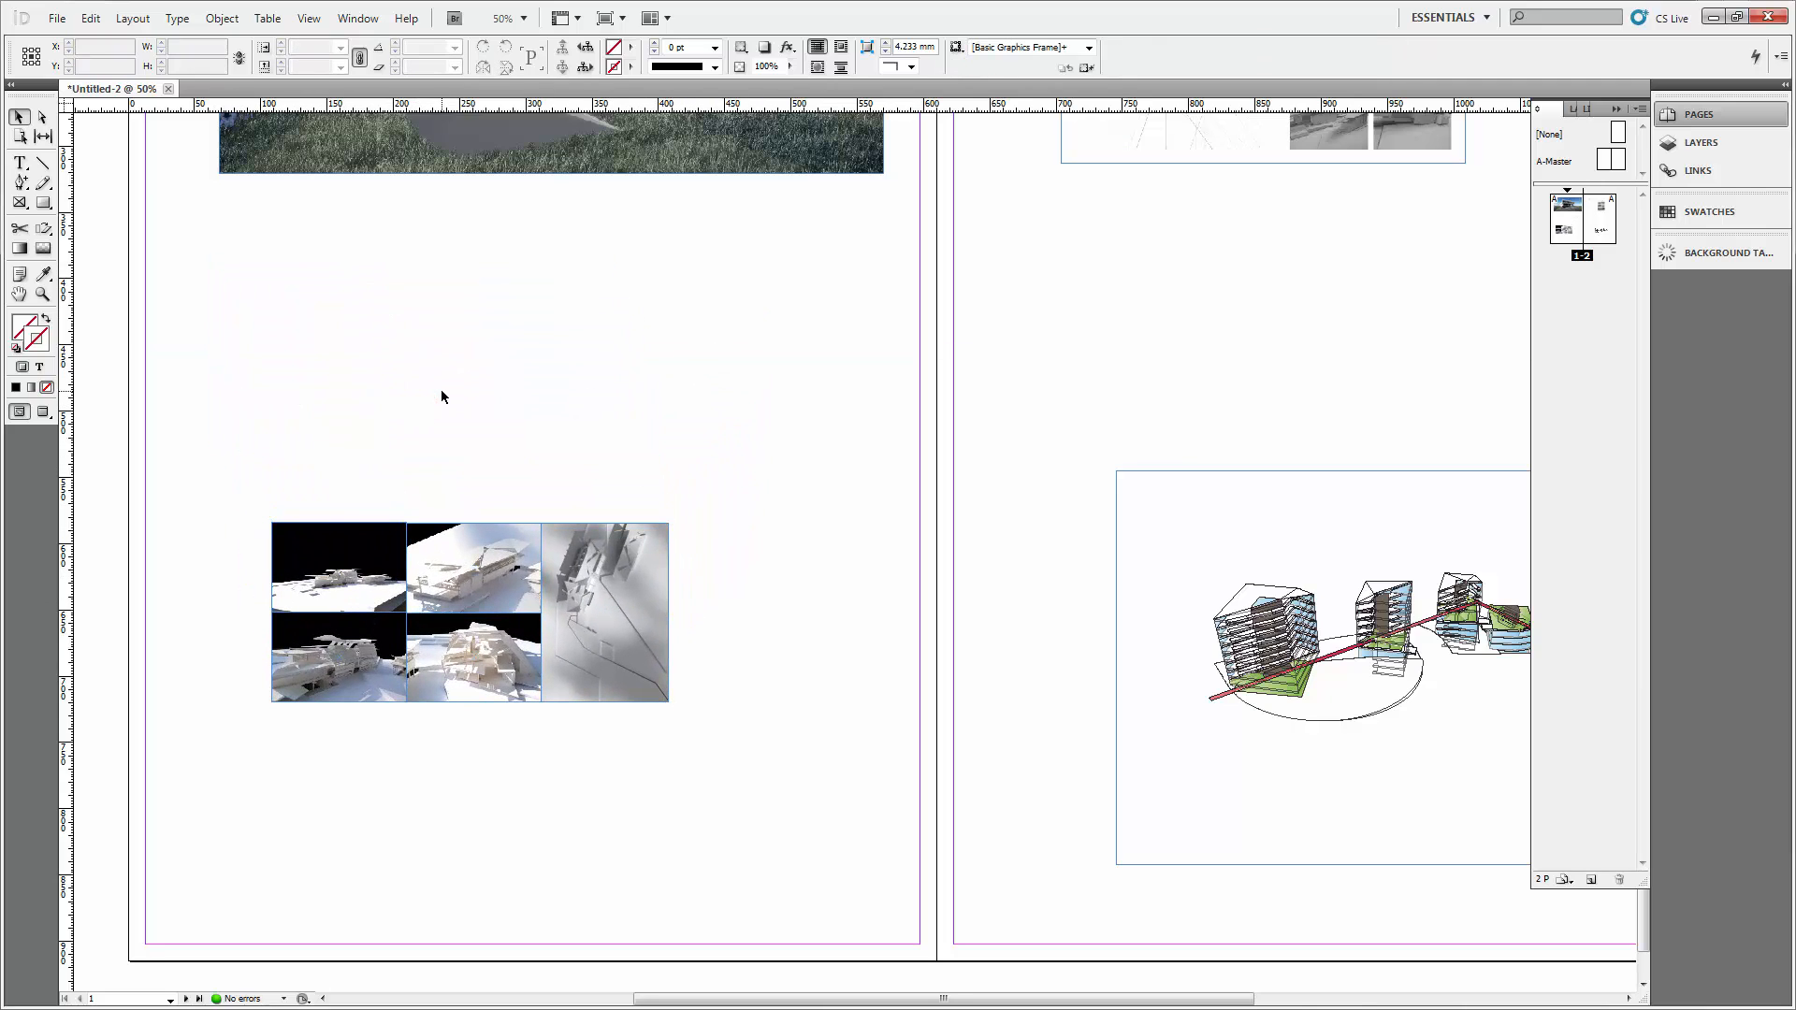
Move the rendering into the upper-left margin corner of page 1 and scale it proportionally to span the full width between the margins.
key(ctrl+minus)
click(596, 490)
drag(564, 363, 528, 330)
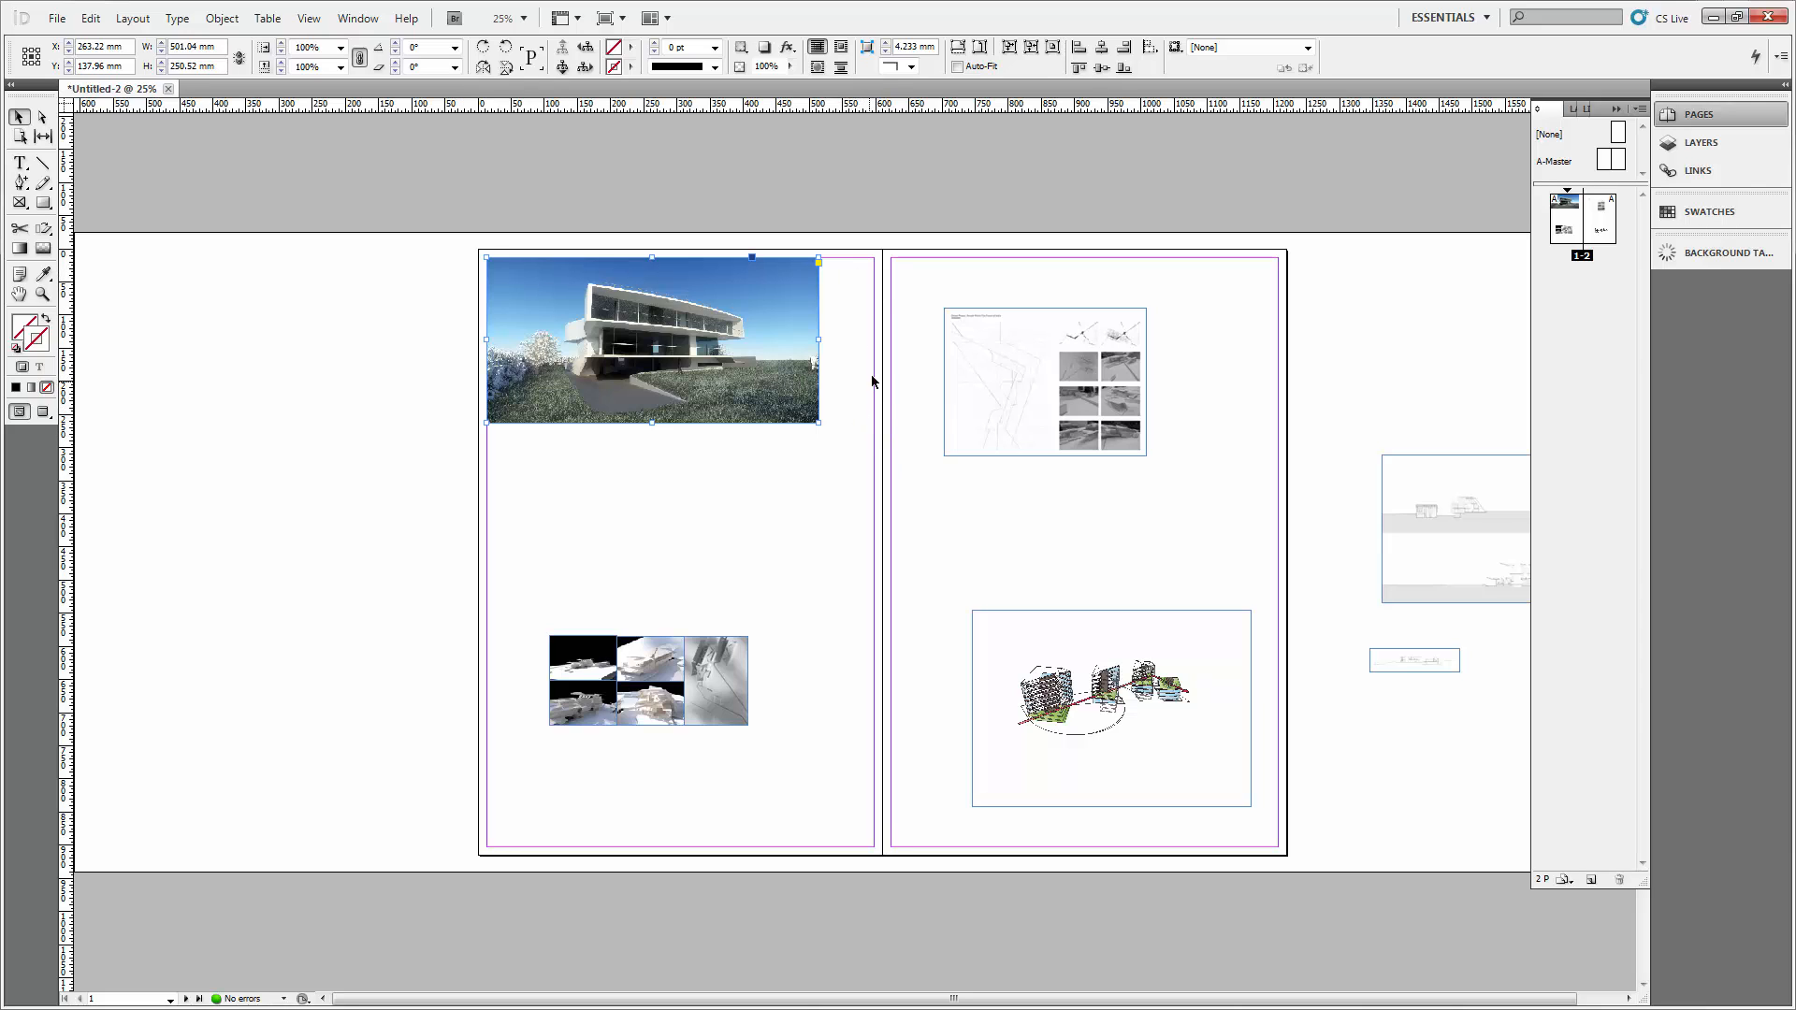
click(363, 323)
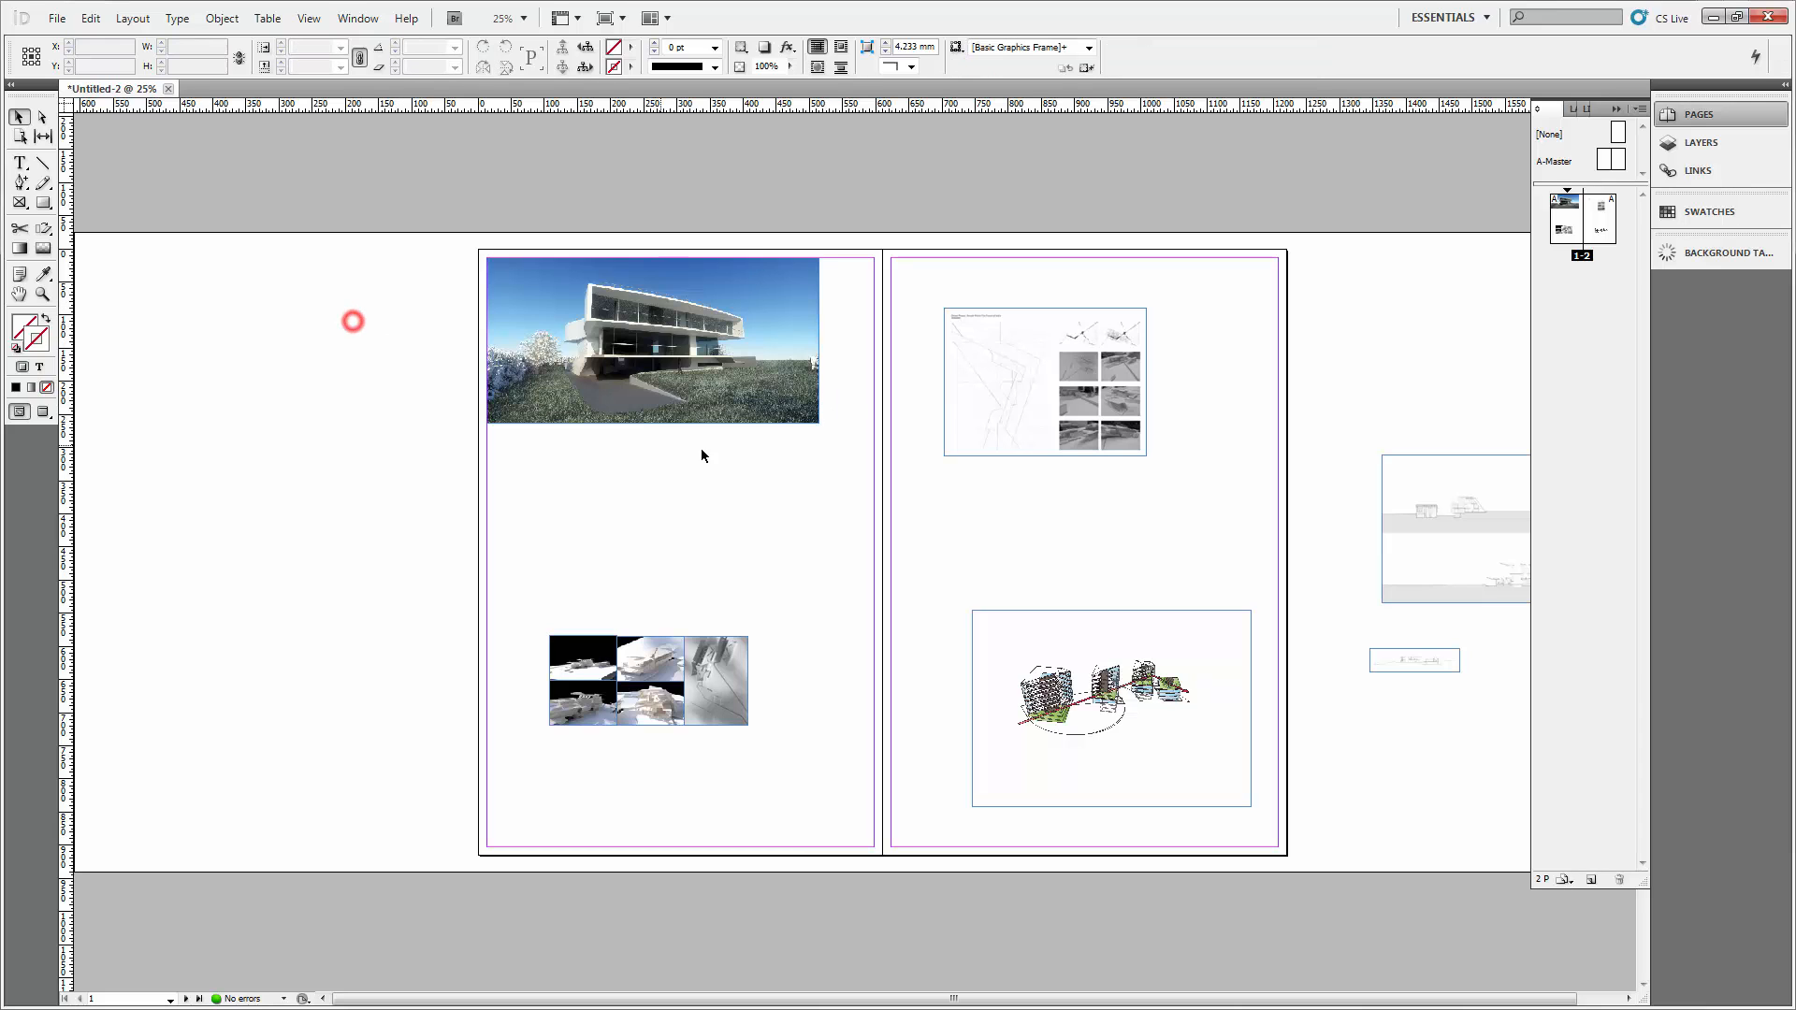
click(810, 384)
drag(818, 422, 870, 459)
click(830, 505)
Preview the model image grid without frame edges and guides, and return to Normal screen mode.
scroll(766, 544, right, 1)
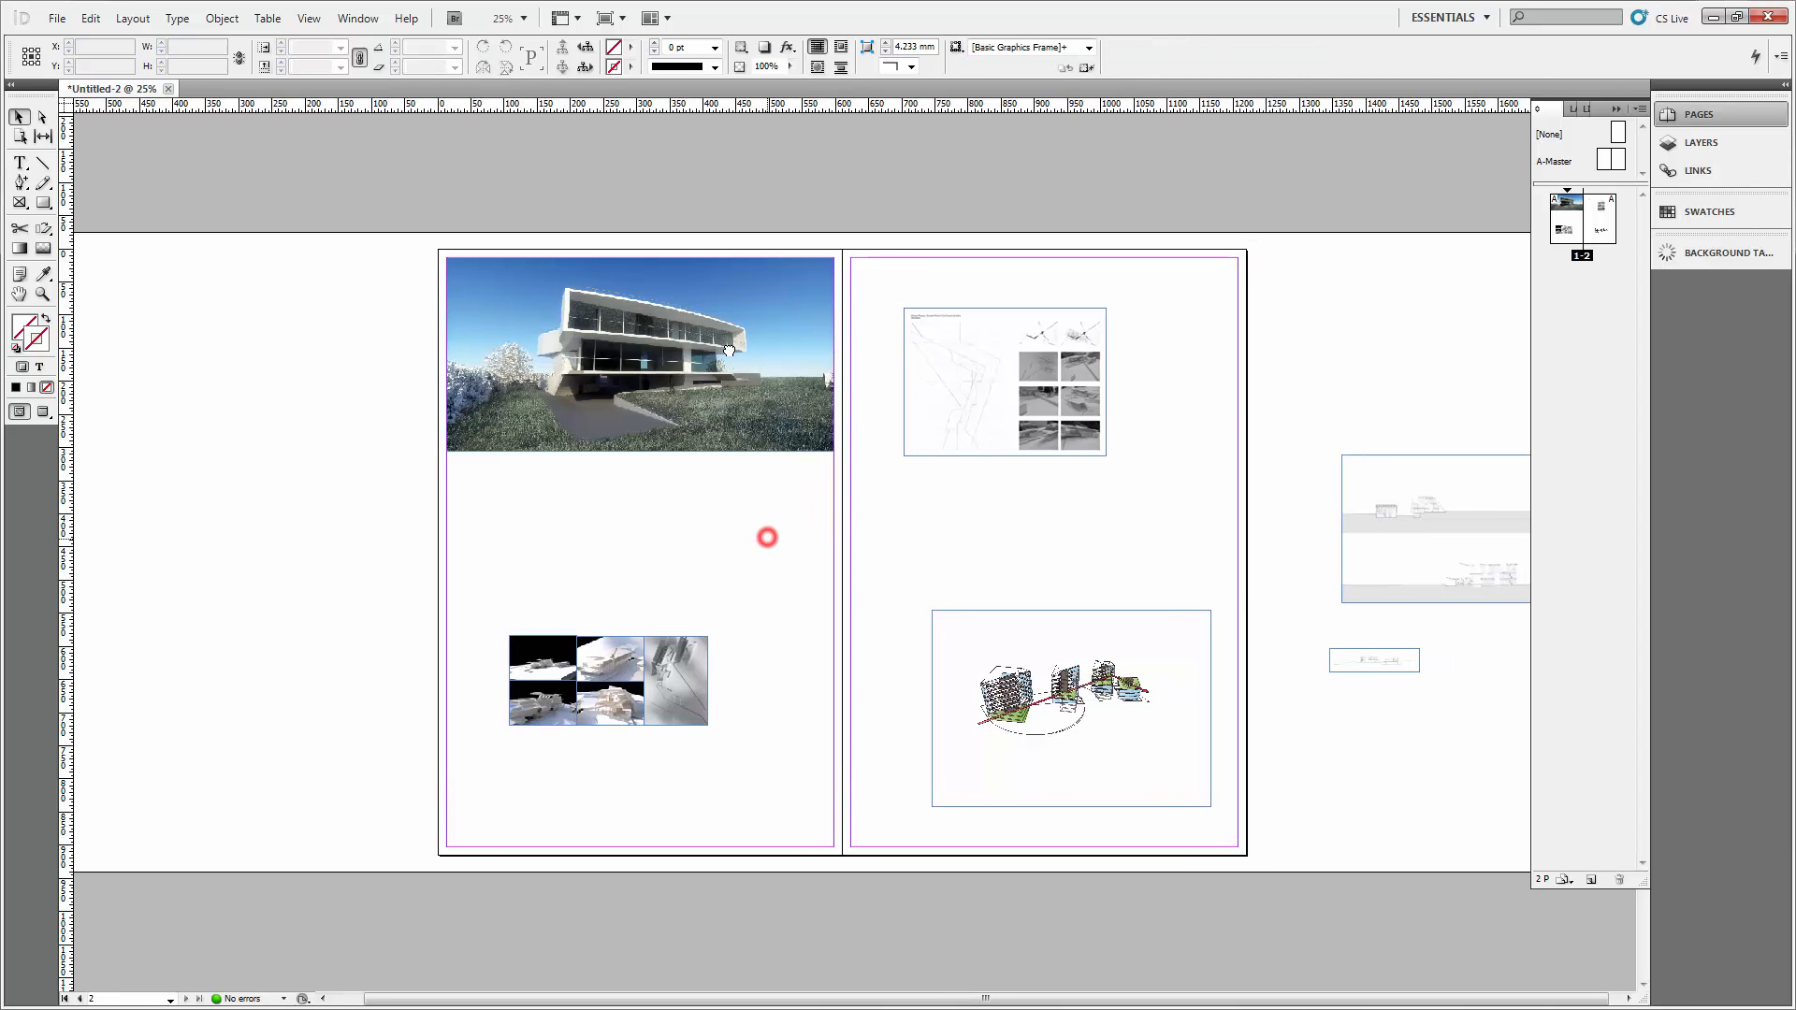
key(ctrl+equal)
key(ctrl+equal)
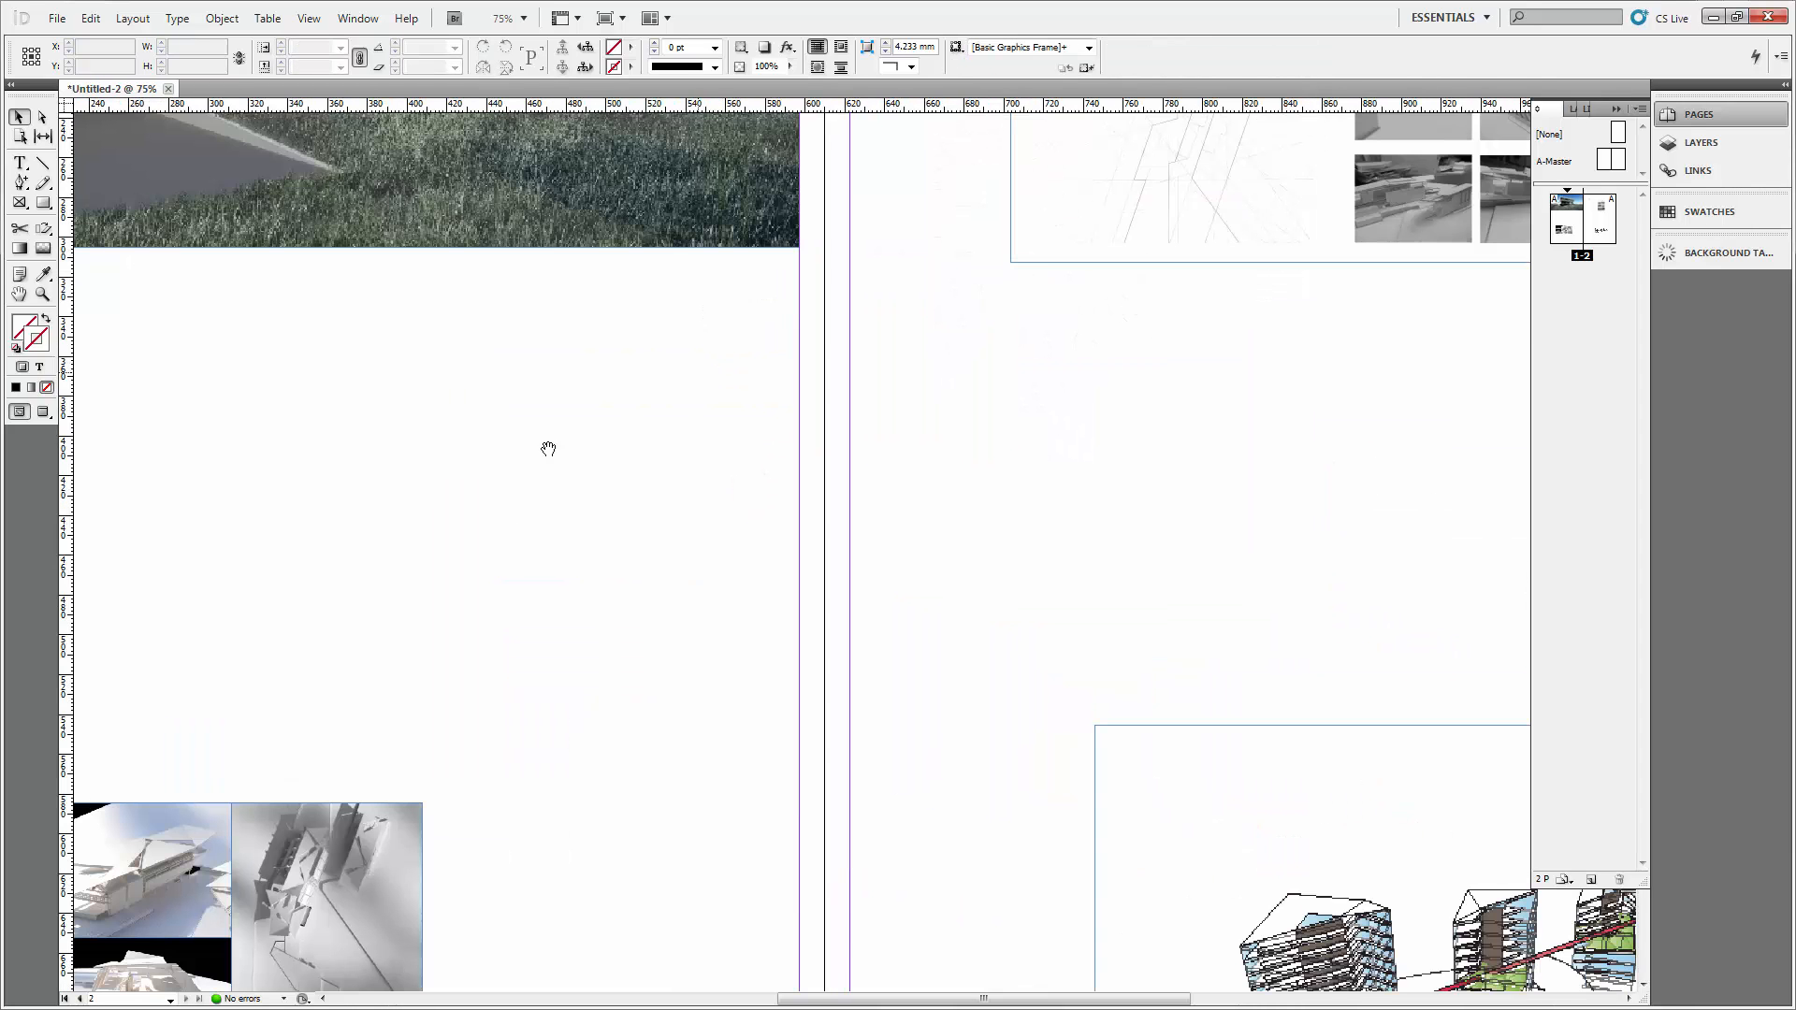
drag(545, 446, 1077, 205)
drag(967, 307, 932, 232)
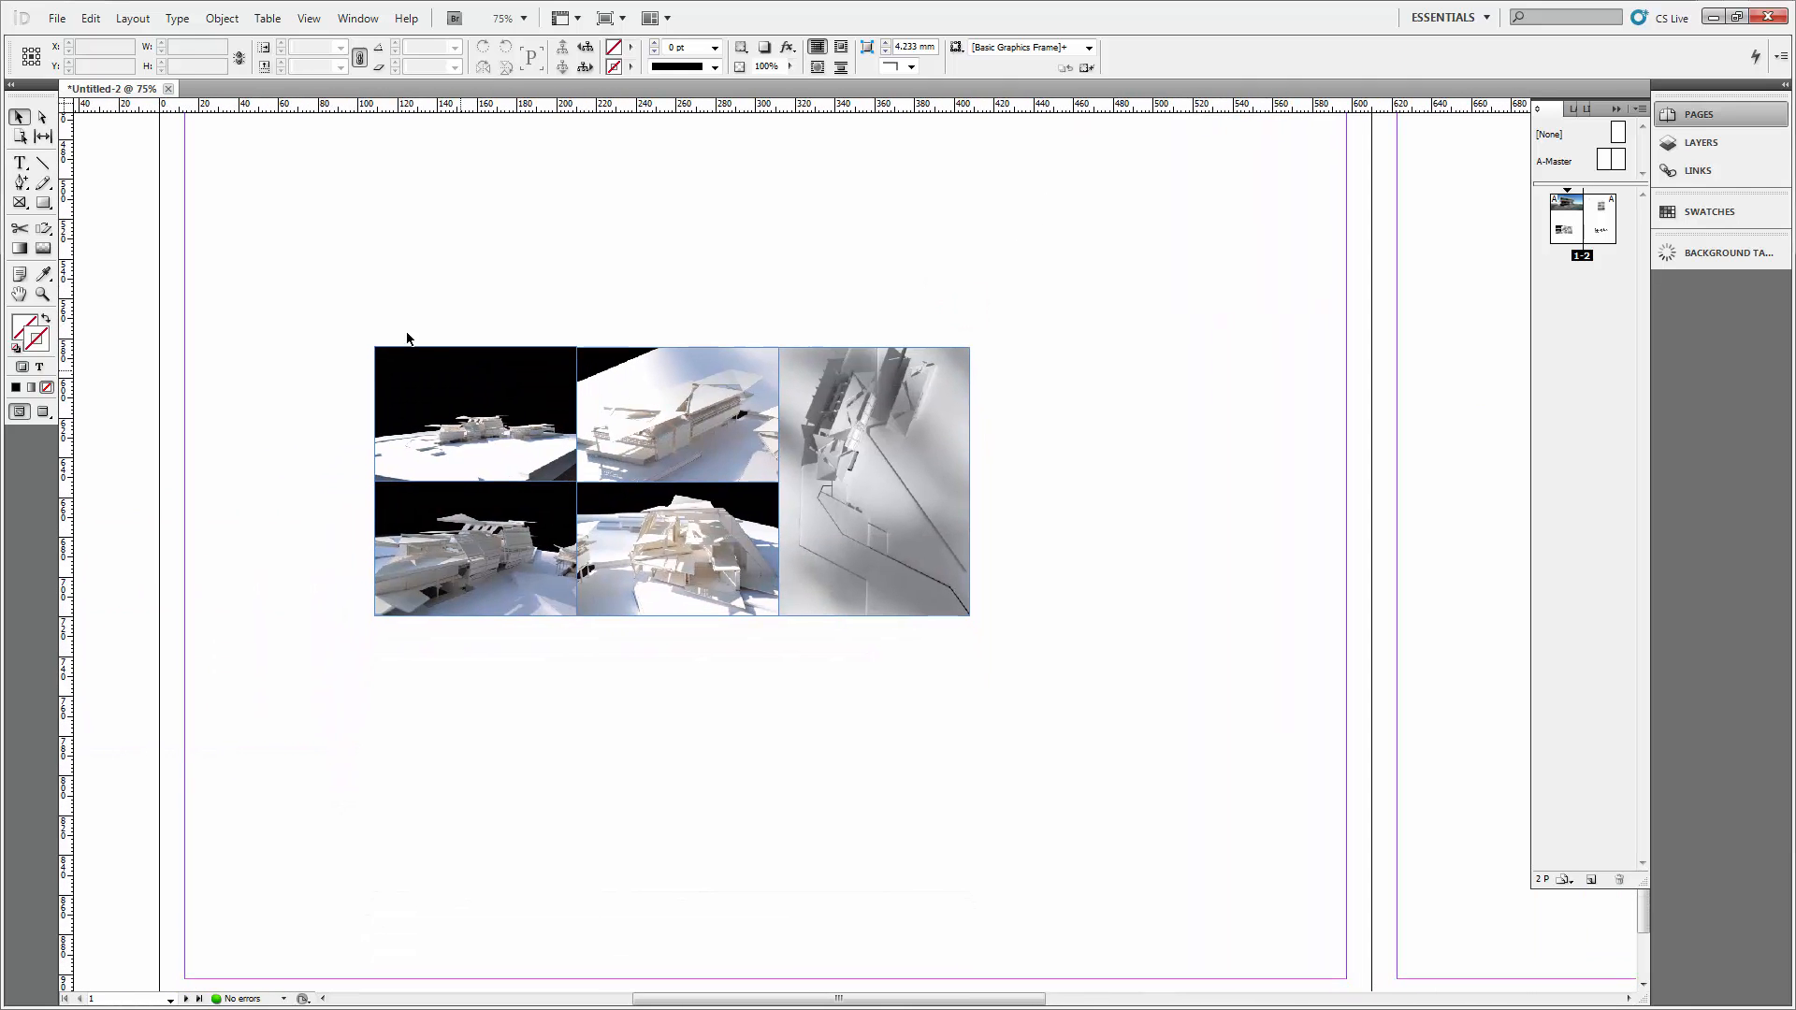
click(44, 413)
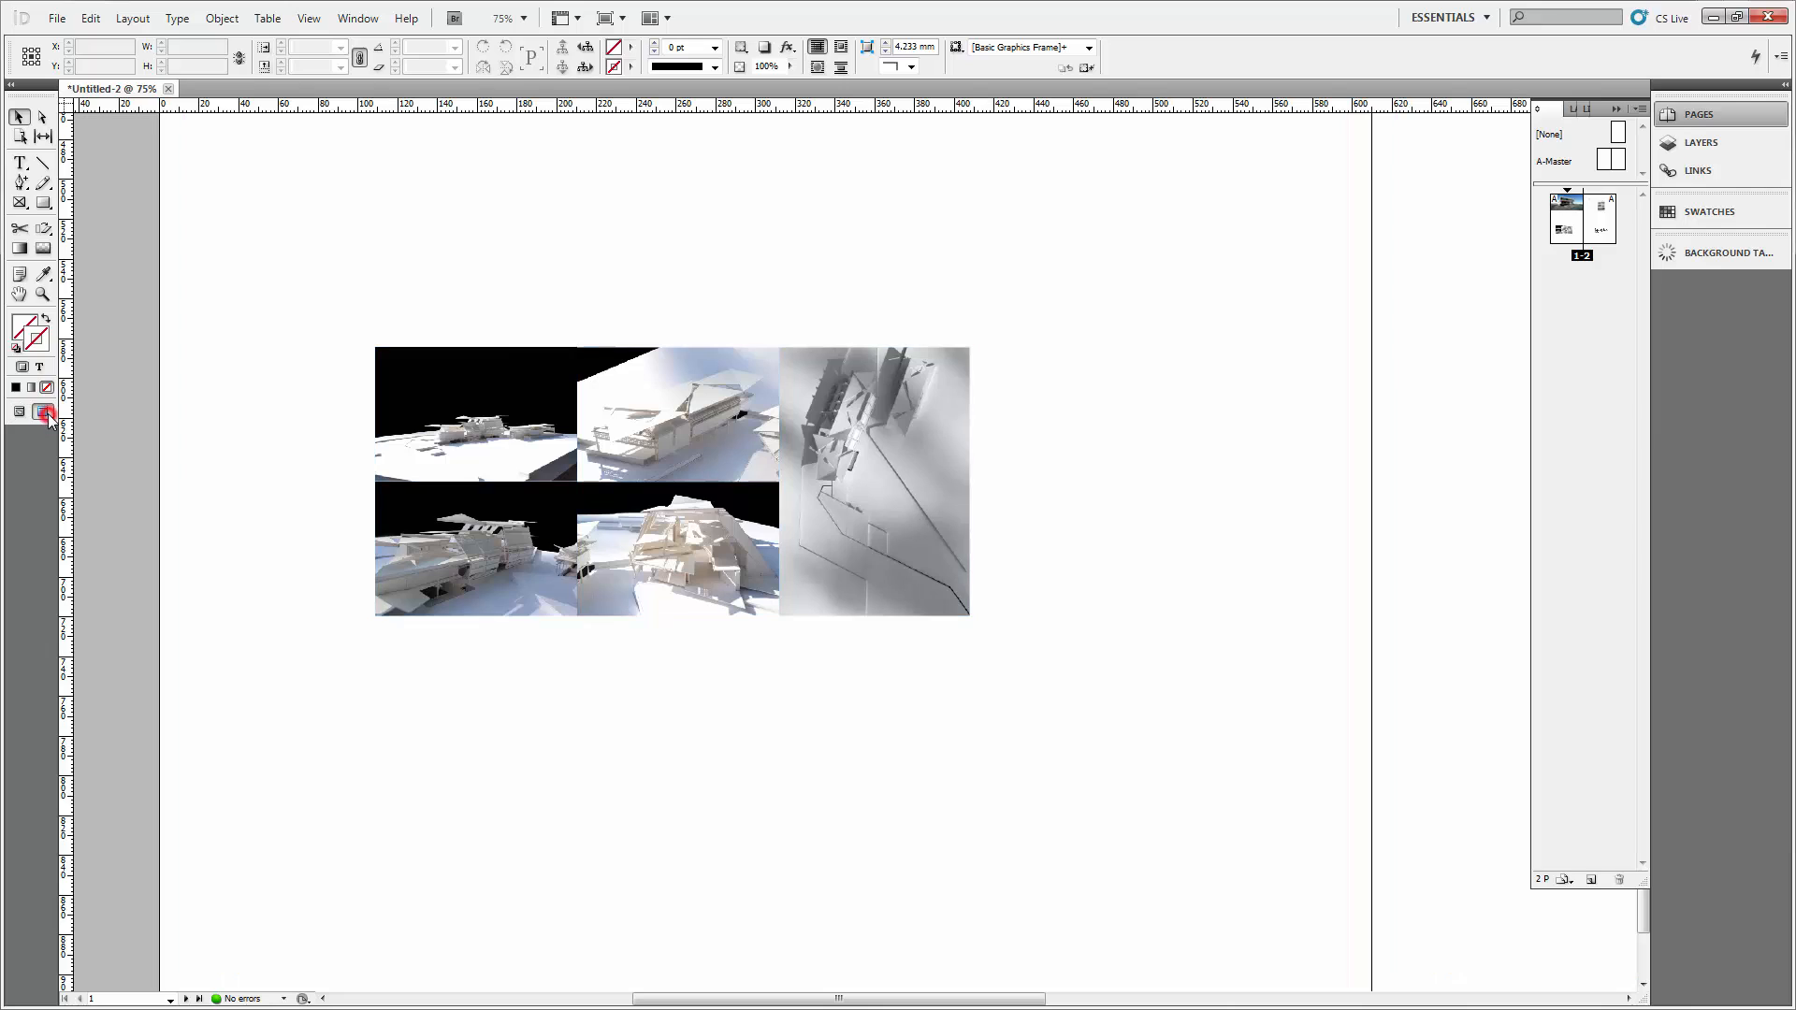
click(44, 412)
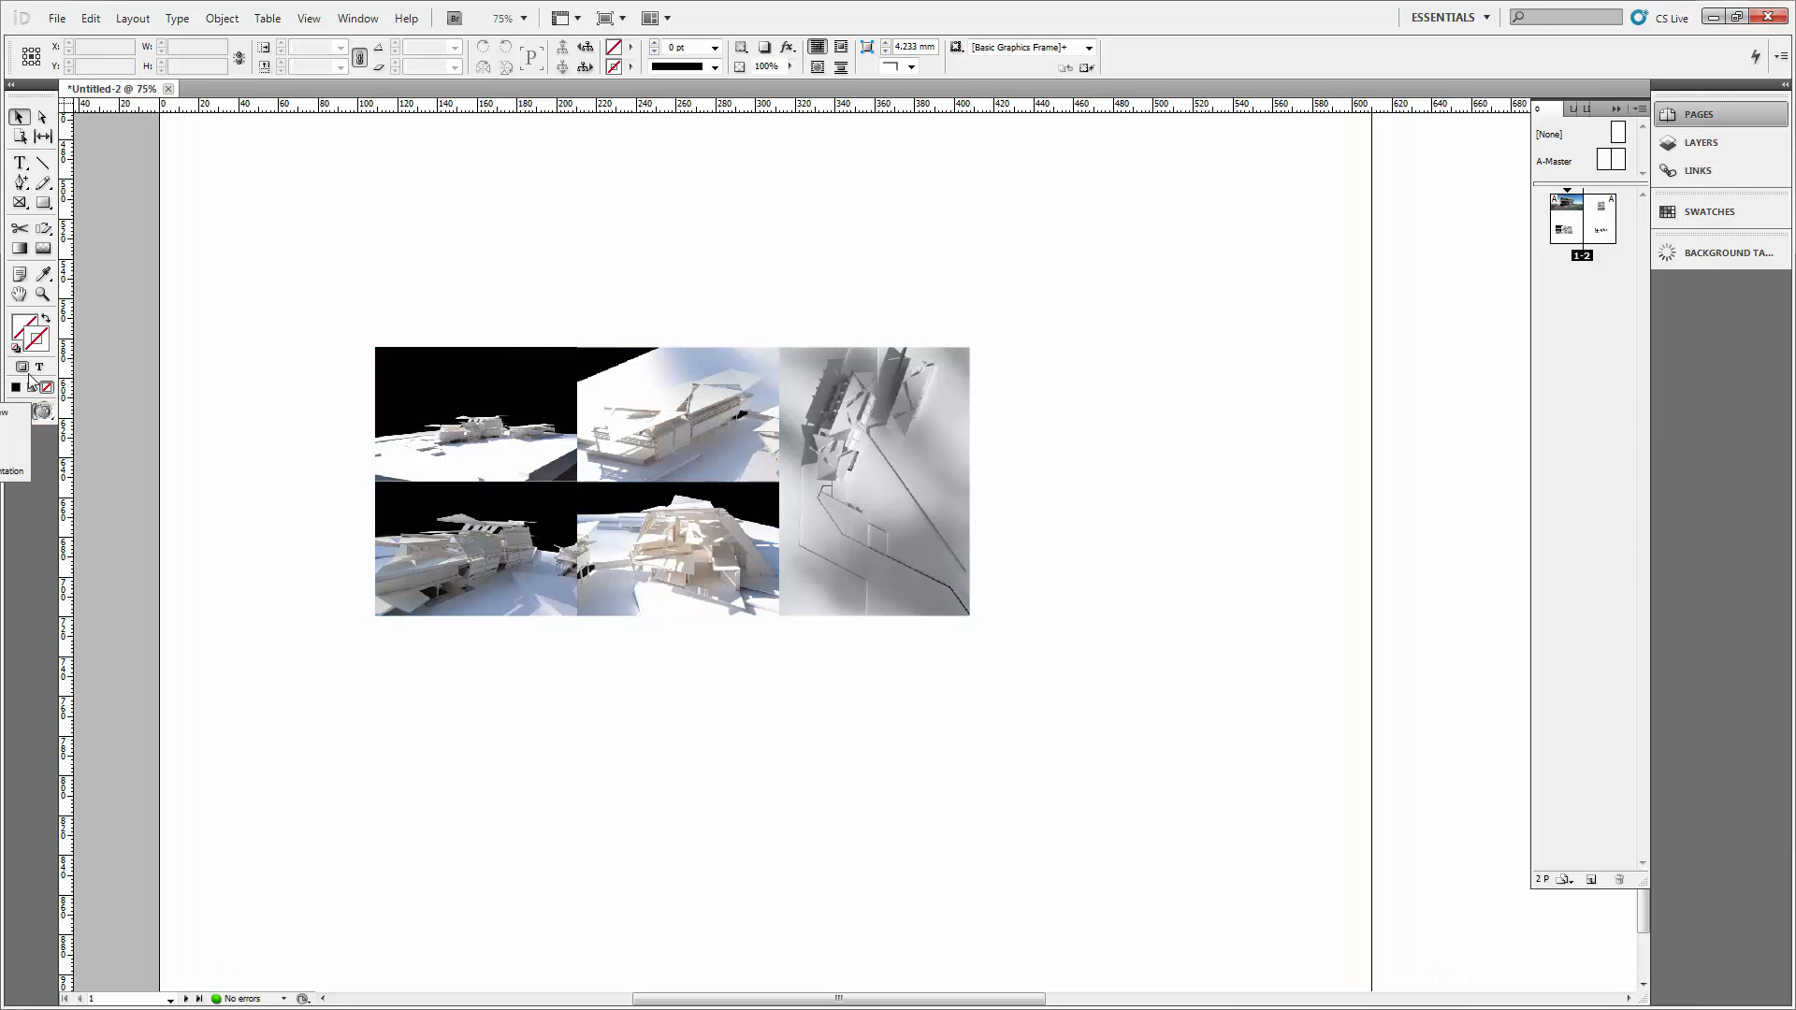
click(444, 228)
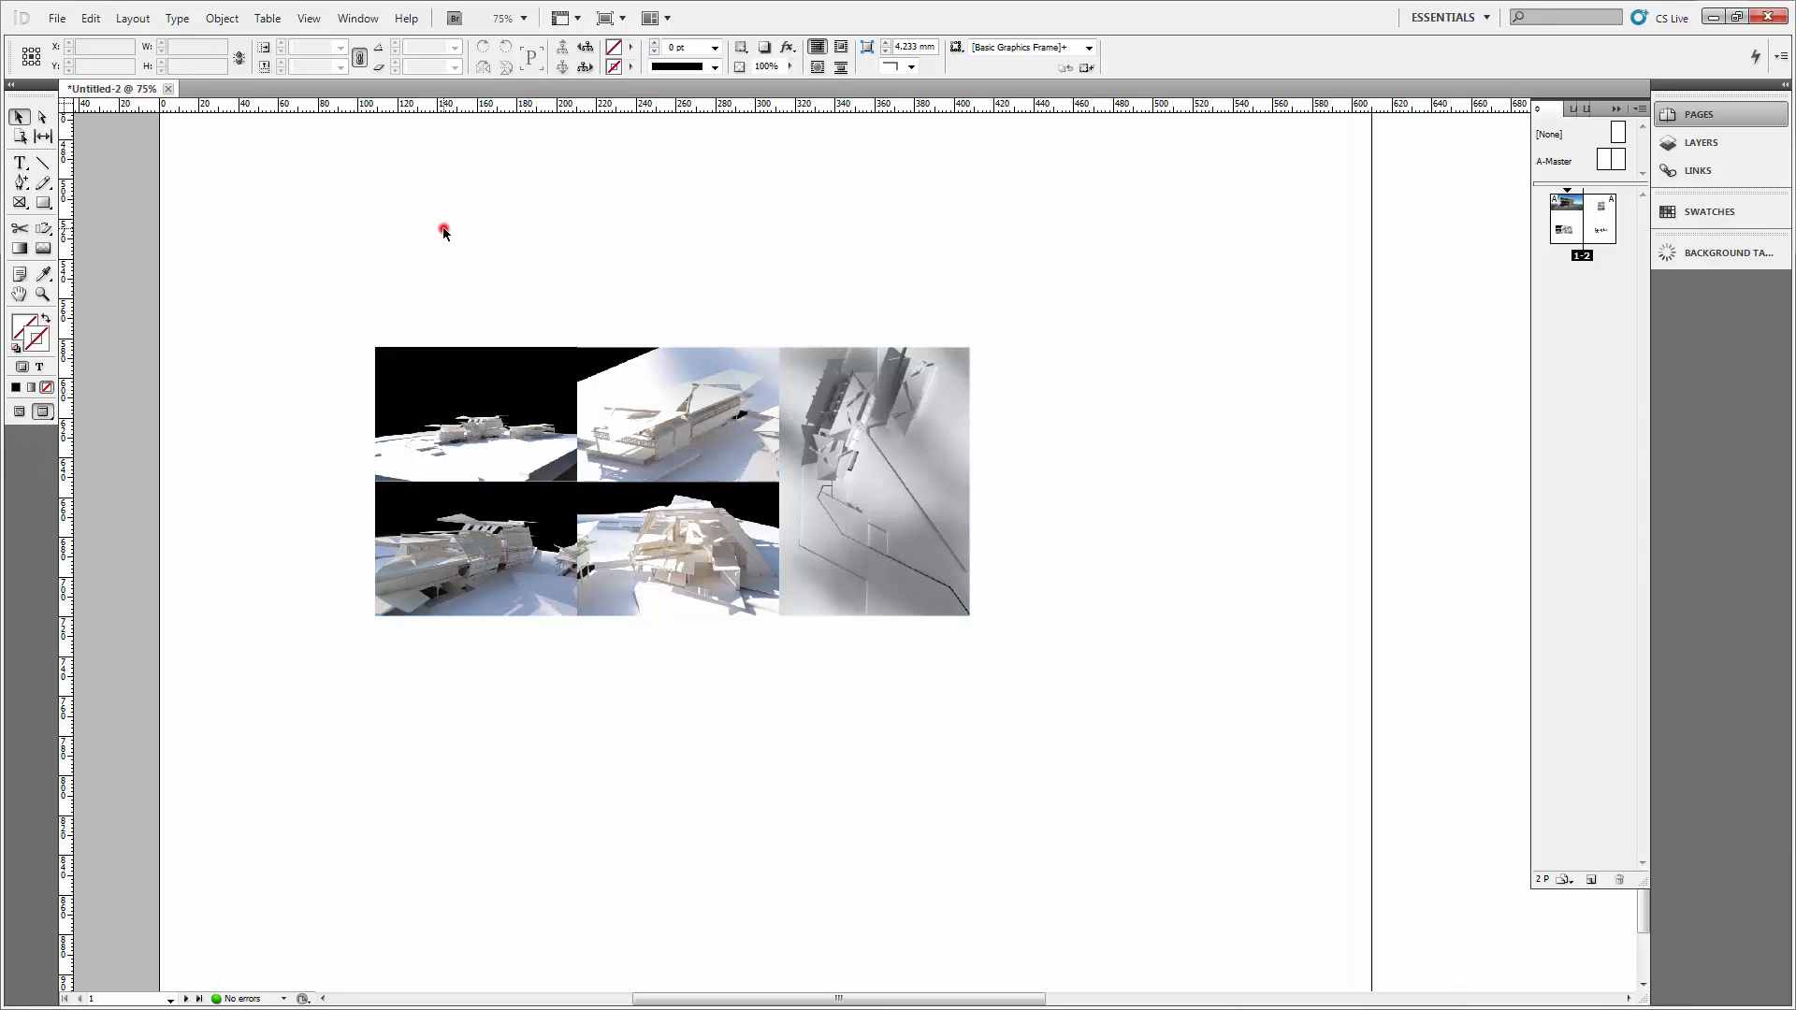
click(316, 21)
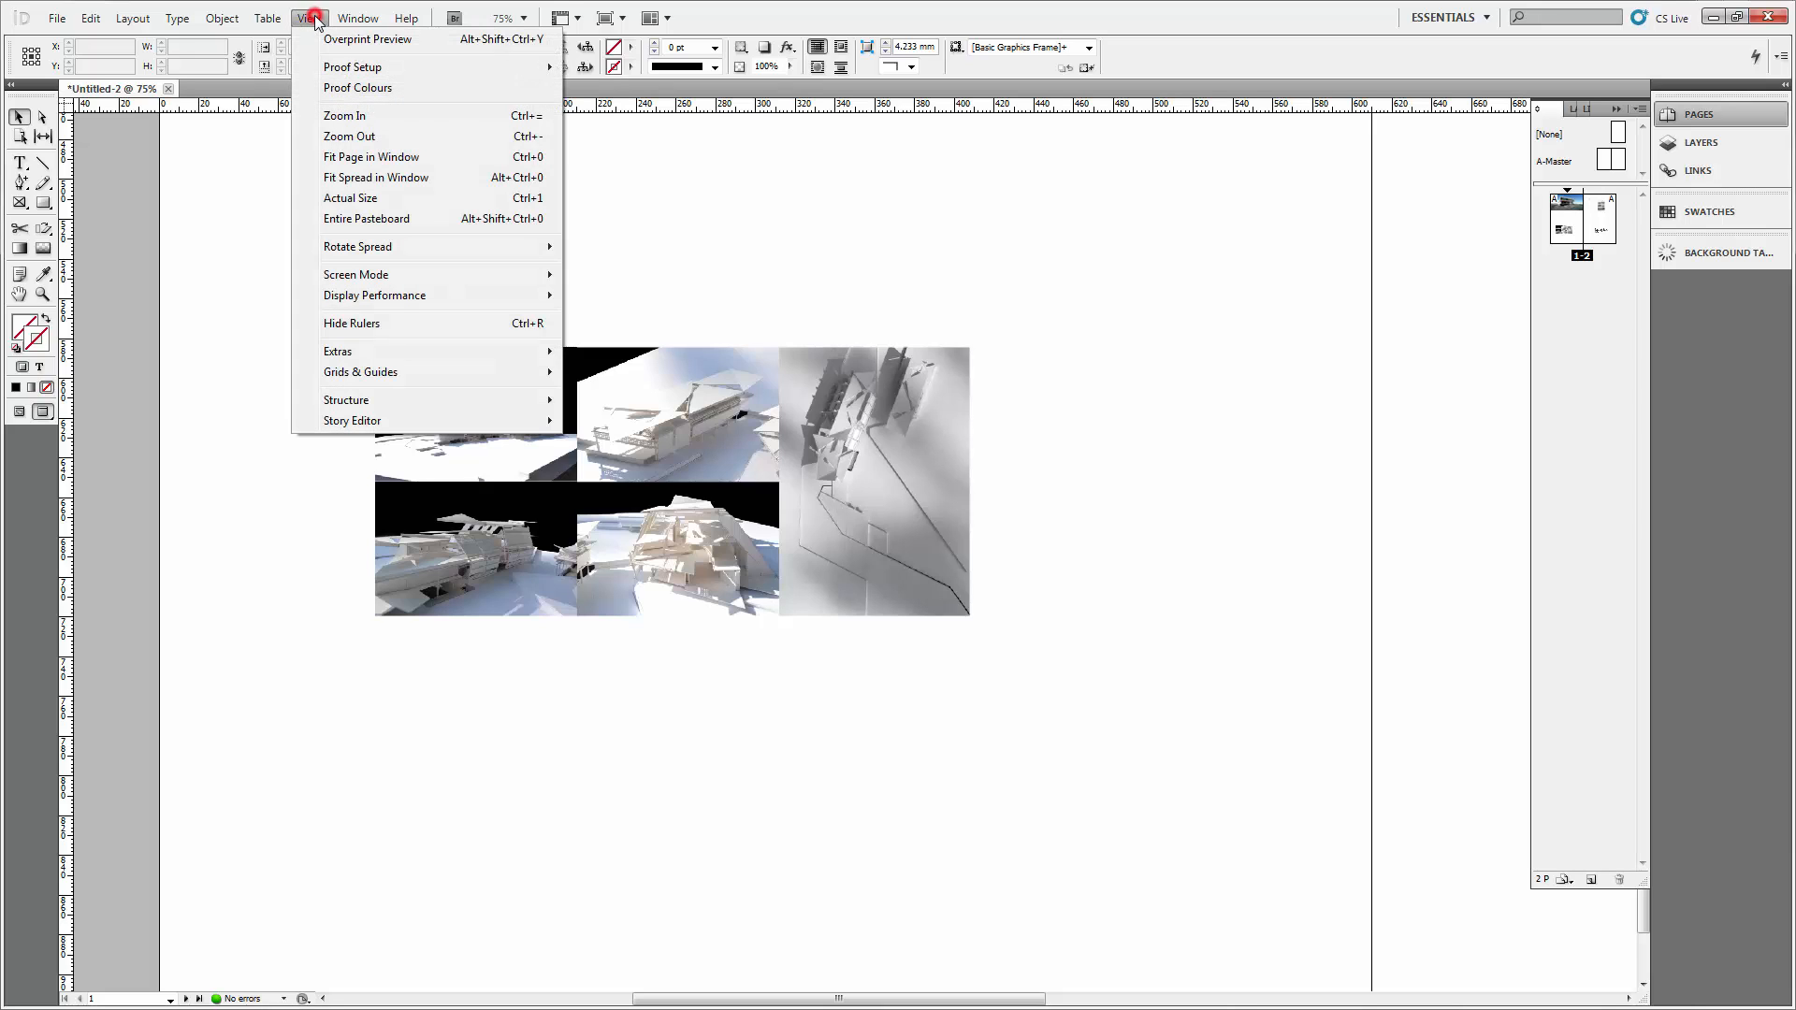
mouse_move(414, 277)
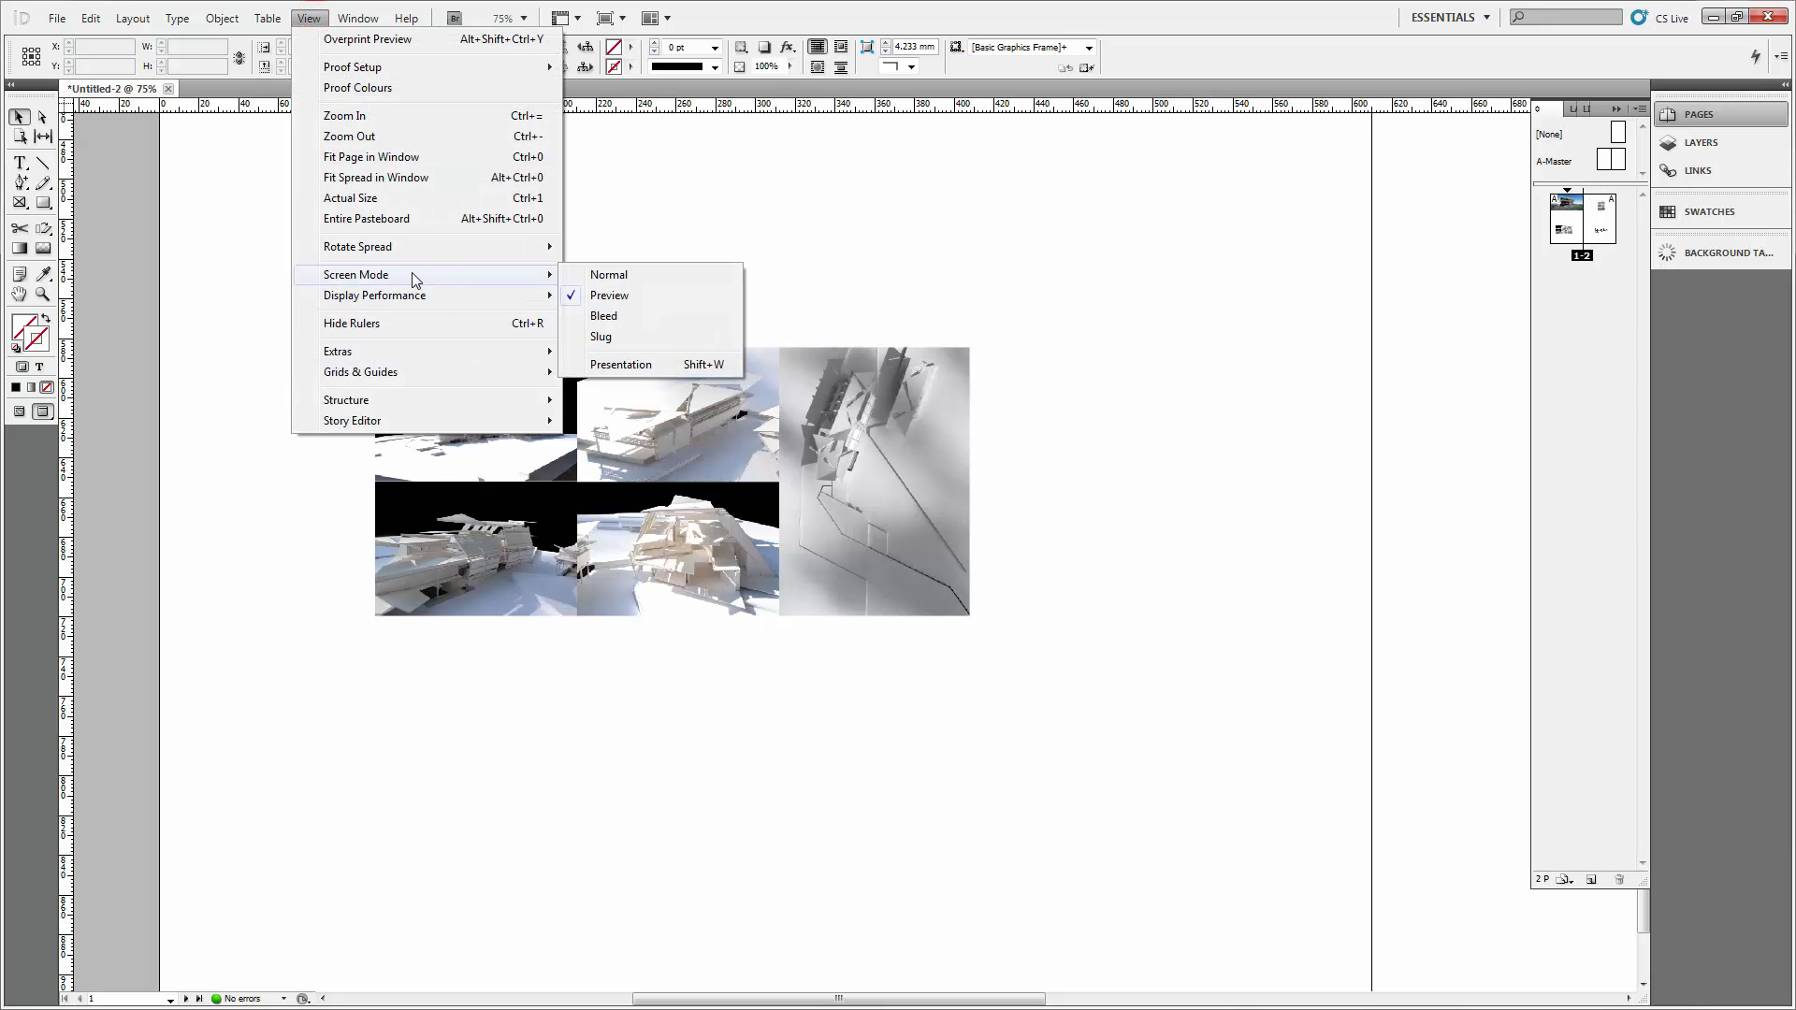
click(633, 277)
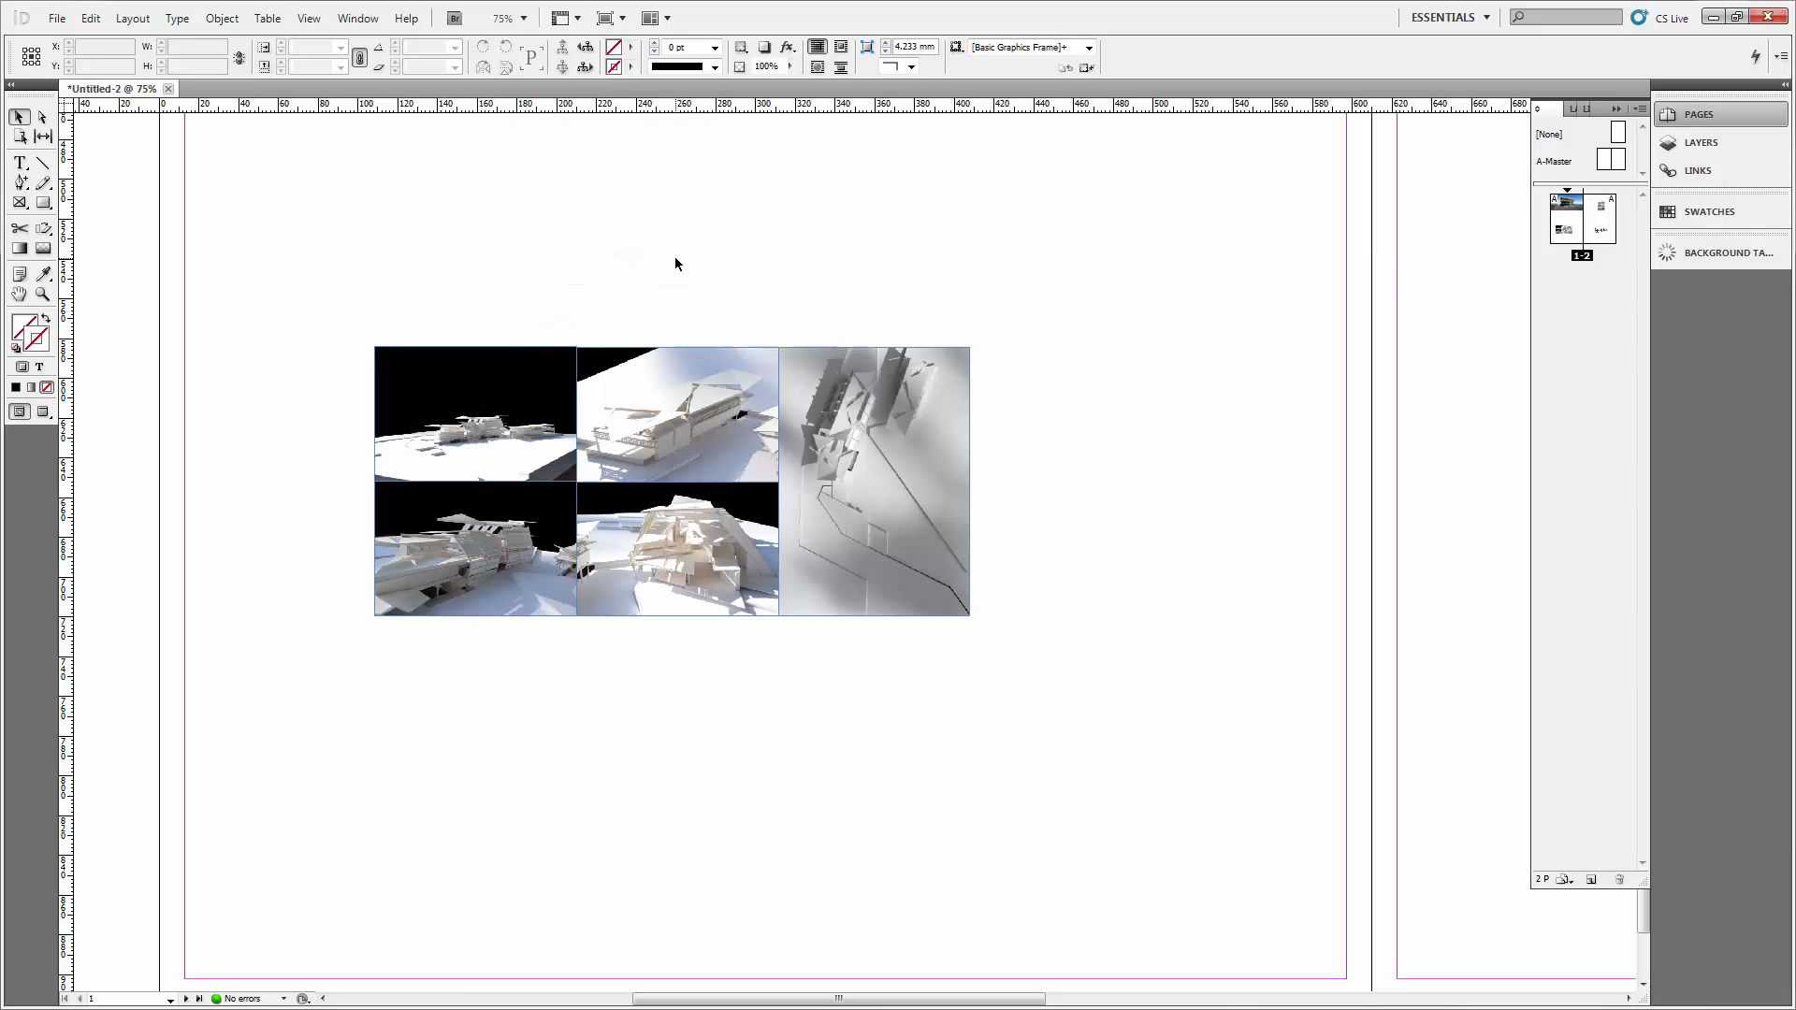
Move the building diagram from page 2 across the spine so that it overlaps both pages.
key(ctrl+minus)
drag(810, 276, 671, 279)
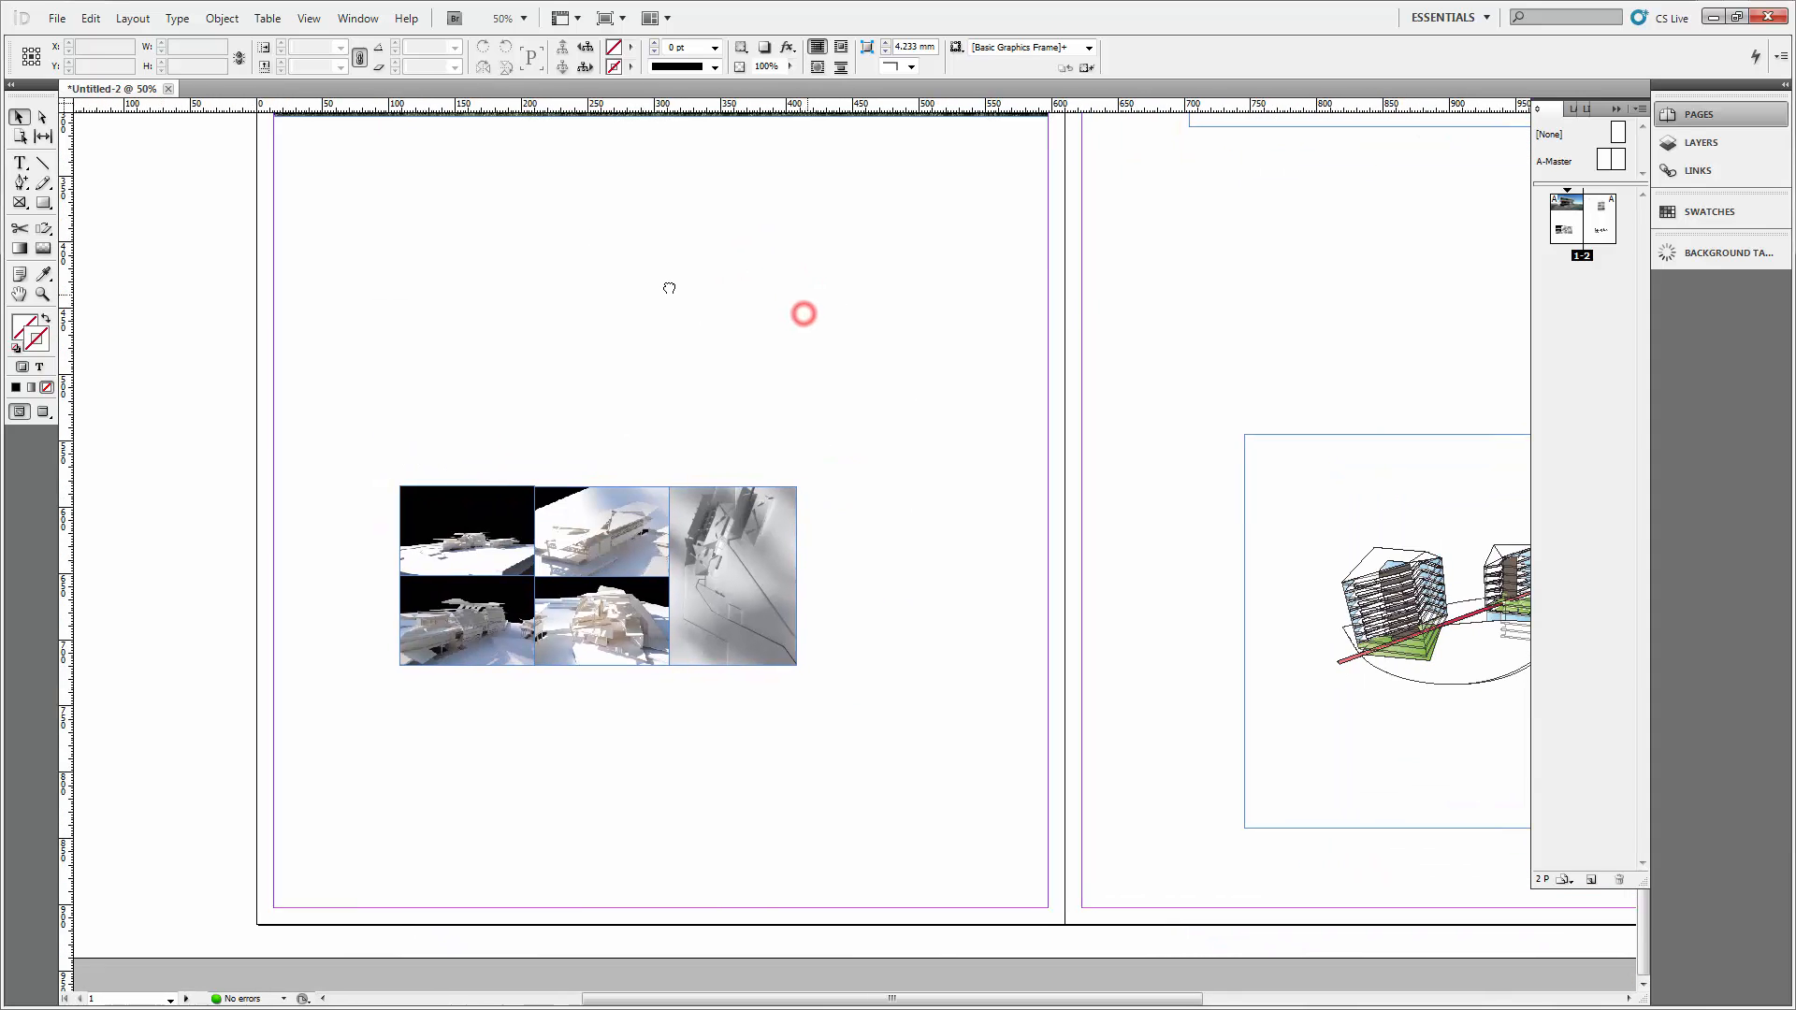
drag(1371, 502, 1026, 413)
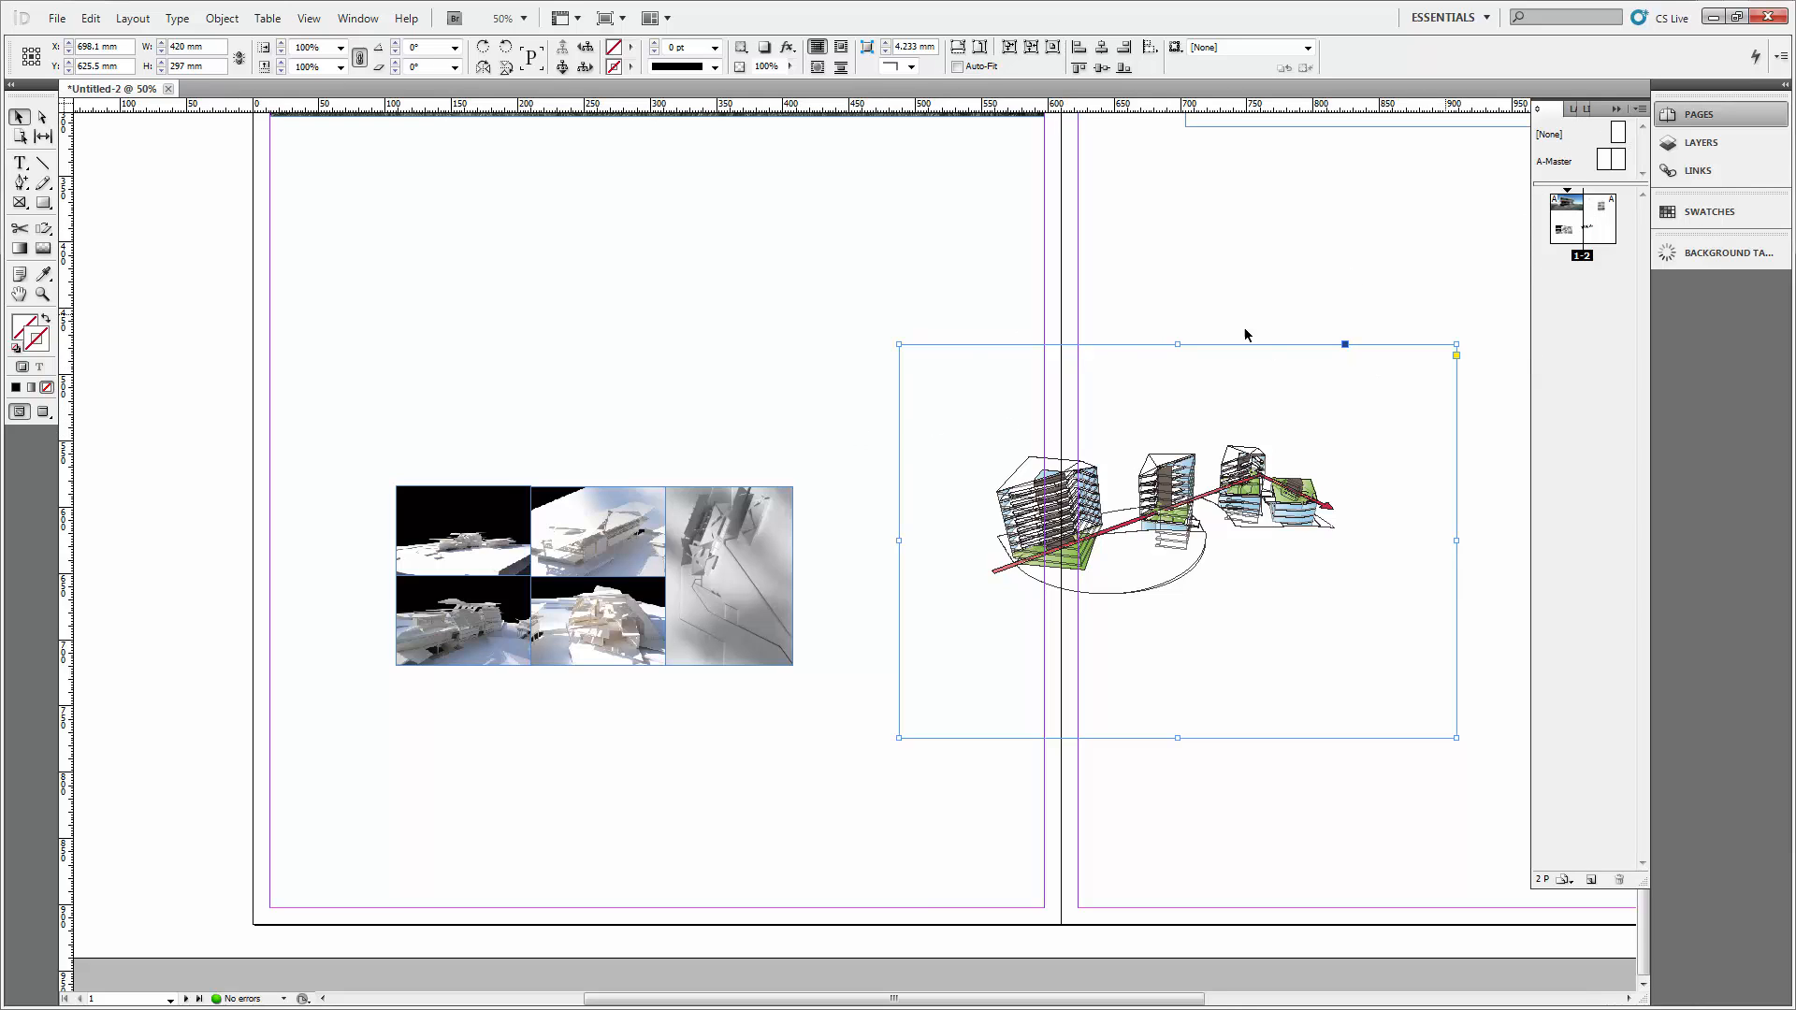
Show the document's layers, expand and collapse the contents of Layer 1, and deselect the diagram.
click(1700, 142)
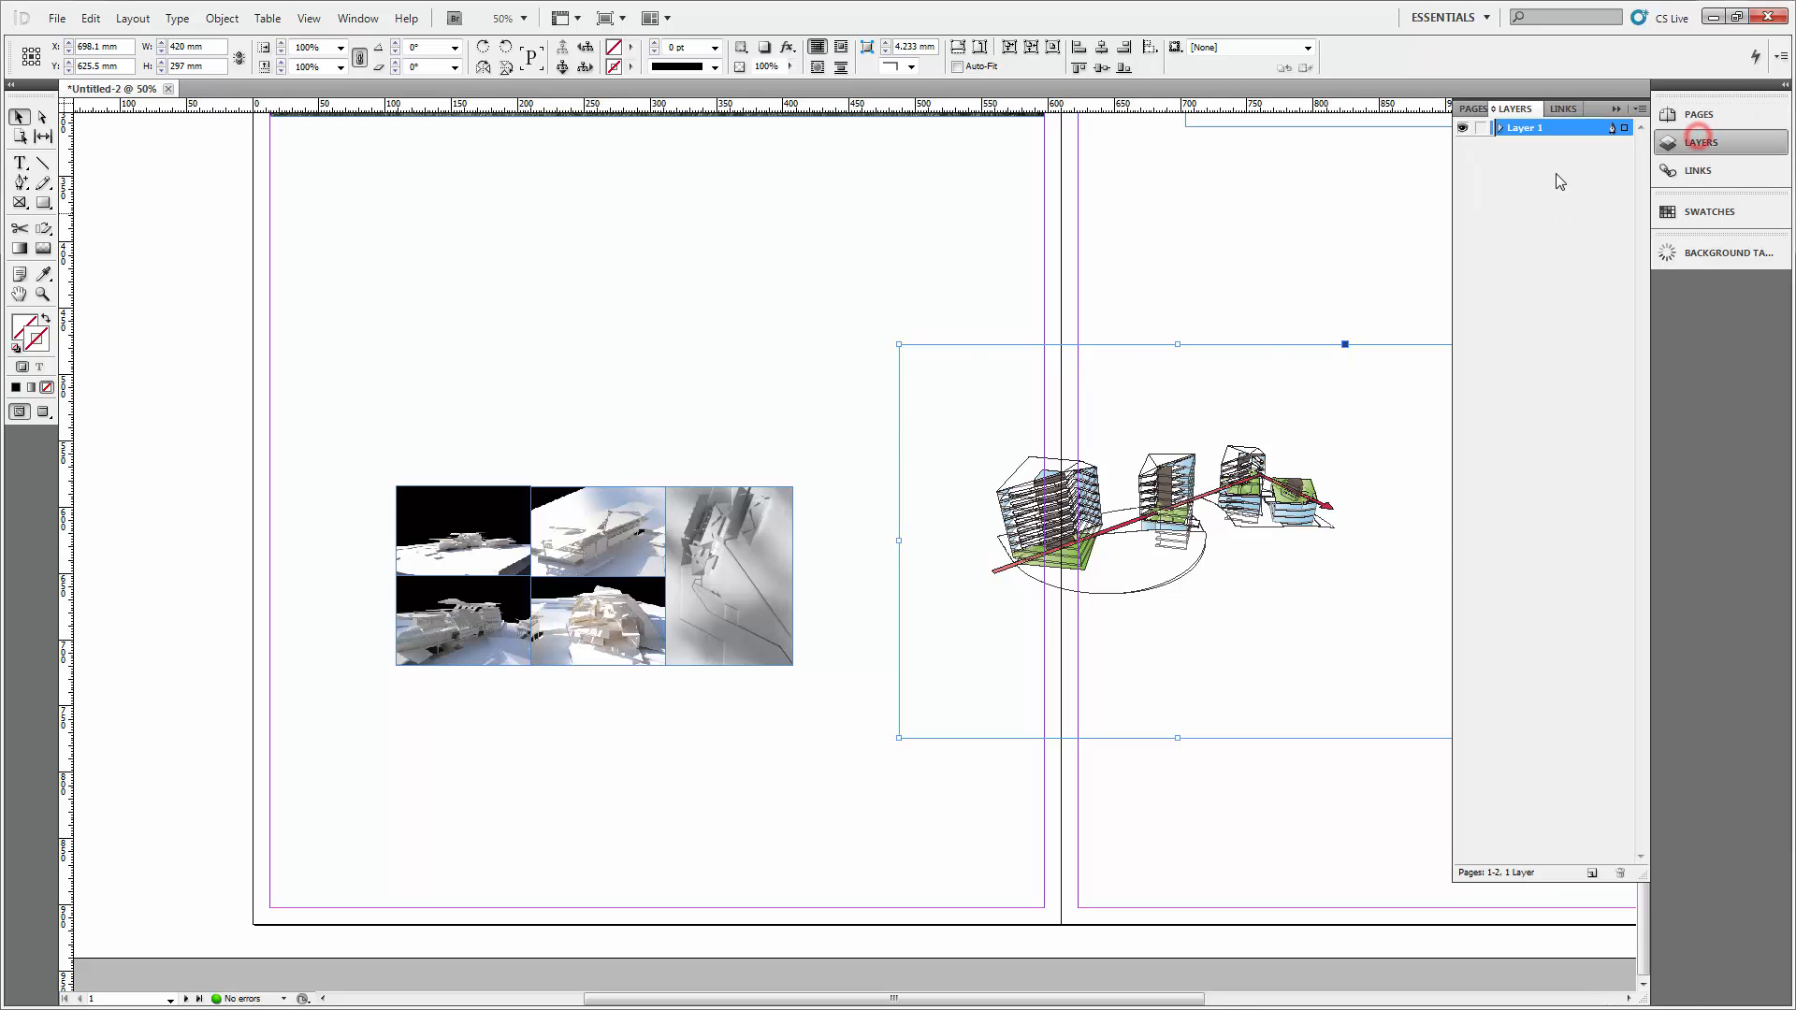
click(1499, 127)
click(1499, 127)
click(1499, 127)
click(1500, 127)
click(1151, 278)
drag(1246, 266, 1033, 303)
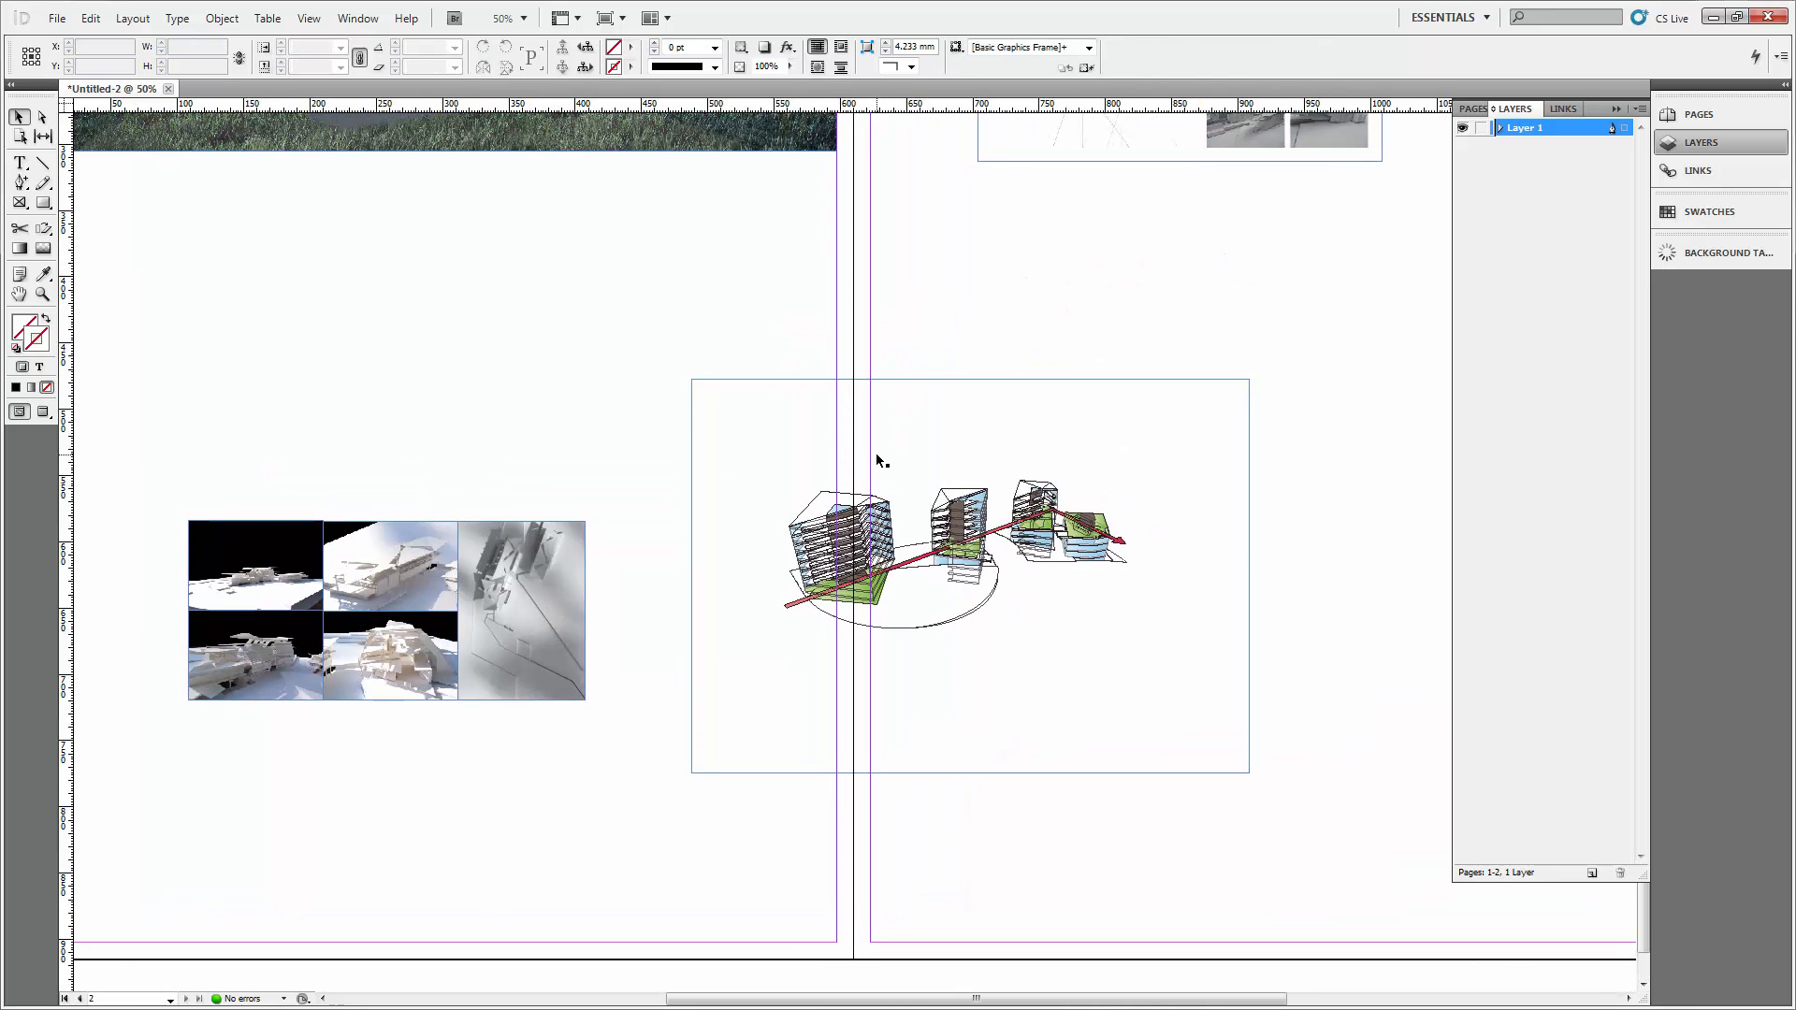
click(726, 414)
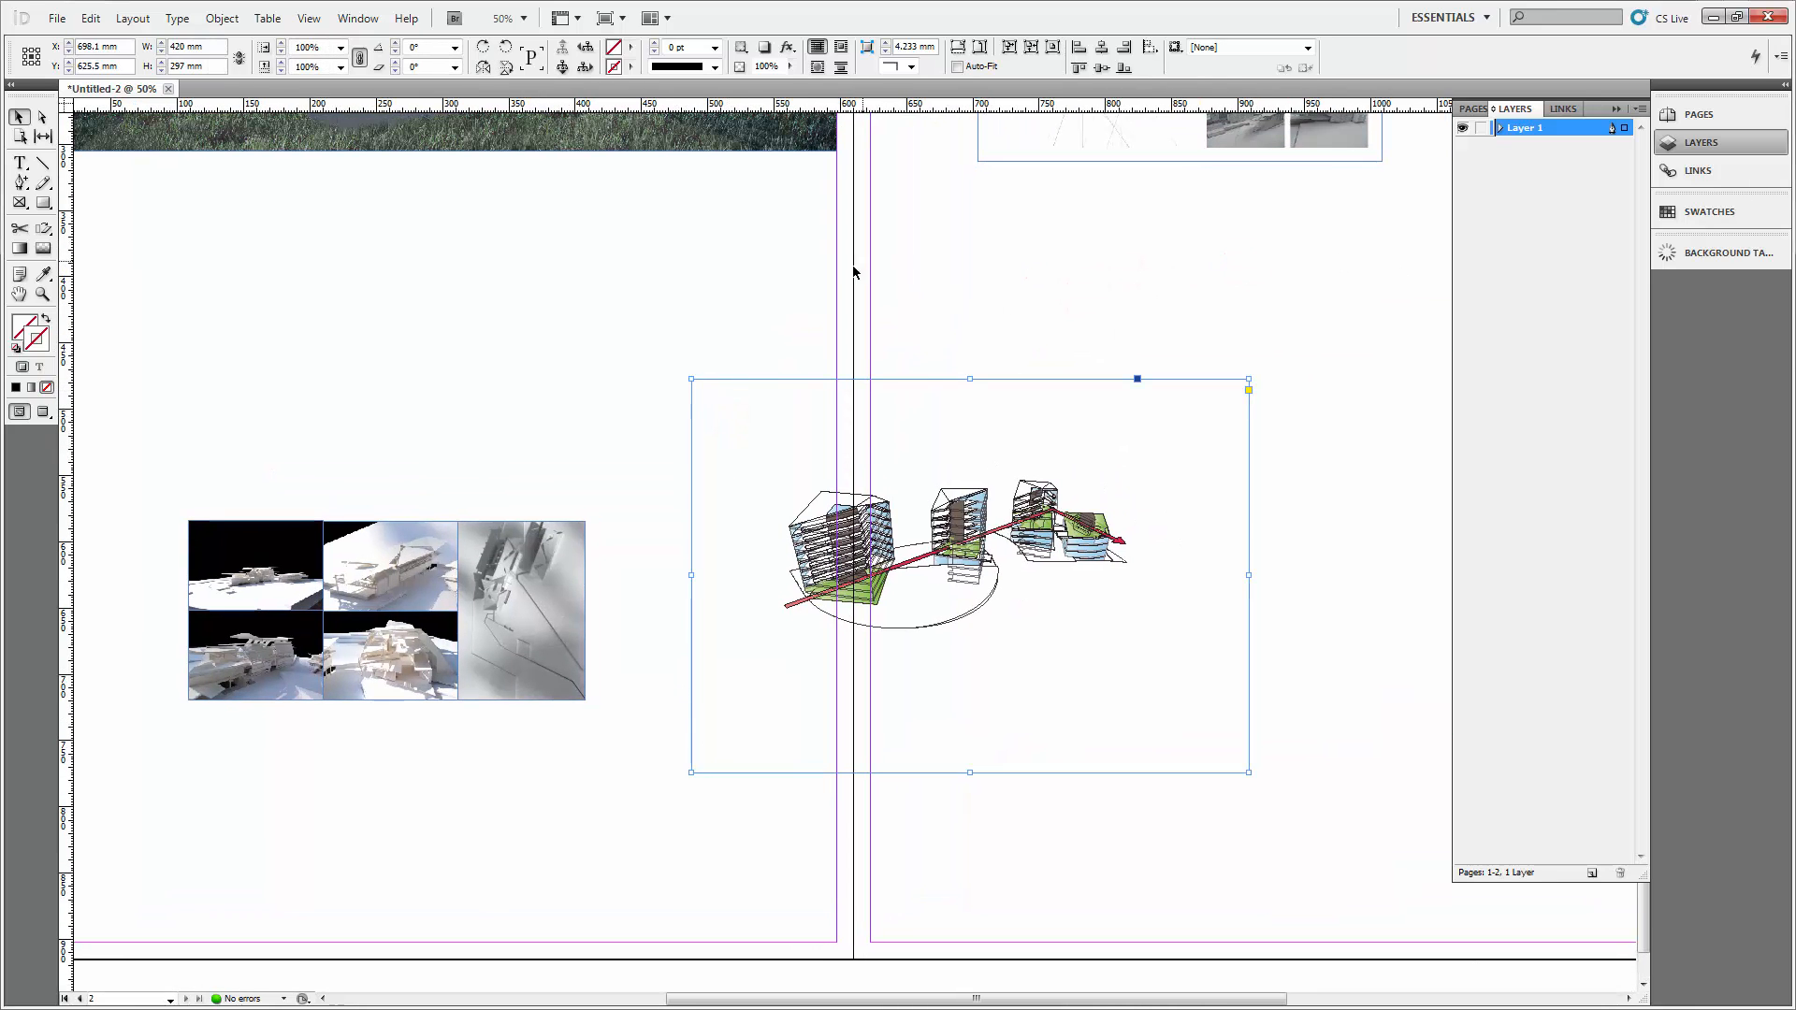
click(950, 277)
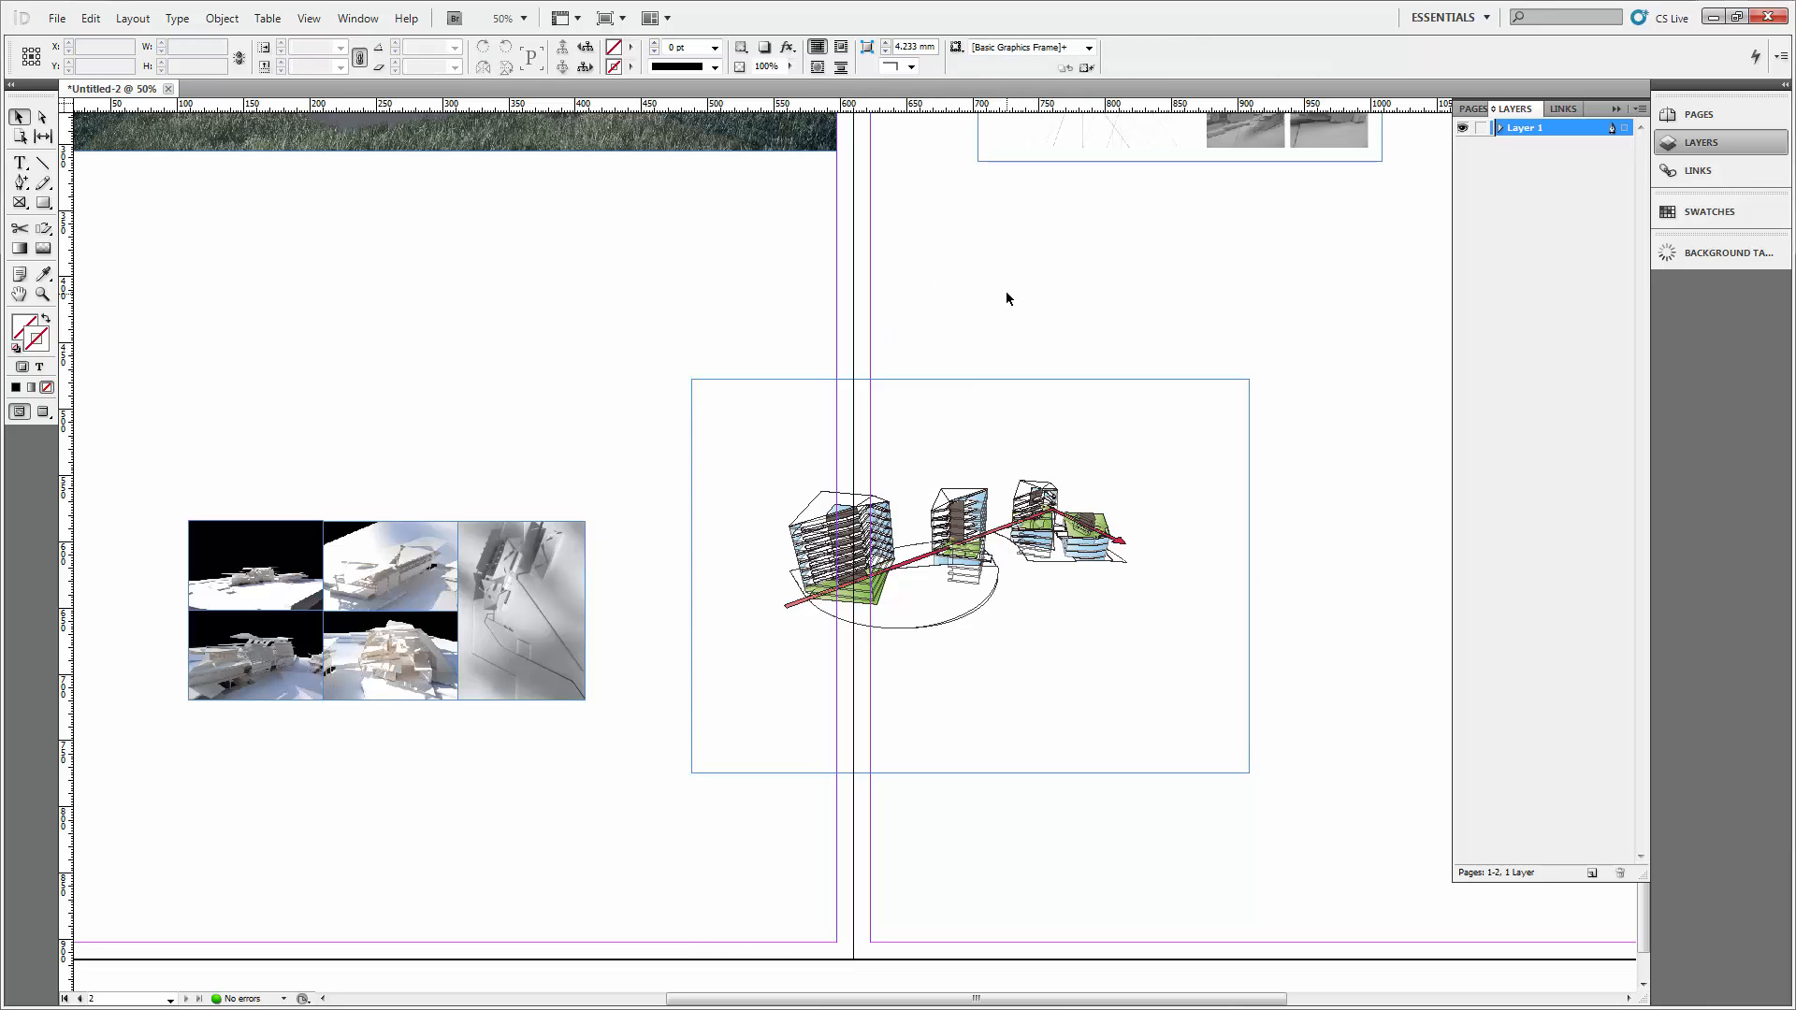
drag(1006, 298, 994, 316)
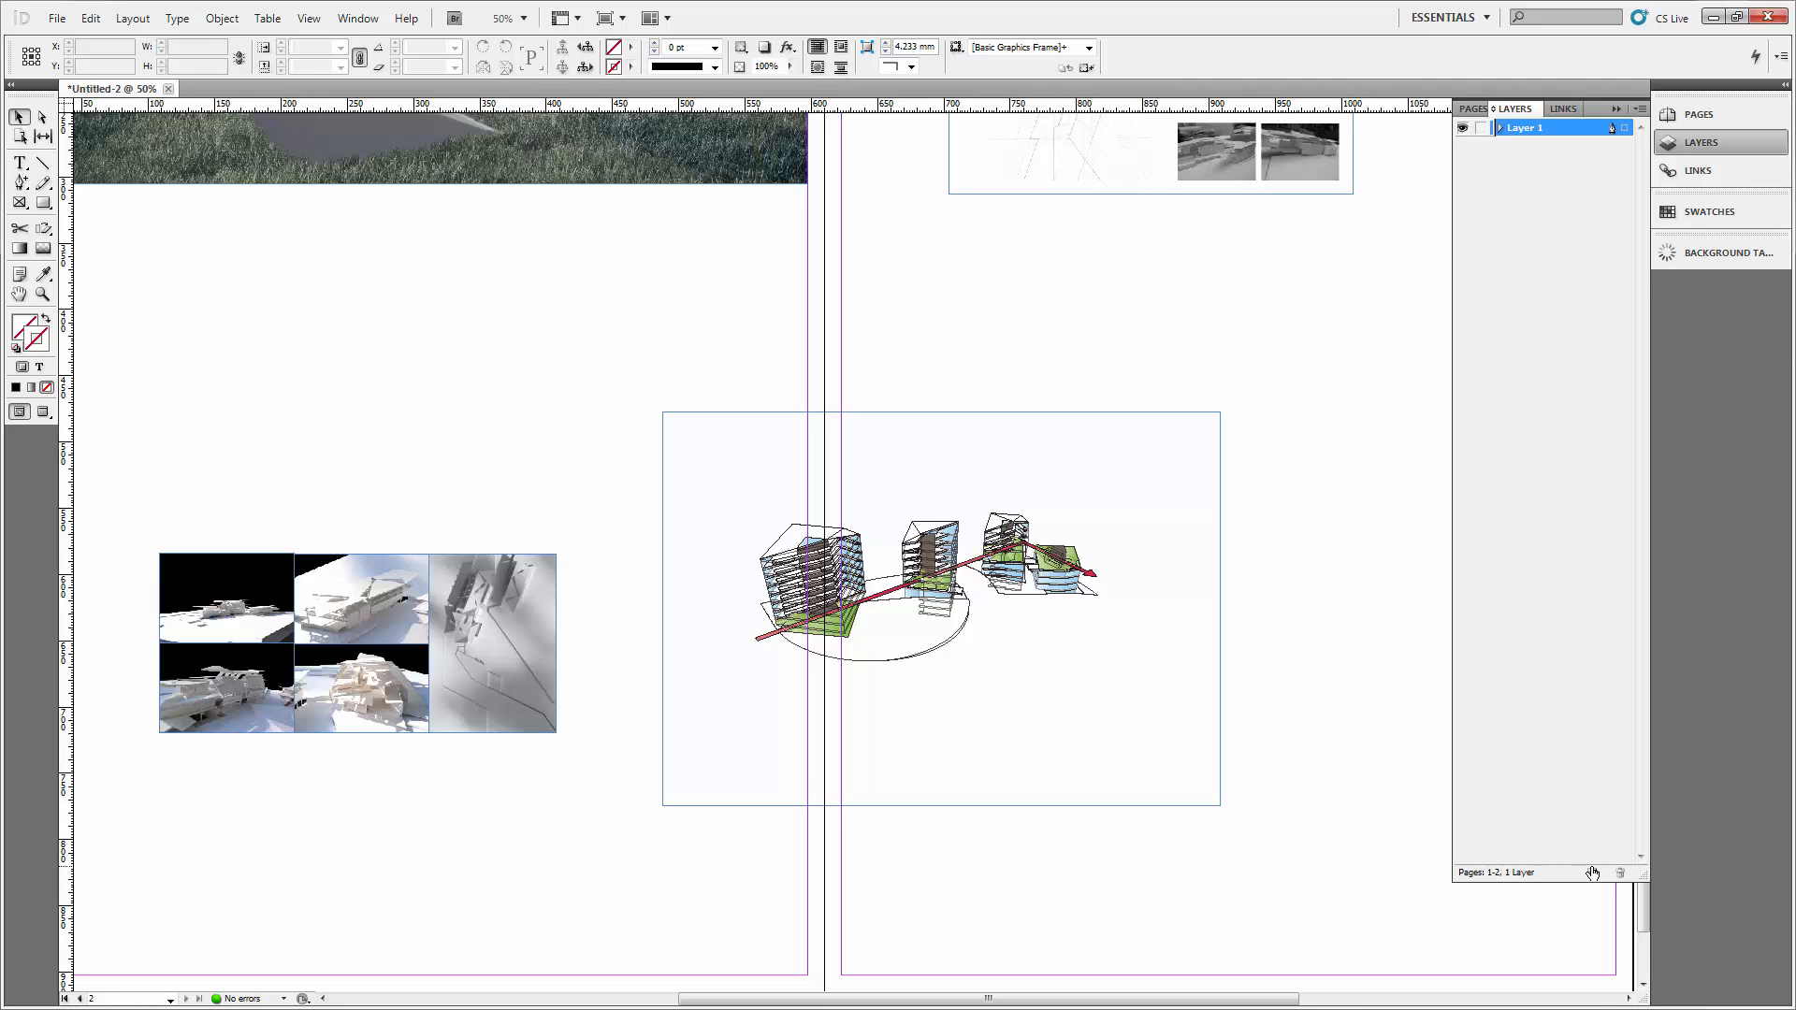
Create a new layer above Layer 1 and name it Text.
click(1542, 656)
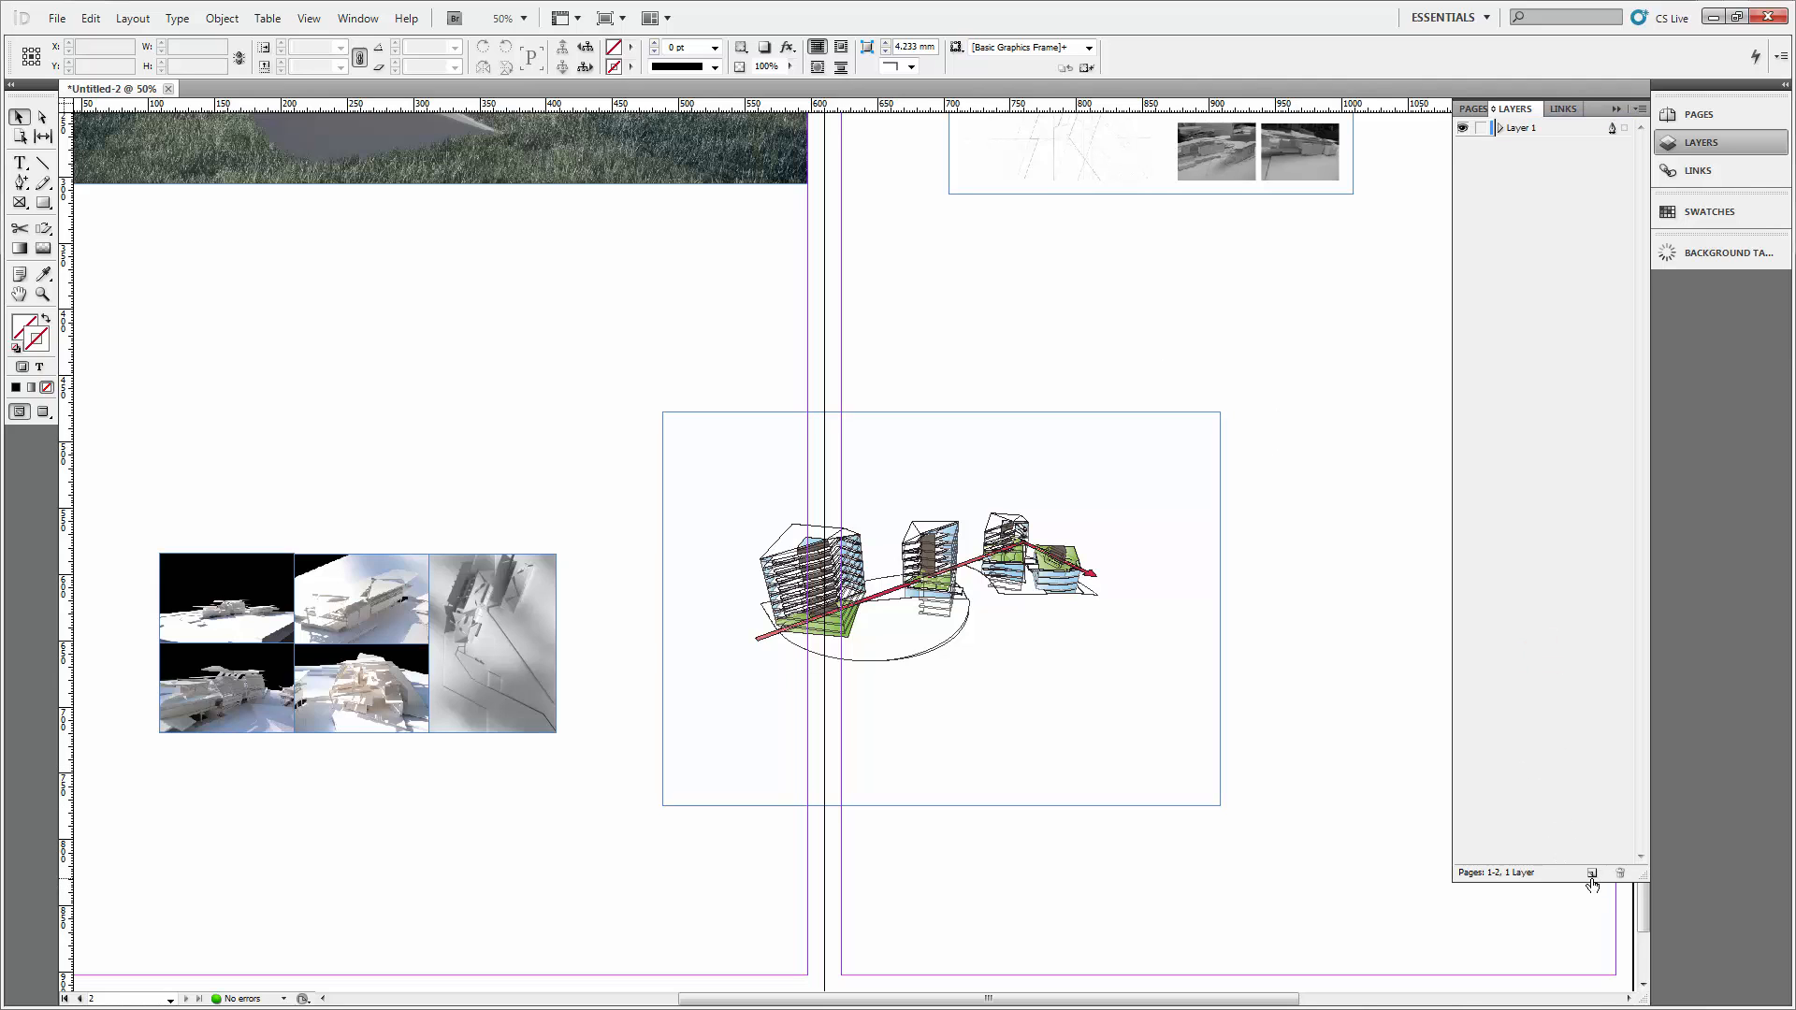
click(1591, 873)
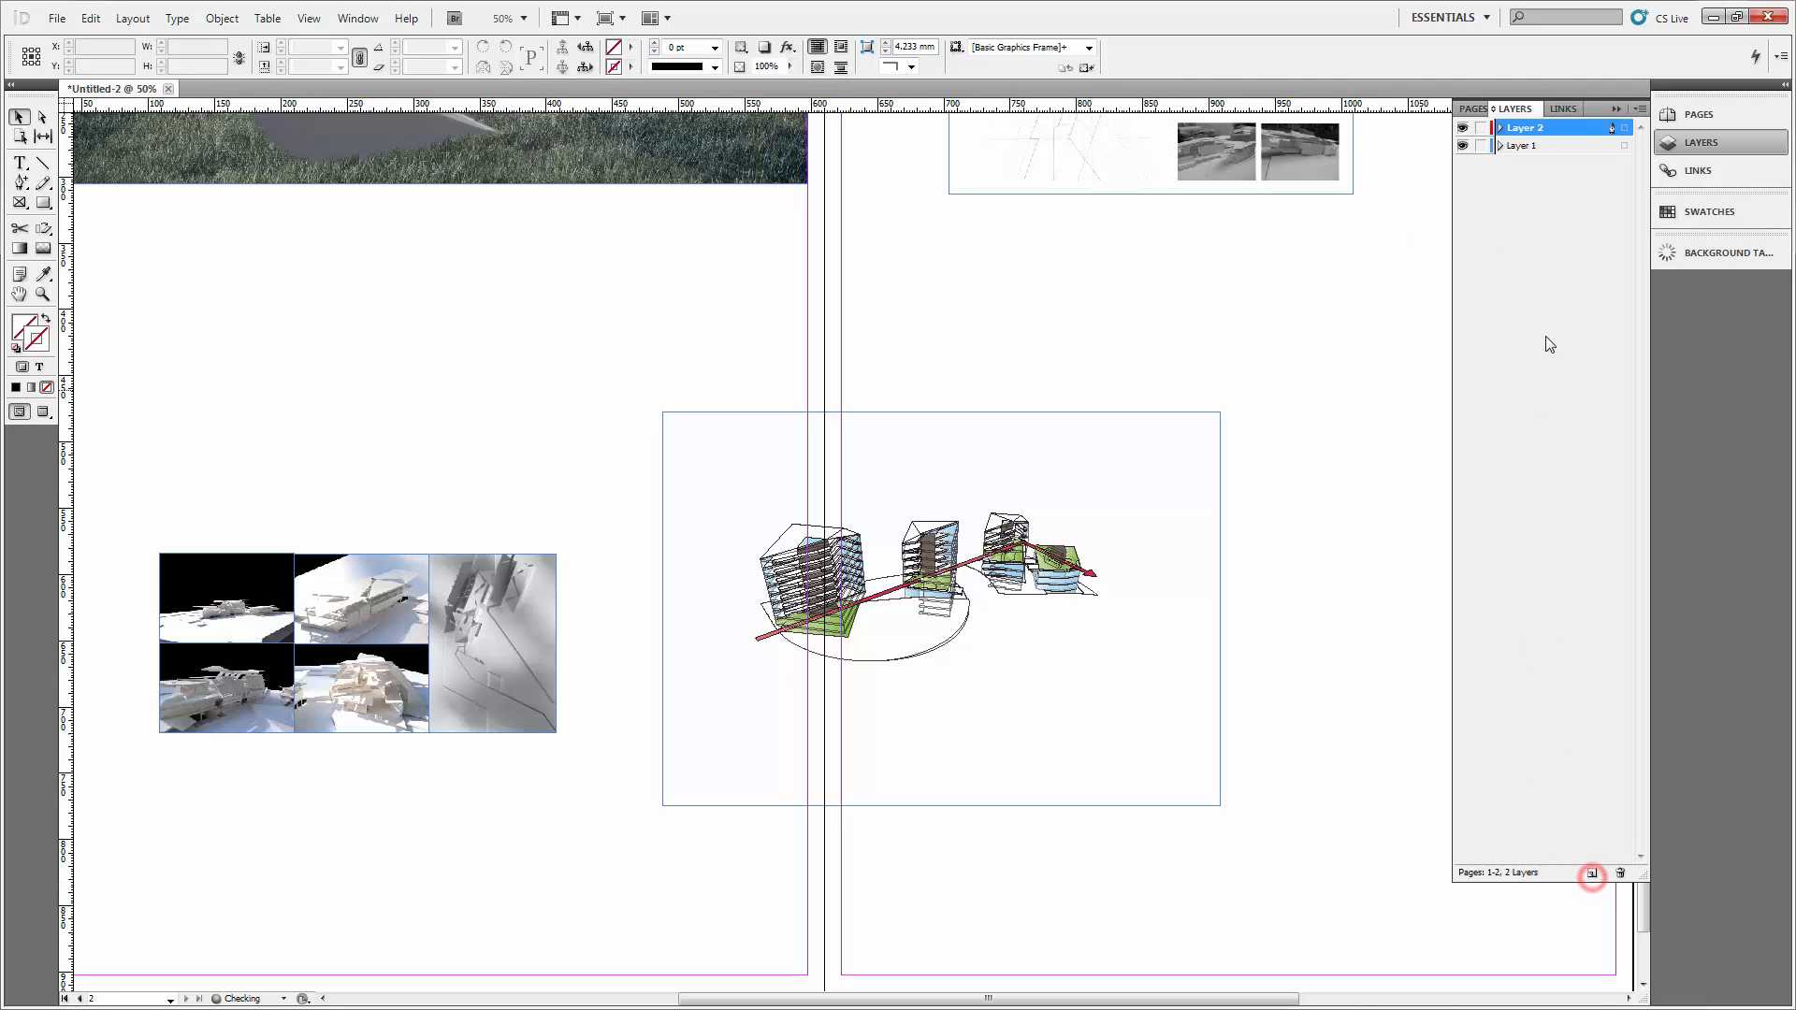
double_click(1525, 131)
text(Text)
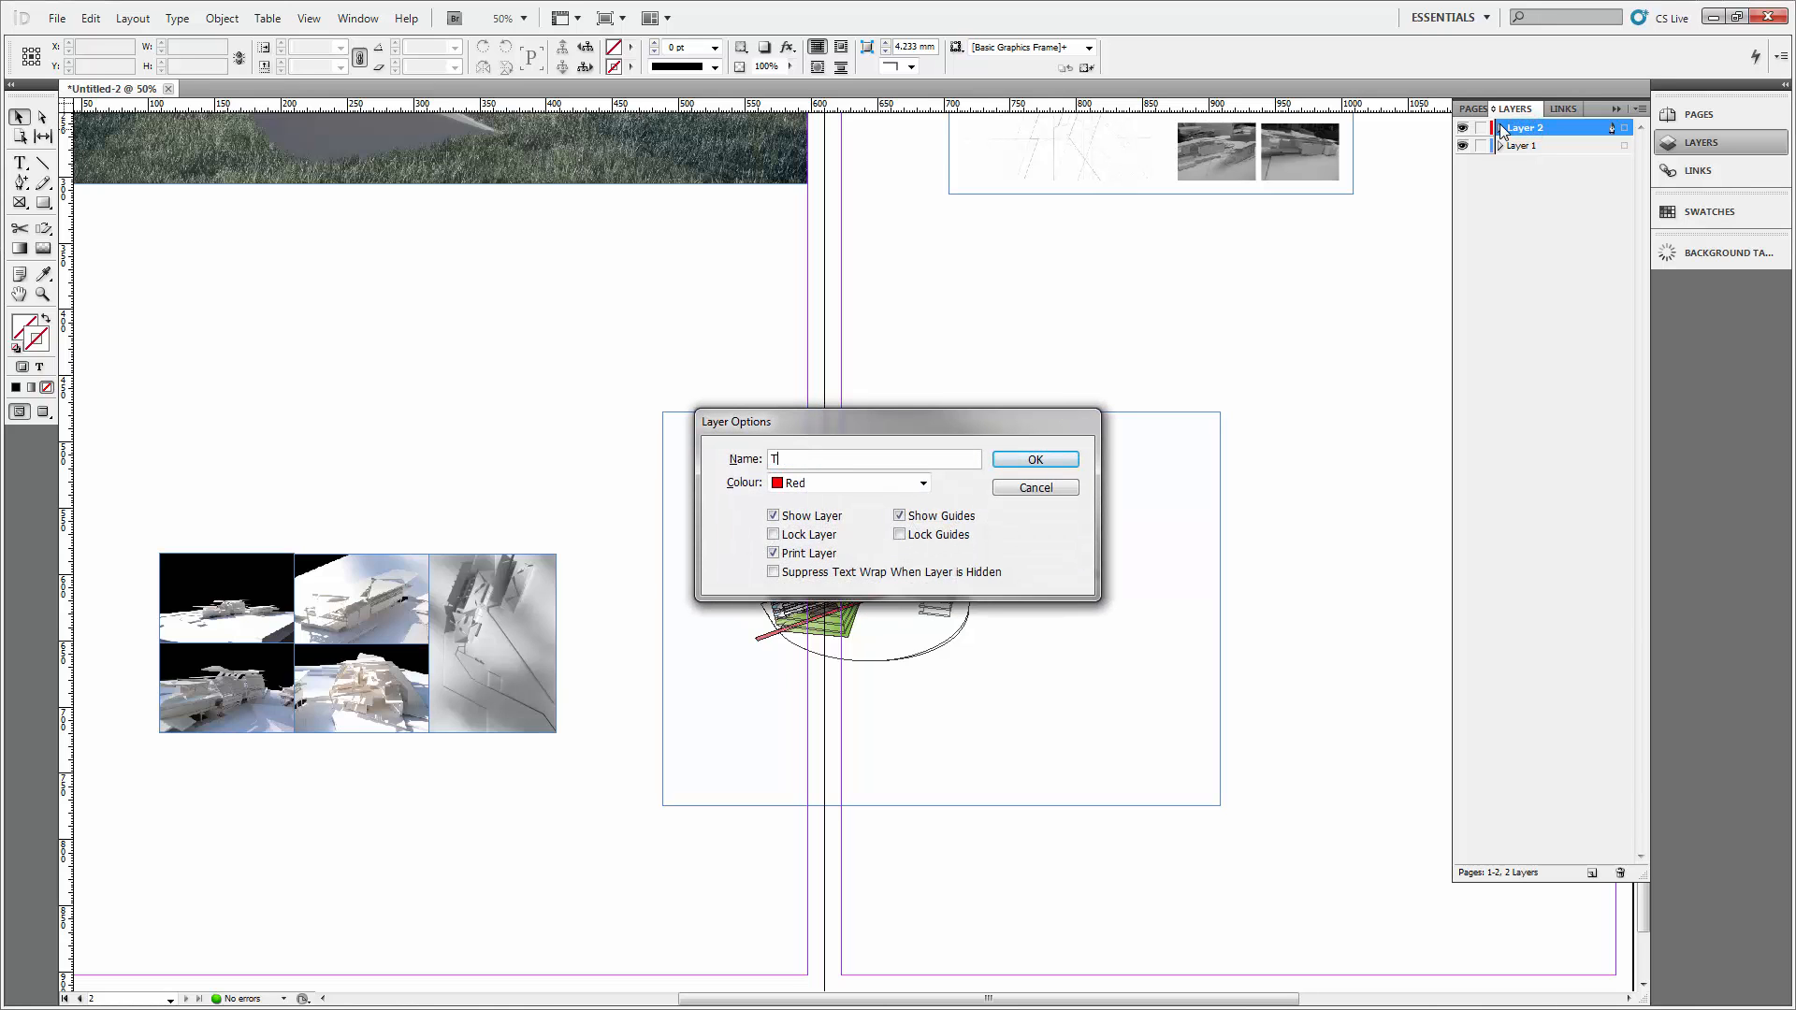
click(1036, 460)
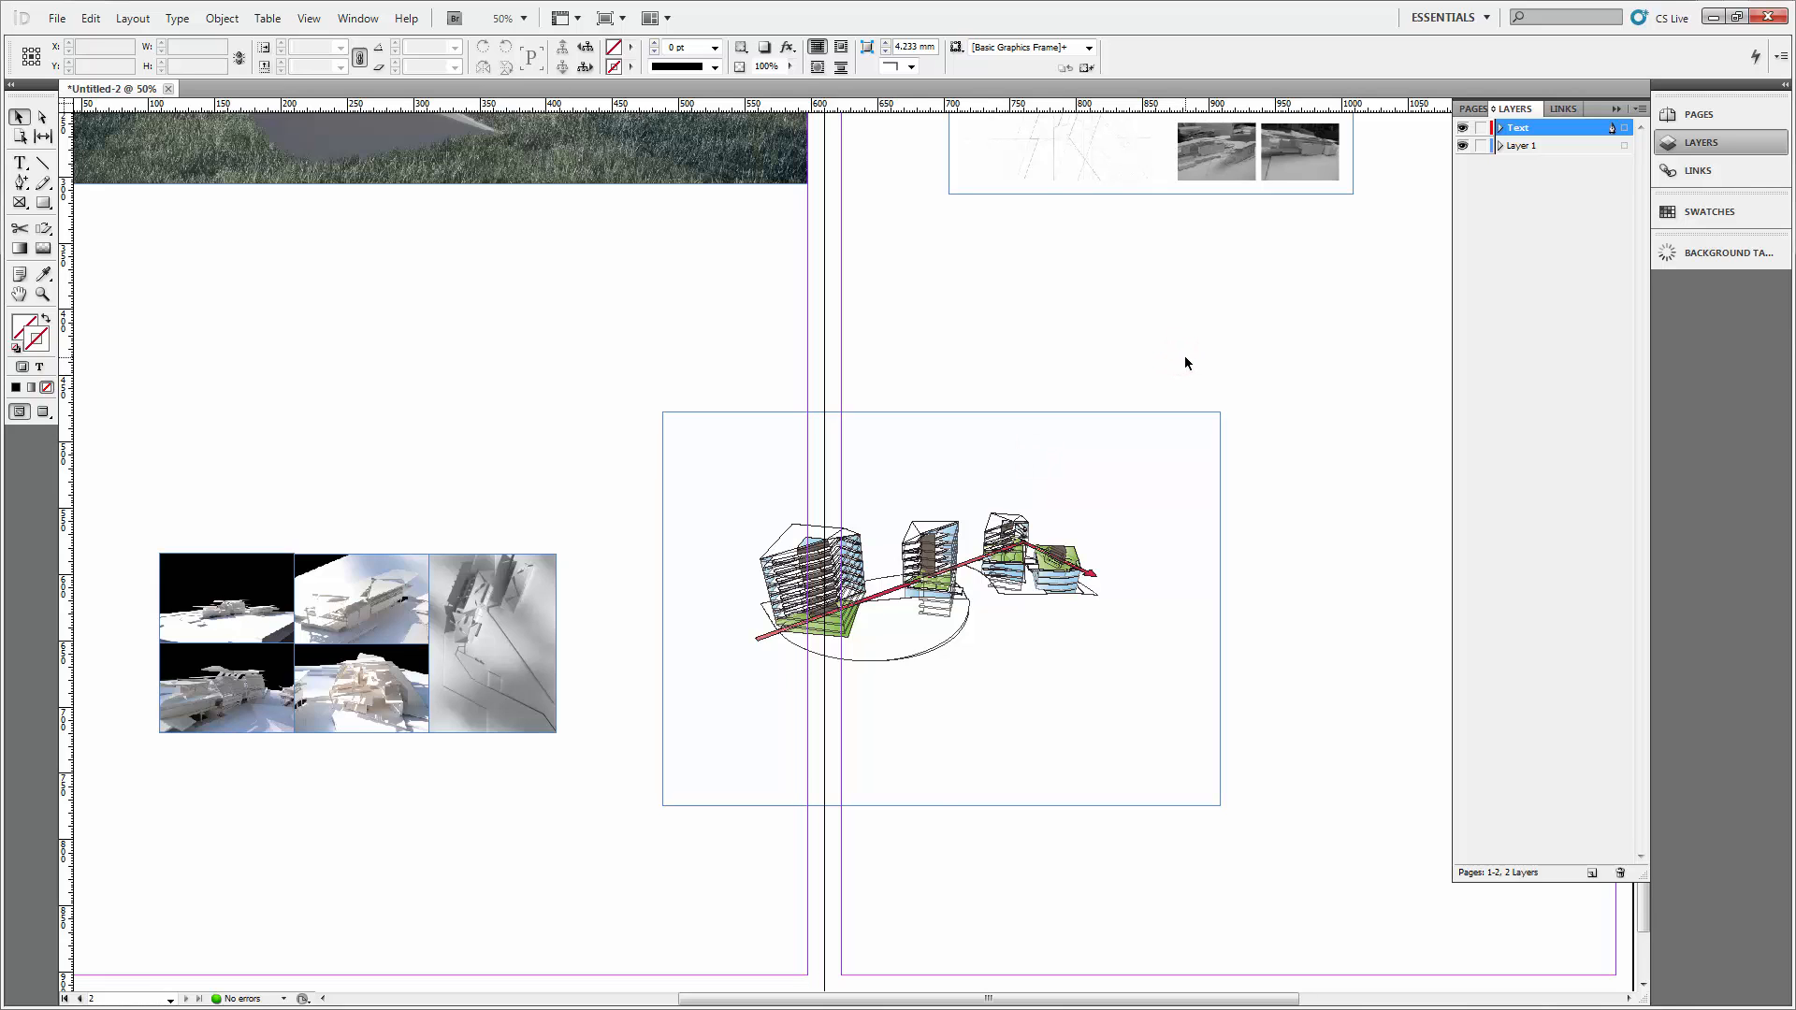
Draw a text frame about 282 x 163.5 mm on the Text layer above the model image grid and fill it with placeholder text.
click(1156, 465)
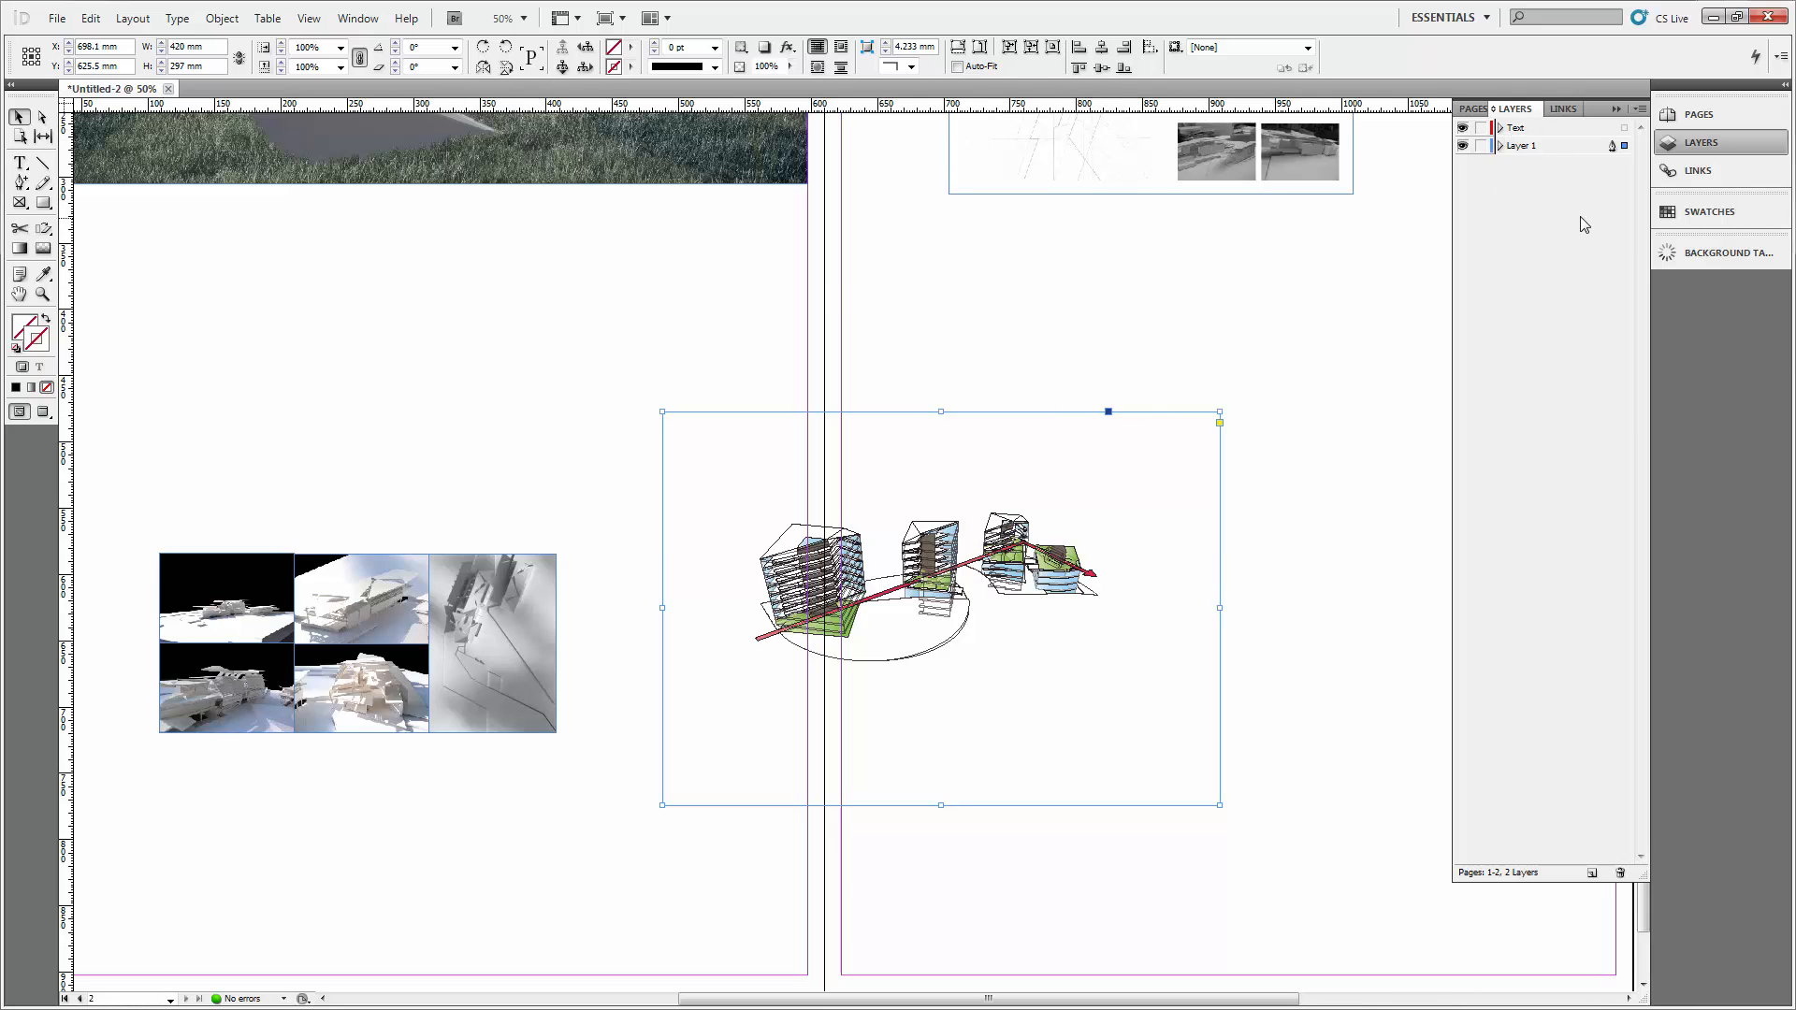
click(1573, 131)
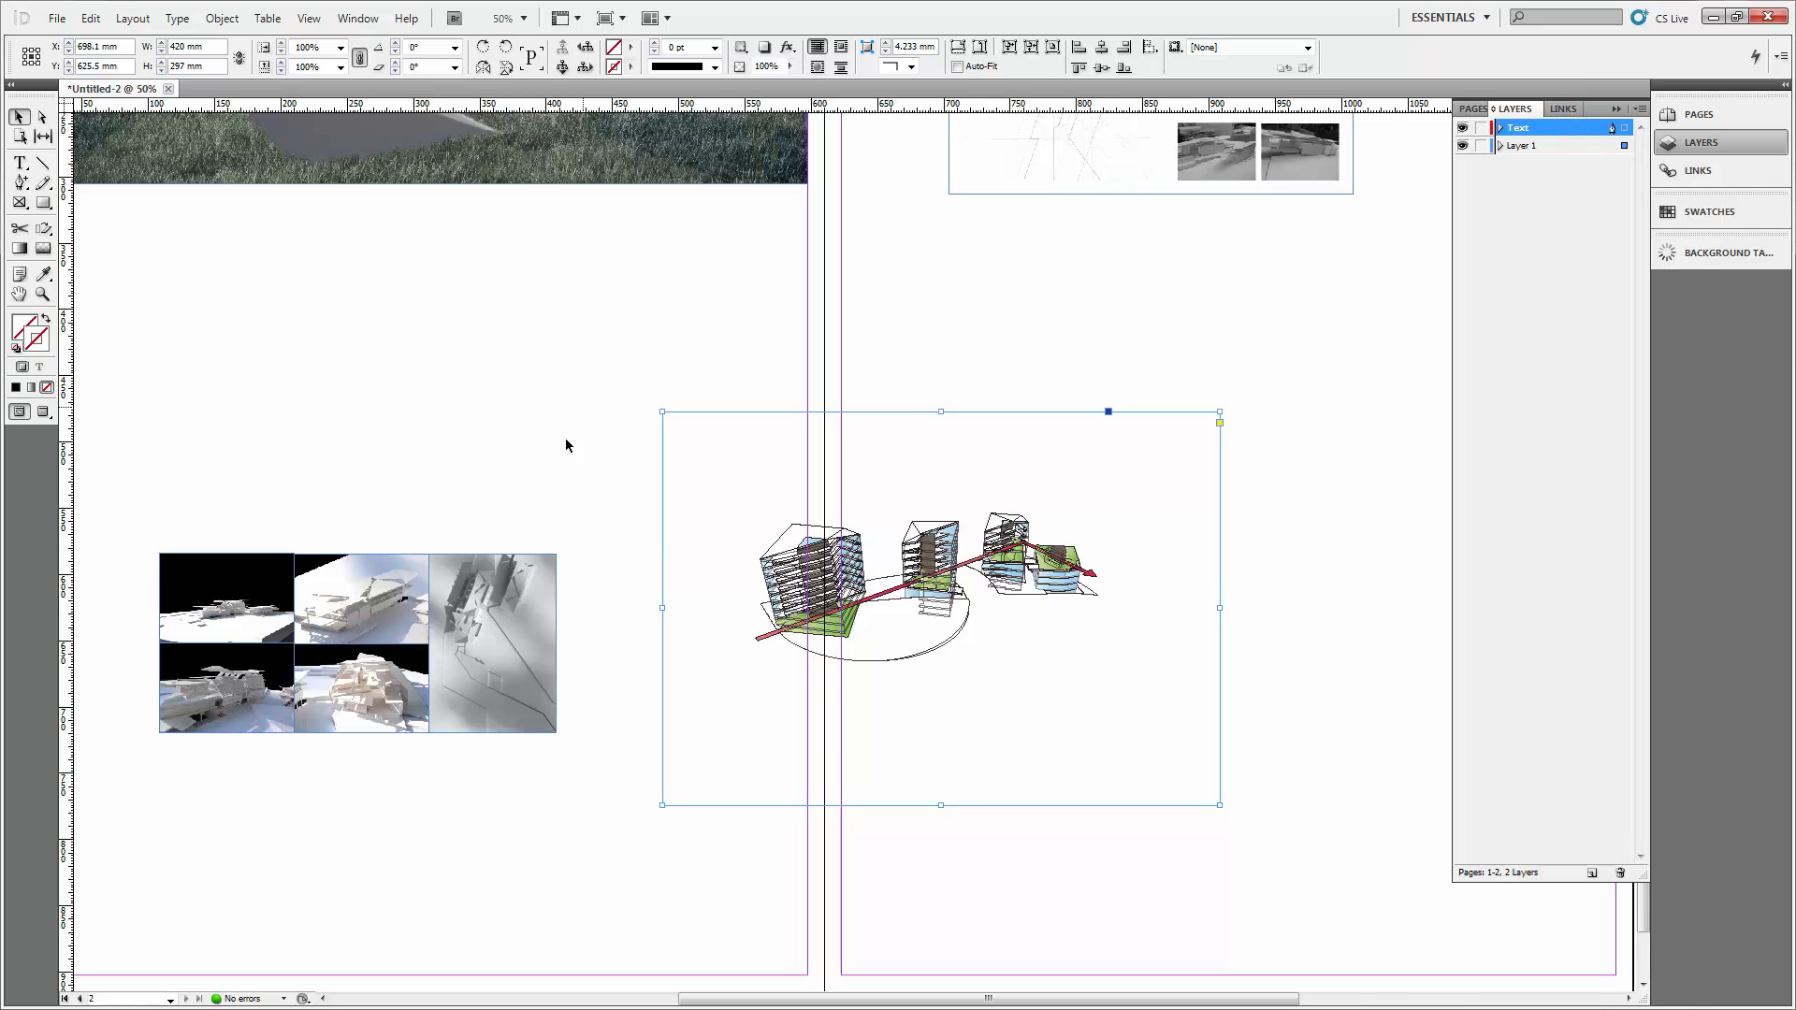
click(23, 168)
click(333, 232)
drag(213, 241, 589, 457)
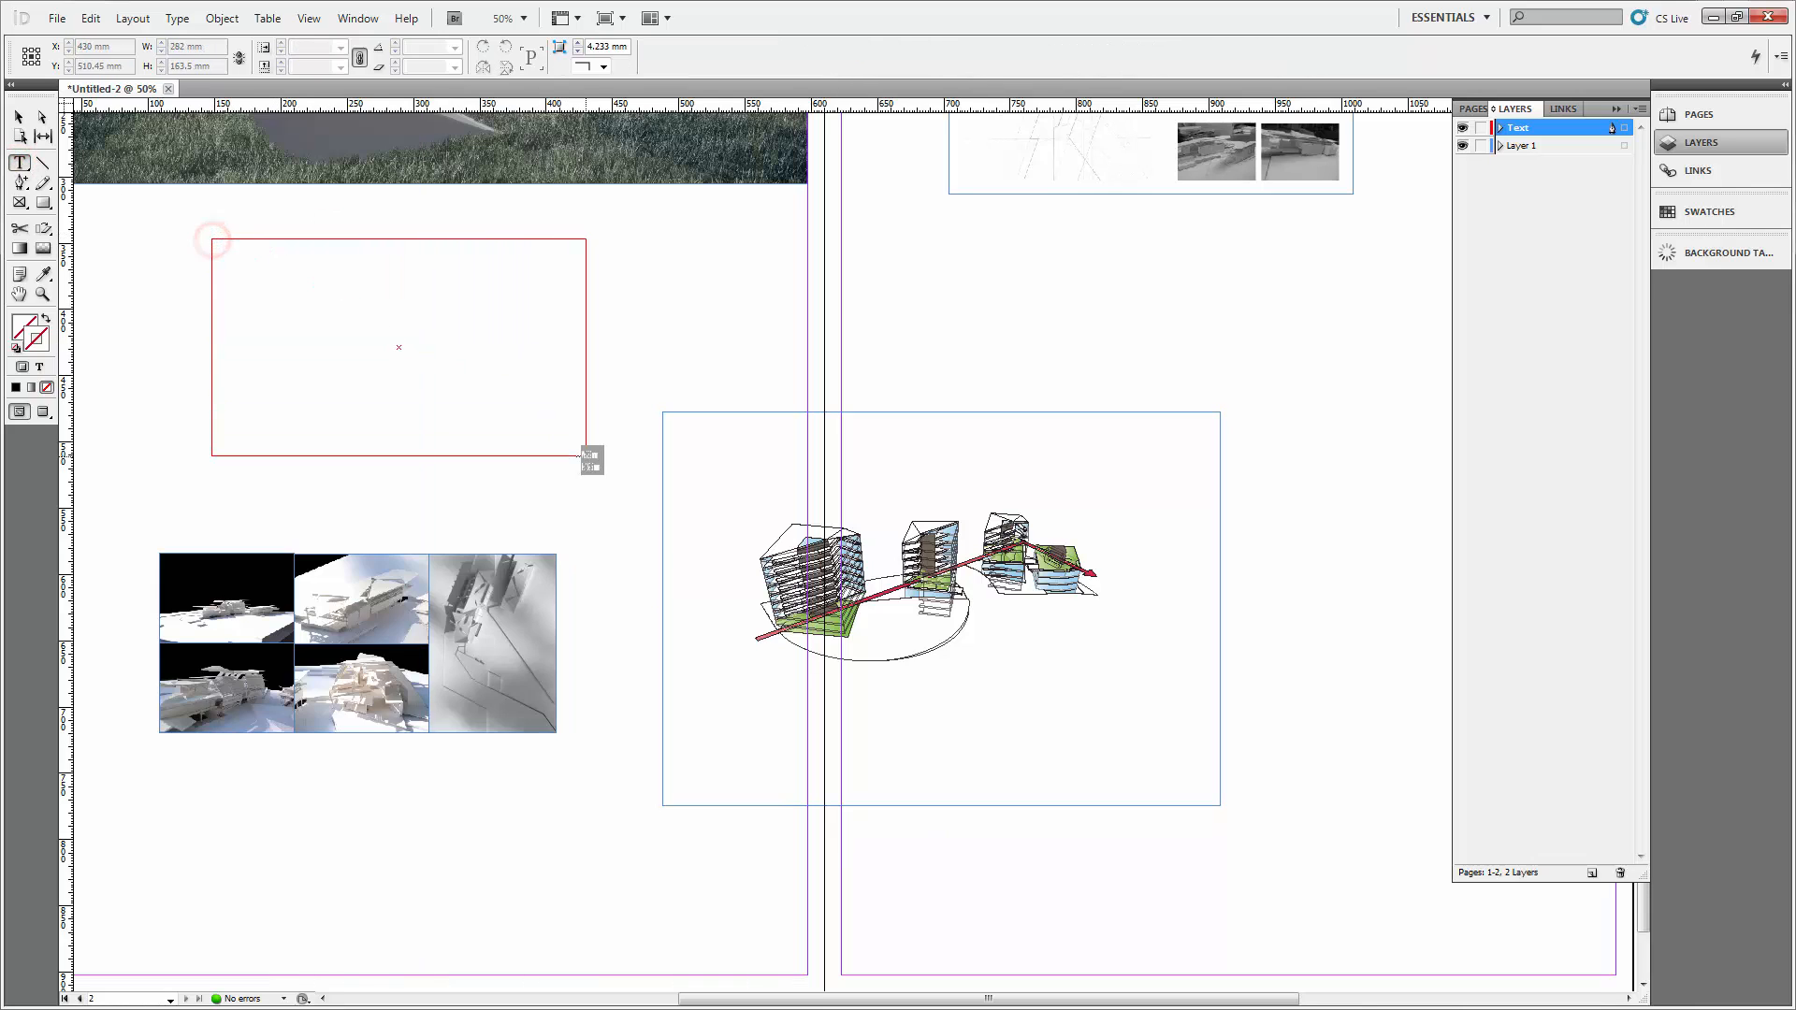
right_click(293, 292)
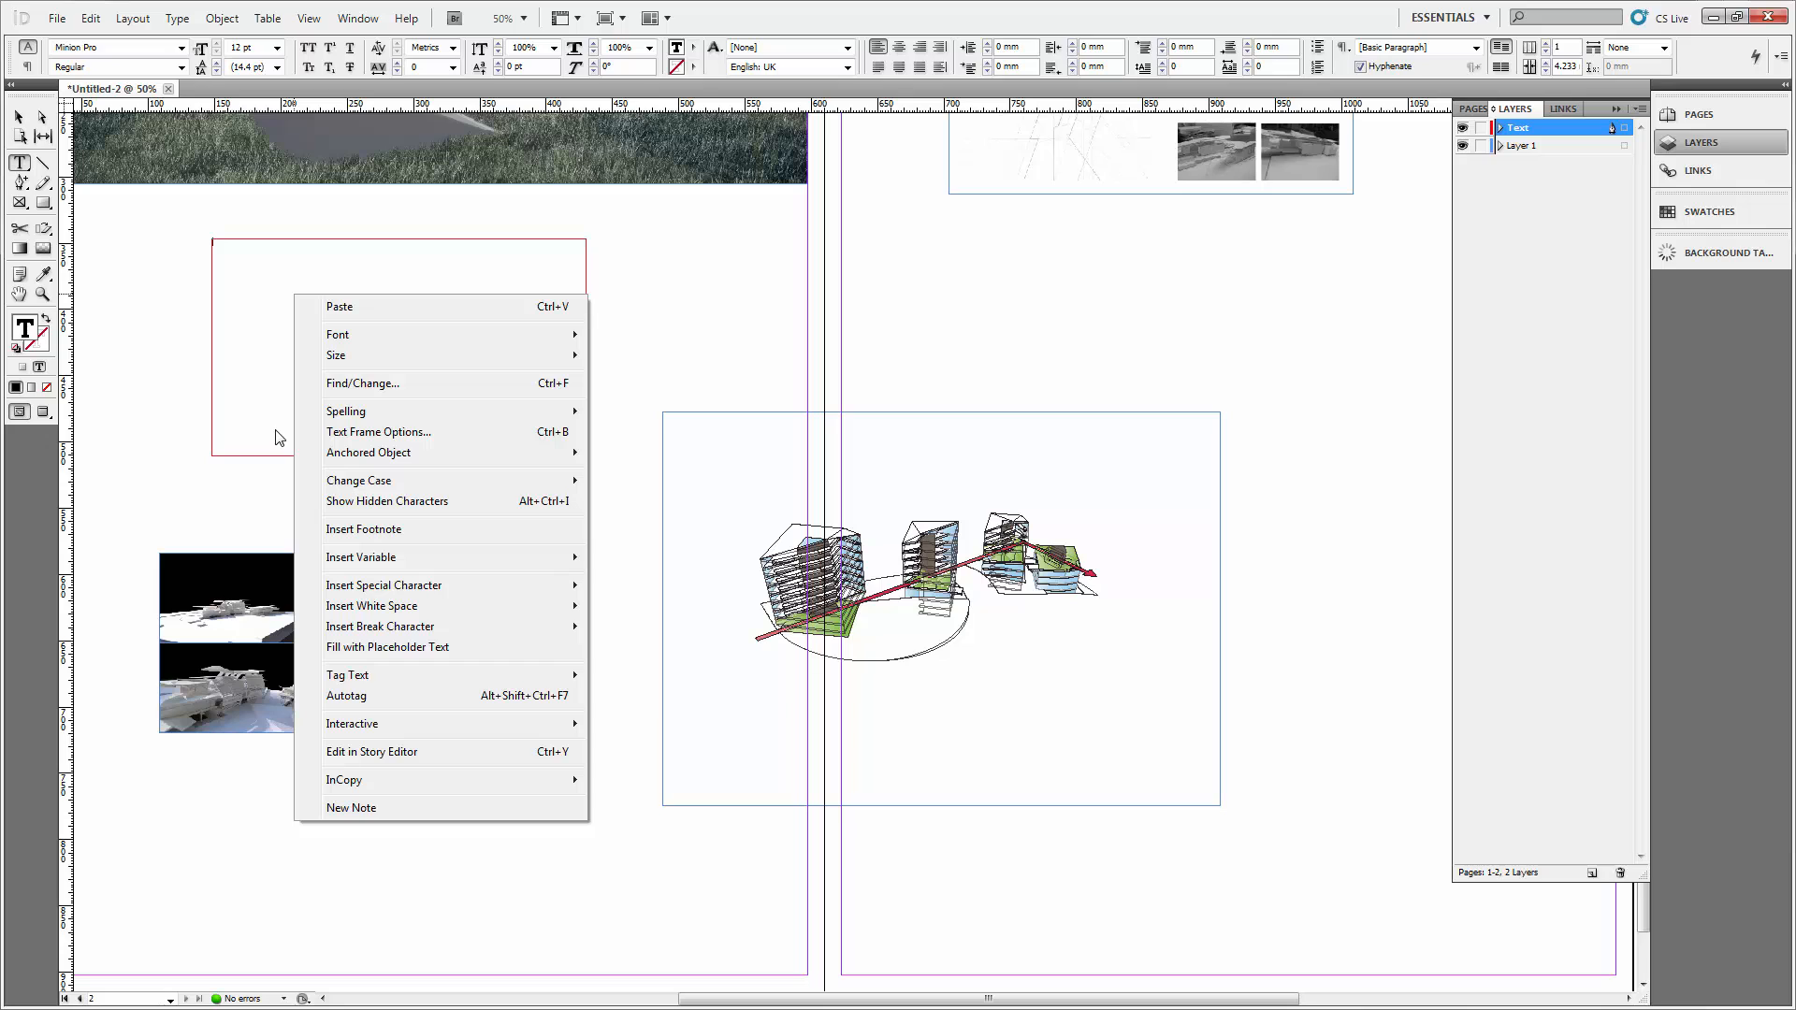
click(391, 648)
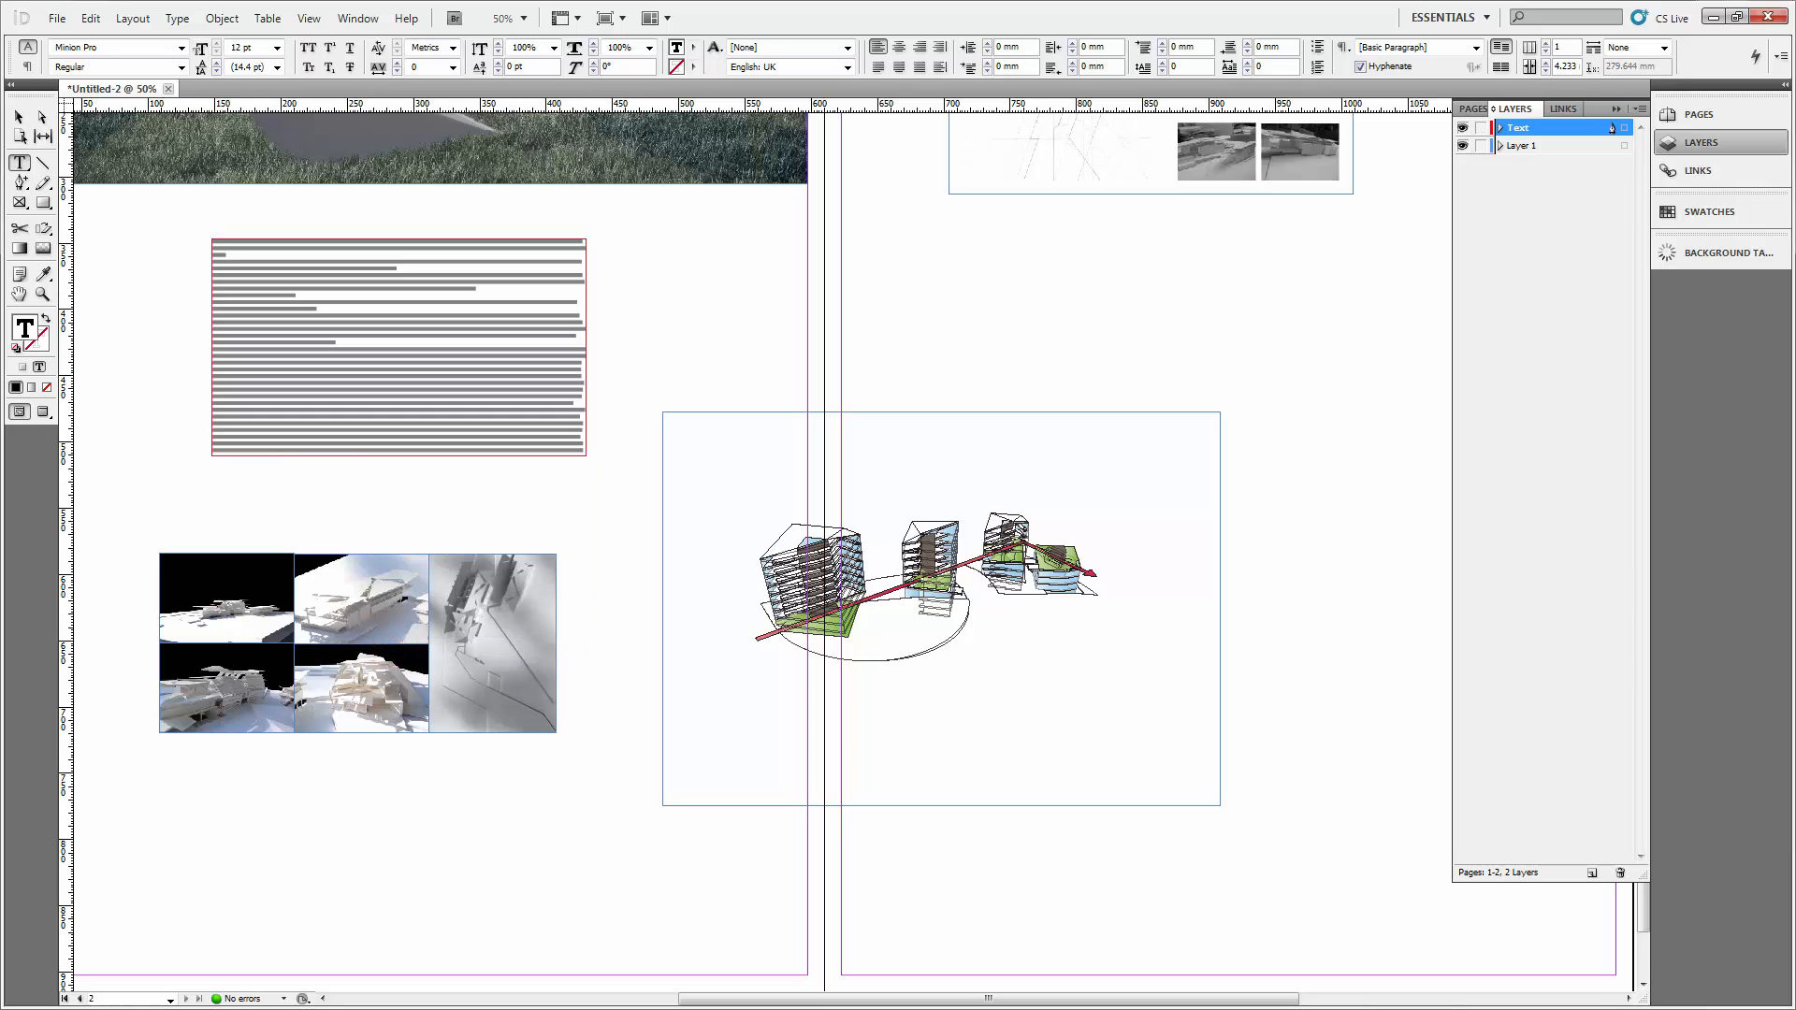
click(18, 117)
click(653, 223)
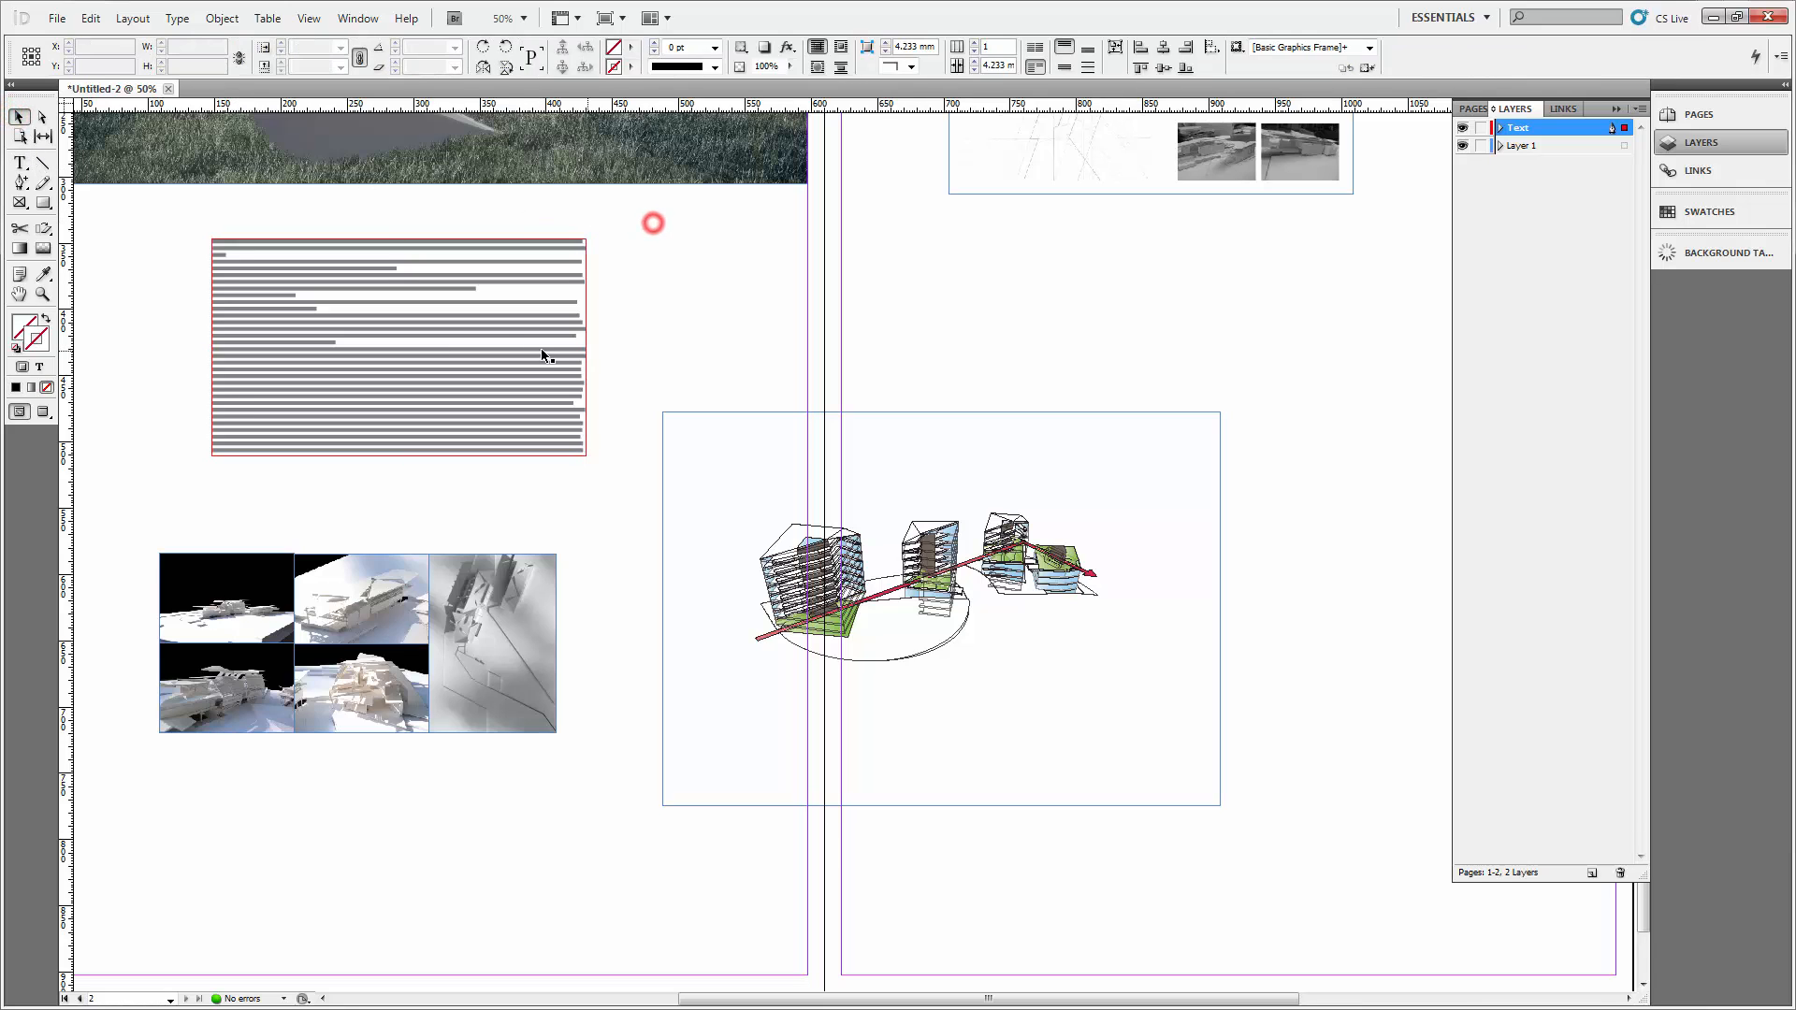
Move the text frame to page 2 beneath the concept images, and shift the building diagram down below it.
click(508, 342)
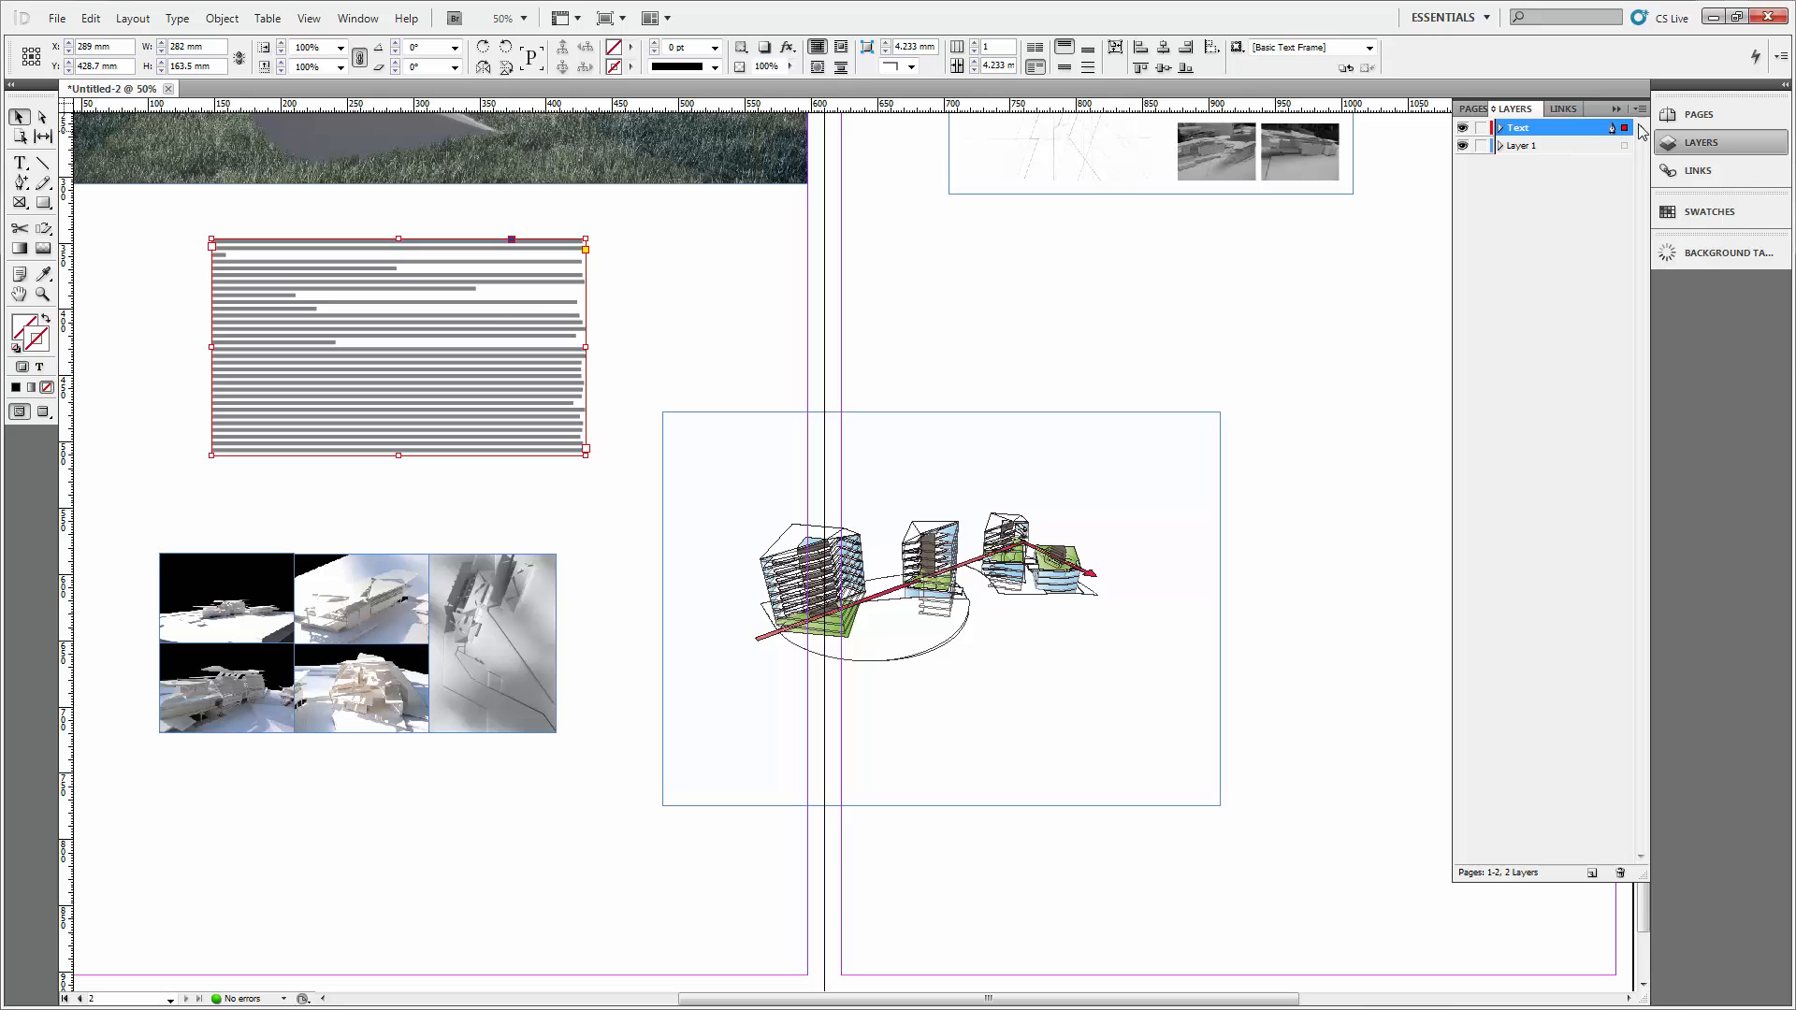
drag(512, 307, 1309, 267)
click(947, 331)
drag(981, 432, 979, 498)
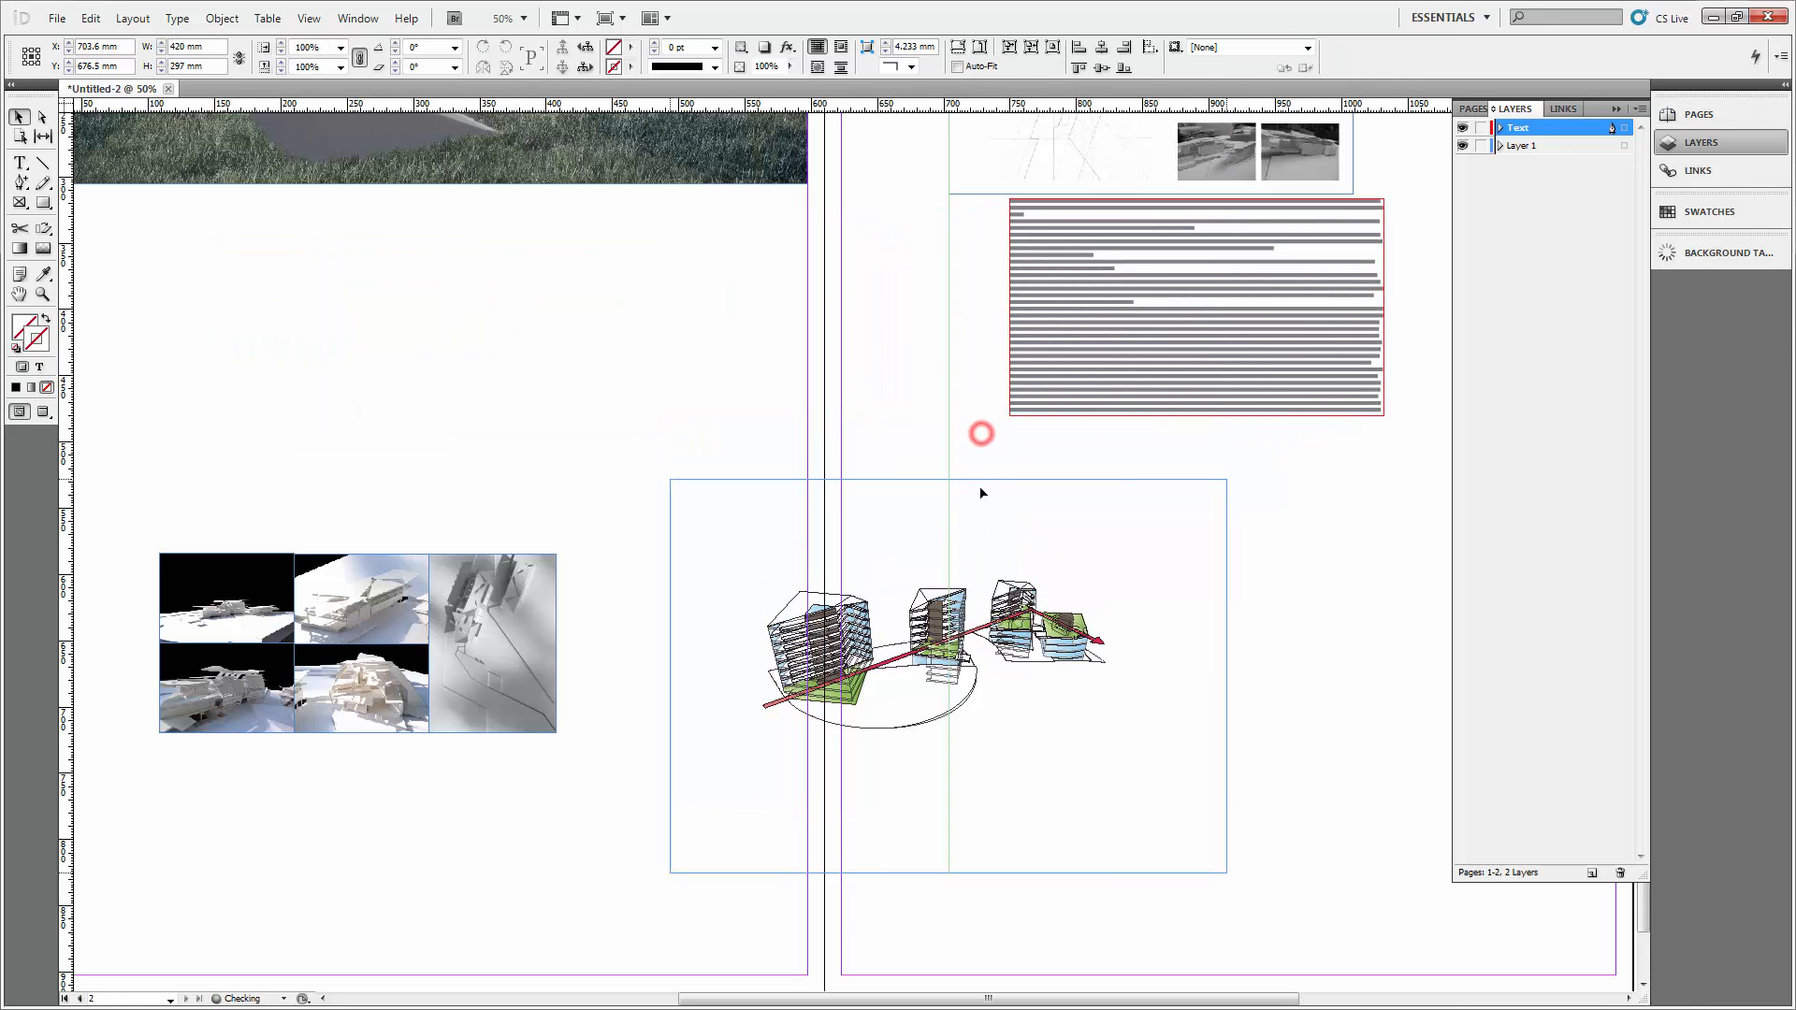
click(958, 341)
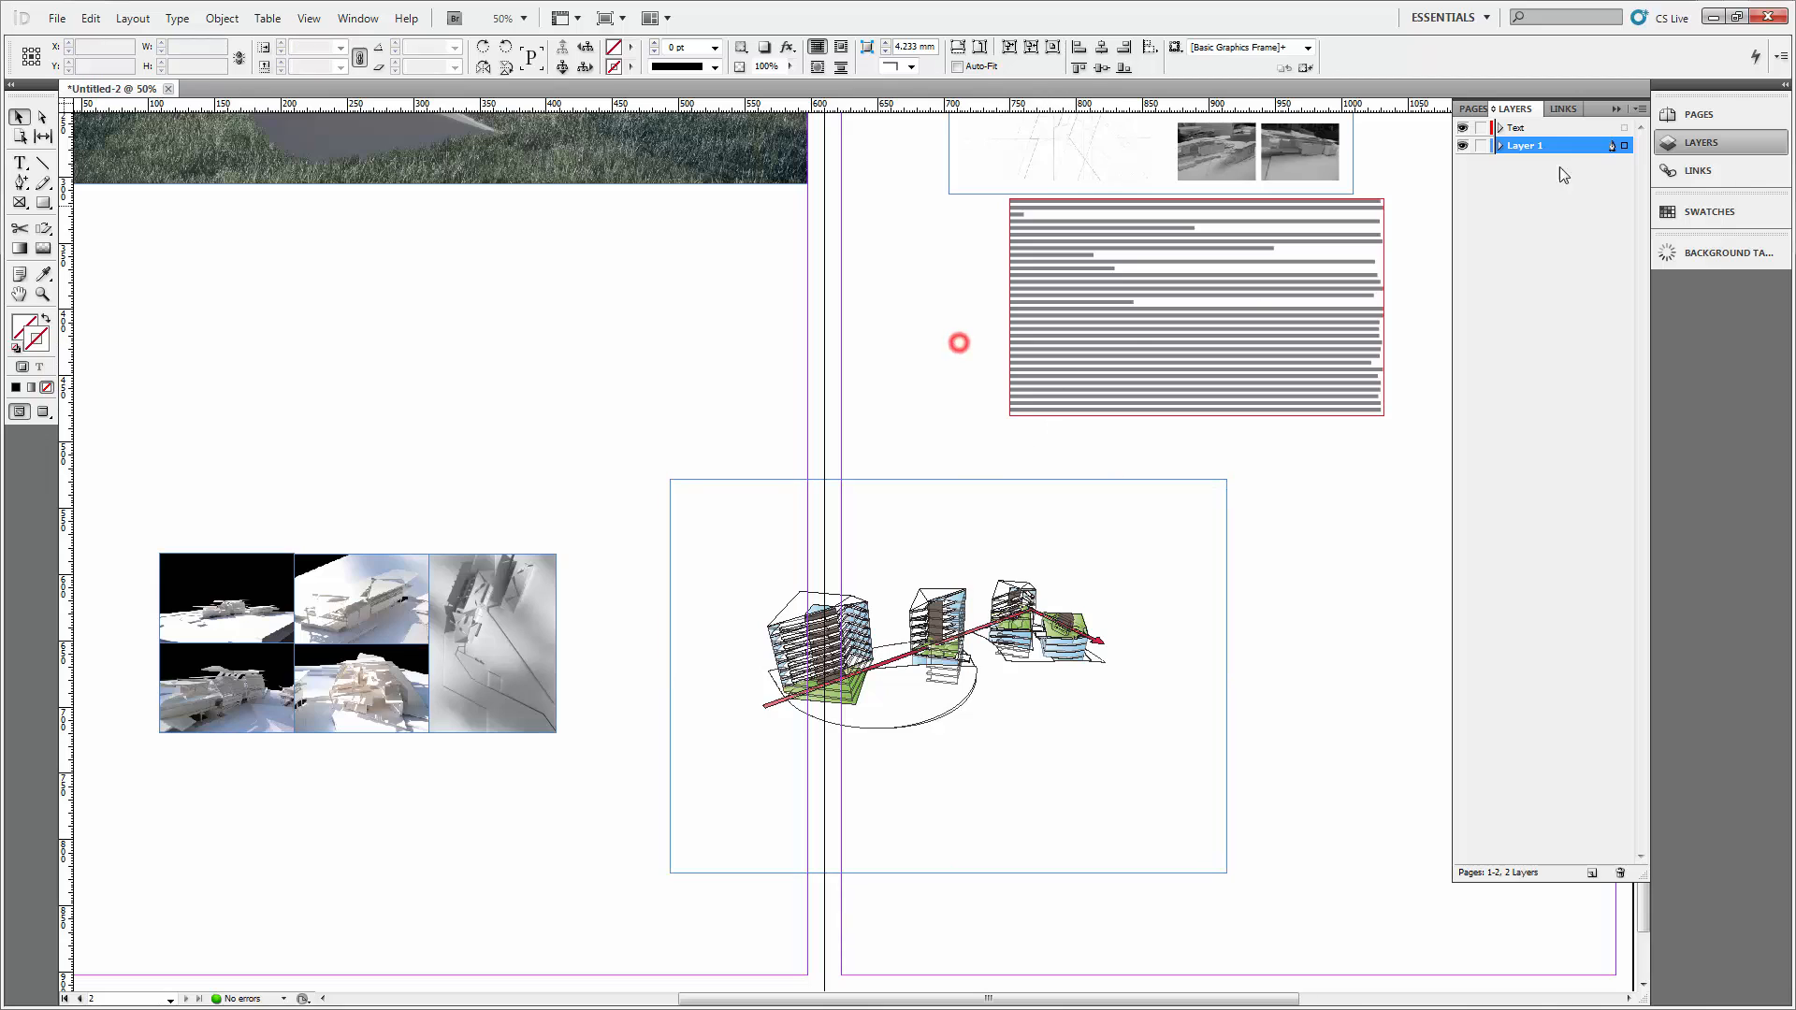
Toggle the Text layer's visibility off and on, and try its layer lock.
click(1463, 128)
click(1463, 128)
click(1484, 128)
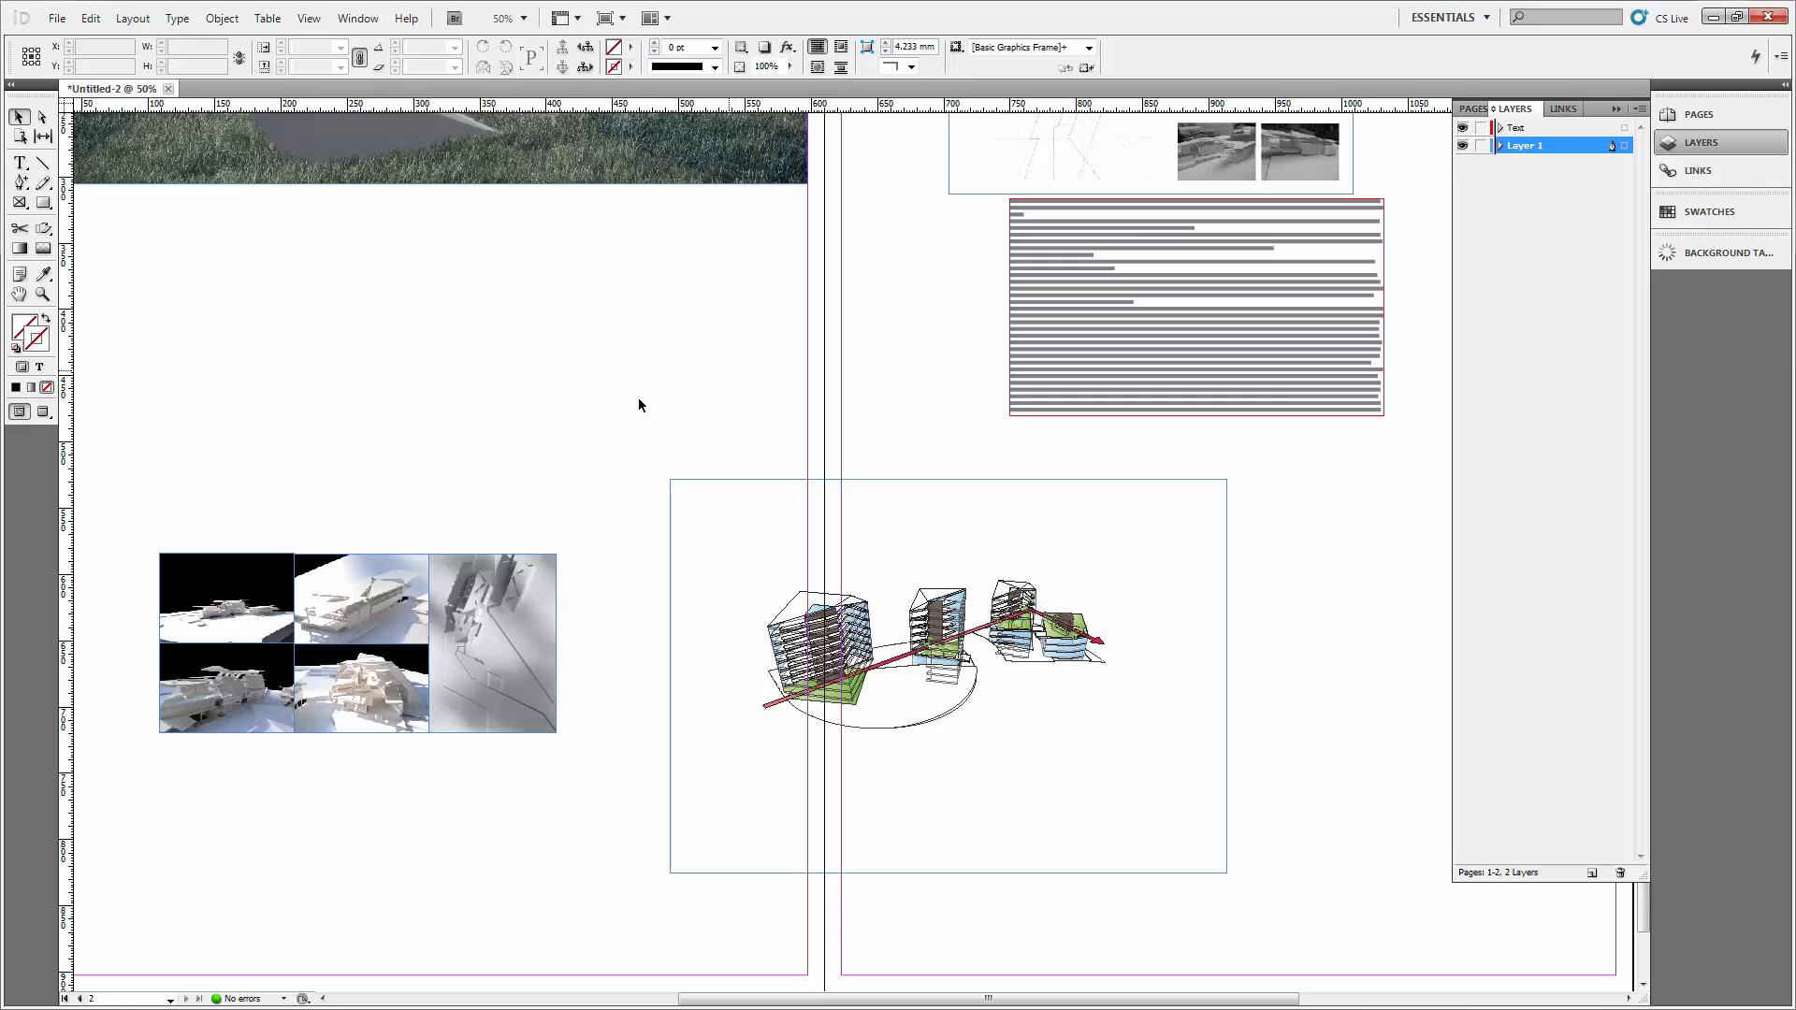
Move the building diagram off the spine so that it sits entirely on page 2, below the text block.
click(606, 379)
drag(697, 506, 976, 540)
click(737, 450)
Switch to Preview screen mode and examine the whole spread, followed by the model image grid at 100%.
drag(597, 427, 990, 359)
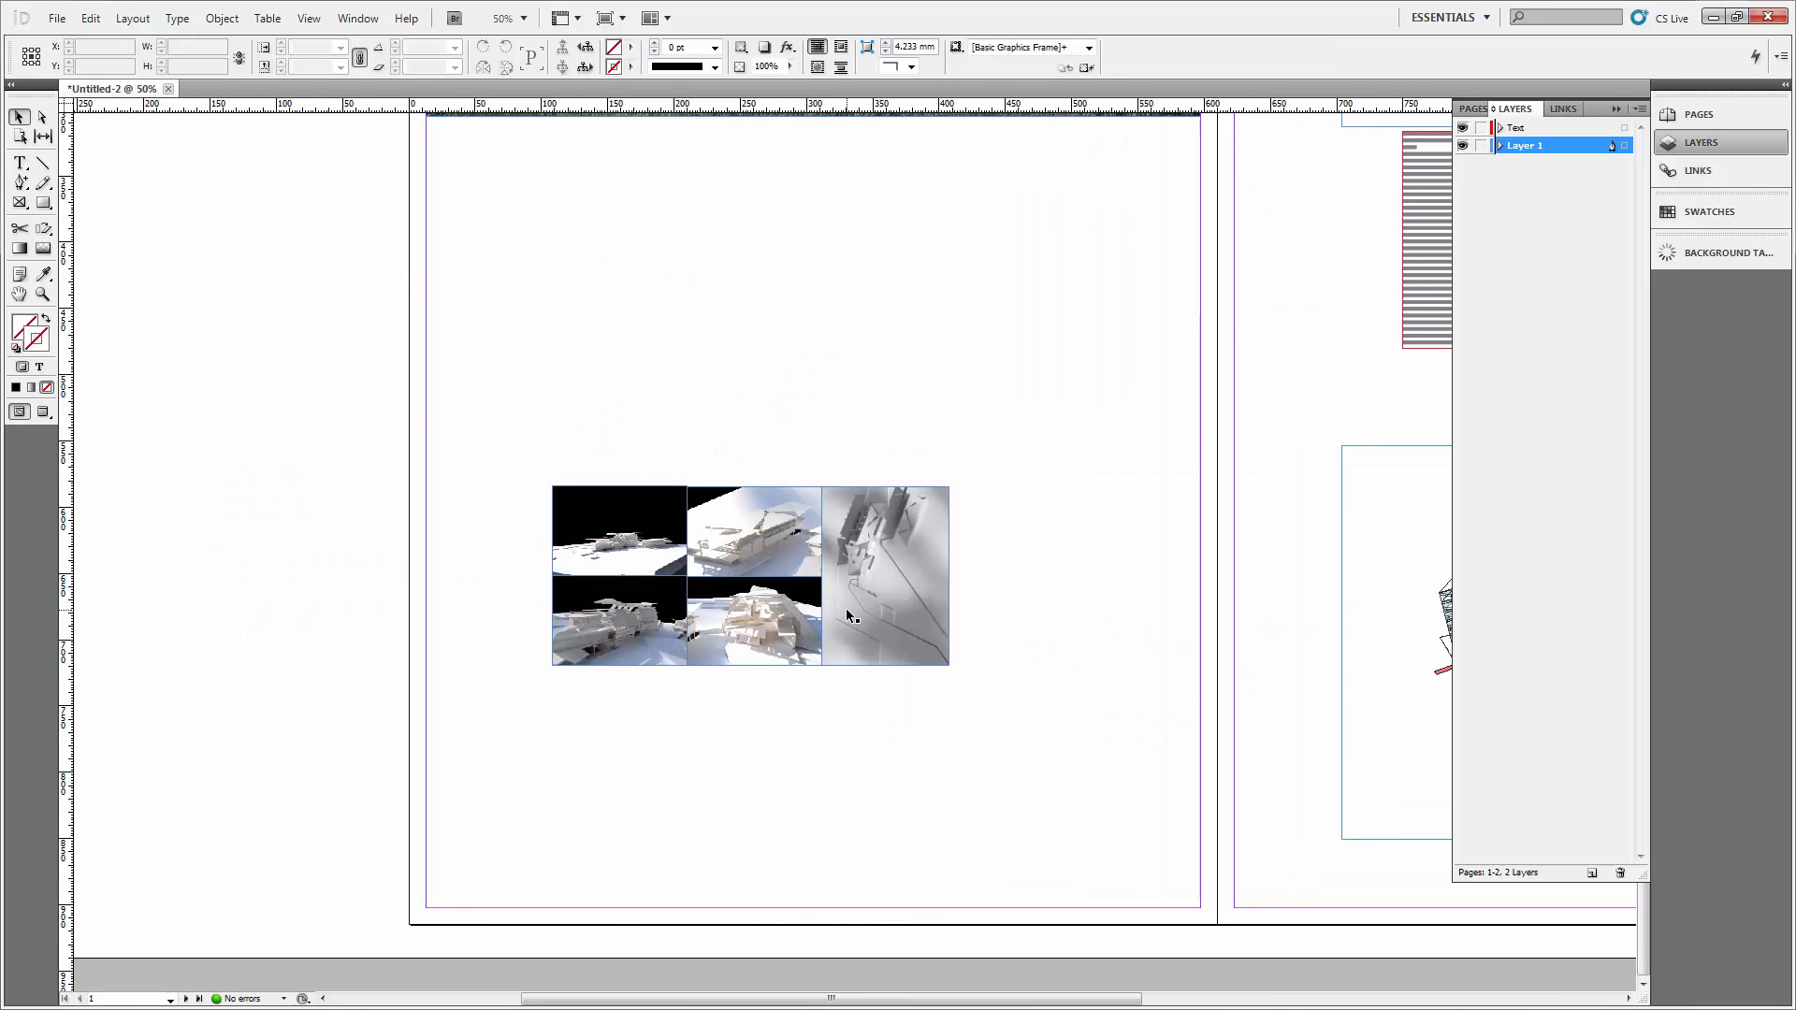
click(308, 17)
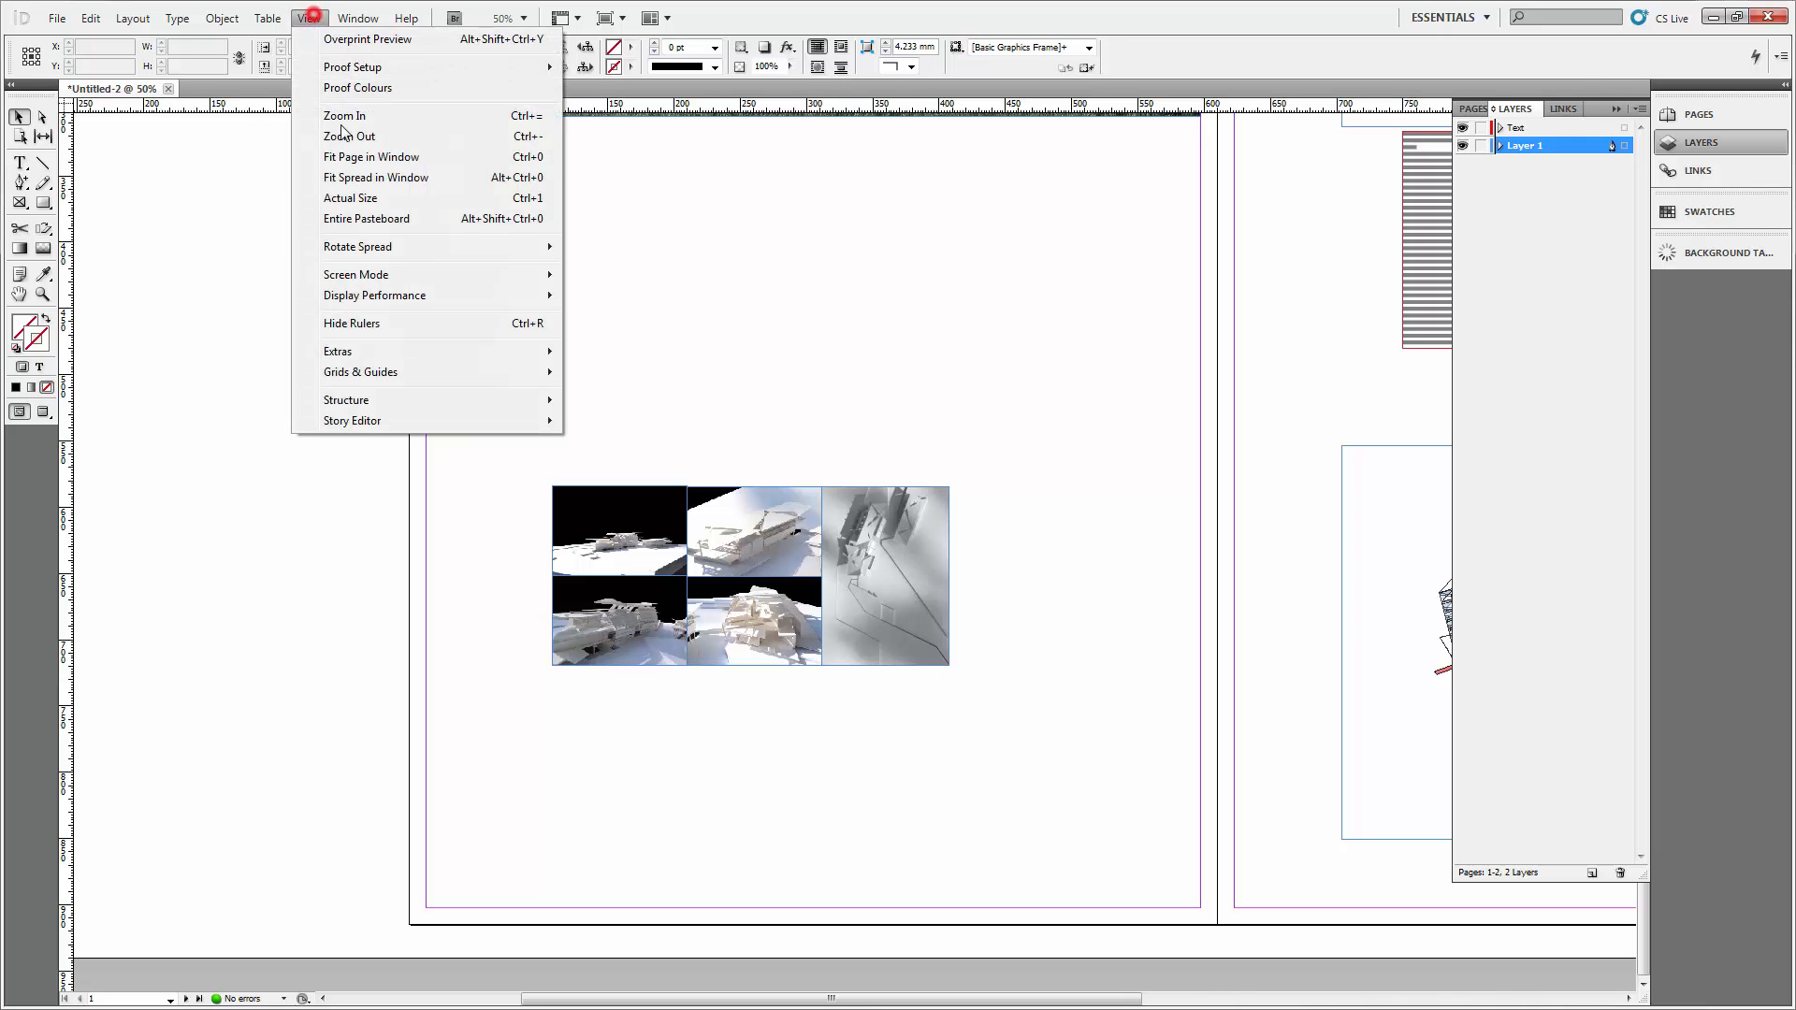
mouse_move(354, 303)
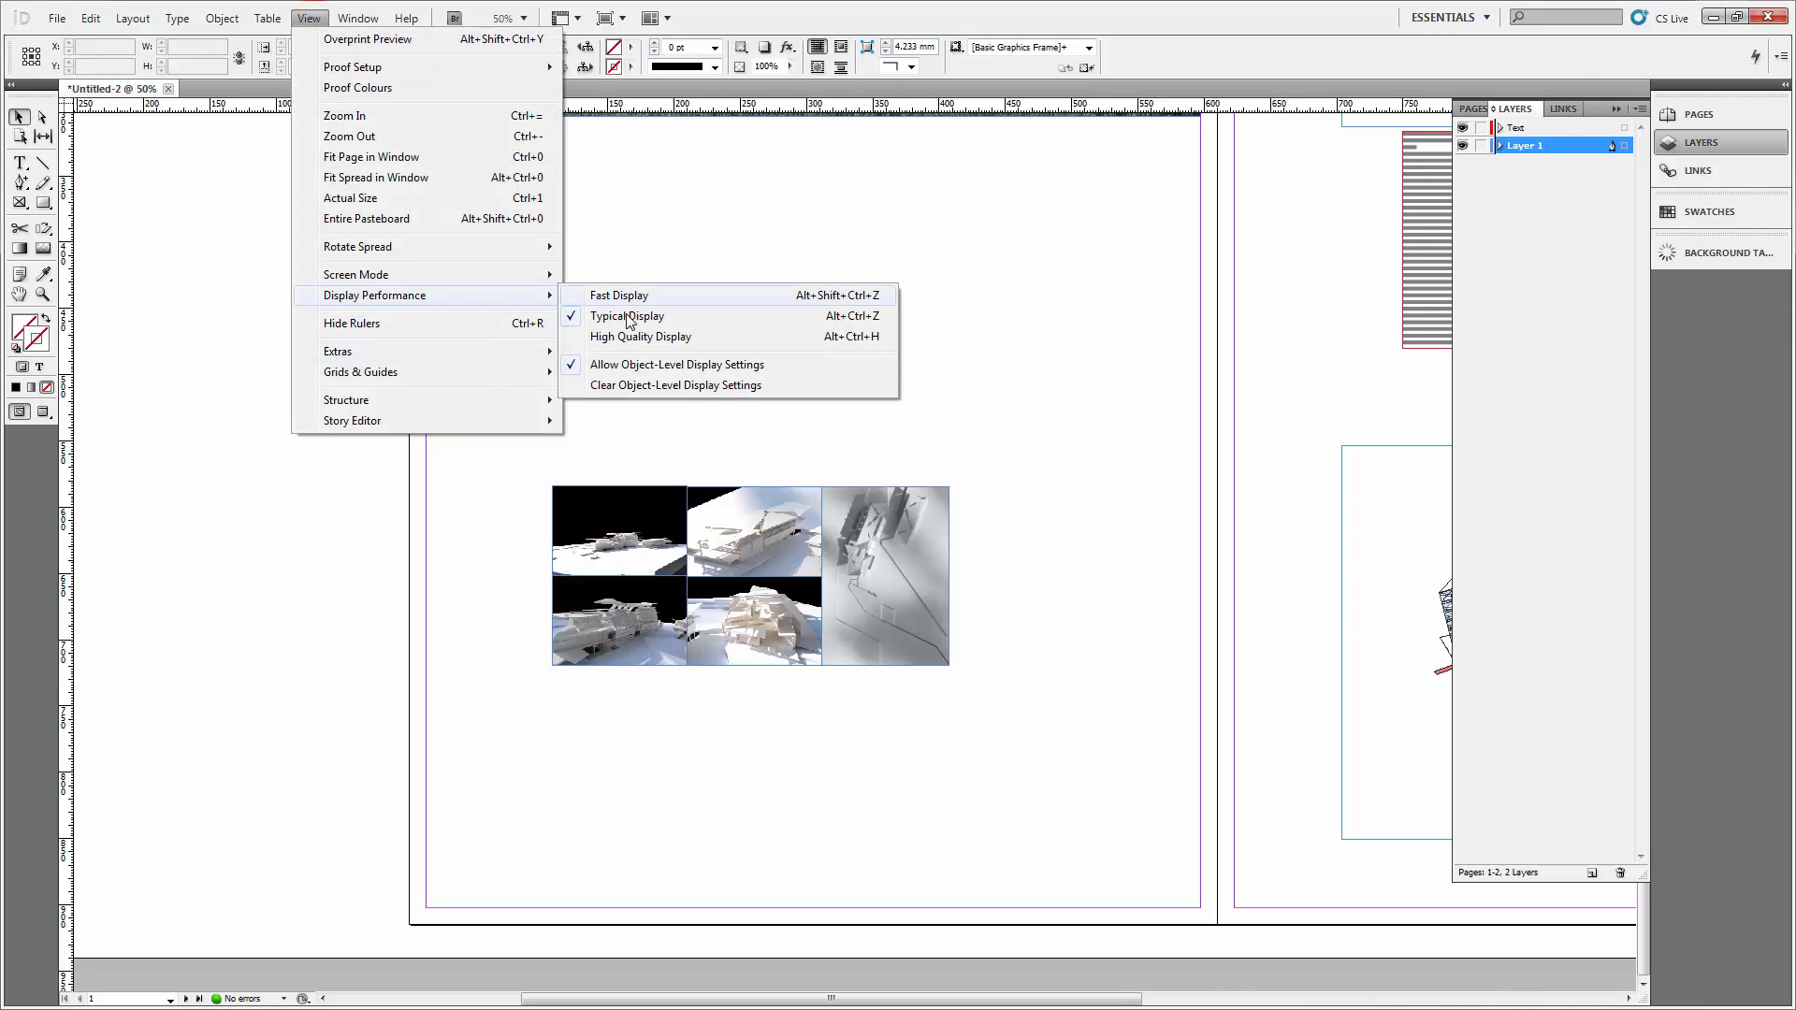
mouse_move(487, 278)
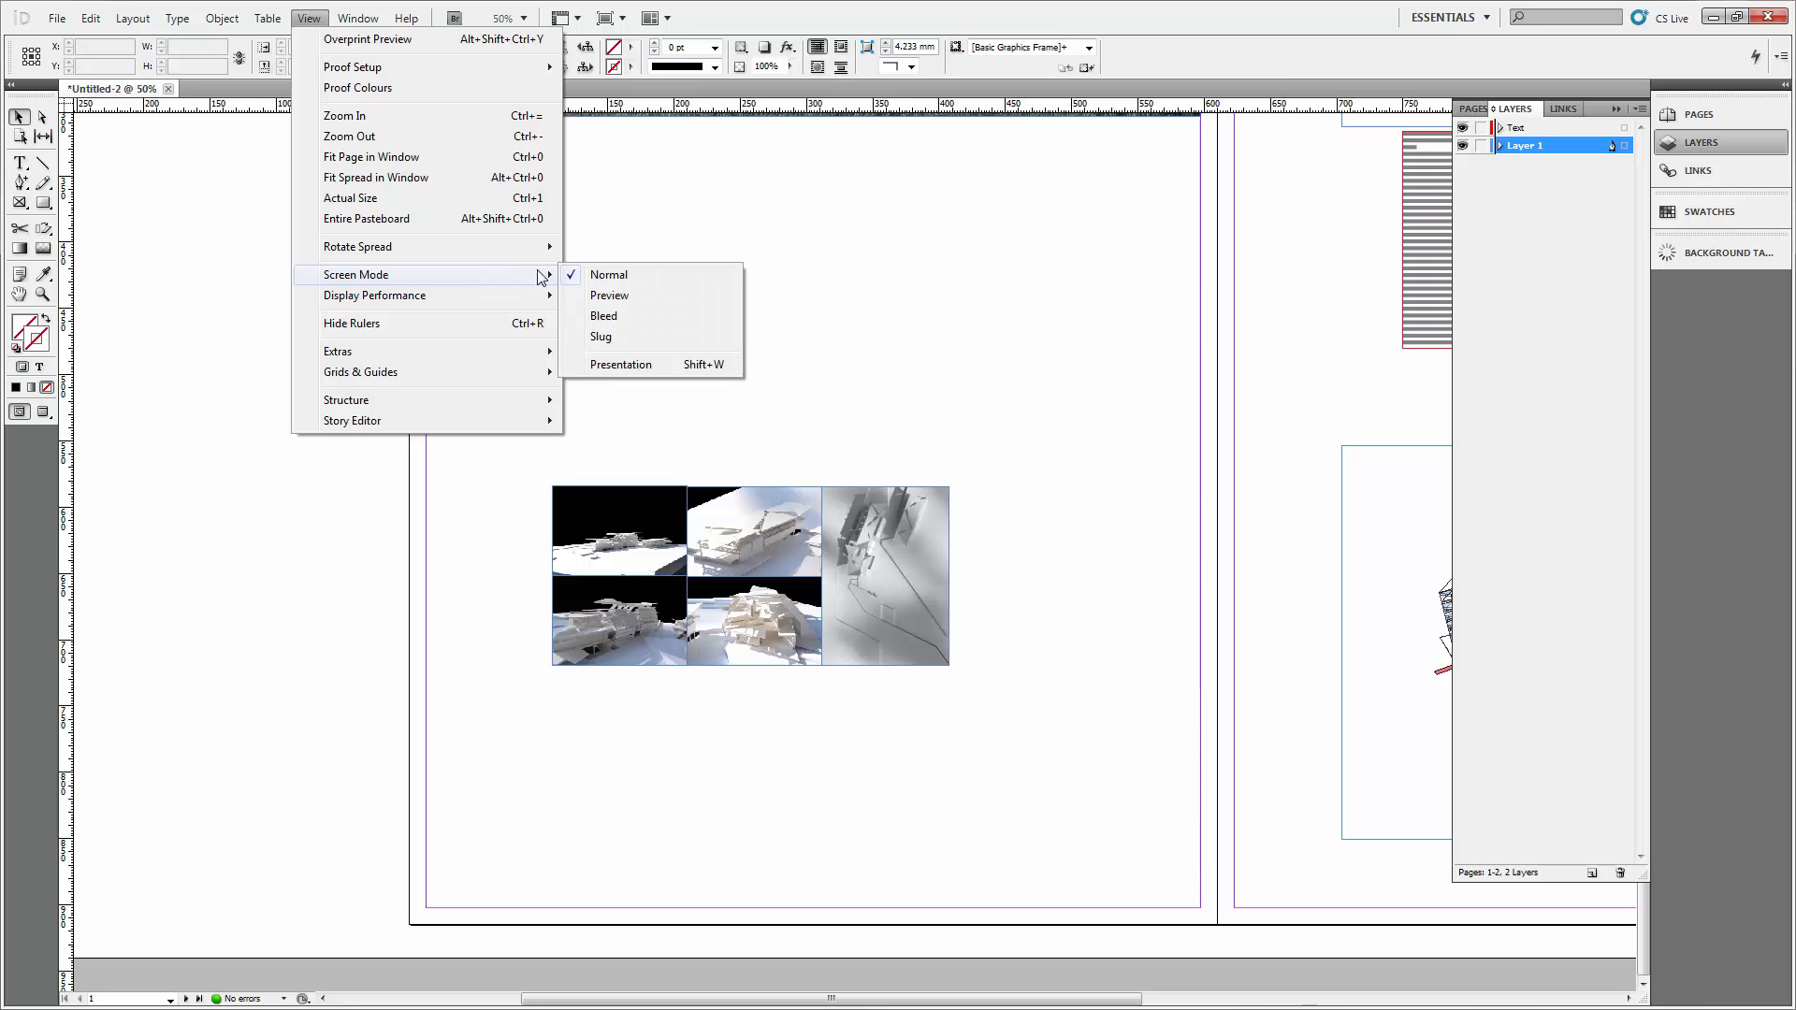
click(603, 295)
click(785, 305)
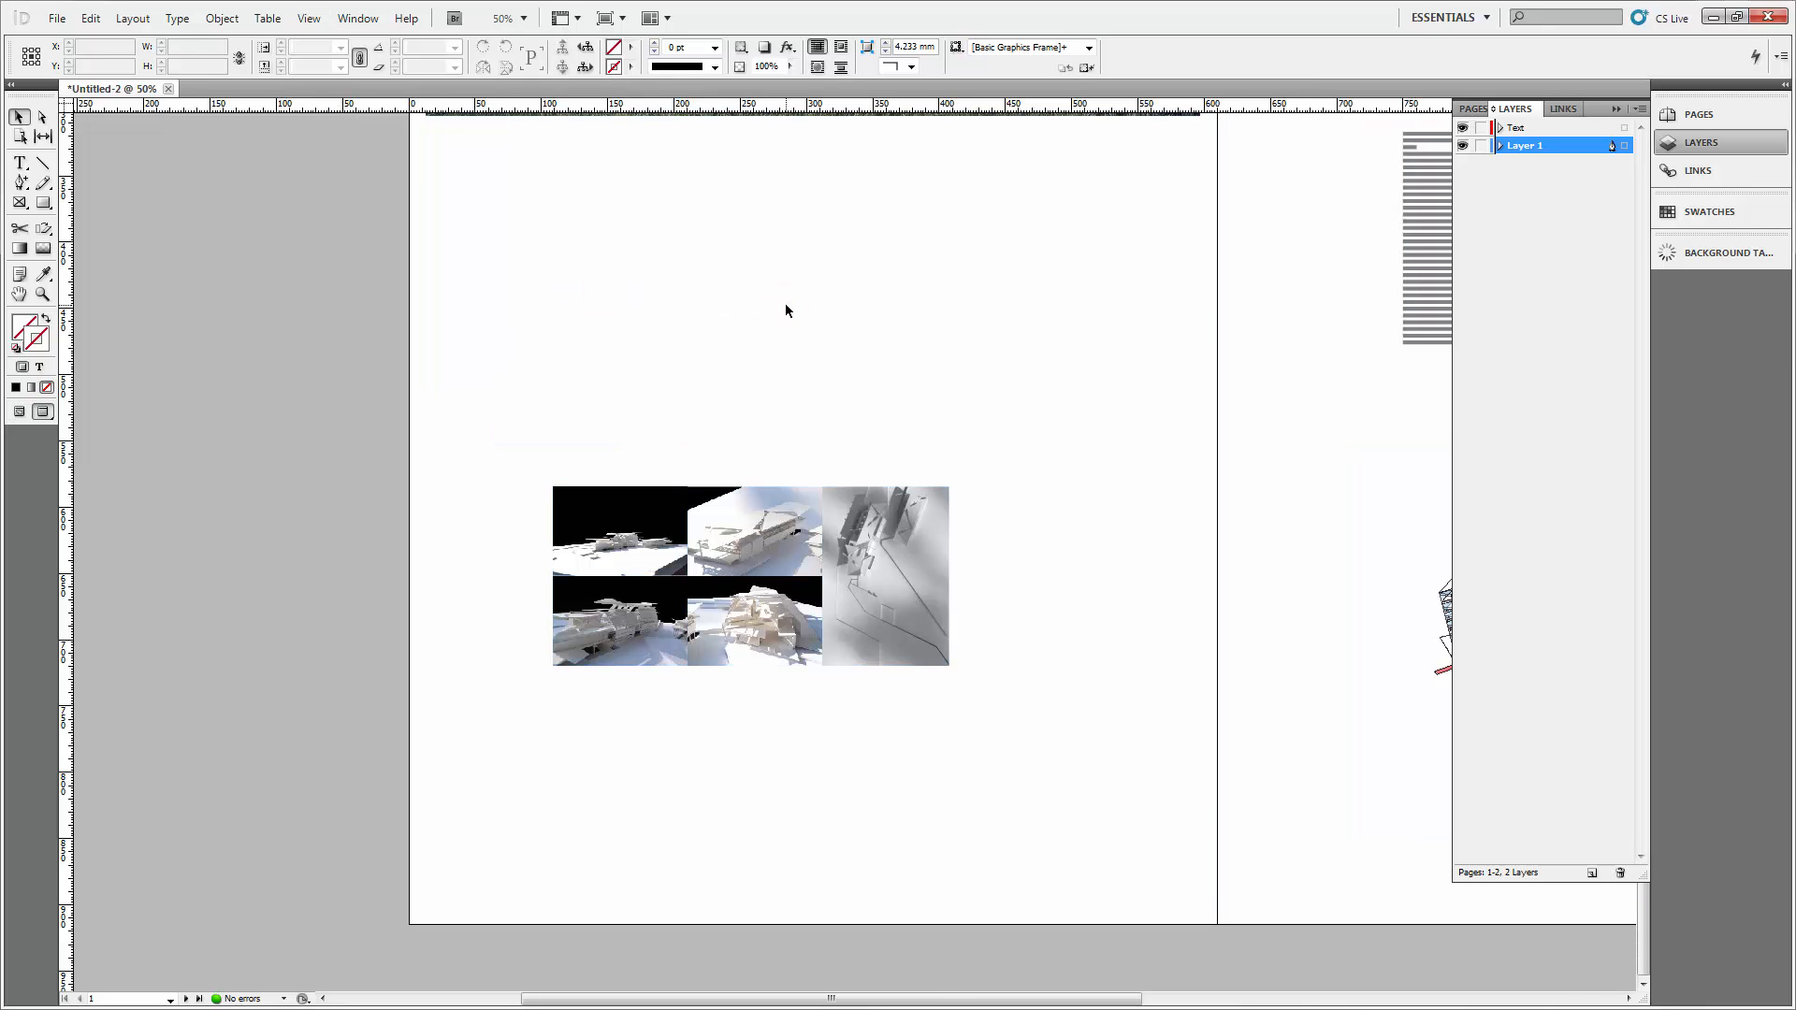
key(ctrl+minus)
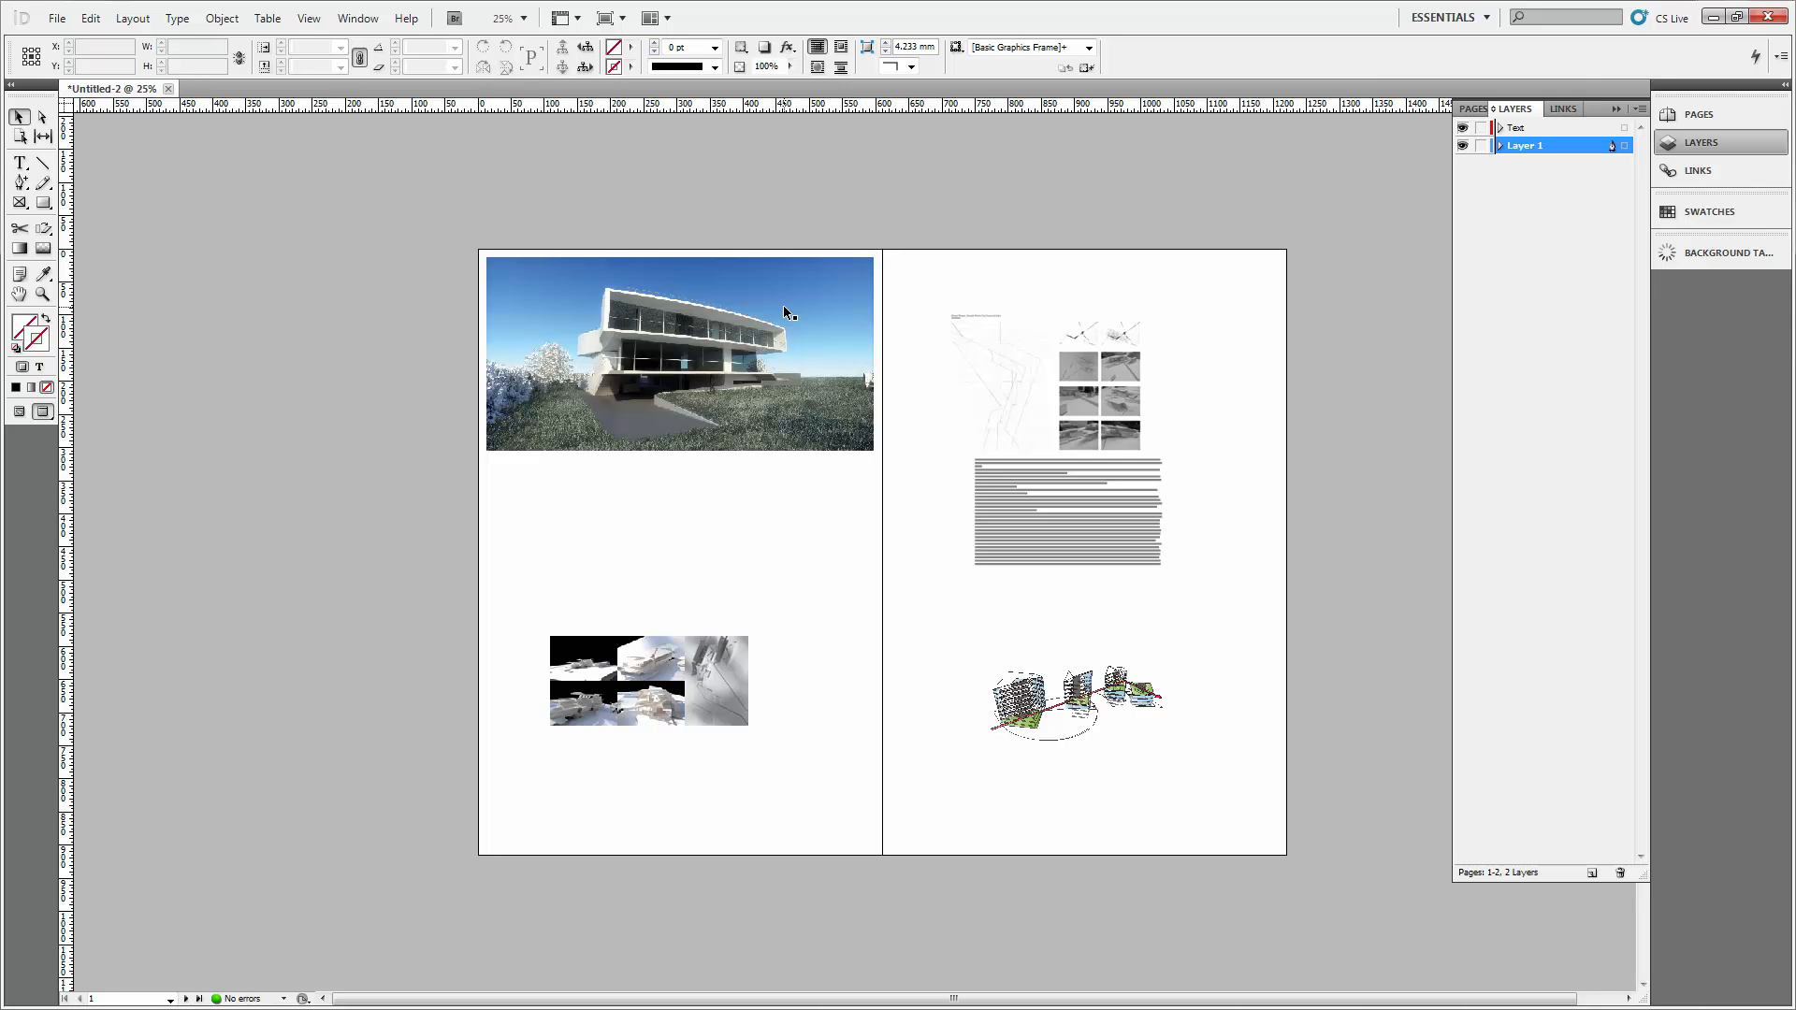
key(ctrl+equal)
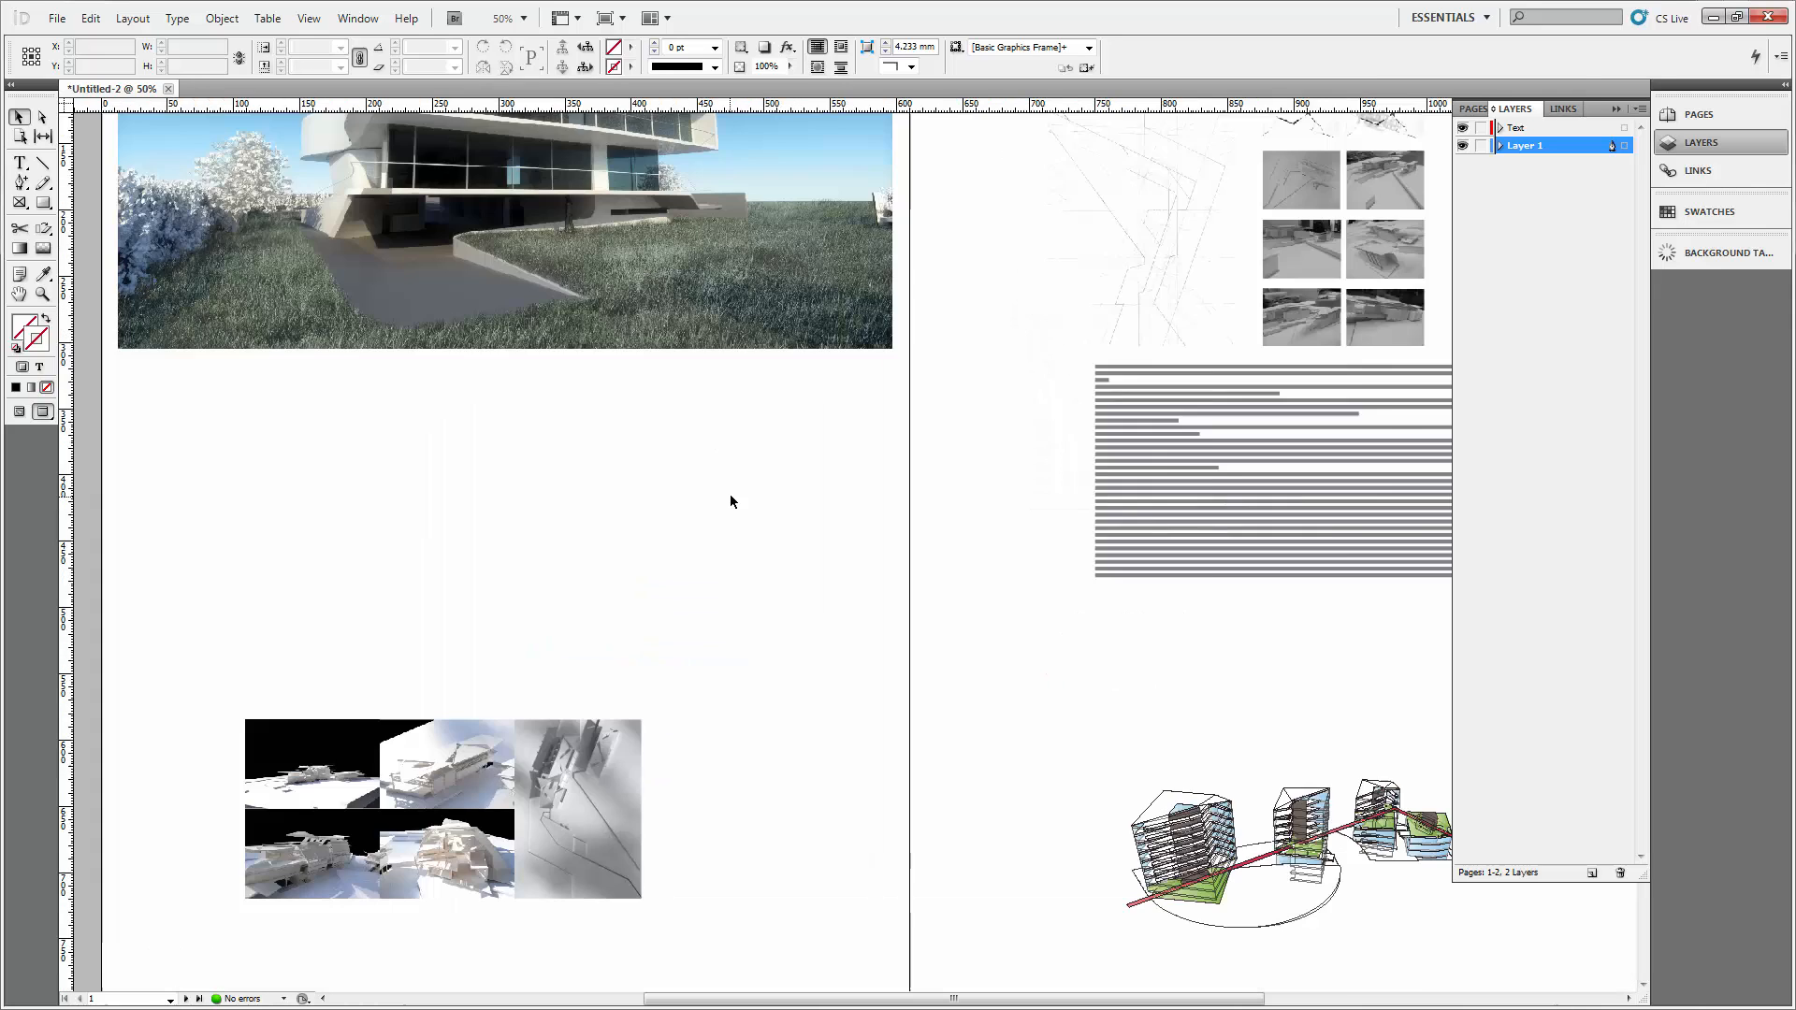
key(ctrl+equal)
drag(553, 725, 1046, 265)
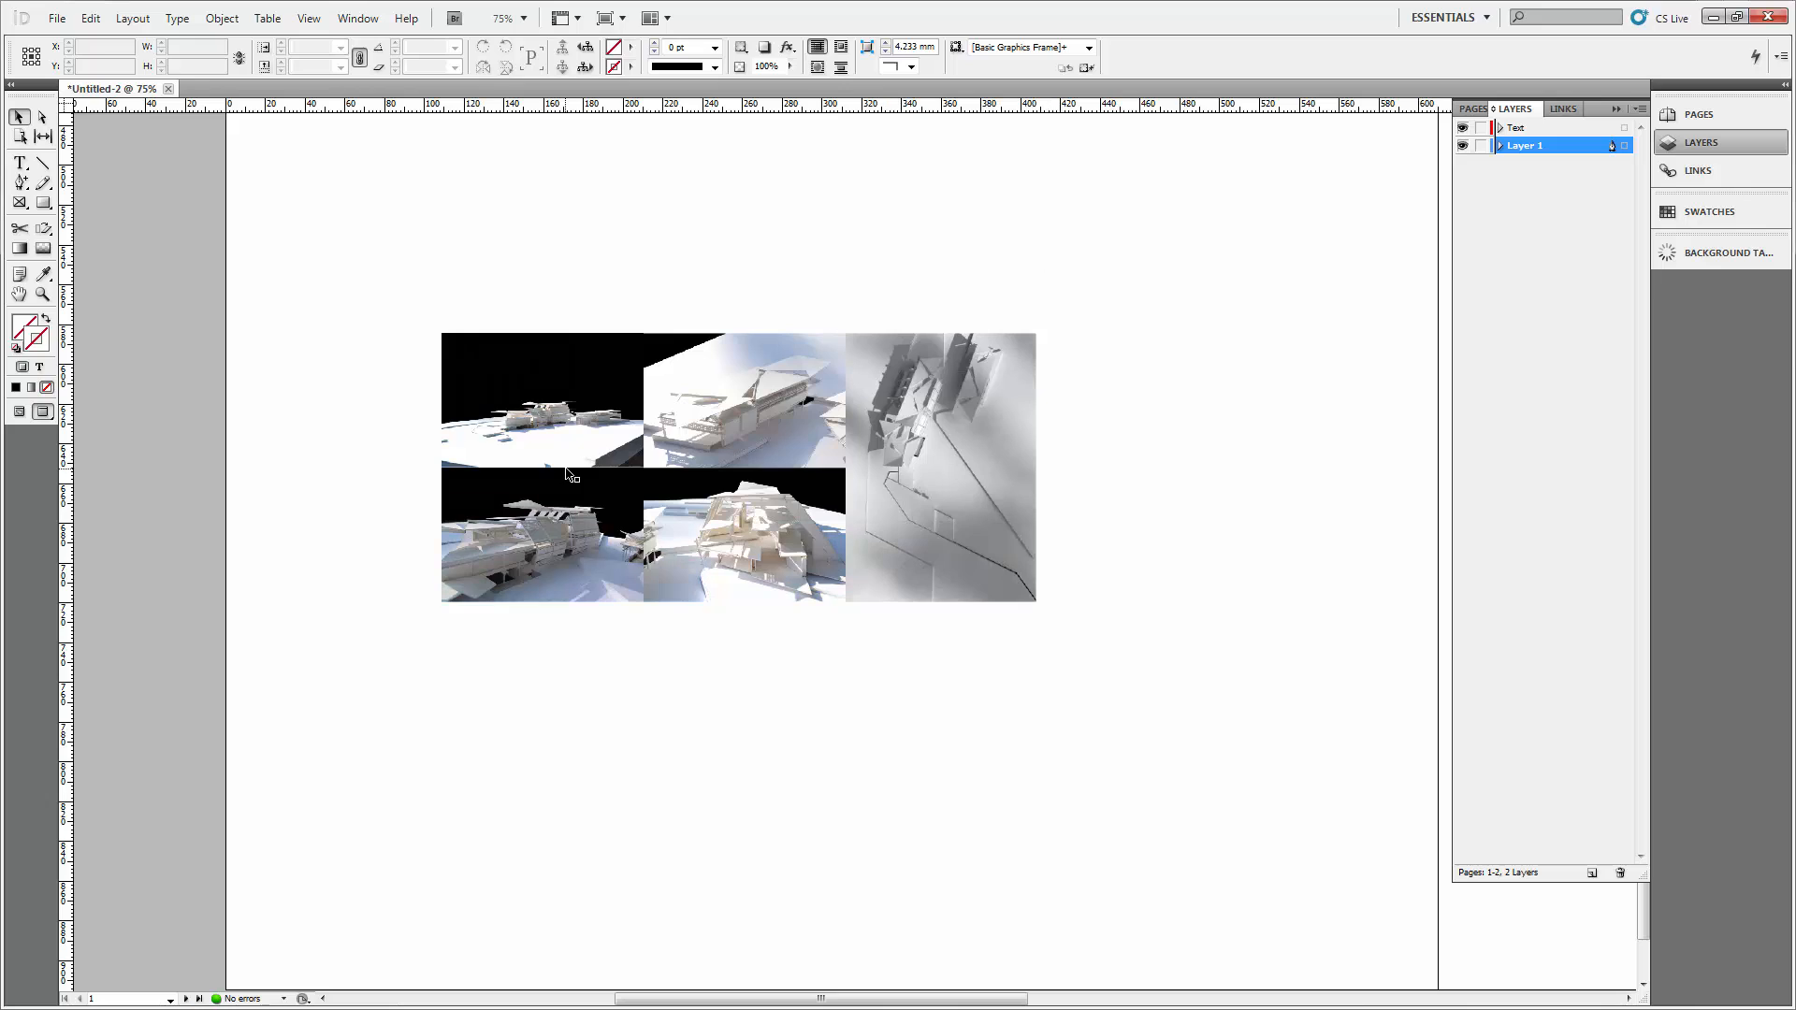
key(ctrl+equal)
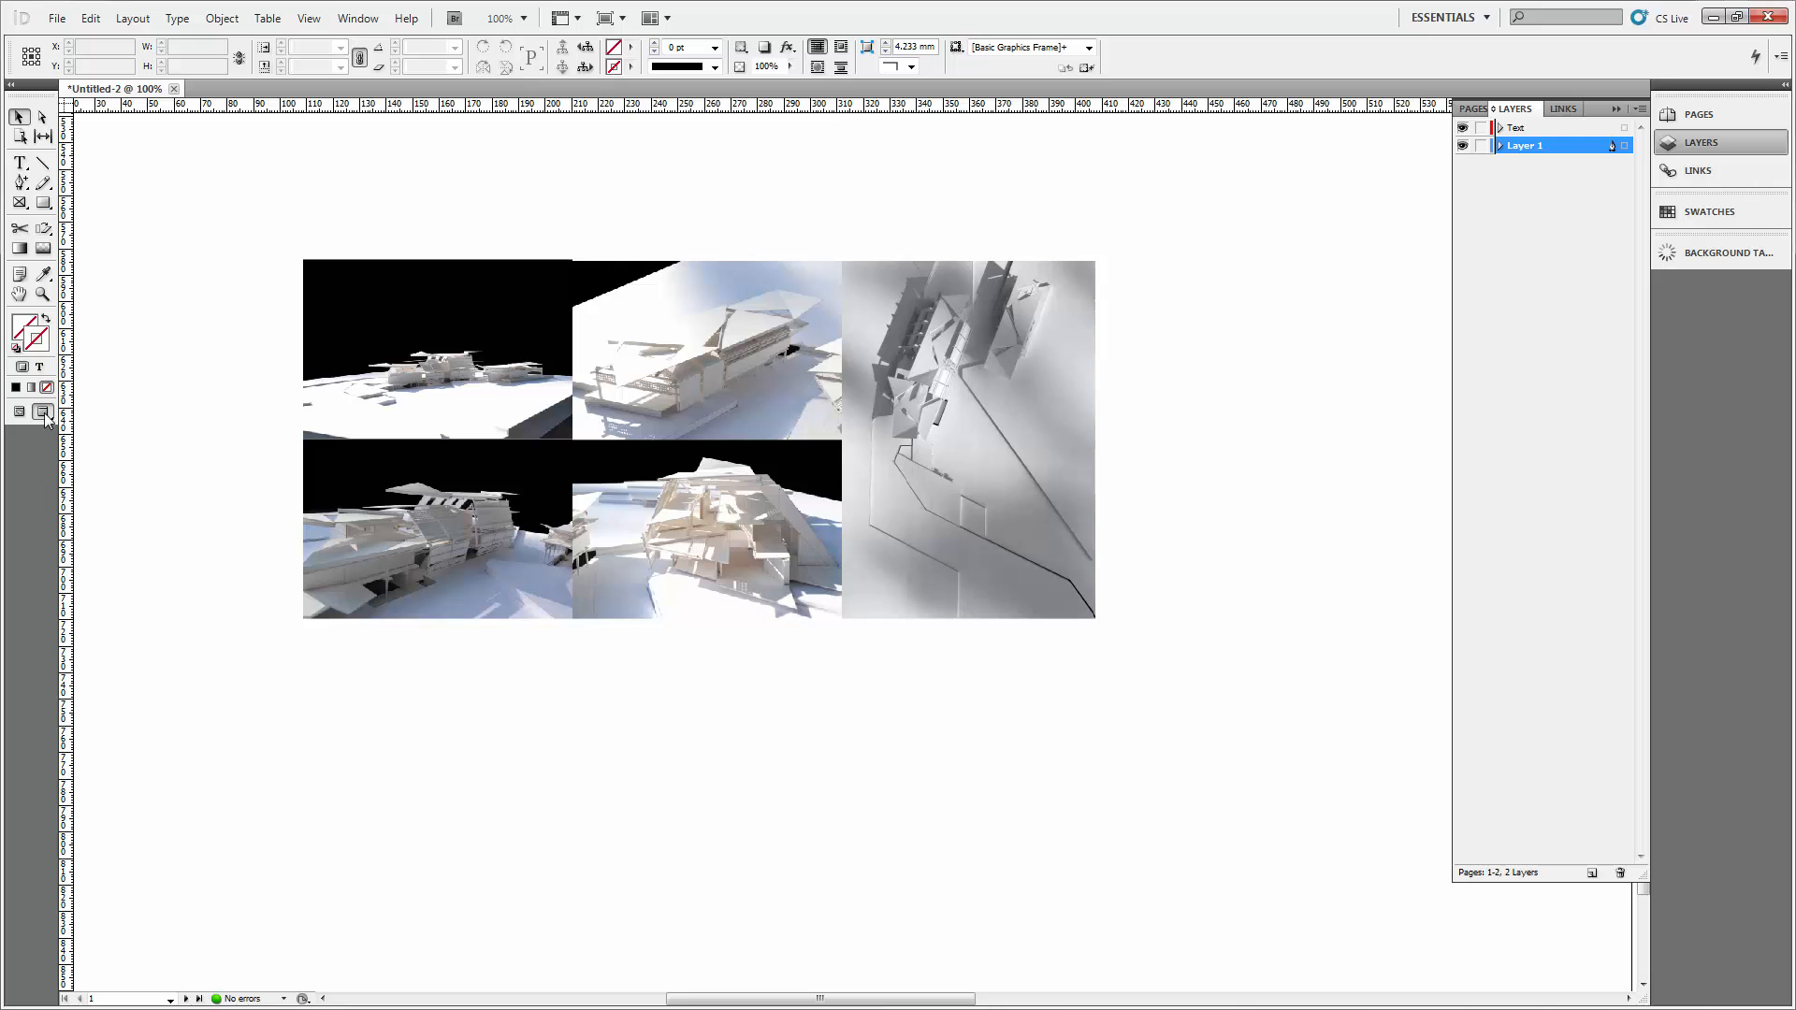
Return the spread to Normal screen mode so that frame edges and guides are shown.
click(309, 18)
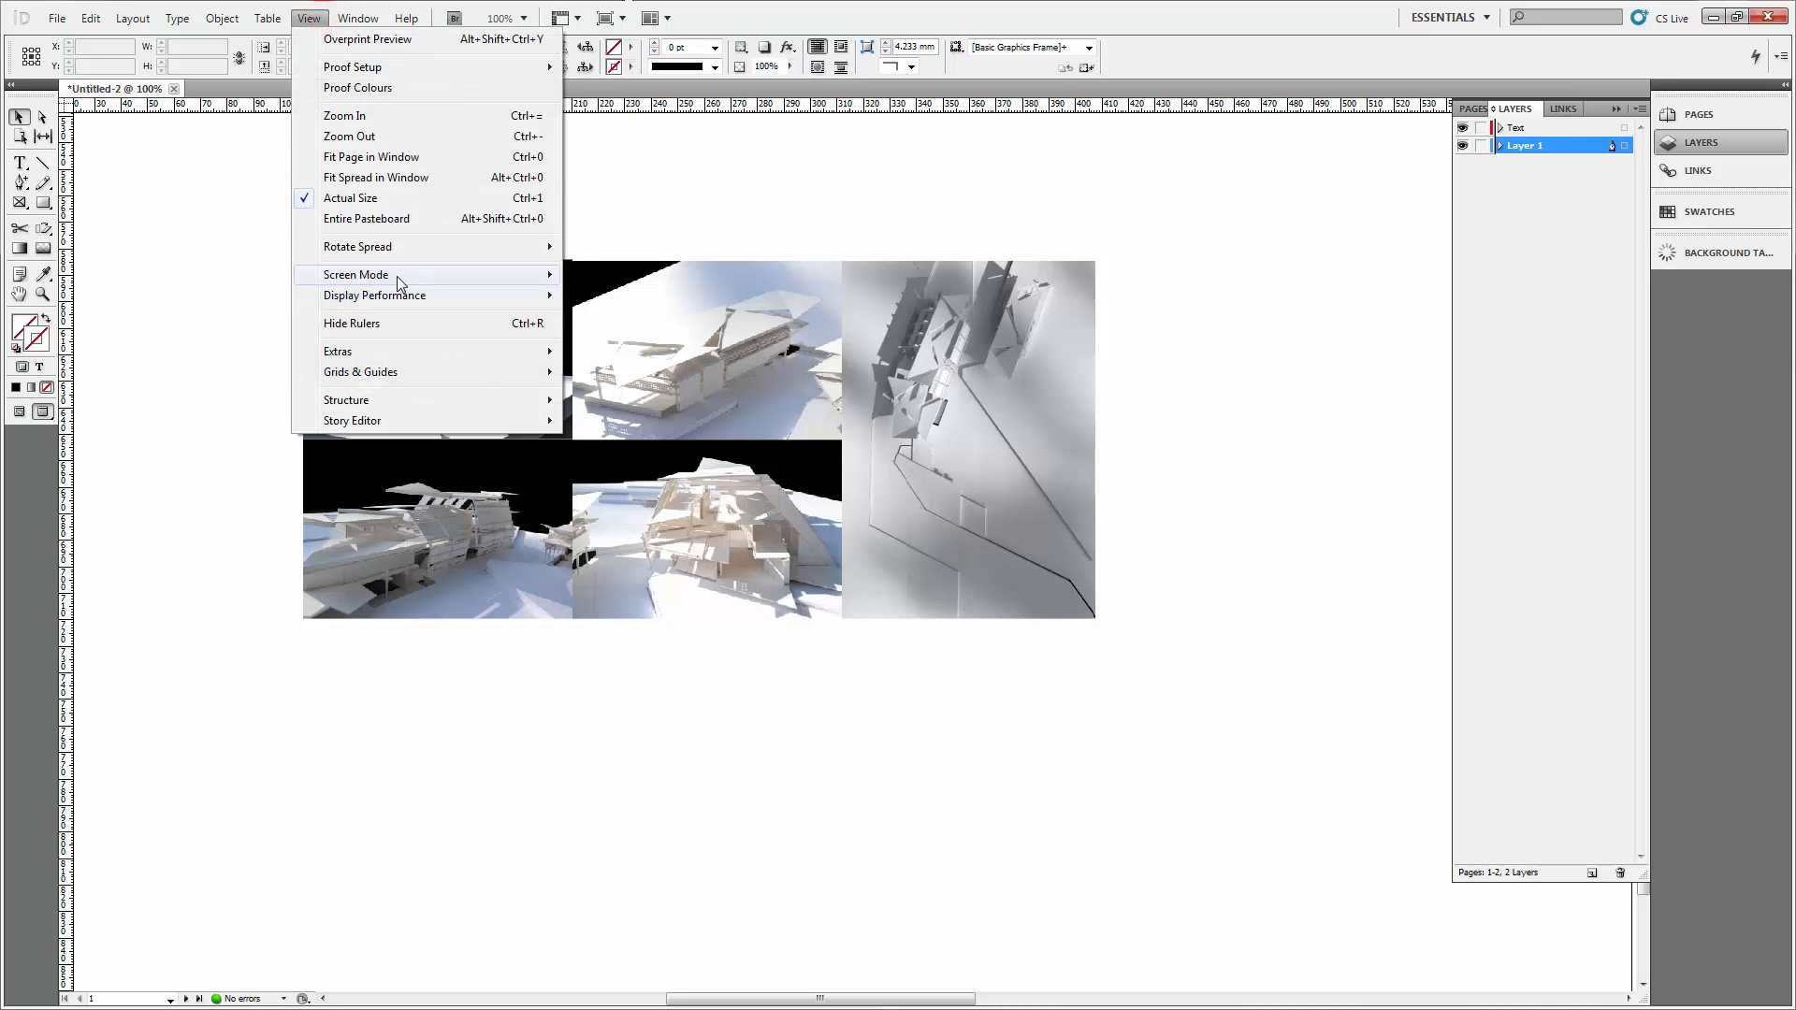
mouse_move(402, 277)
click(609, 274)
click(709, 165)
drag(621, 305, 626, 300)
click(609, 220)
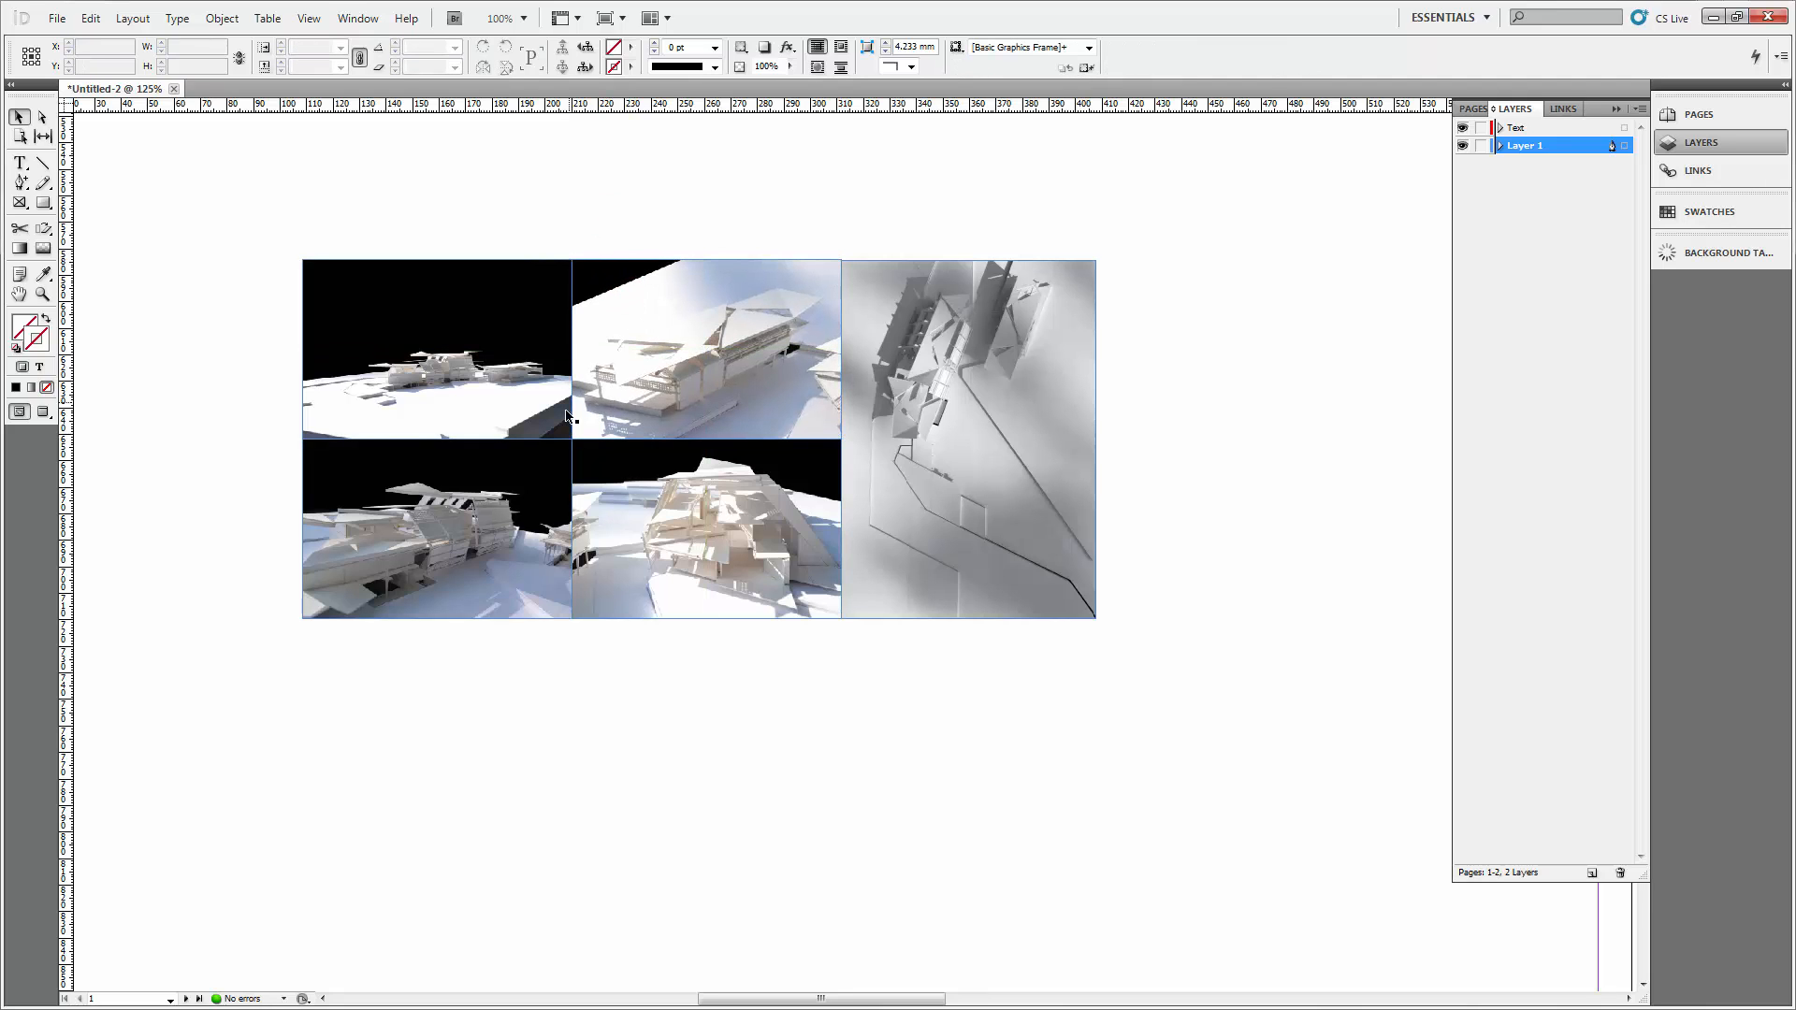
Pull the model image grid apart by moving the two lower images down and the site plan and upper middle images to the right.
key(ctrl+equal)
key(ctrl+equal)
drag(606, 386, 717, 457)
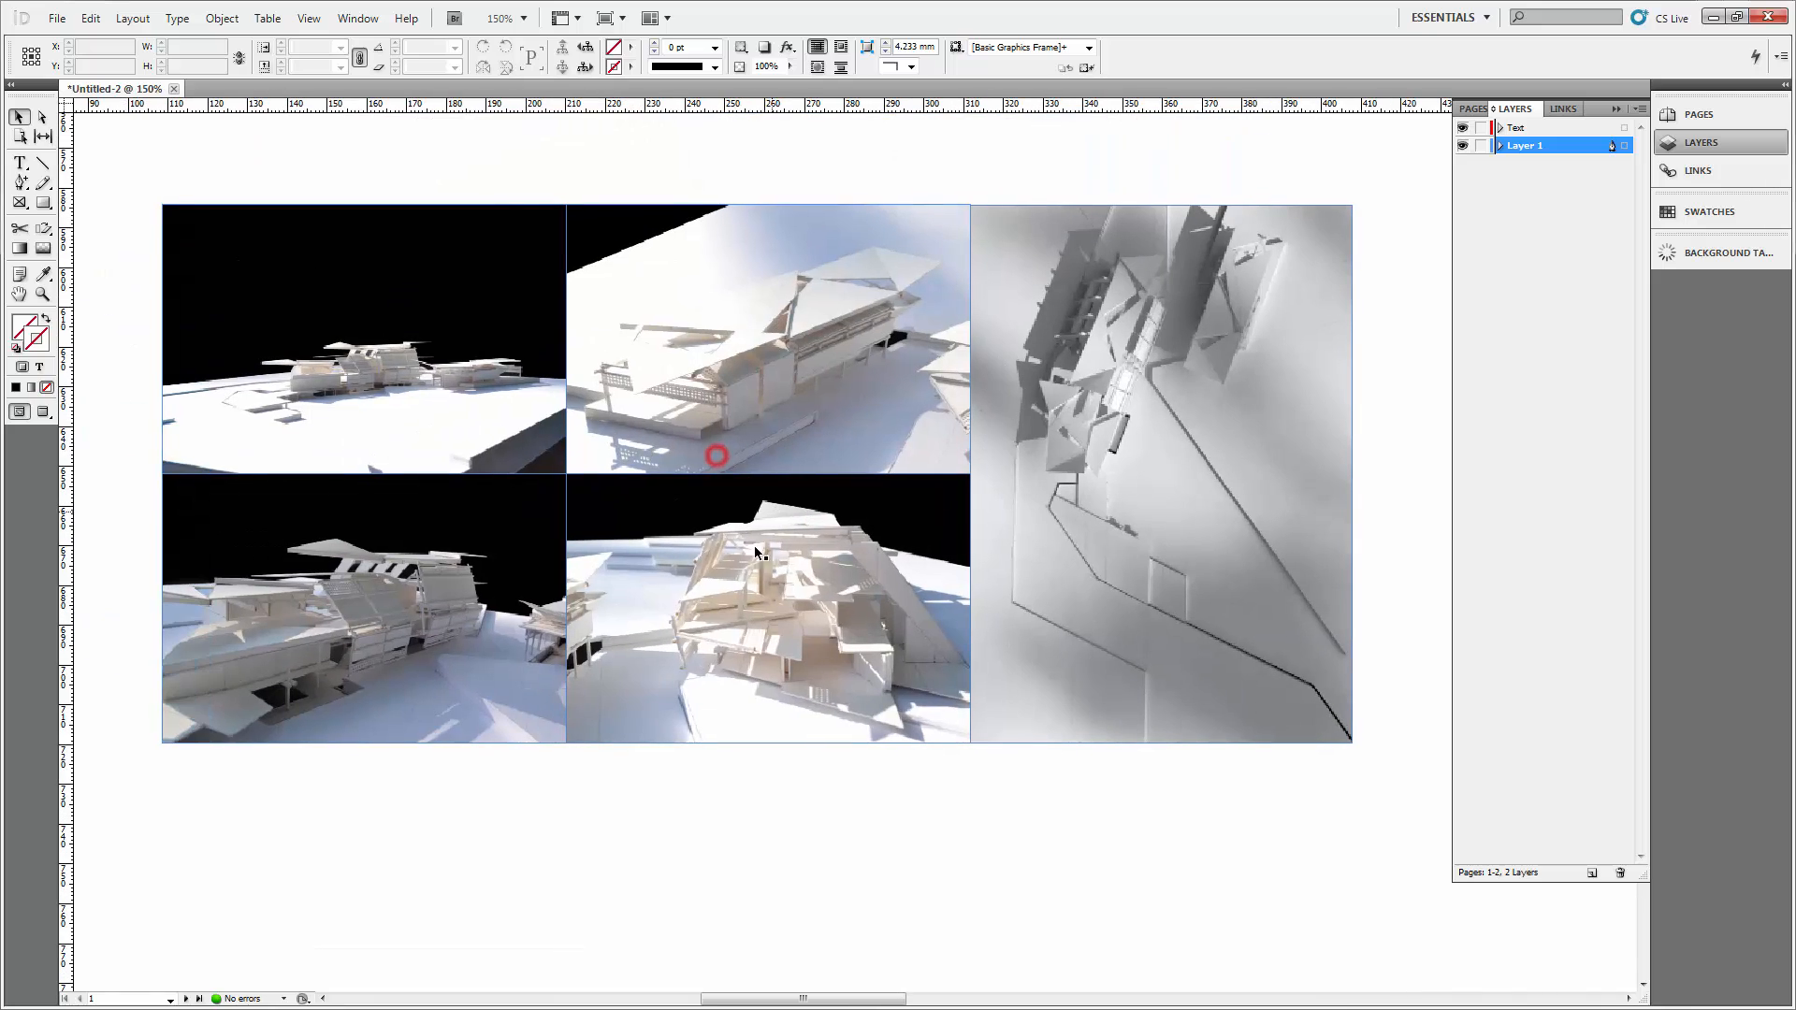
click(637, 858)
drag(608, 799, 542, 666)
drag(649, 573, 641, 693)
click(693, 537)
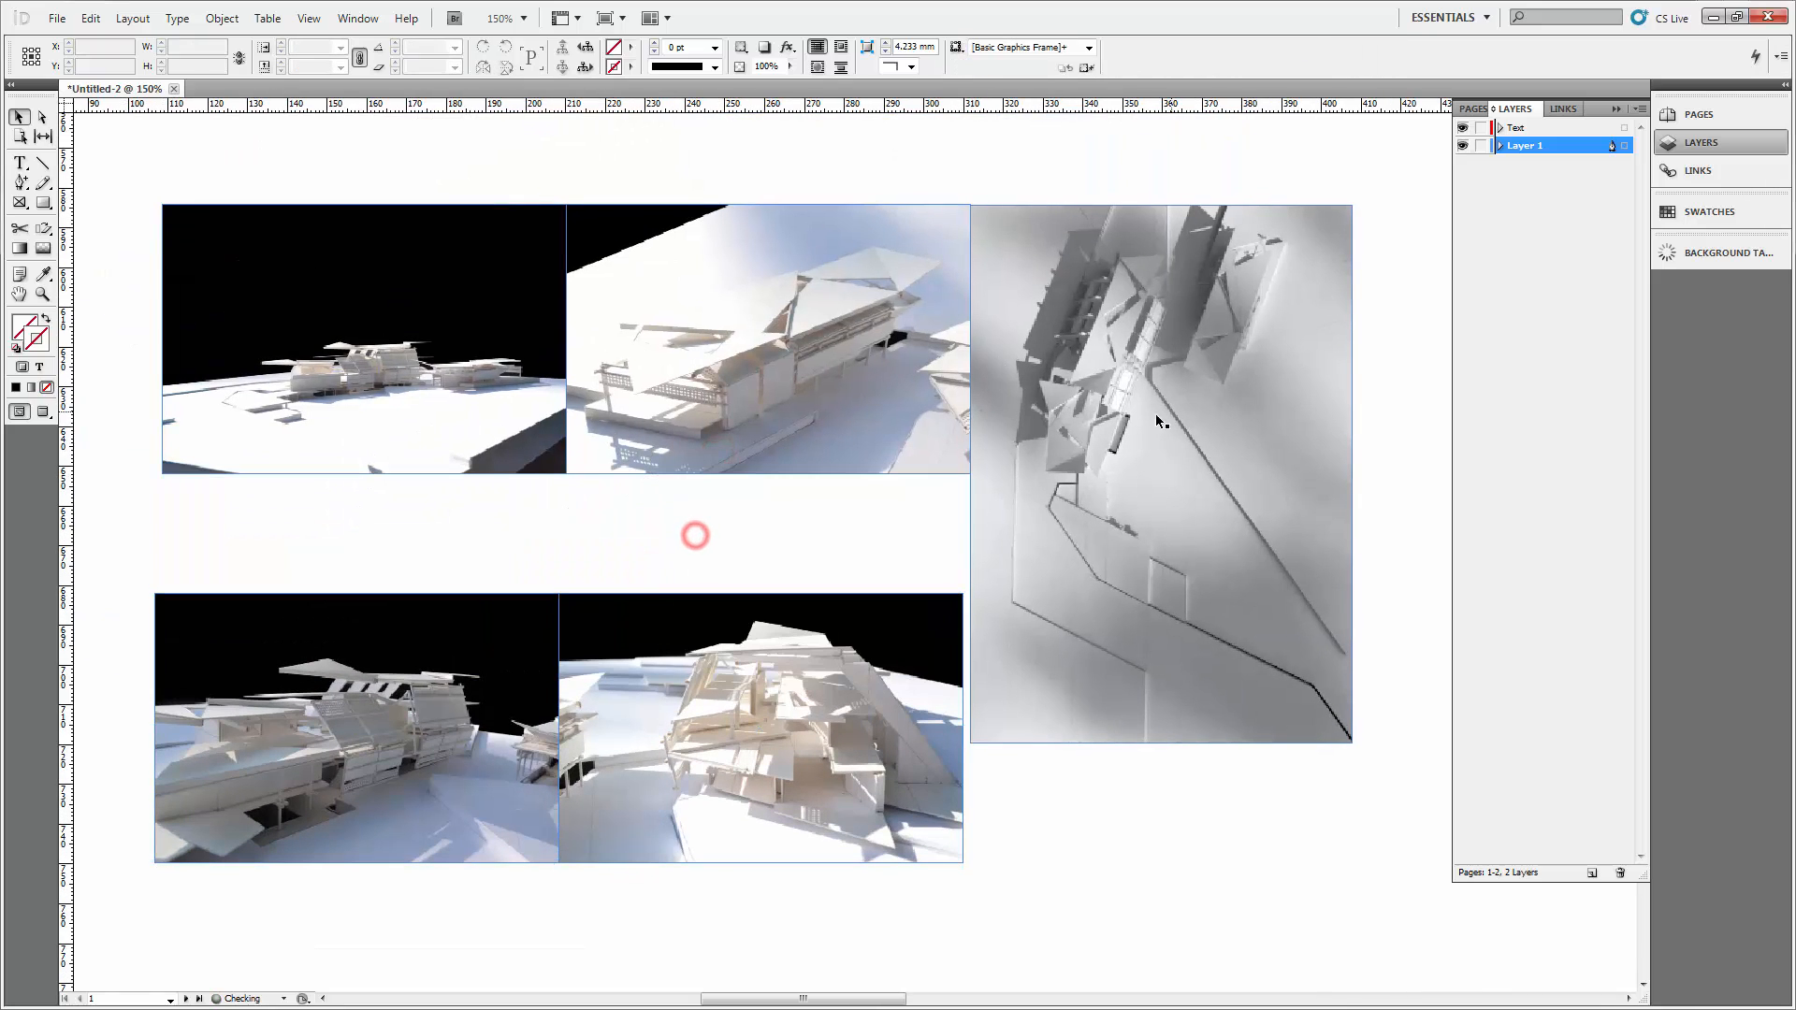
drag(1104, 419, 1216, 493)
click(966, 176)
drag(749, 293, 824, 298)
click(714, 181)
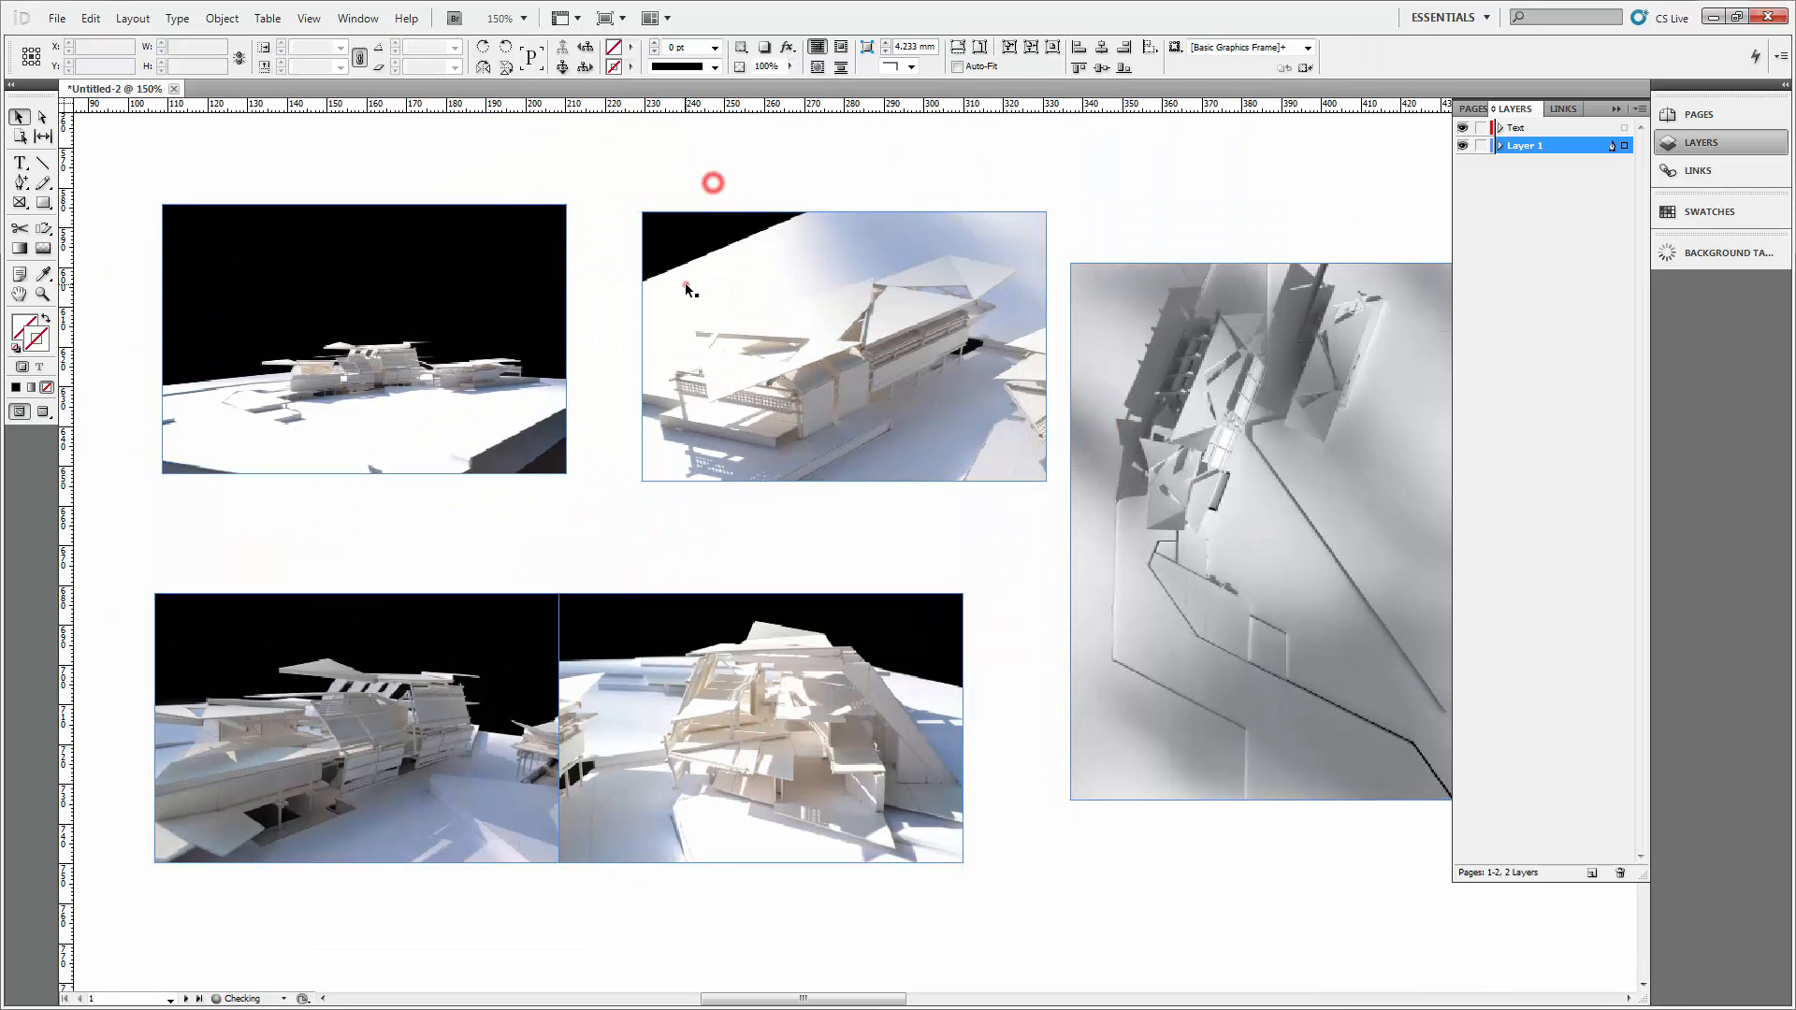
Snap the model images back into a flush grid and scale the site plan image to about 96.1 x 135.5 mm, aligned with the lower images.
drag(686, 286, 604, 281)
click(461, 508)
drag(301, 664, 309, 544)
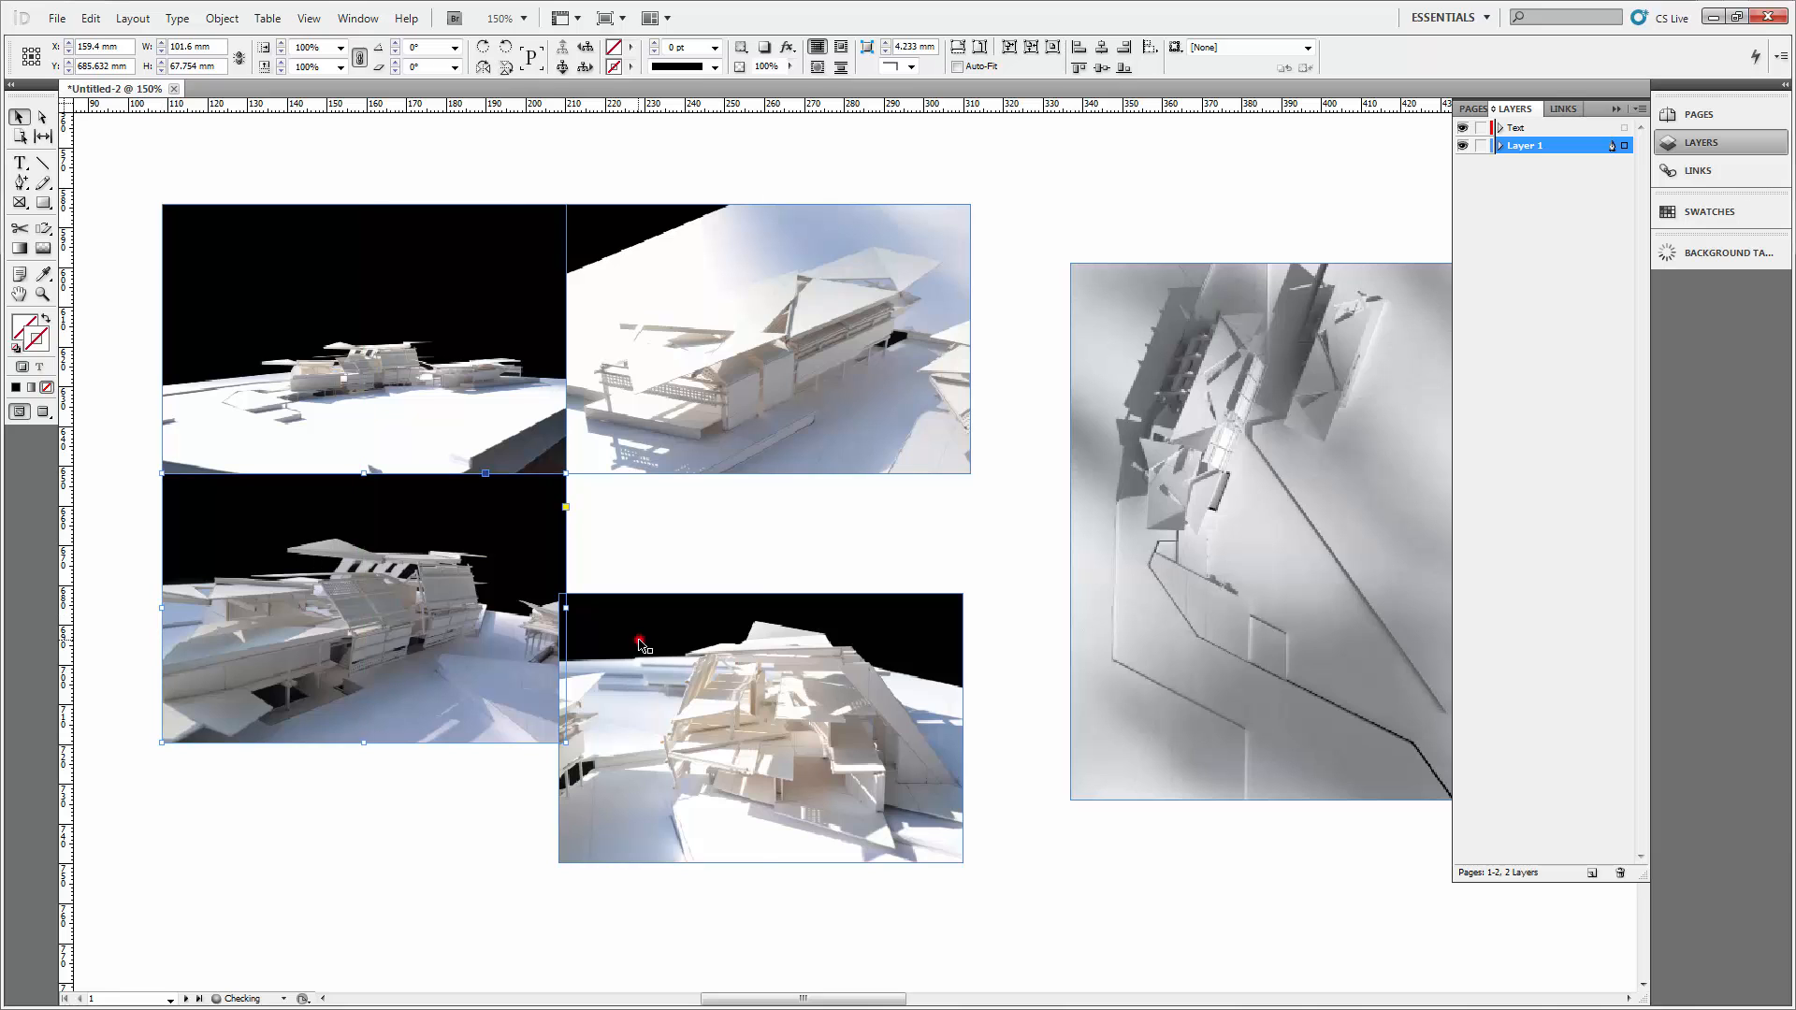
drag(638, 636, 660, 516)
drag(1105, 286, 1038, 227)
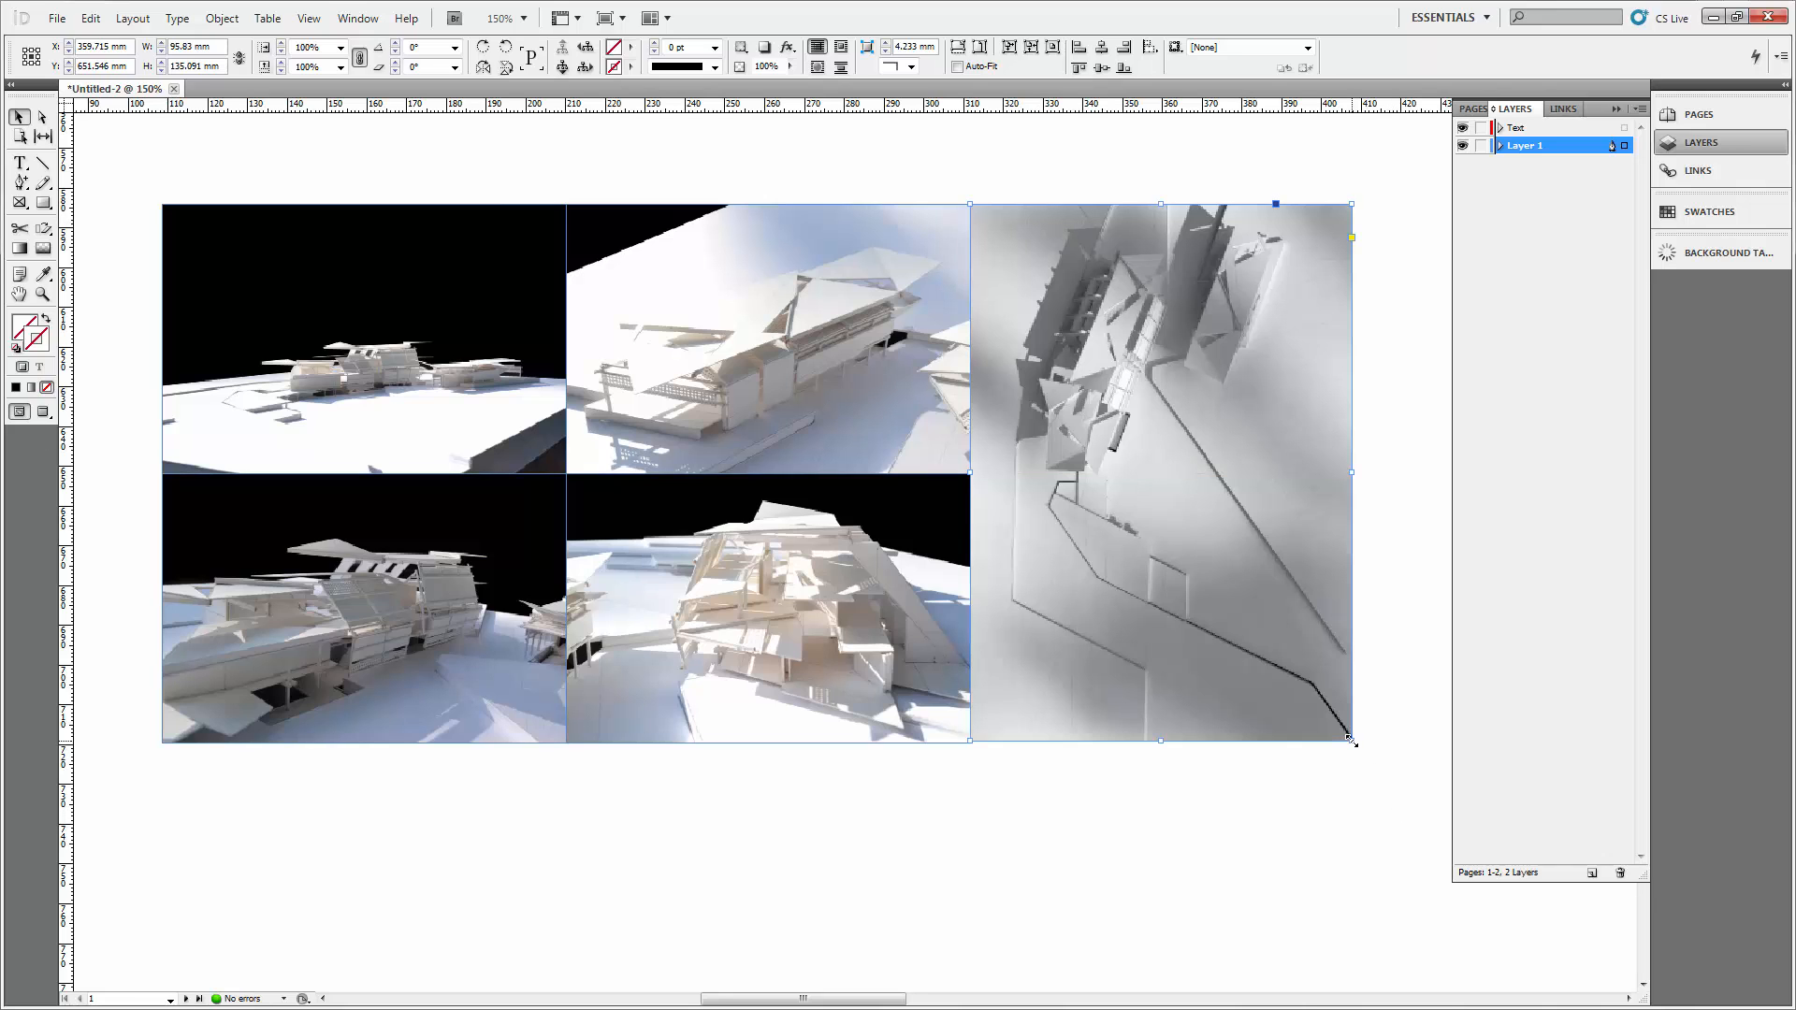
drag(1352, 740, 1003, 739)
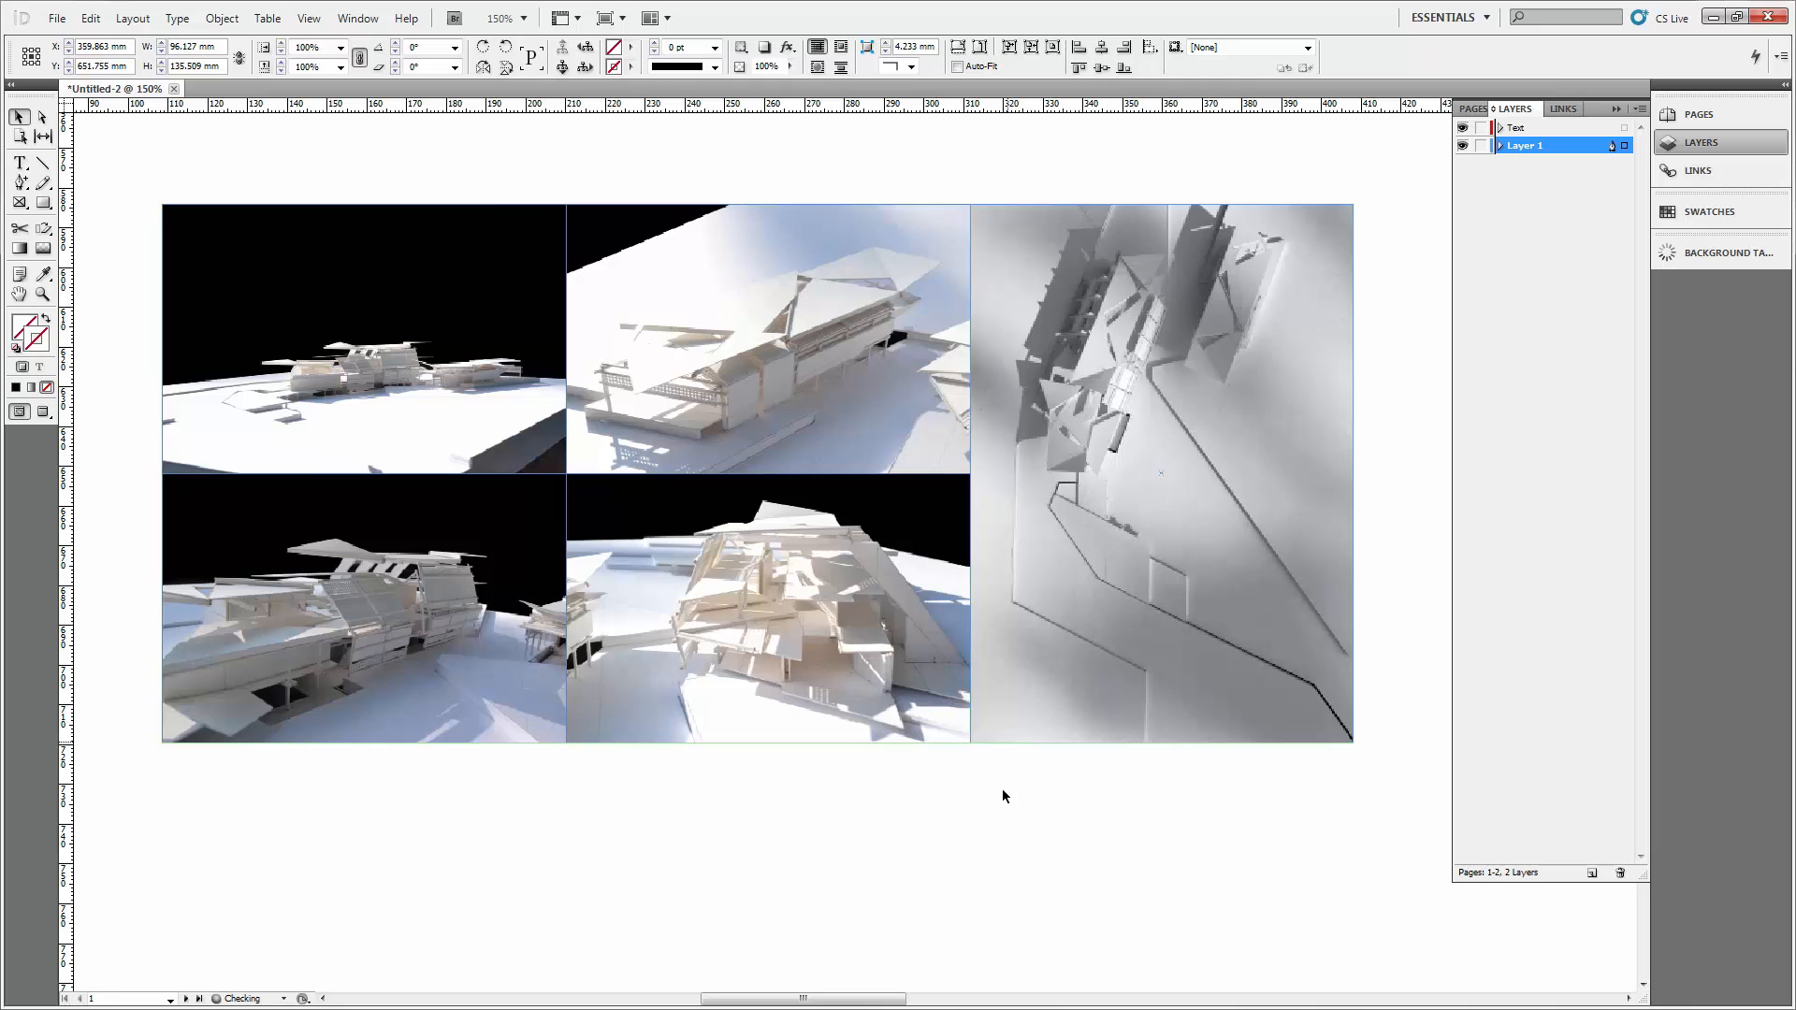
click(976, 793)
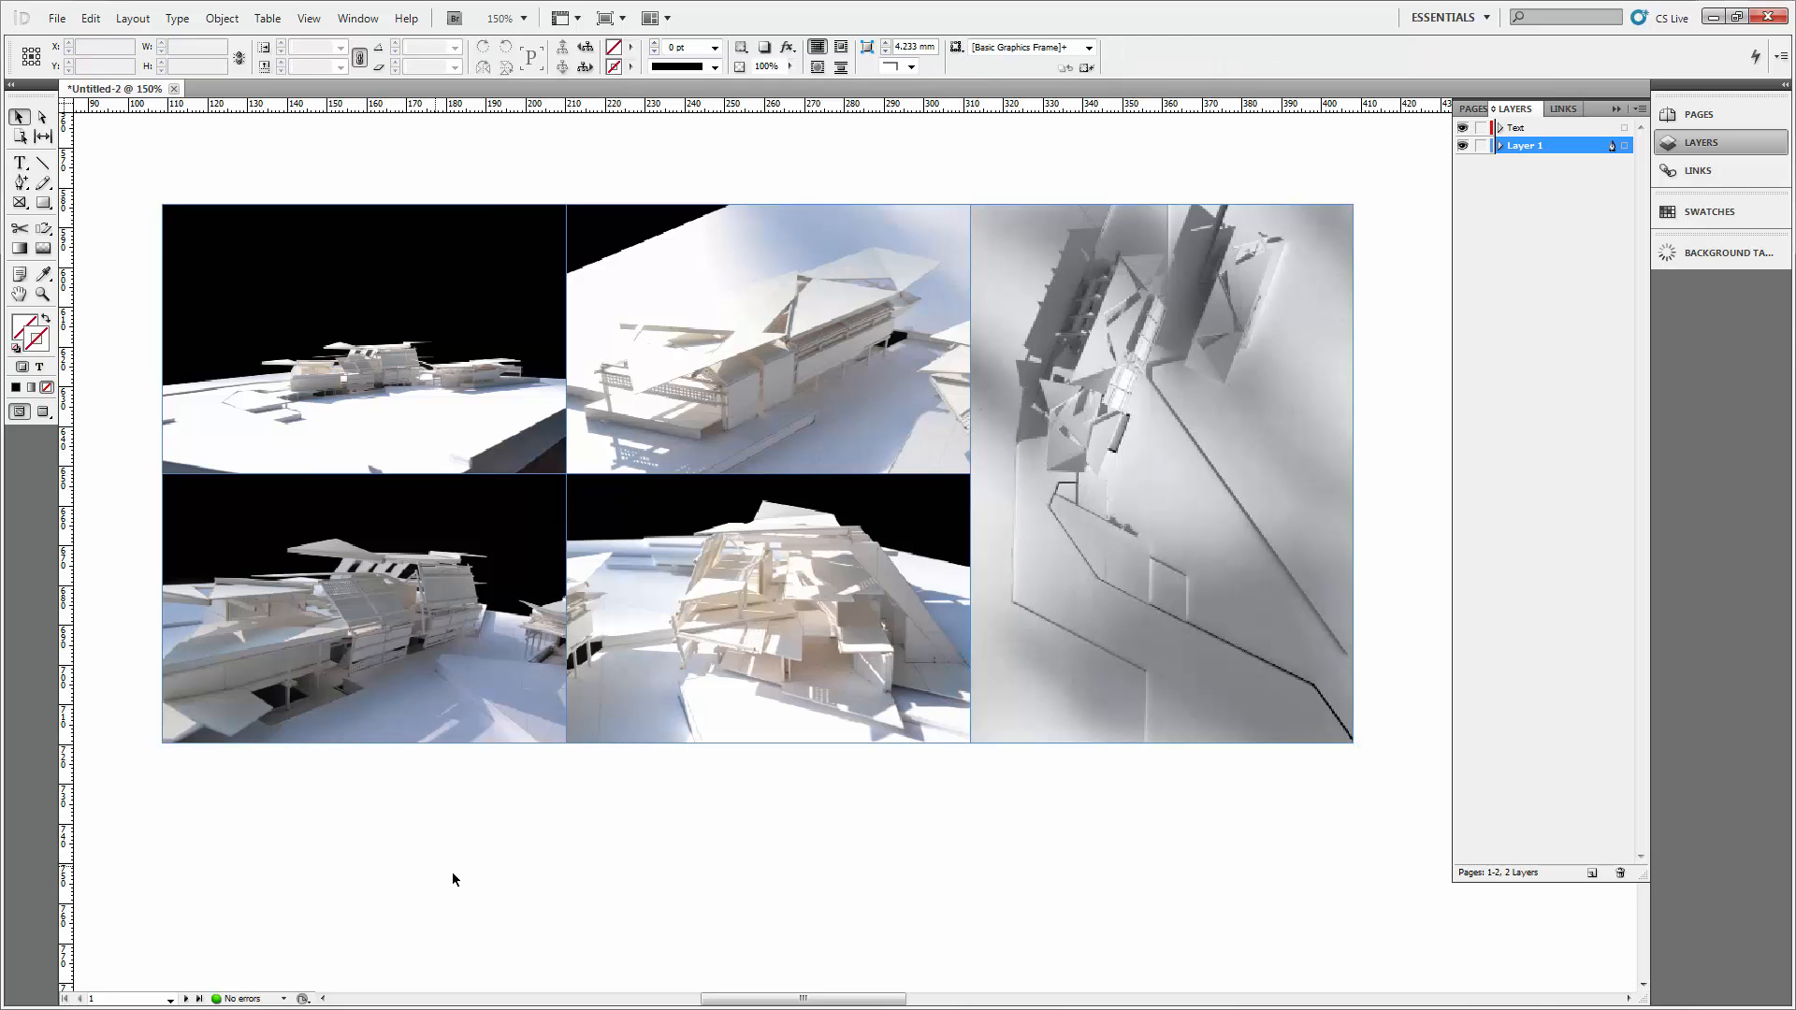
Select the two left-hand model images together and nudge them slightly left, leaving a thin gap beside the middle images.
drag(452, 879, 494, 561)
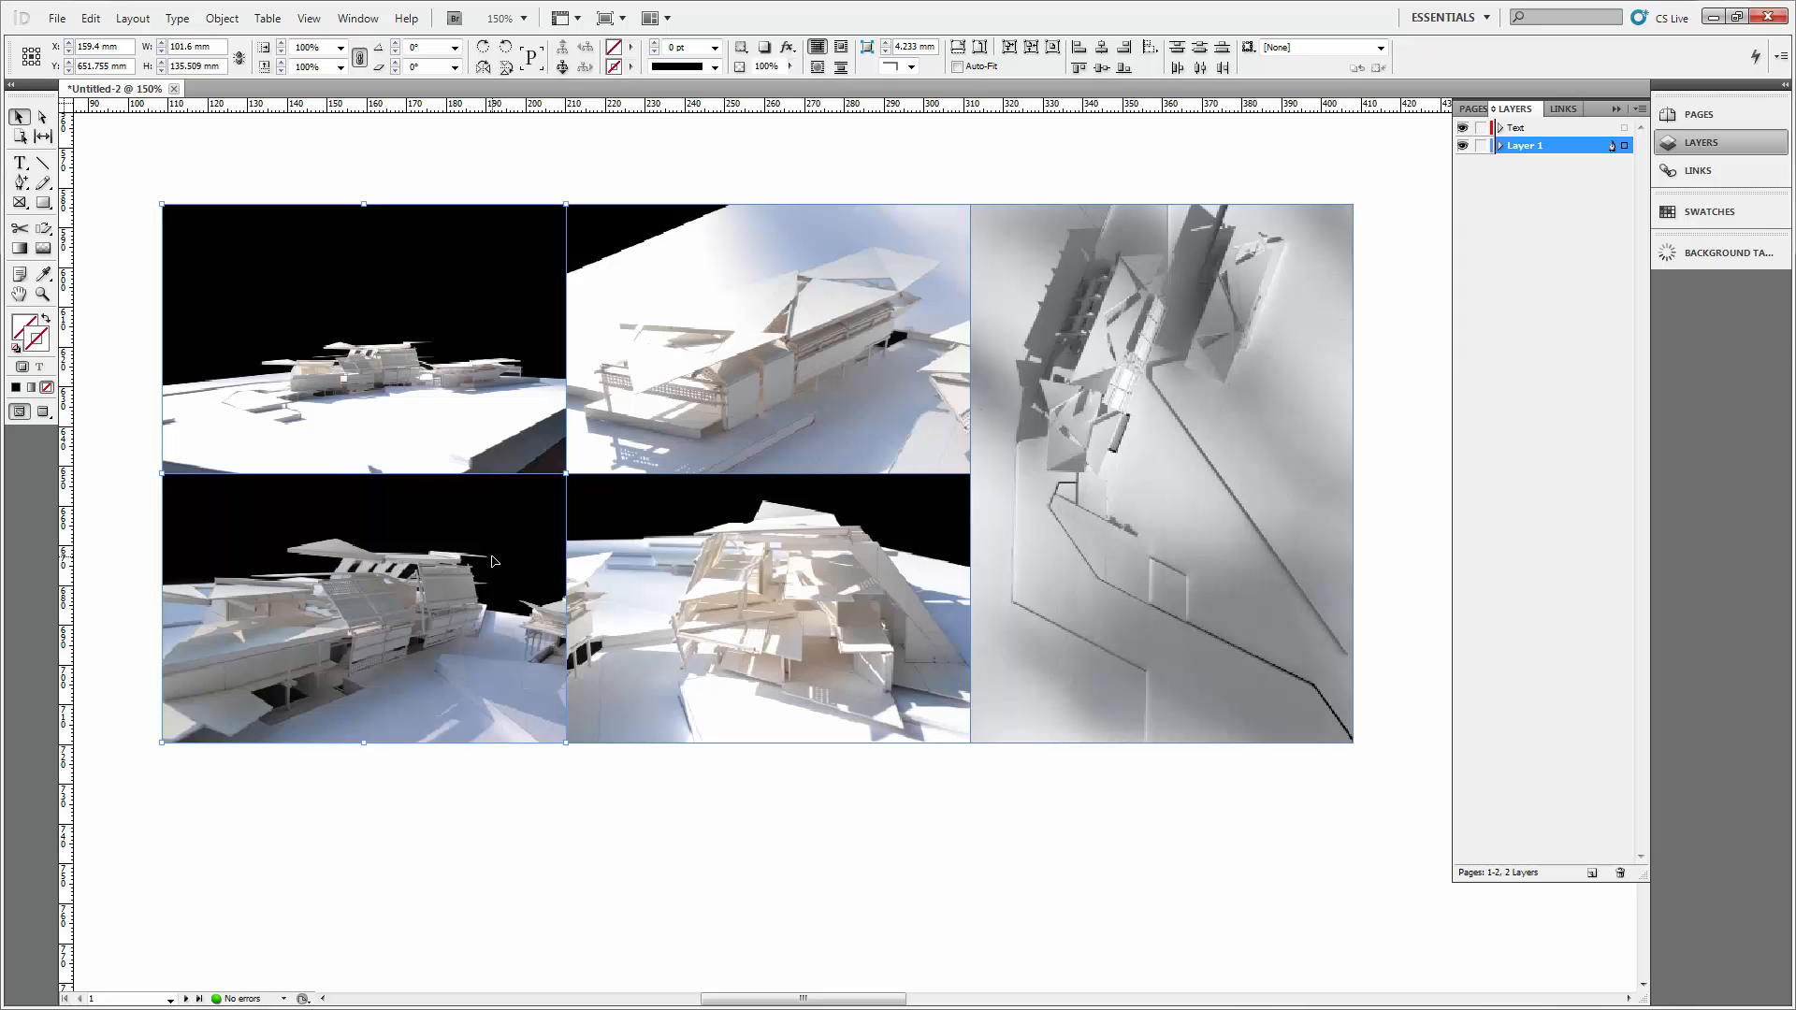
key(shift+Left)
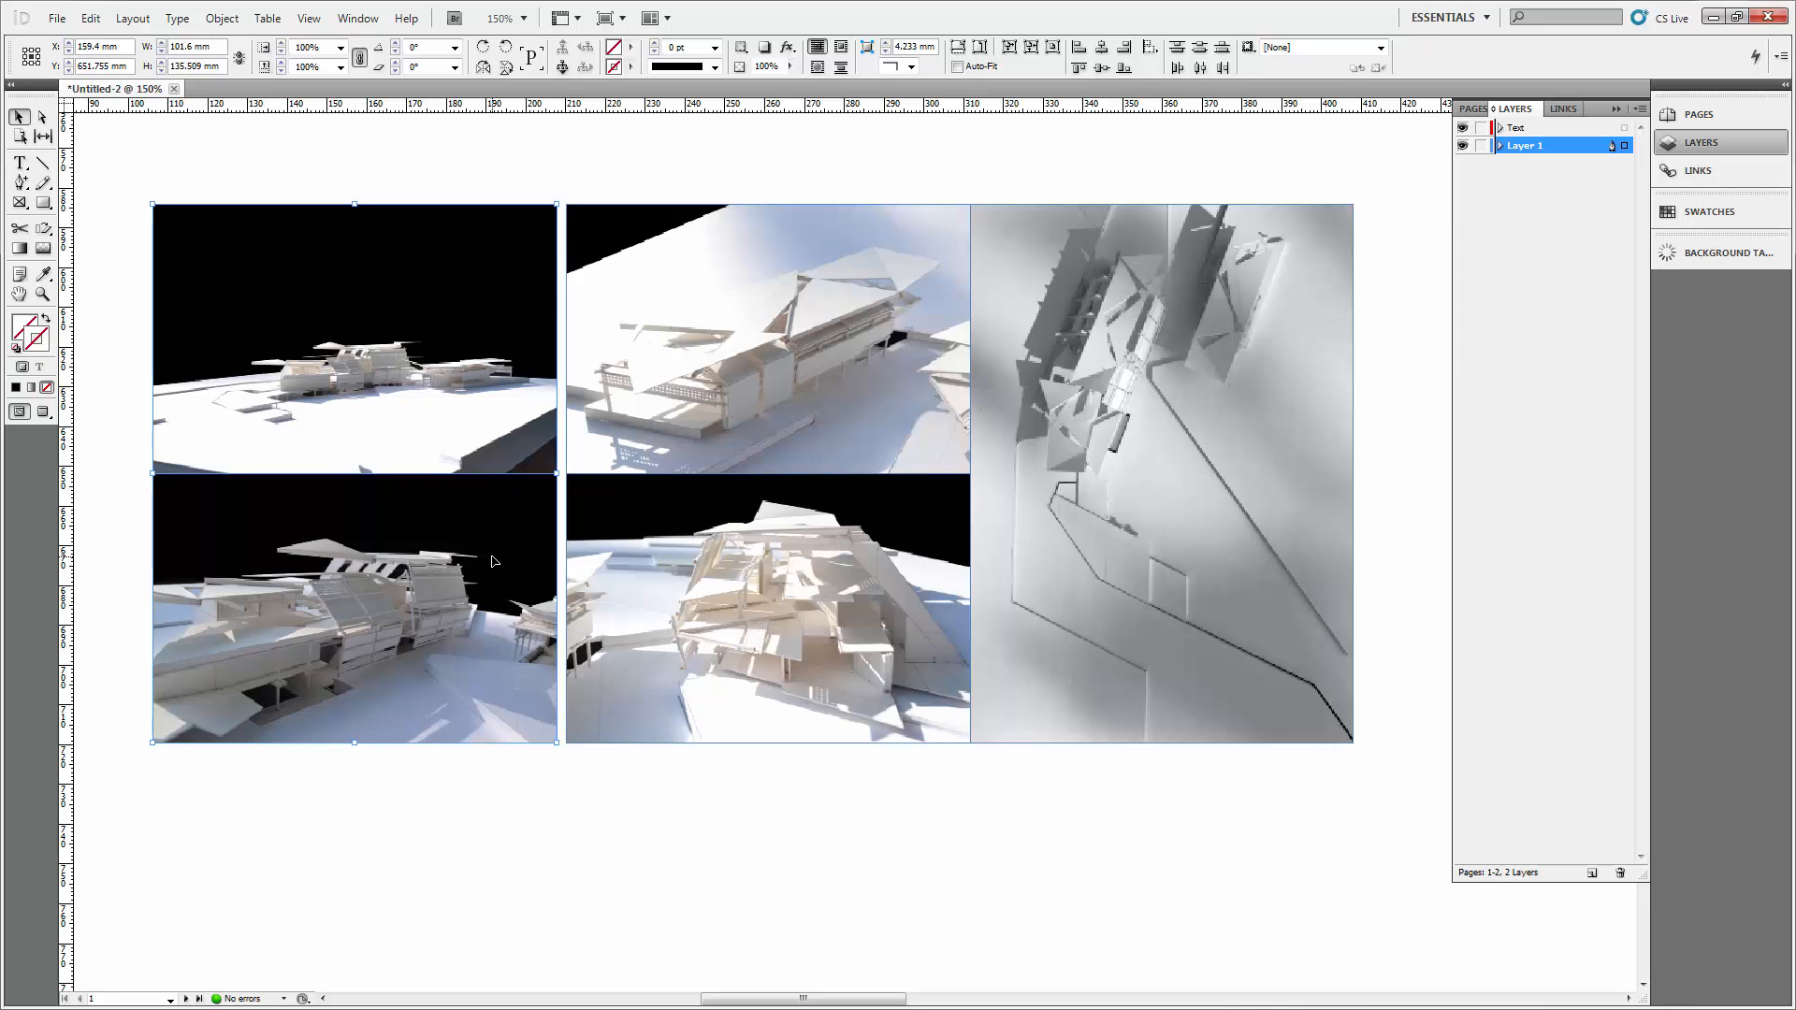
key(shift+Right)
key(Left)
key(Left)
key(Left)
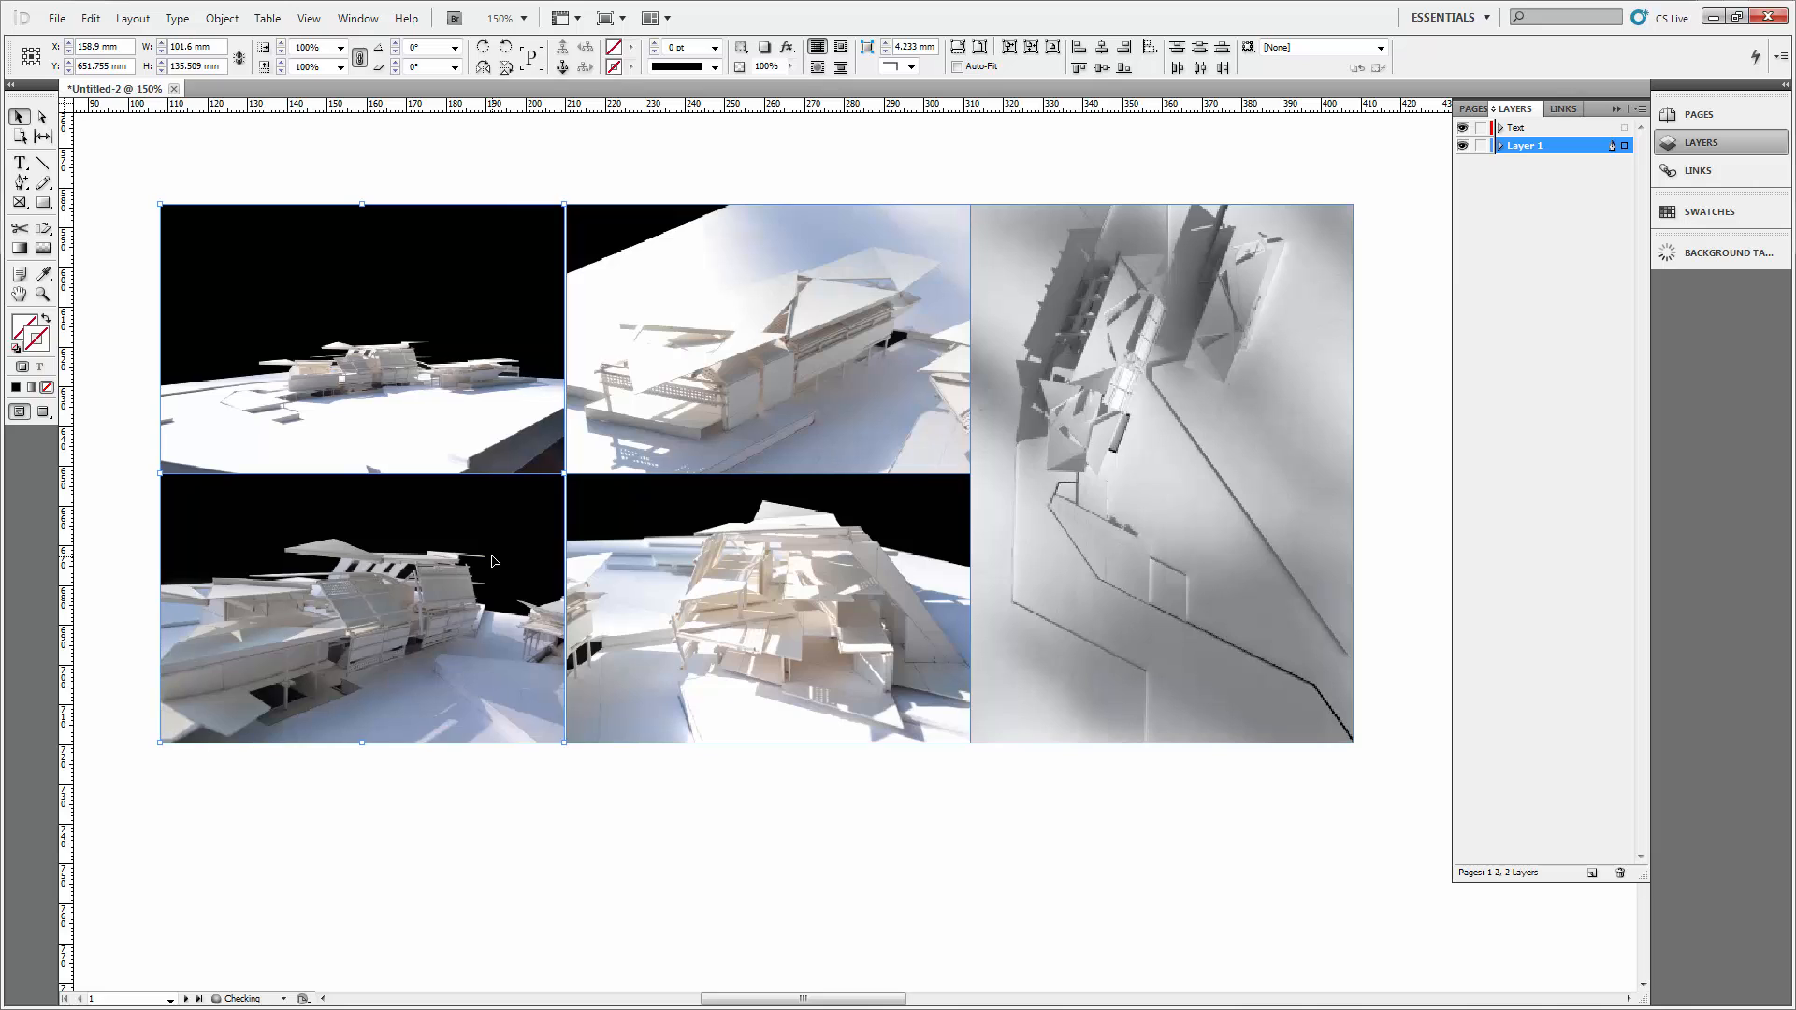
Select the two lower model images together and nudge them slightly down, leaving a thin gap beneath the upper images.
click(828, 791)
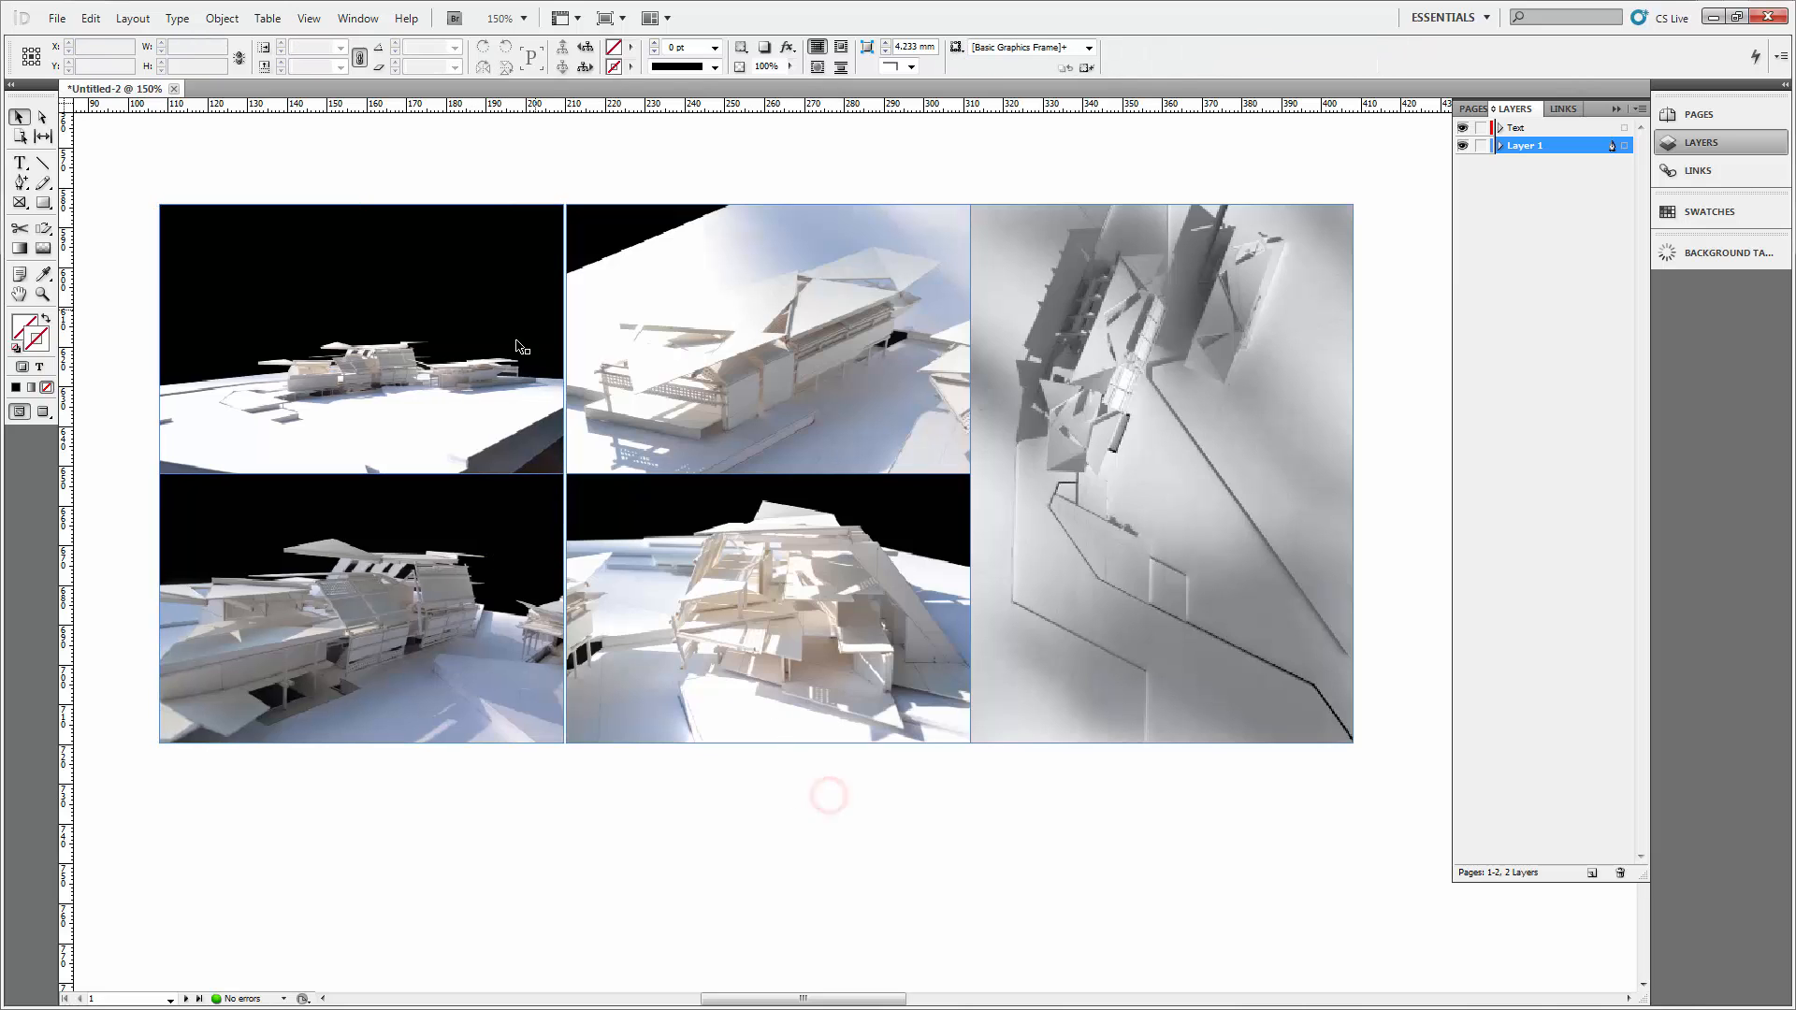
drag(677, 857, 451, 675)
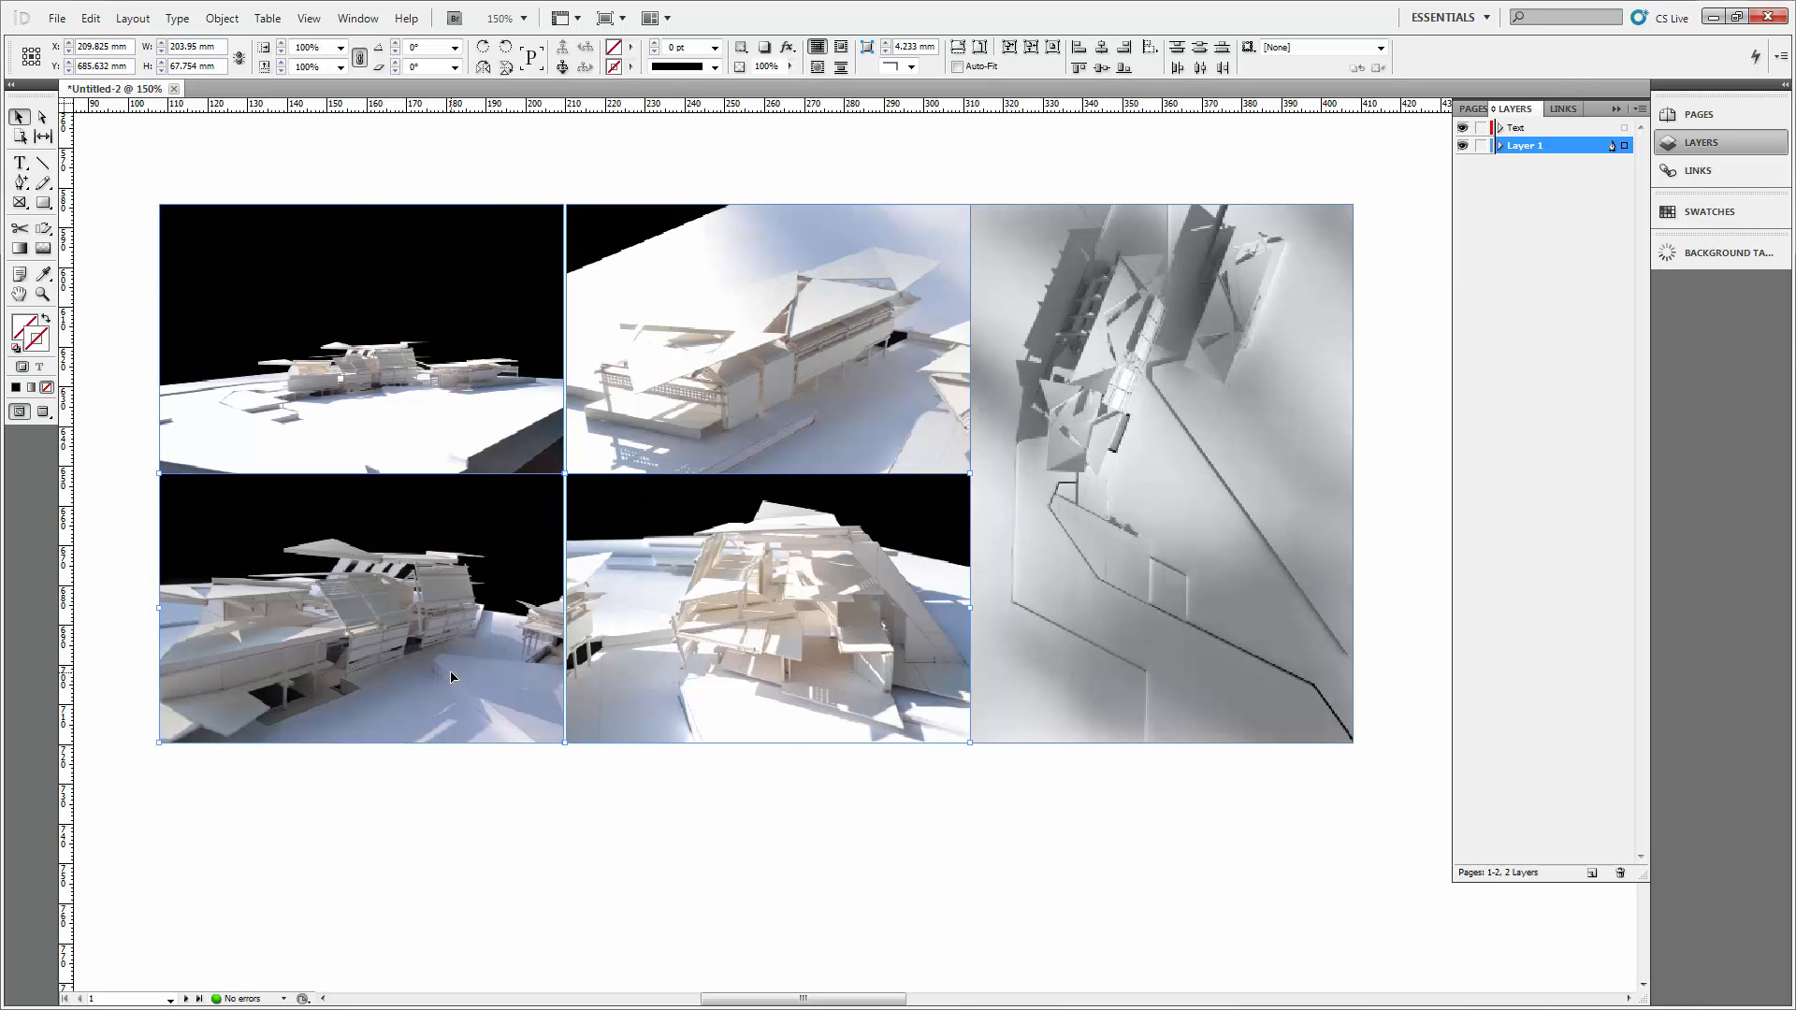
click(718, 898)
drag(652, 793, 477, 685)
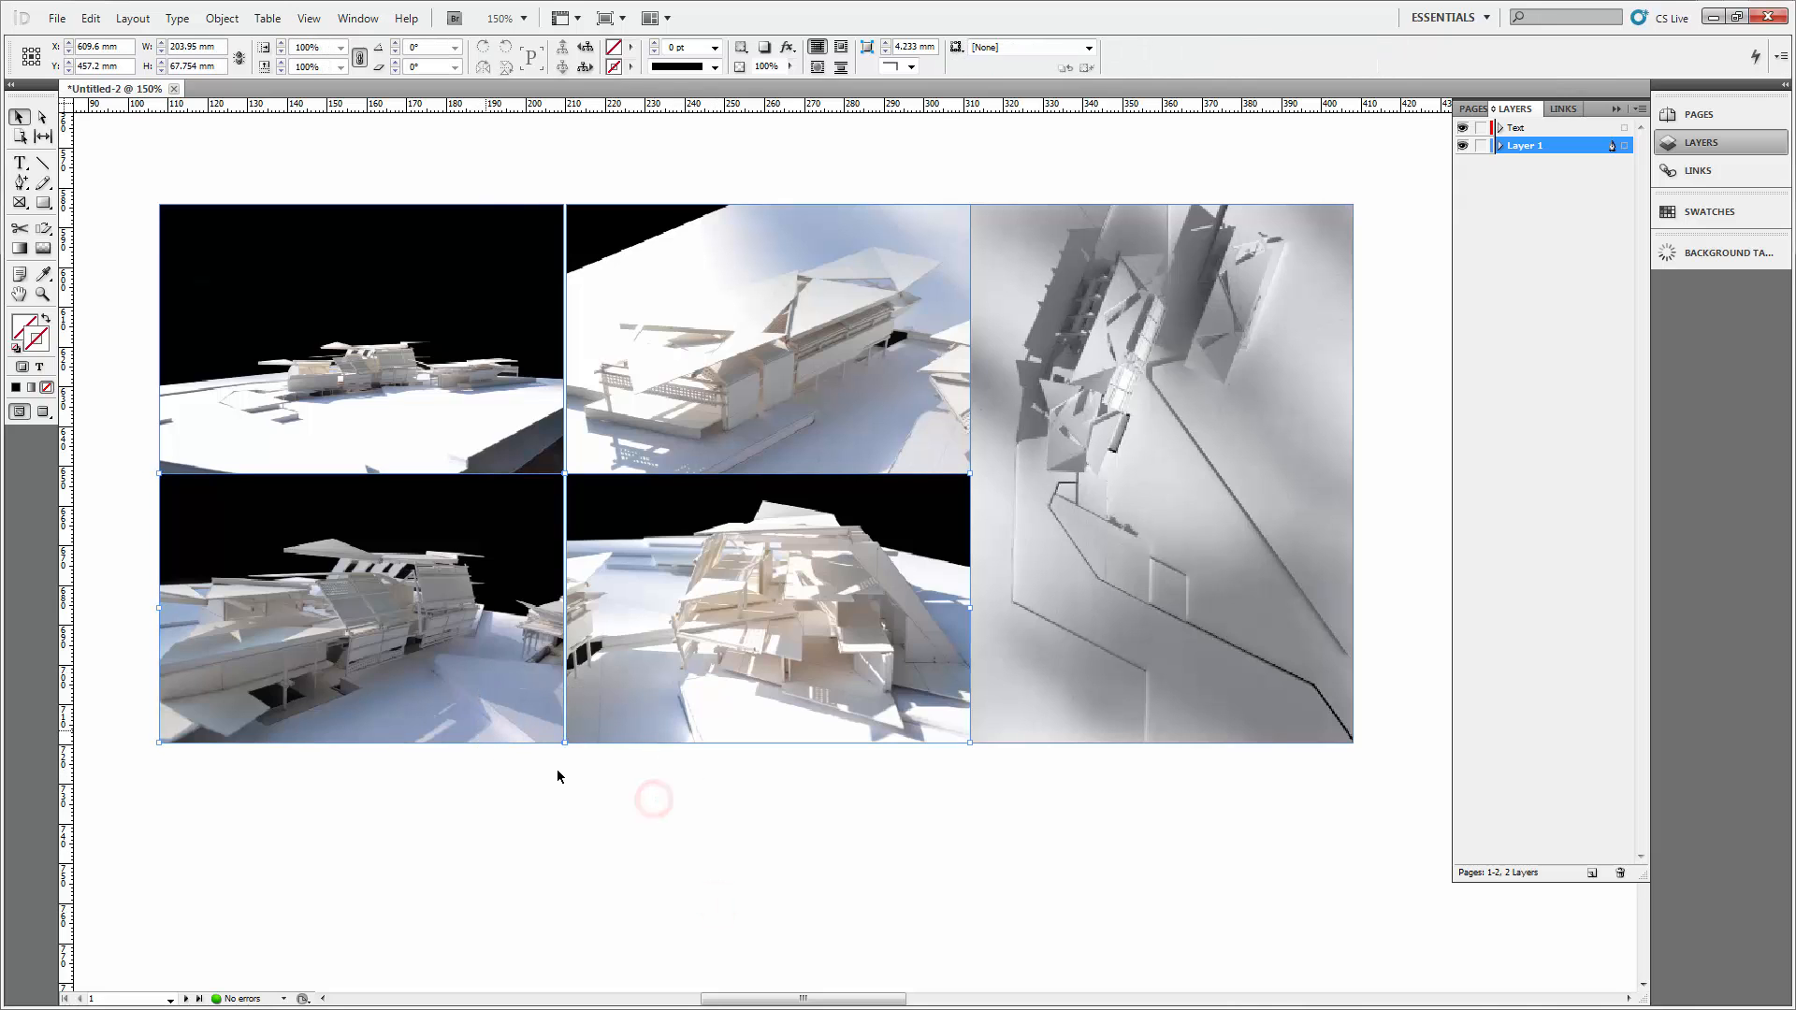
drag(639, 727, 639, 730)
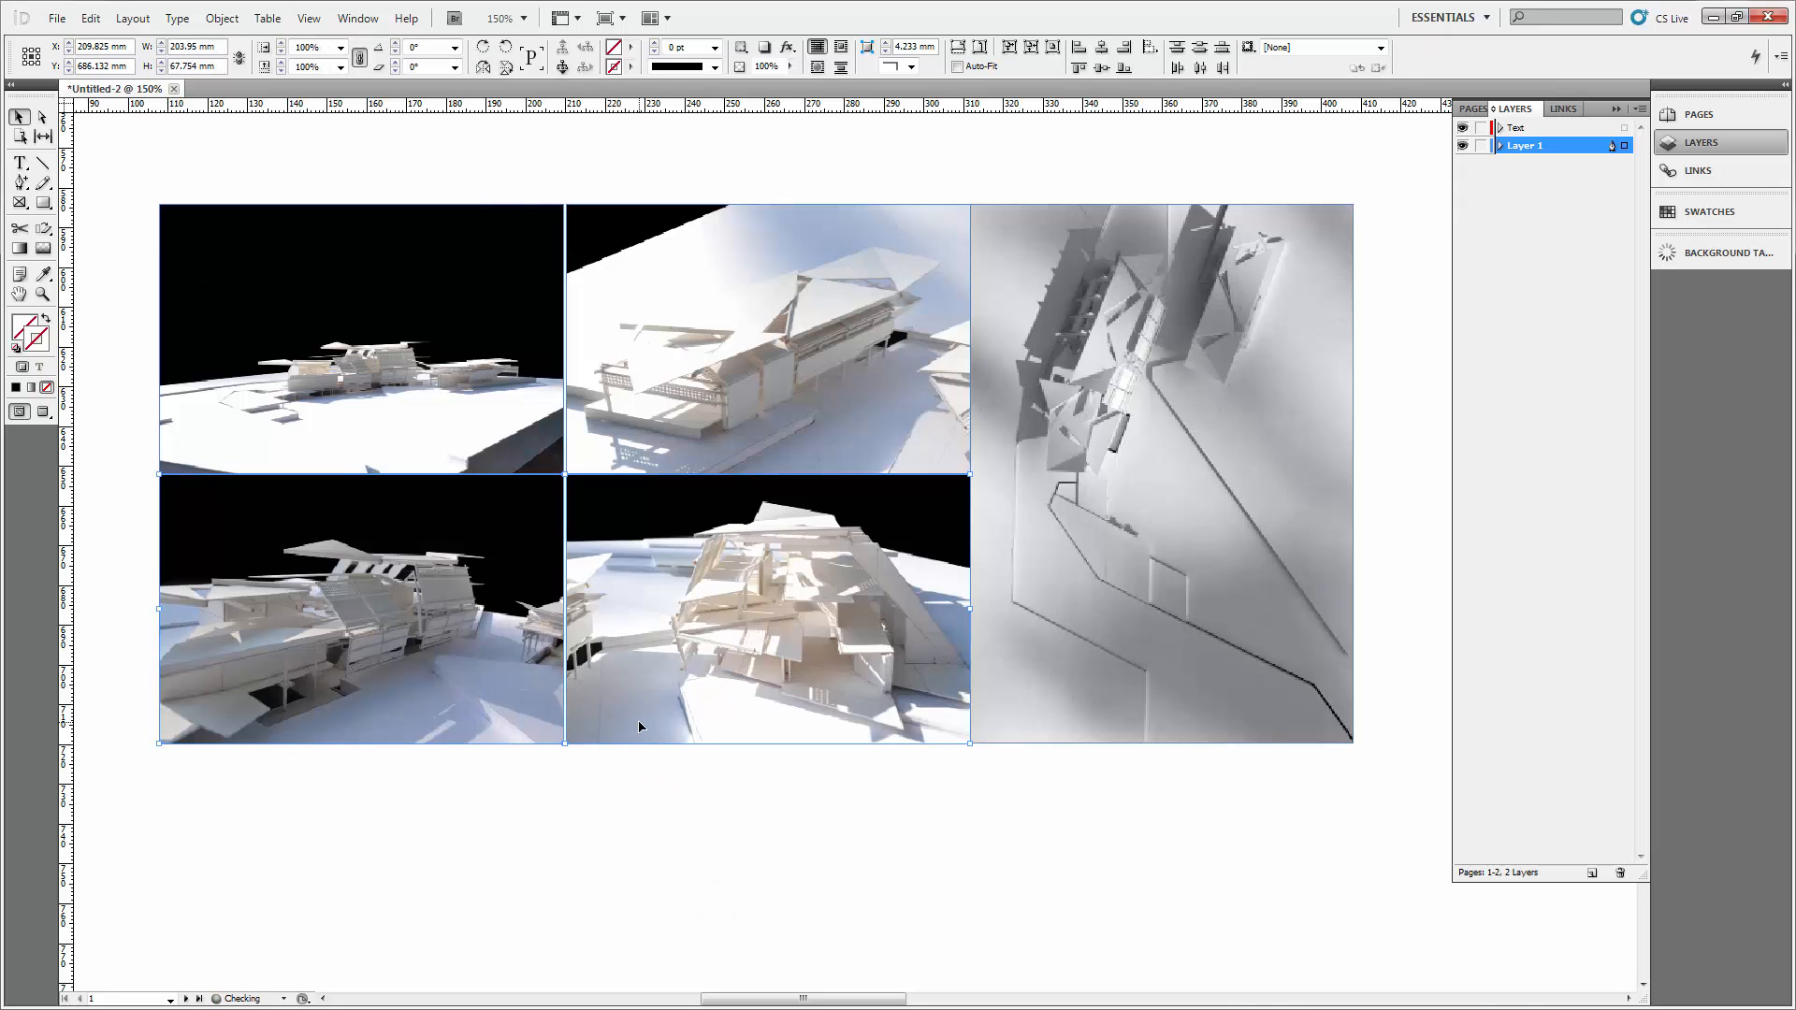
Nudge the site plan image slightly right to leave a thin gap, and enlarge it until its lower edge aligns with the lower images.
click(1155, 477)
click(1254, 128)
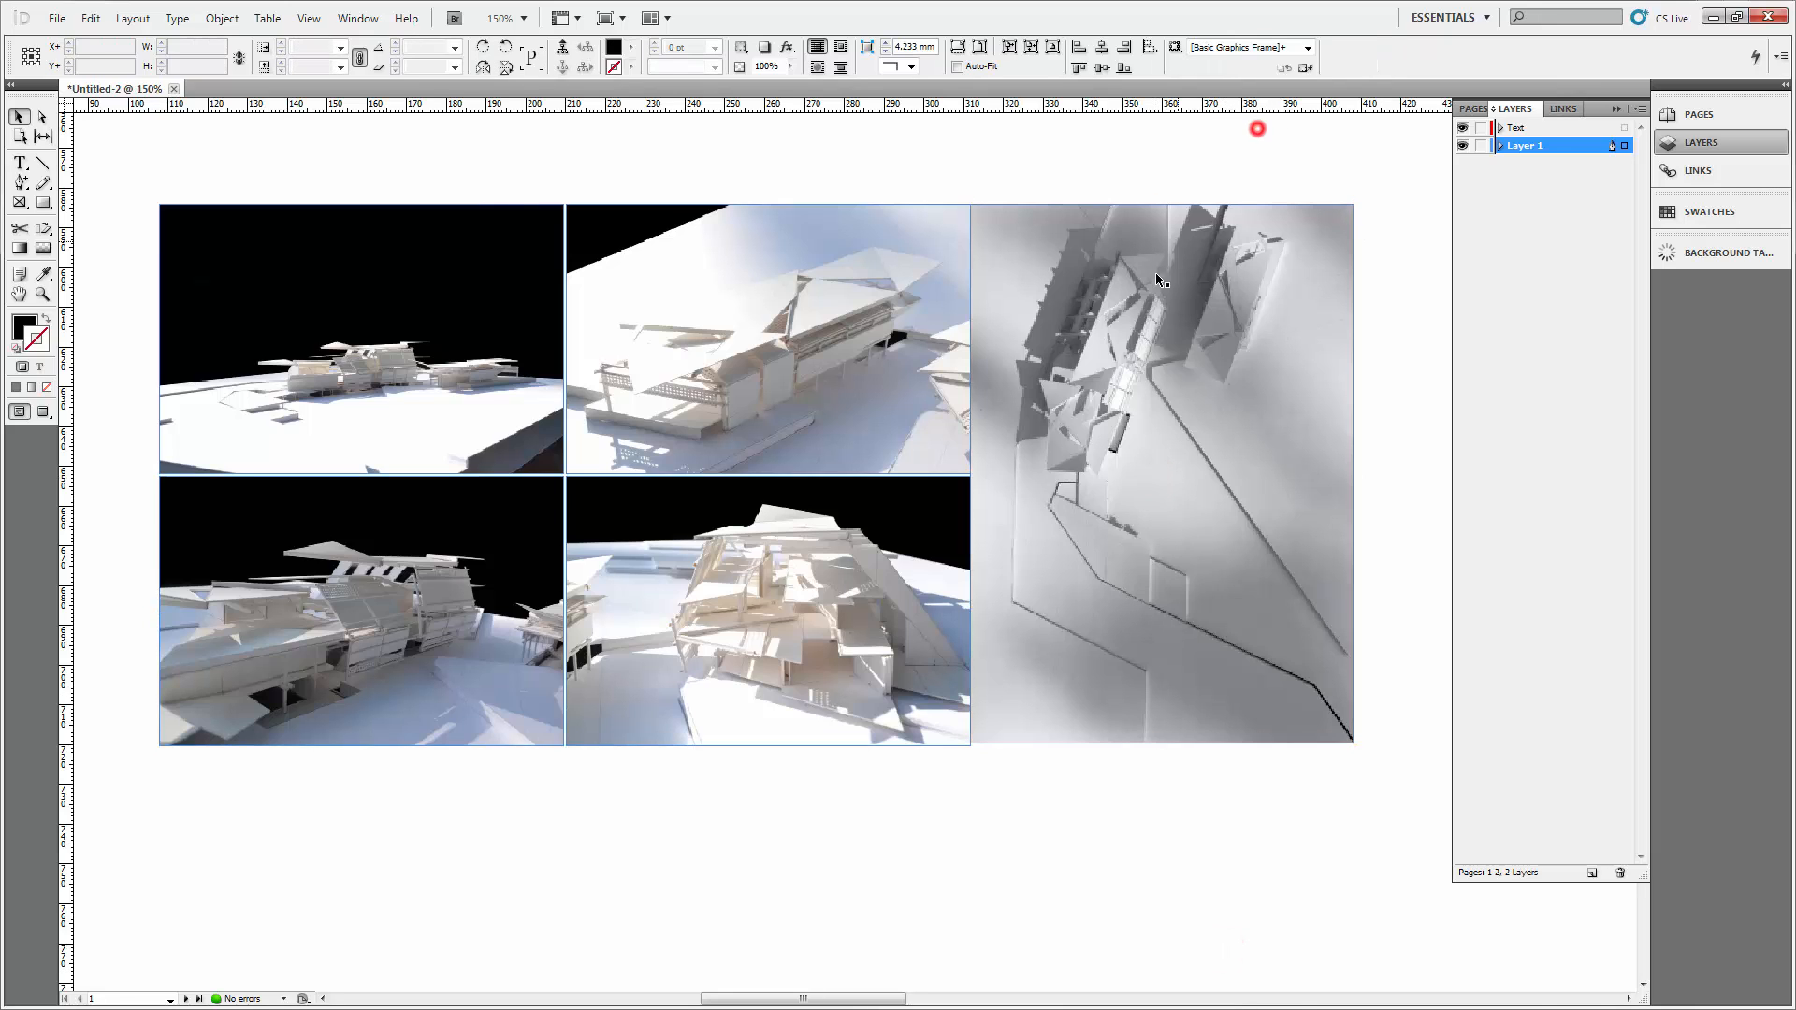
click(1154, 274)
key(Right)
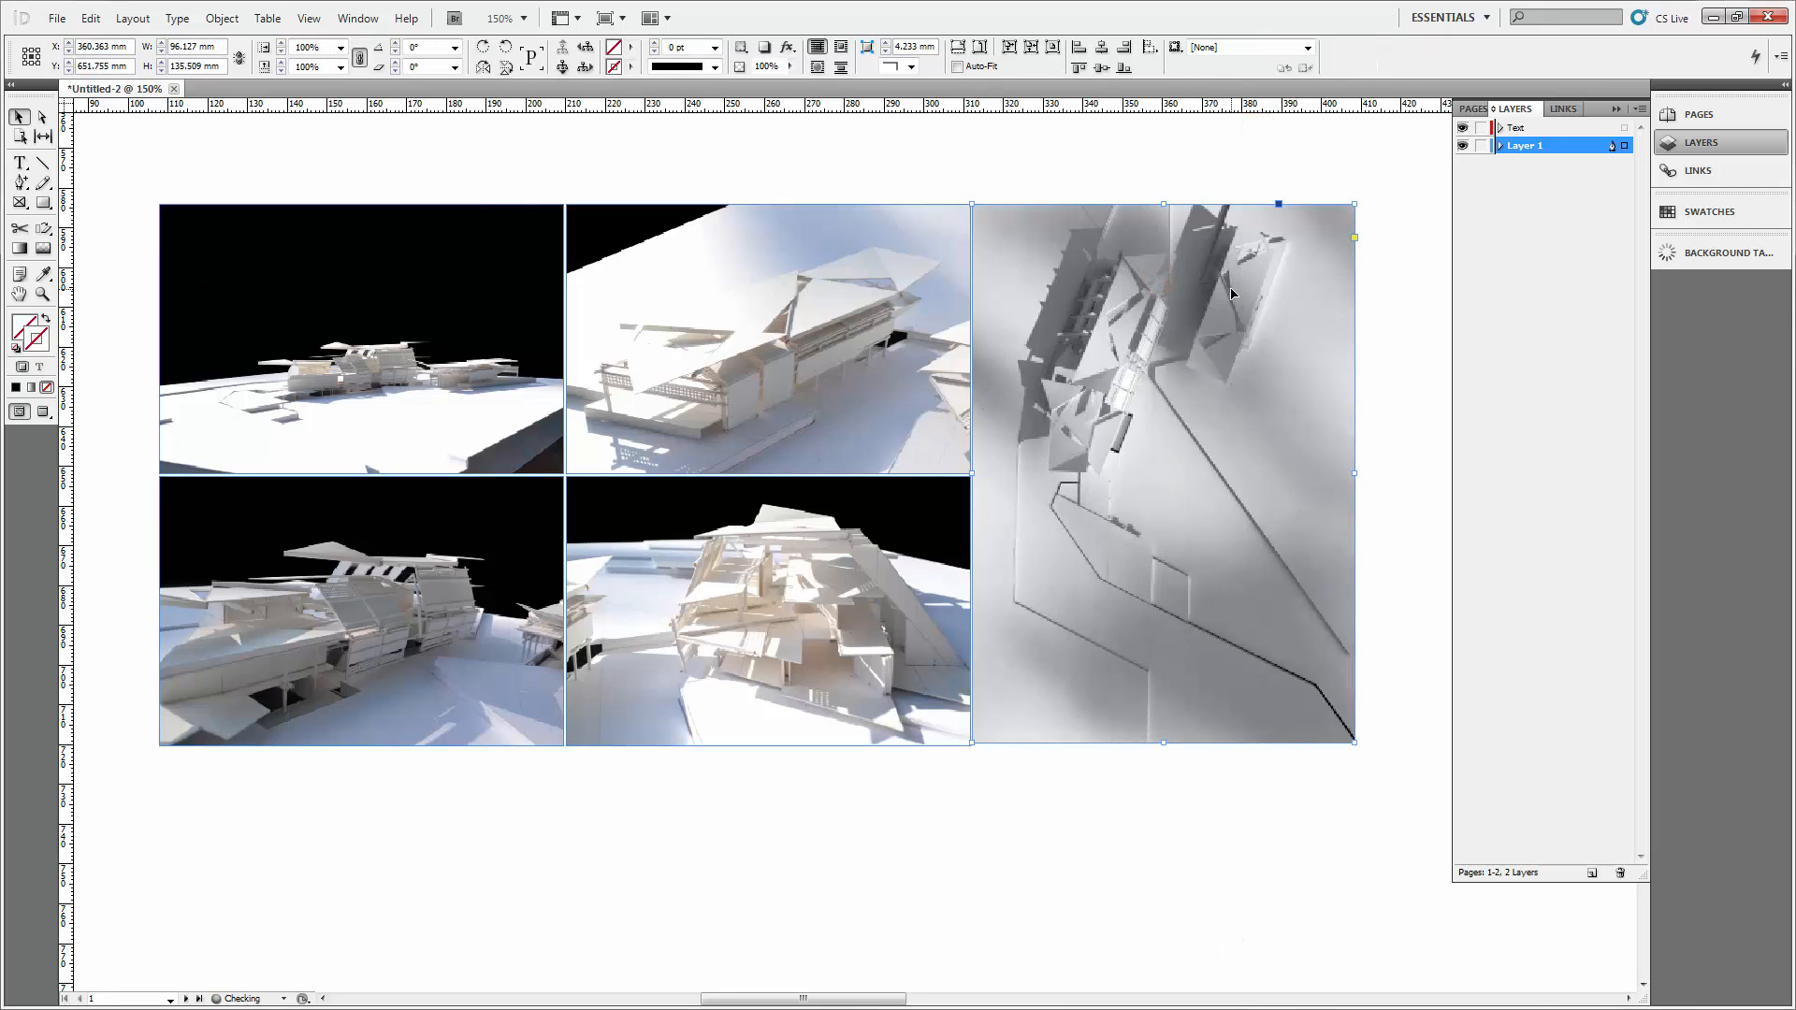
click(1306, 832)
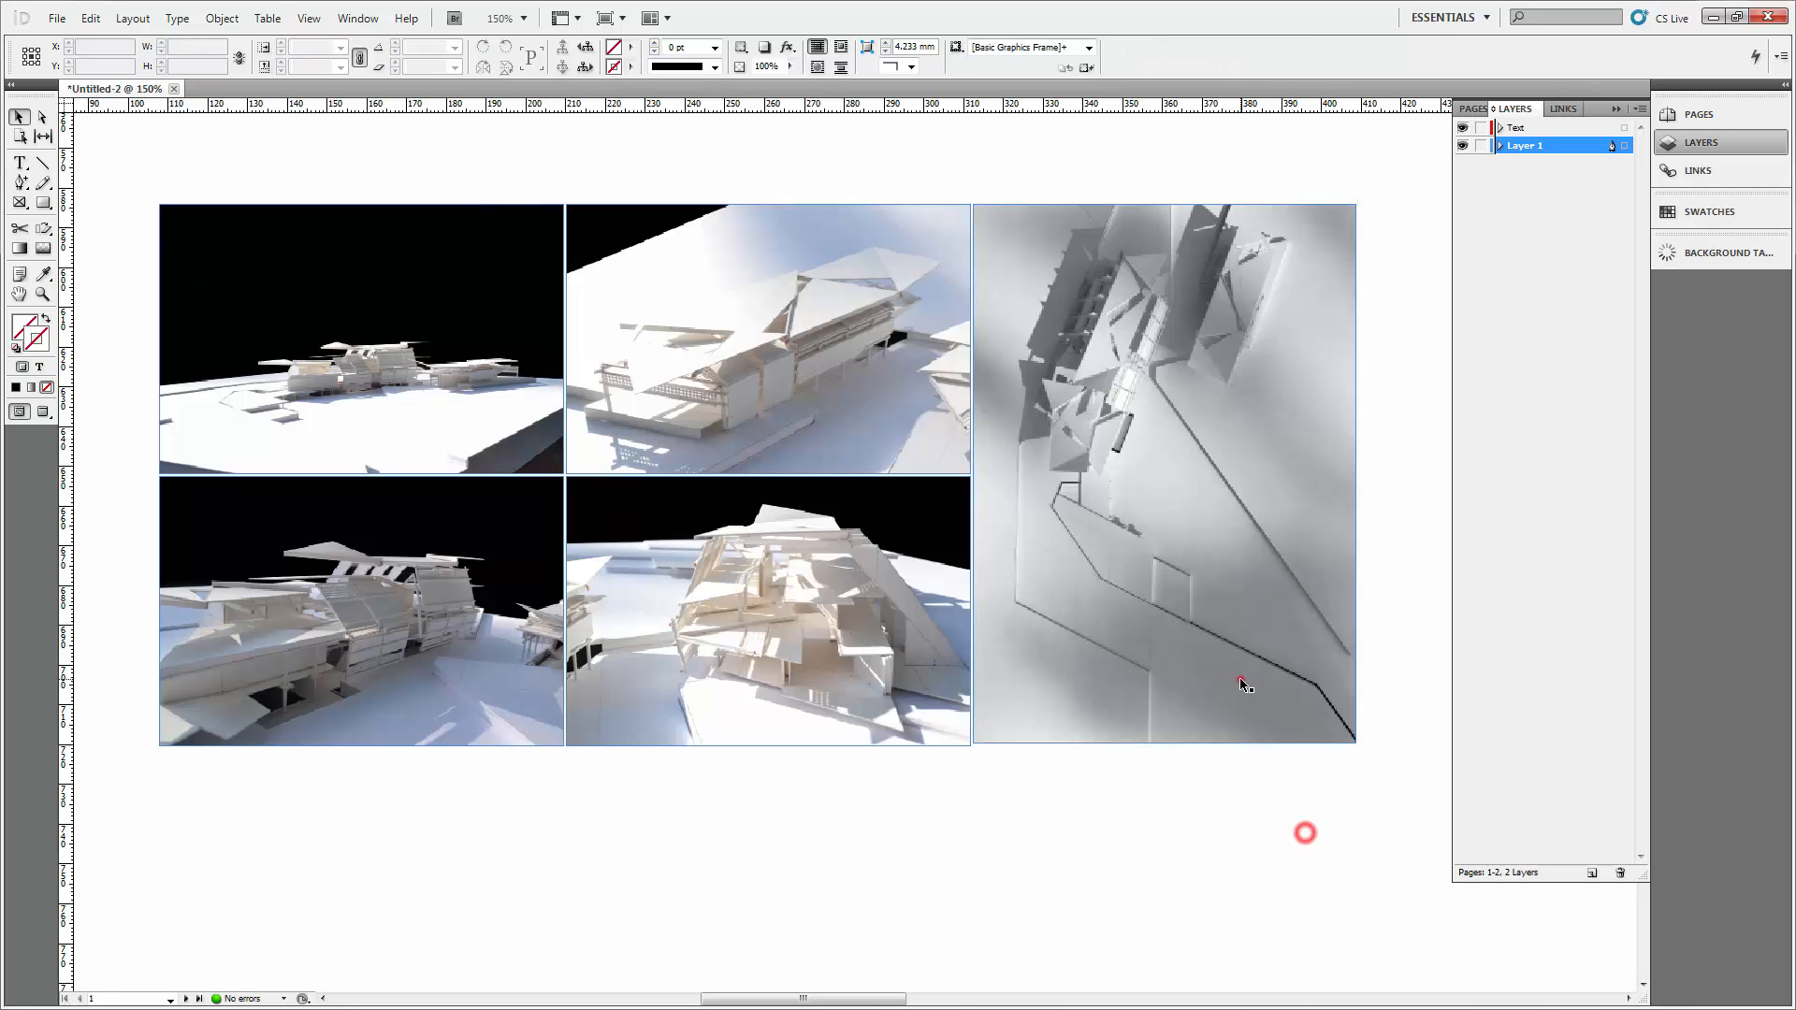
click(1241, 681)
drag(1355, 743, 1155, 746)
click(1063, 833)
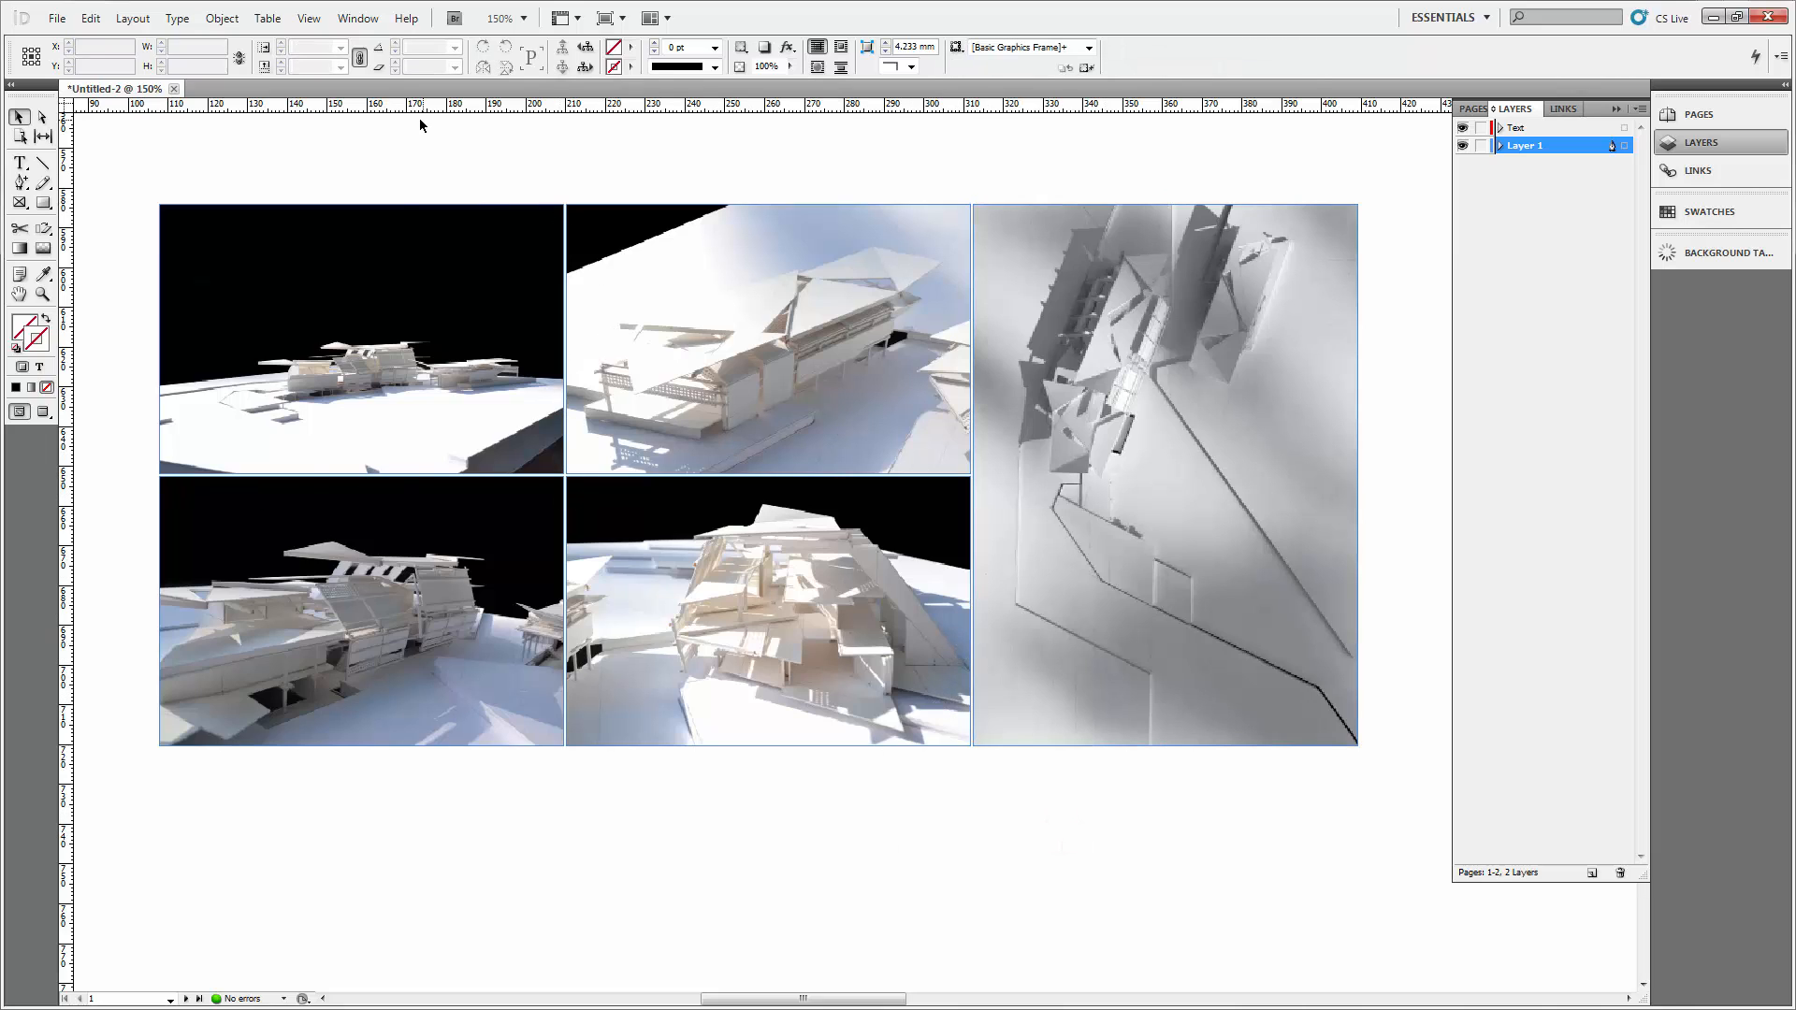
Switch the spread to Preview screen mode and group all five model images.
click(309, 18)
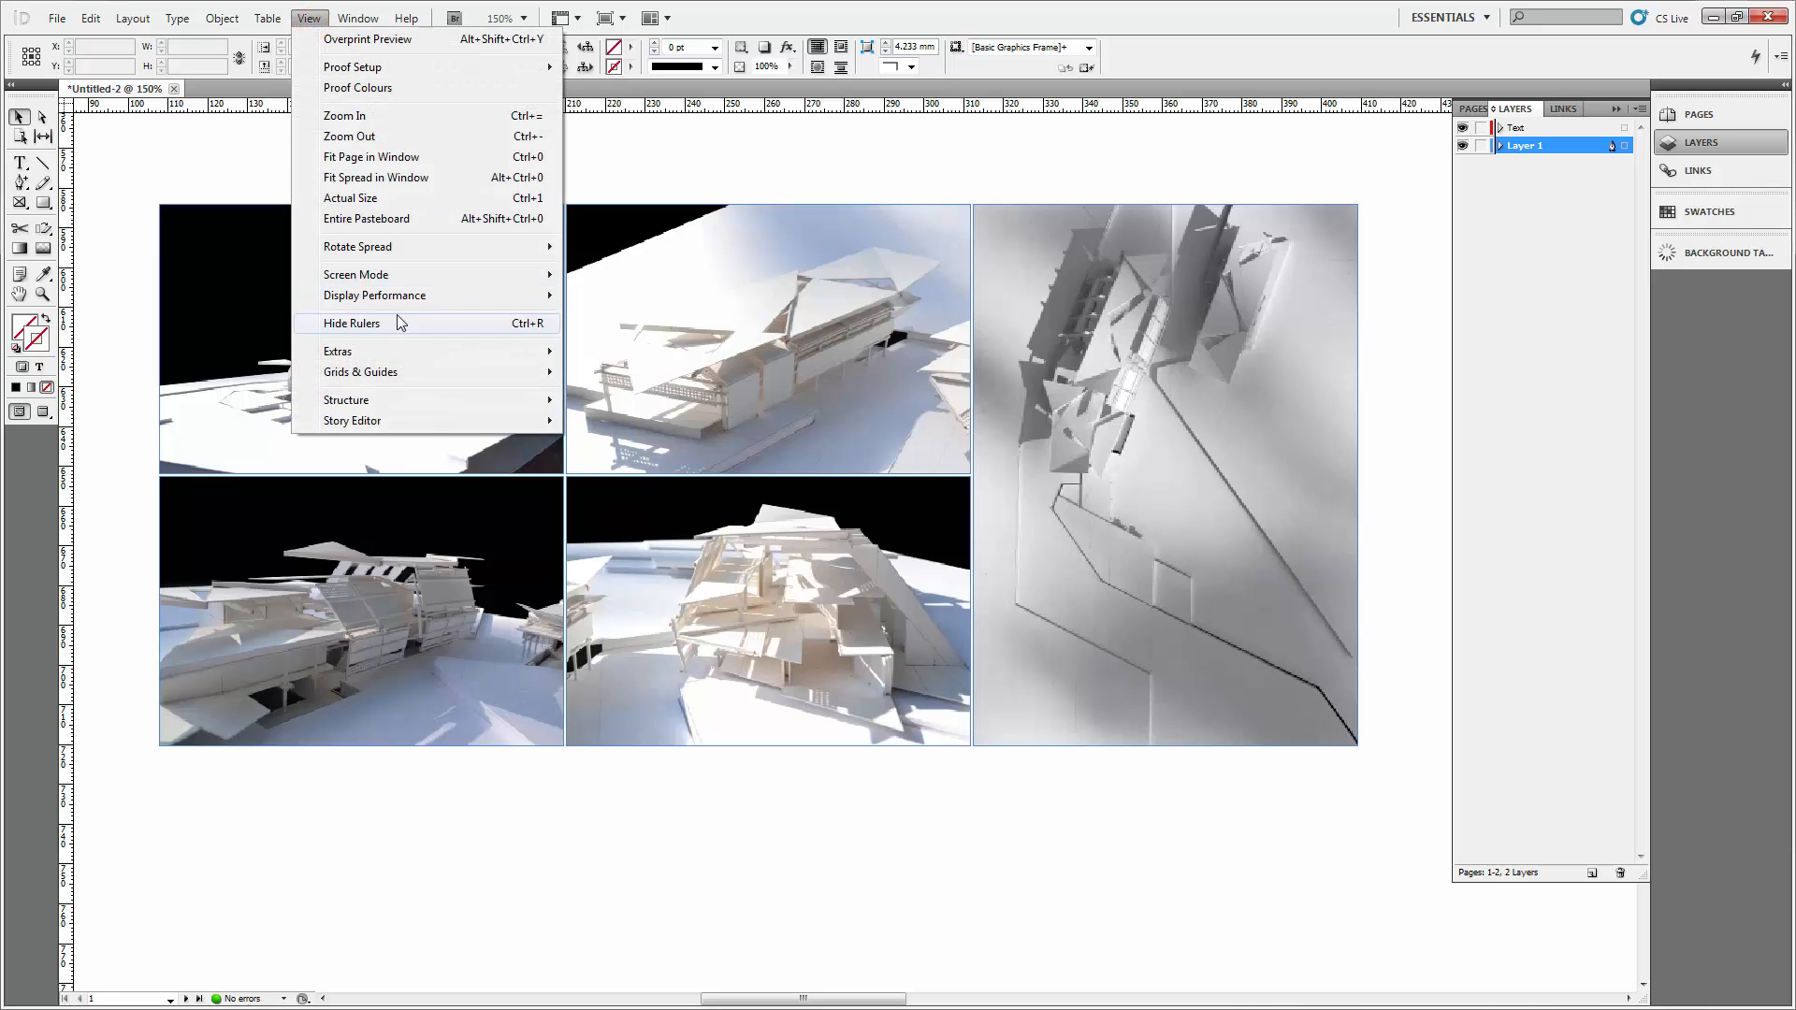
mouse_move(412, 274)
click(697, 292)
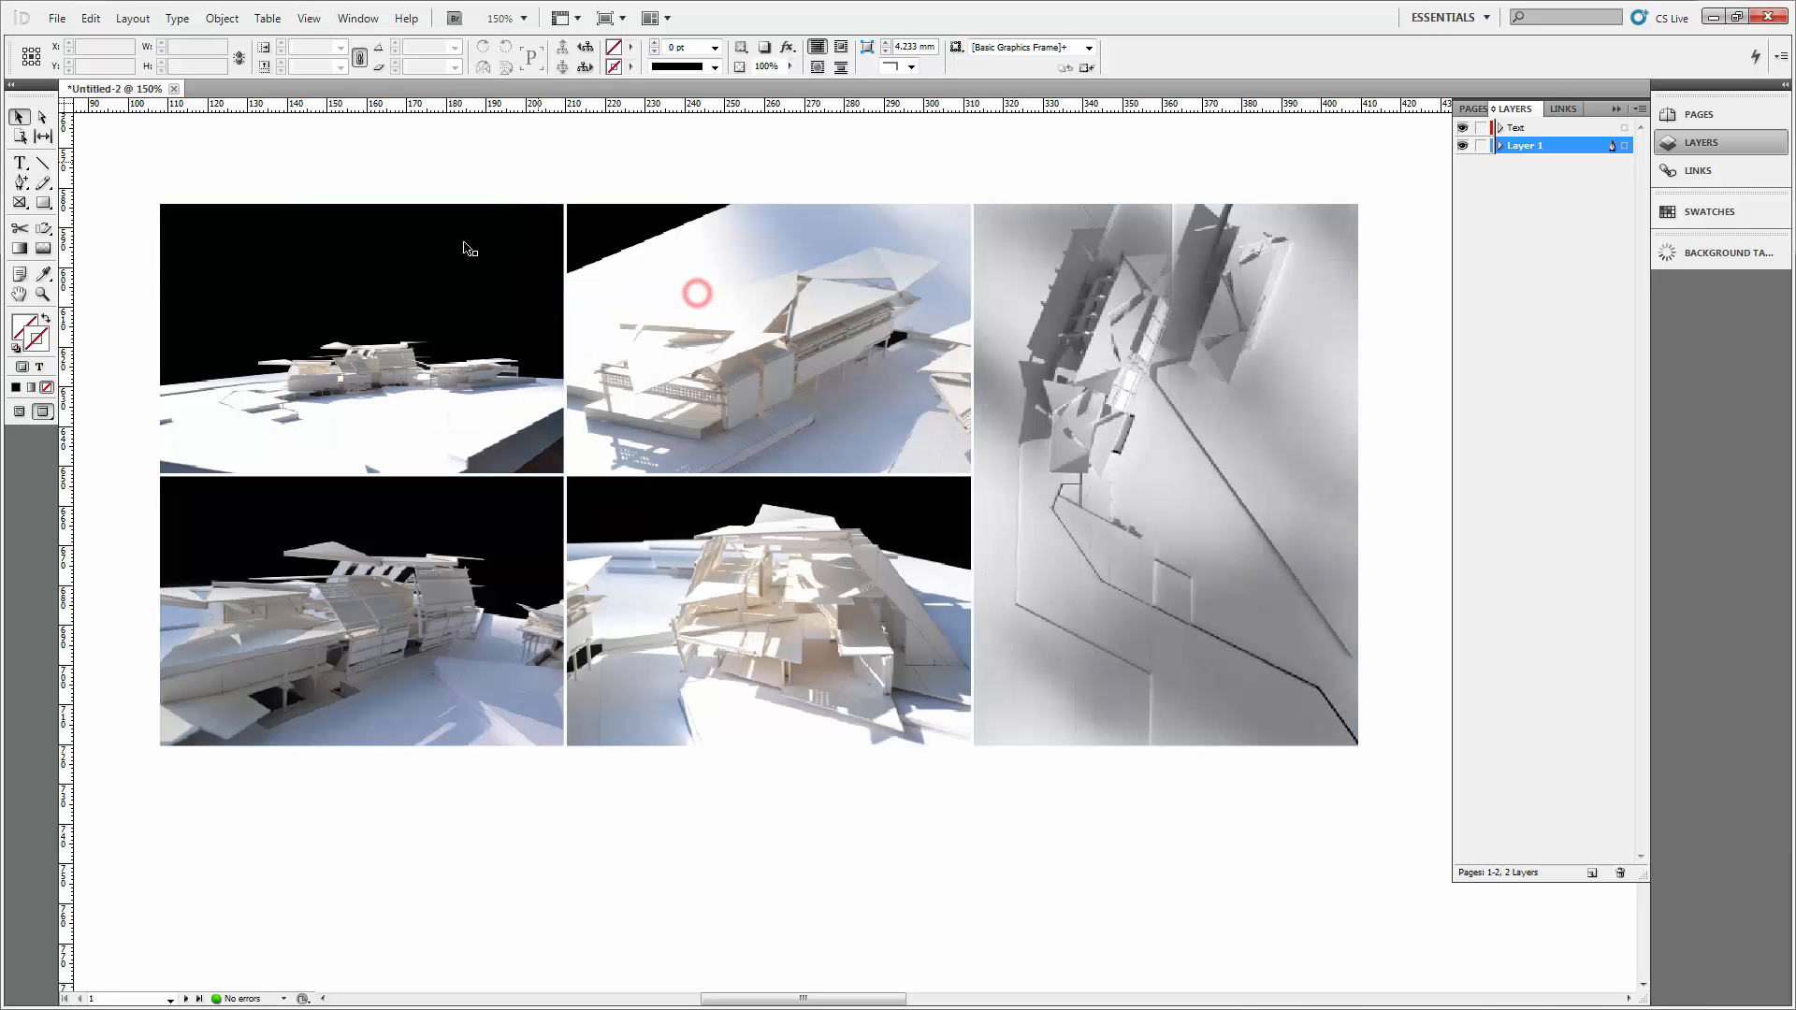
drag(1087, 839, 592, 728)
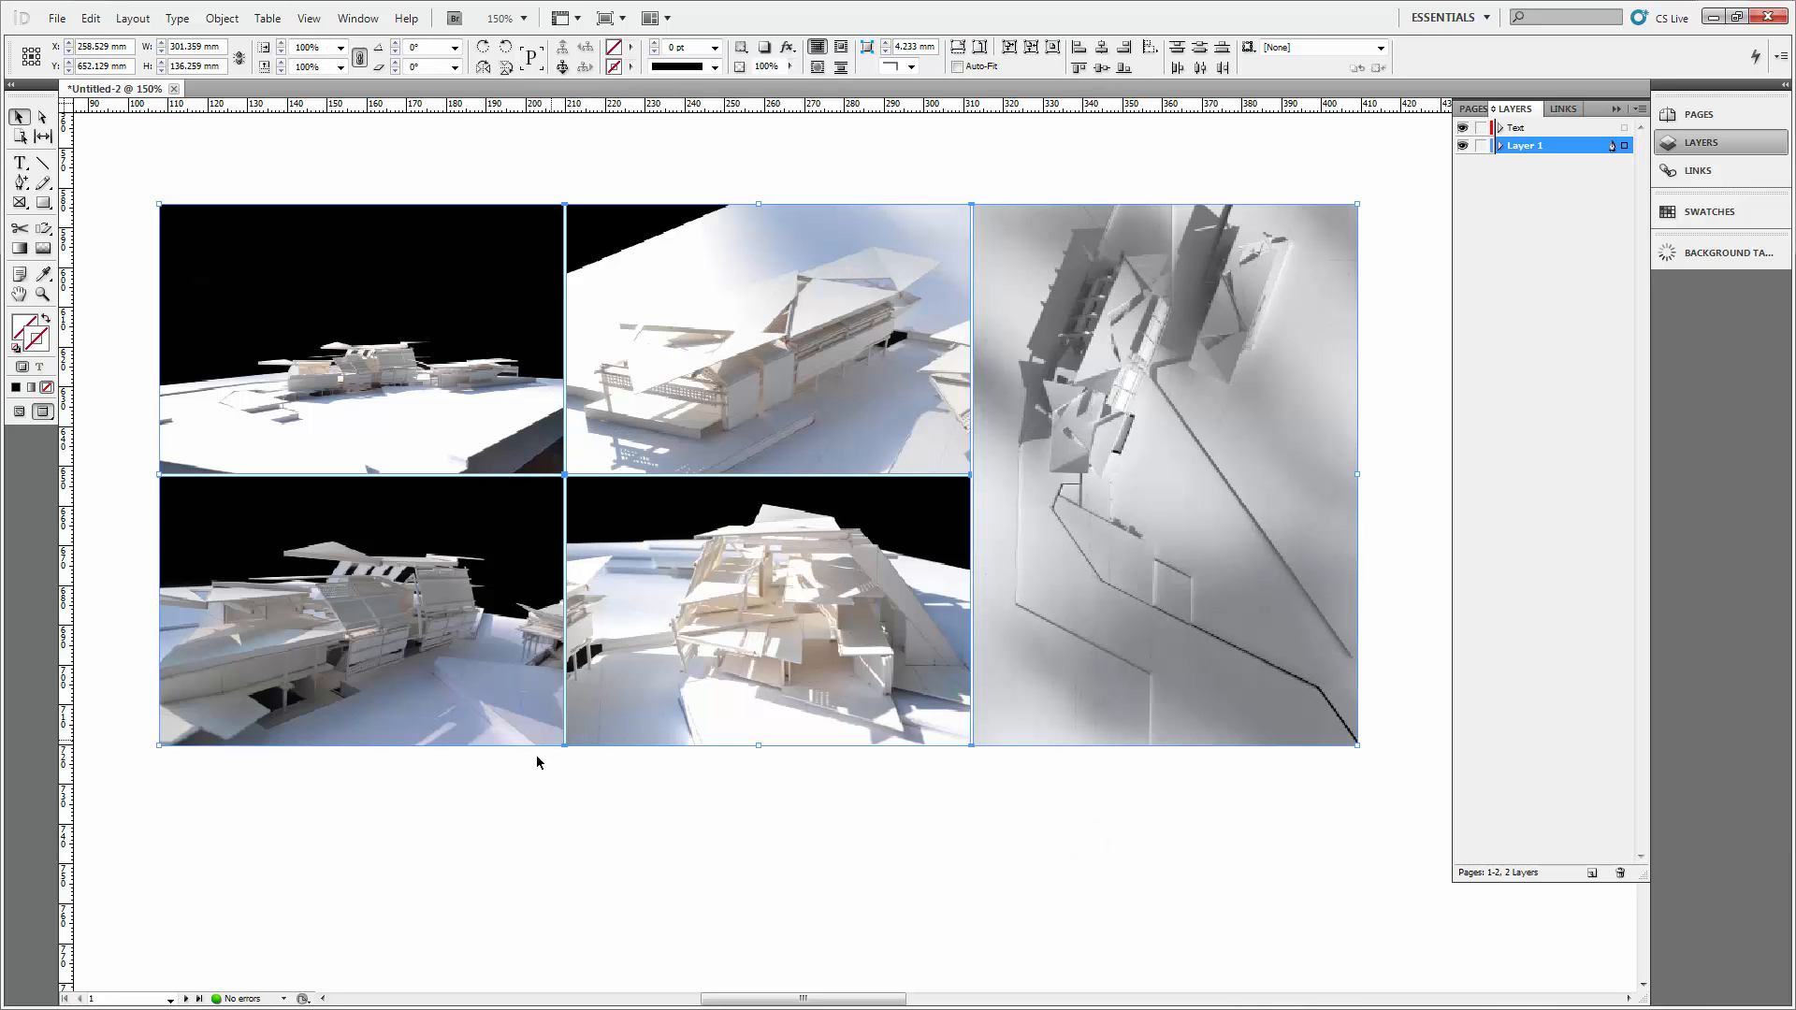
key(ctrl+g)
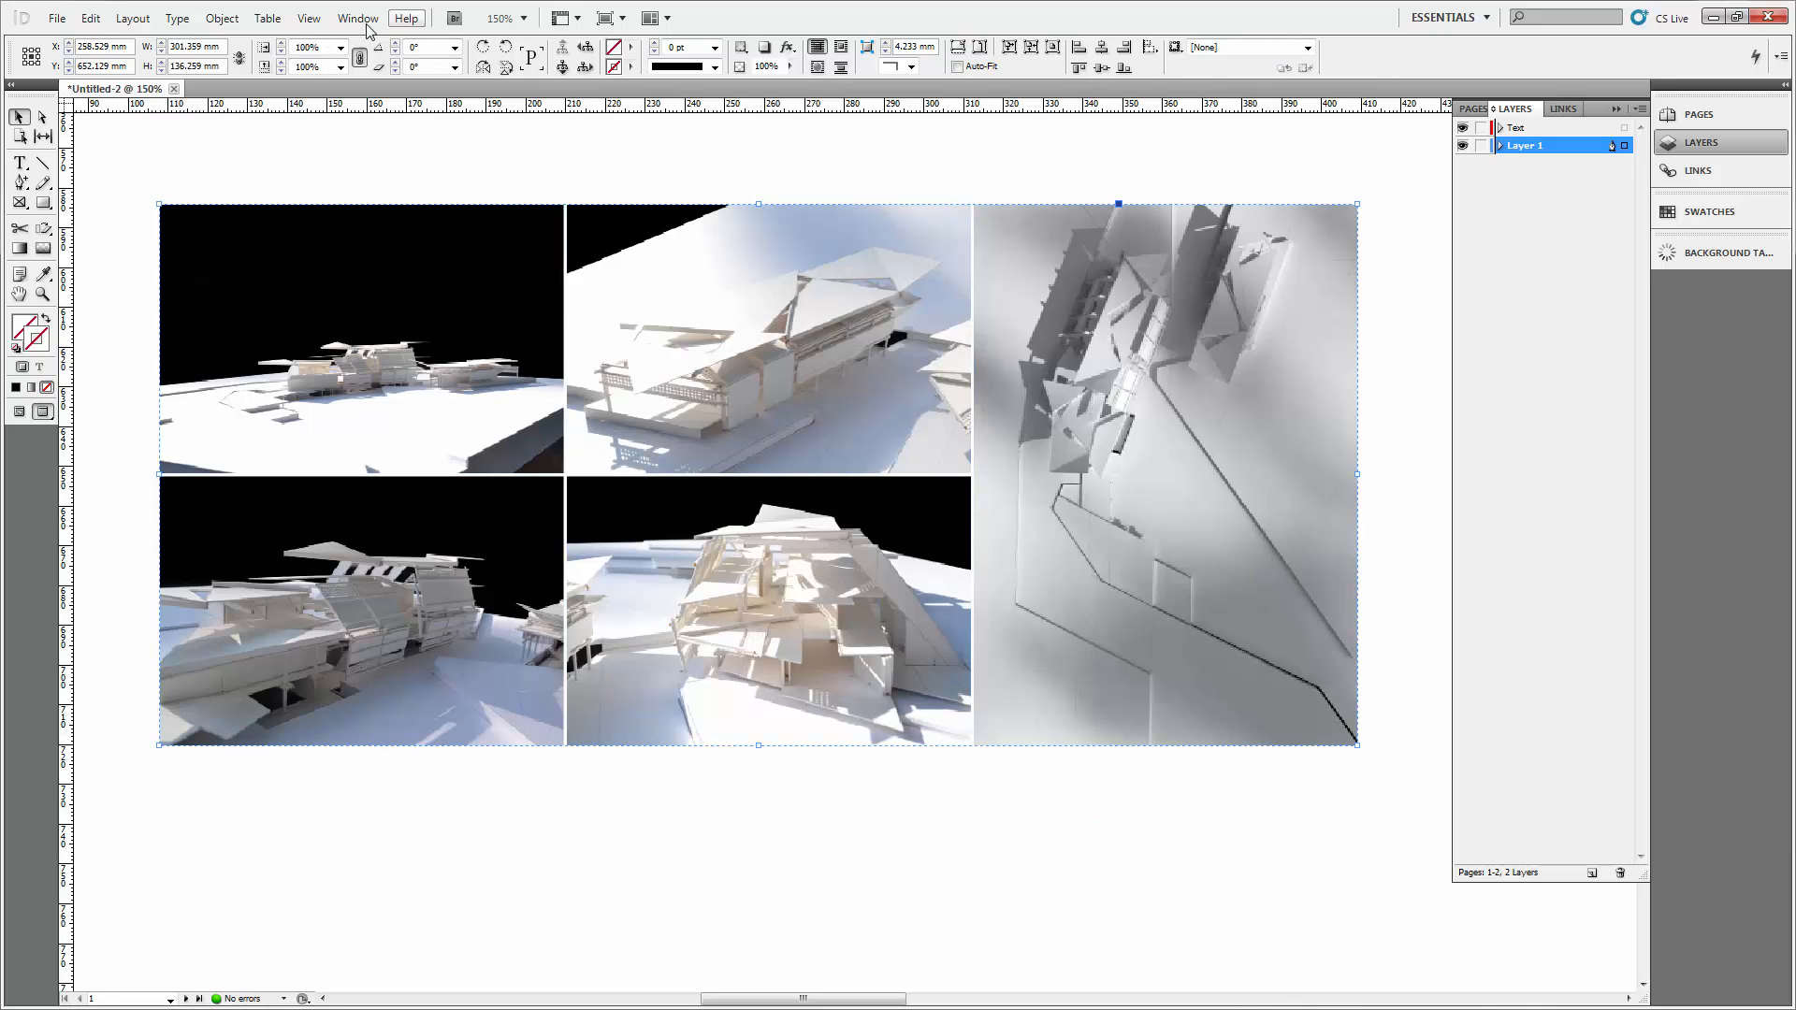
Return the spread to Normal screen mode and deselect the image group.
click(309, 18)
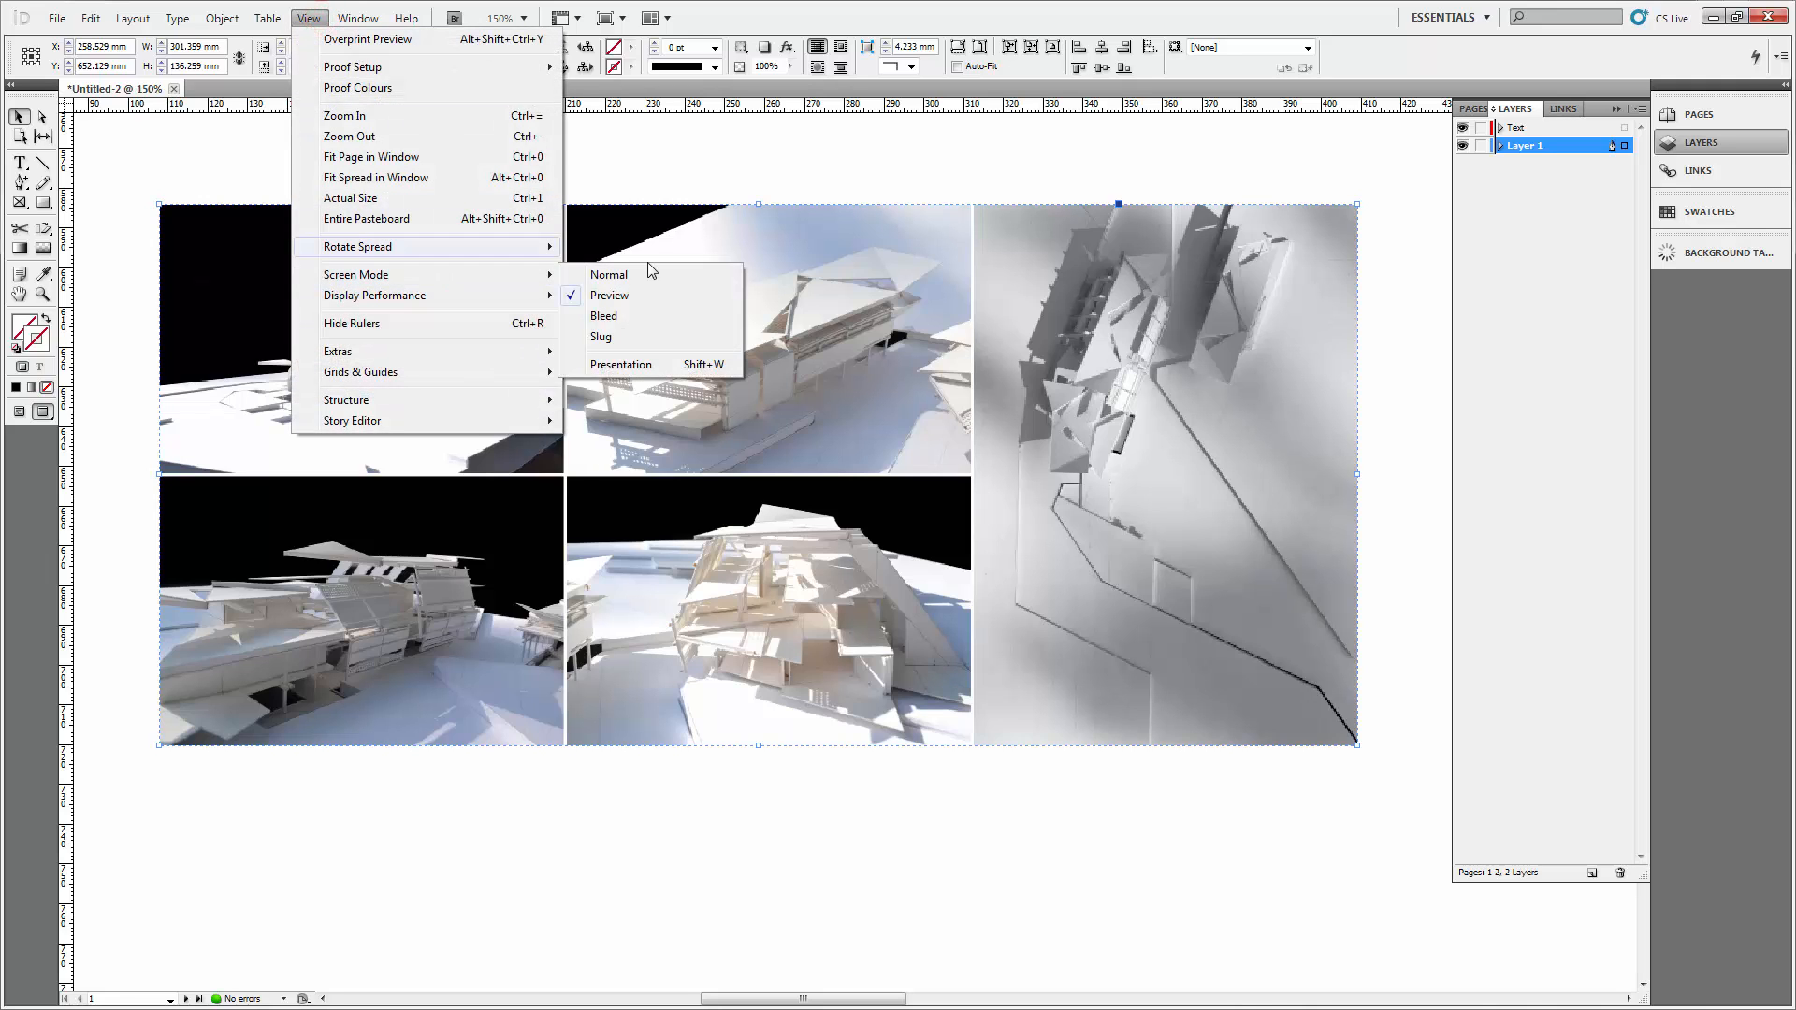
click(641, 273)
click(726, 157)
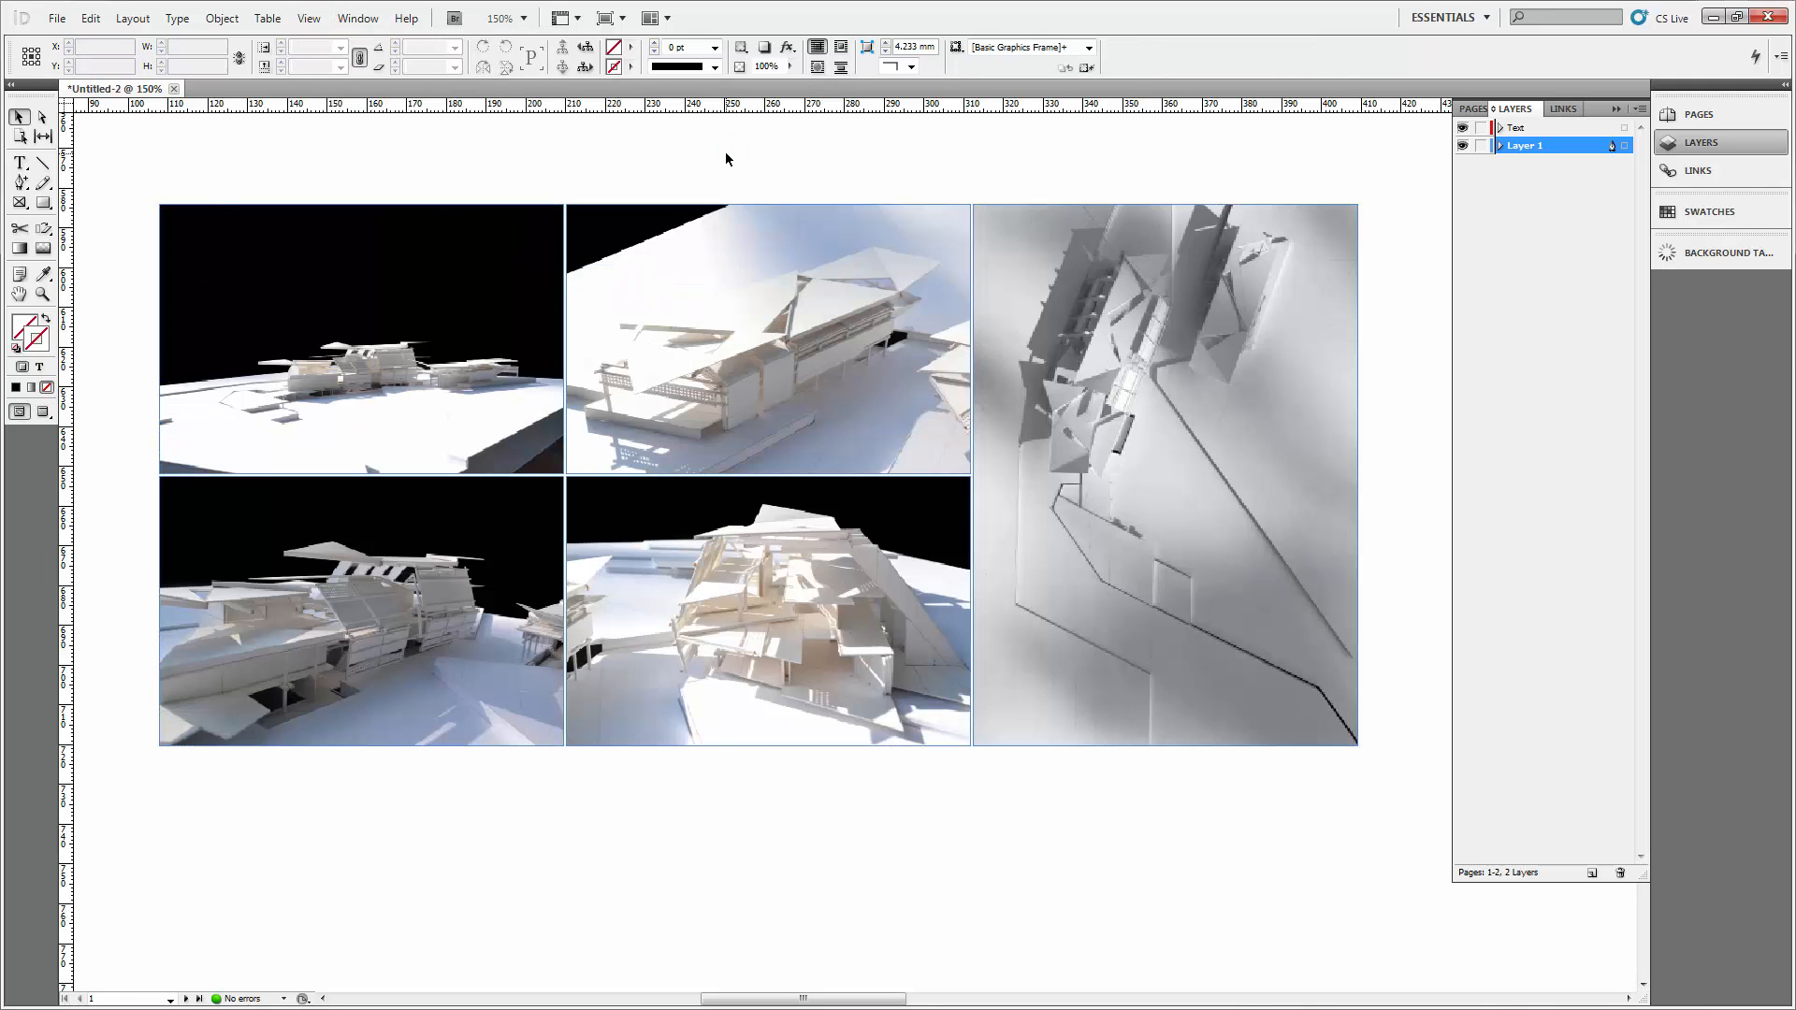
Move the grouped model images up the left page and scale the group proportionally to about 346.6 x 156.7 mm.
key(ctrl+minus)
key(ctrl+minus)
key(ctrl+minus)
key(ctrl+minus)
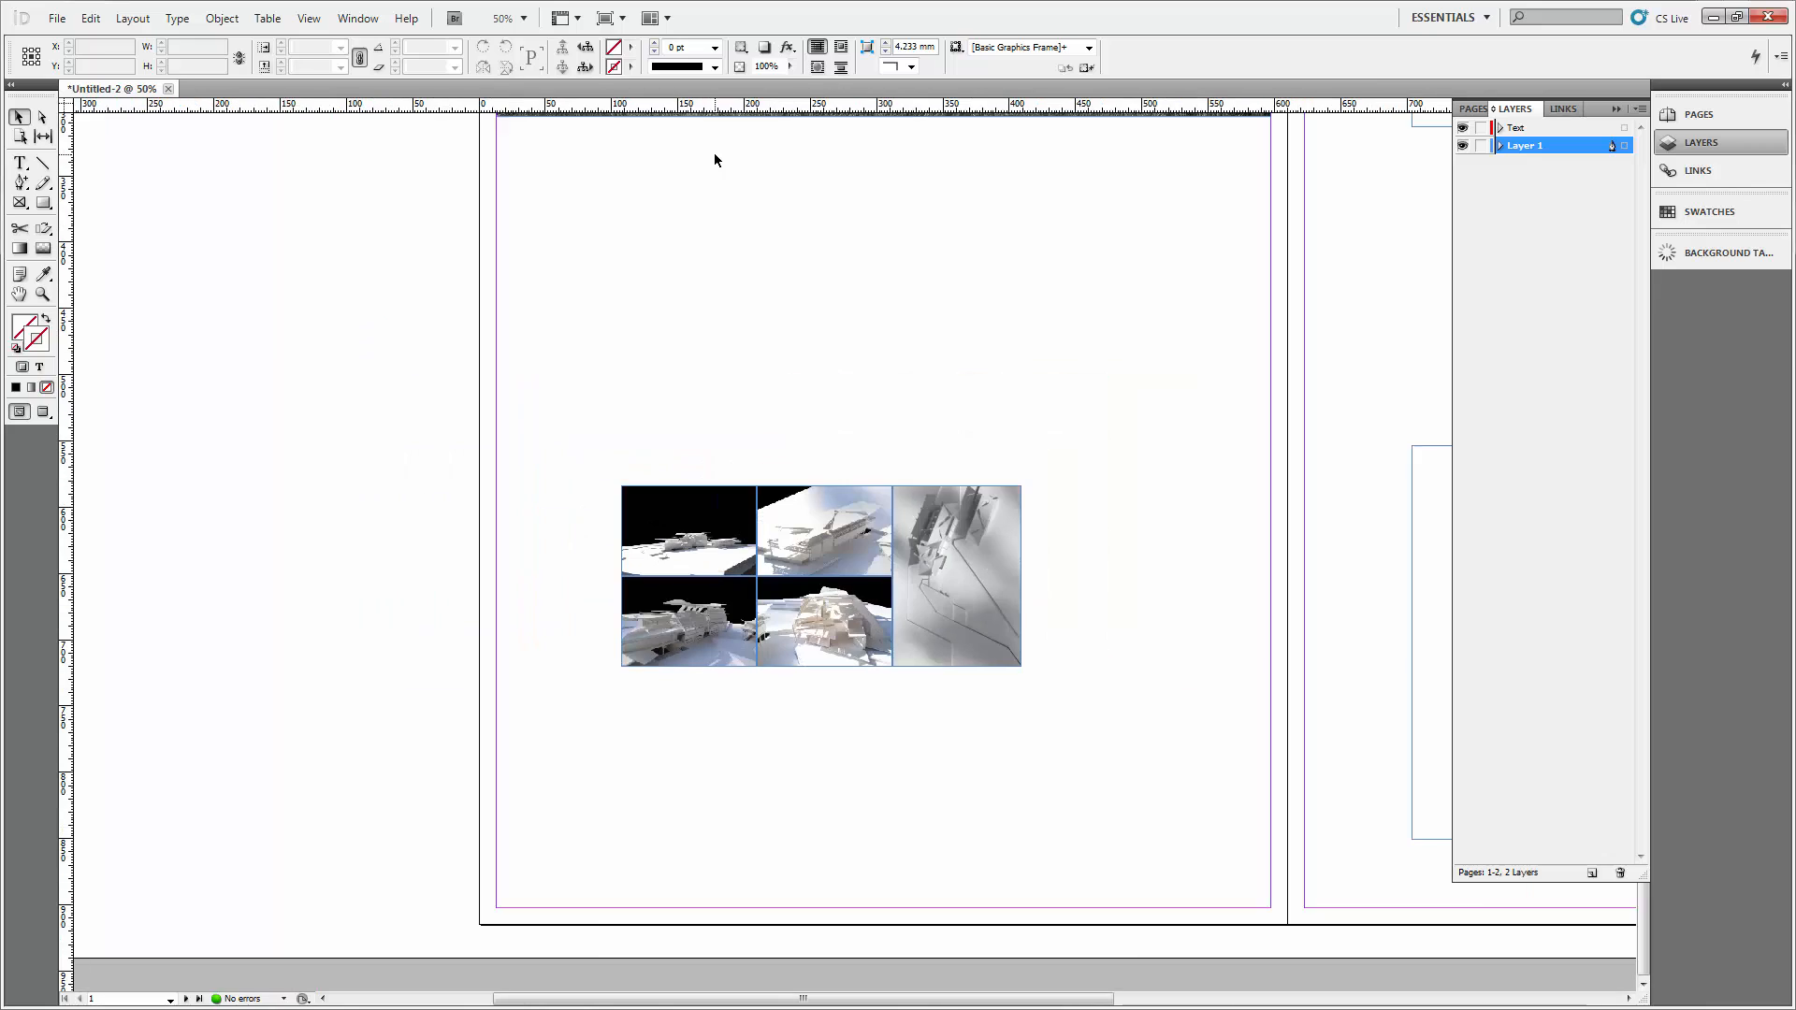
drag(949, 321, 806, 335)
click(804, 540)
drag(806, 543, 811, 325)
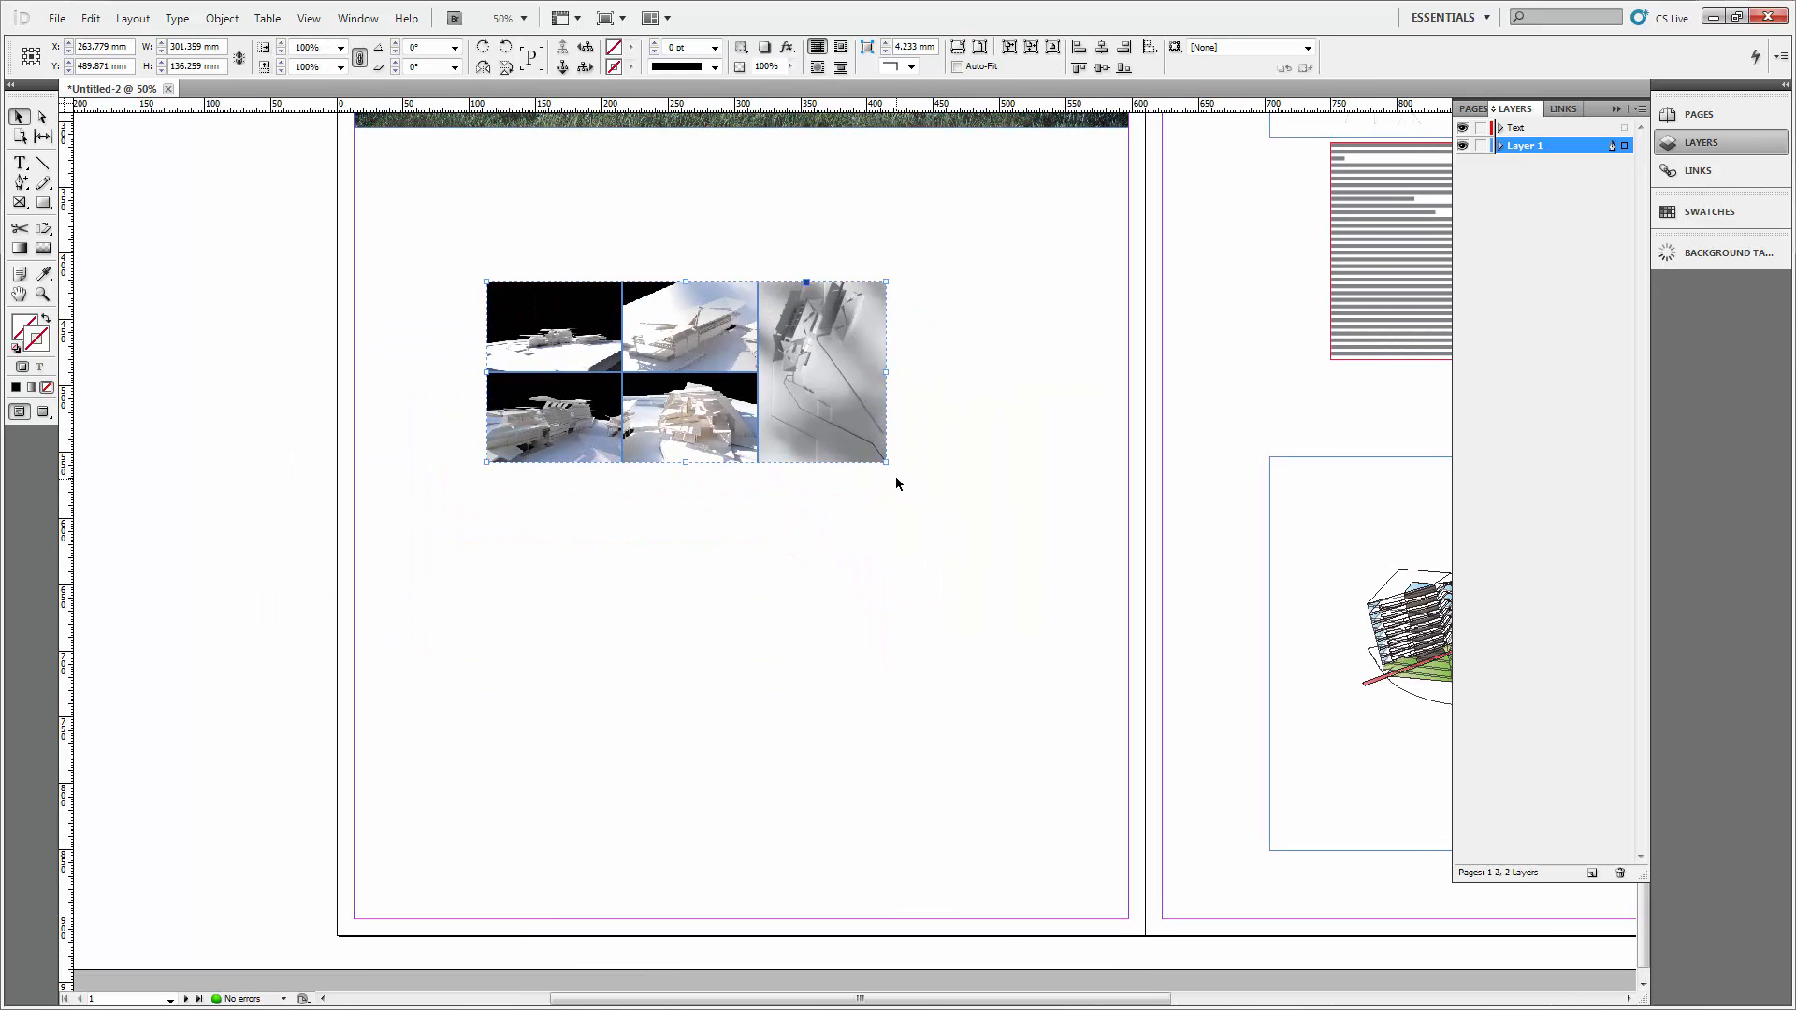
drag(886, 462, 838, 441)
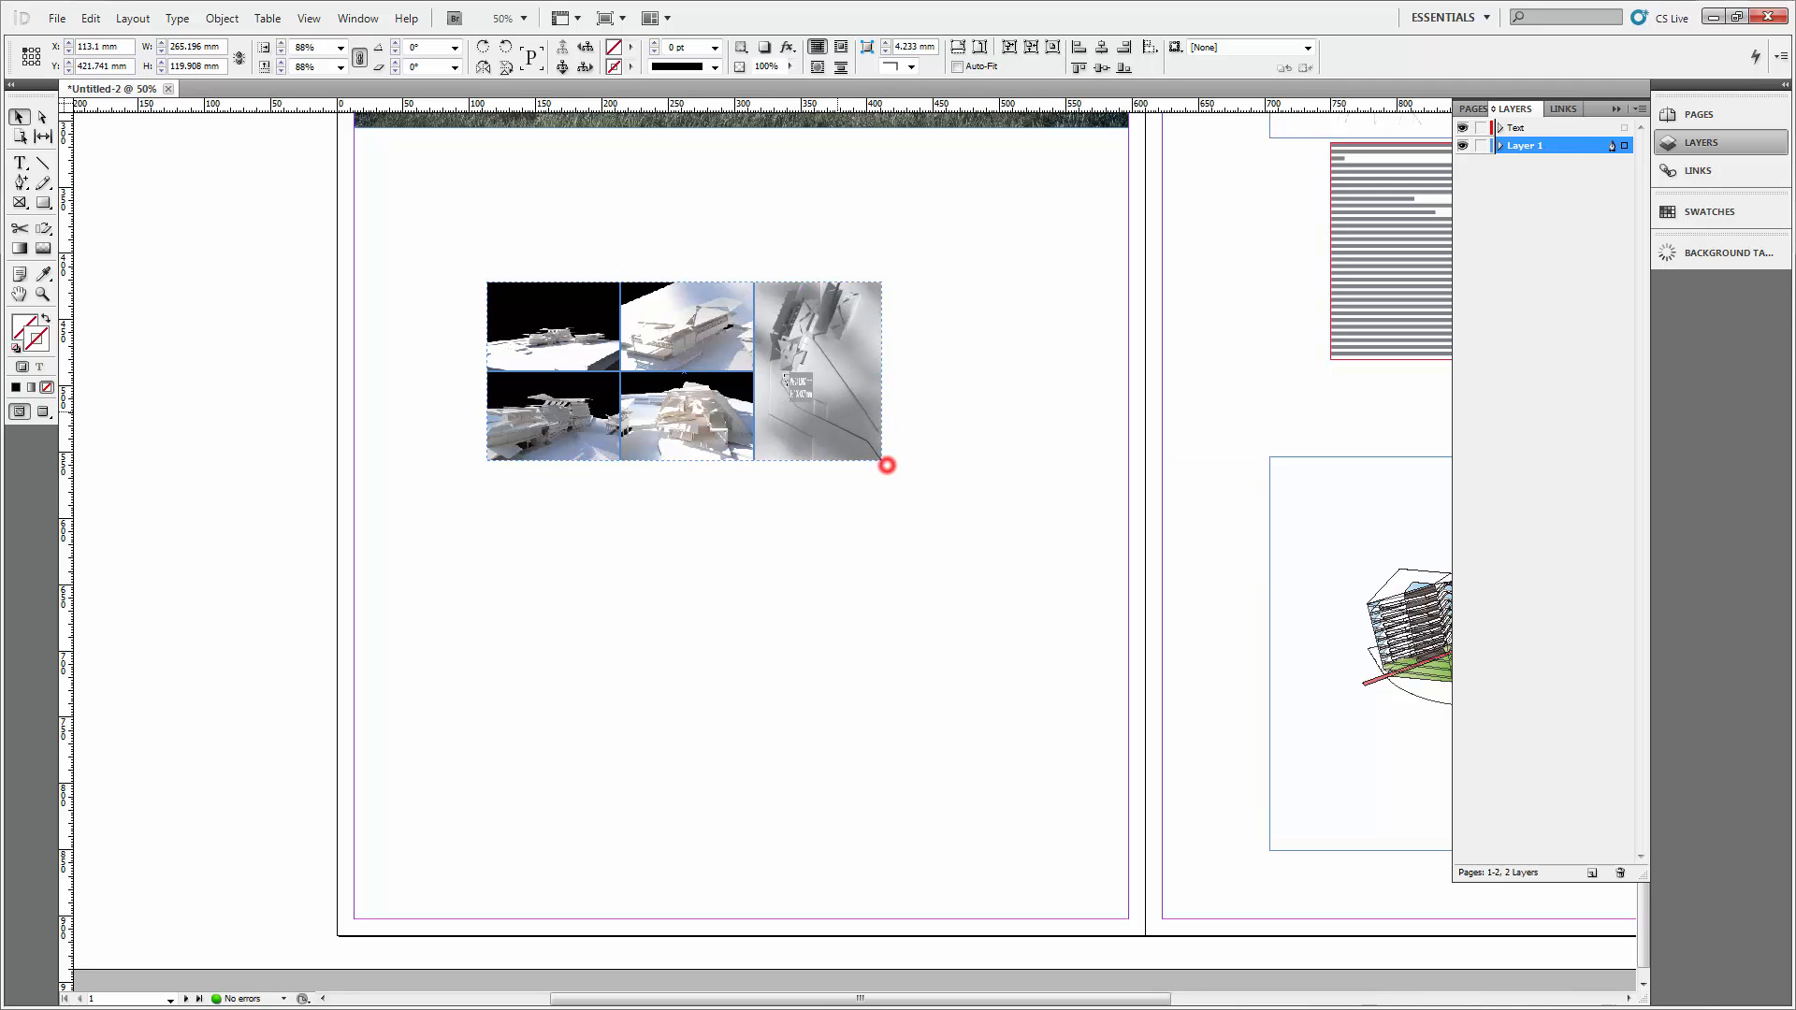
drag(785, 379, 946, 488)
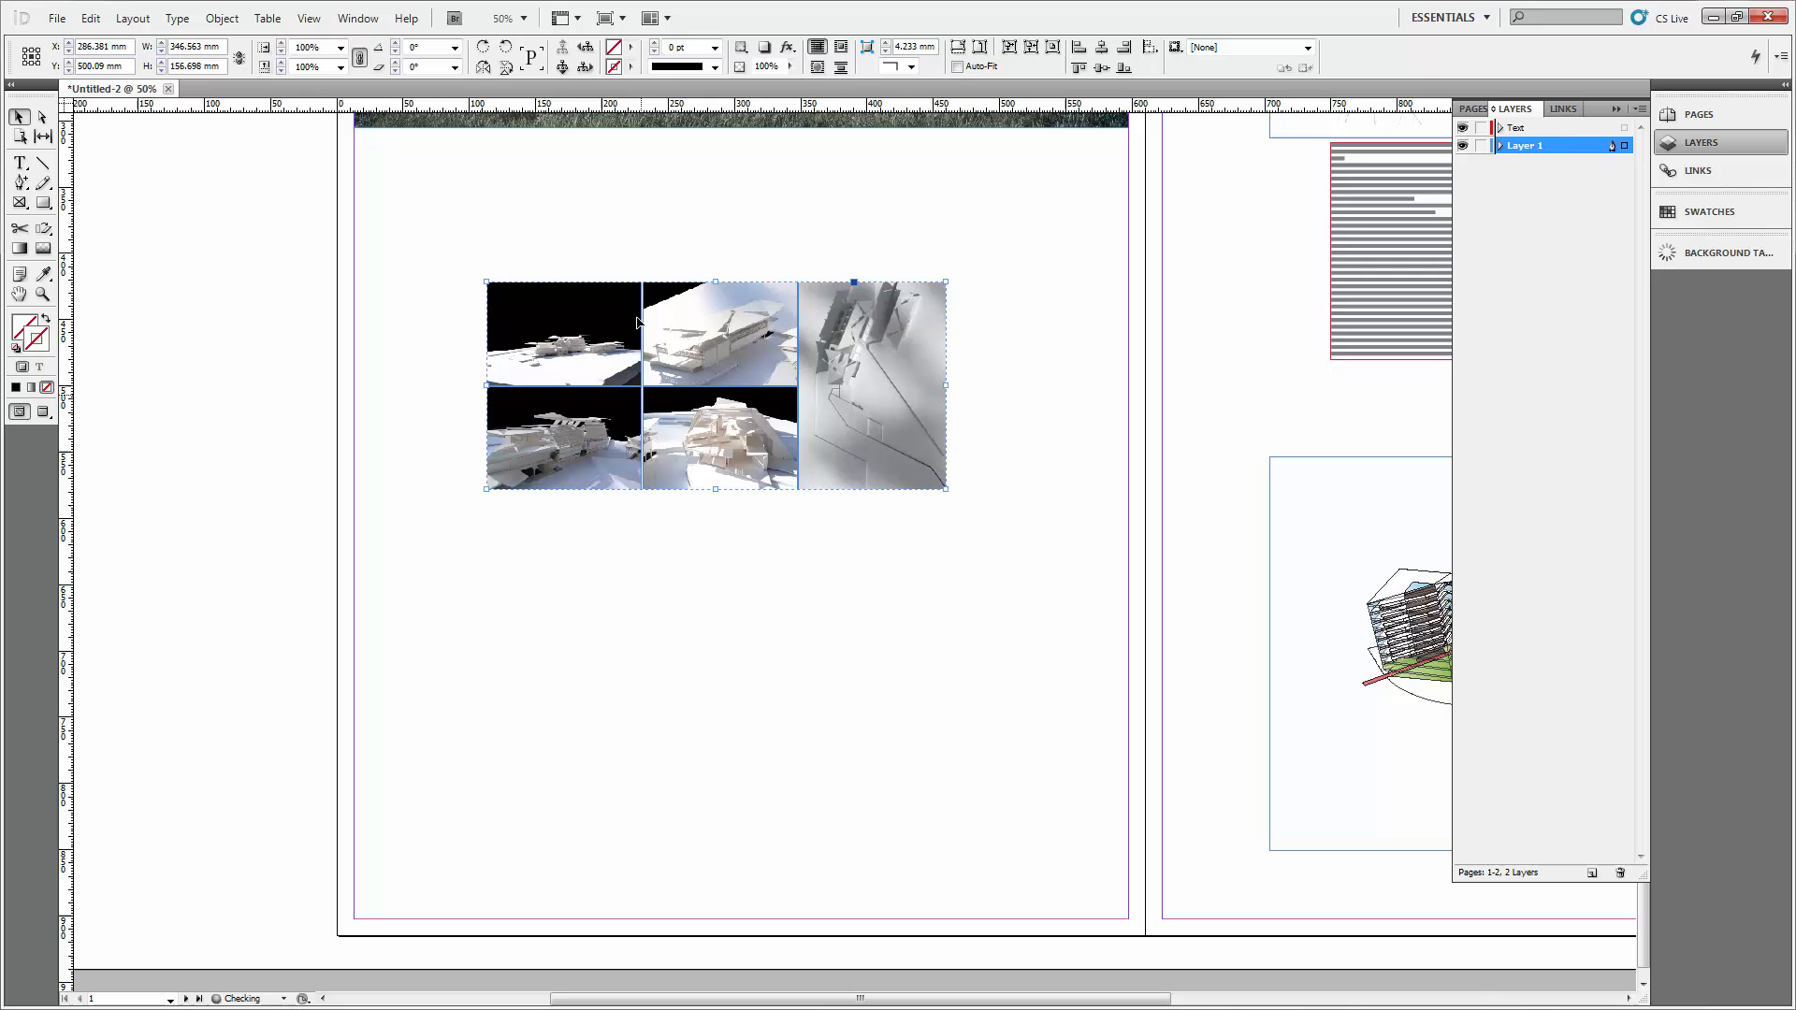
Move the grouped model images into the lower left corner of the left page, just inside the margins.
click(795, 620)
drag(833, 418, 714, 848)
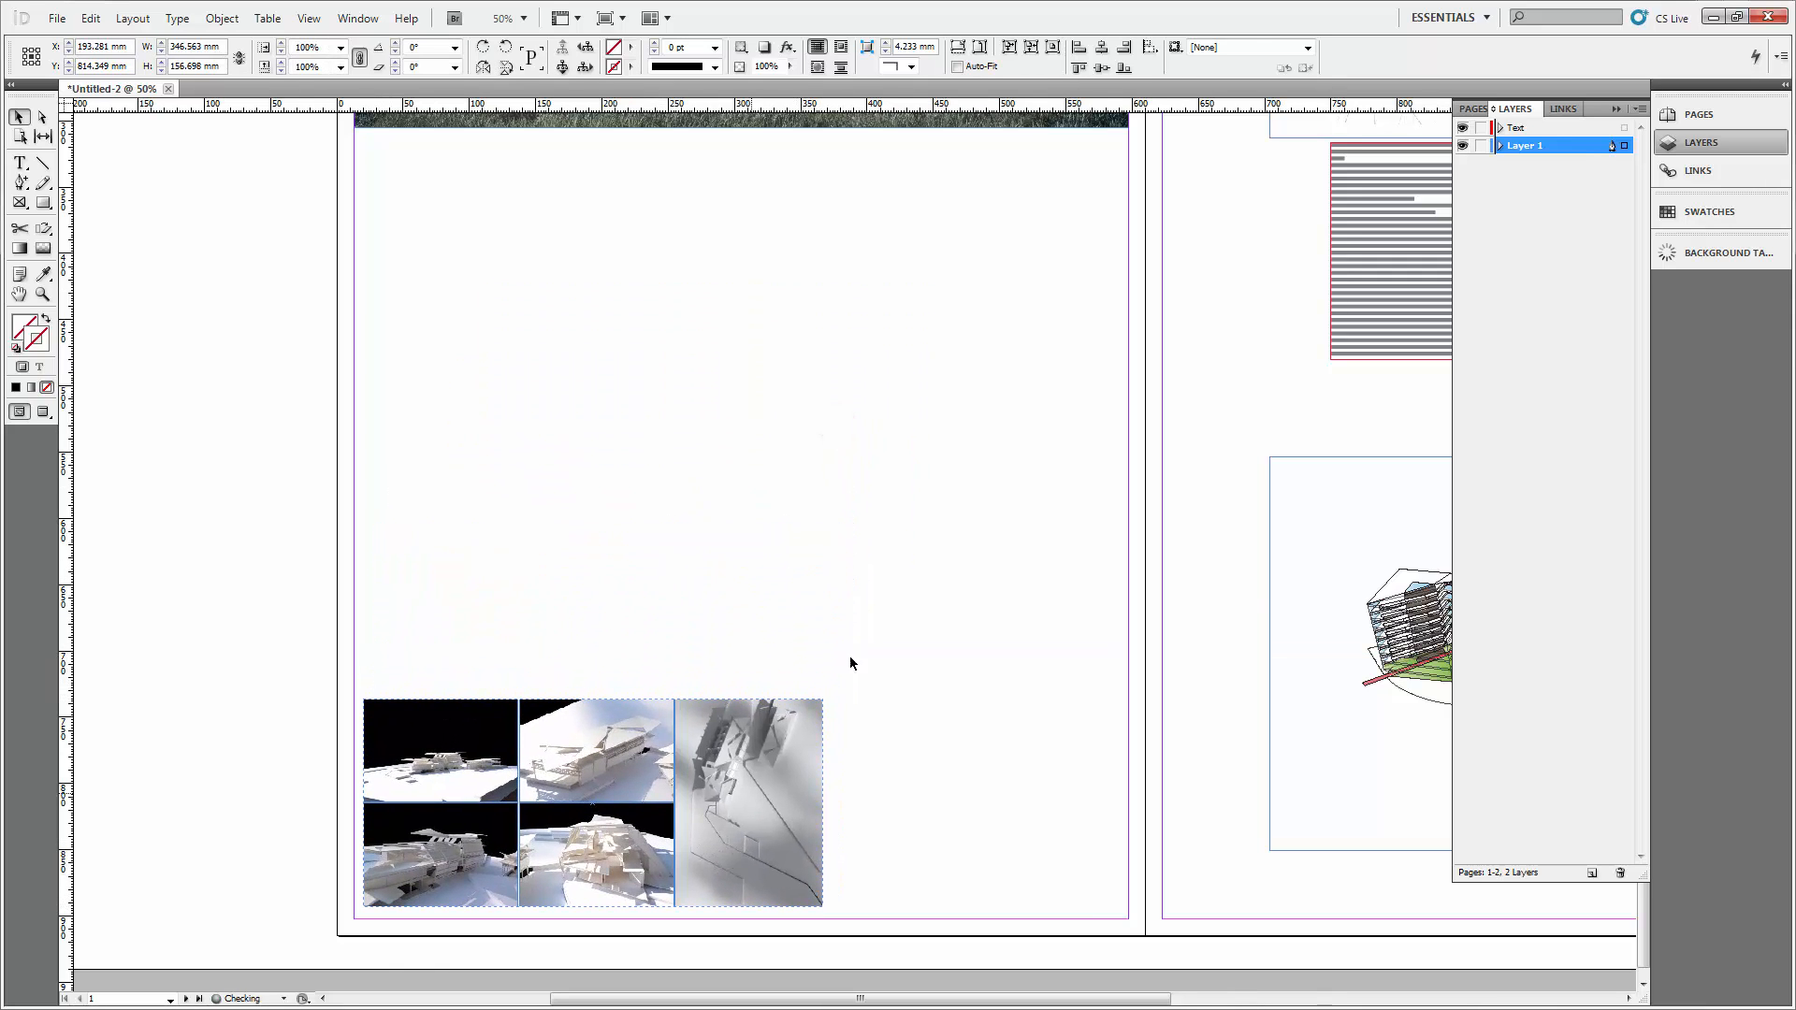
click(876, 587)
Move the building diagram from the right page onto the left page, directly below the large rendering.
drag(976, 539, 870, 542)
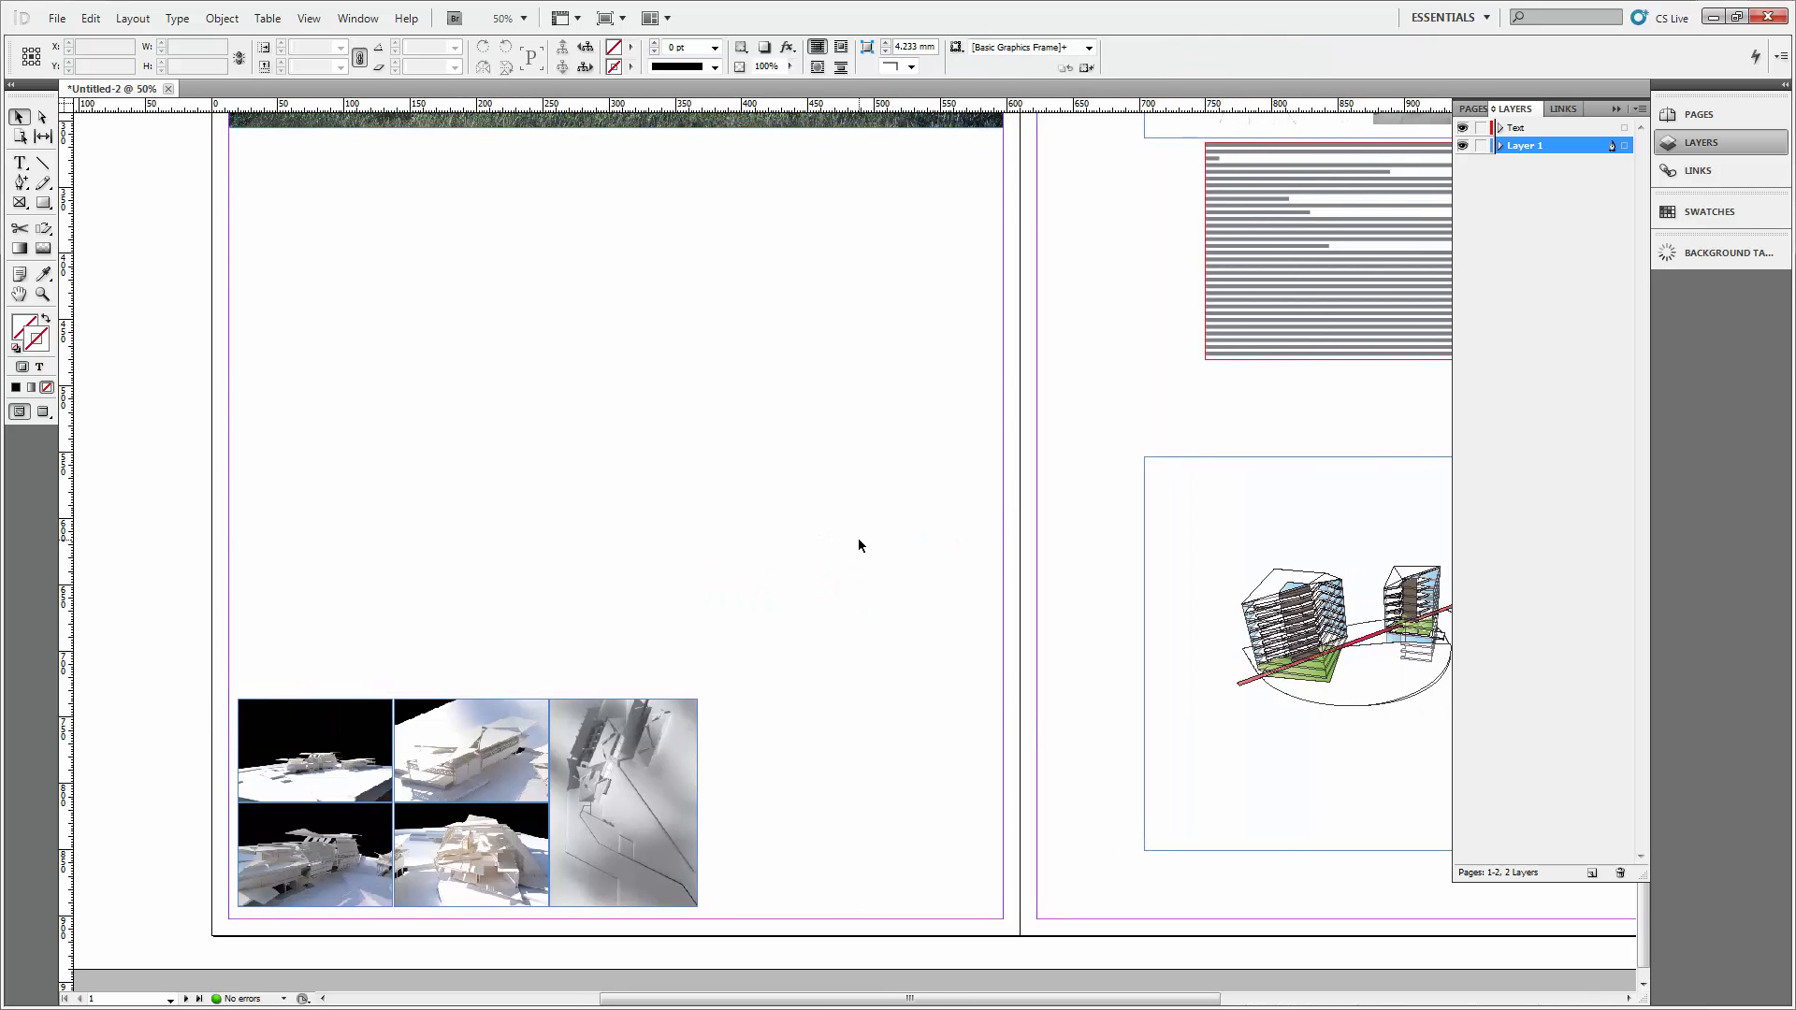
key(ctrl+minus)
drag(1015, 651, 570, 490)
drag(564, 498, 564, 499)
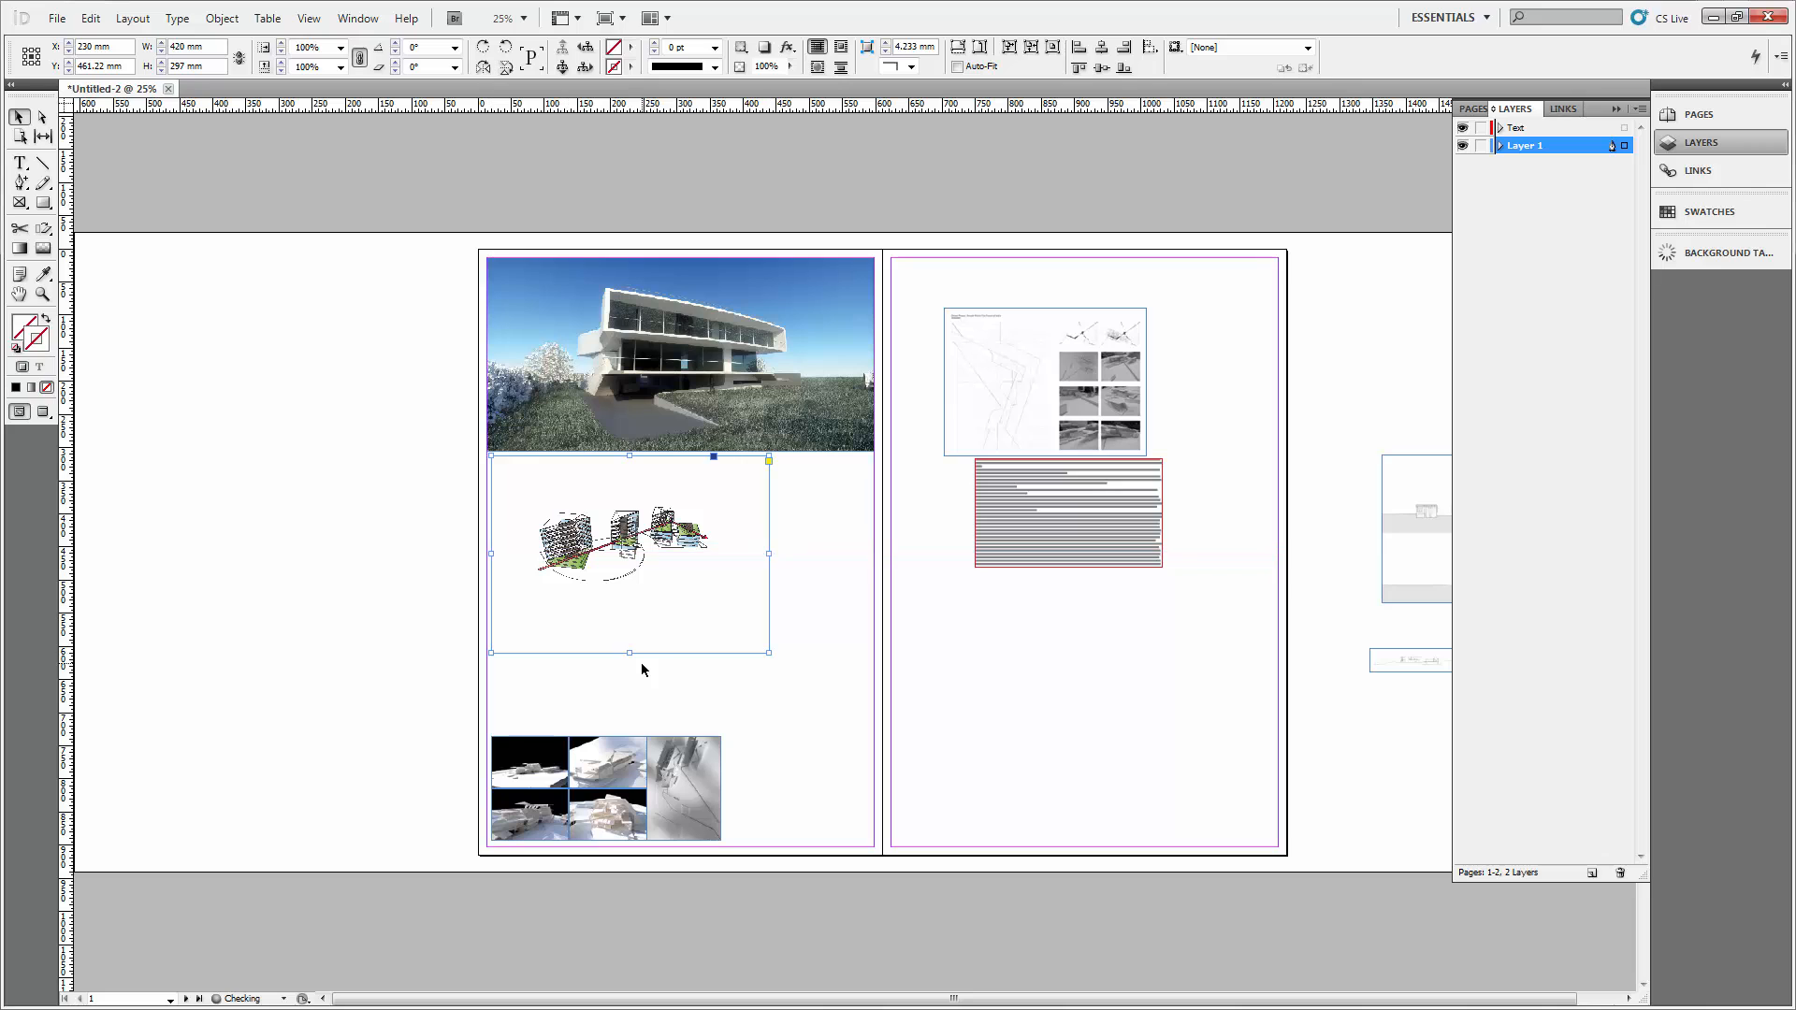
Crop the building diagram's frame on all four sides to about 266.5 x 124 mm and move it up beside the left margin.
key(ctrl+equal)
key(ctrl+equal)
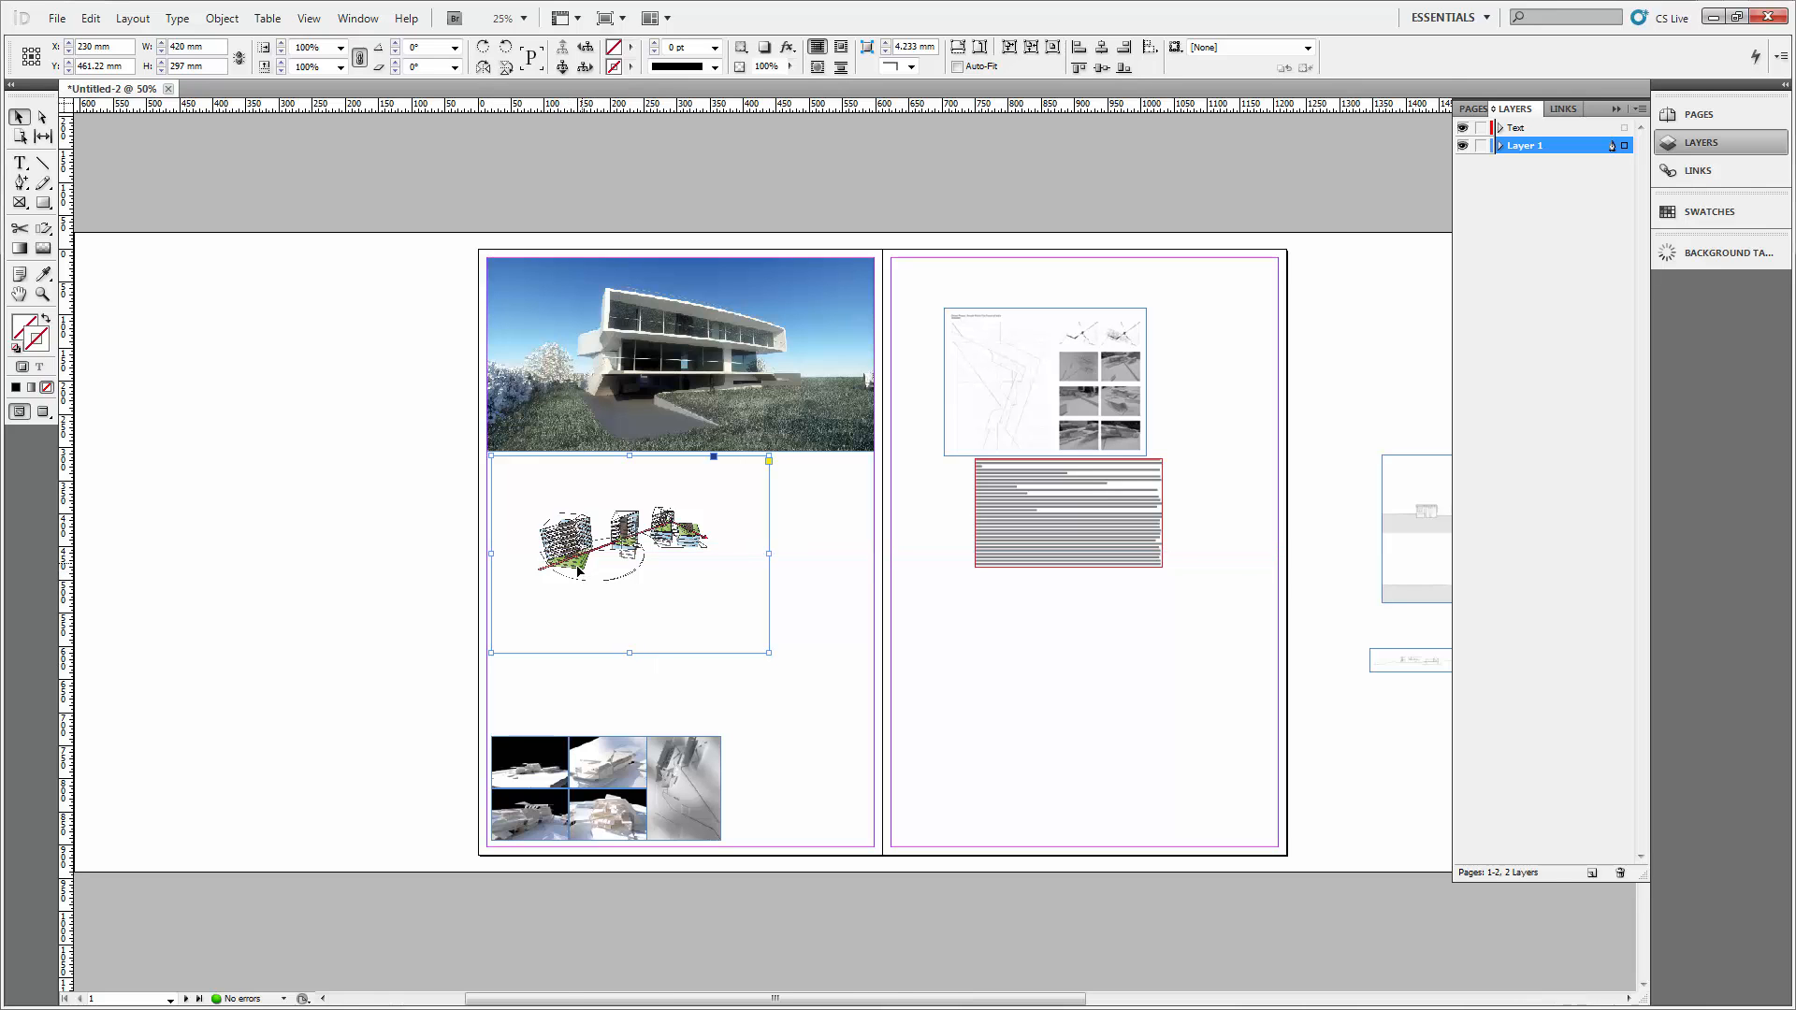
drag(852, 255, 852, 395)
drag(854, 846, 854, 643)
drag(1273, 520, 1095, 521)
drag(435, 531, 565, 520)
drag(726, 483, 594, 381)
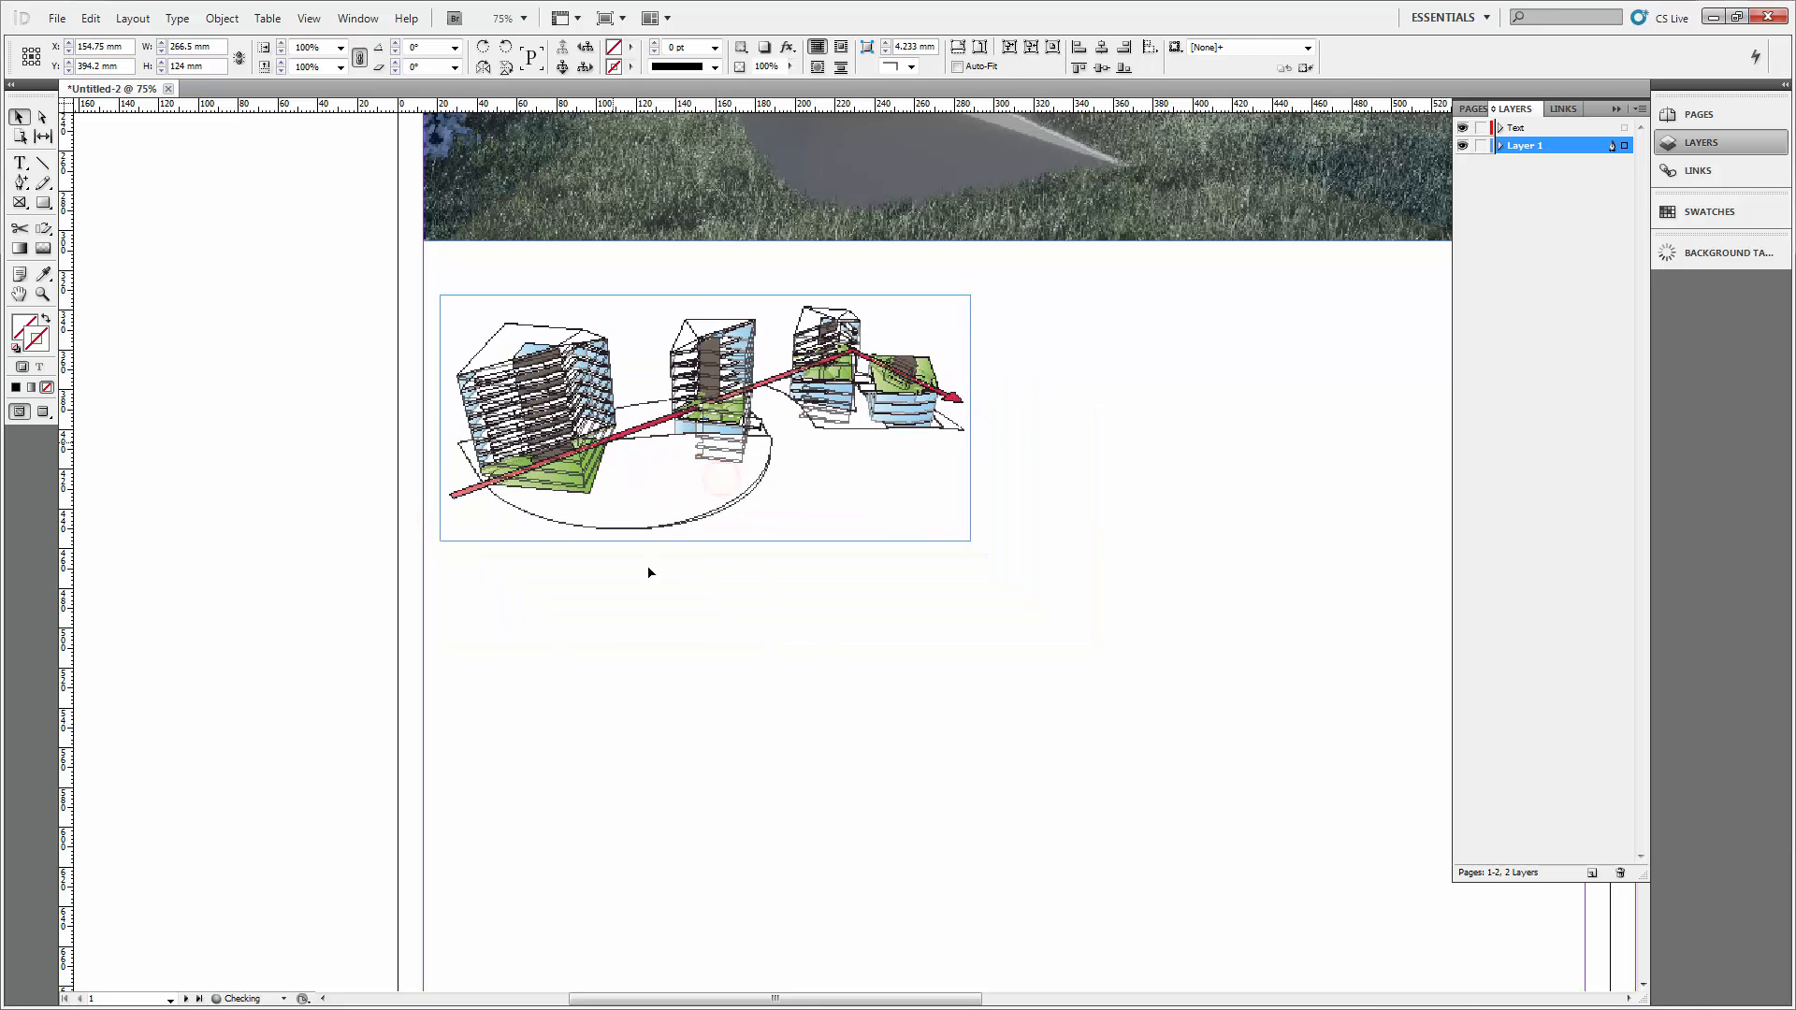
click(731, 636)
Move the placeholder text frame from the right page onto the left page, below the building diagram.
key(ctrl+minus)
scroll(724, 645, down, 1)
scroll(818, 558, right, 4)
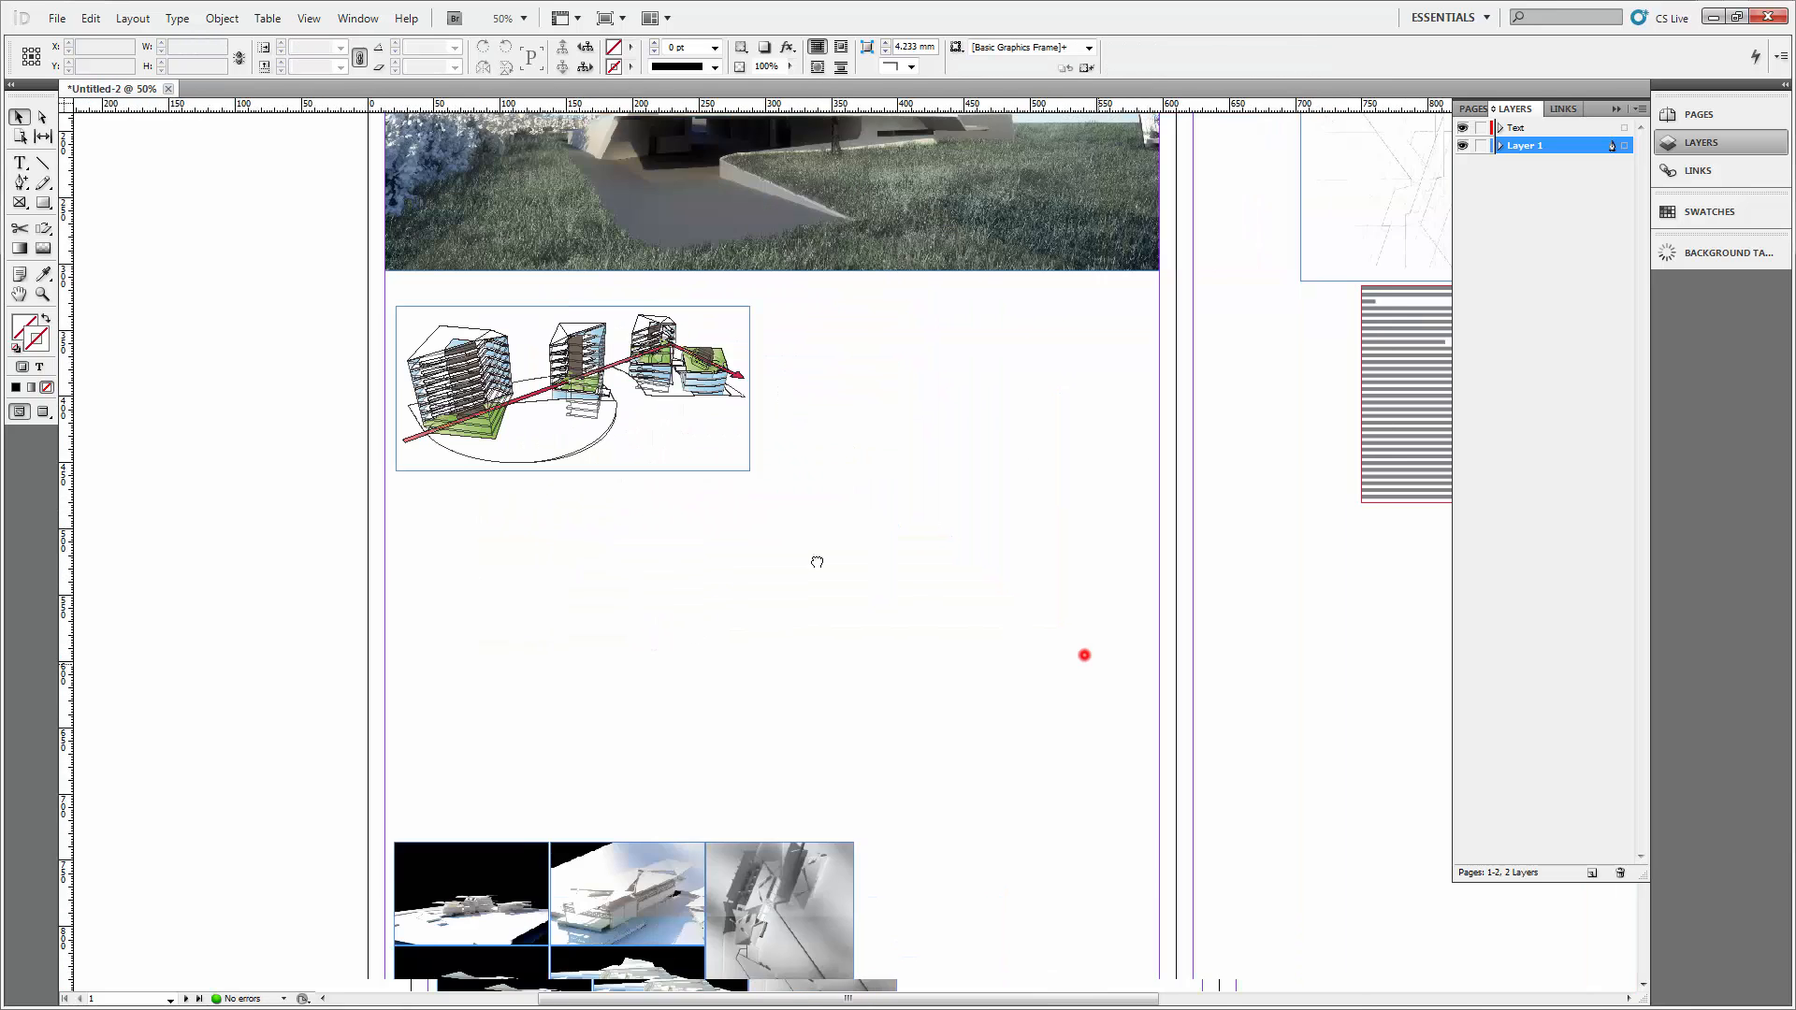
key(ctrl+minus)
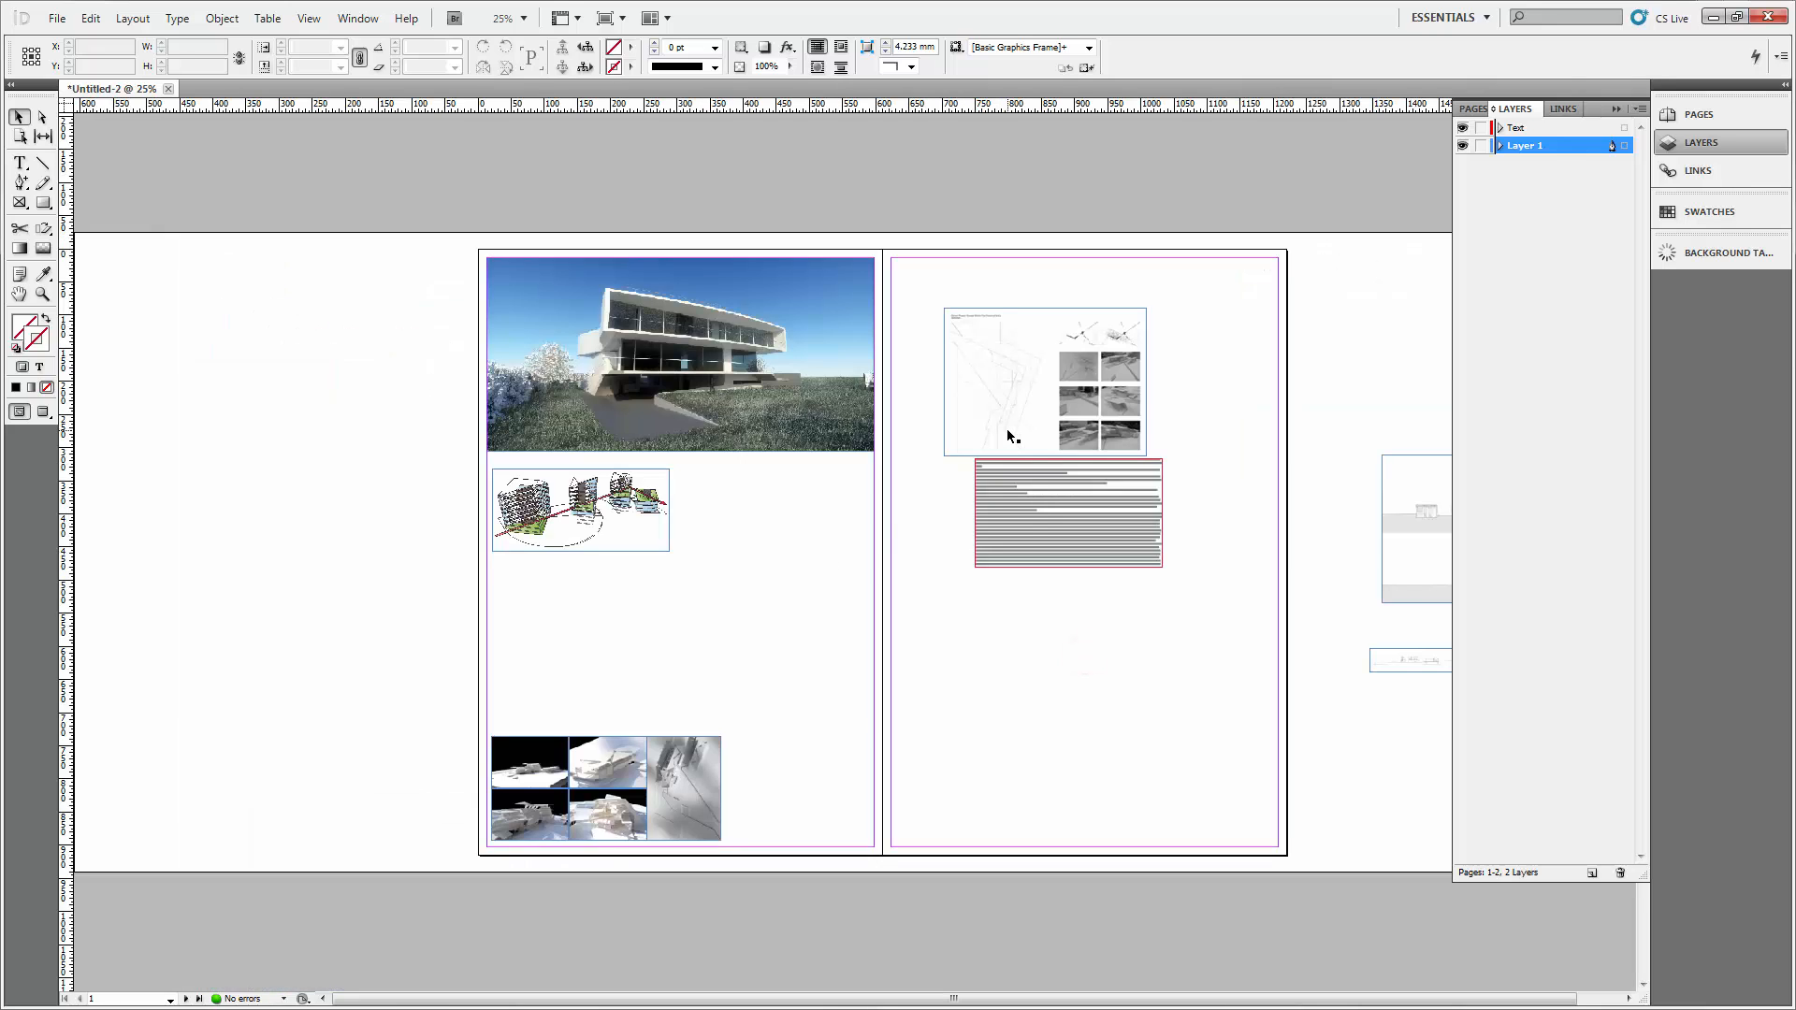
drag(996, 498, 515, 610)
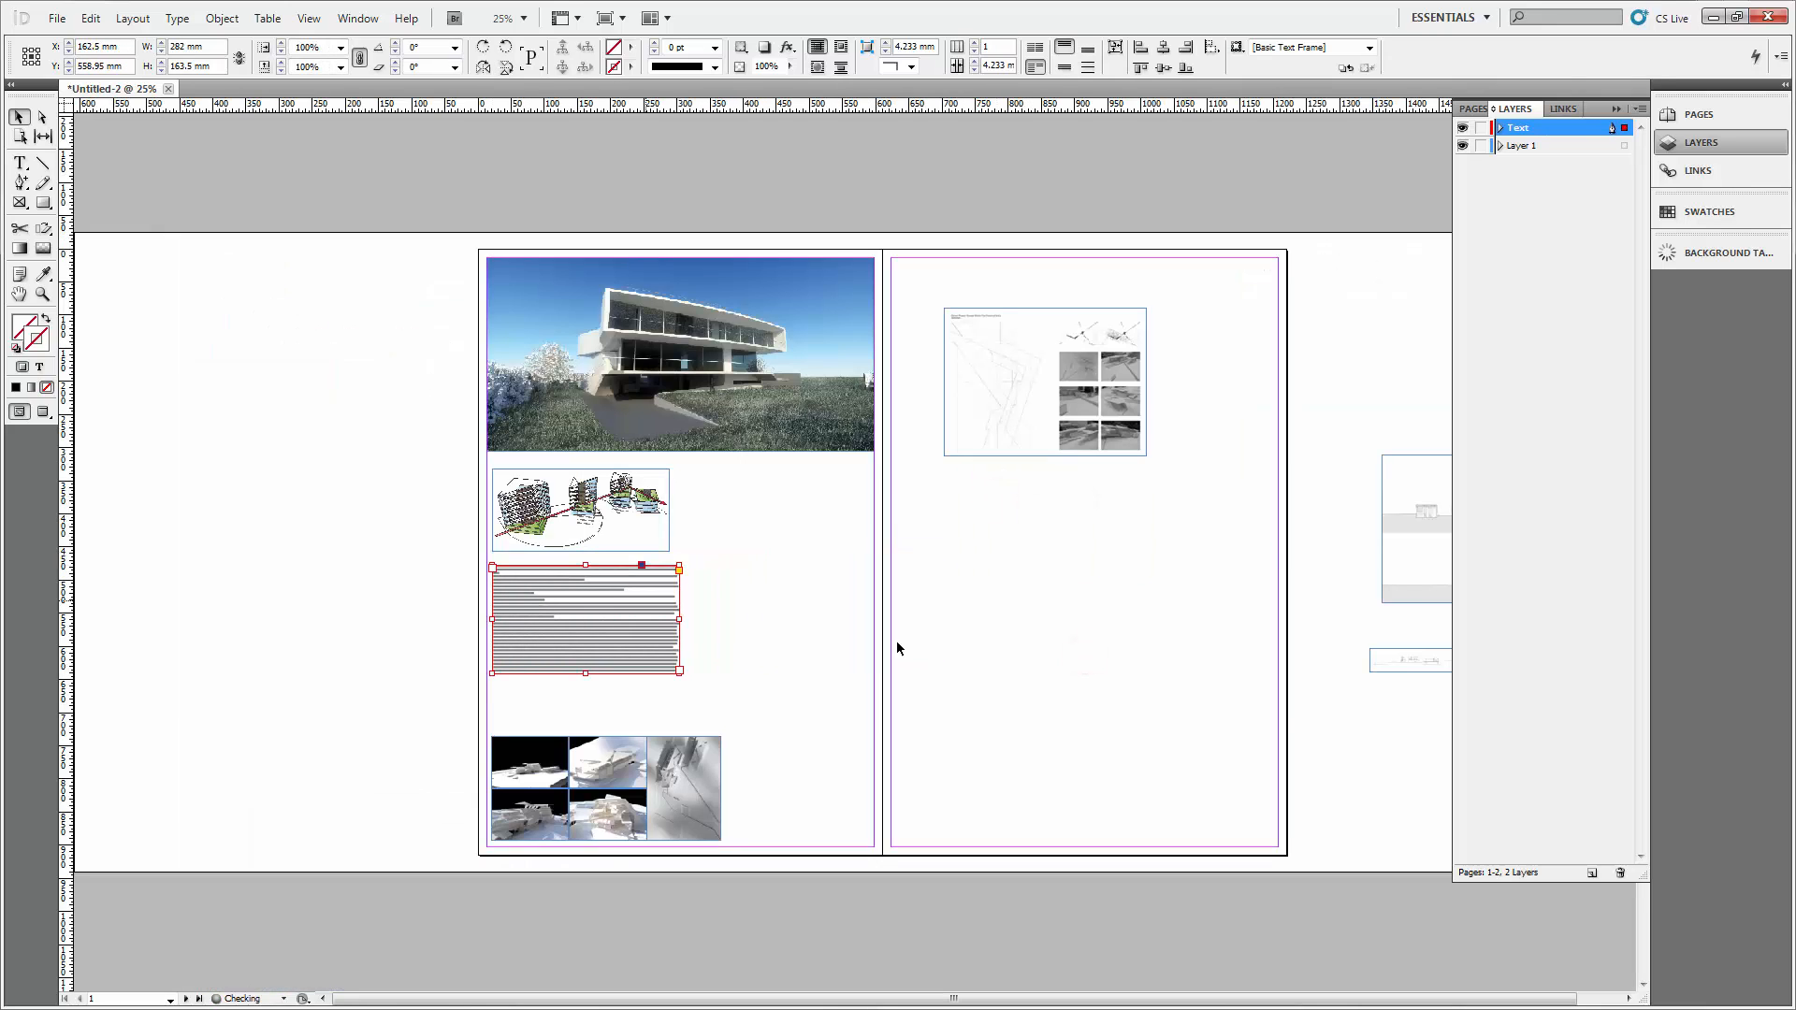
click(962, 657)
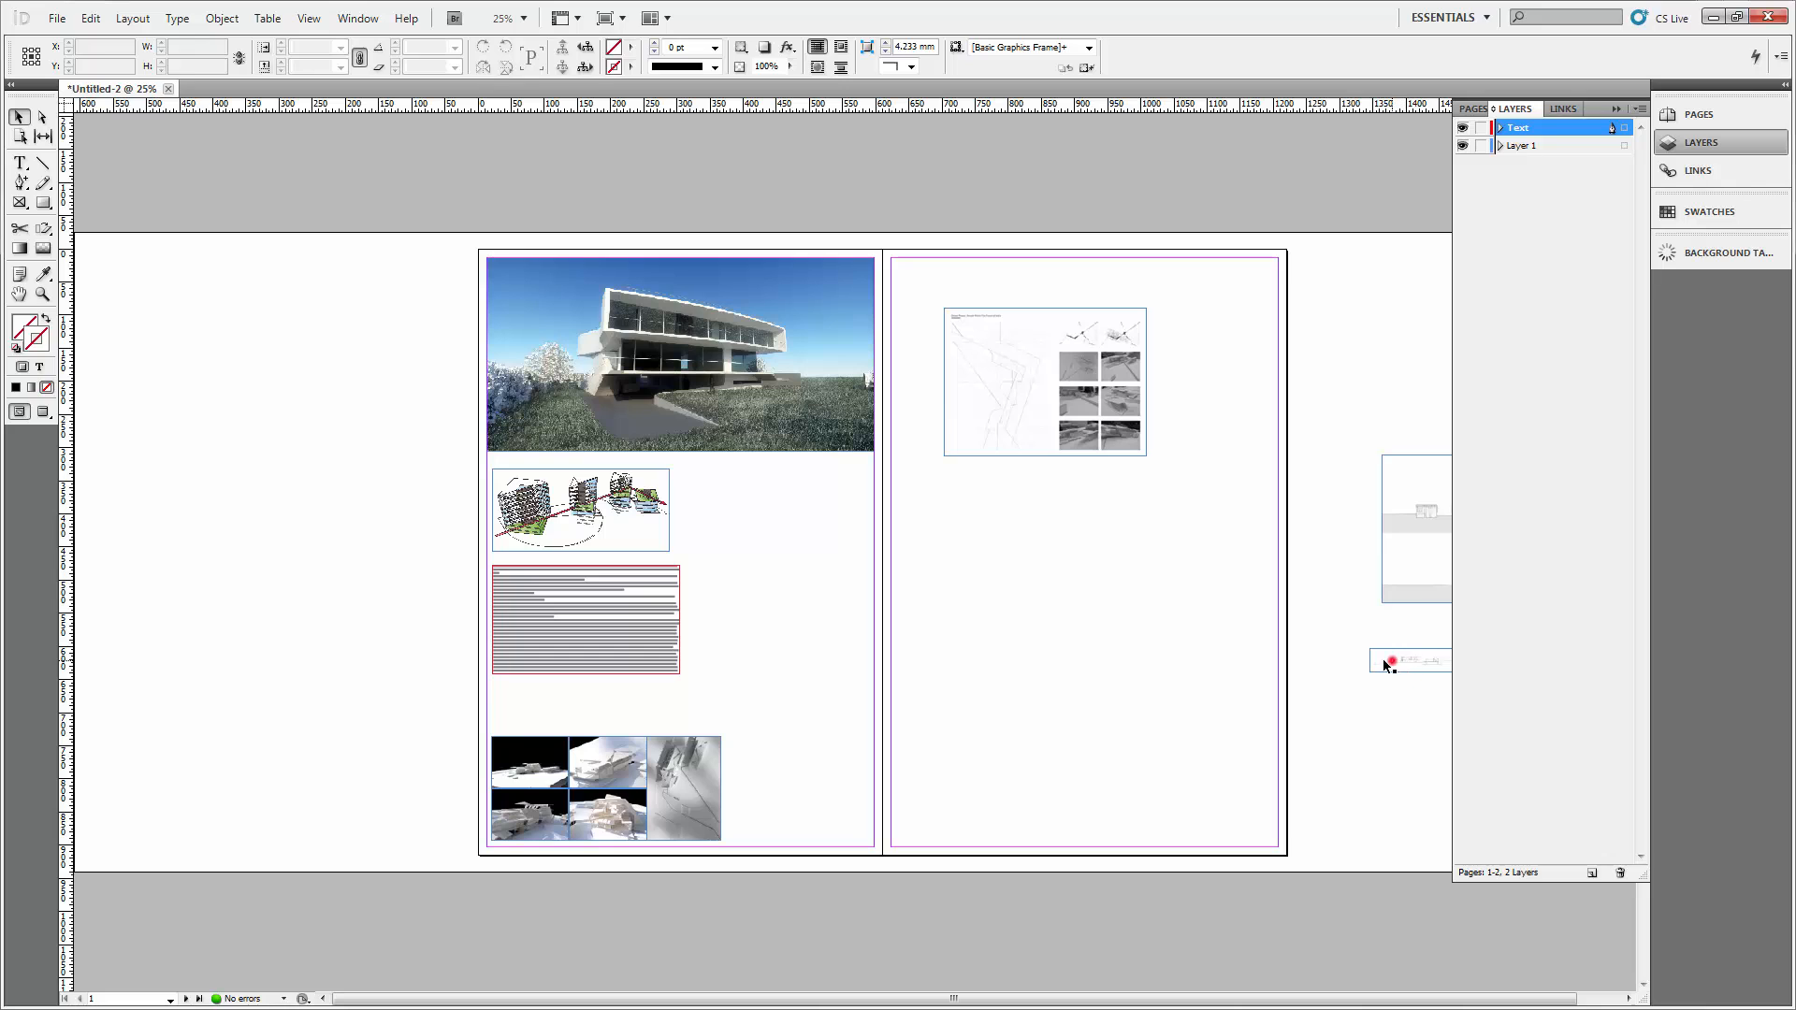
Bring the small elevation and large section drawings from the pasteboard onto the left and right pages, and shift the site analysis sheet down-left.
drag(1406, 660, 722, 646)
drag(1269, 593, 913, 634)
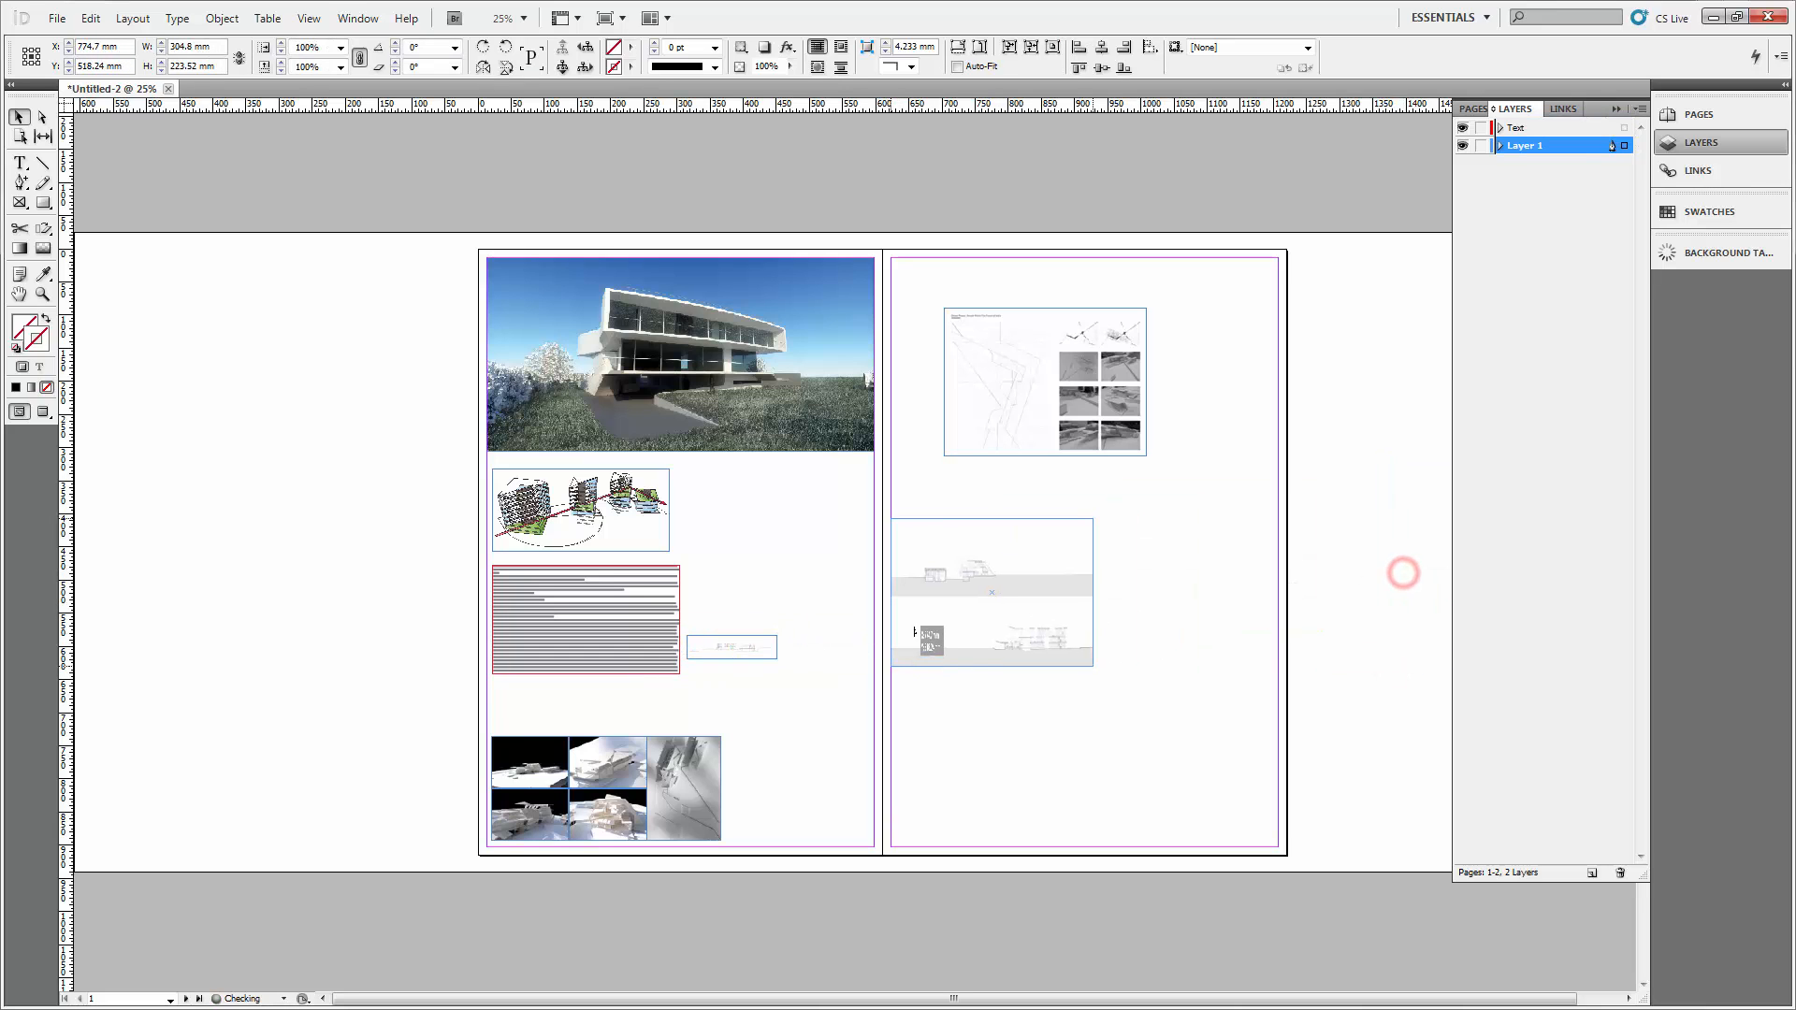
drag(999, 403, 962, 430)
click(784, 614)
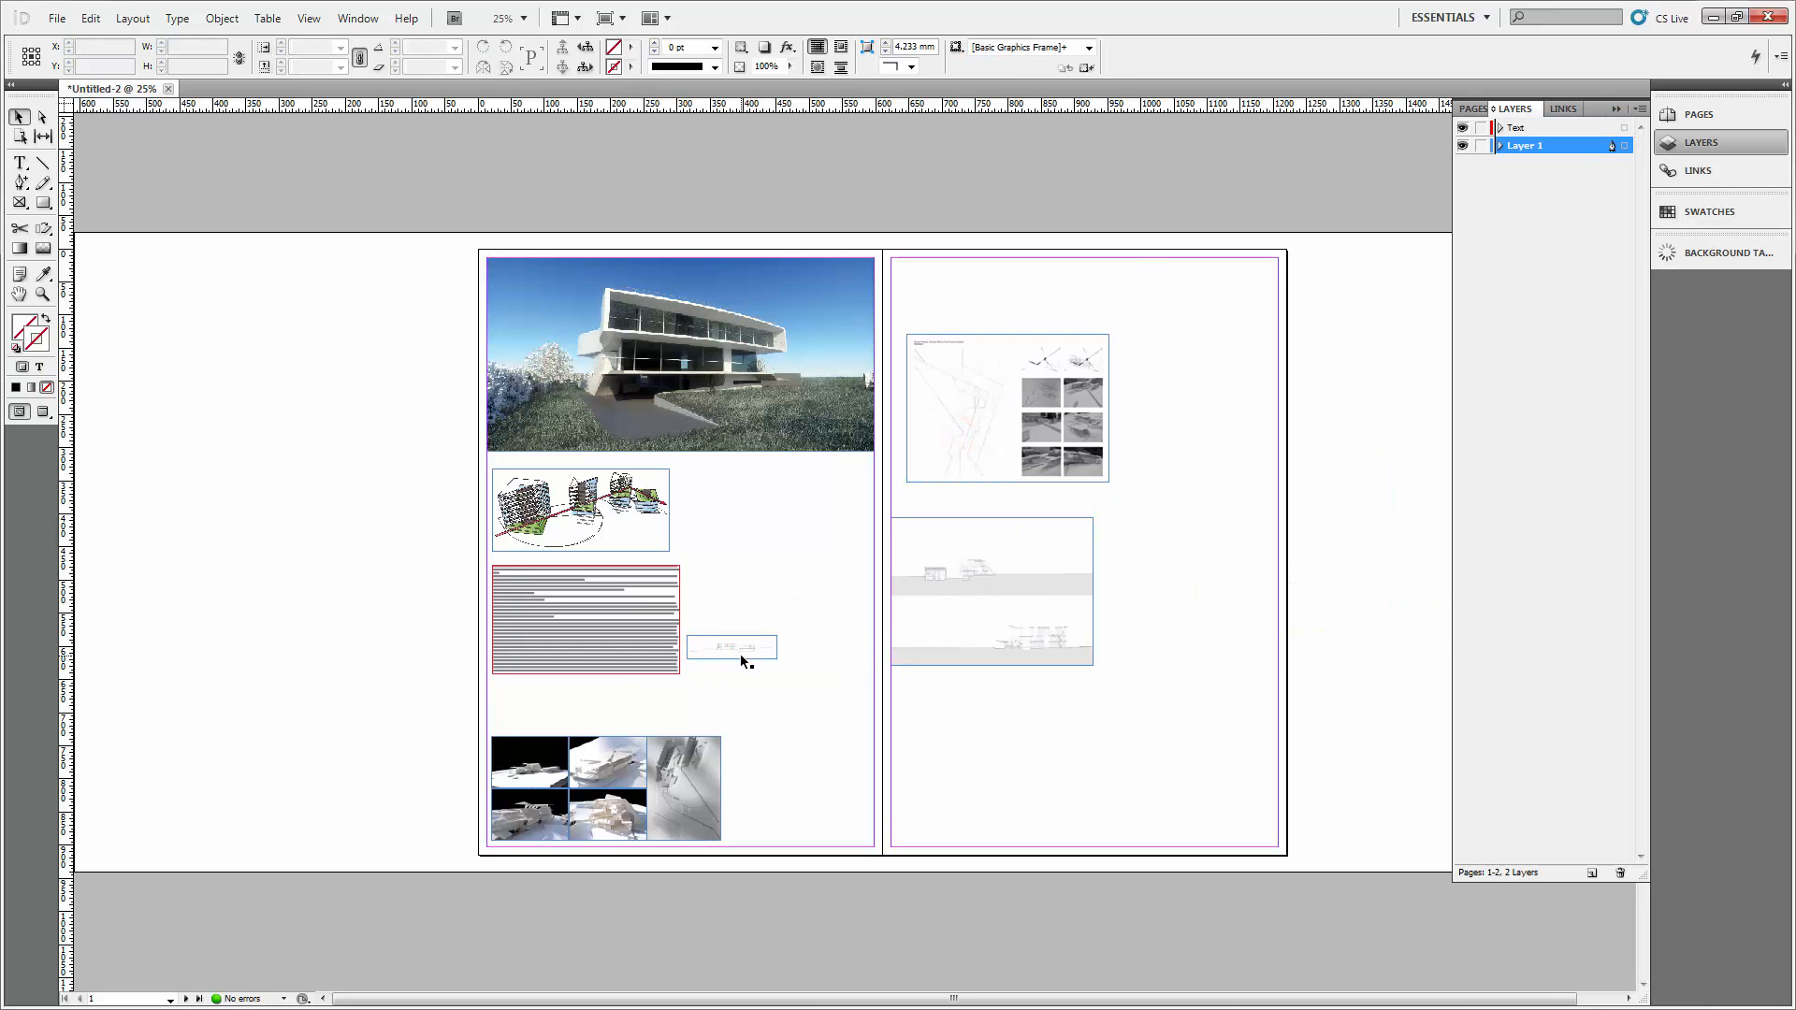
Move the grouped model images from the foot of the left page up to the right side below the rendering.
key(ctrl+equal)
key(ctrl+equal)
drag(754, 769, 846, 603)
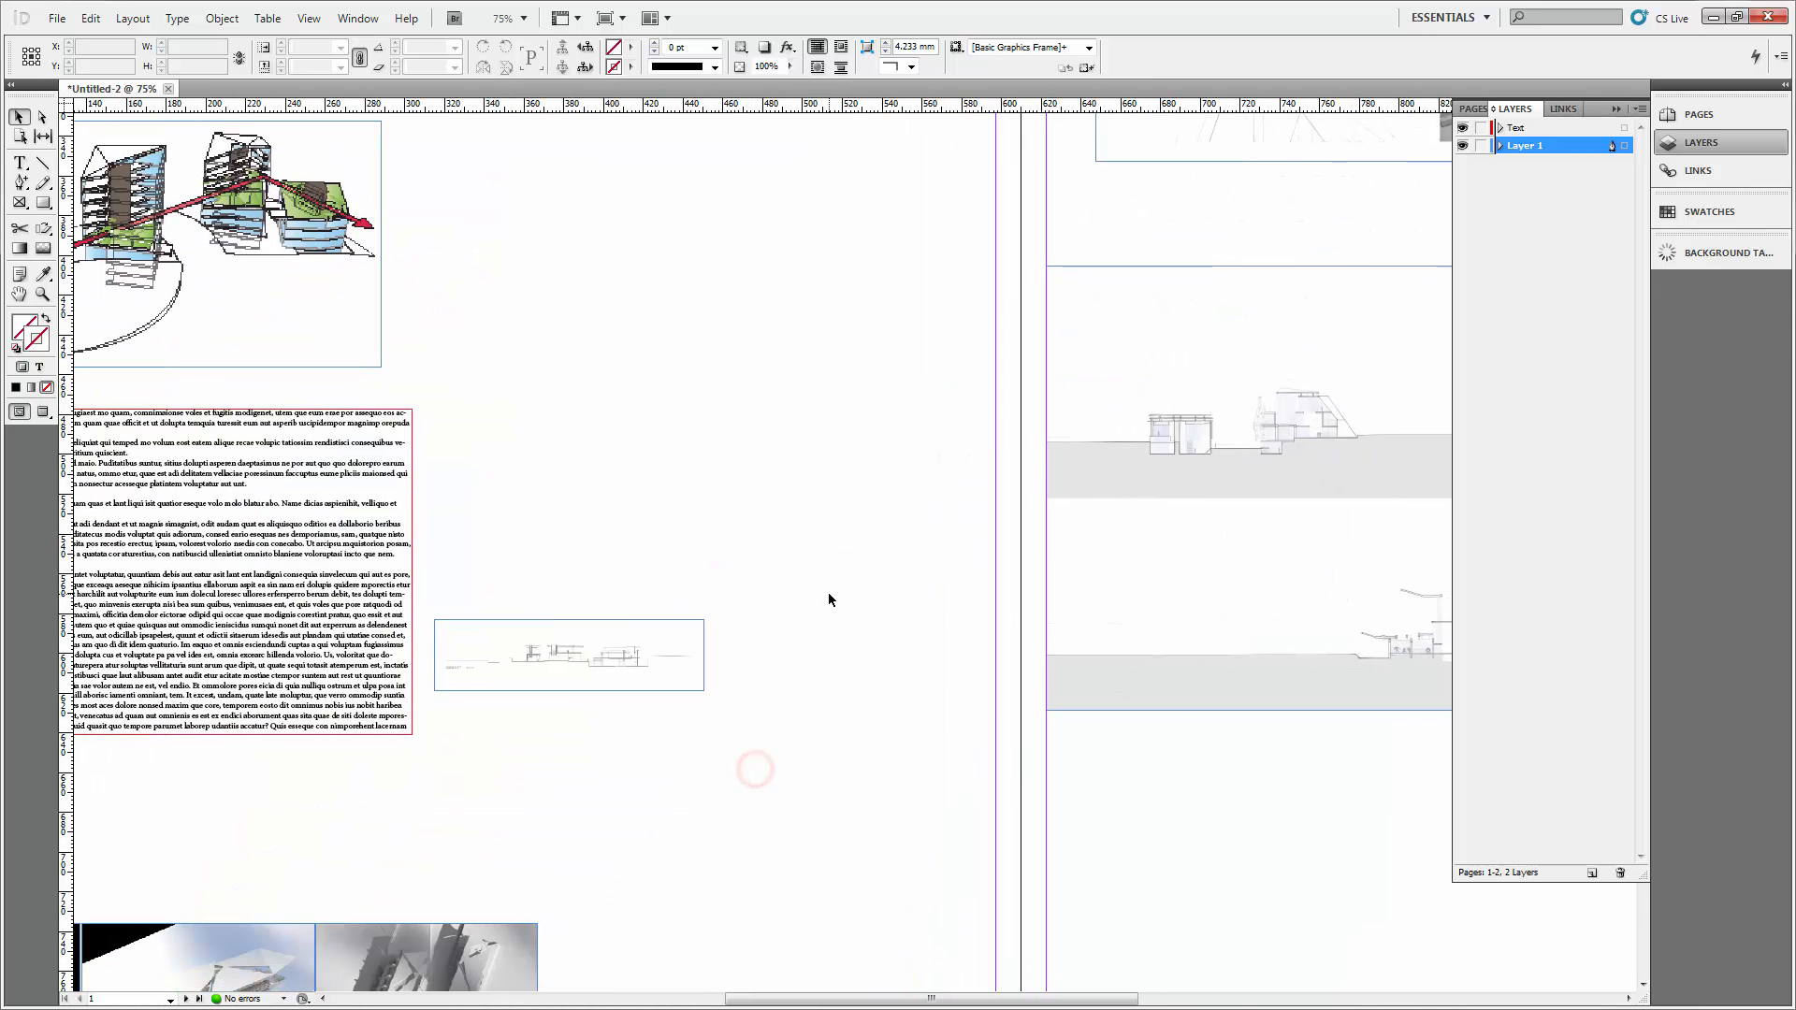
key(ctrl+minus)
drag(617, 565, 706, 453)
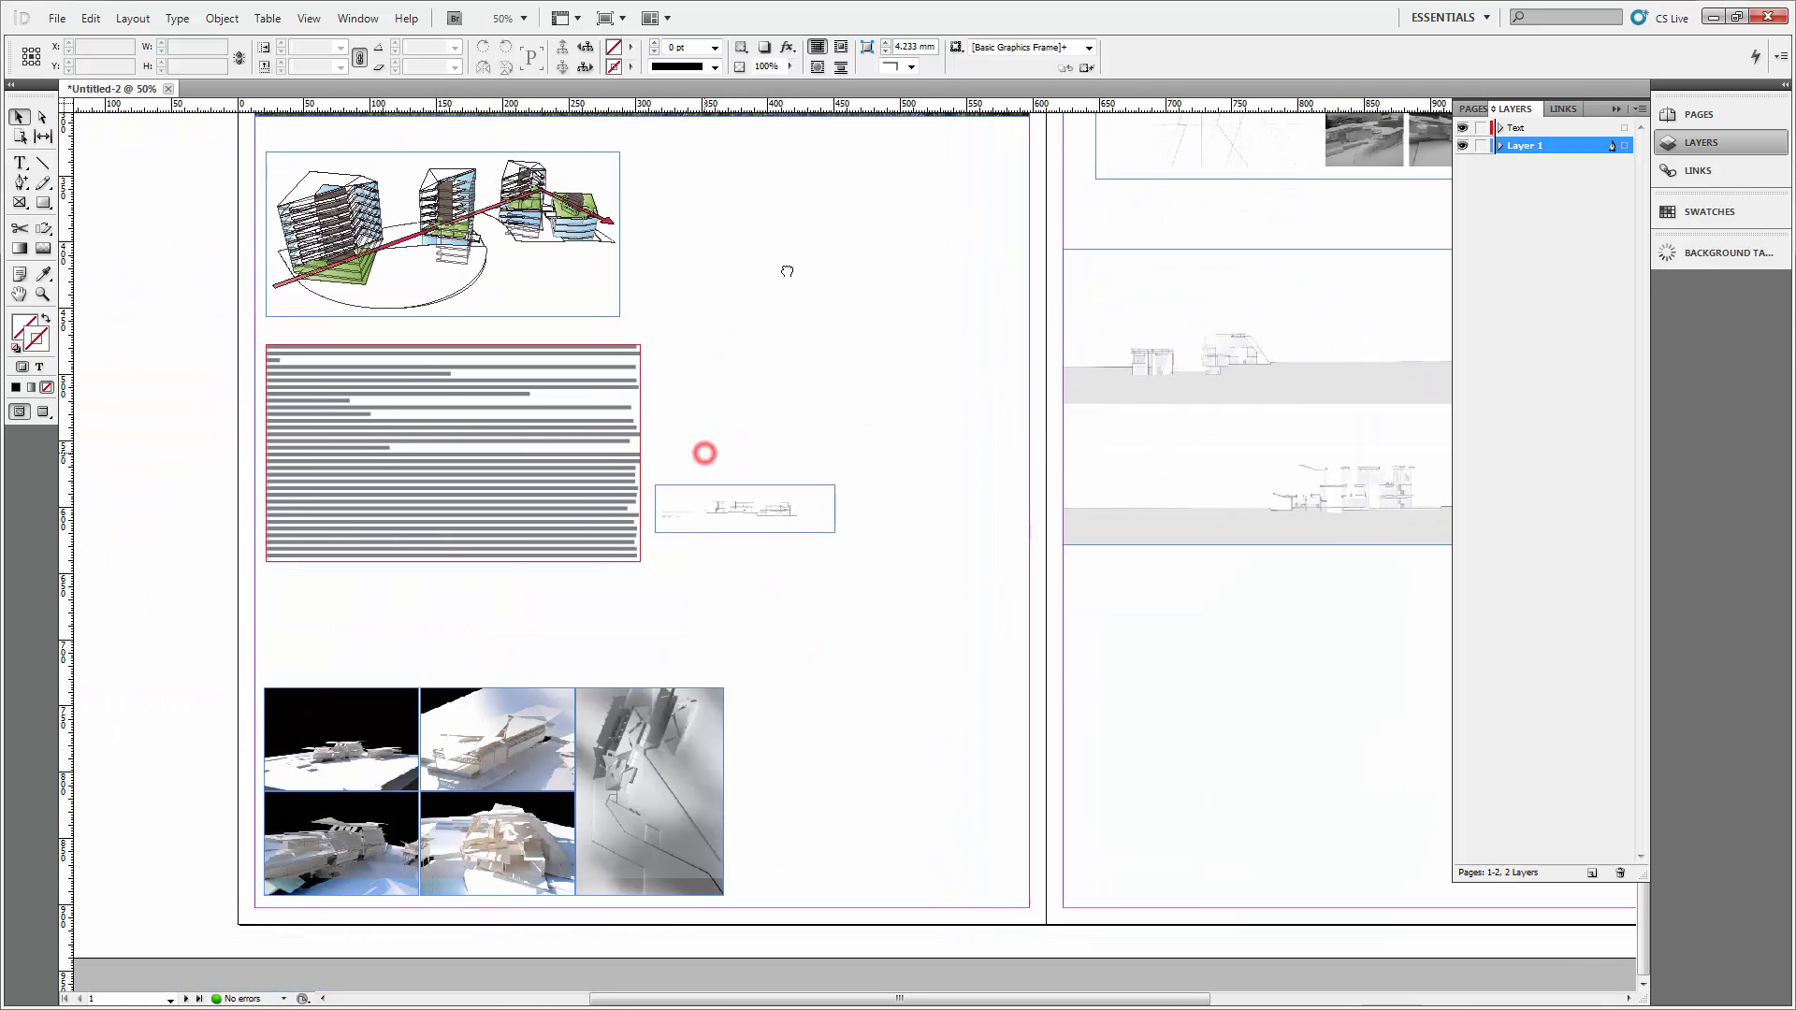
drag(379, 747, 697, 216)
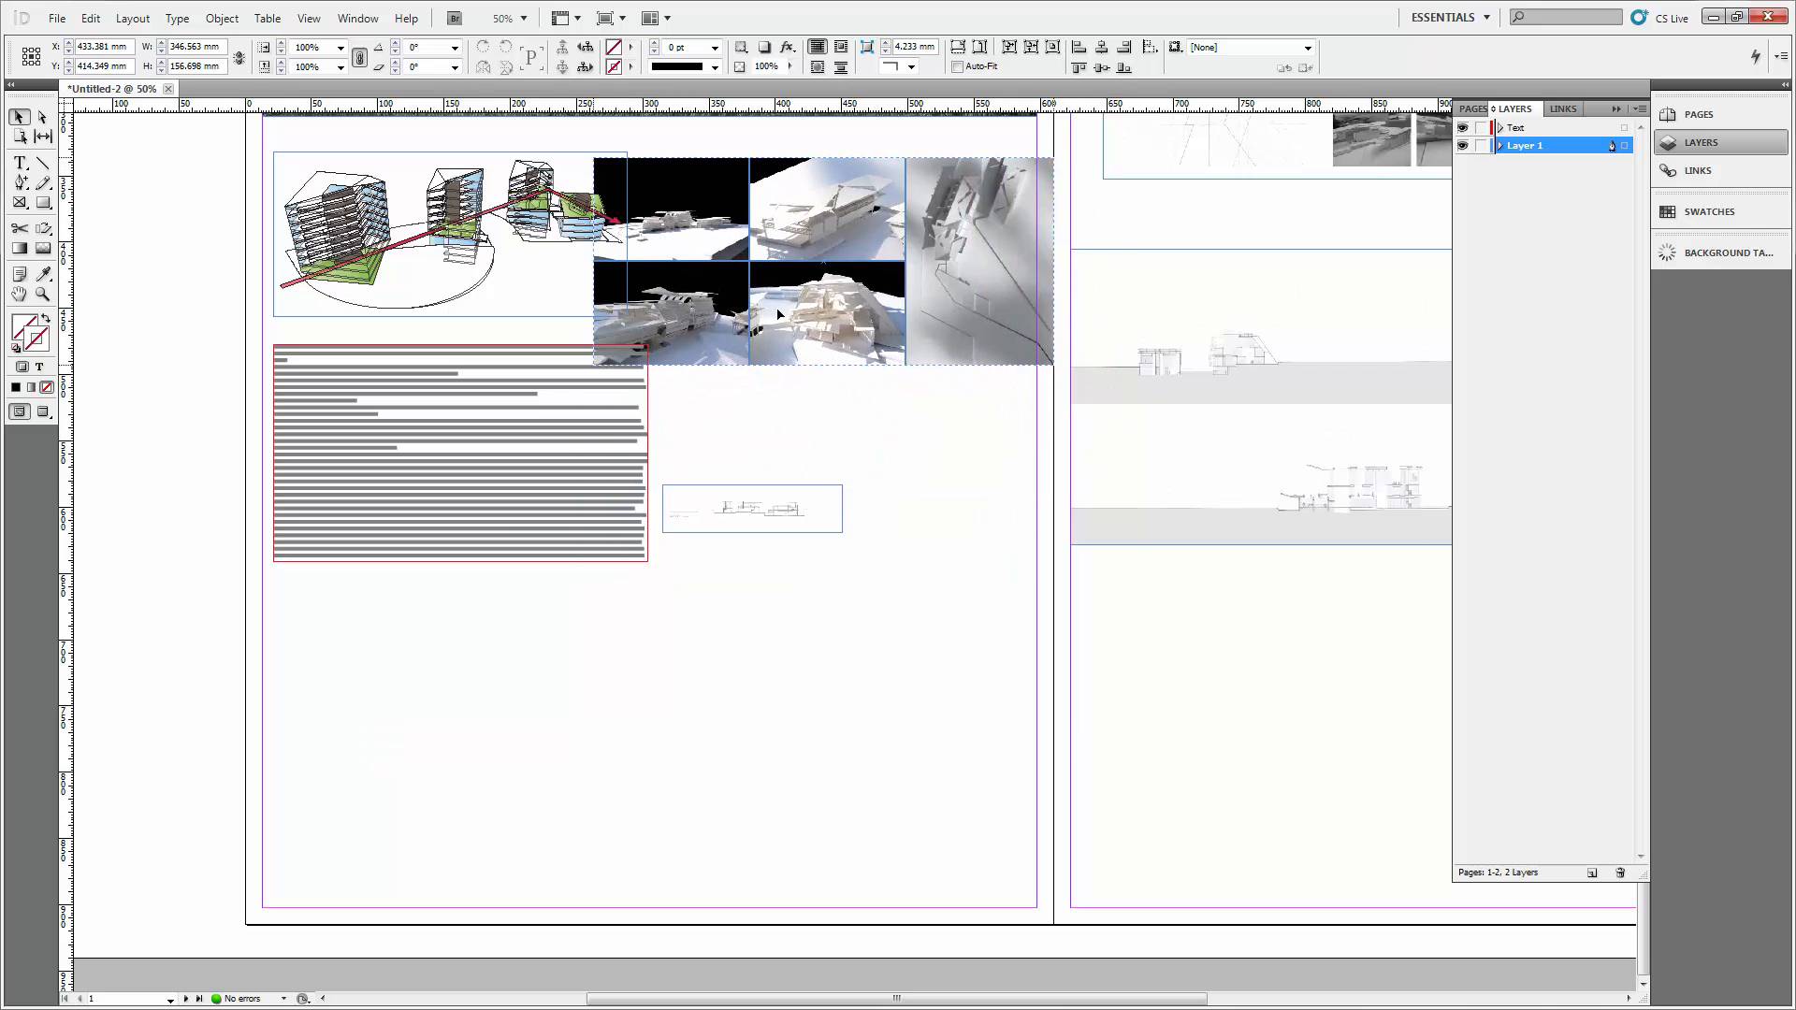
Move the text frame down and the building diagram left past the page edge, and align the model image group with the right margin.
drag(1035, 496, 1045, 705)
drag(337, 645, 326, 775)
drag(374, 439, 102, 615)
mouse_move(982, 426)
mouse_down()
mouse_move(947, 397)
mouse_move(973, 401)
mouse_up()
click(1011, 601)
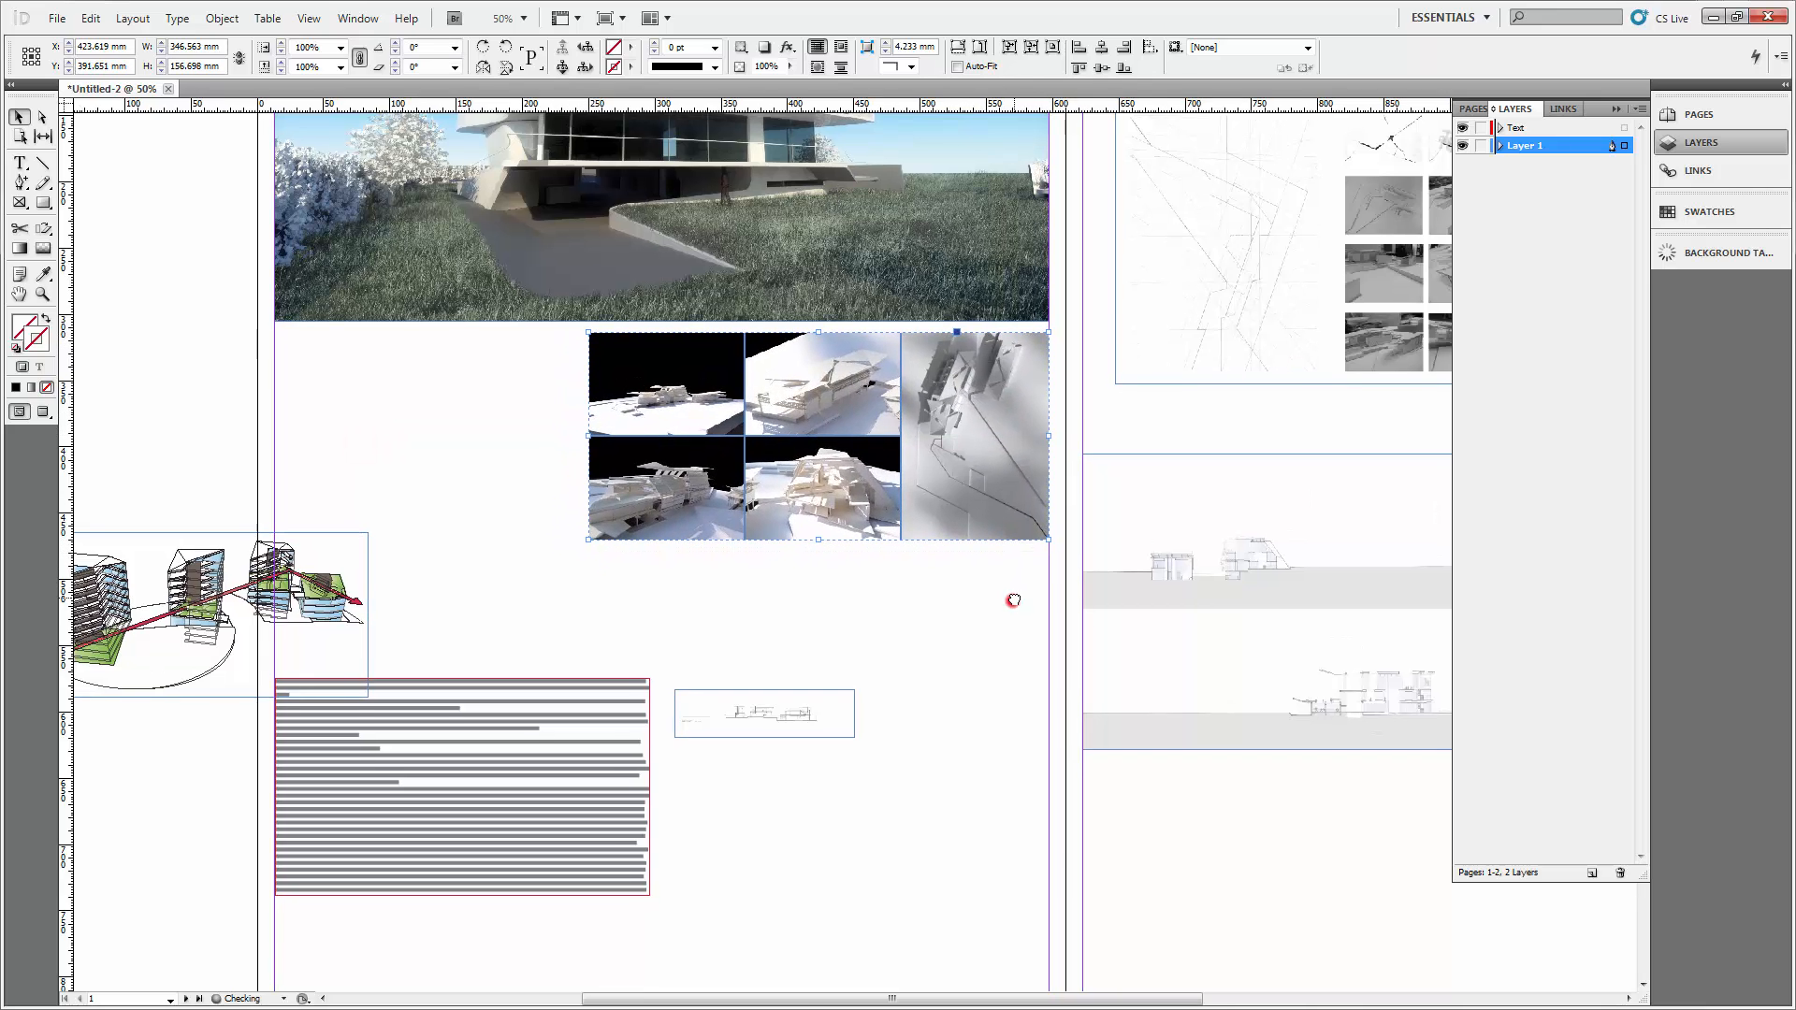
Move the large section drawing to the lower left page beneath the small elevation, and the placeholder text frame onto the right page.
drag(992, 718, 820, 510)
drag(1018, 497, 620, 813)
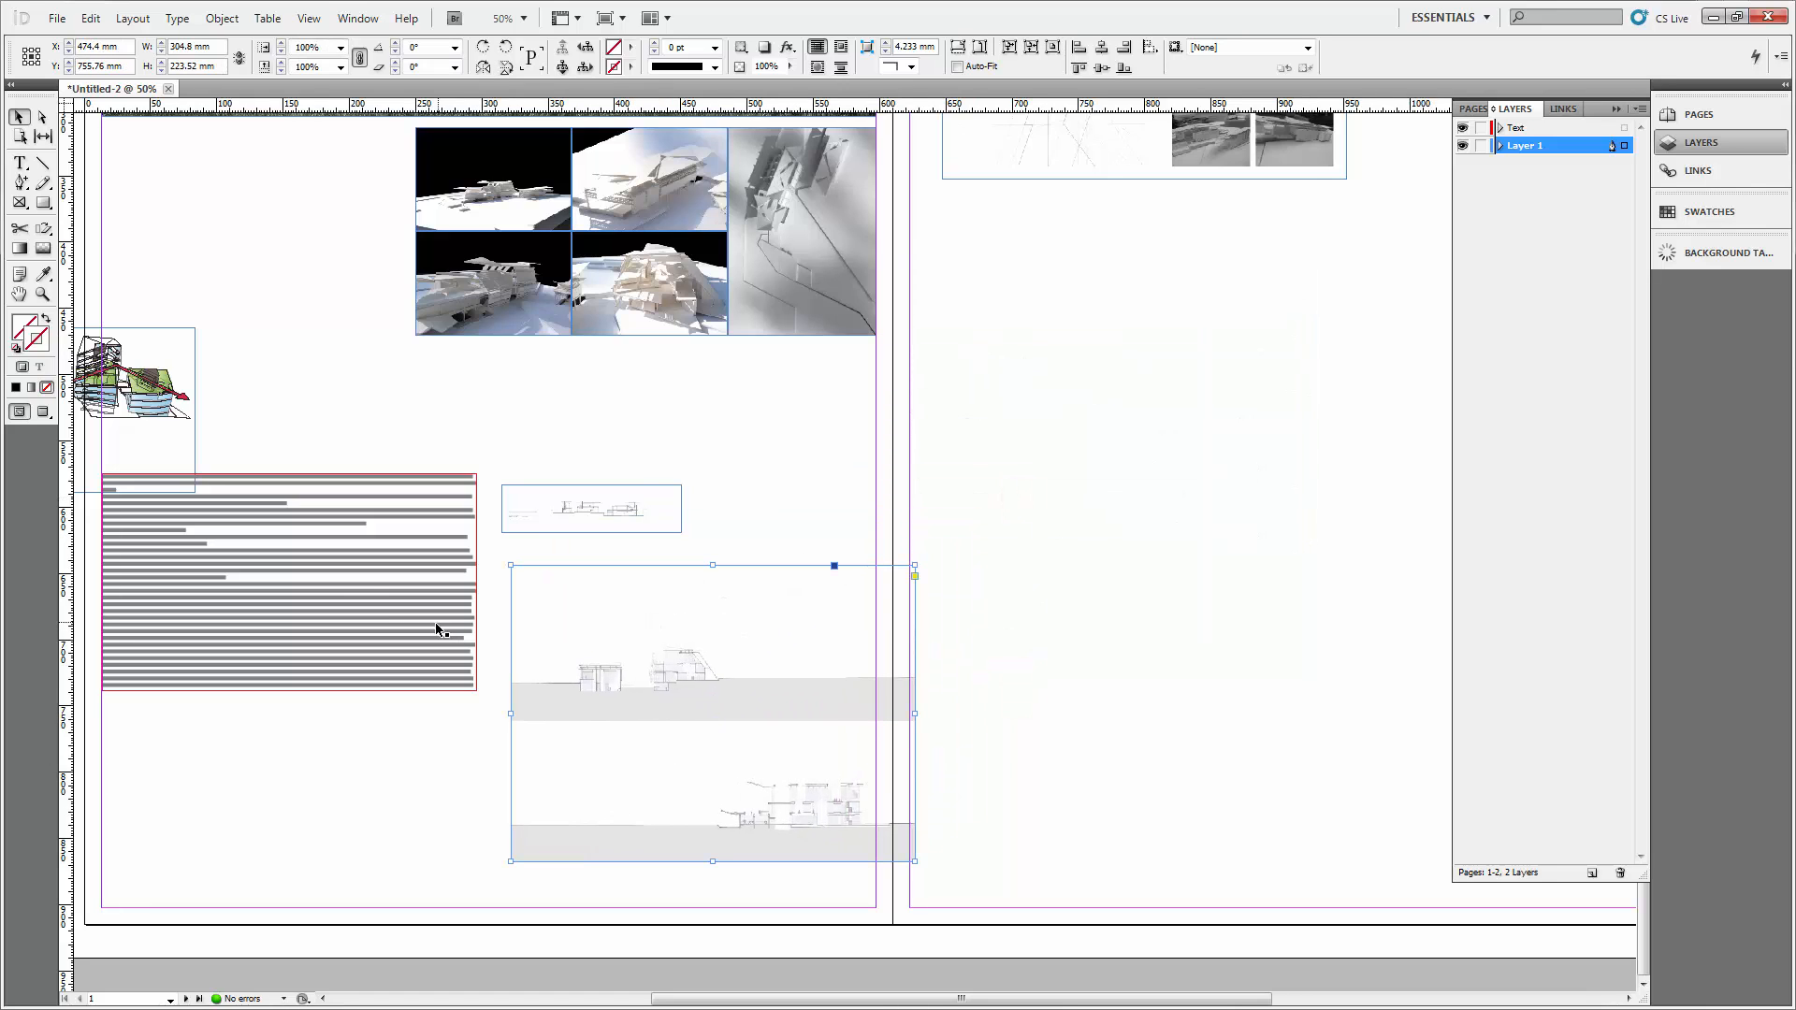
drag(249, 568, 1192, 342)
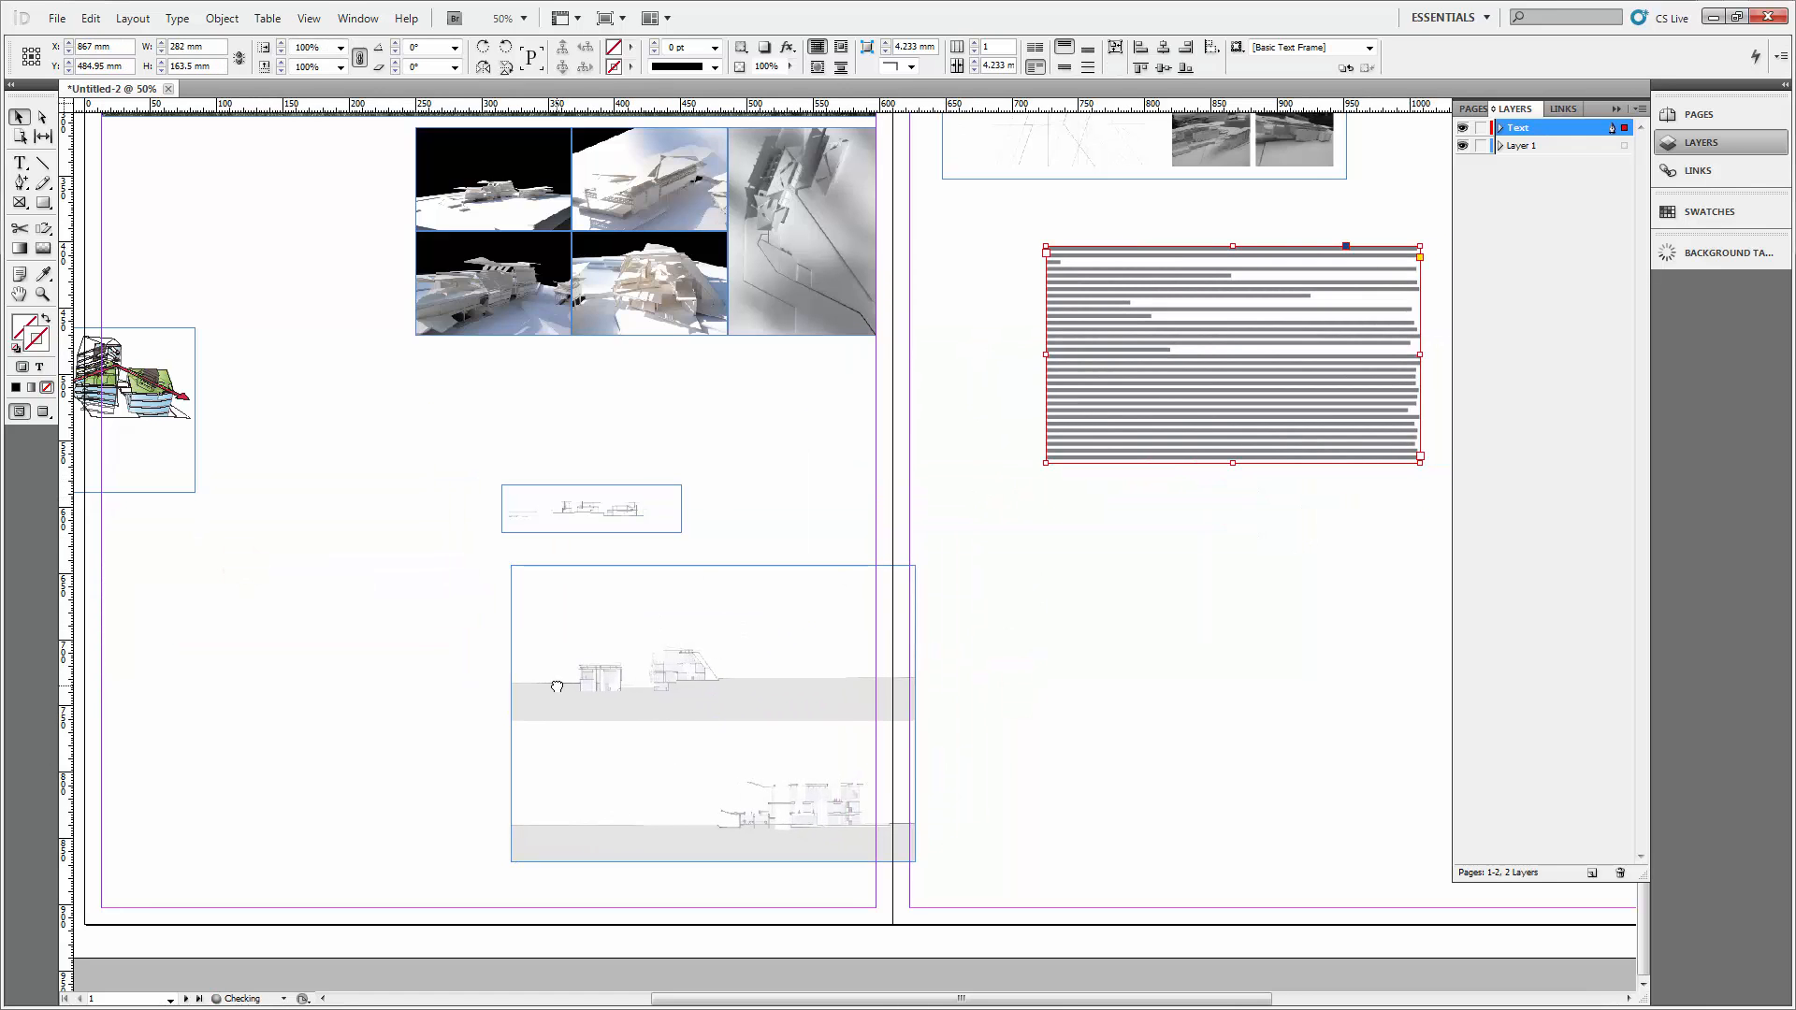
Move the large two-section drawing to the lower-left part of the left page, just inside the side margin and above the bottom margin.
drag(557, 685, 283, 687)
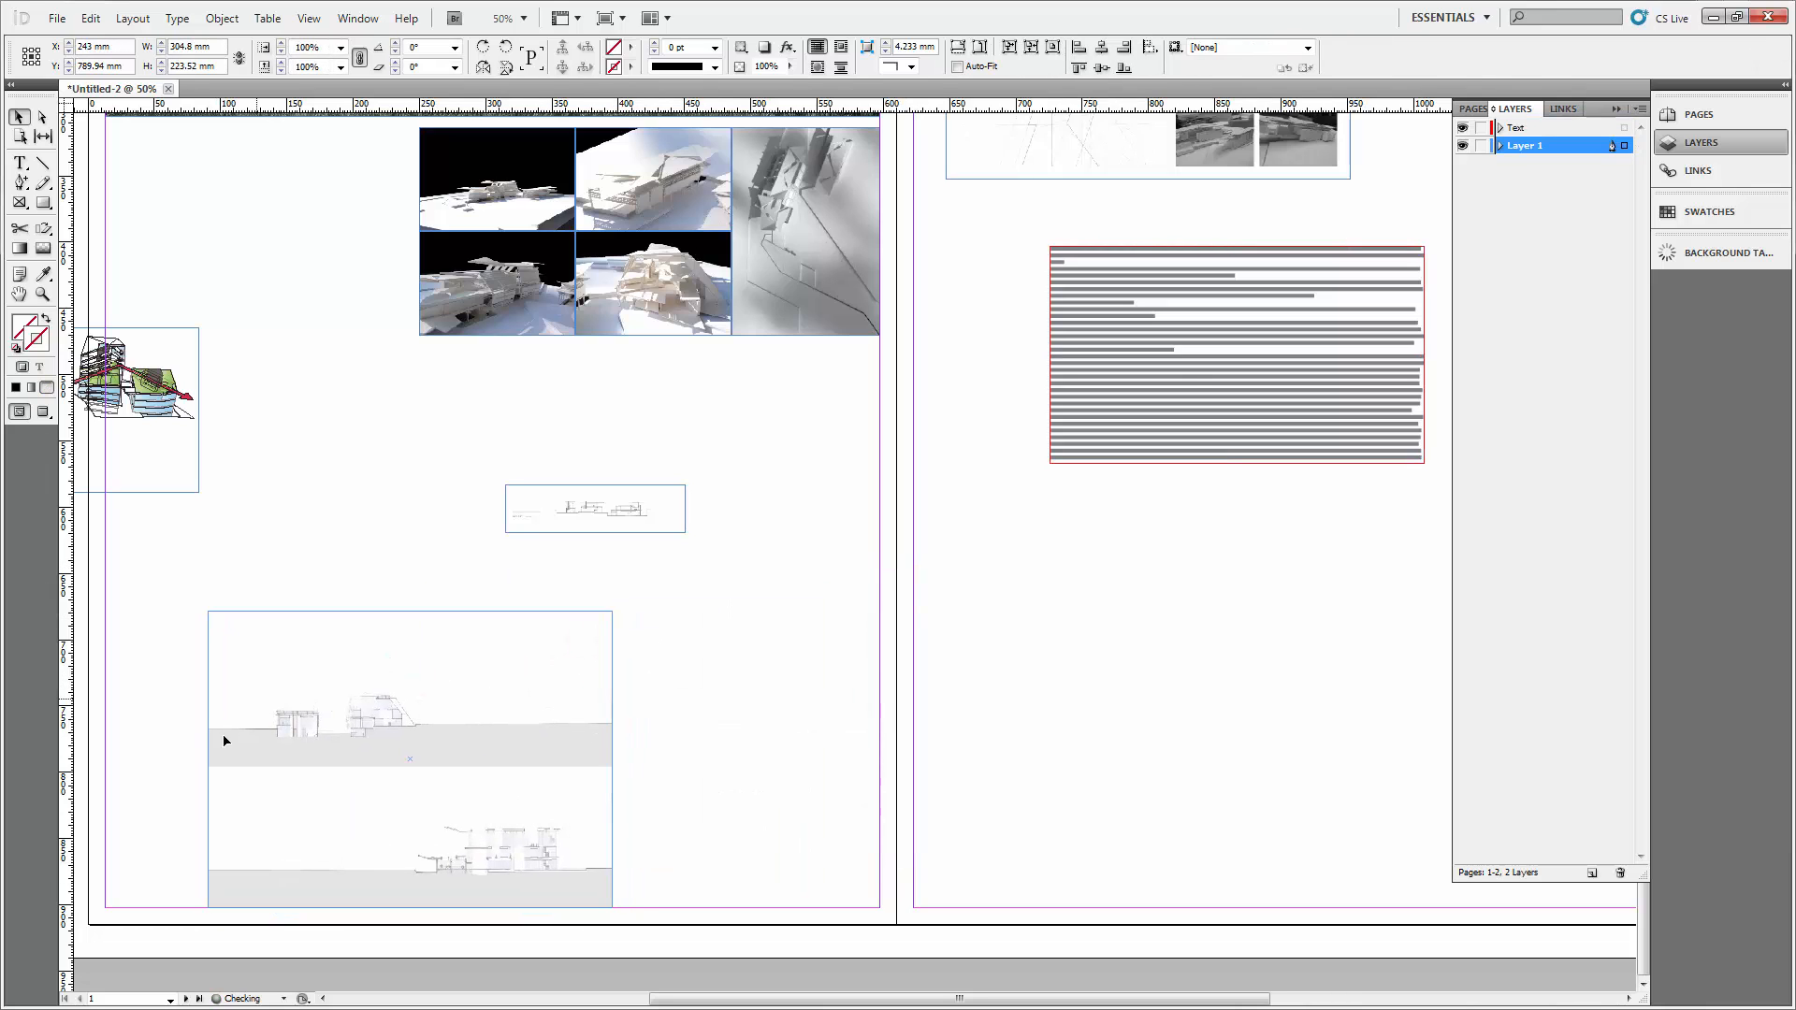
key(ctrl+minus)
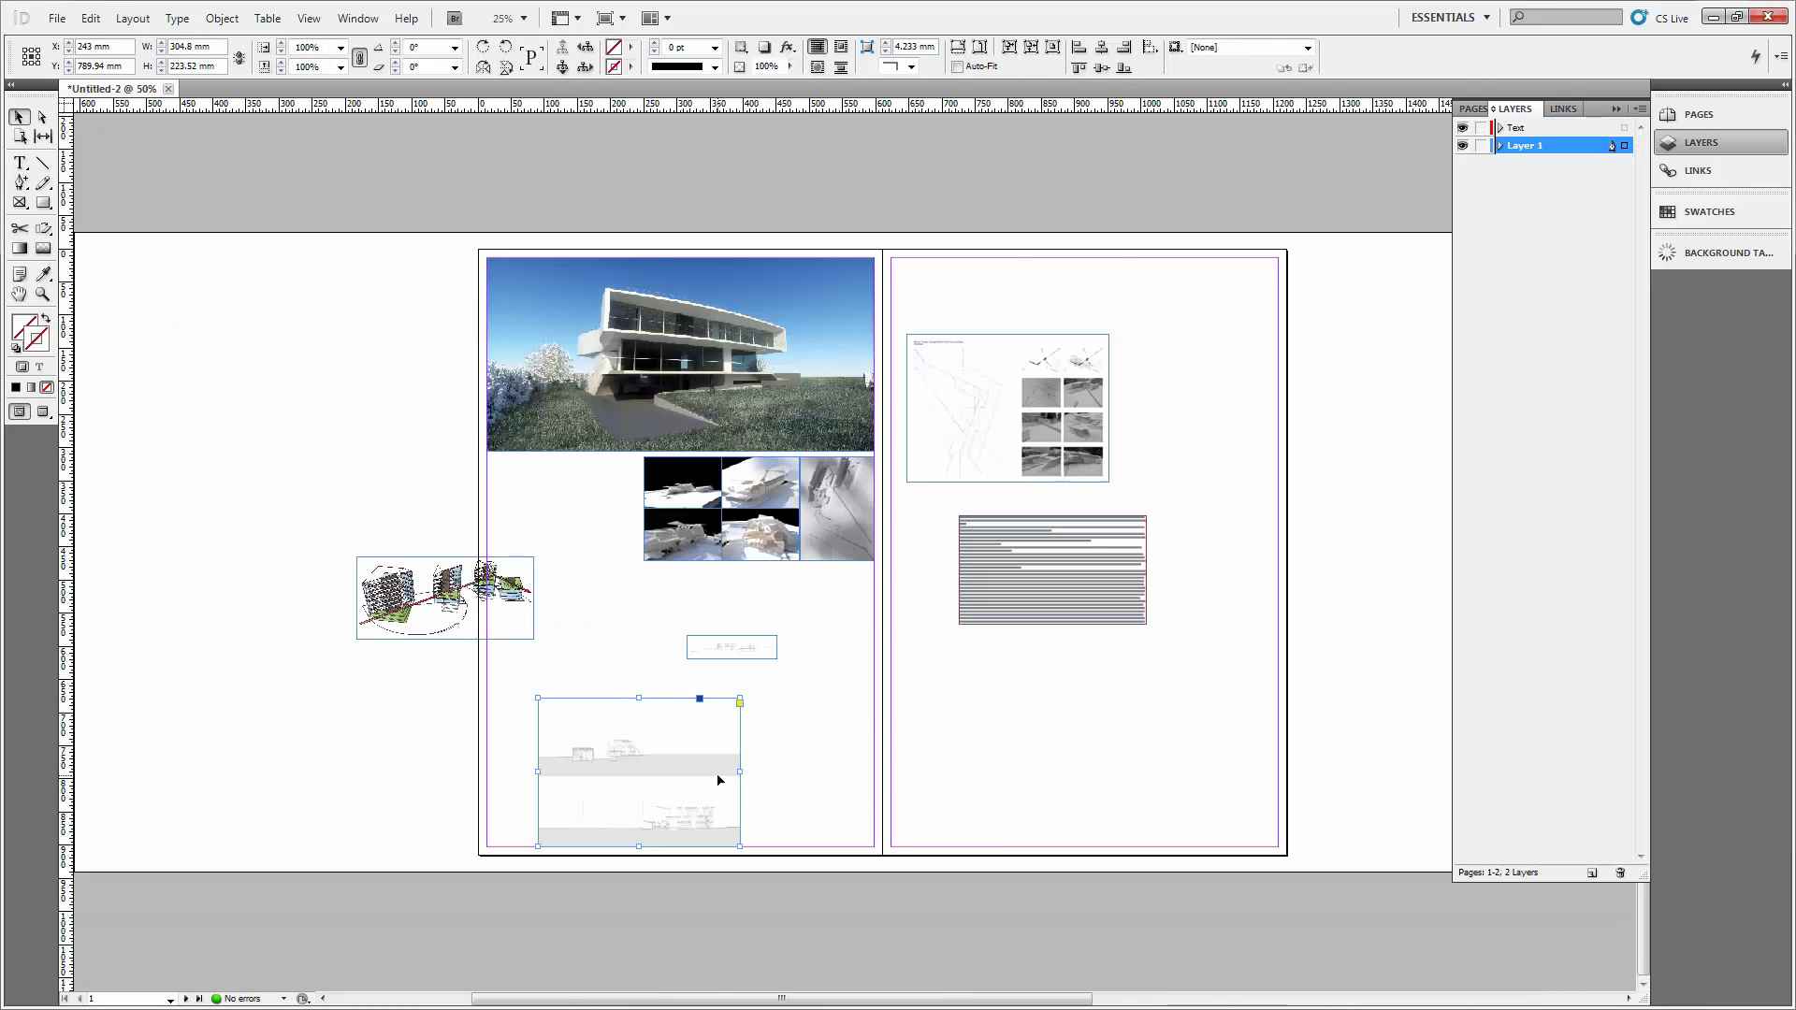
key(ctrl+equal)
key(ctrl+equal)
click(1238, 697)
scroll(1239, 697, right, 6)
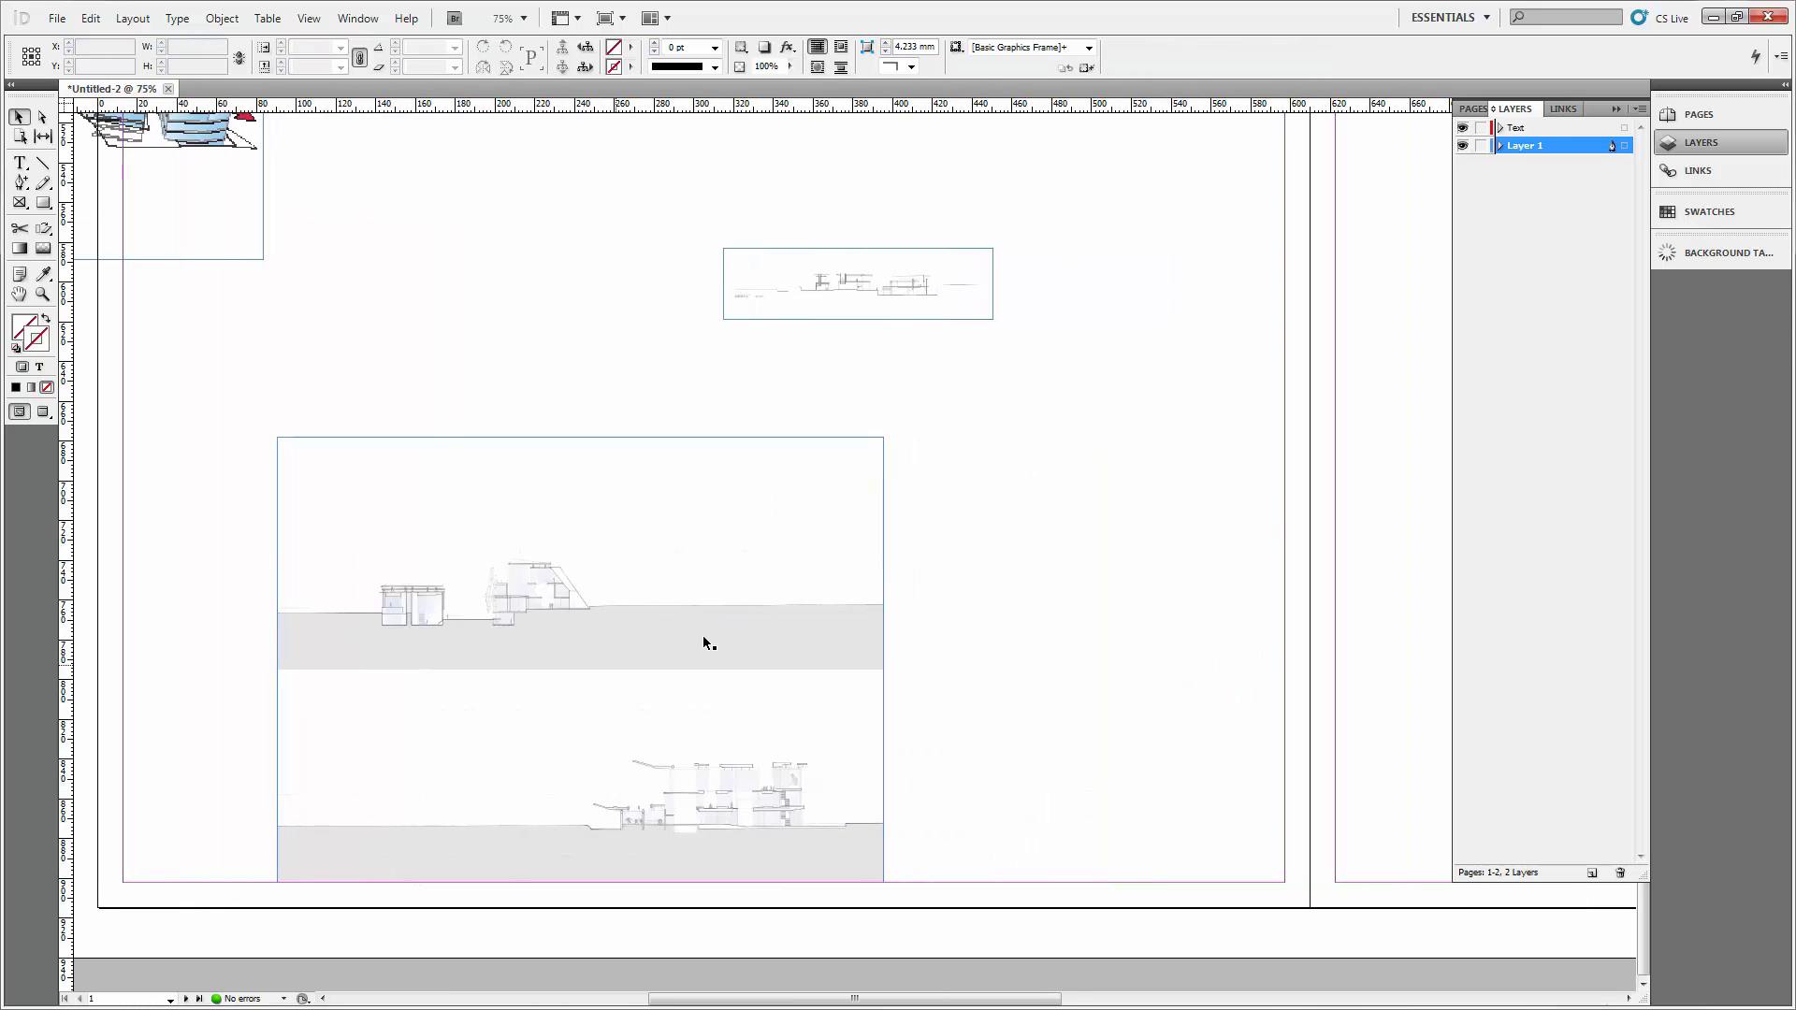
drag(668, 649, 926, 603)
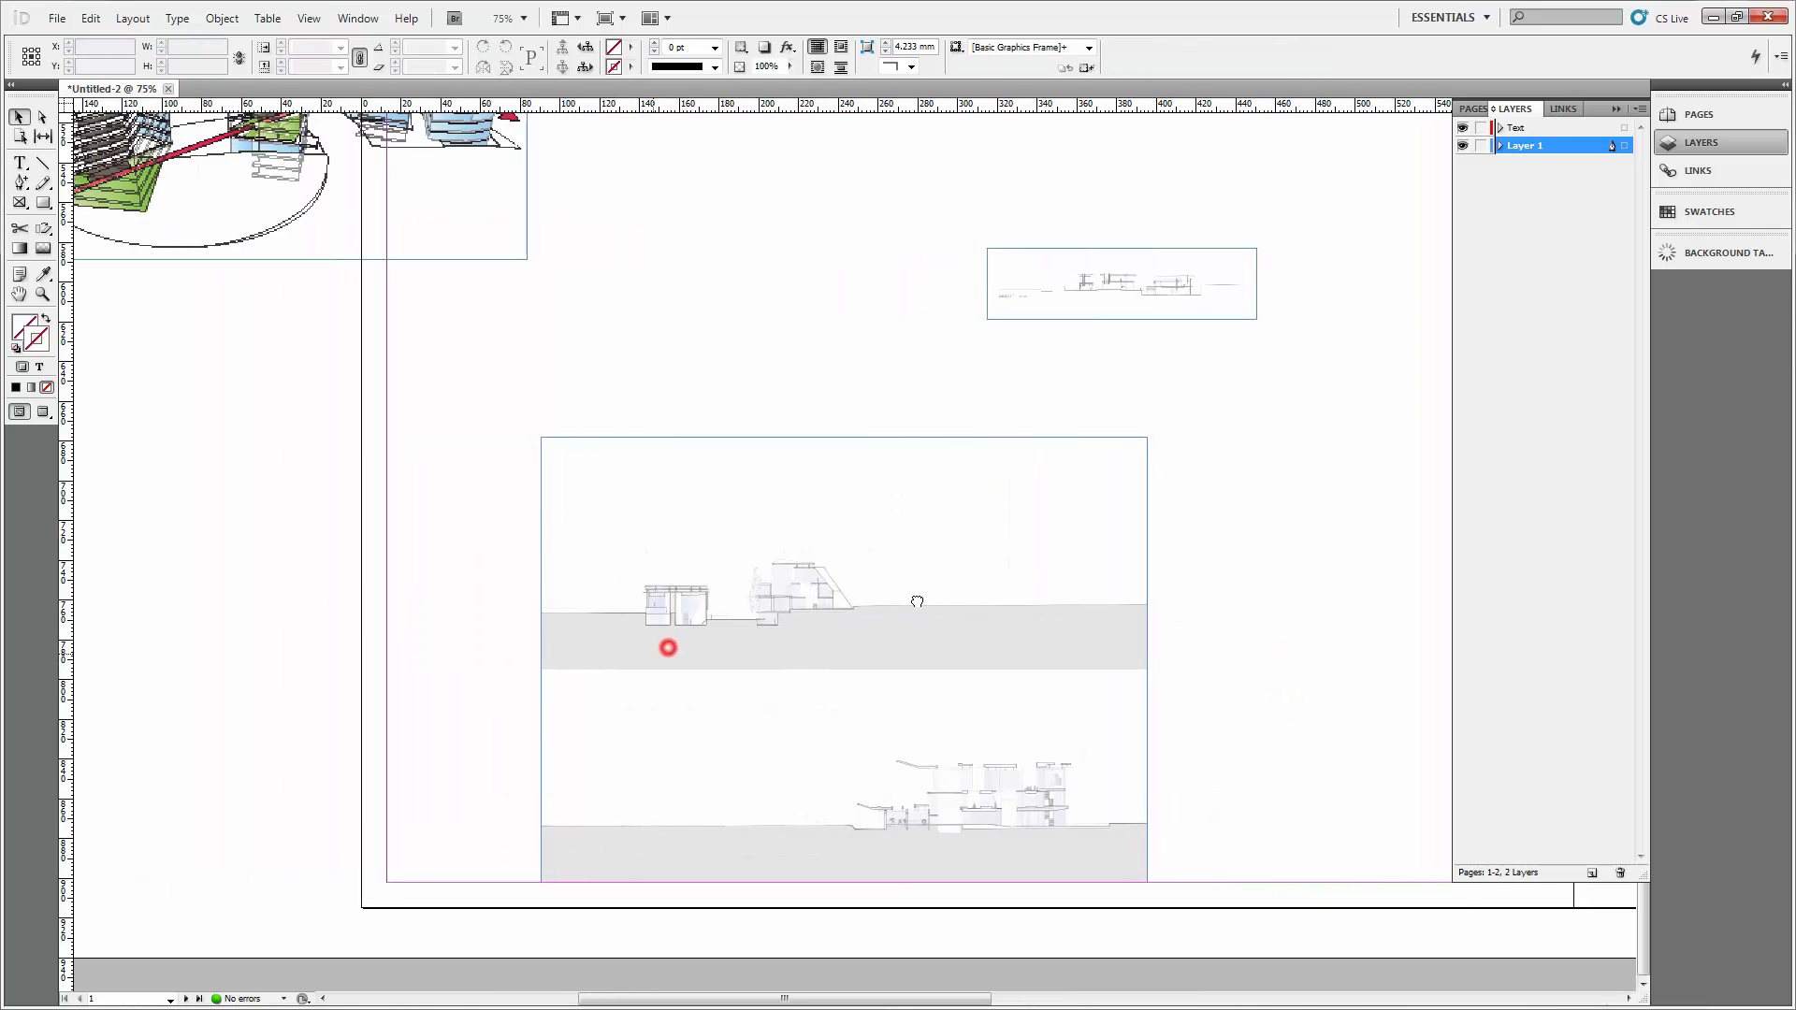
drag(729, 705, 597, 629)
drag(1203, 692, 1063, 705)
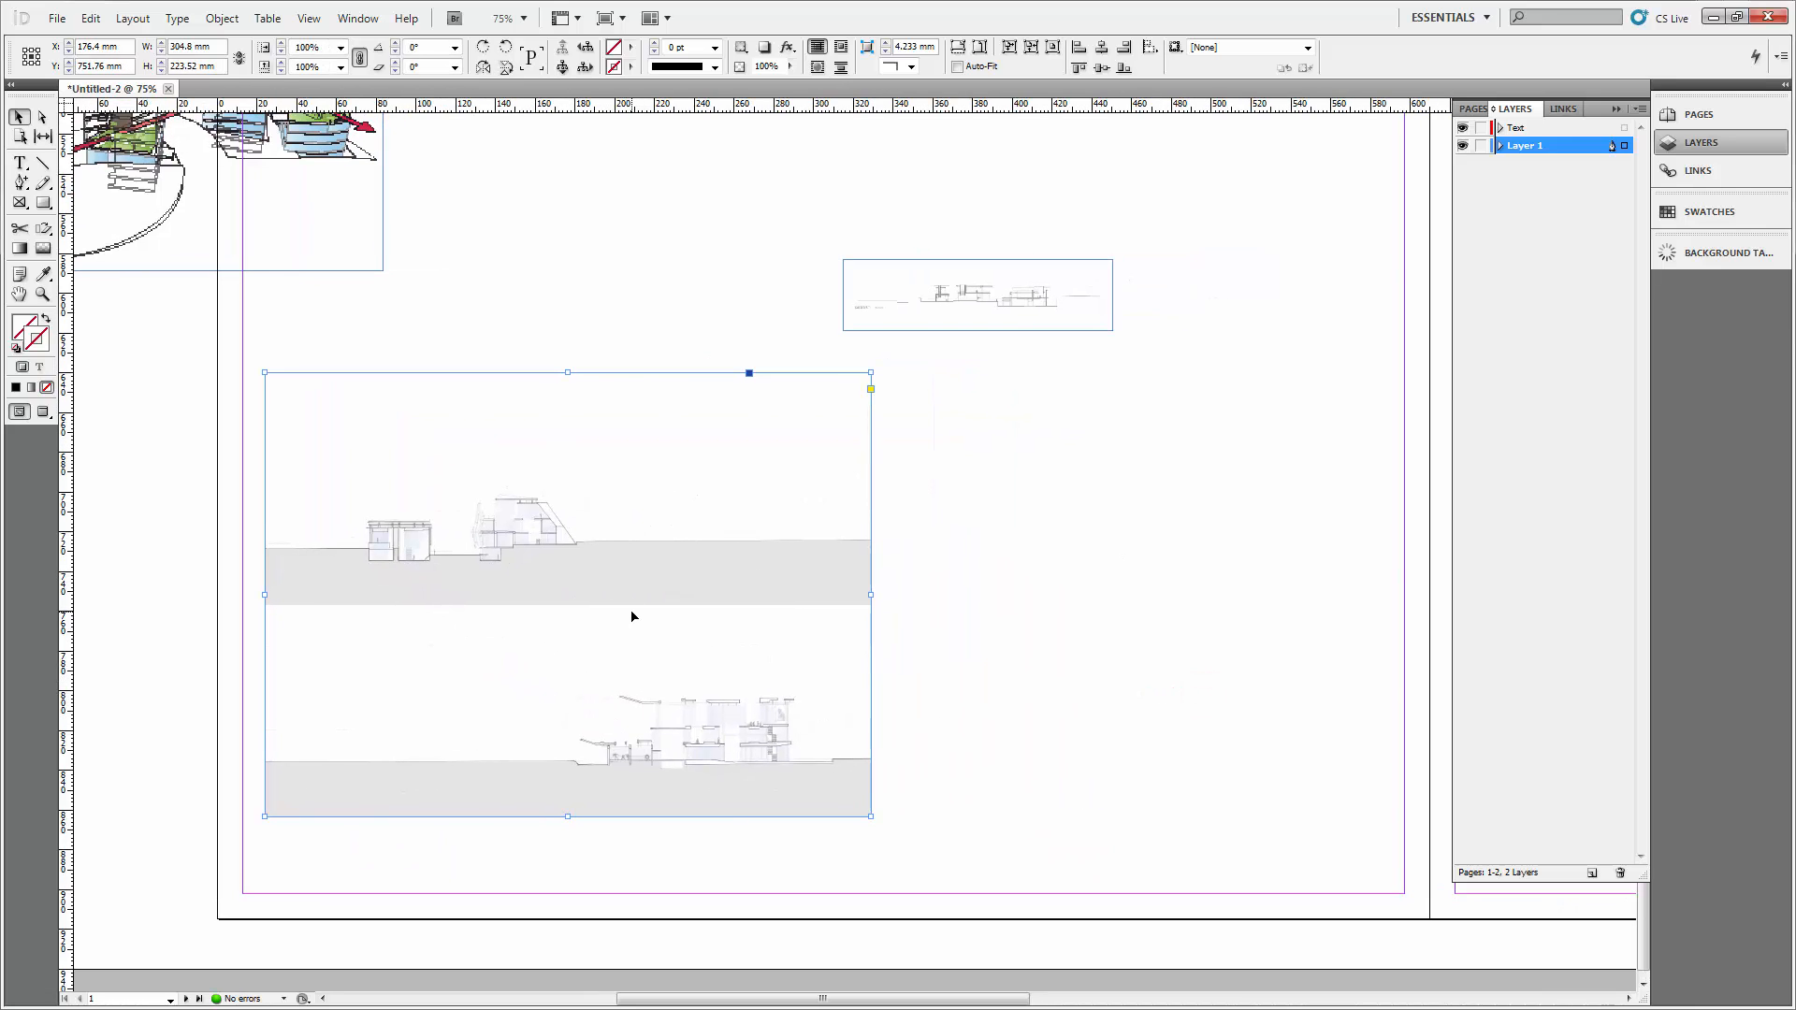
drag(1027, 581, 913, 589)
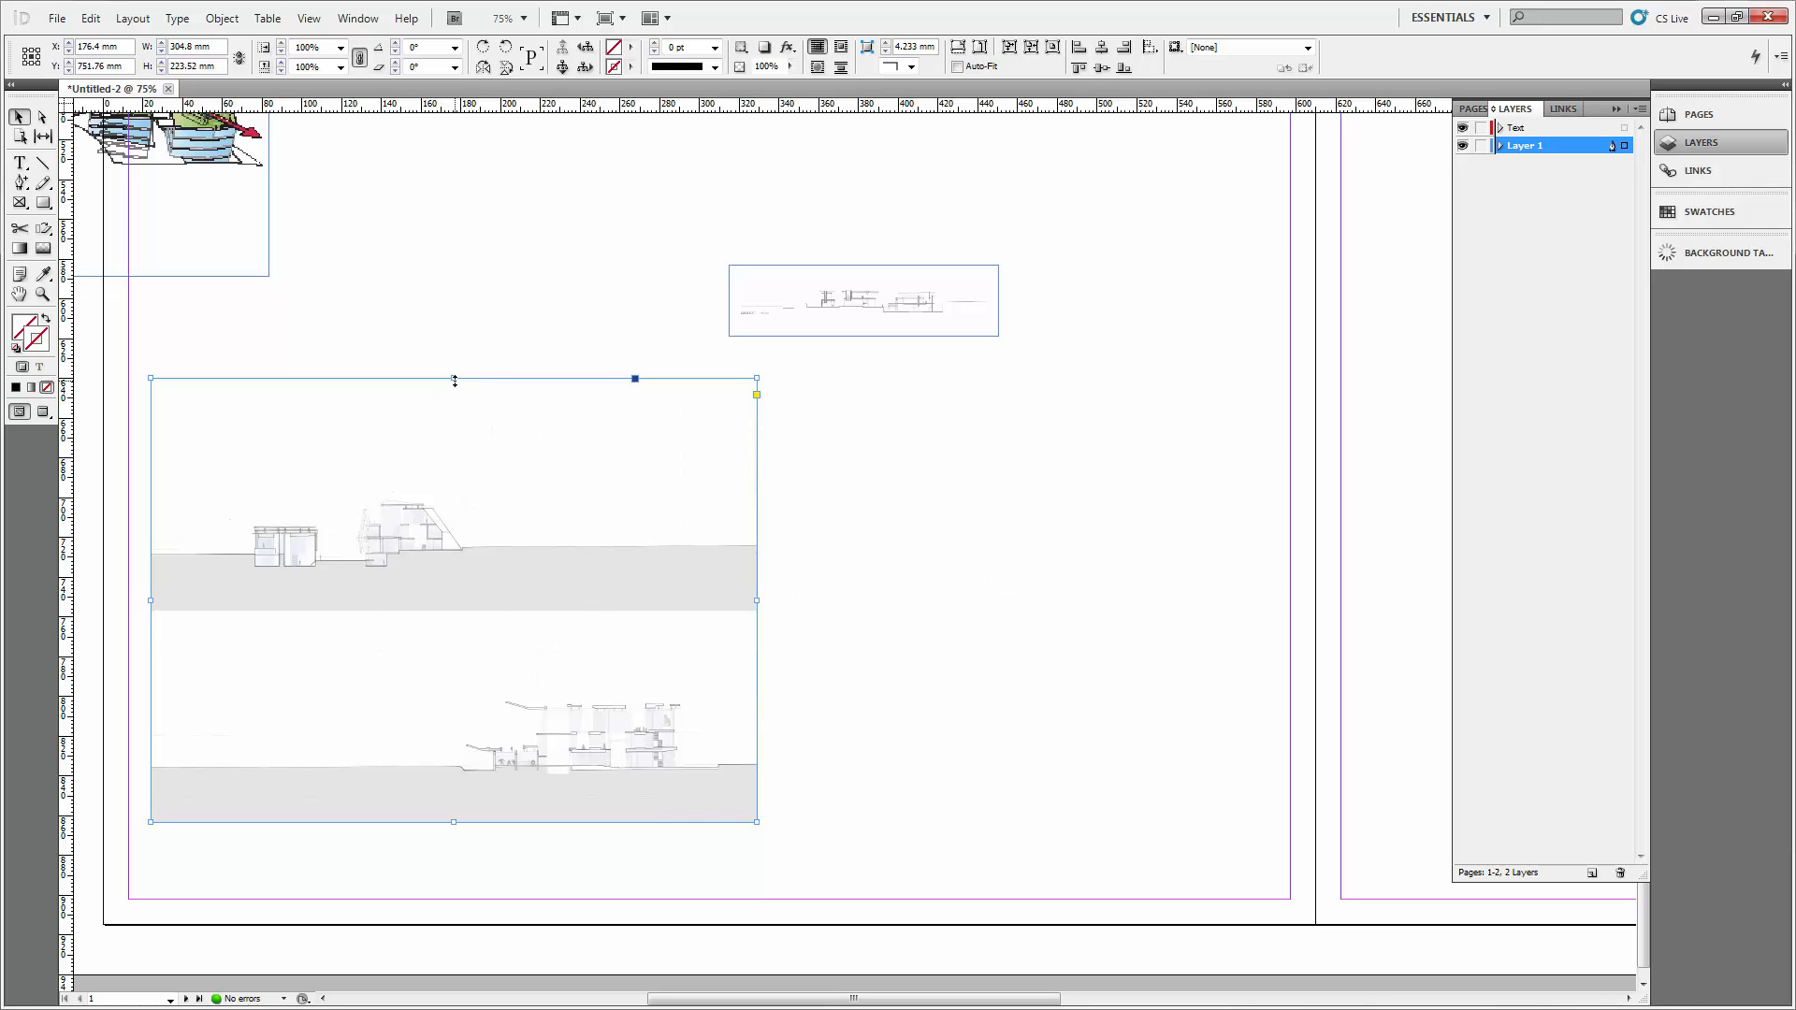
Duplicate the two-section drawing and place the copy level with the original, a short gap to its right.
mouse_move(449, 381)
mouse_down()
mouse_move(444, 655)
mouse_move(472, 389)
mouse_up()
click(485, 342)
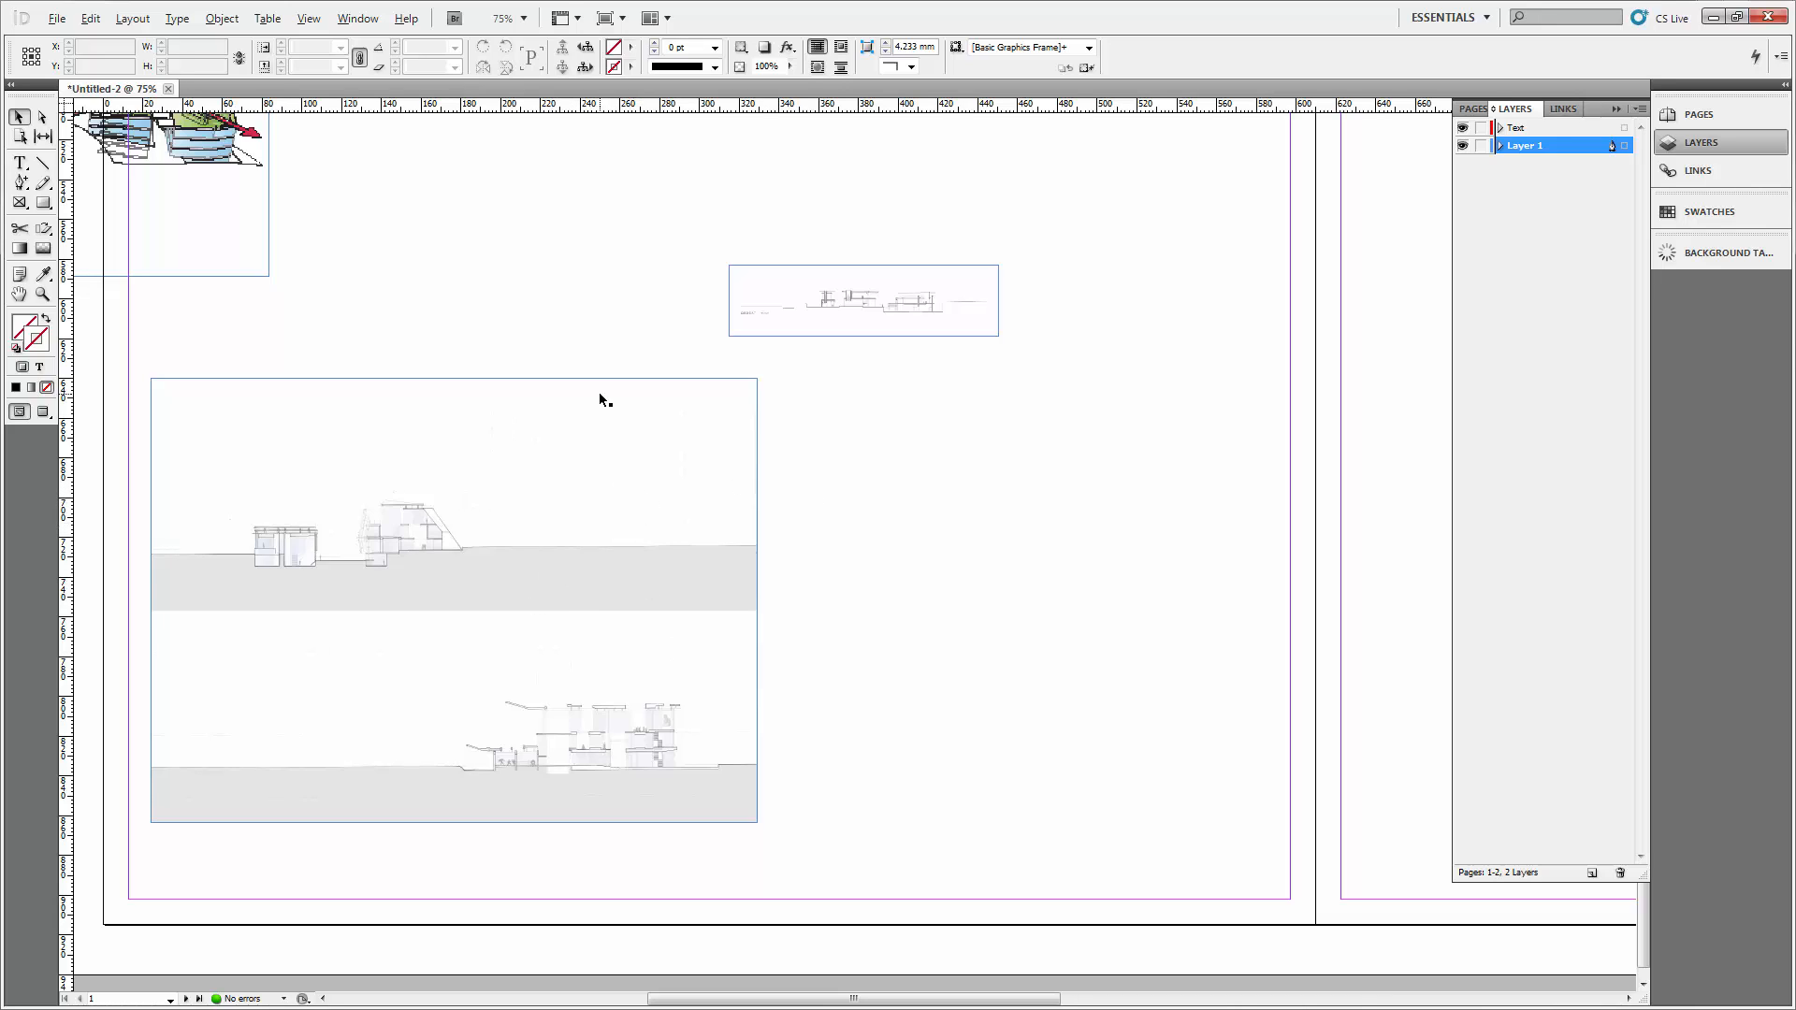
click(532, 548)
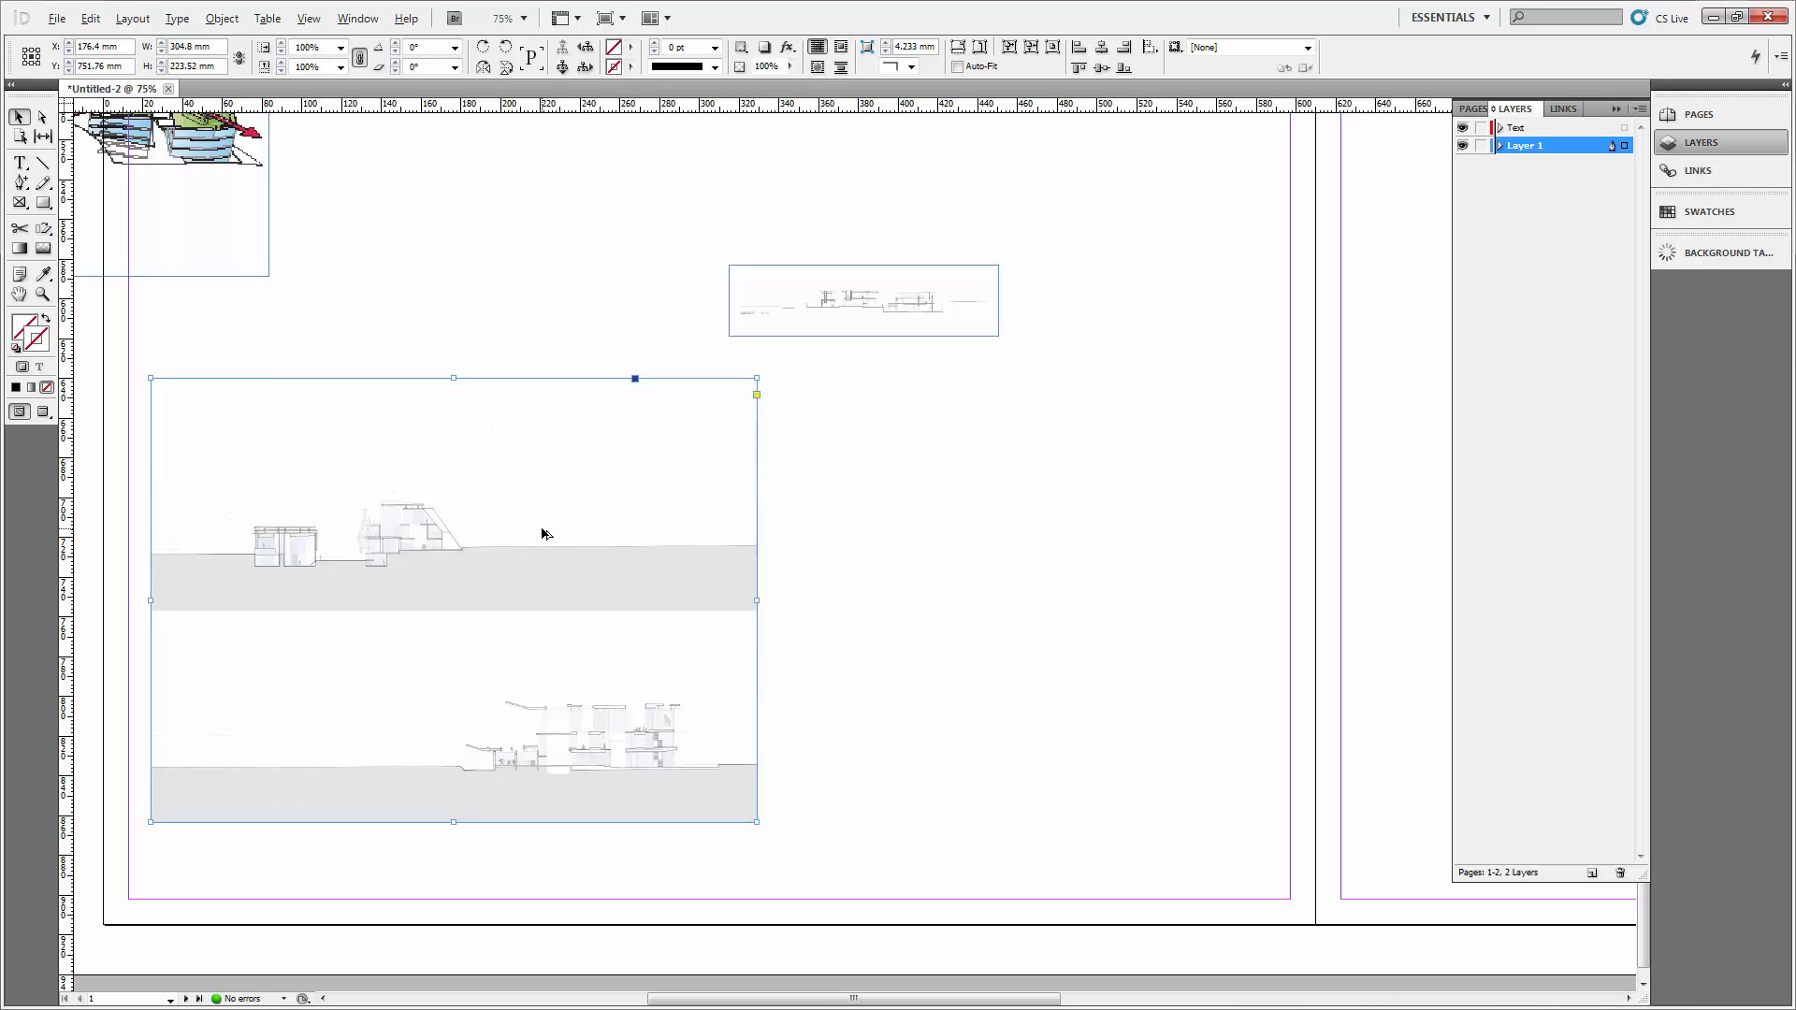
click(842, 481)
click(577, 489)
drag(347, 579, 1006, 579)
click(785, 840)
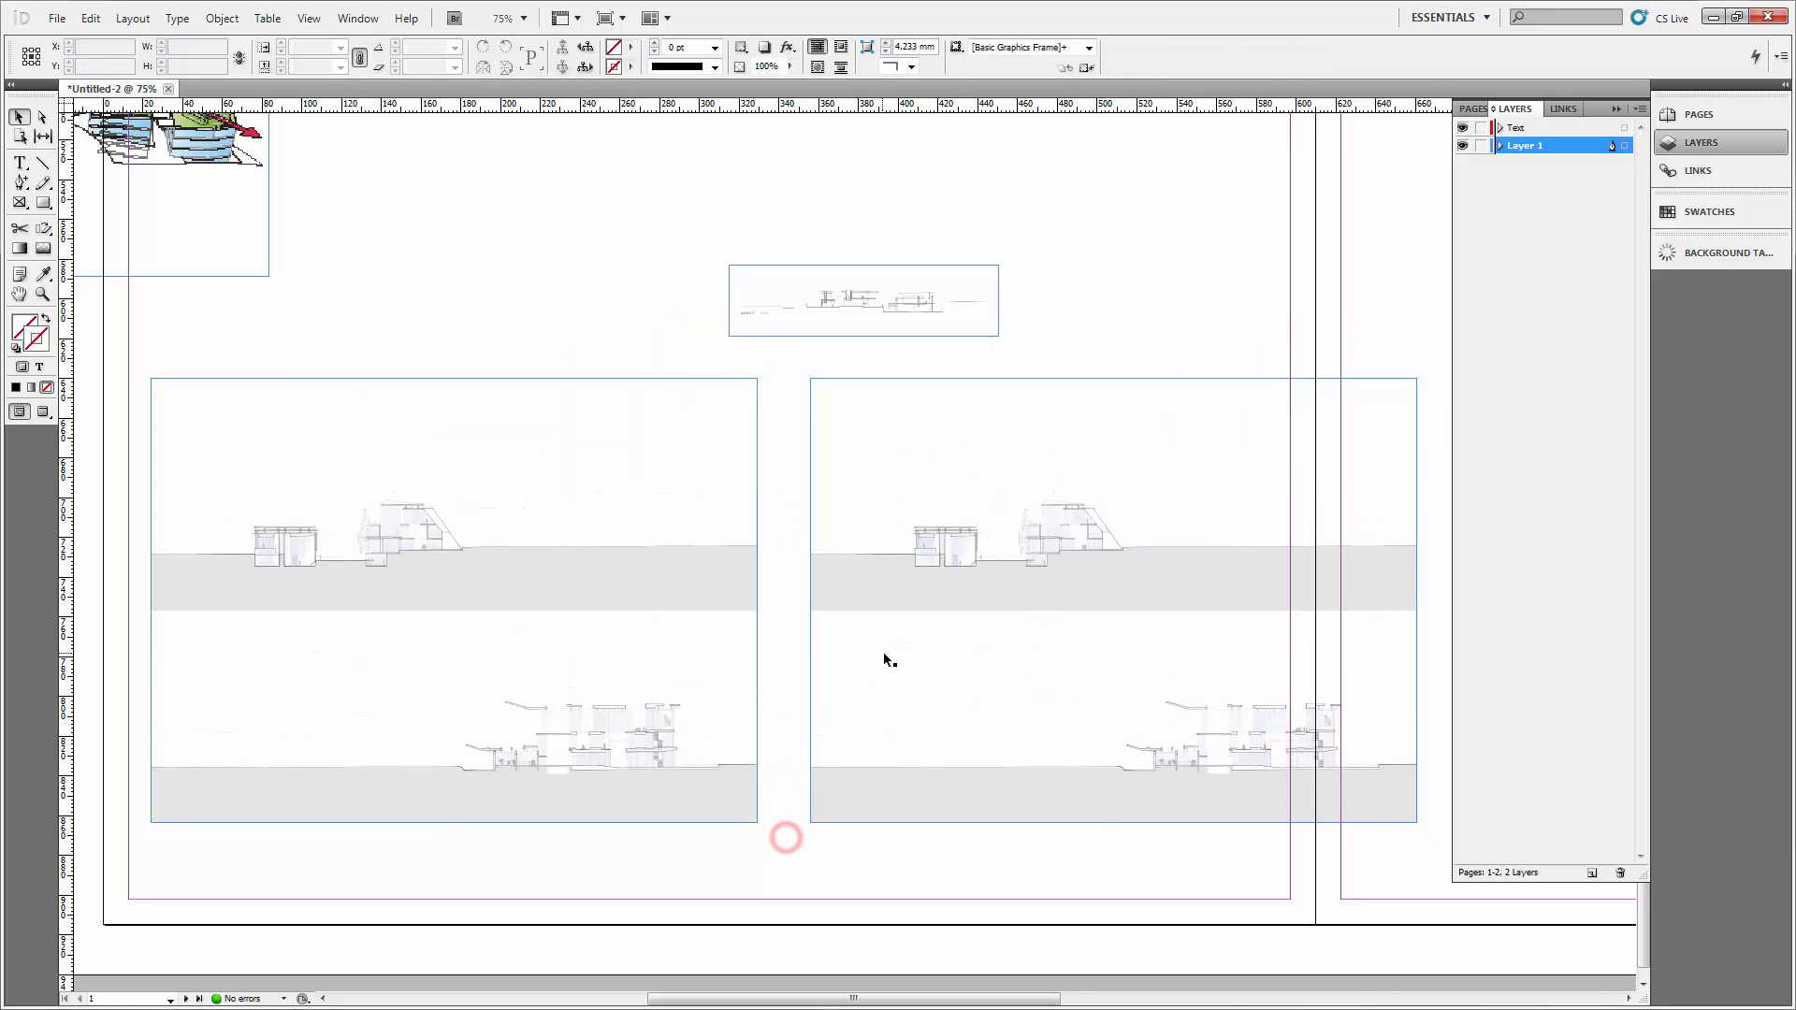
drag(848, 640, 821, 641)
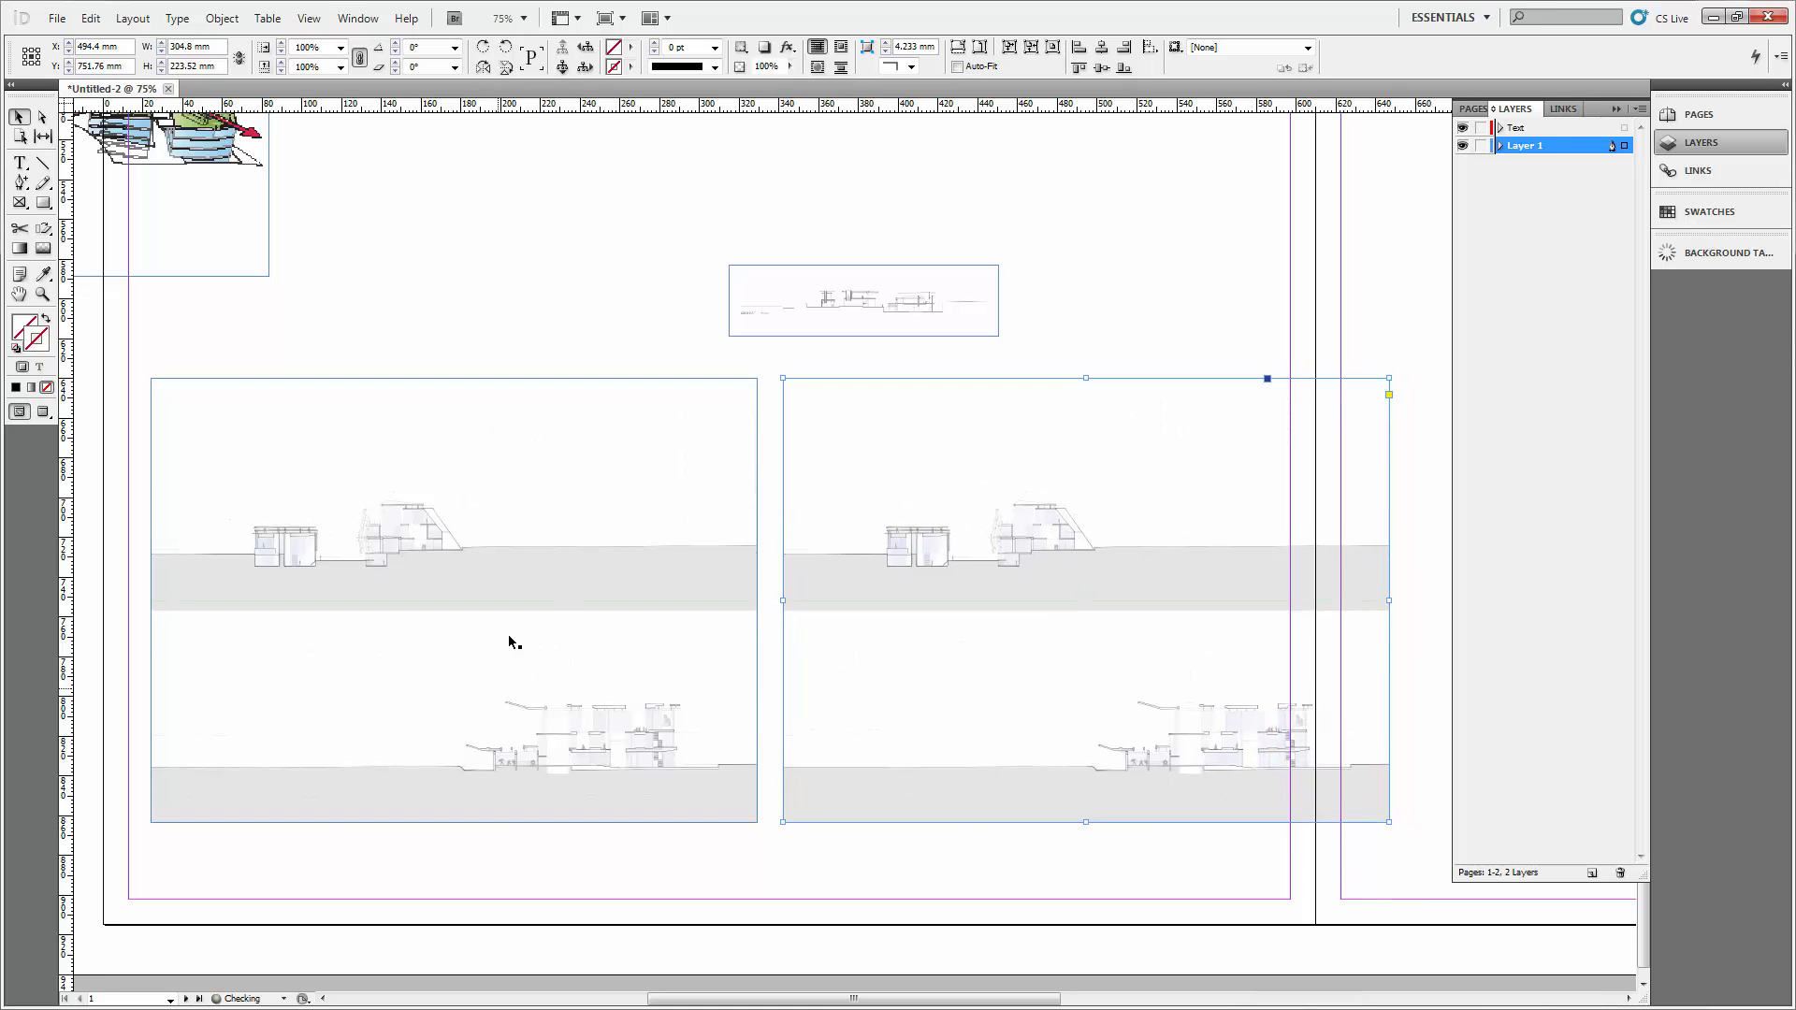
Crop the original drawing's frame from above so it holds only the lower section.
click(735, 844)
click(569, 604)
drag(456, 377, 635, 683)
click(946, 749)
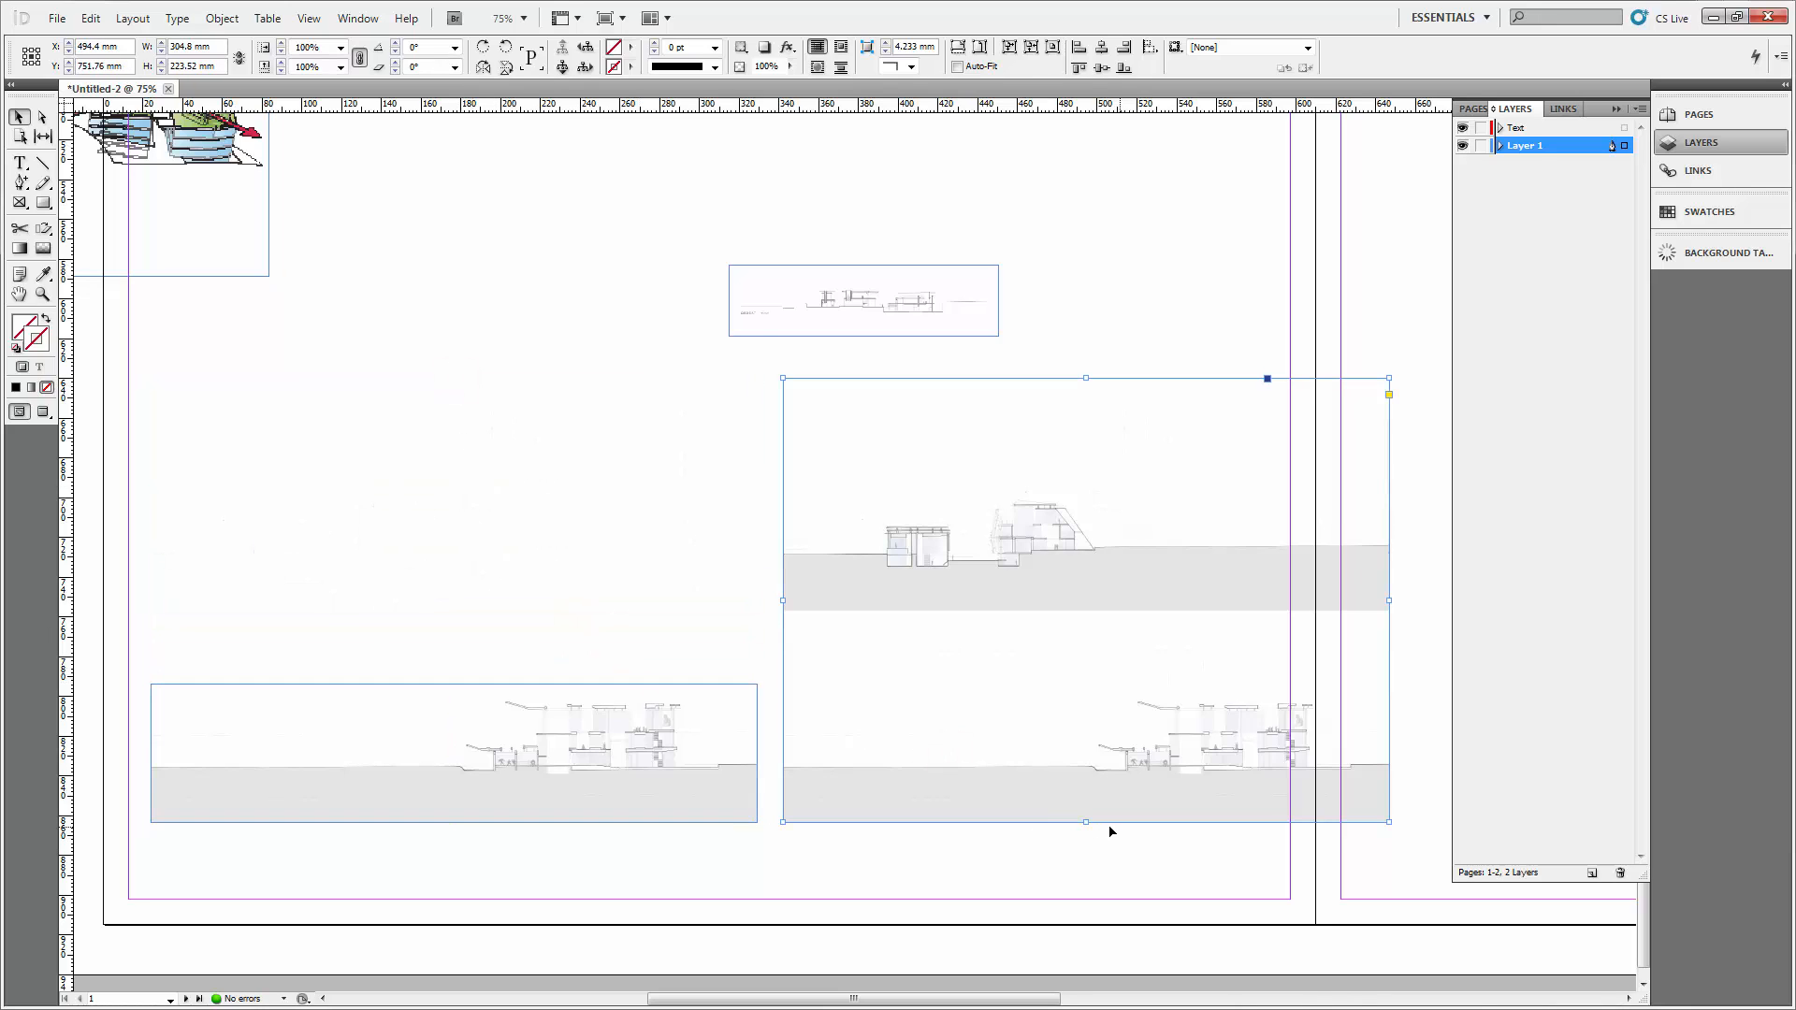
Crop the copy's frame to its upper section, and arrange the upper section on the left and the lower section beside it.
drag(1086, 824, 399, 639)
click(995, 733)
drag(244, 790, 886, 622)
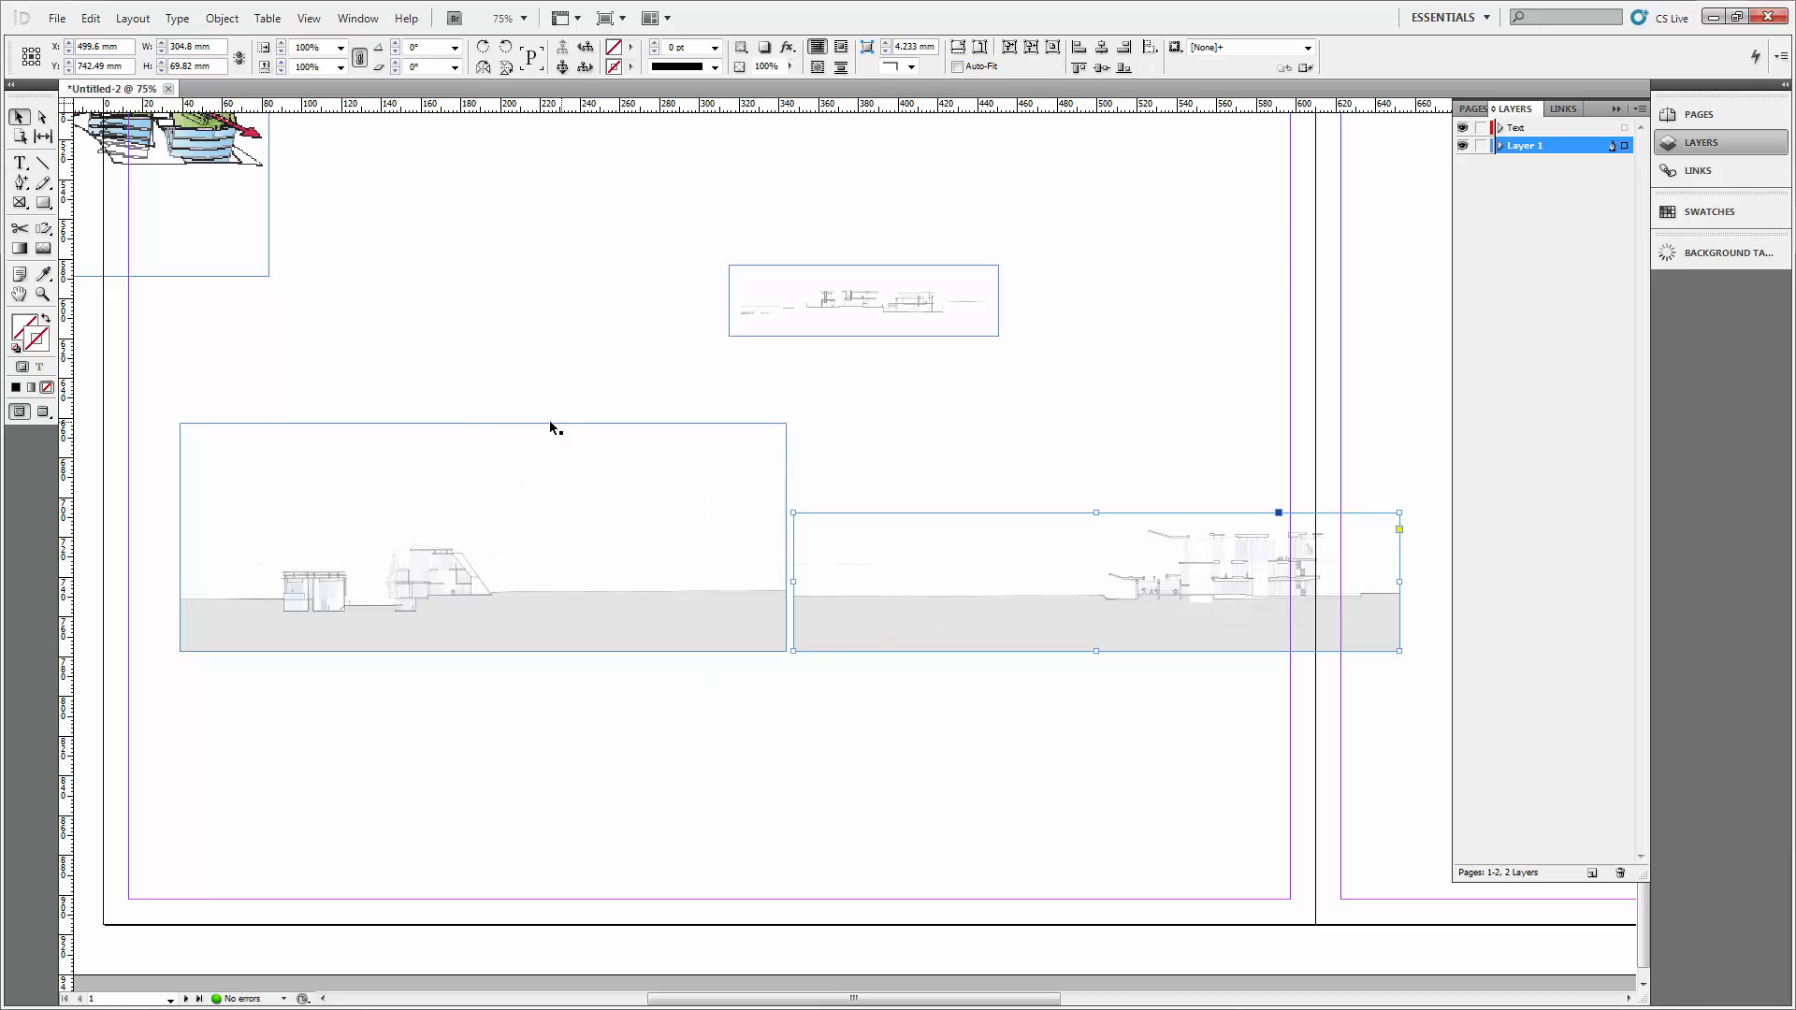
Crop the upper edge of the left section frame to match the right frame's height of about 69.8 mm.
click(435, 426)
drag(483, 423, 711, 512)
click(914, 442)
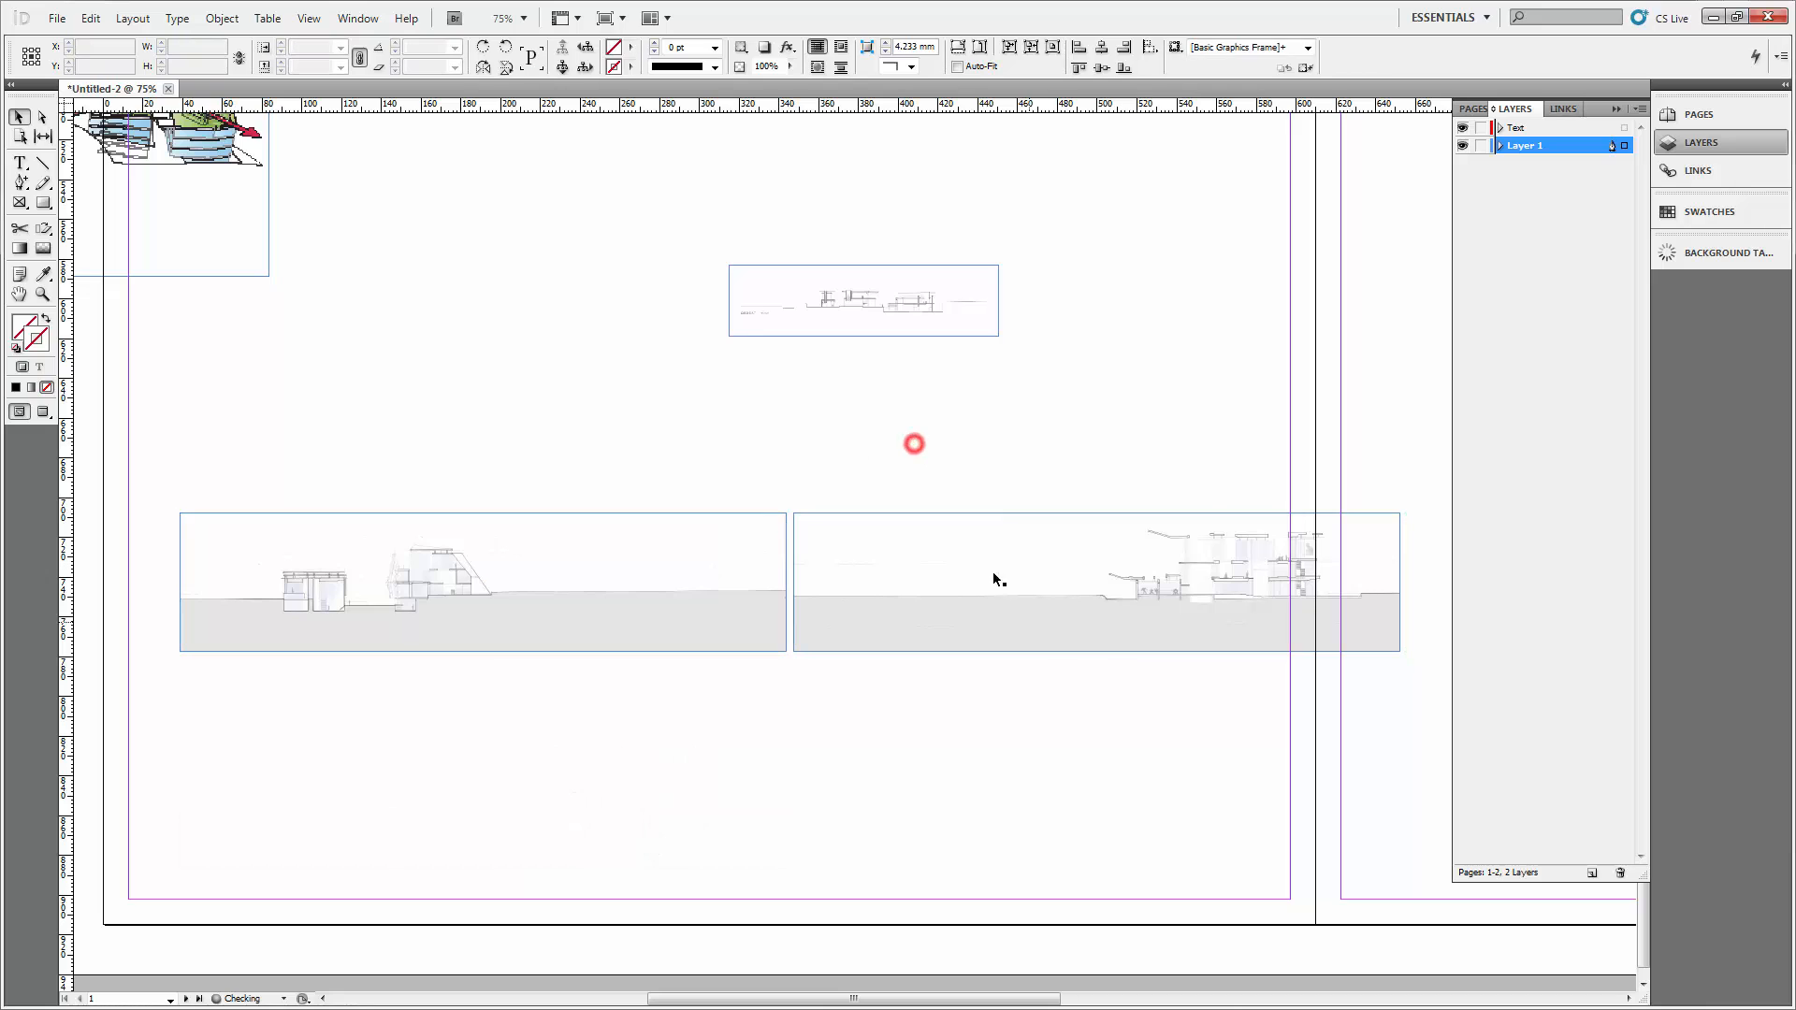
Crop the empty ground from the facing sides of both section frames, leaving each building with a short margin.
click(934, 614)
drag(791, 584, 1063, 593)
click(738, 613)
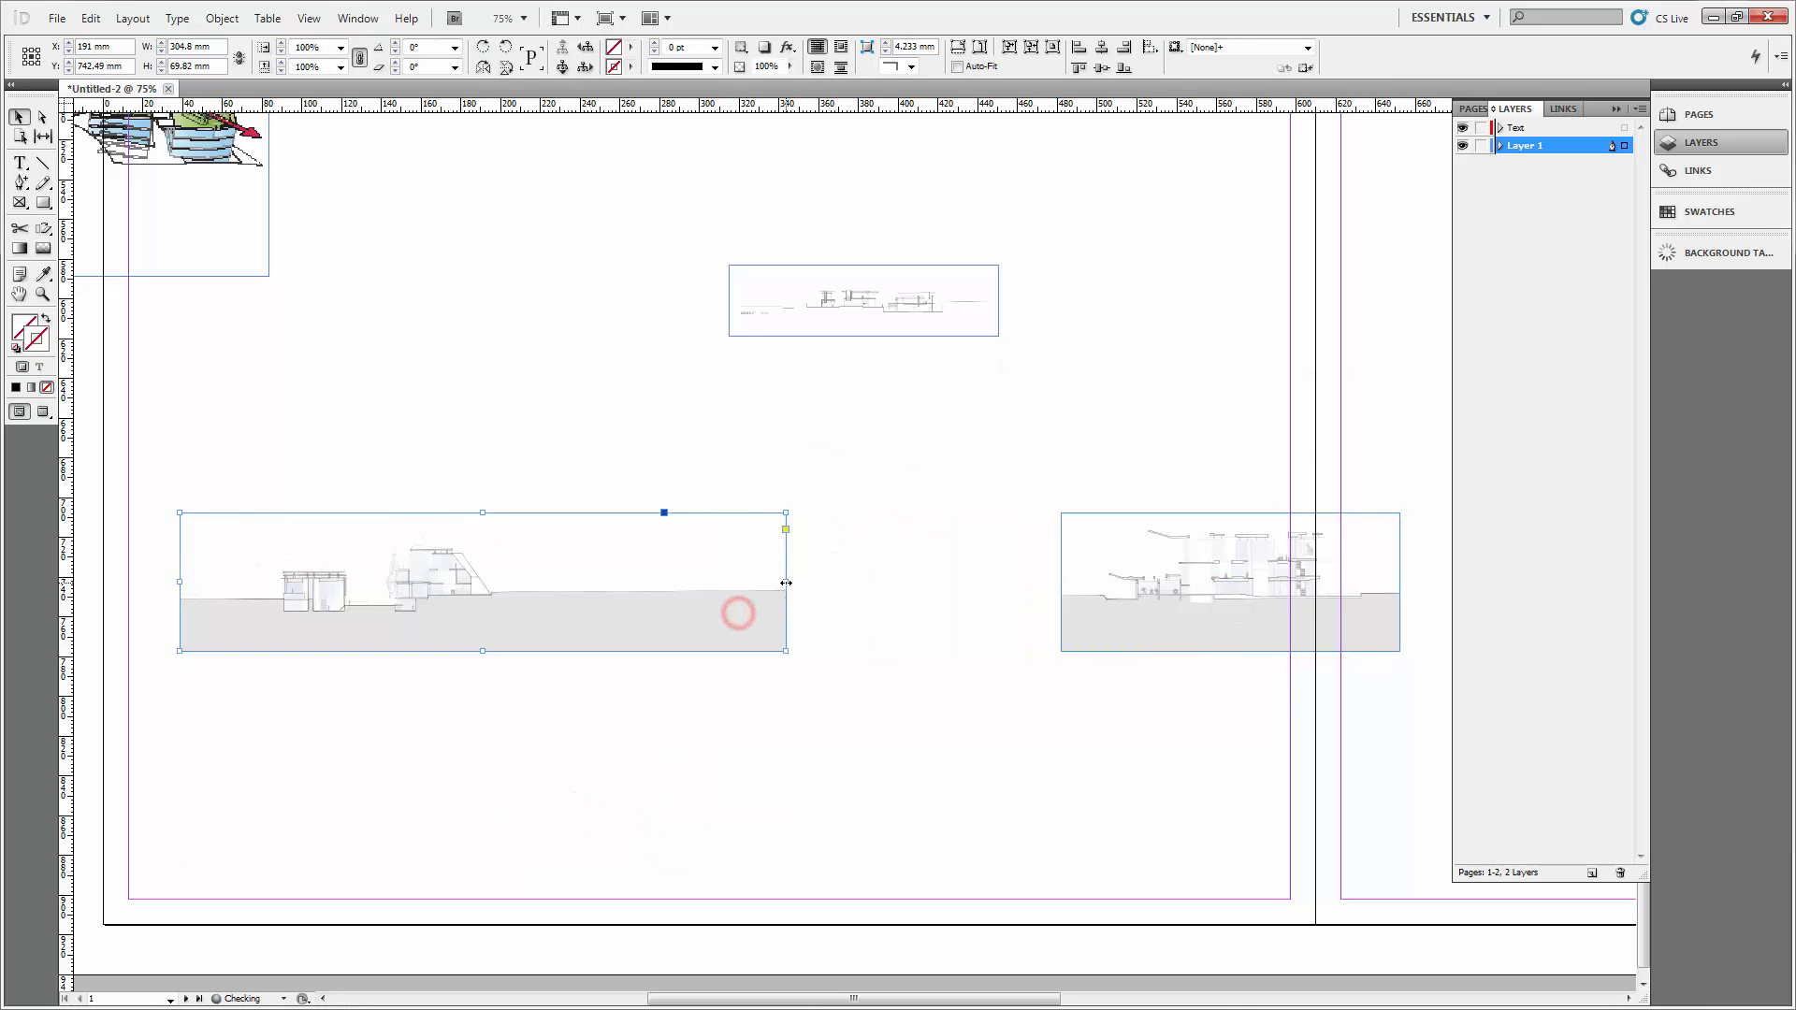
drag(785, 582, 548, 603)
click(934, 694)
Move the right section frame close to the left one, and crop the left frame's outer side to a width of about 167.6 mm.
drag(1085, 622, 579, 629)
click(558, 686)
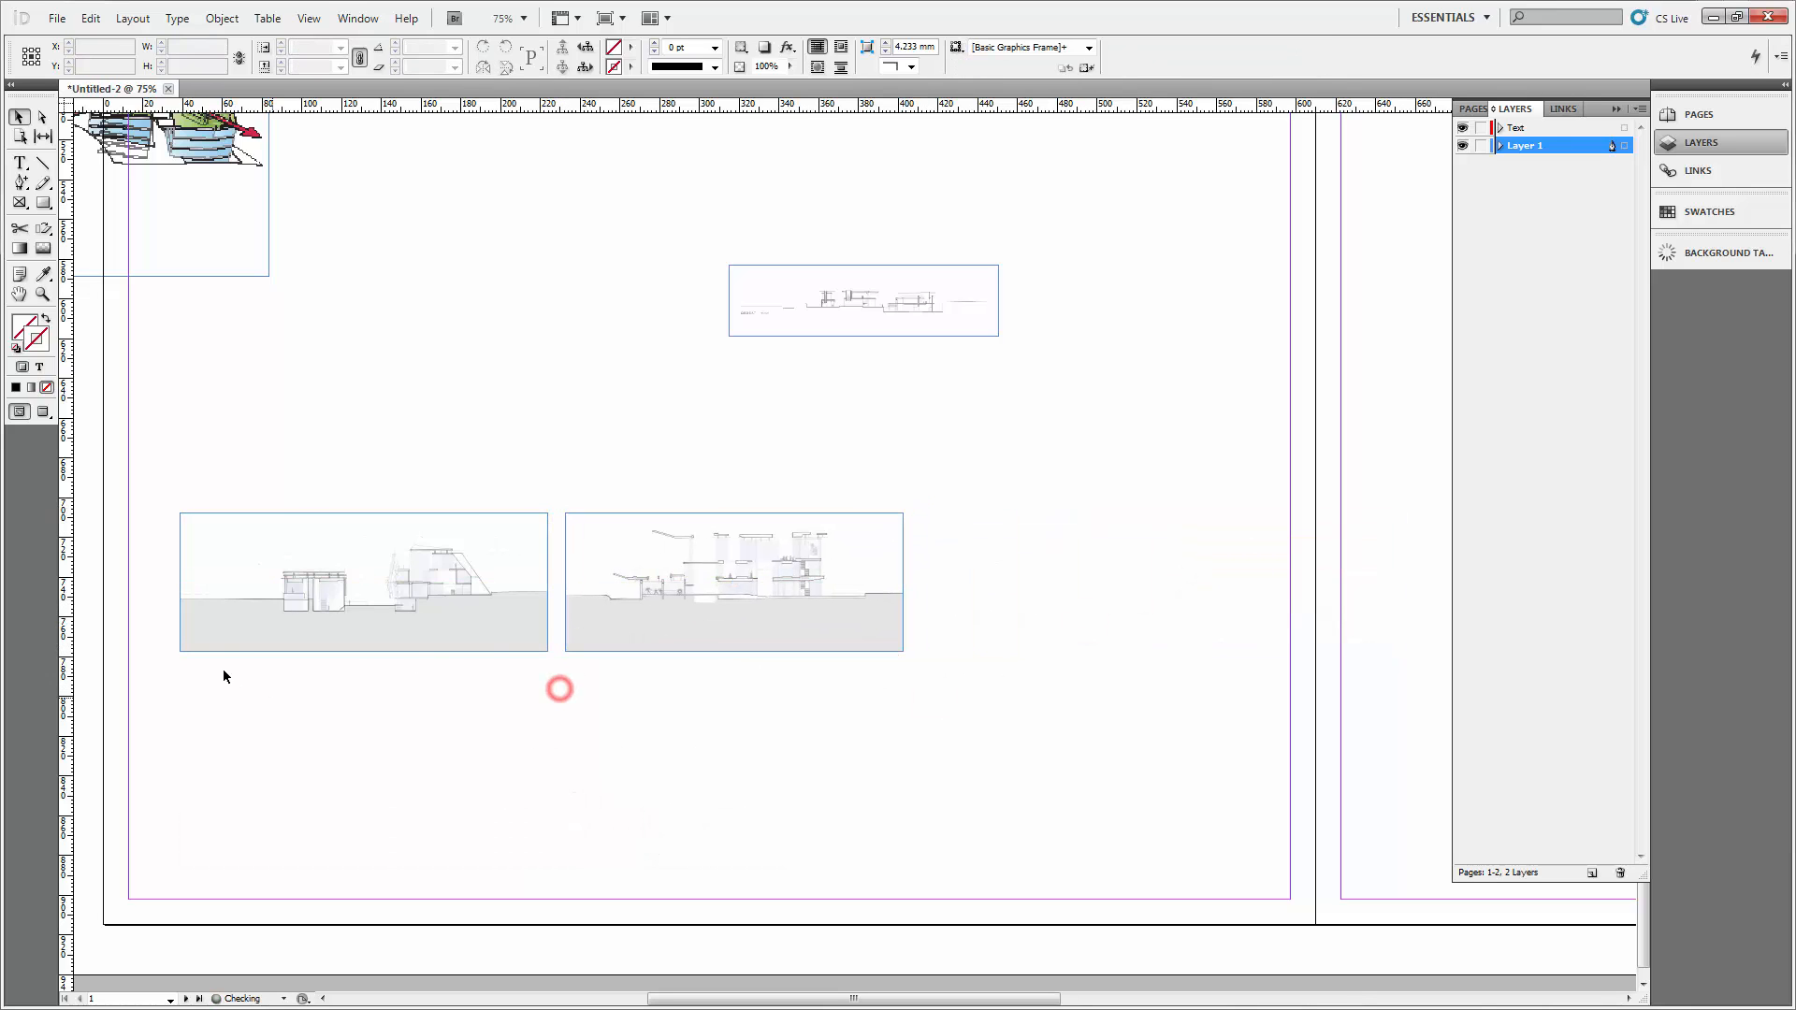
click(226, 647)
drag(180, 581, 214, 582)
click(847, 709)
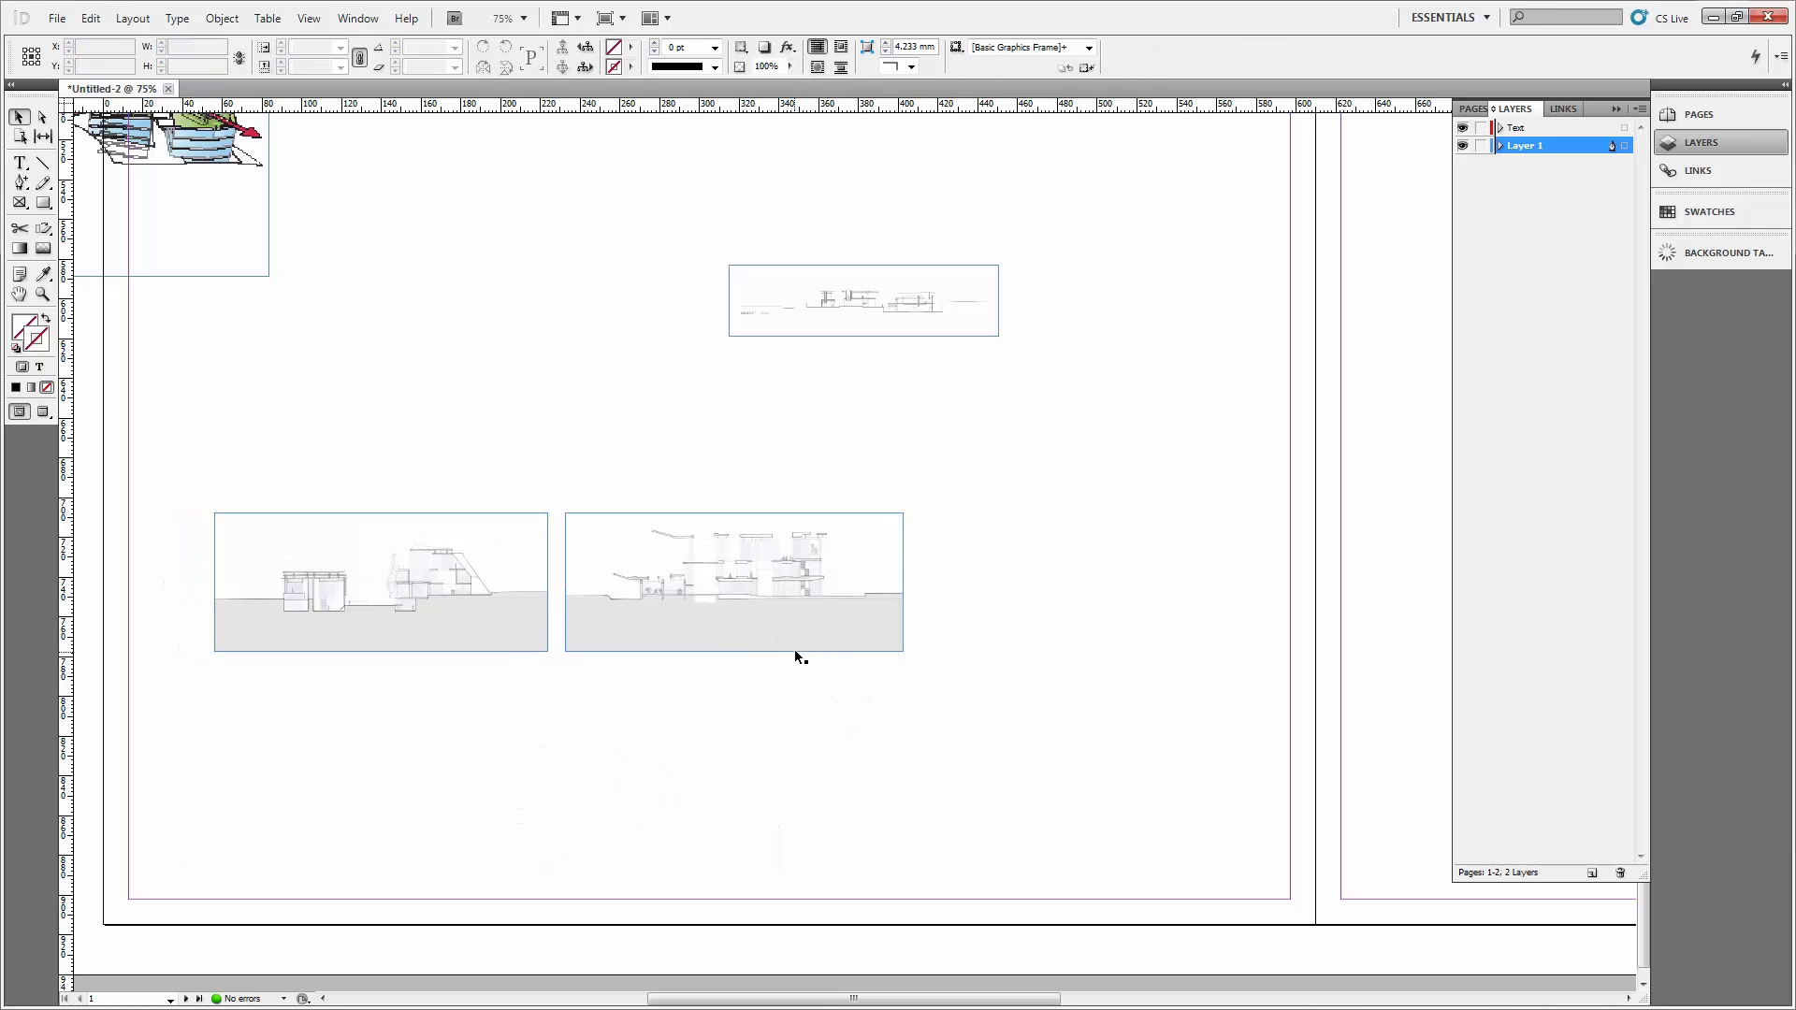
Butt the right section frame against the left one, and nudge it right to leave a narrow gap.
drag(741, 705, 583, 615)
click(592, 708)
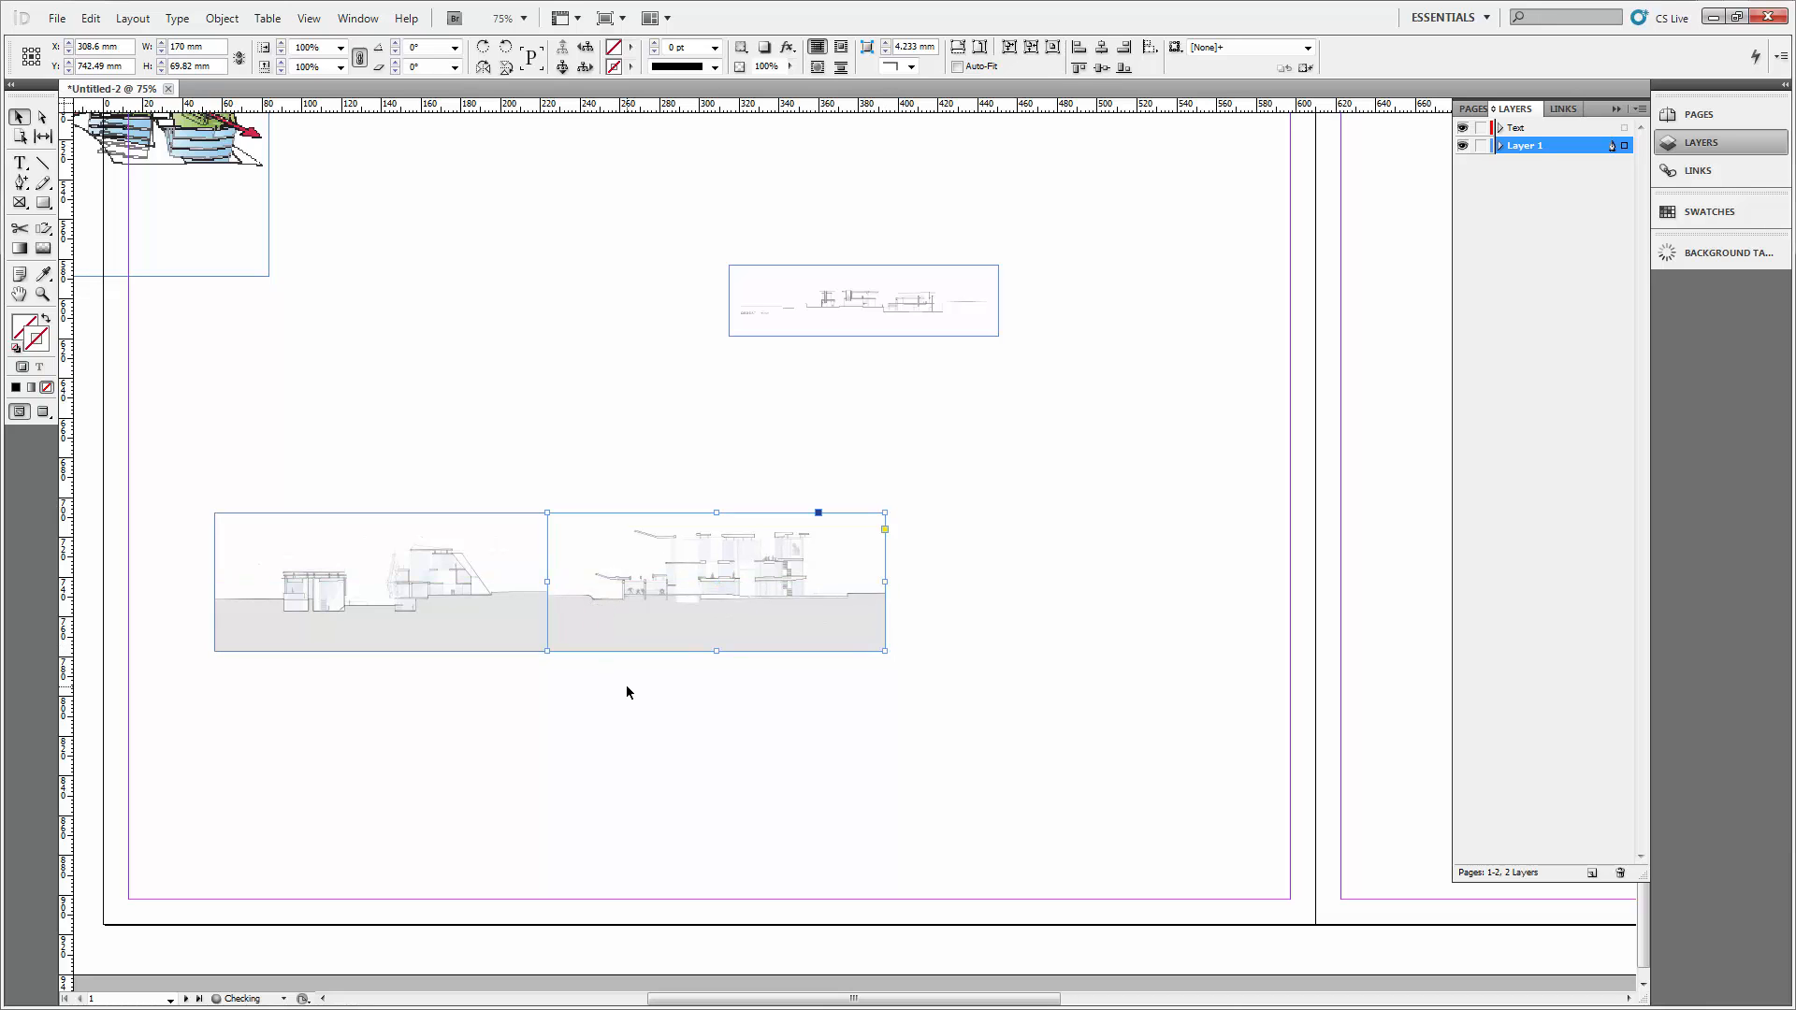
key(Right)
key(Right)
key(Right)
key(Right)
key(Right)
key(Right)
key(Right)
key(Right)
key(Right)
key(Right)
key(Right)
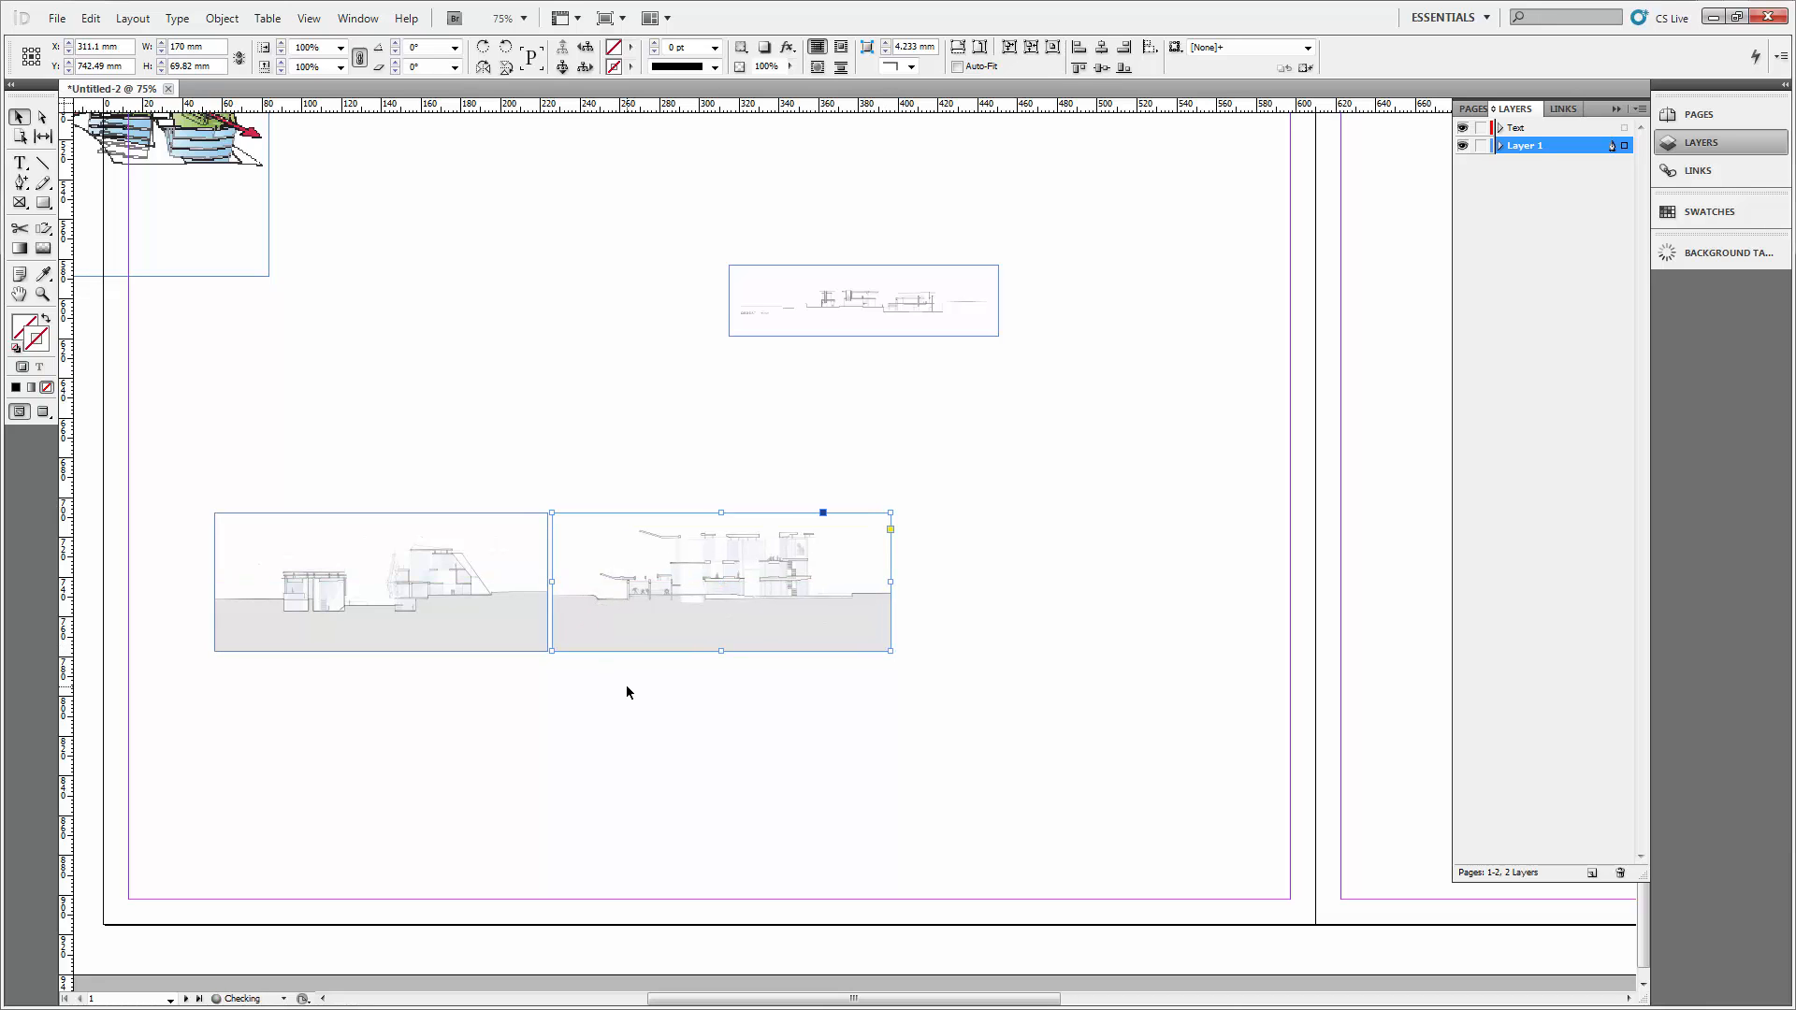
click(626, 687)
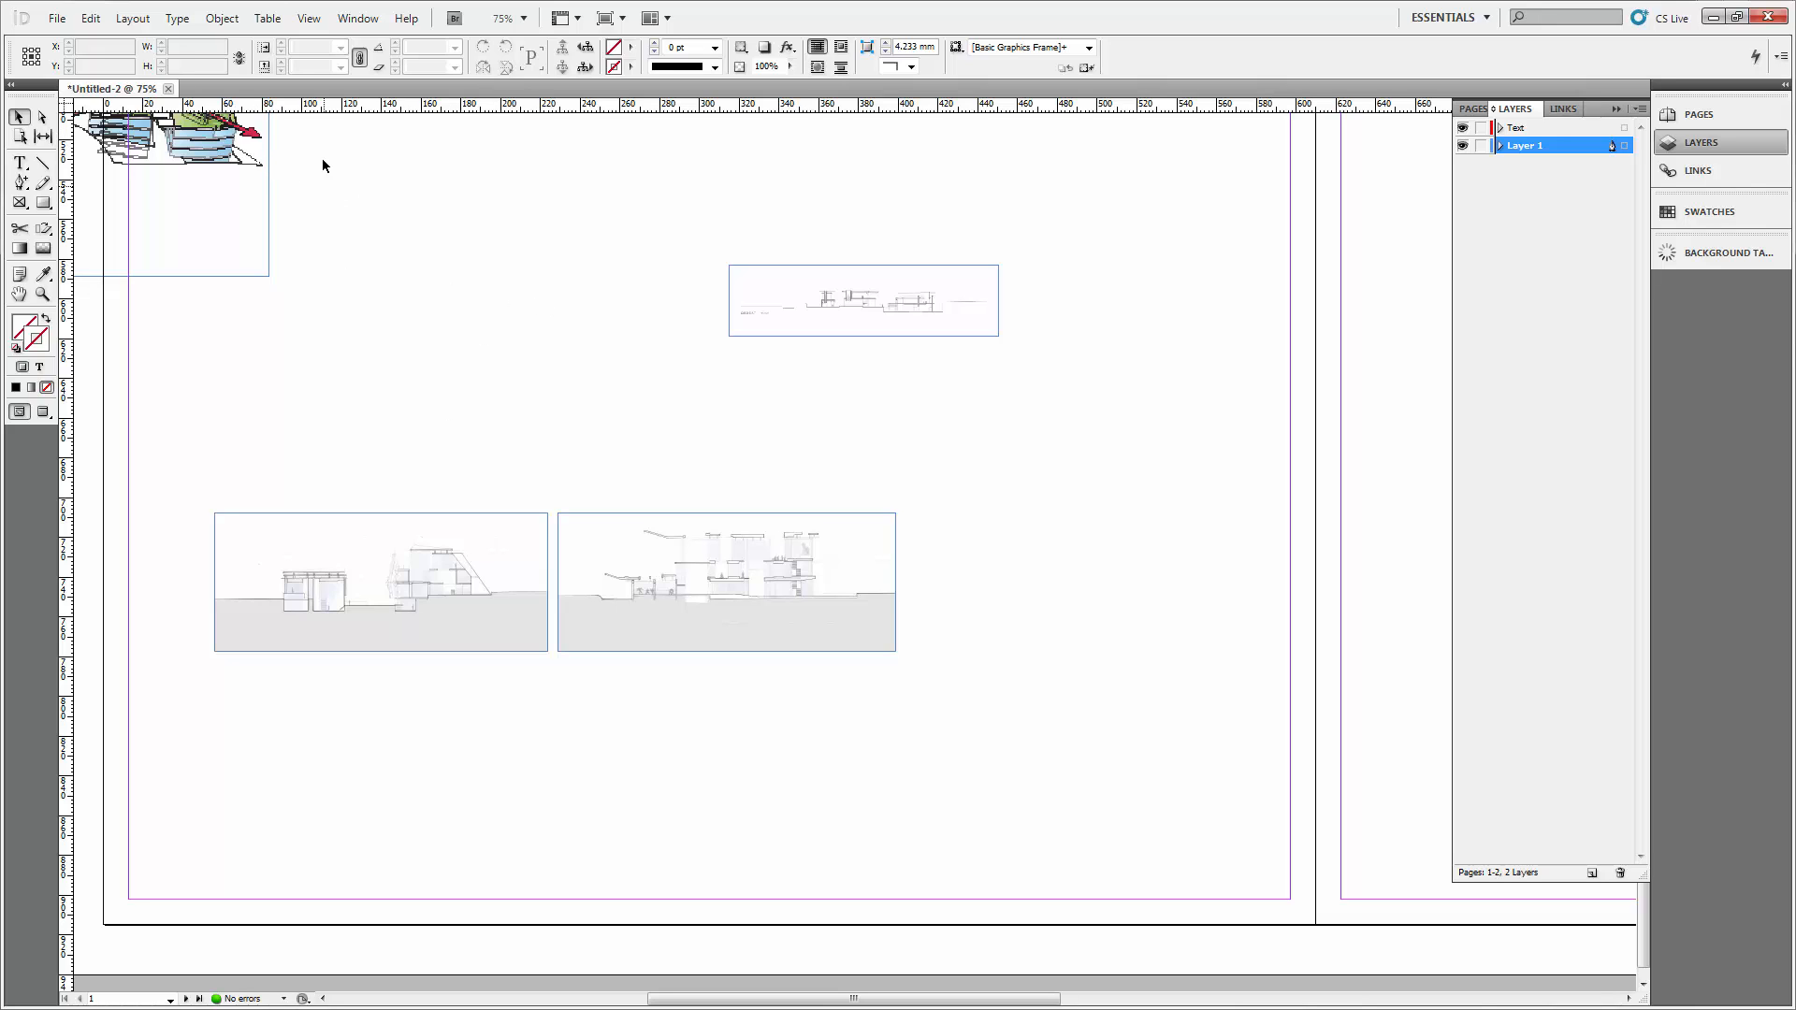
Set both the horizontal and vertical ruler units to inches in the preferences.
click(450, 527)
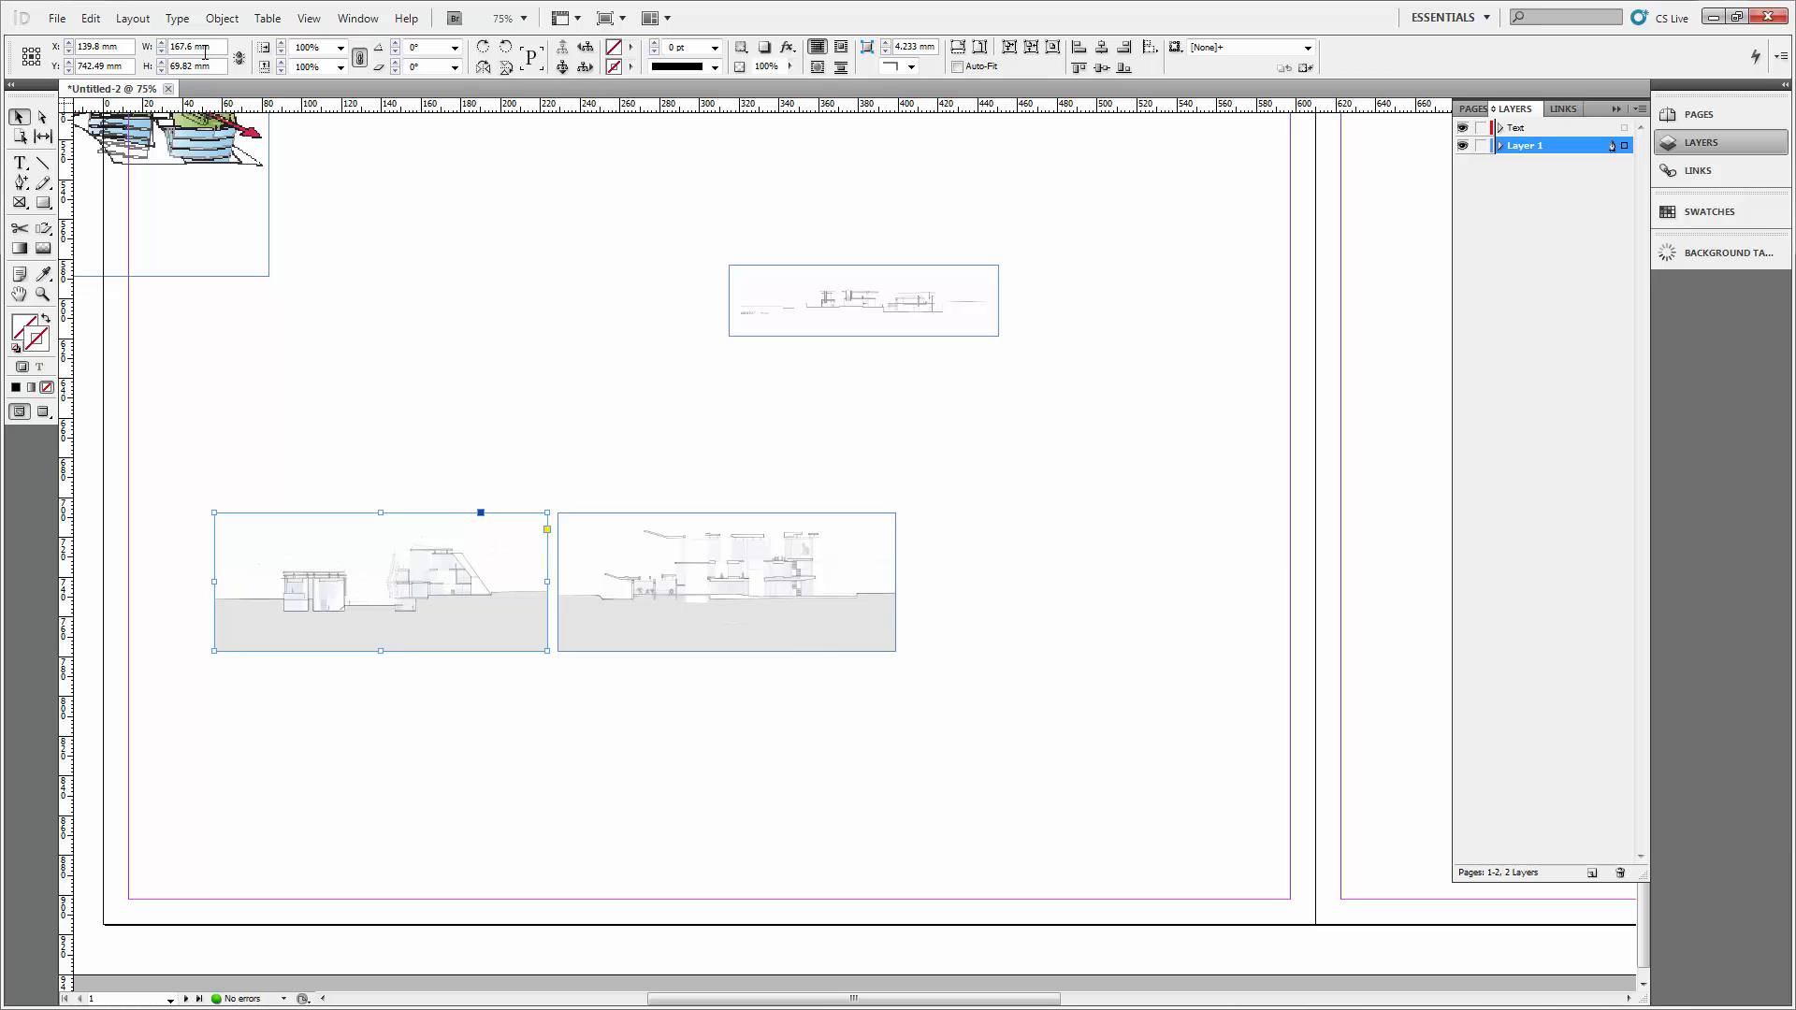
click(89, 21)
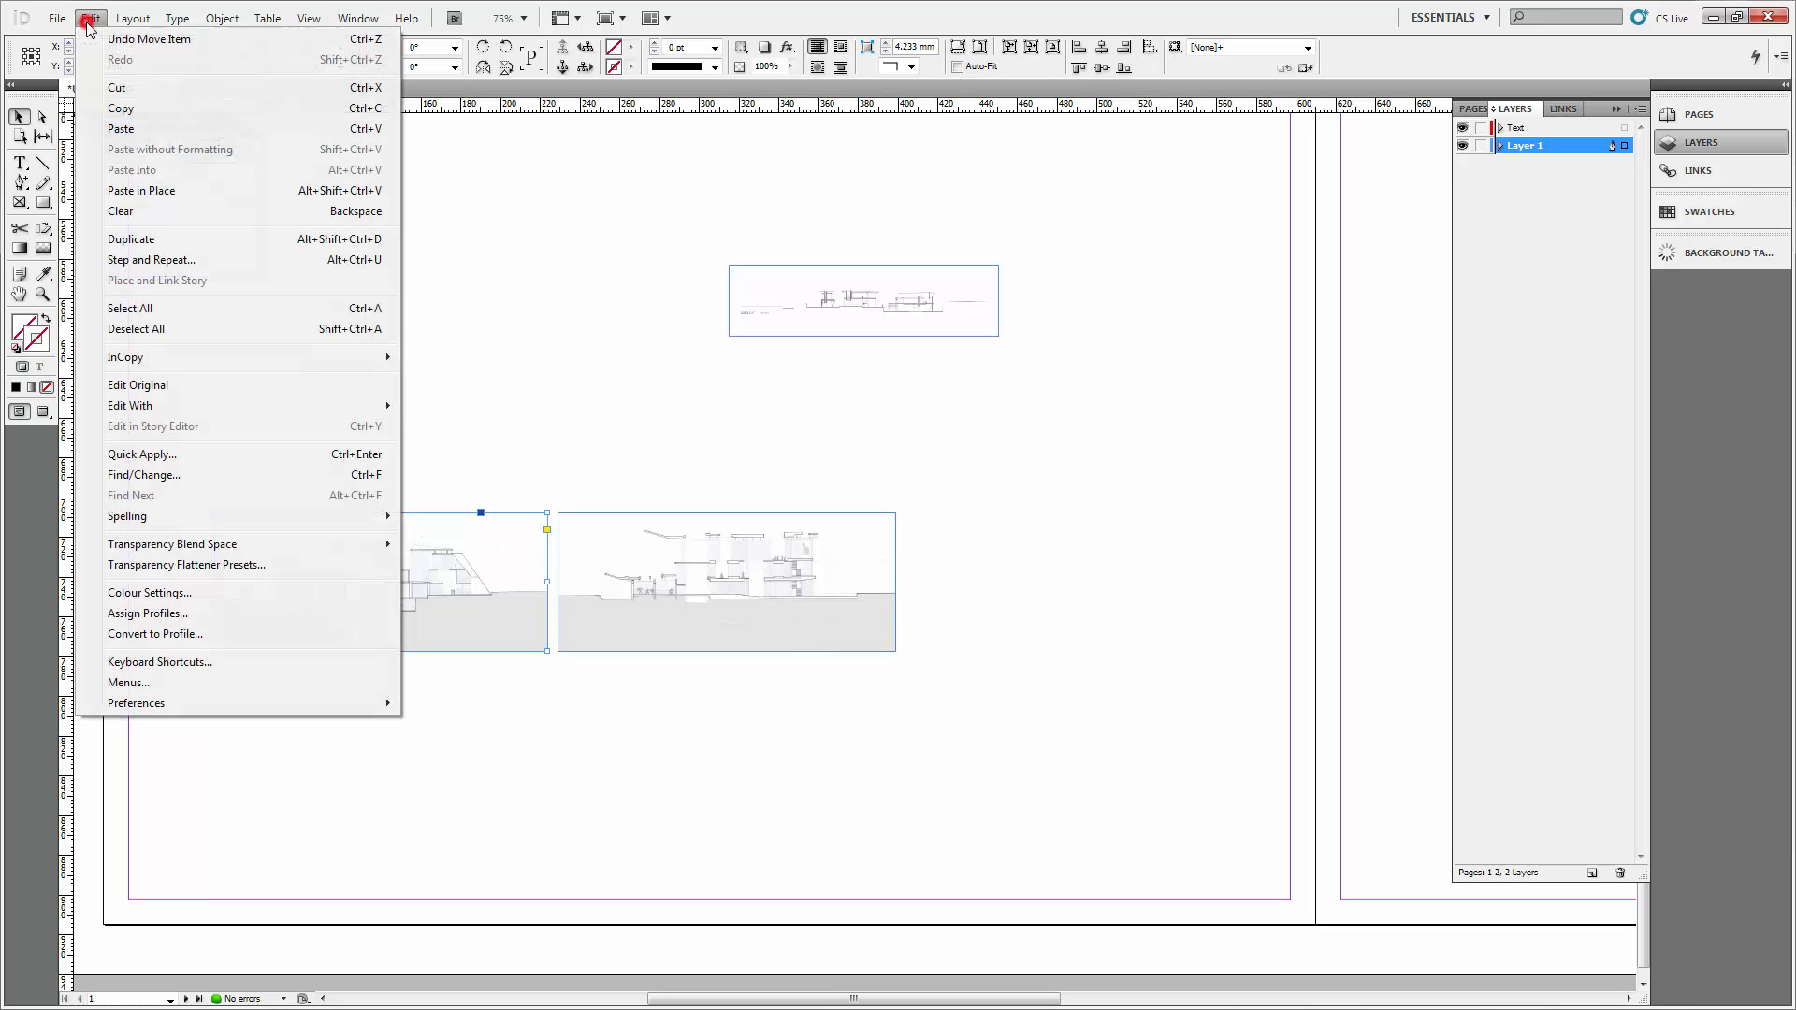
mouse_move(155, 706)
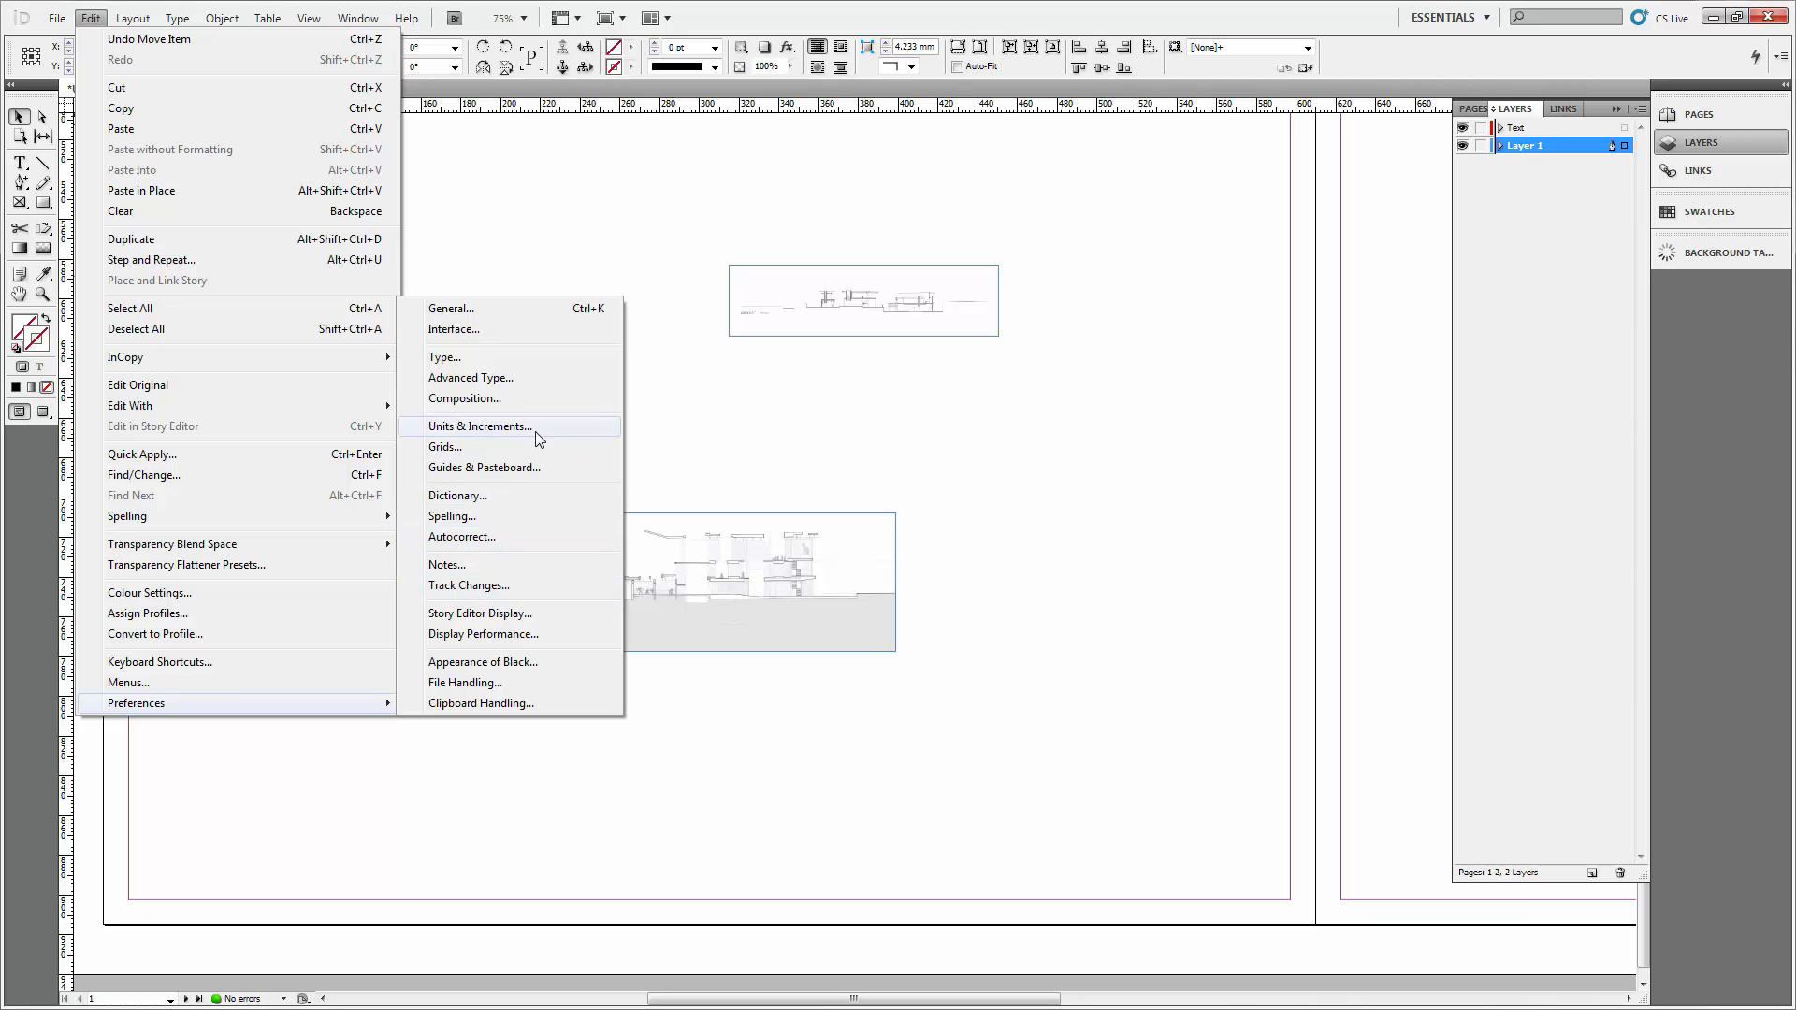
click(480, 427)
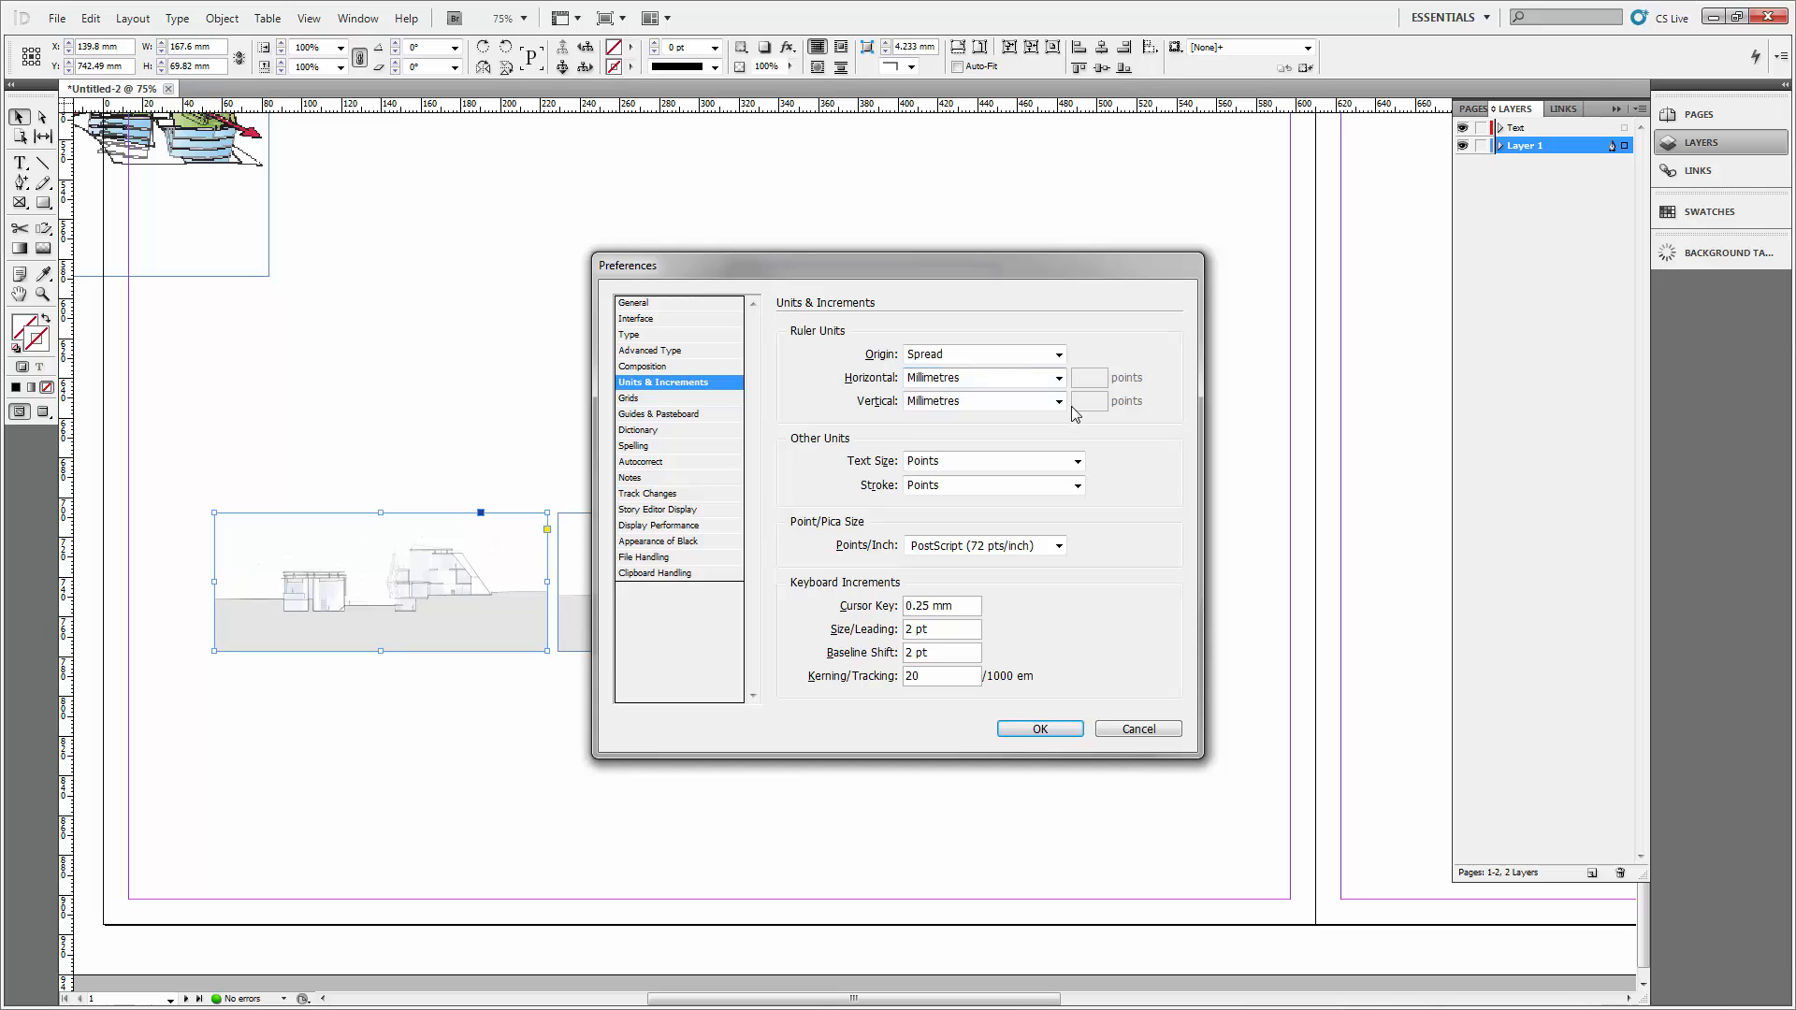
click(1033, 379)
click(973, 418)
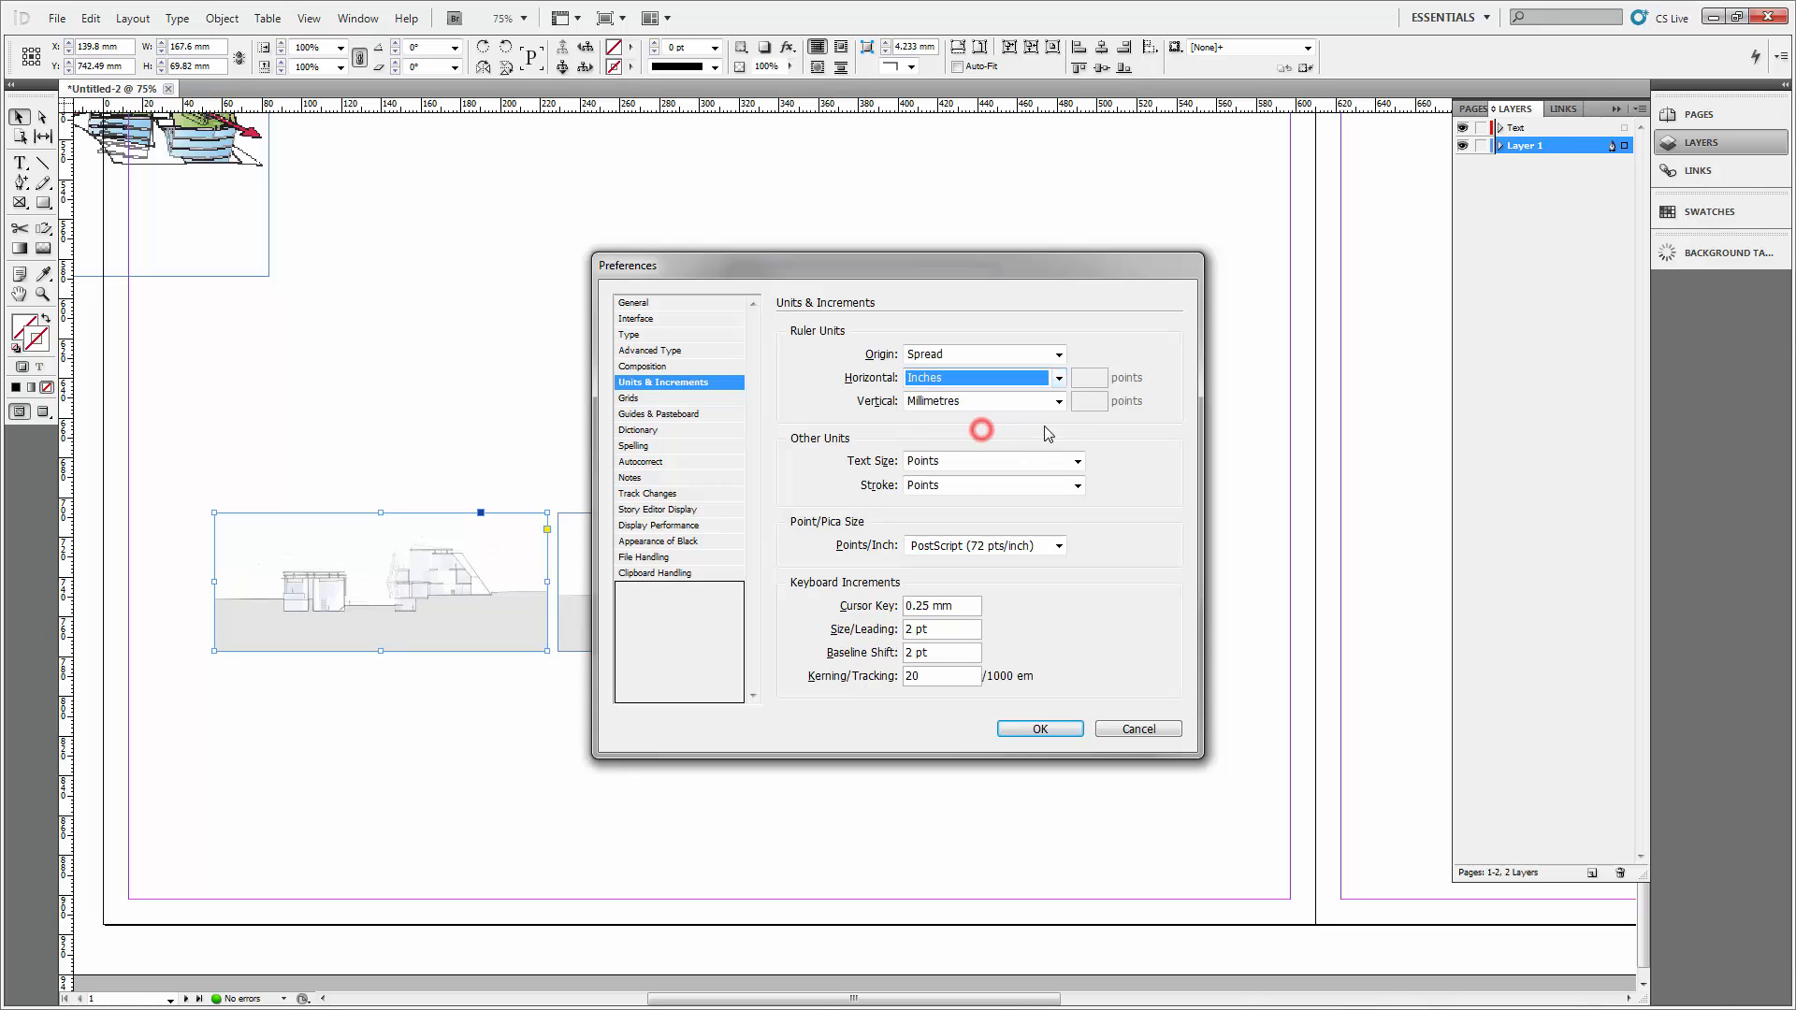
click(1015, 400)
click(991, 441)
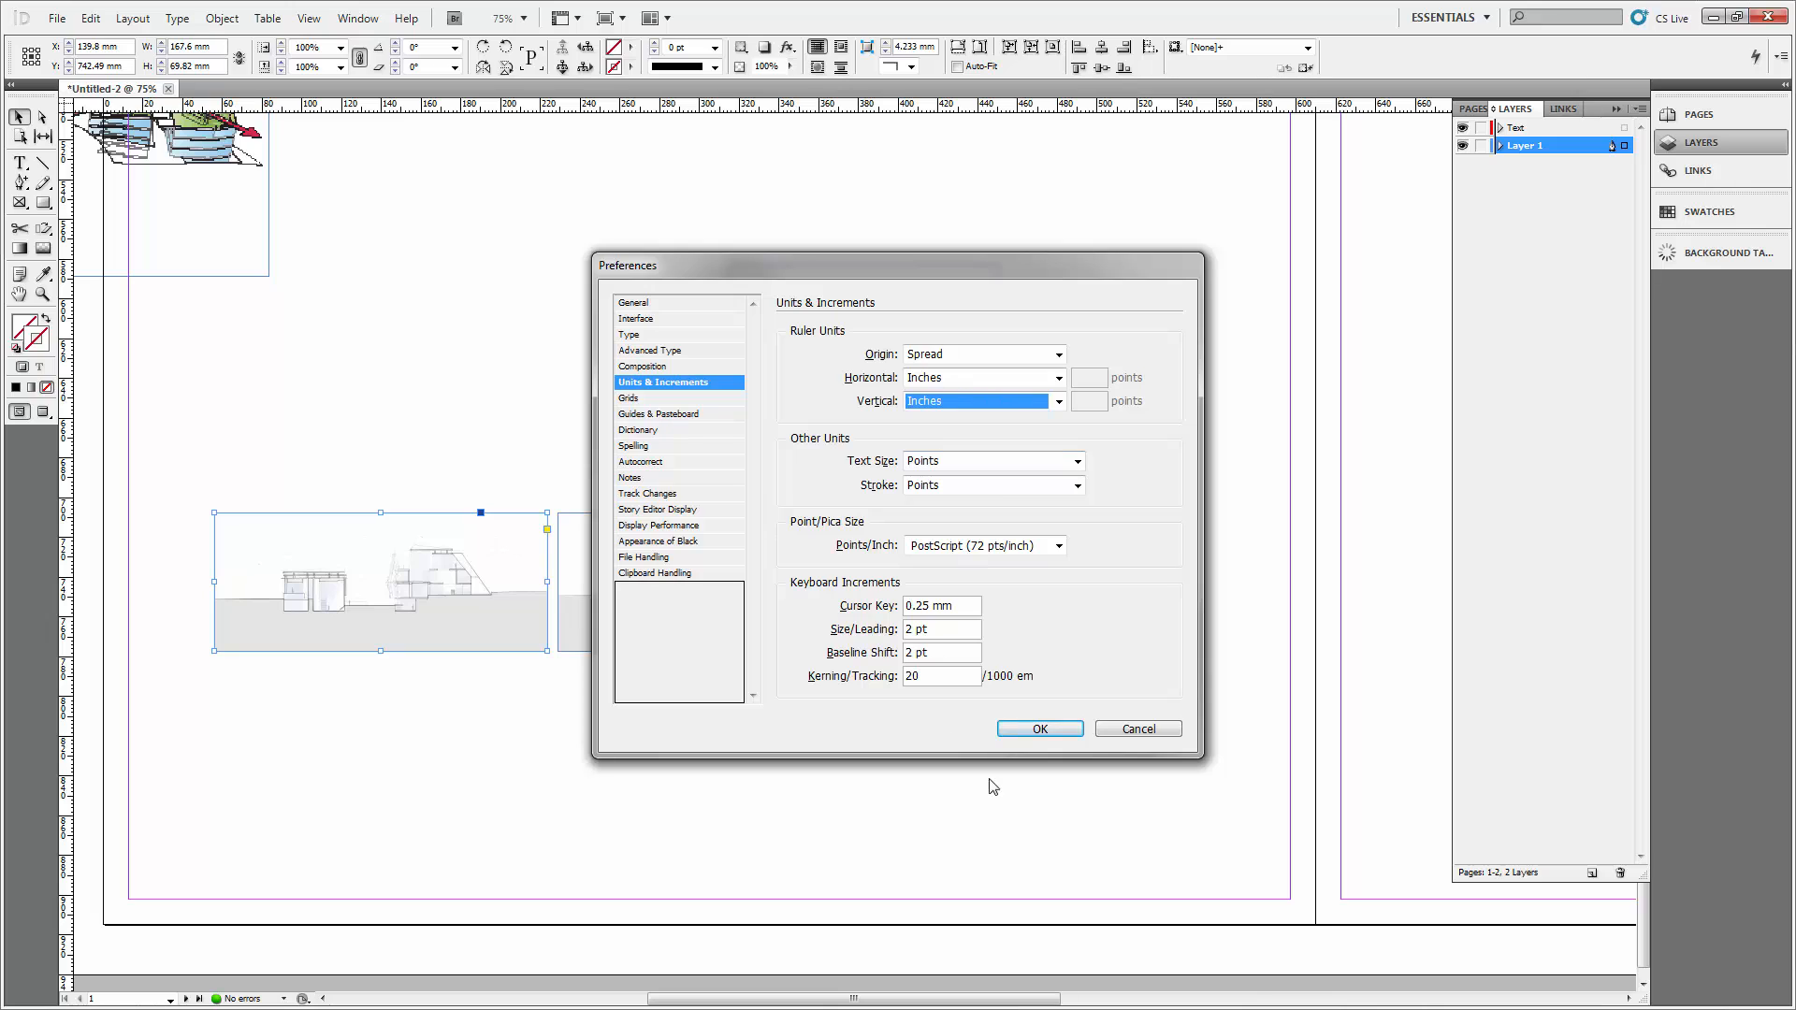
click(1054, 728)
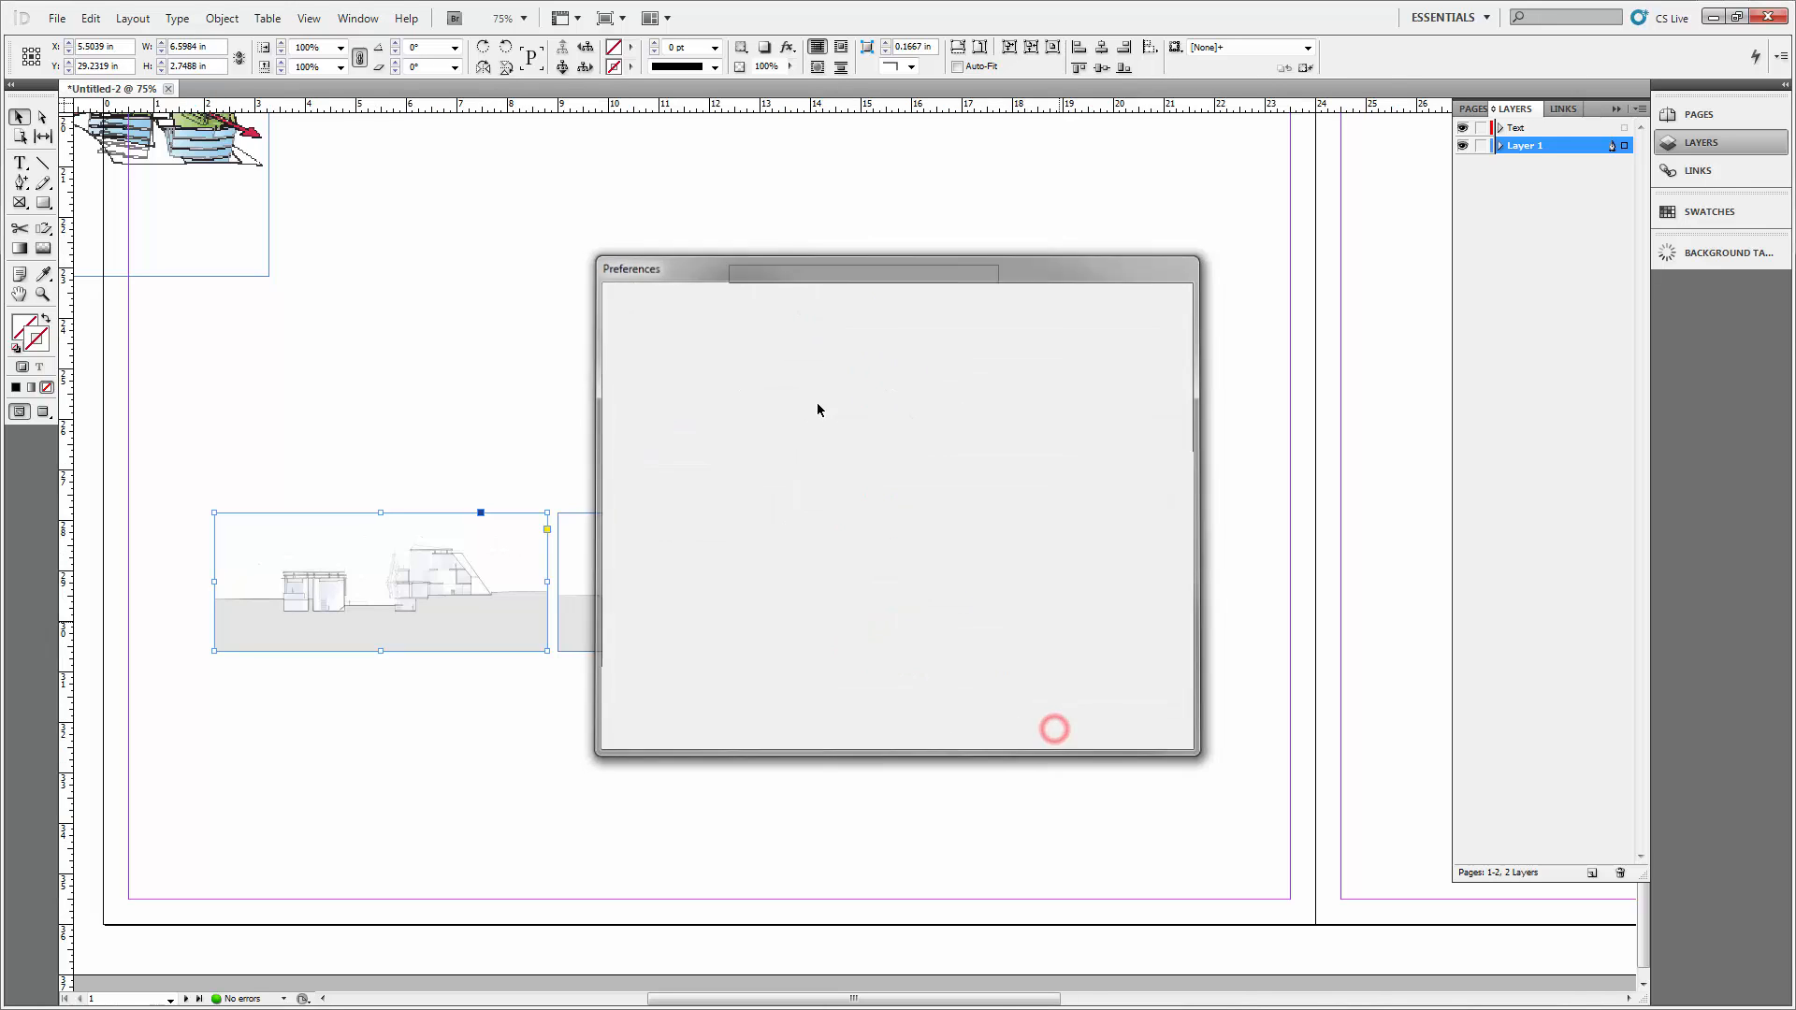
Check the dimensions of the left section frame and of the two section frames together.
click(394, 546)
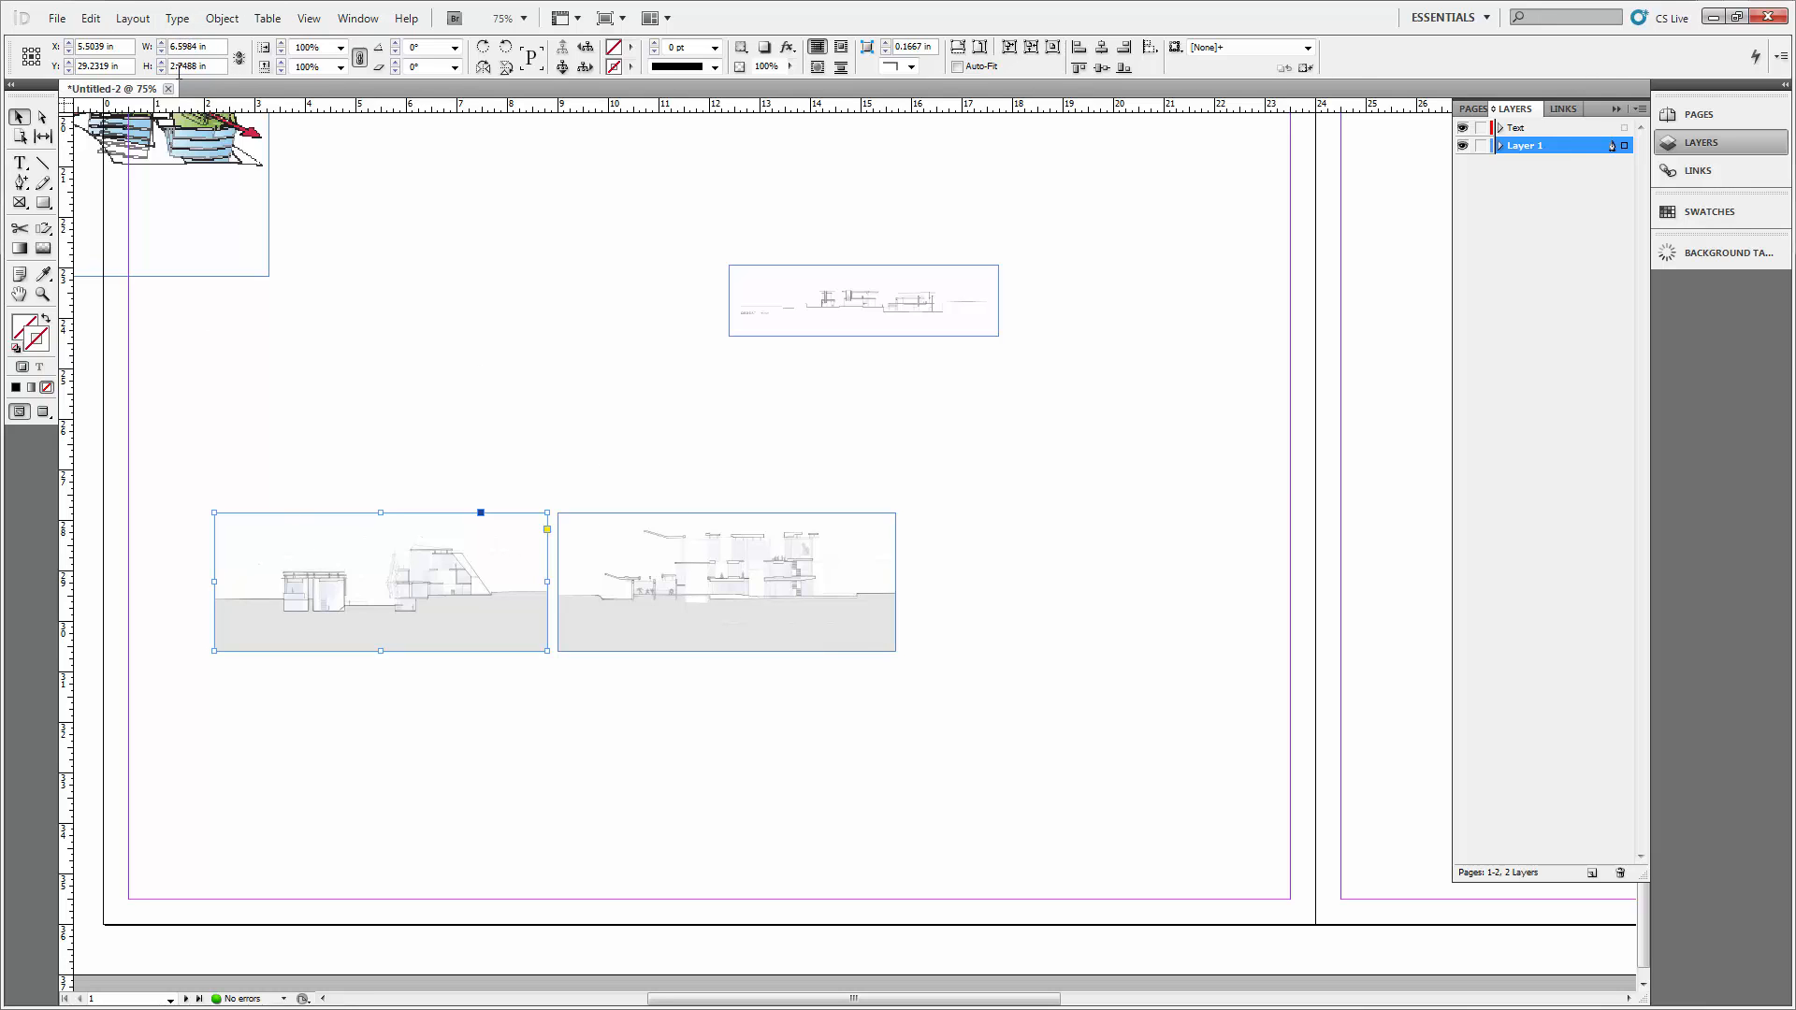
click(584, 376)
drag(667, 765, 524, 608)
click(608, 735)
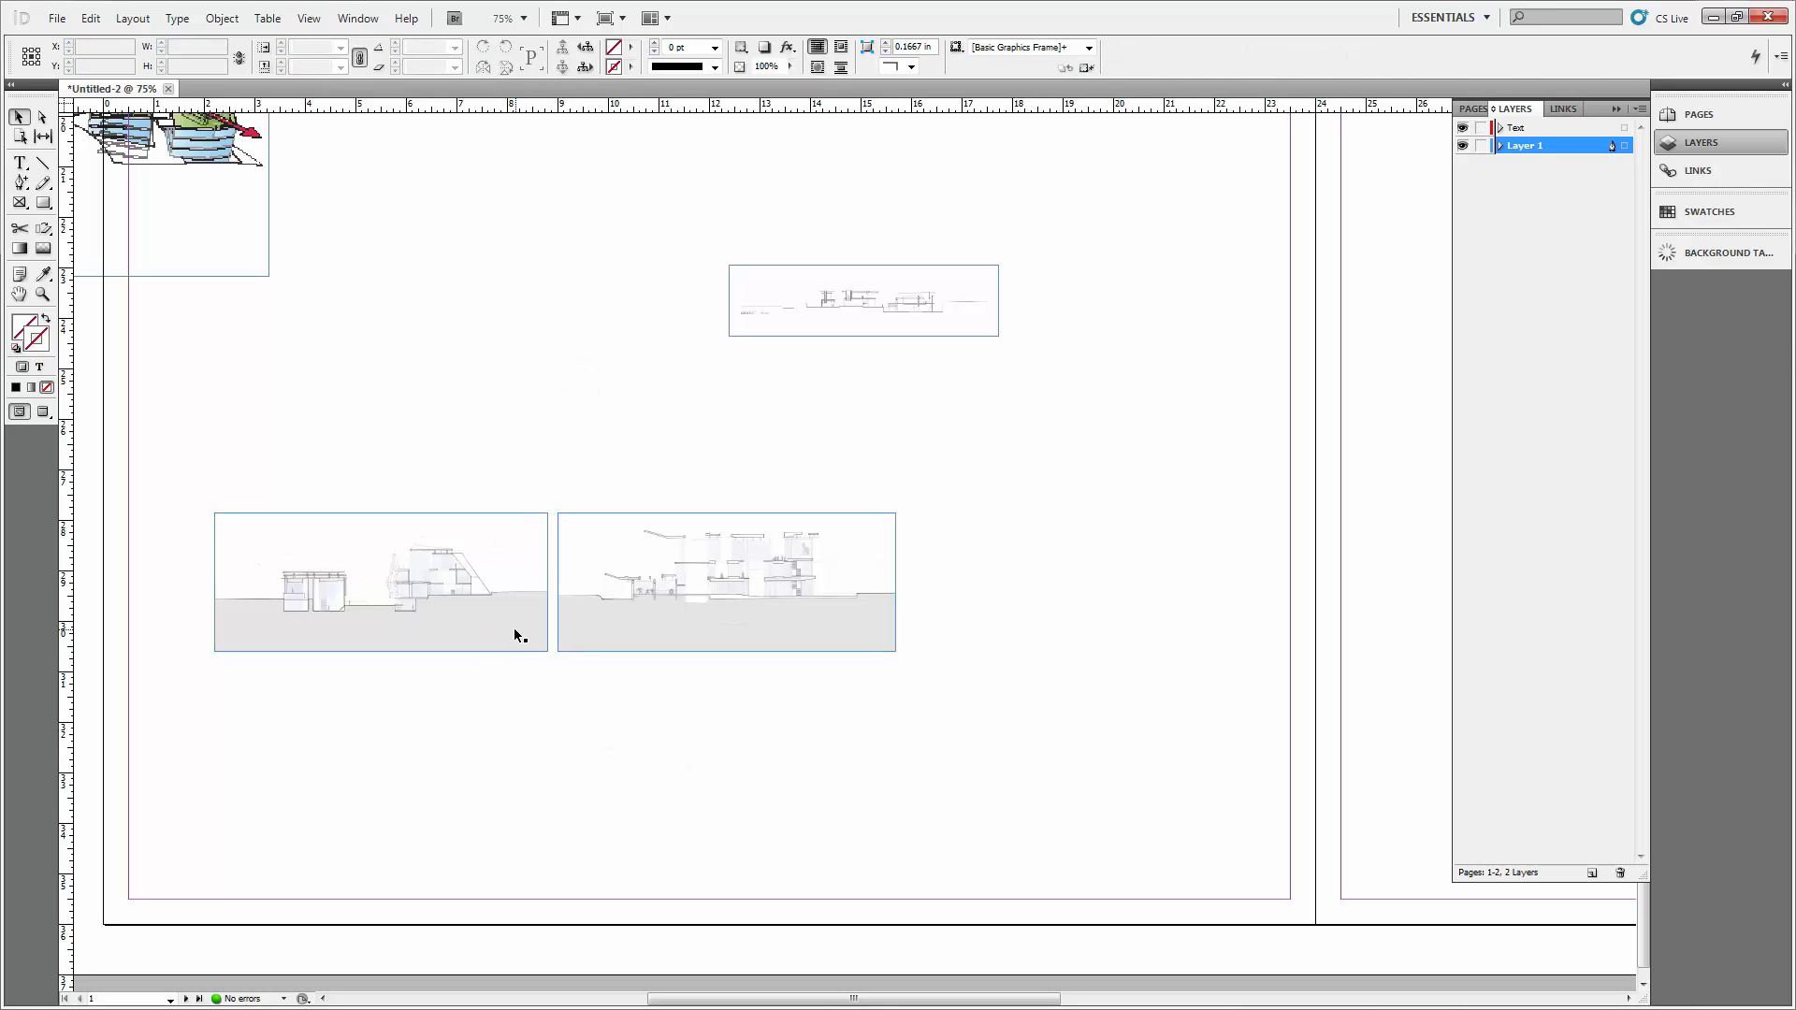
click(627, 713)
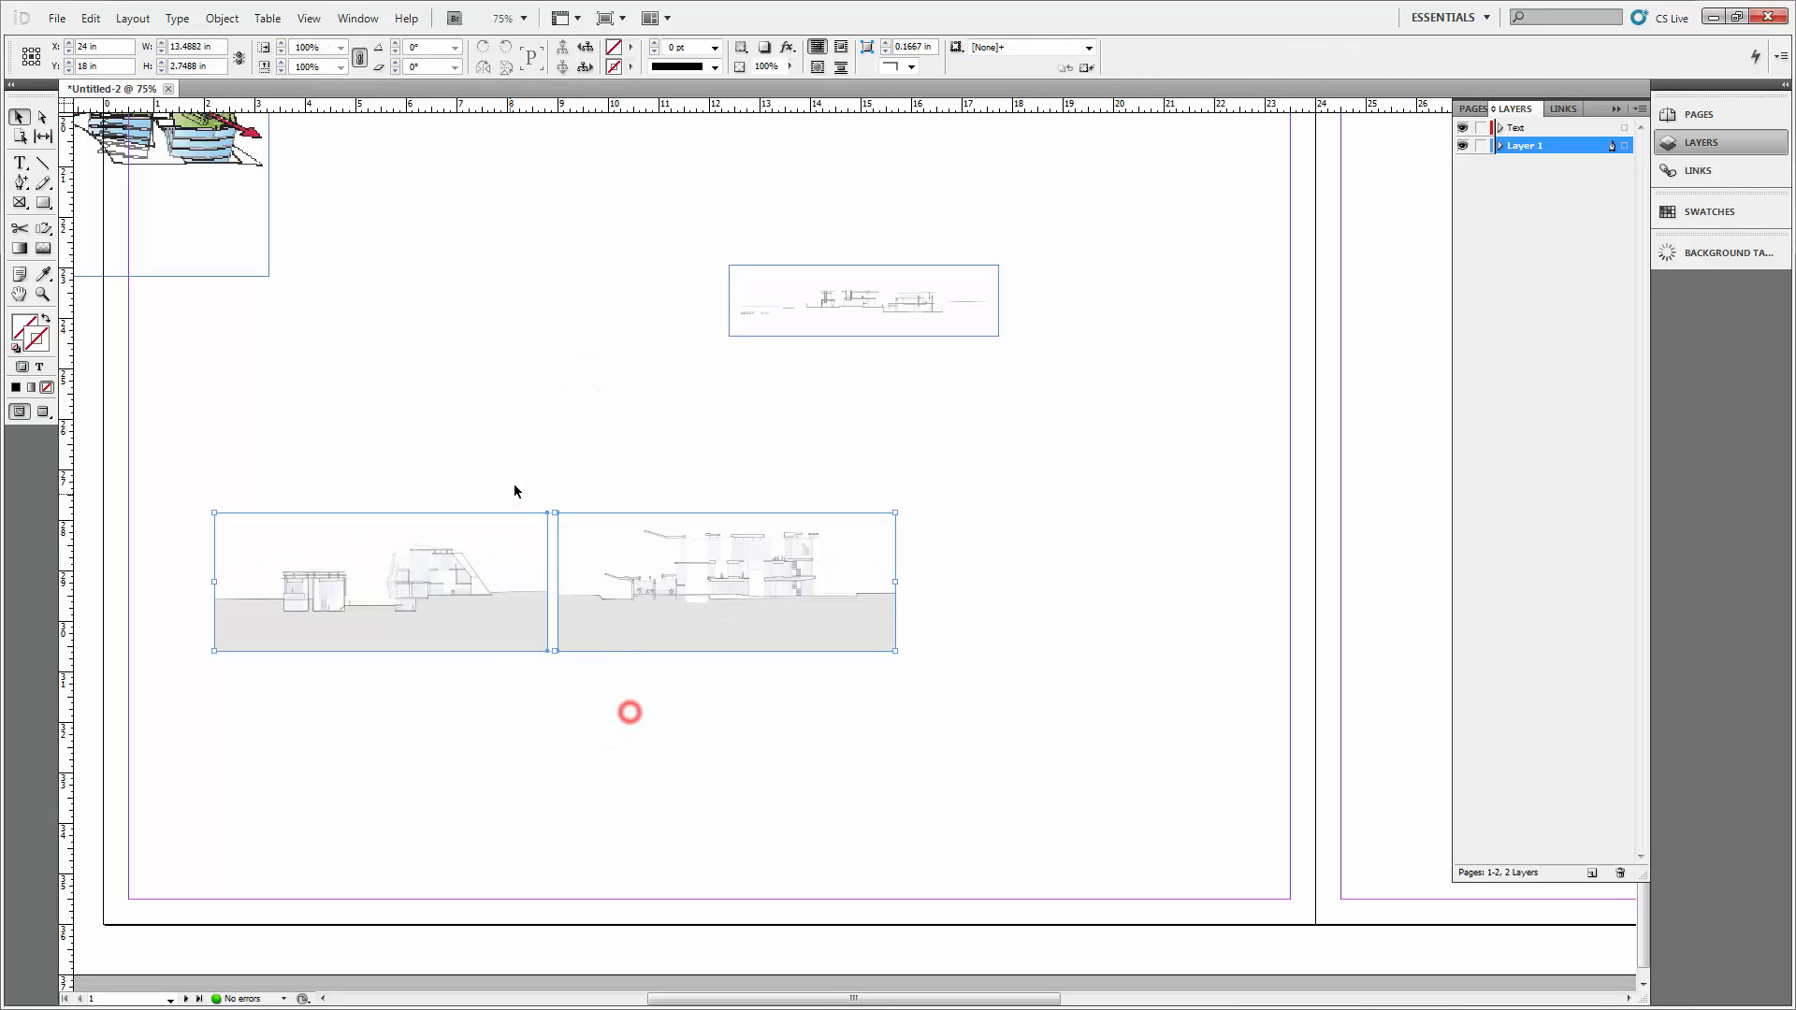
click(624, 412)
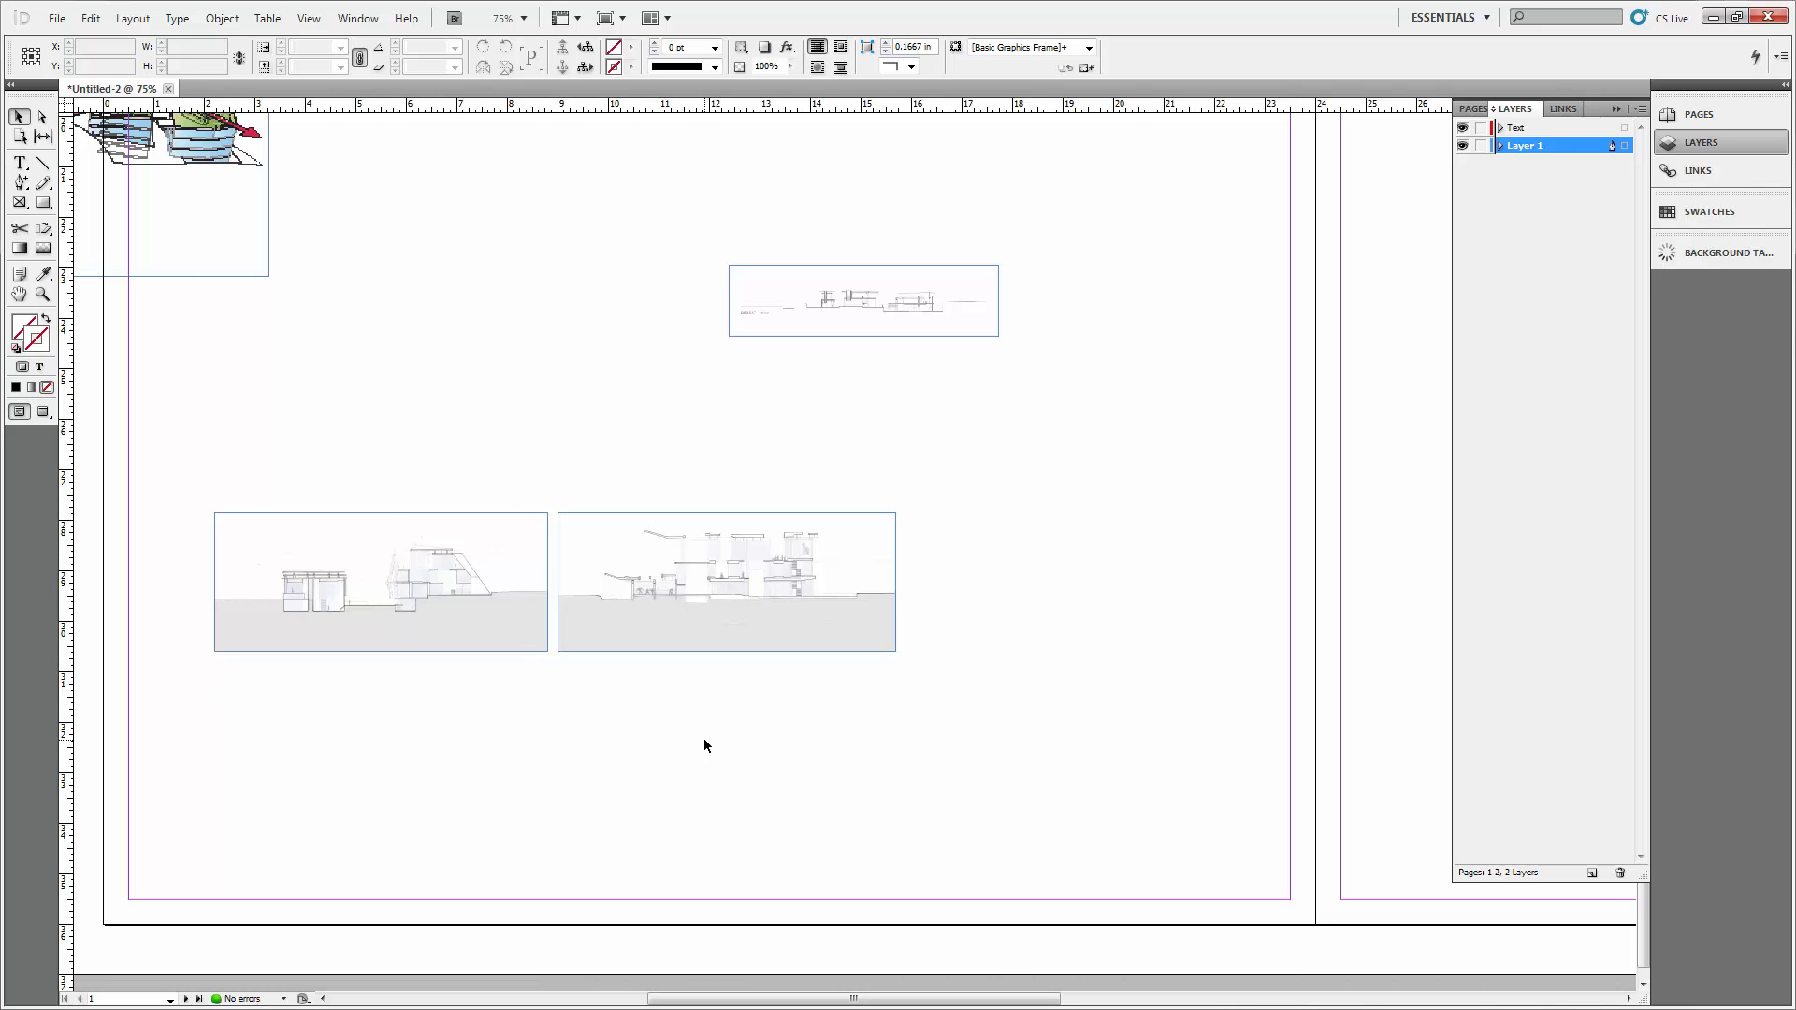
Shift the image inside the right section frame about 0.89 in right and 0.59 in down, keeping the frame in place.
click(802, 588)
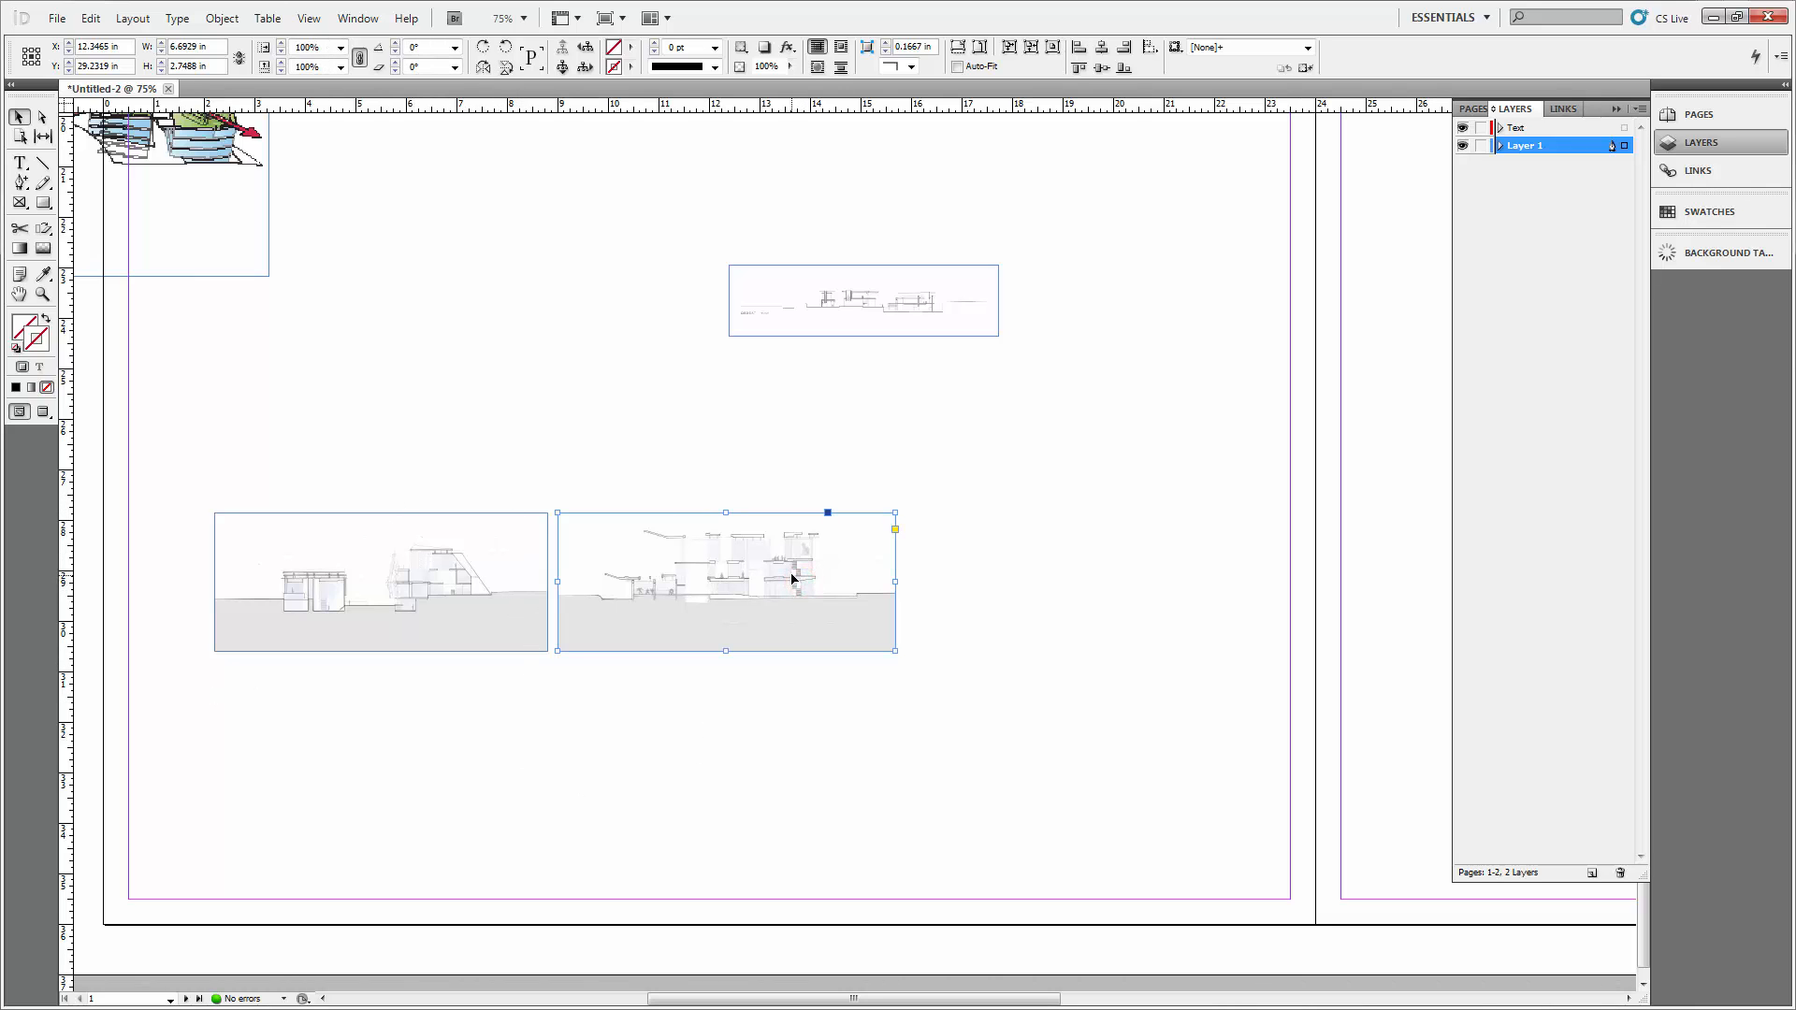
click(791, 577)
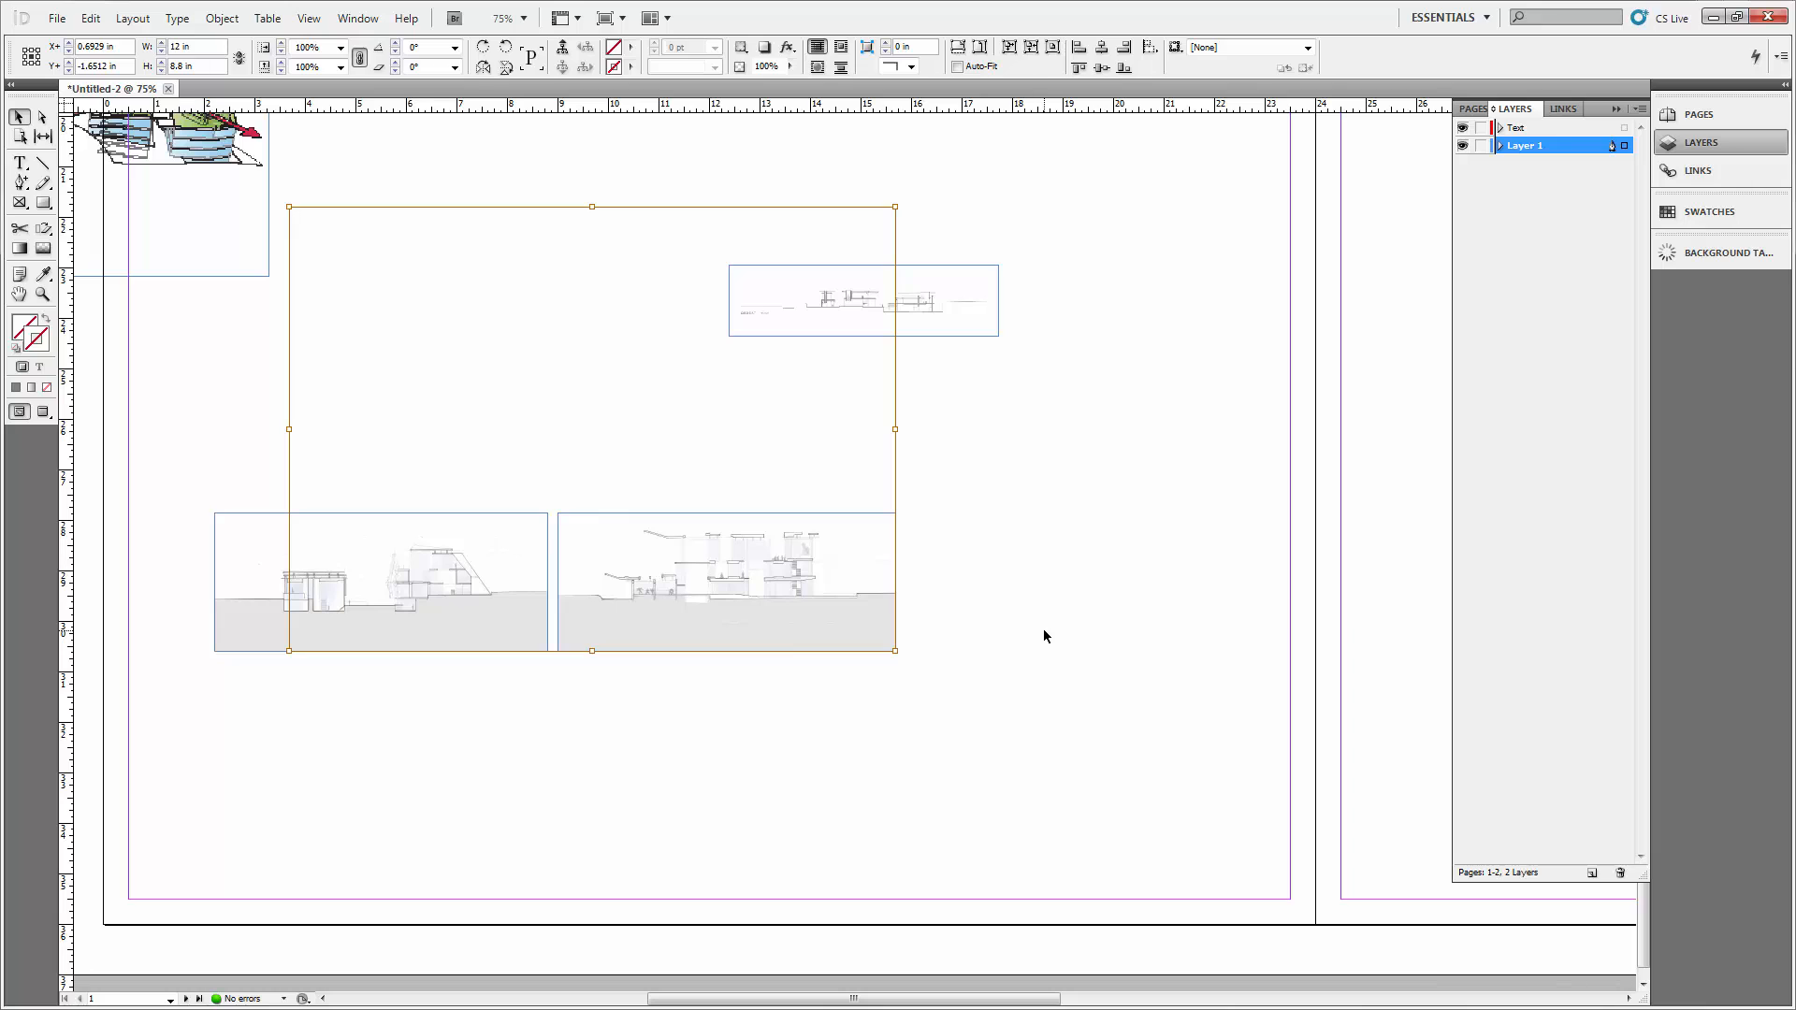
key(Down)
key(Down)
key(Down)
key(Down)
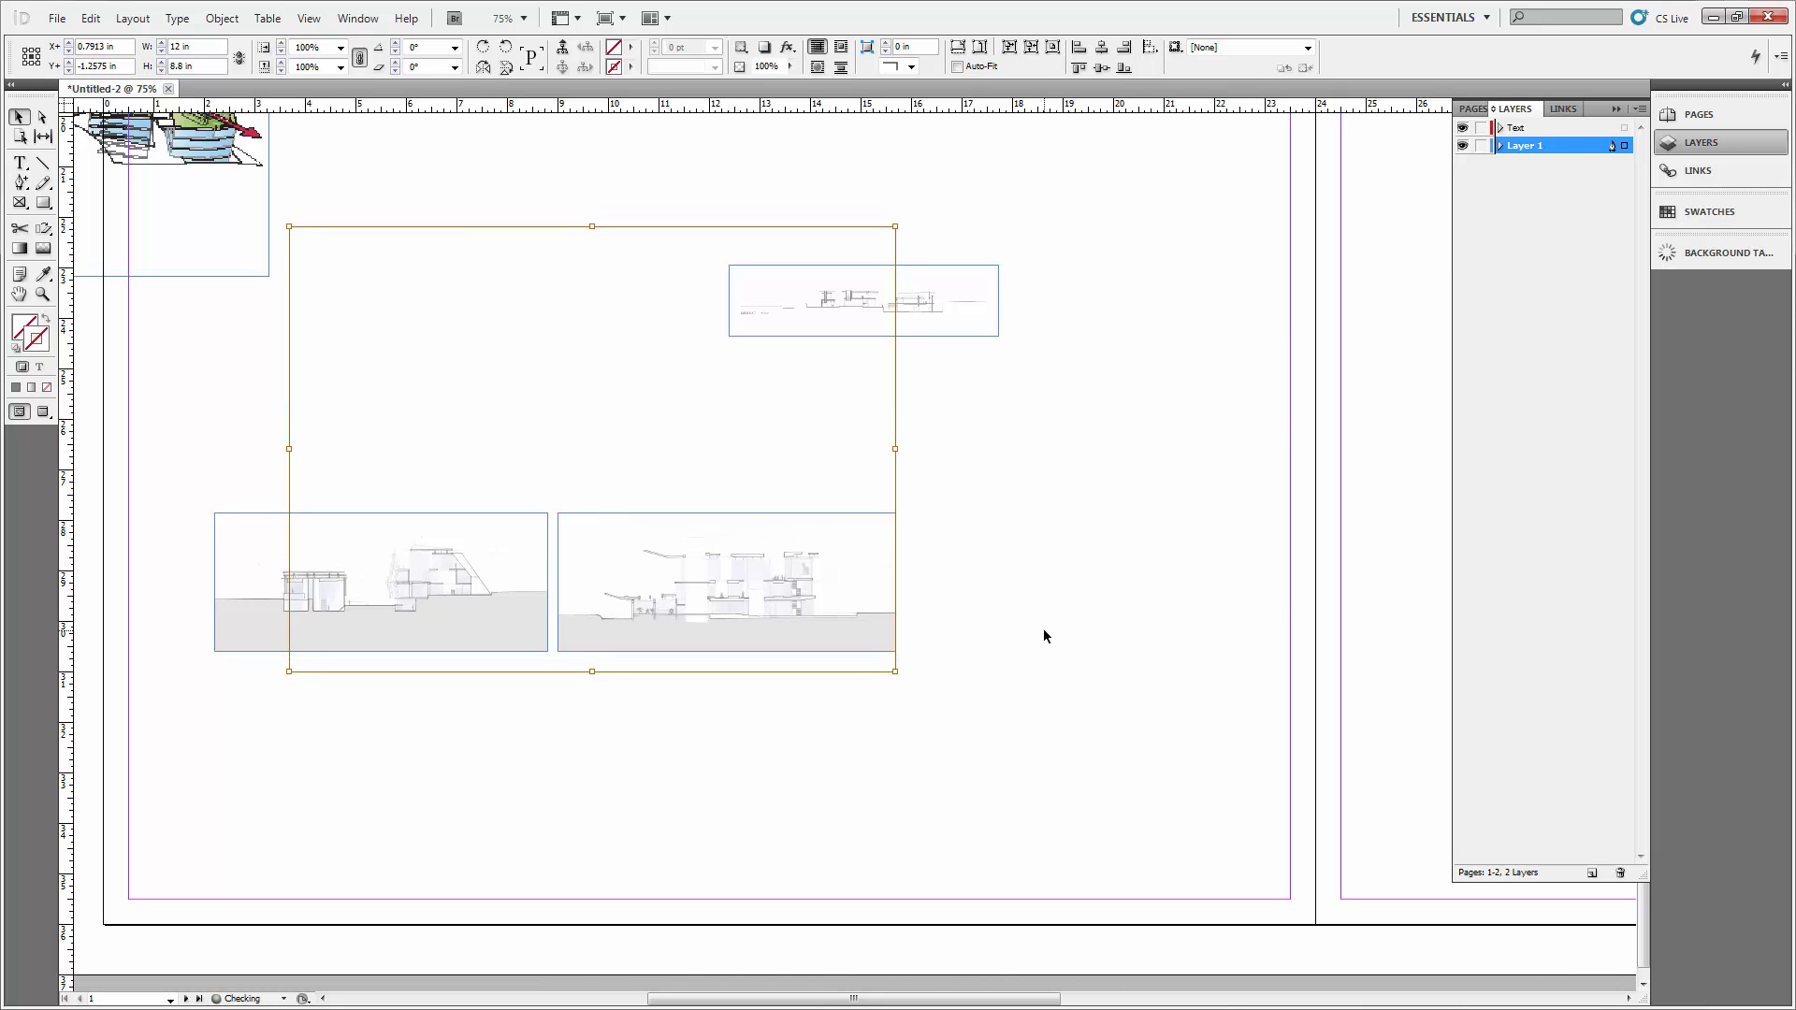
key(Right)
key(Right)
key(Right)
key(Right)
key(Right)
key(Right)
key(Right)
key(Down)
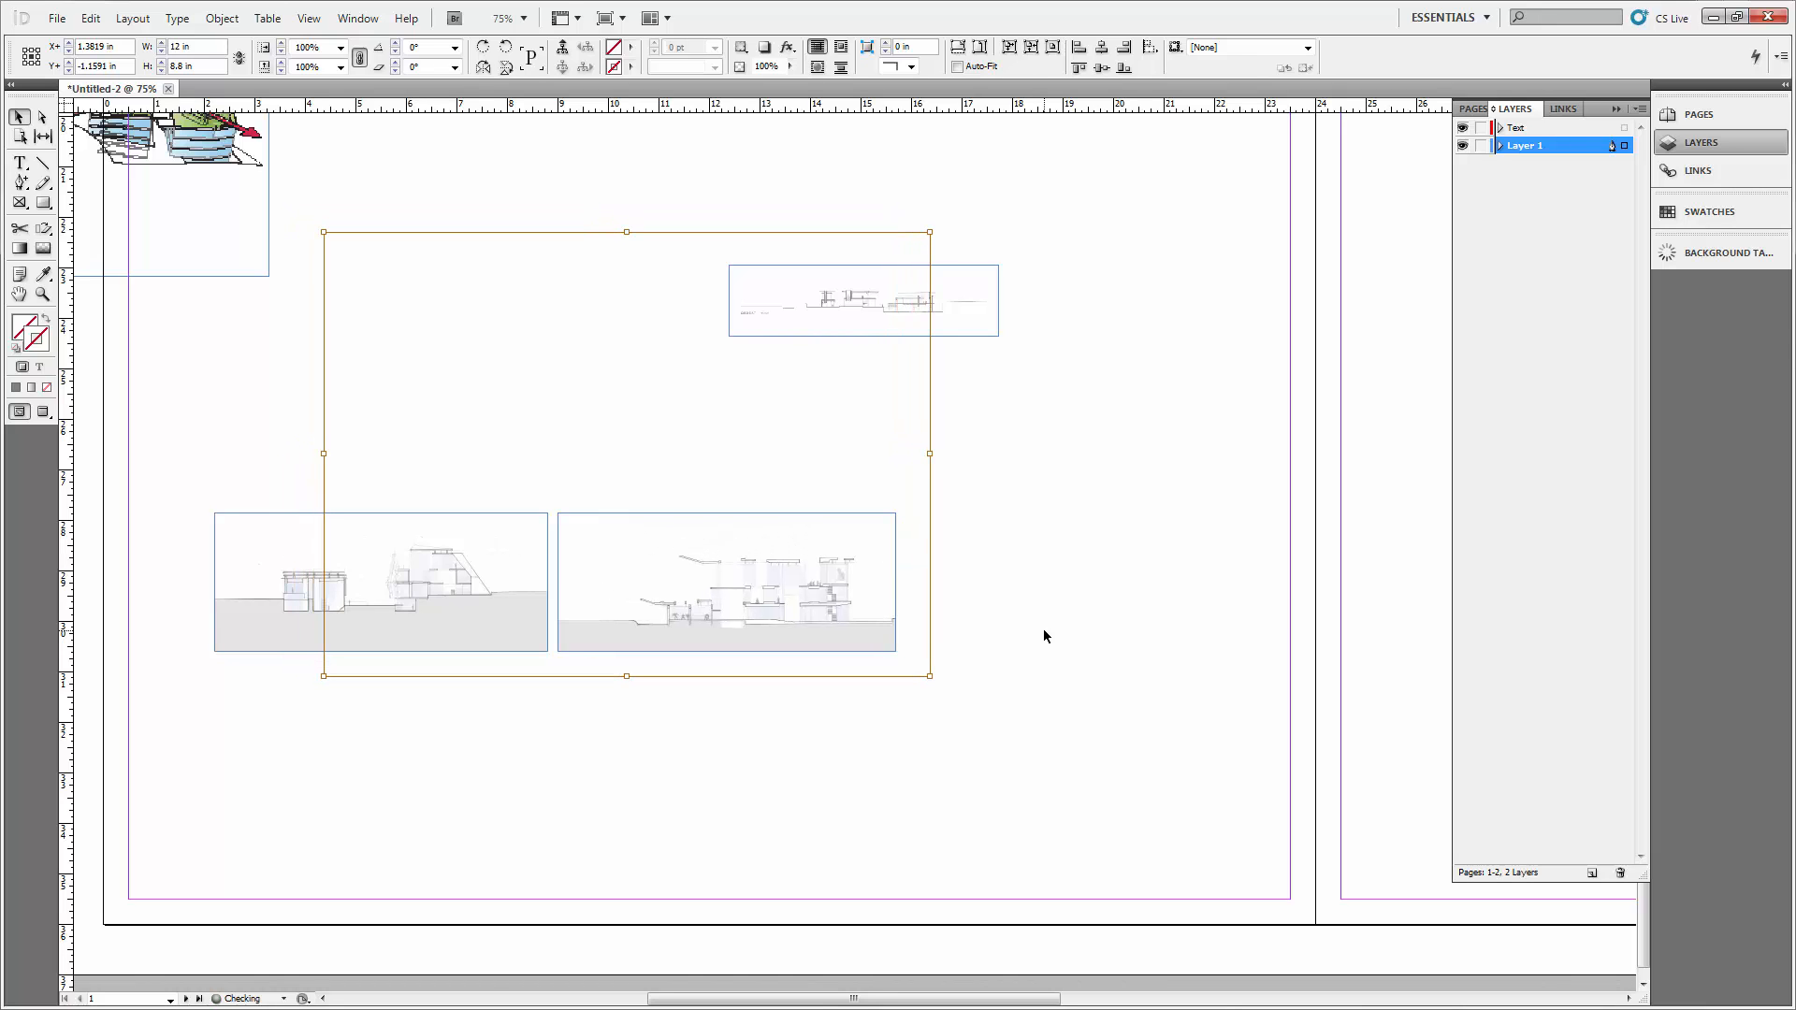
key(Right)
key(Right)
key(Right)
key(Down)
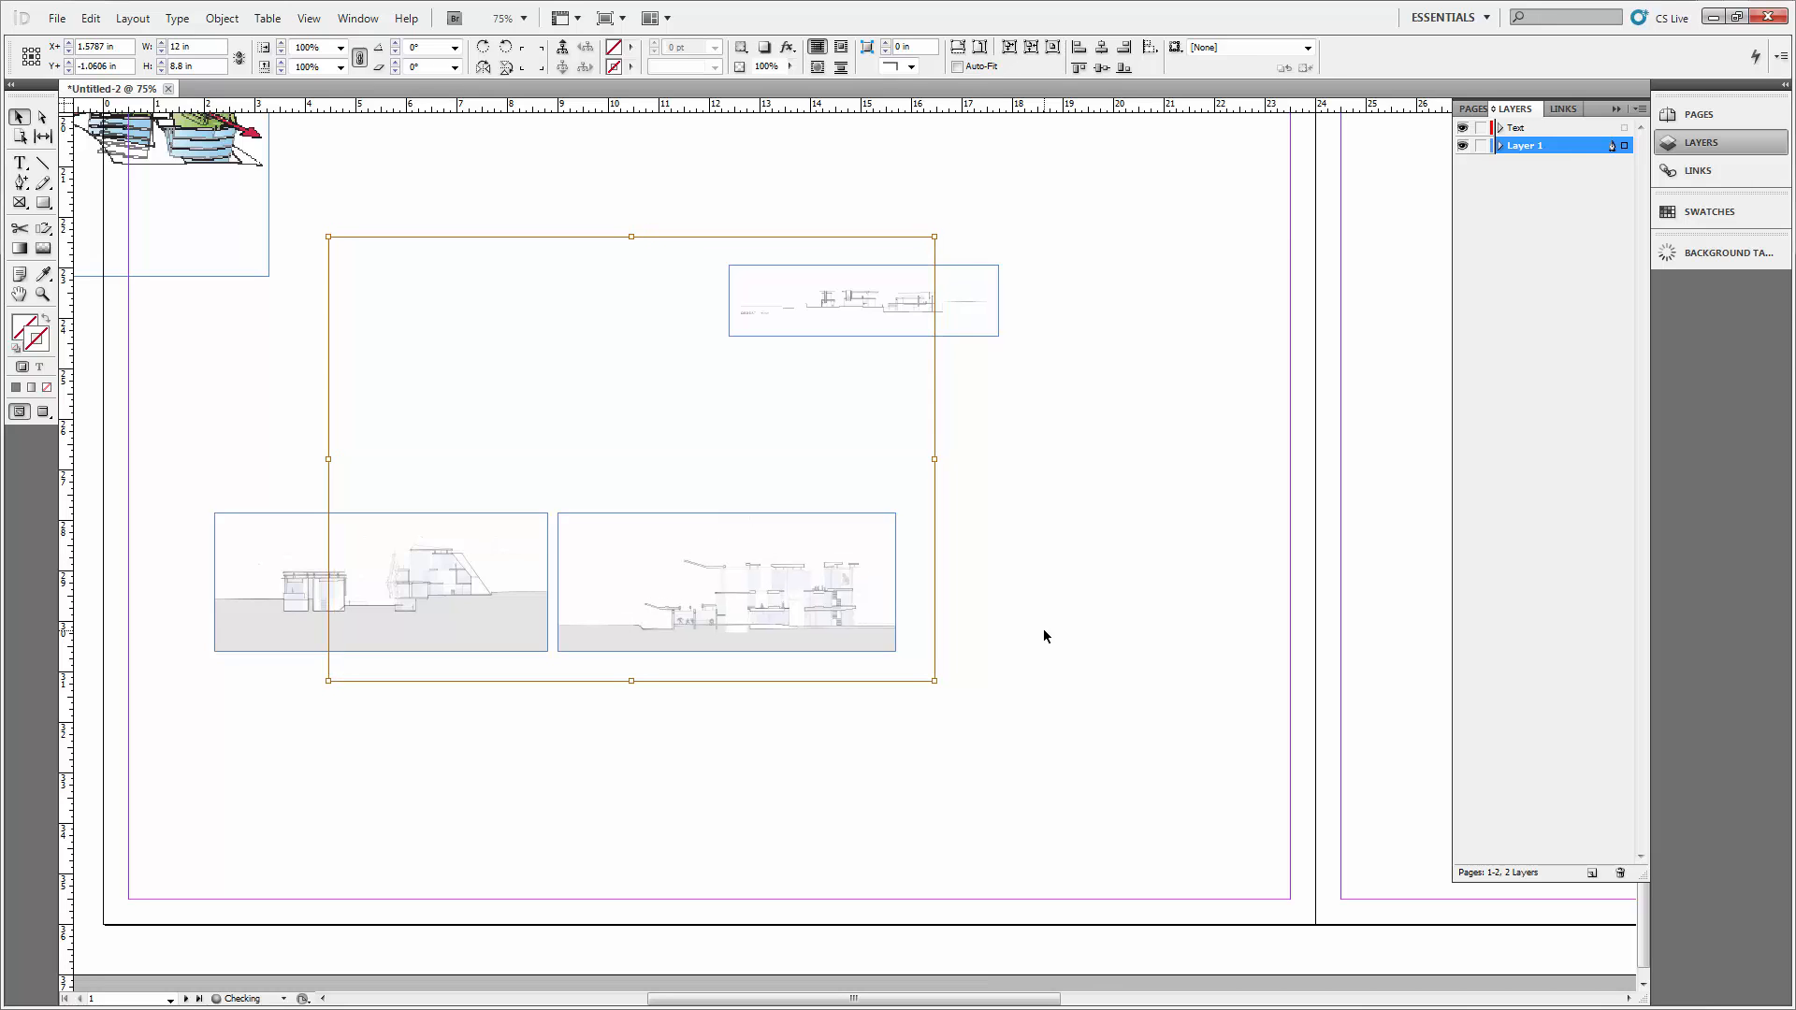
Nudge the image inside the right section frame about 0.2 in right and 0.1 in up, keeping the frame in place.
key(Up)
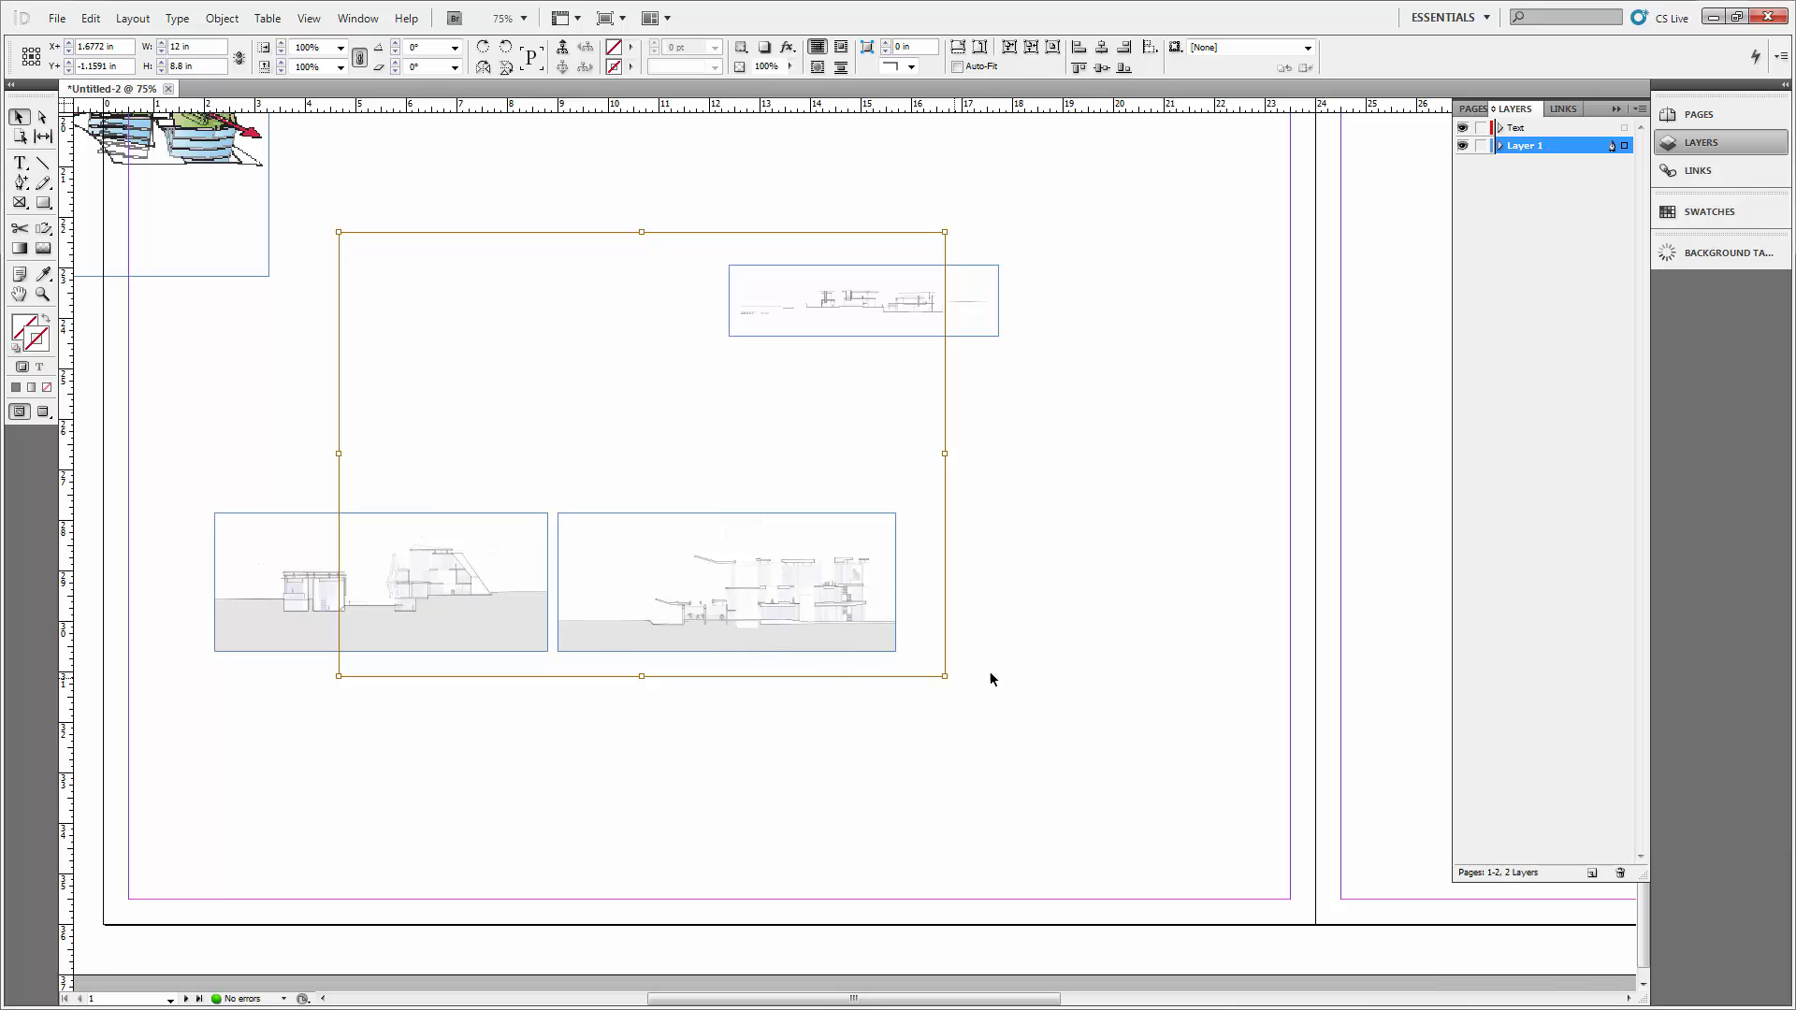
key(Right)
key(Right)
key(Right)
key(Right)
key(Right)
key(Right)
key(Right)
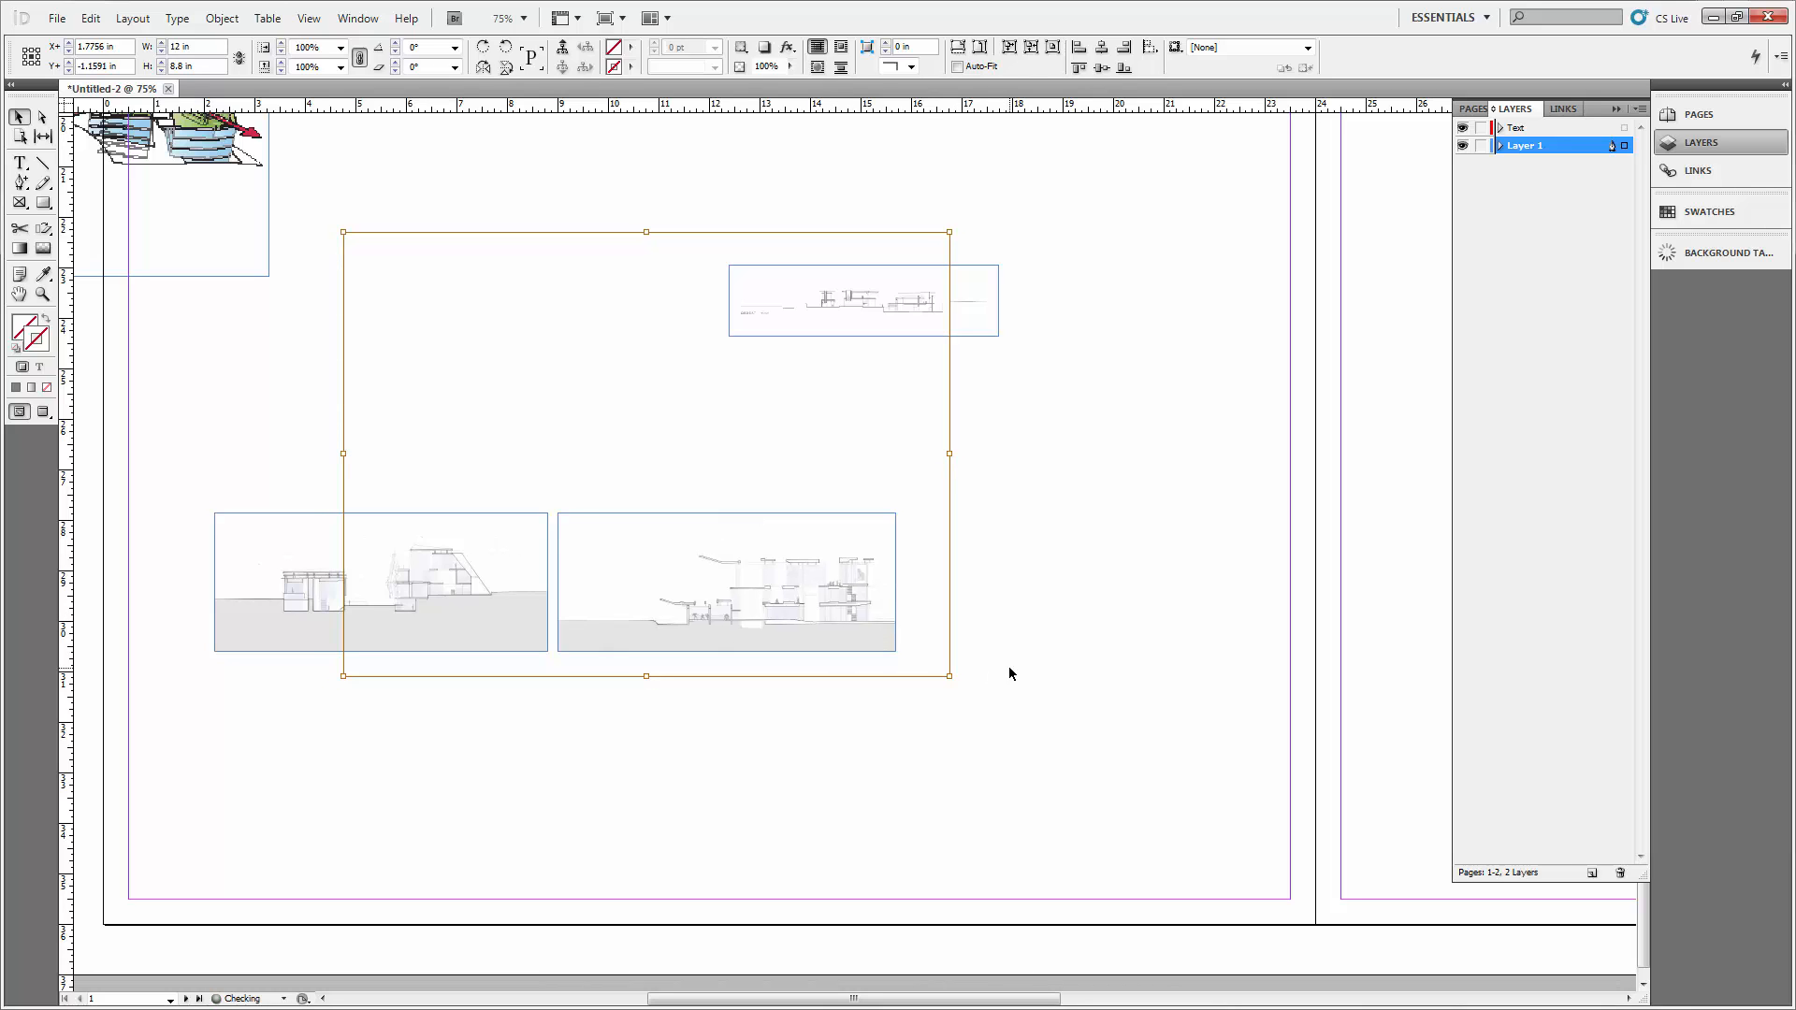
click(1010, 667)
Shift the image inside the left section frame about 0.9 in left and 0.55 in down, lining its ground up with the right section.
click(317, 613)
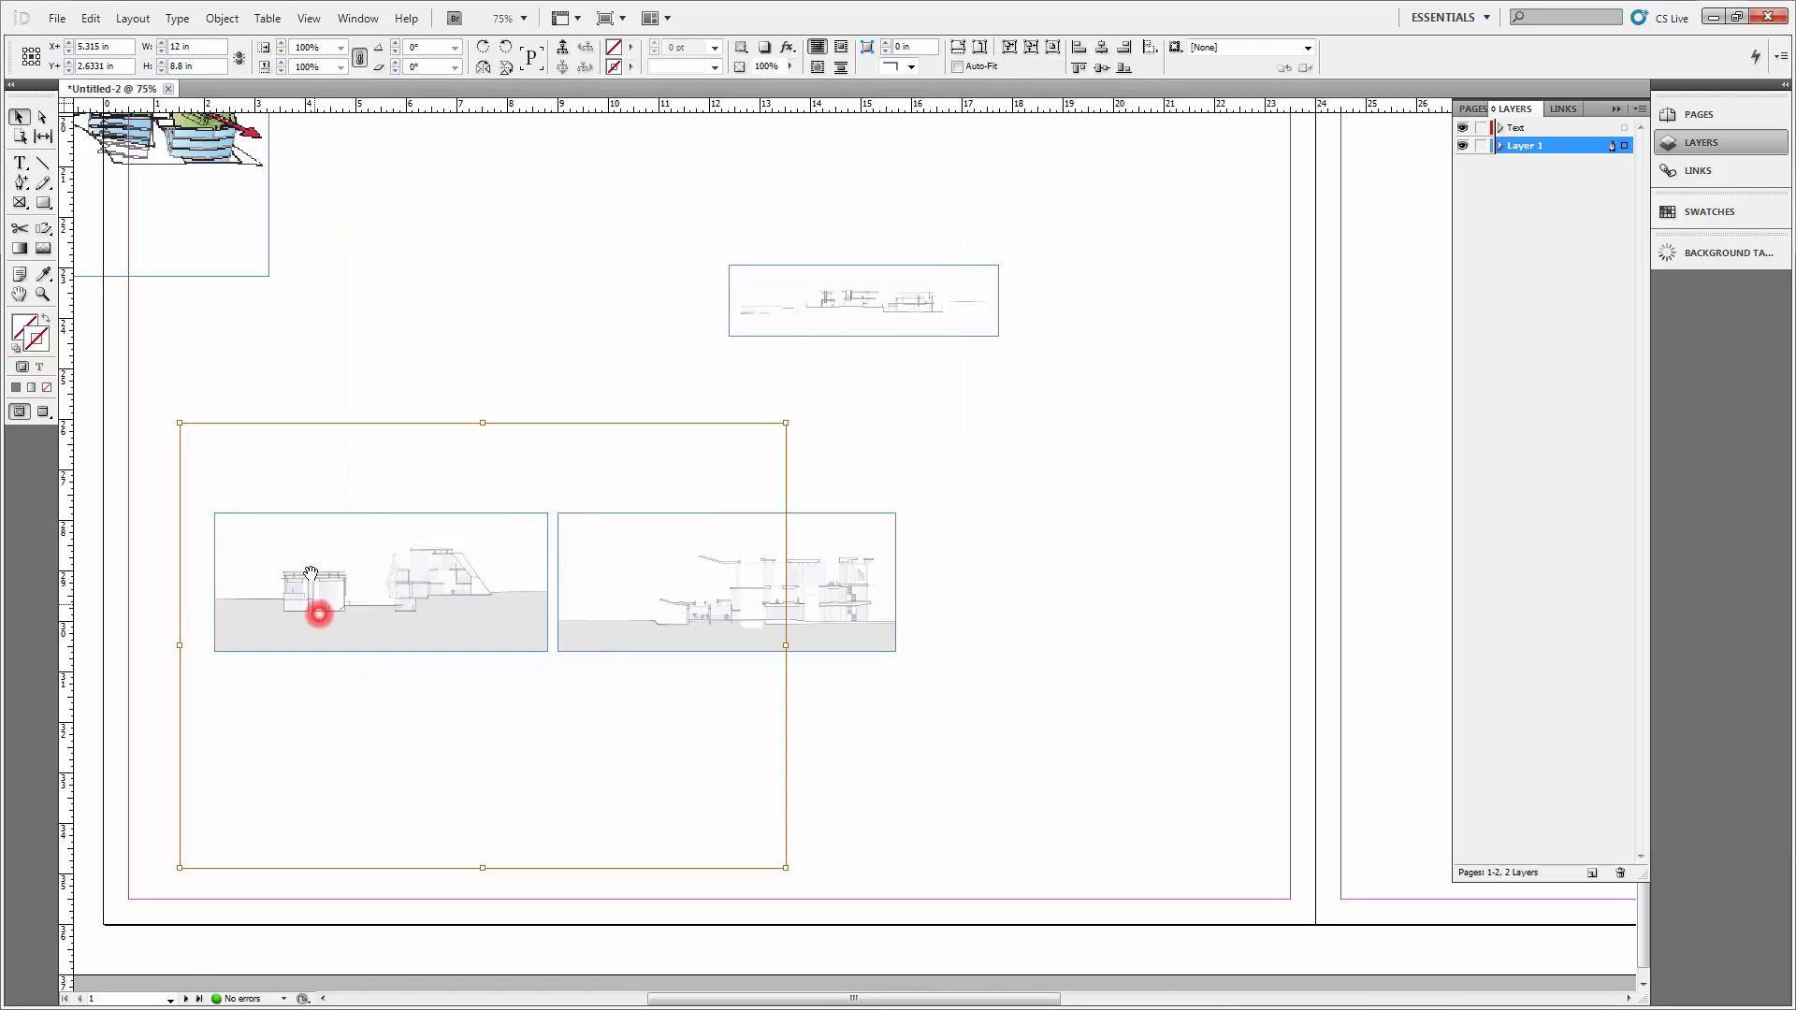
mouse_move(439, 634)
mouse_down()
mouse_move(453, 603)
mouse_move(389, 630)
mouse_move(475, 666)
mouse_move(458, 652)
mouse_move(500, 624)
mouse_move(436, 621)
mouse_move(426, 641)
mouse_up()
click(782, 754)
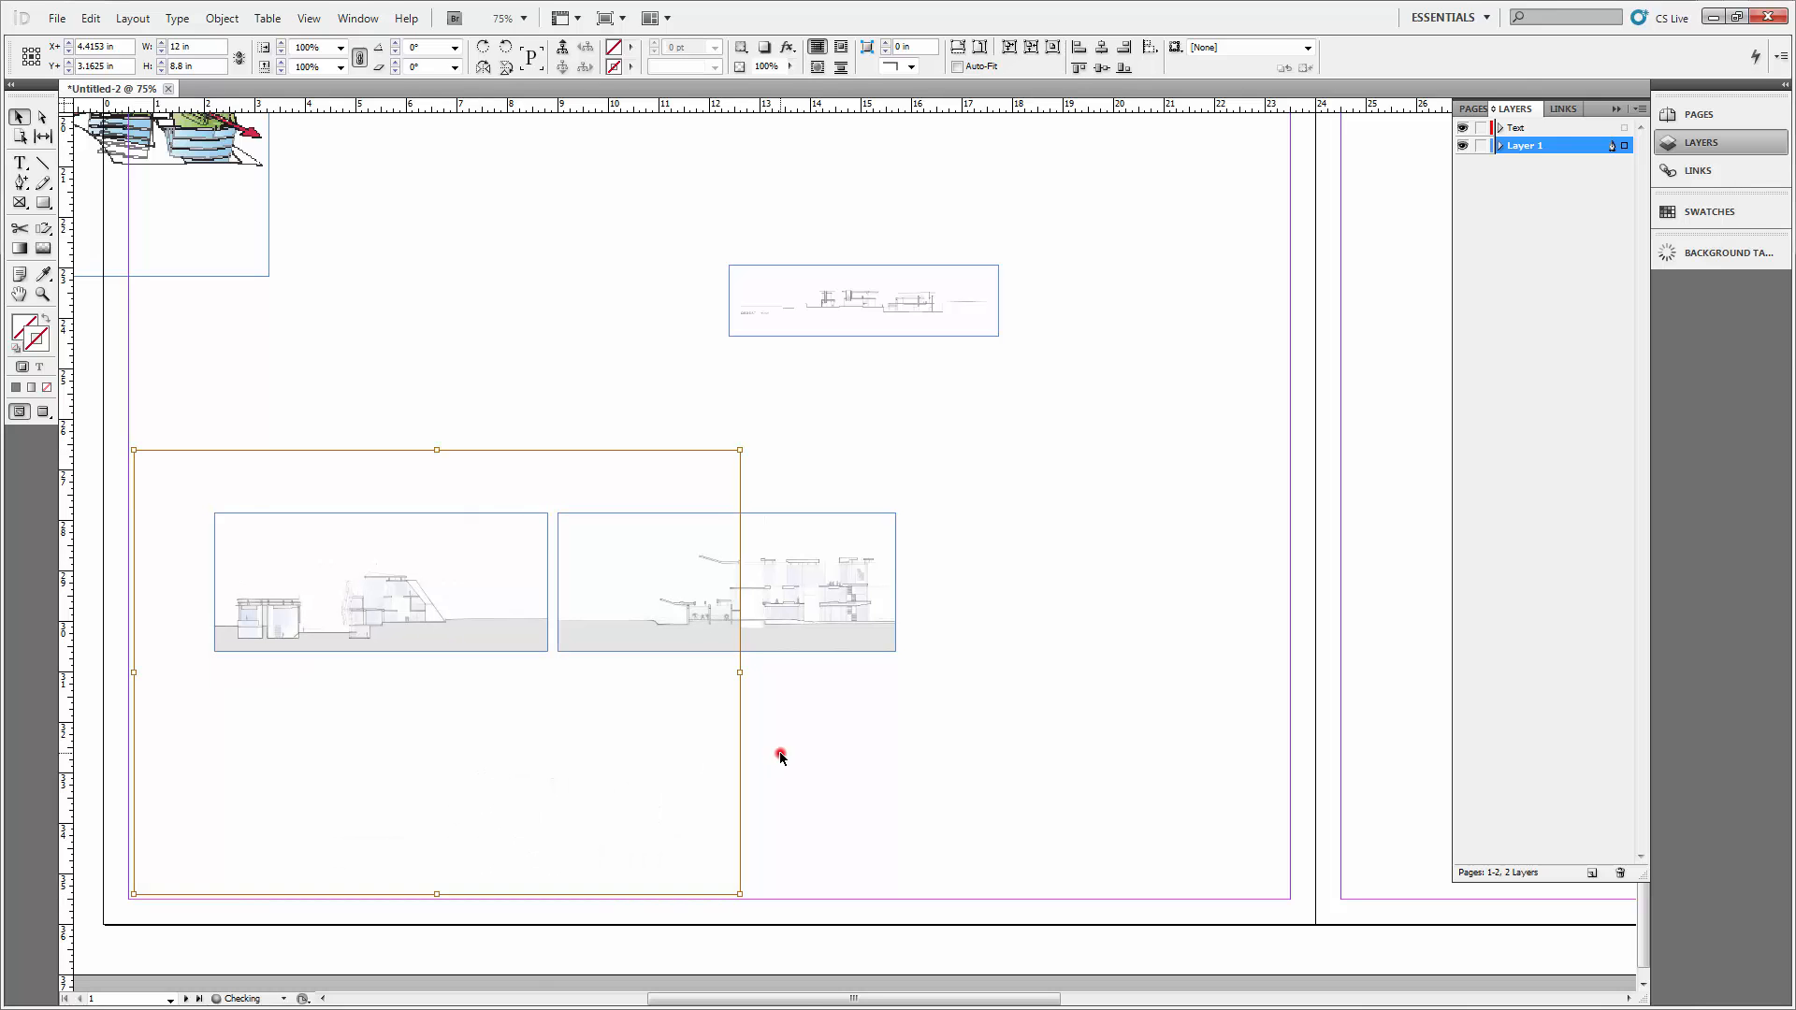
key(ctrl+equal)
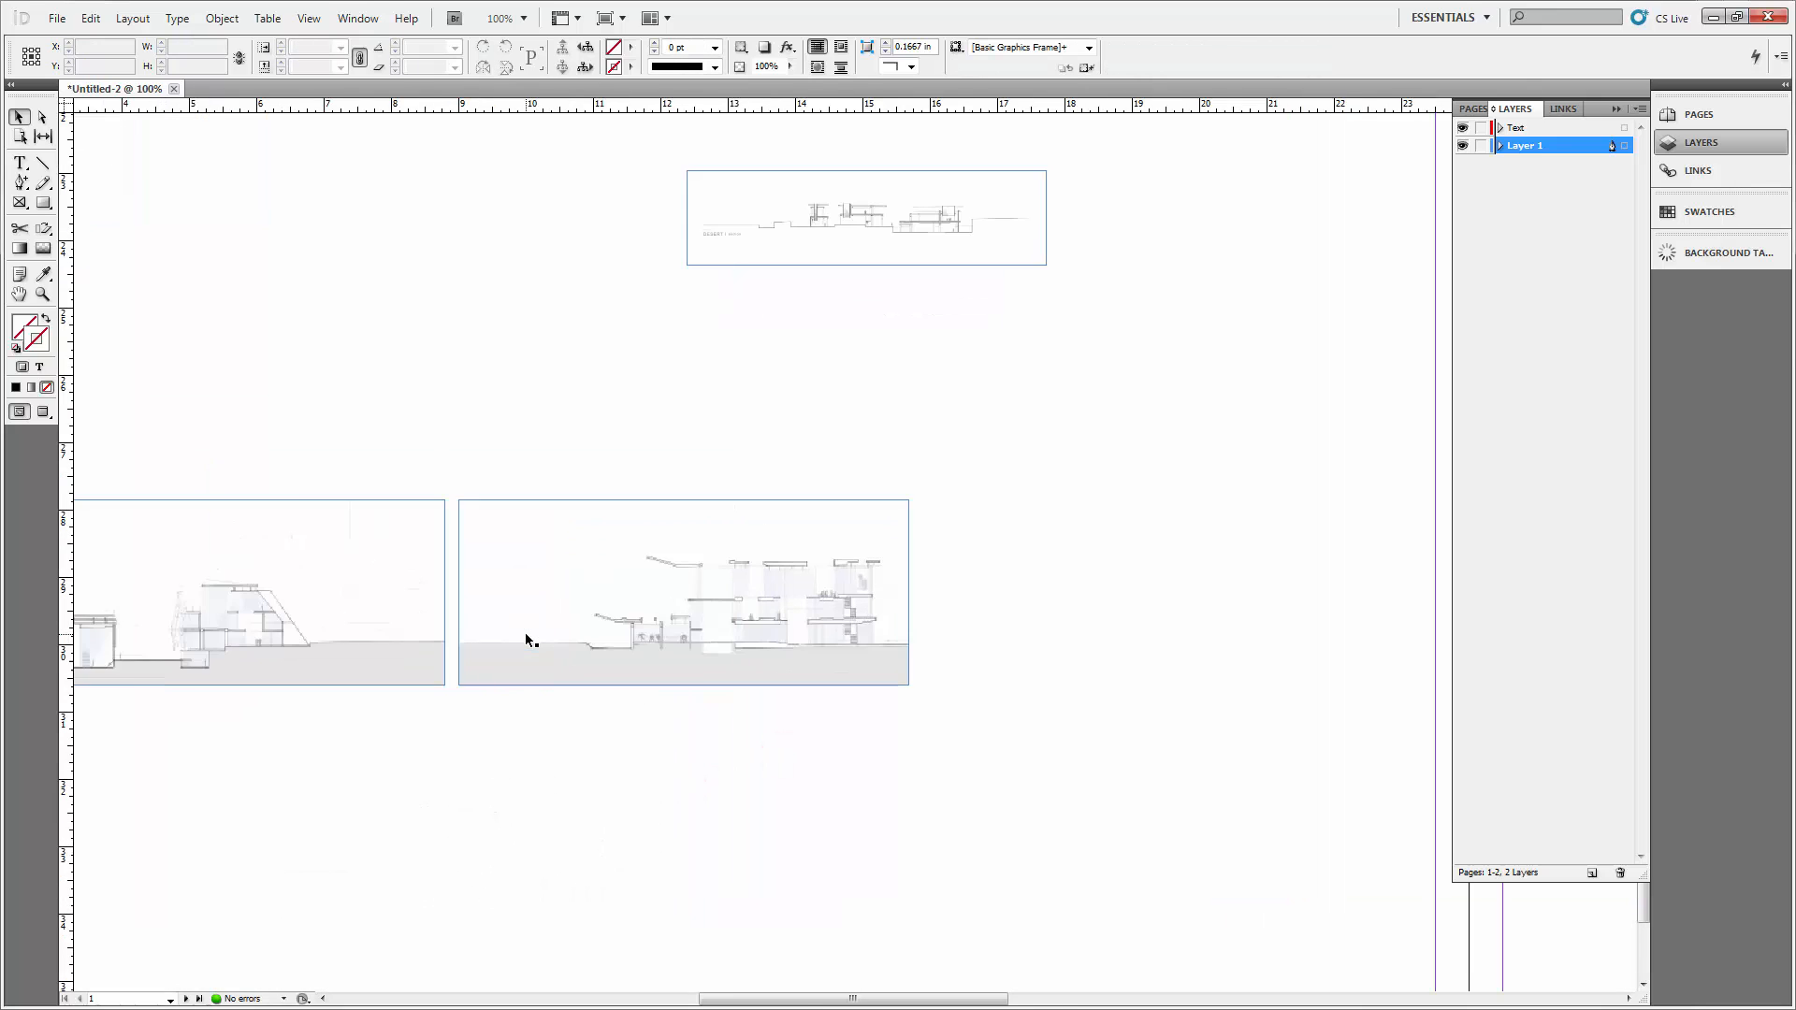
key(ctrl+equal)
drag(524, 637, 883, 463)
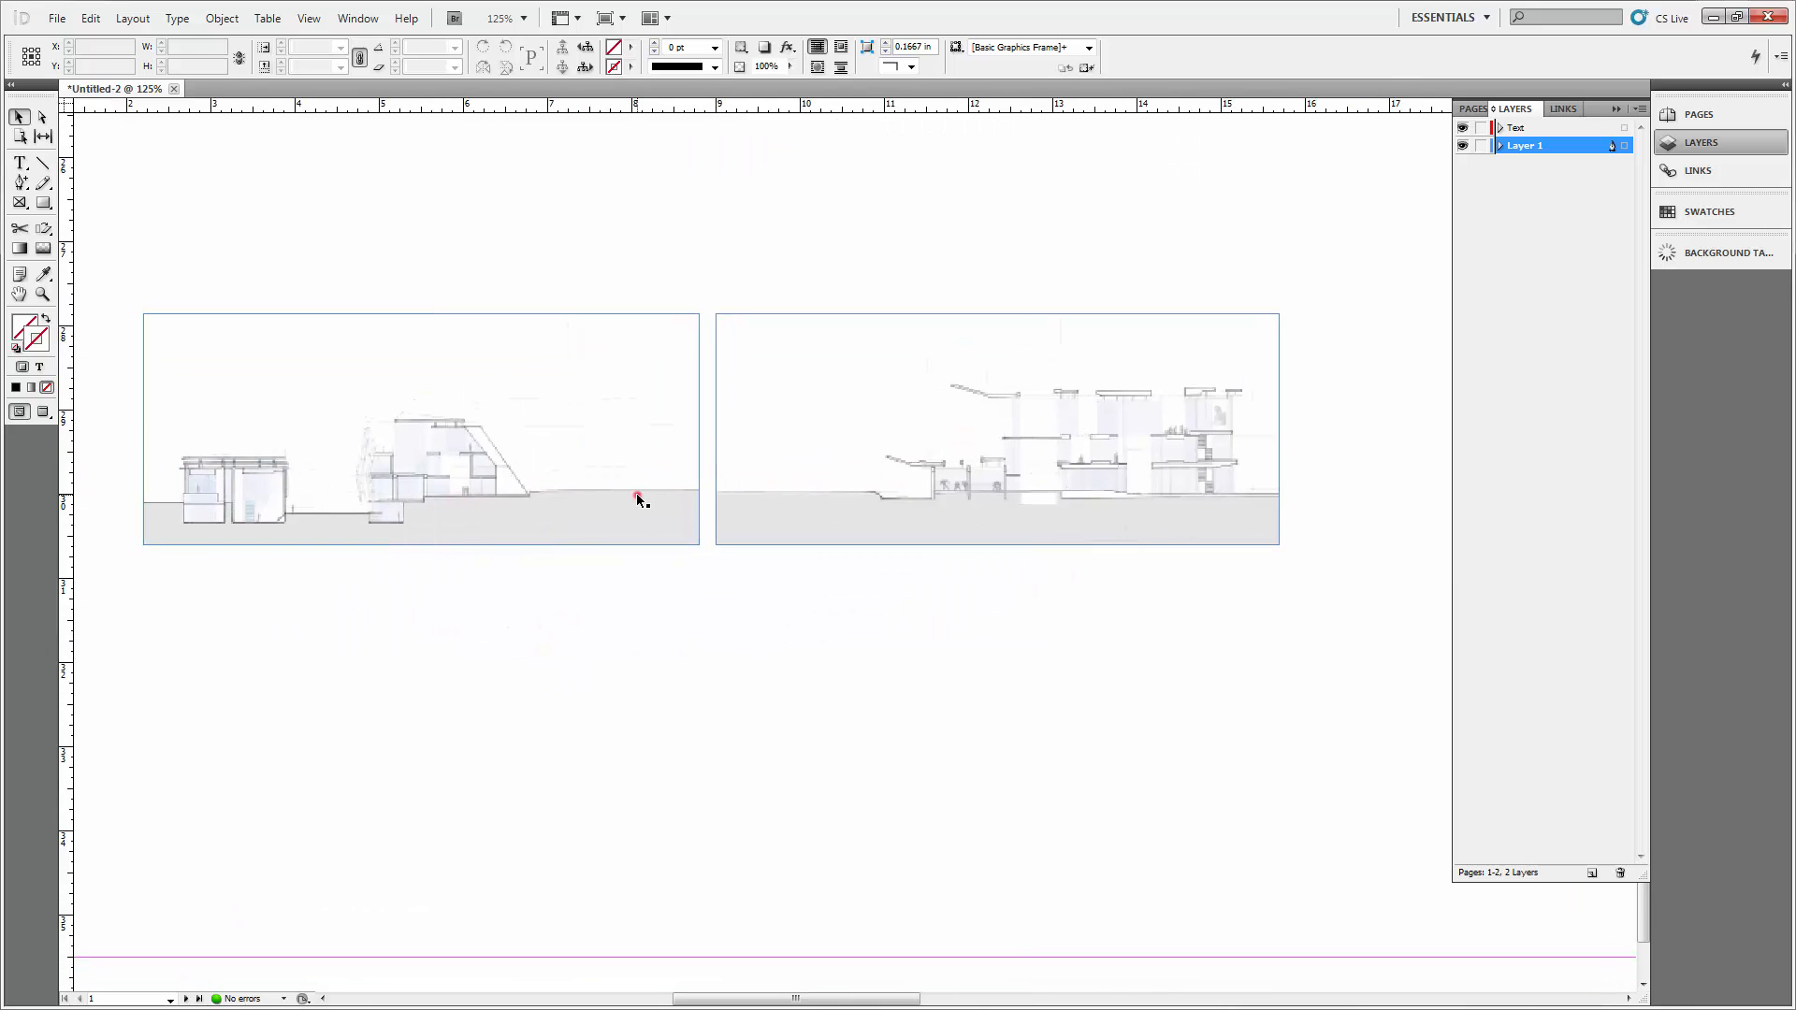
click(637, 493)
drag(637, 493, 637, 493)
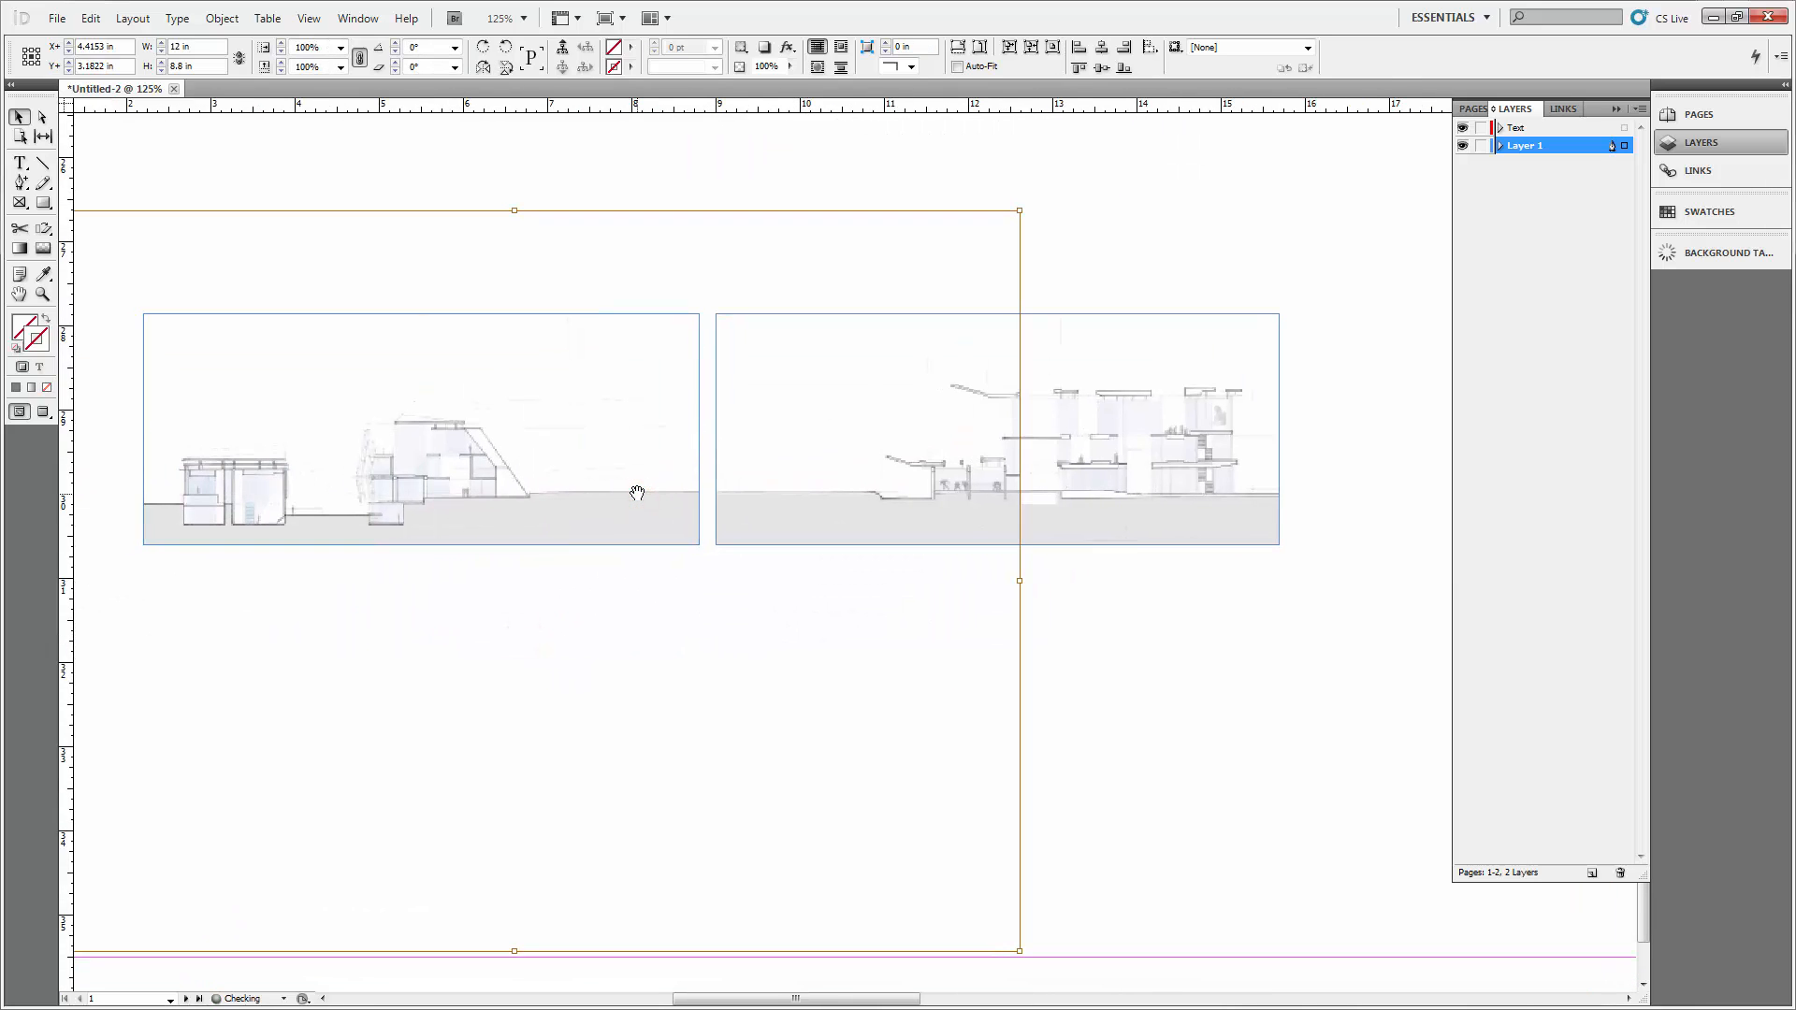
click(1088, 646)
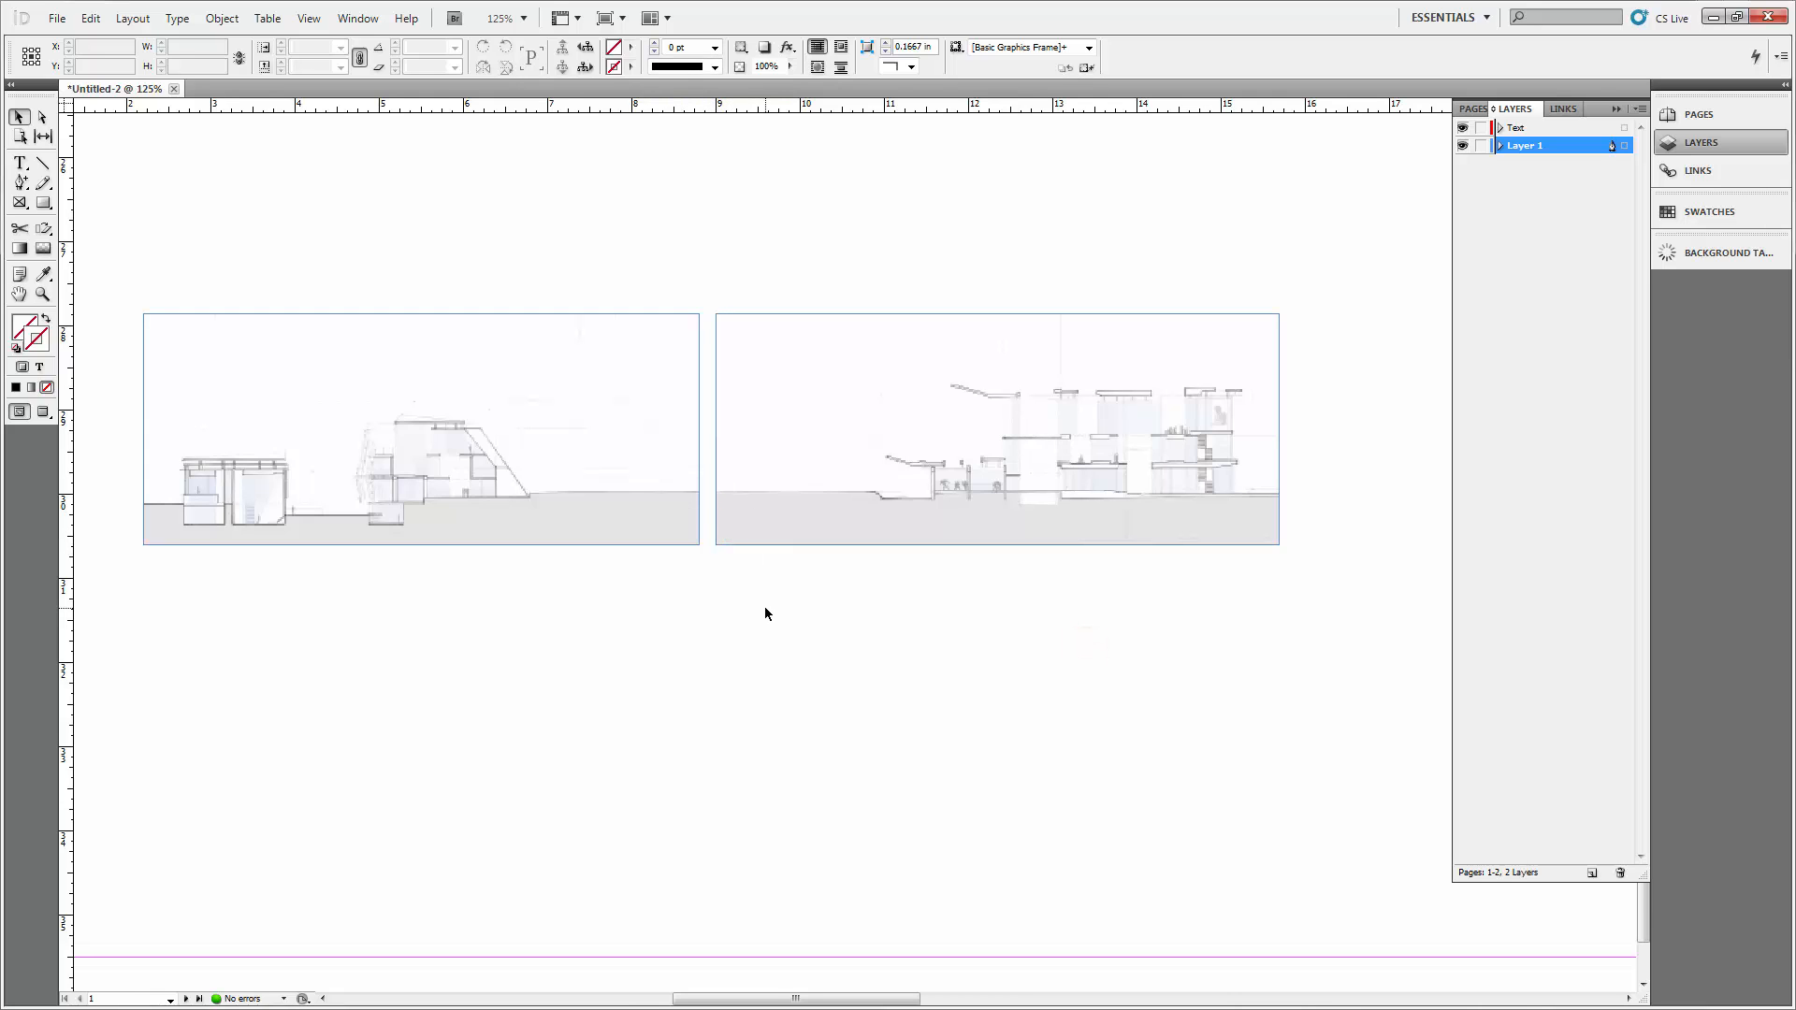
Scale both section frames together to about 18.6 x 3.8 in and move them into the left page's lower-left margin corner.
key(ctrl+0)
drag(1093, 844, 652, 845)
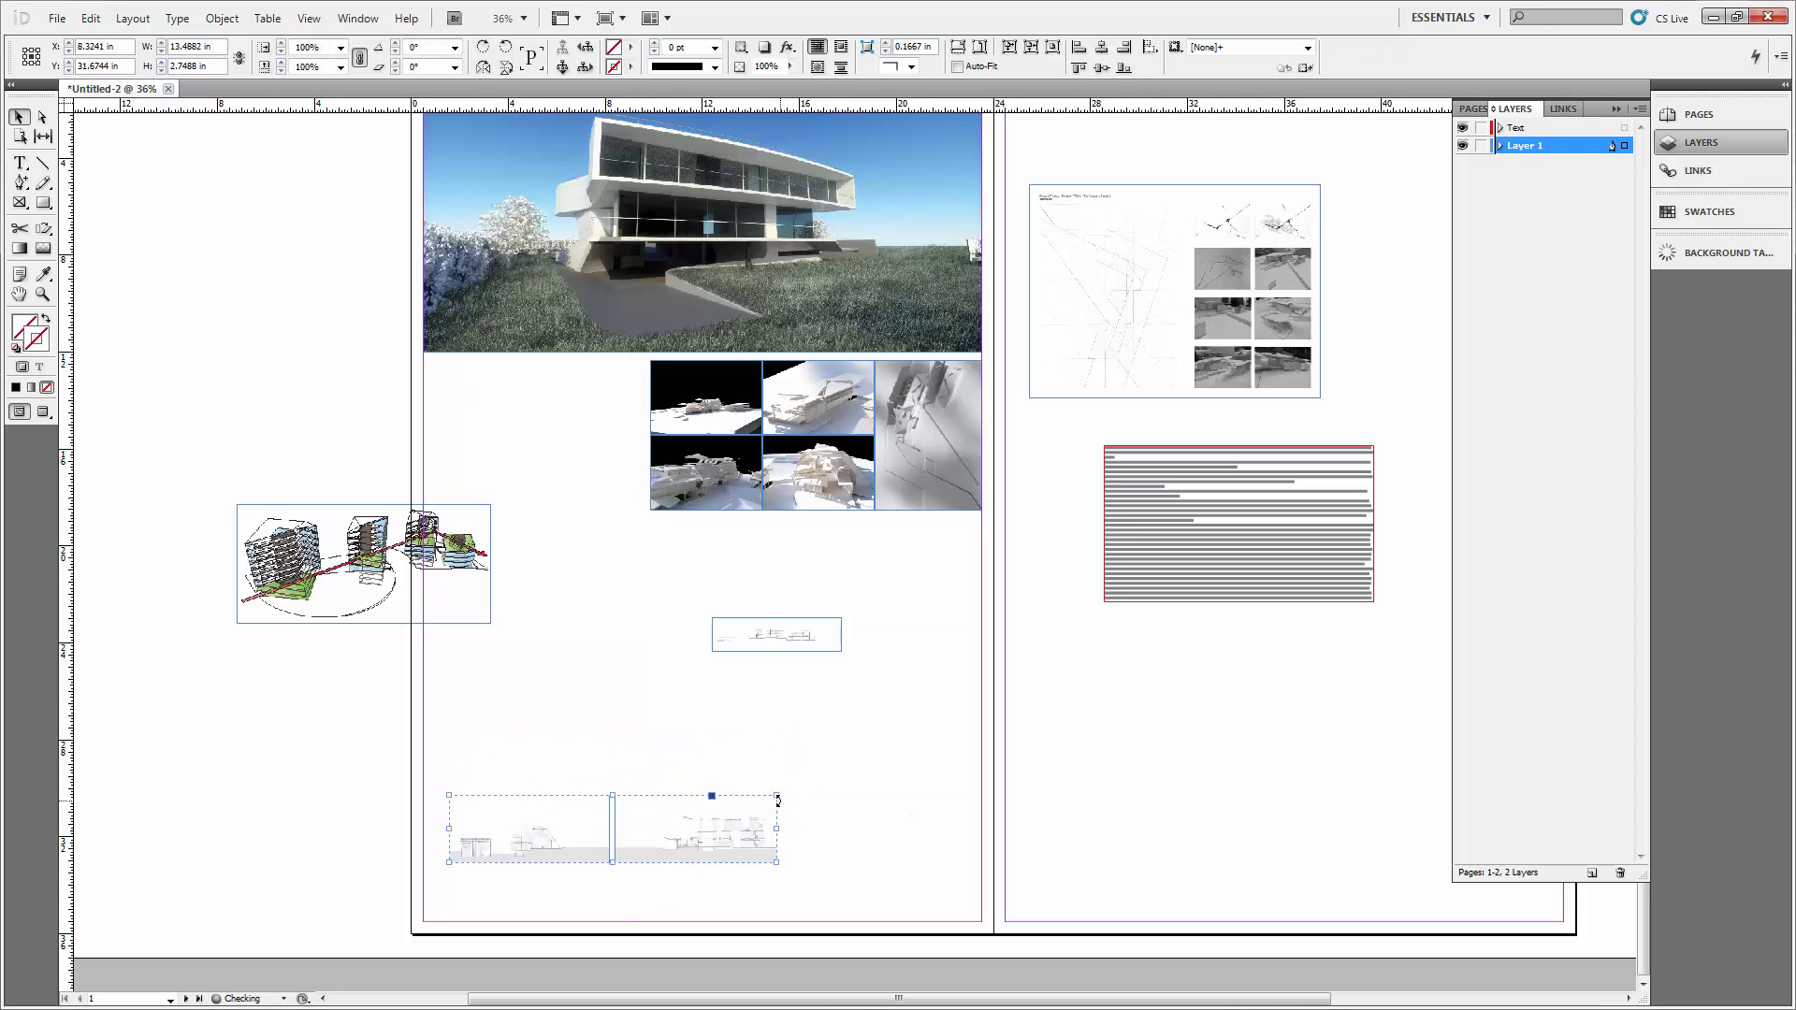
drag(776, 796, 901, 769)
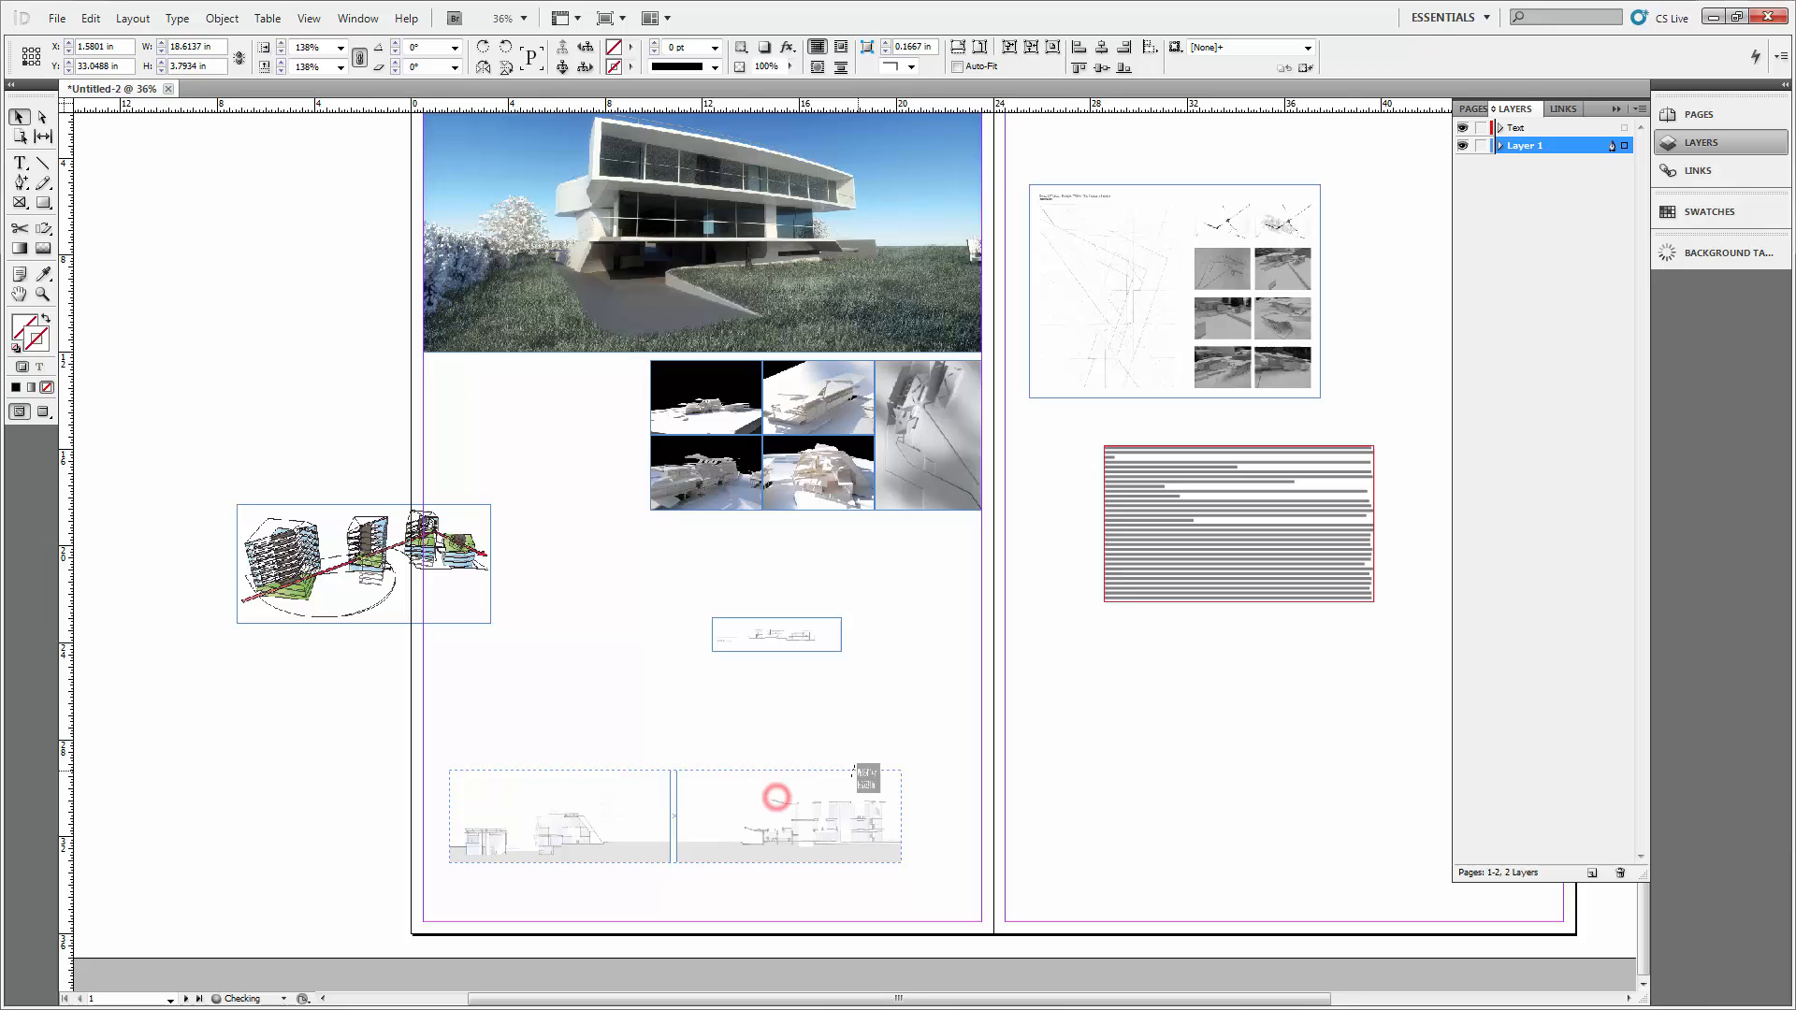
click(874, 727)
click(654, 836)
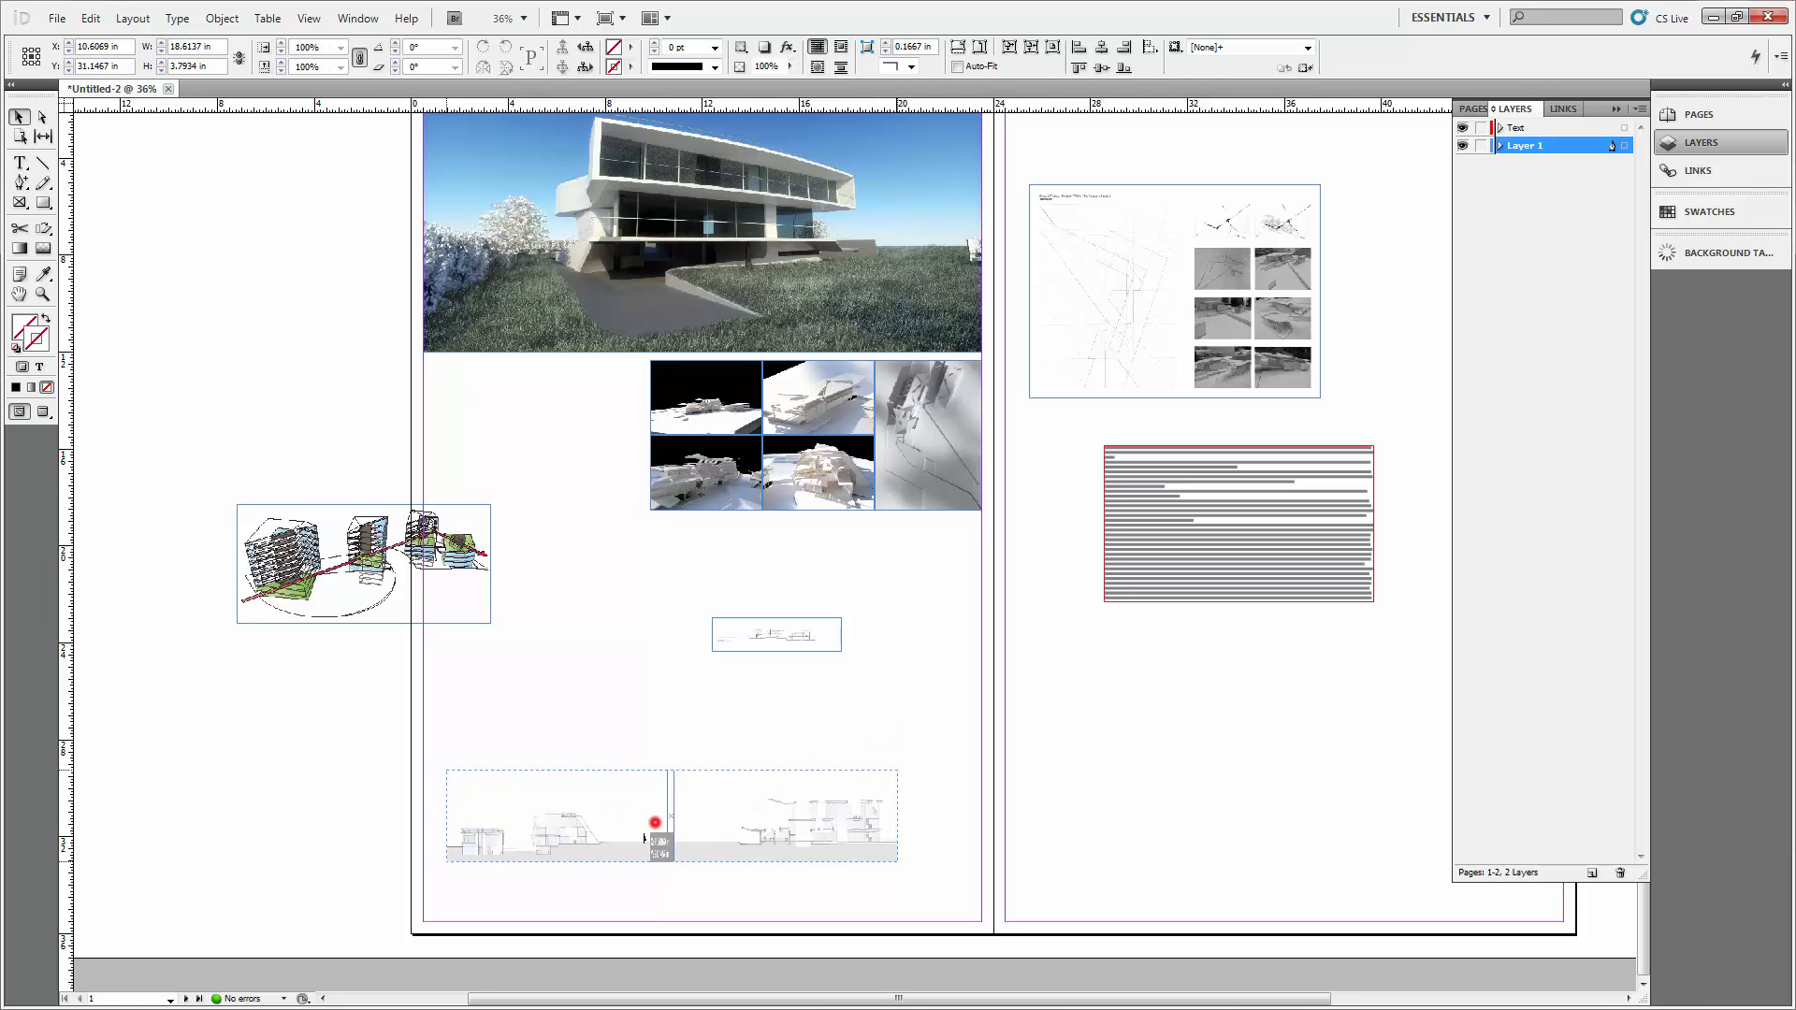
drag(709, 832, 692, 886)
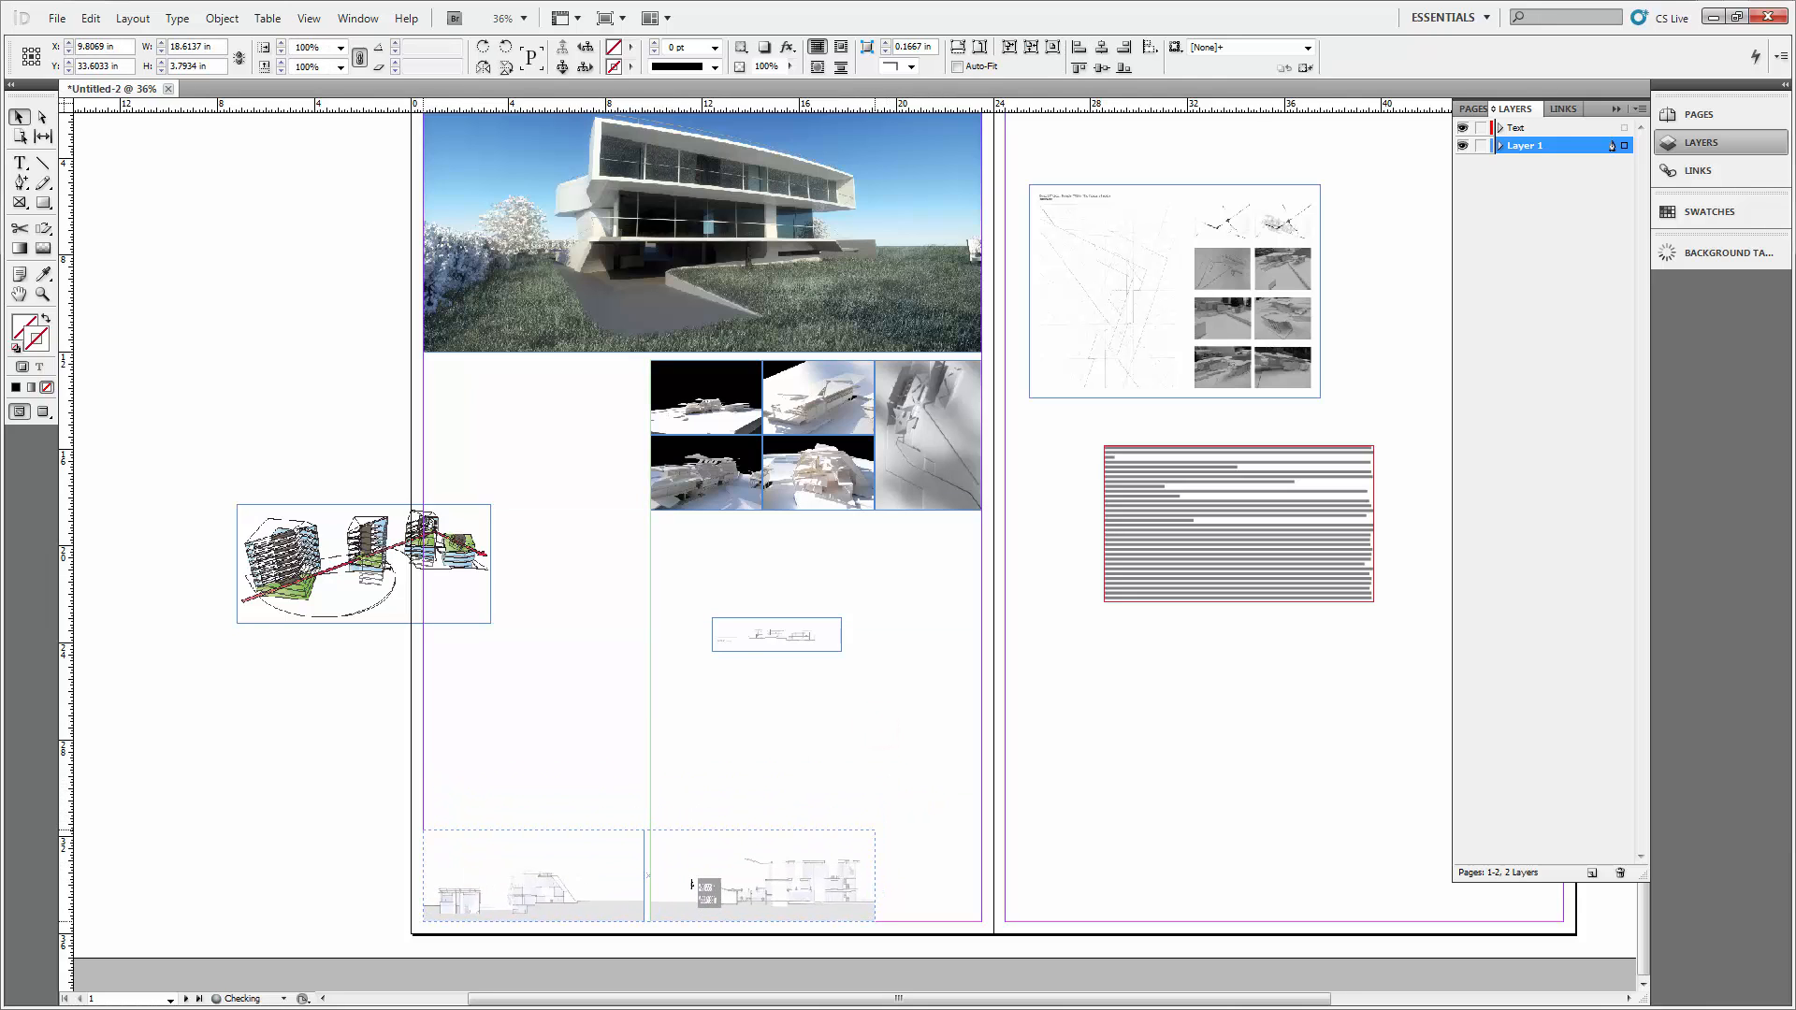
Scale both section frames up together proportionally from their lower-left corner until they span the page's full margin width.
key(ctrl+equal)
key(ctrl+equal)
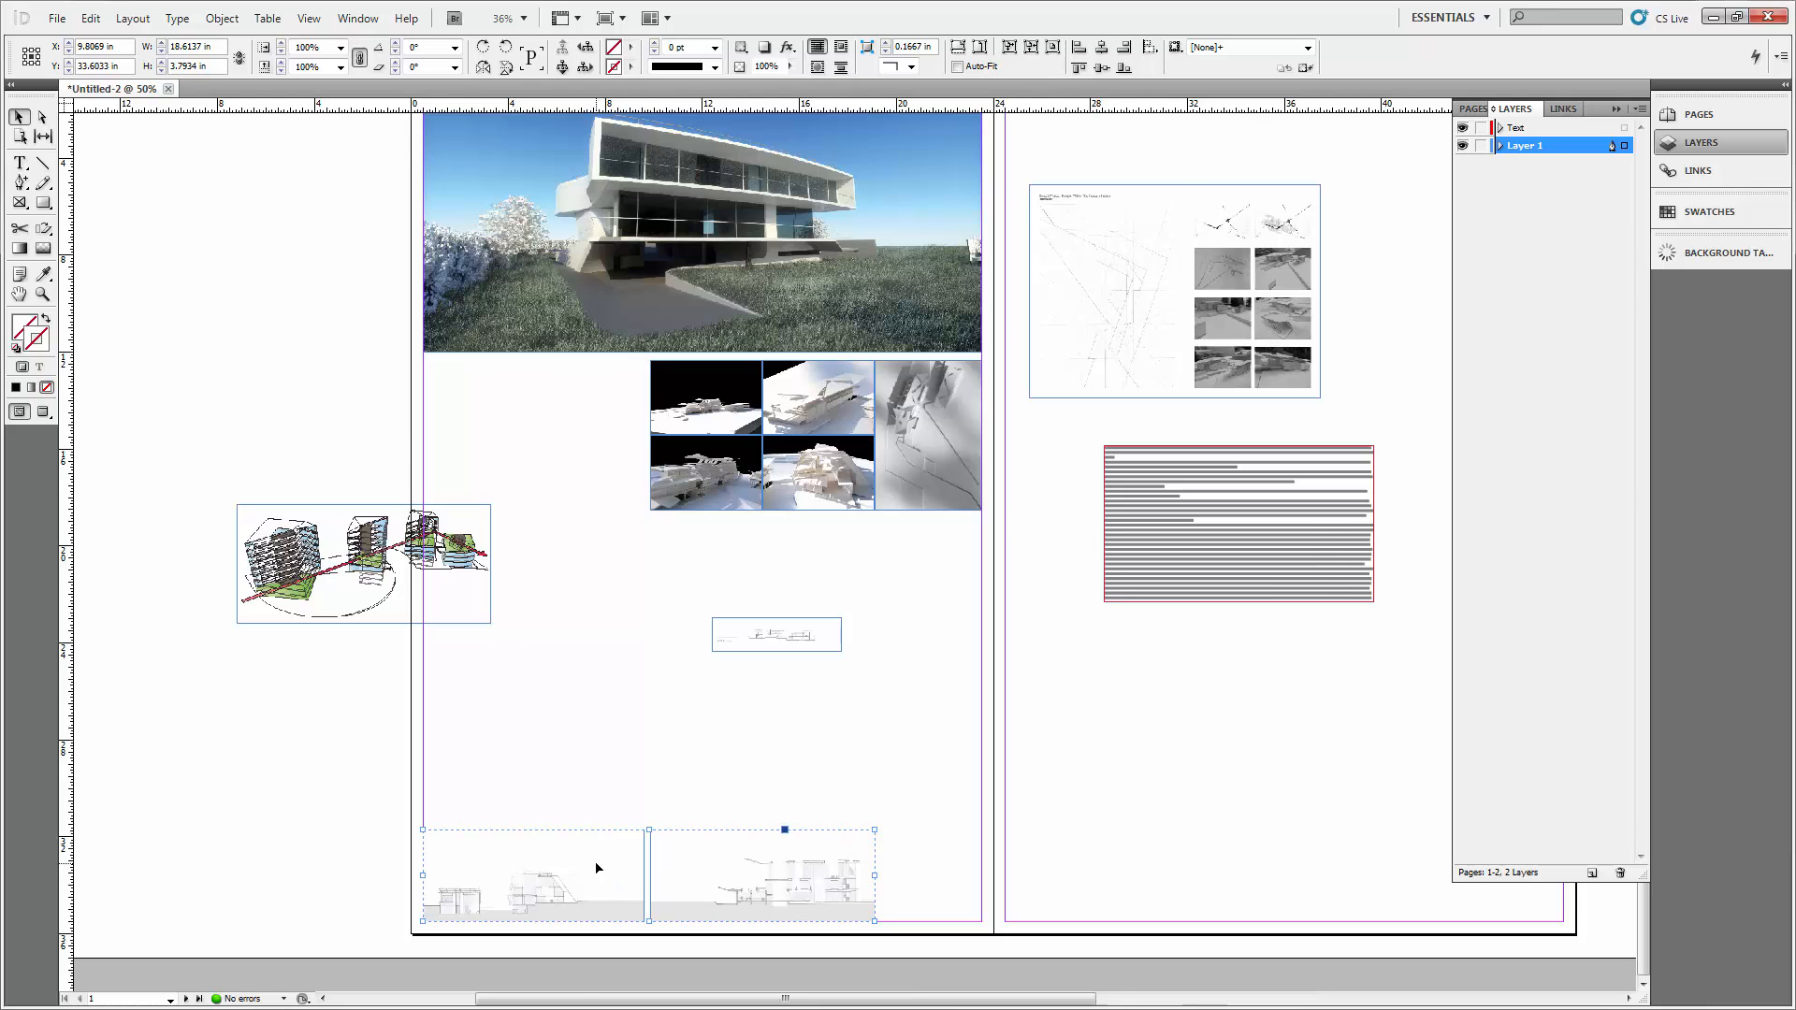
drag(802, 653, 690, 333)
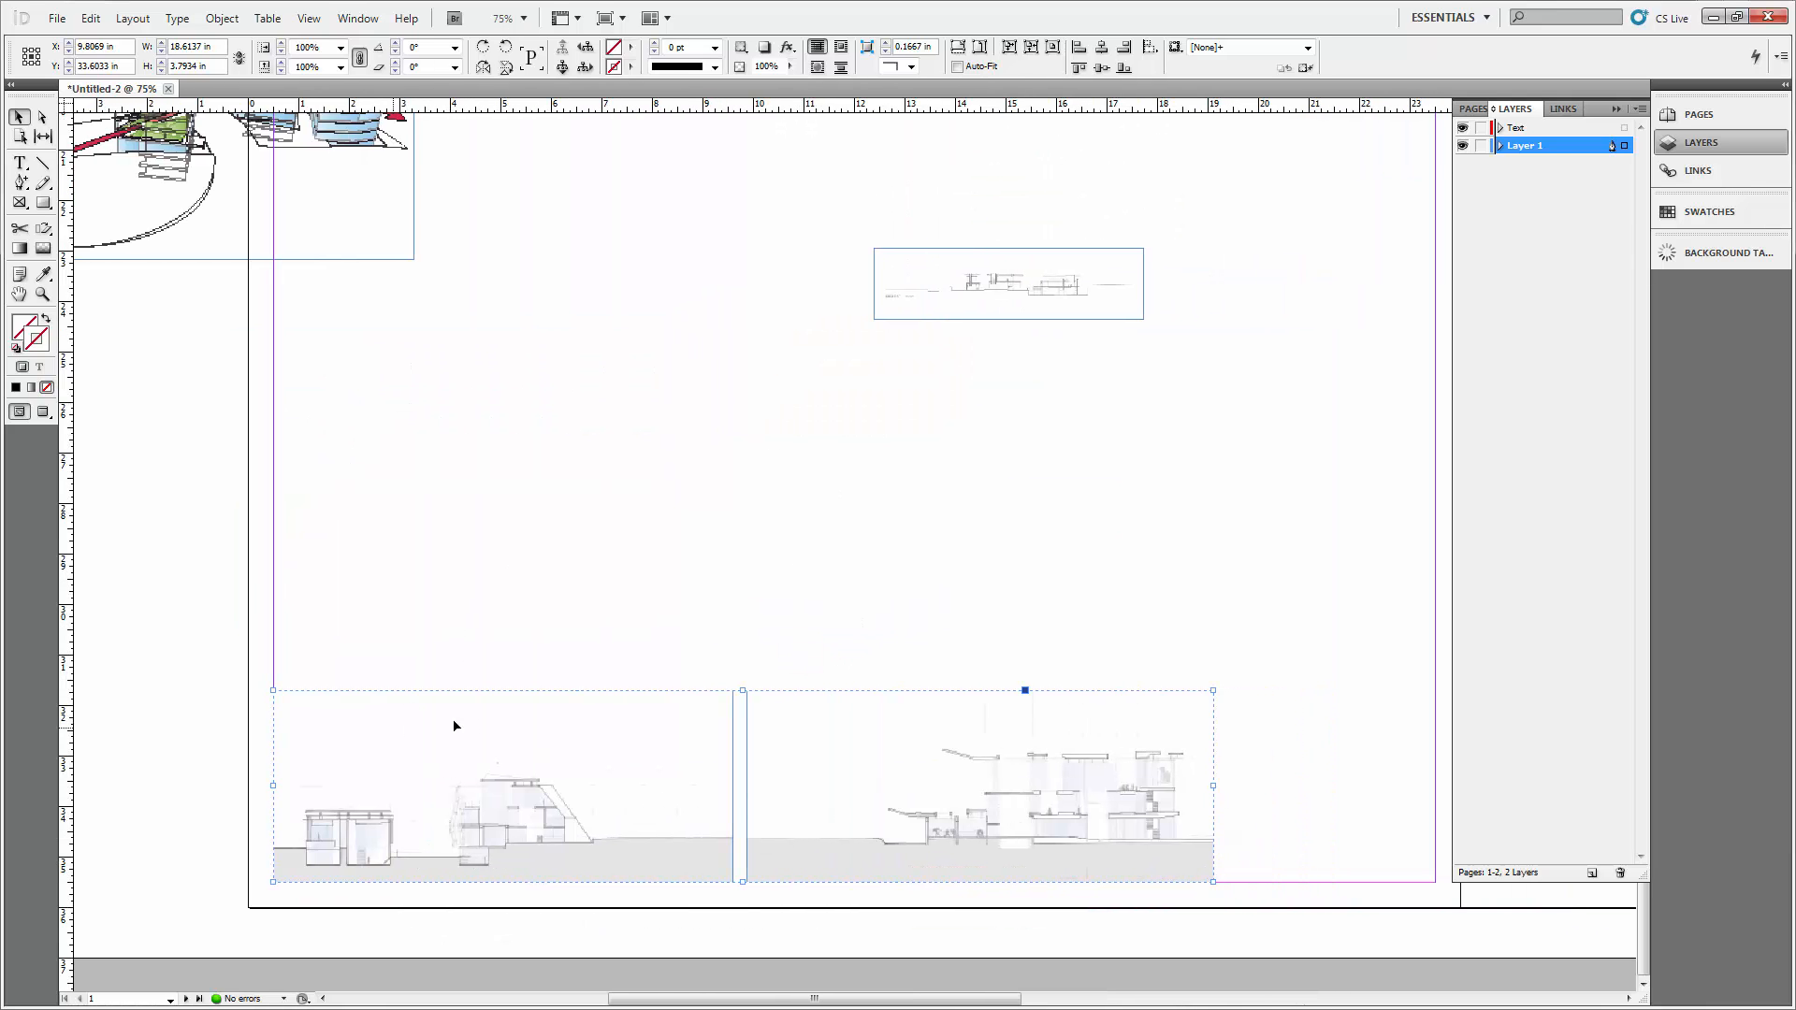
mouse_move(489, 724)
mouse_down()
mouse_move(514, 703)
mouse_move(488, 723)
mouse_up()
click(1280, 683)
drag(1216, 692, 1431, 654)
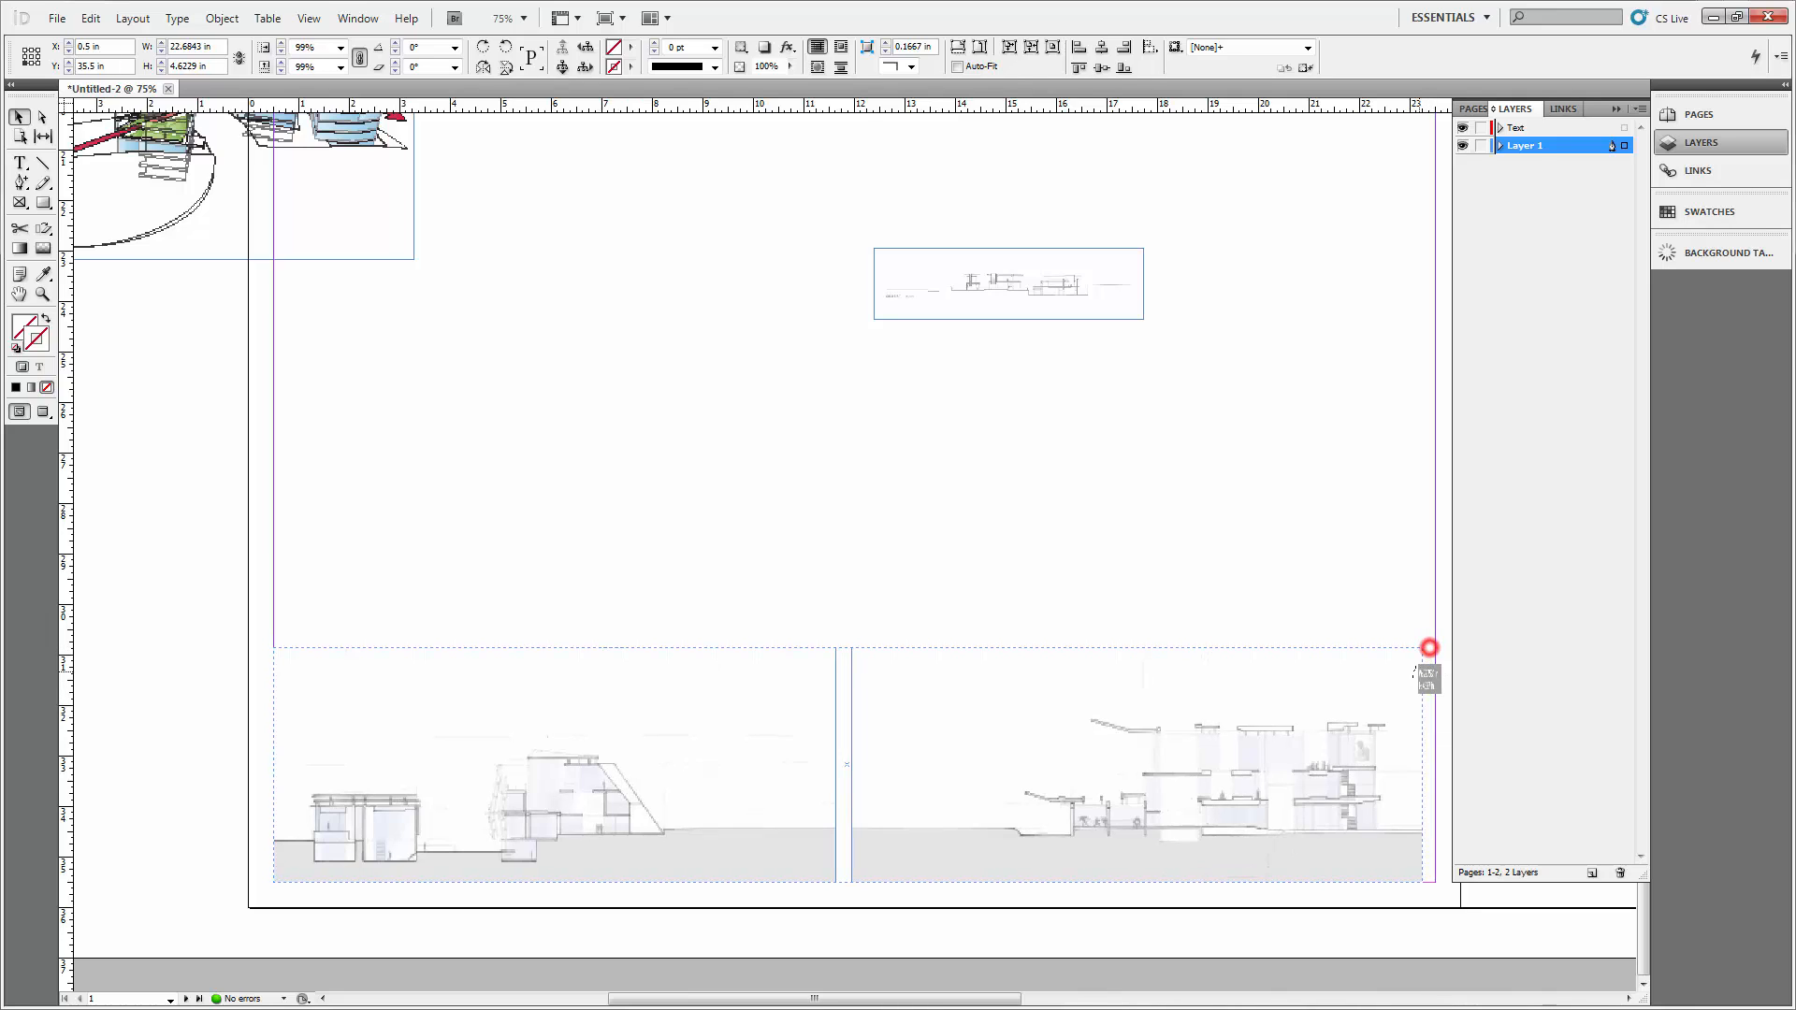
click(1439, 677)
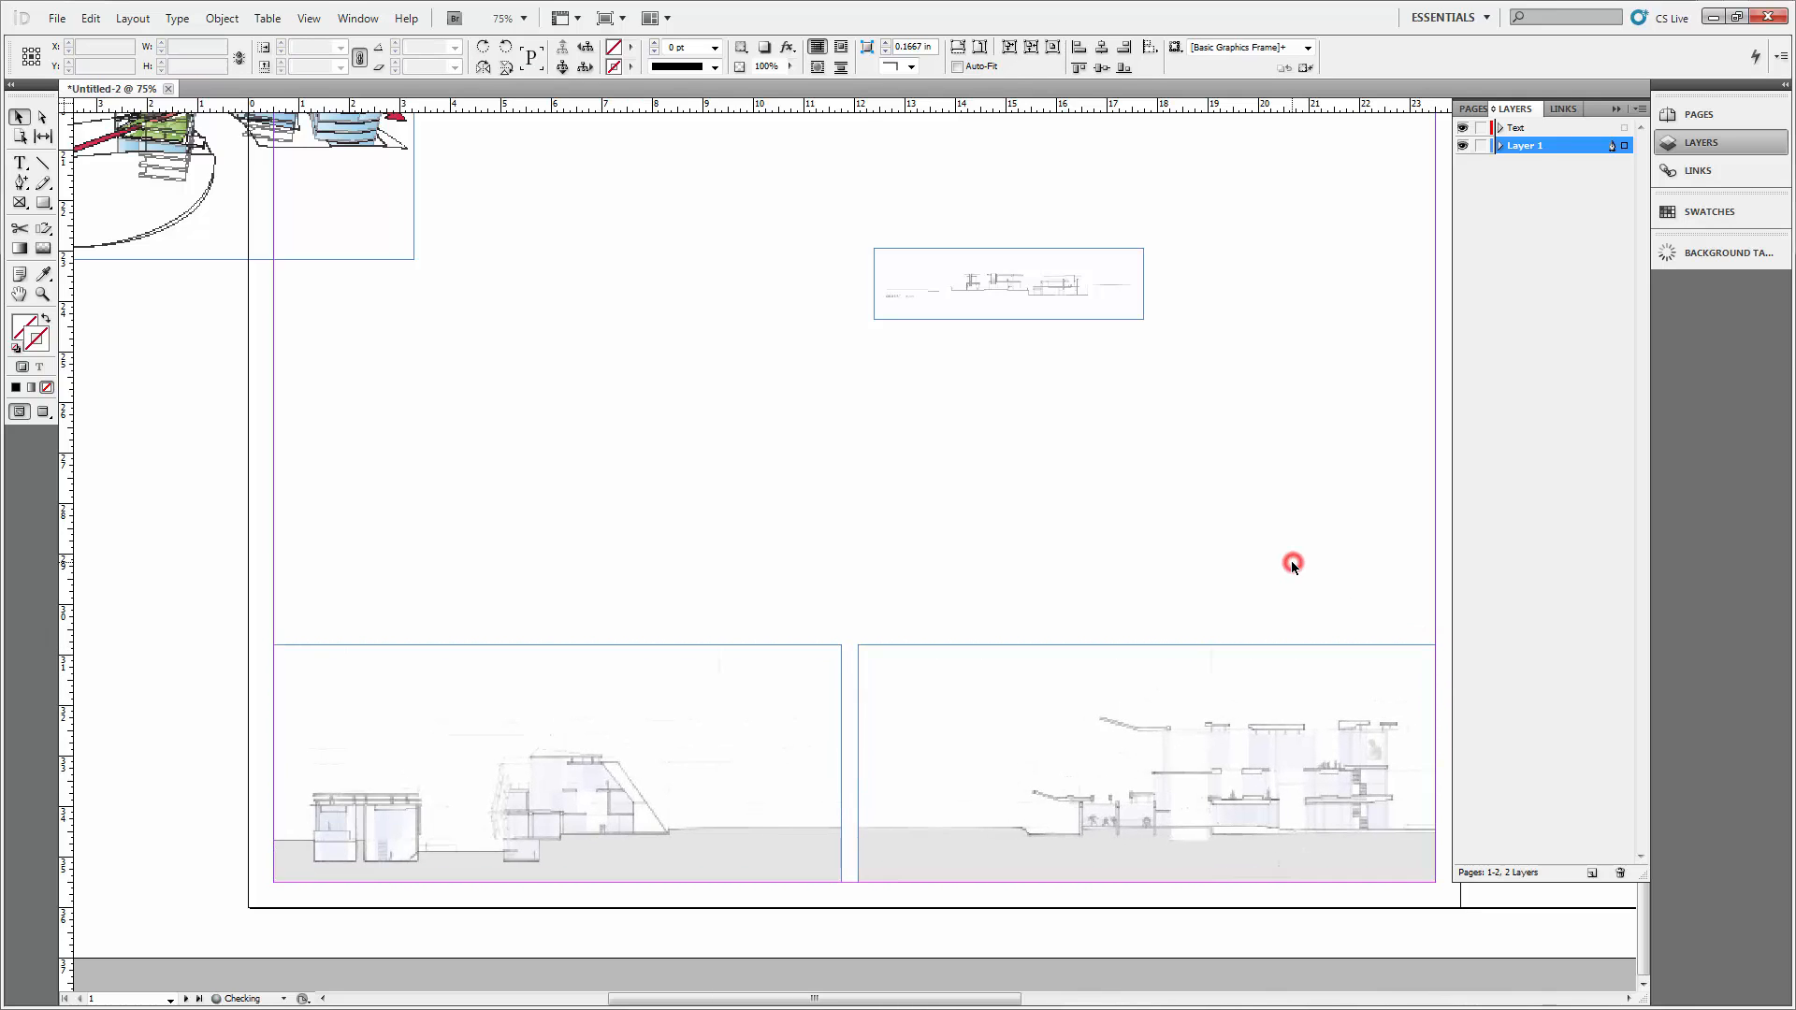
Move the placeholder text frame left and down, close to the left margin of the right page.
key(ctrl+minus)
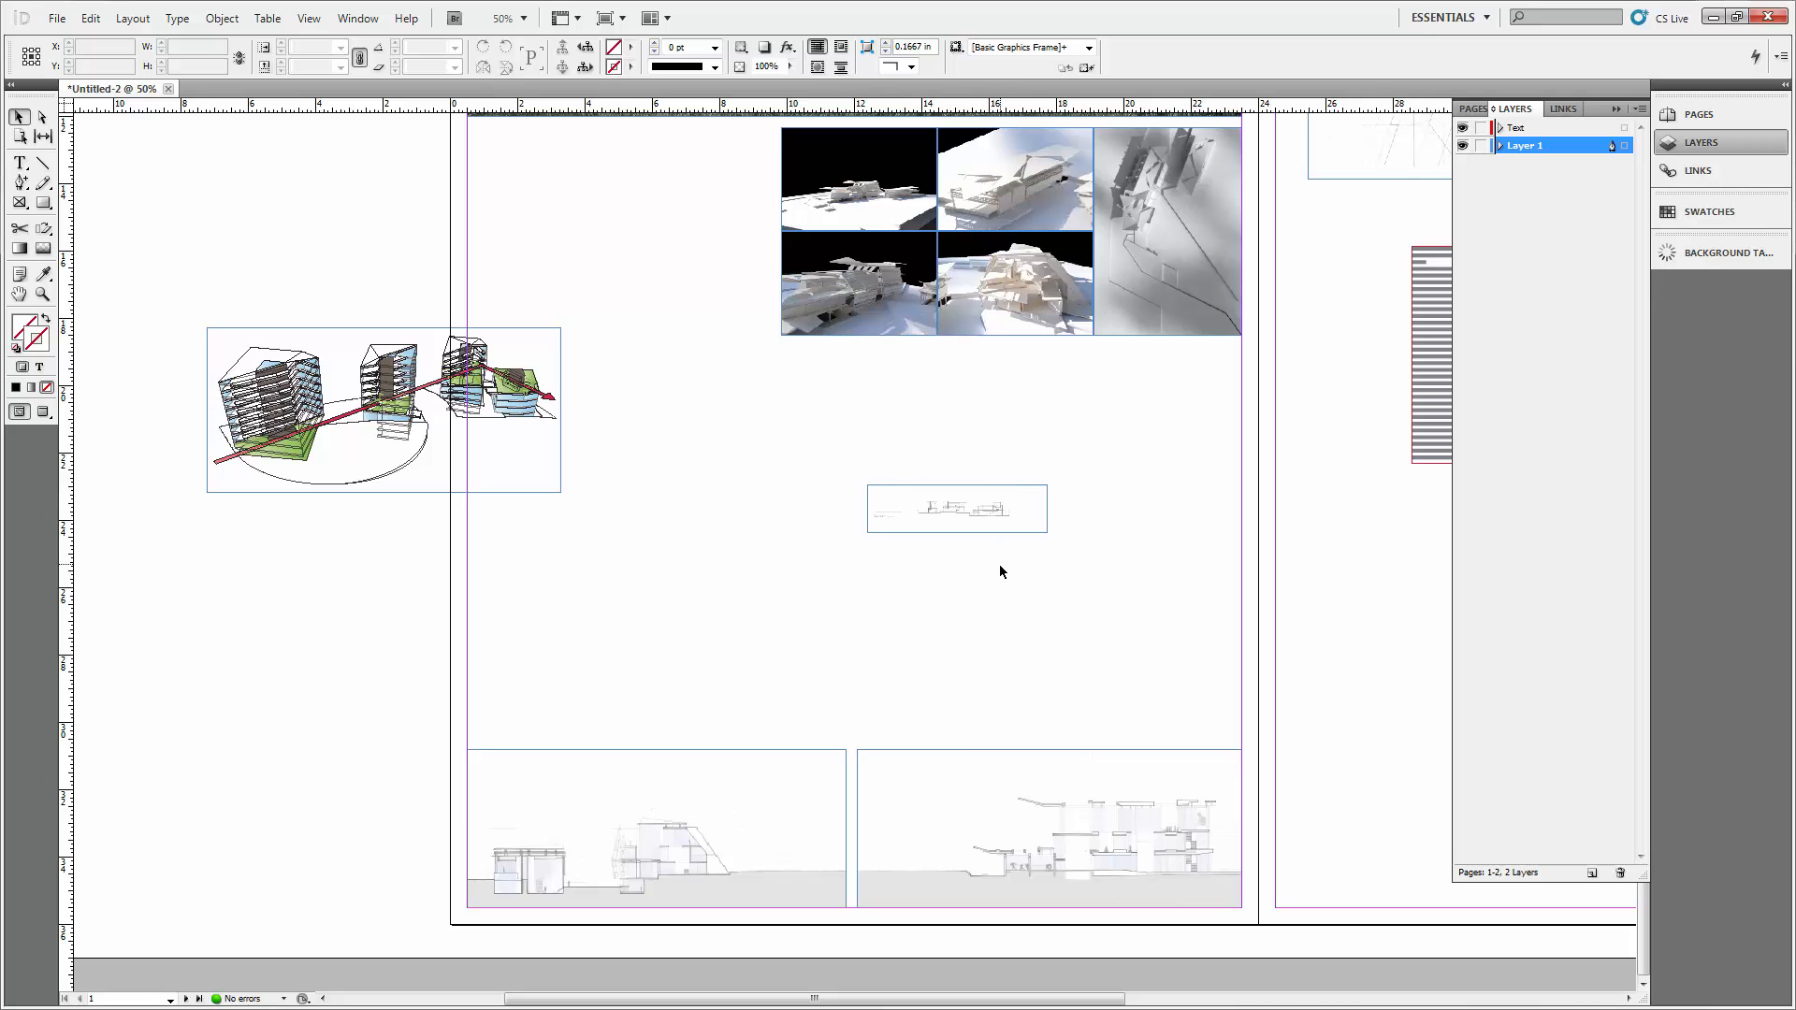
drag(1076, 566, 869, 549)
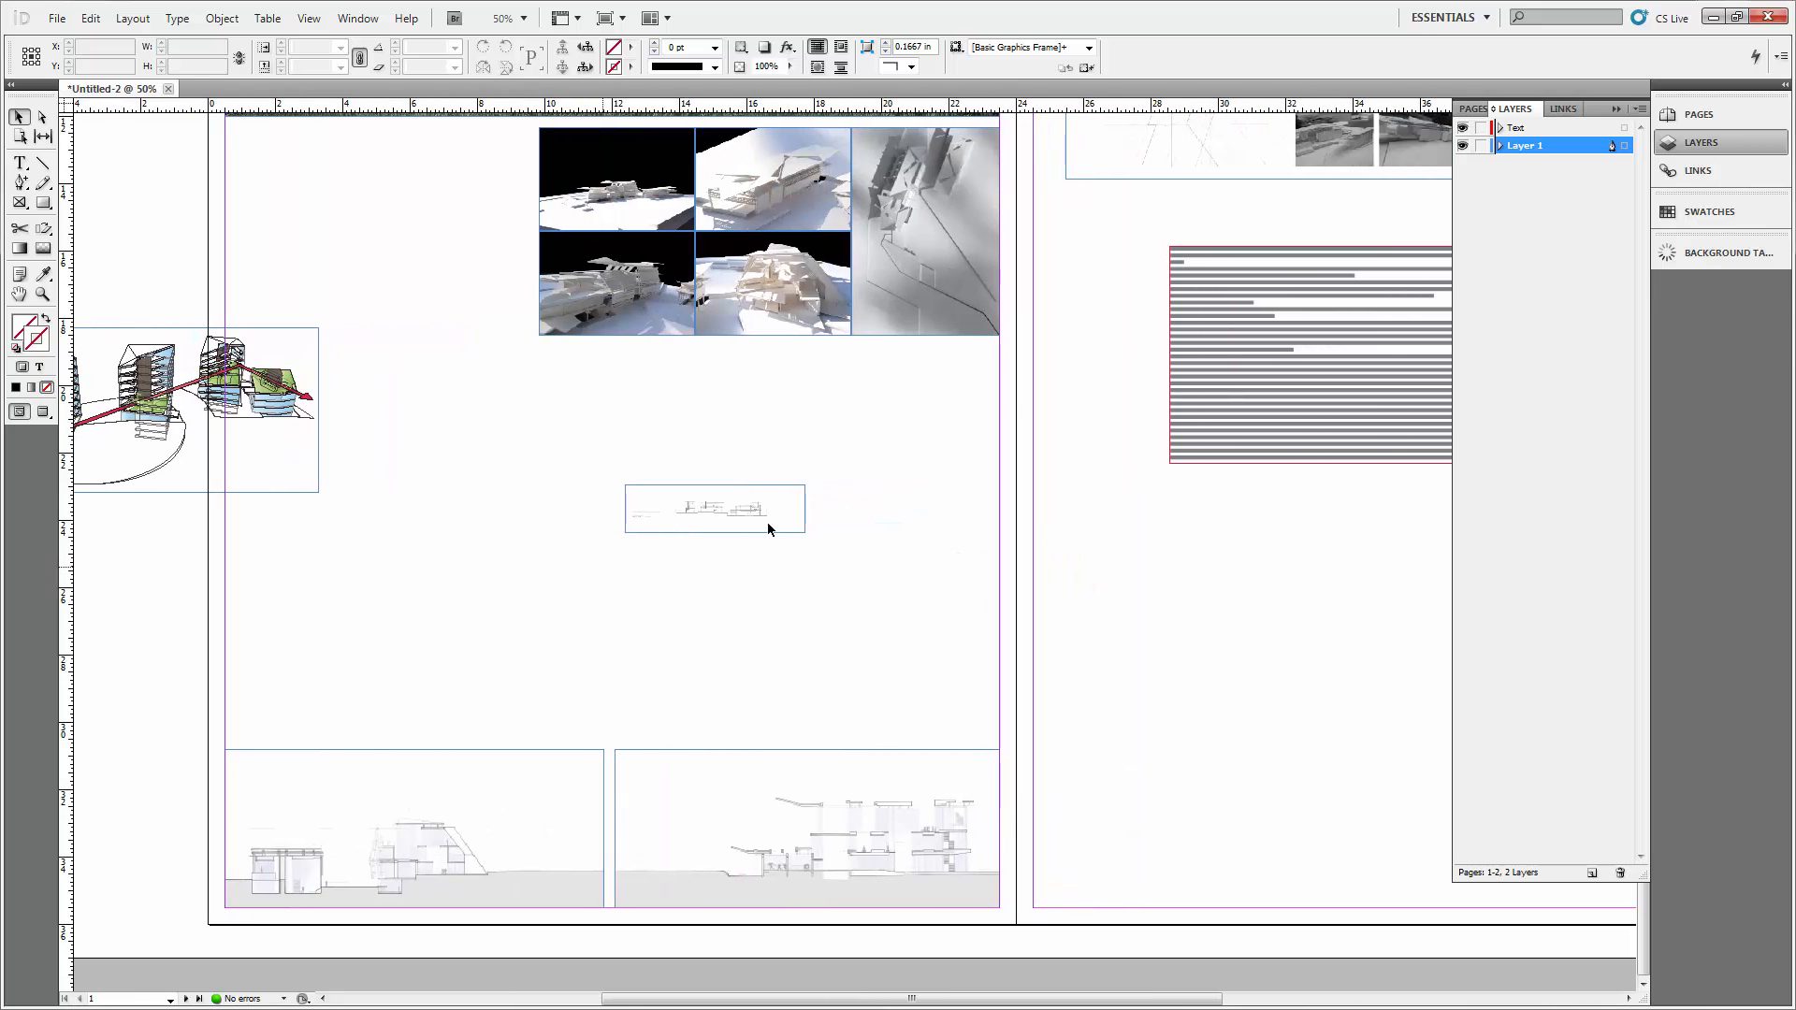
drag(1251, 364, 1137, 441)
drag(542, 602, 749, 559)
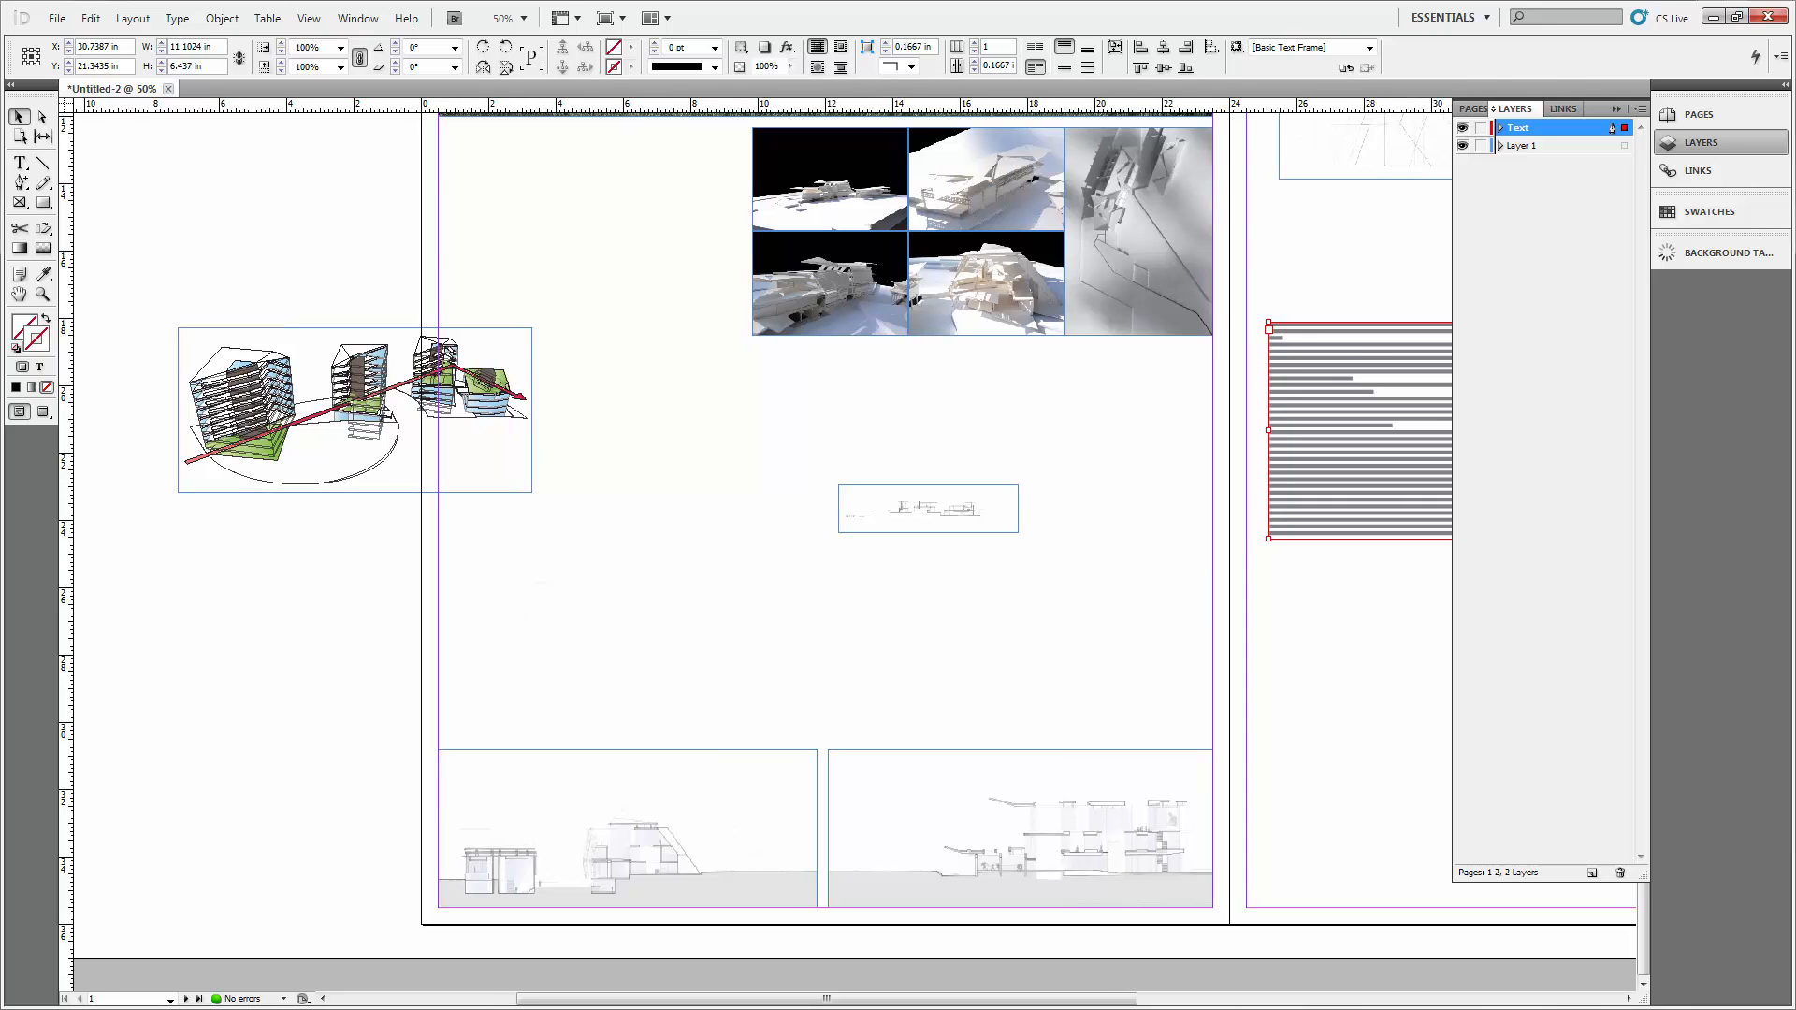
click(723, 480)
Move the site diagram board onto the left pasteboard and place the tower sketch beside the model images, aligned with their upper edge.
key(ctrl+minus)
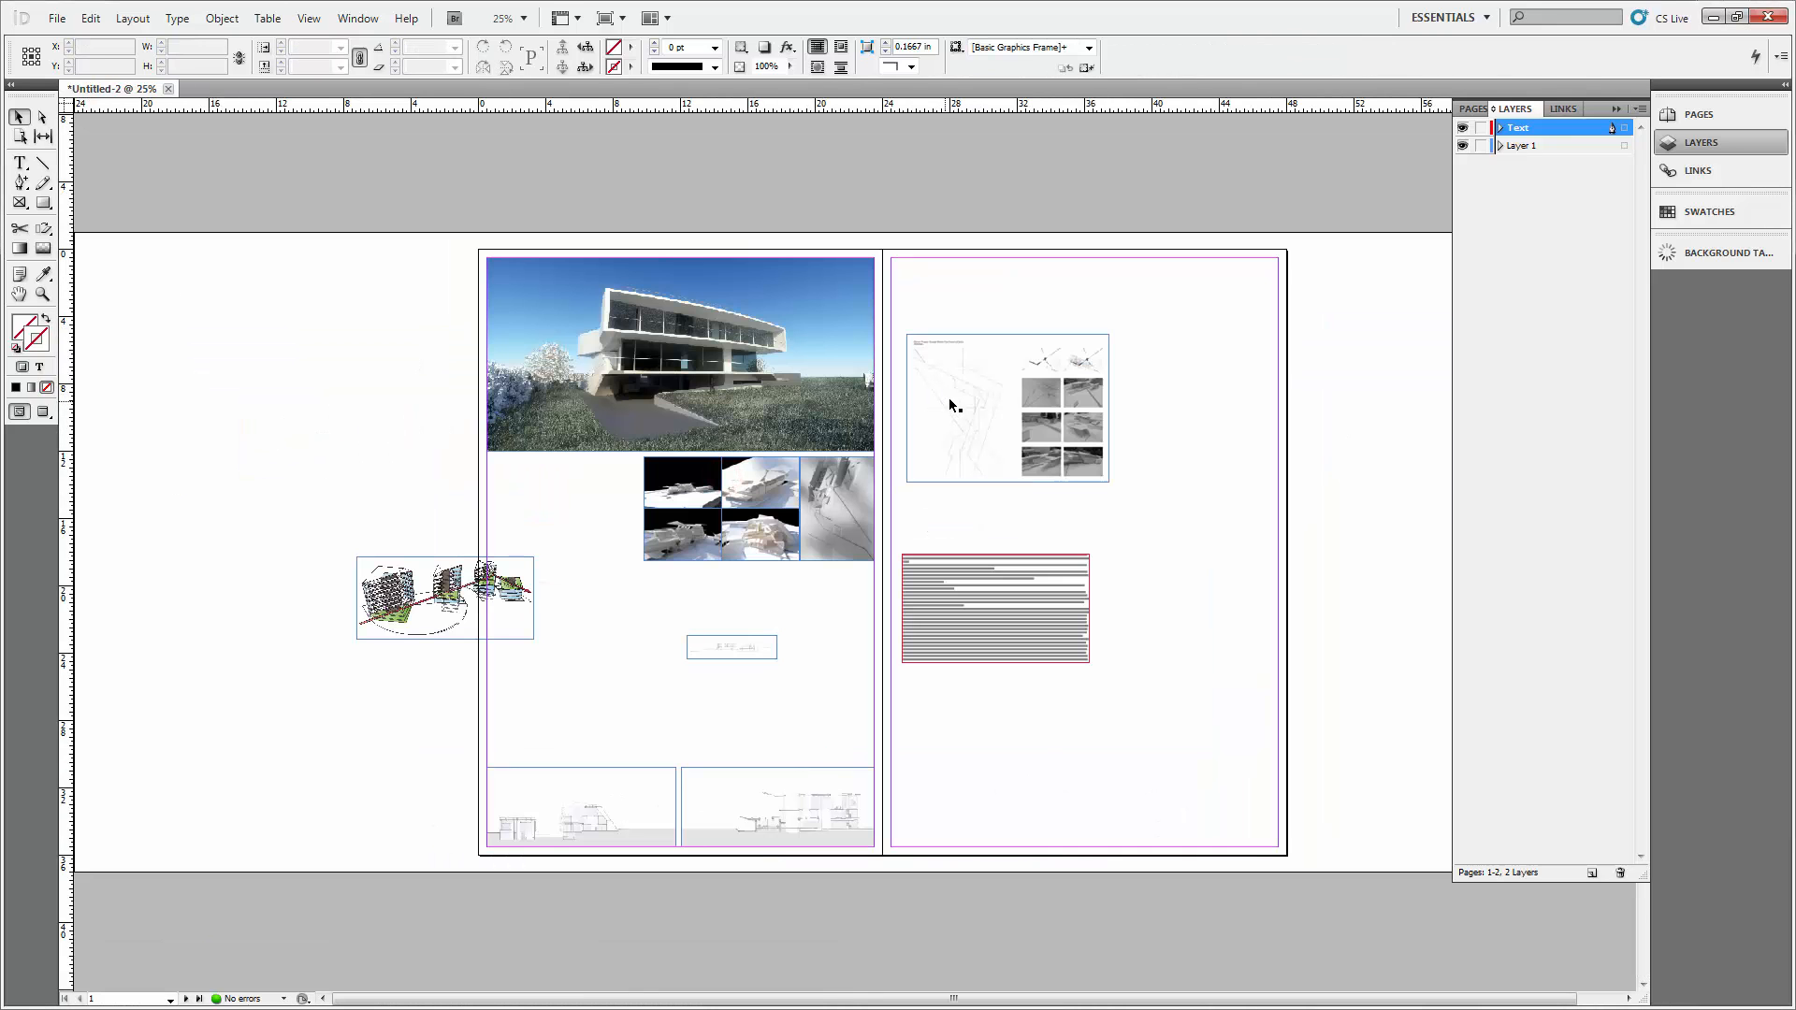
mouse_move(976, 442)
mouse_down()
mouse_move(290, 488)
mouse_move(345, 450)
mouse_up()
drag(527, 608, 619, 520)
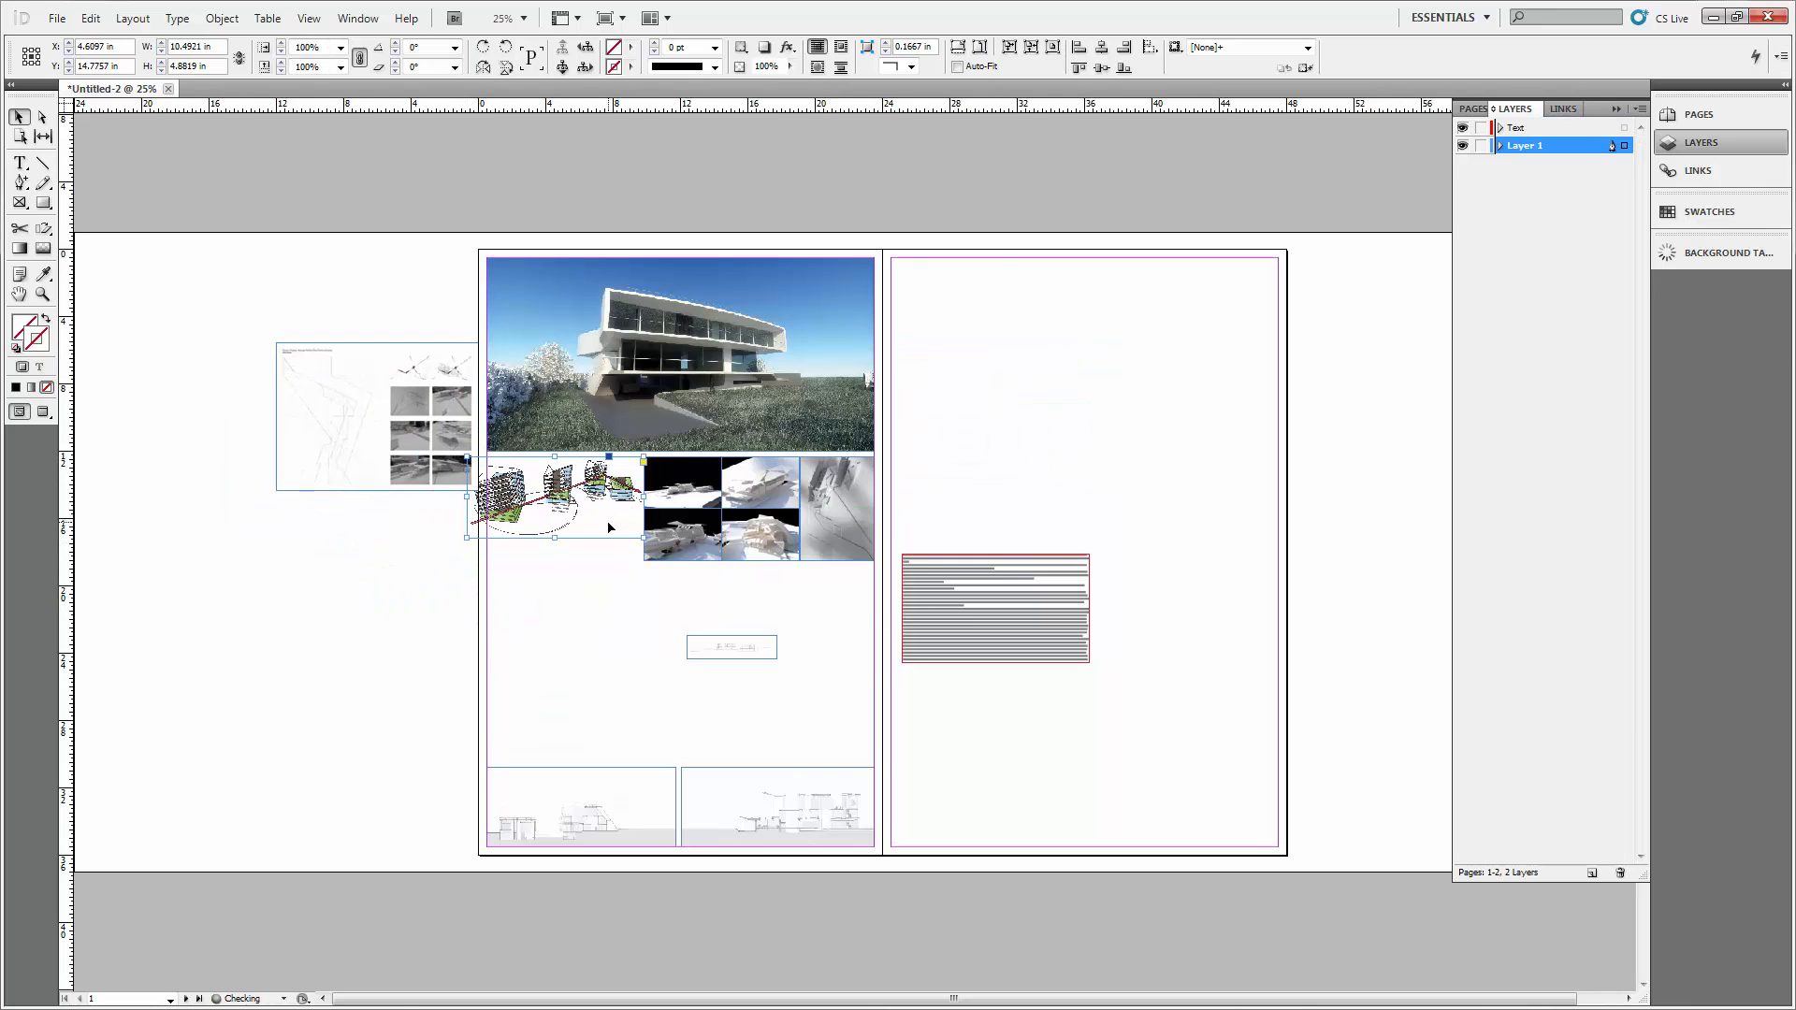
Scale the tower sketch down proportionally to about 9.3 in wide so its left edge meets the page margin.
key(ctrl+equal)
key(ctrl+equal)
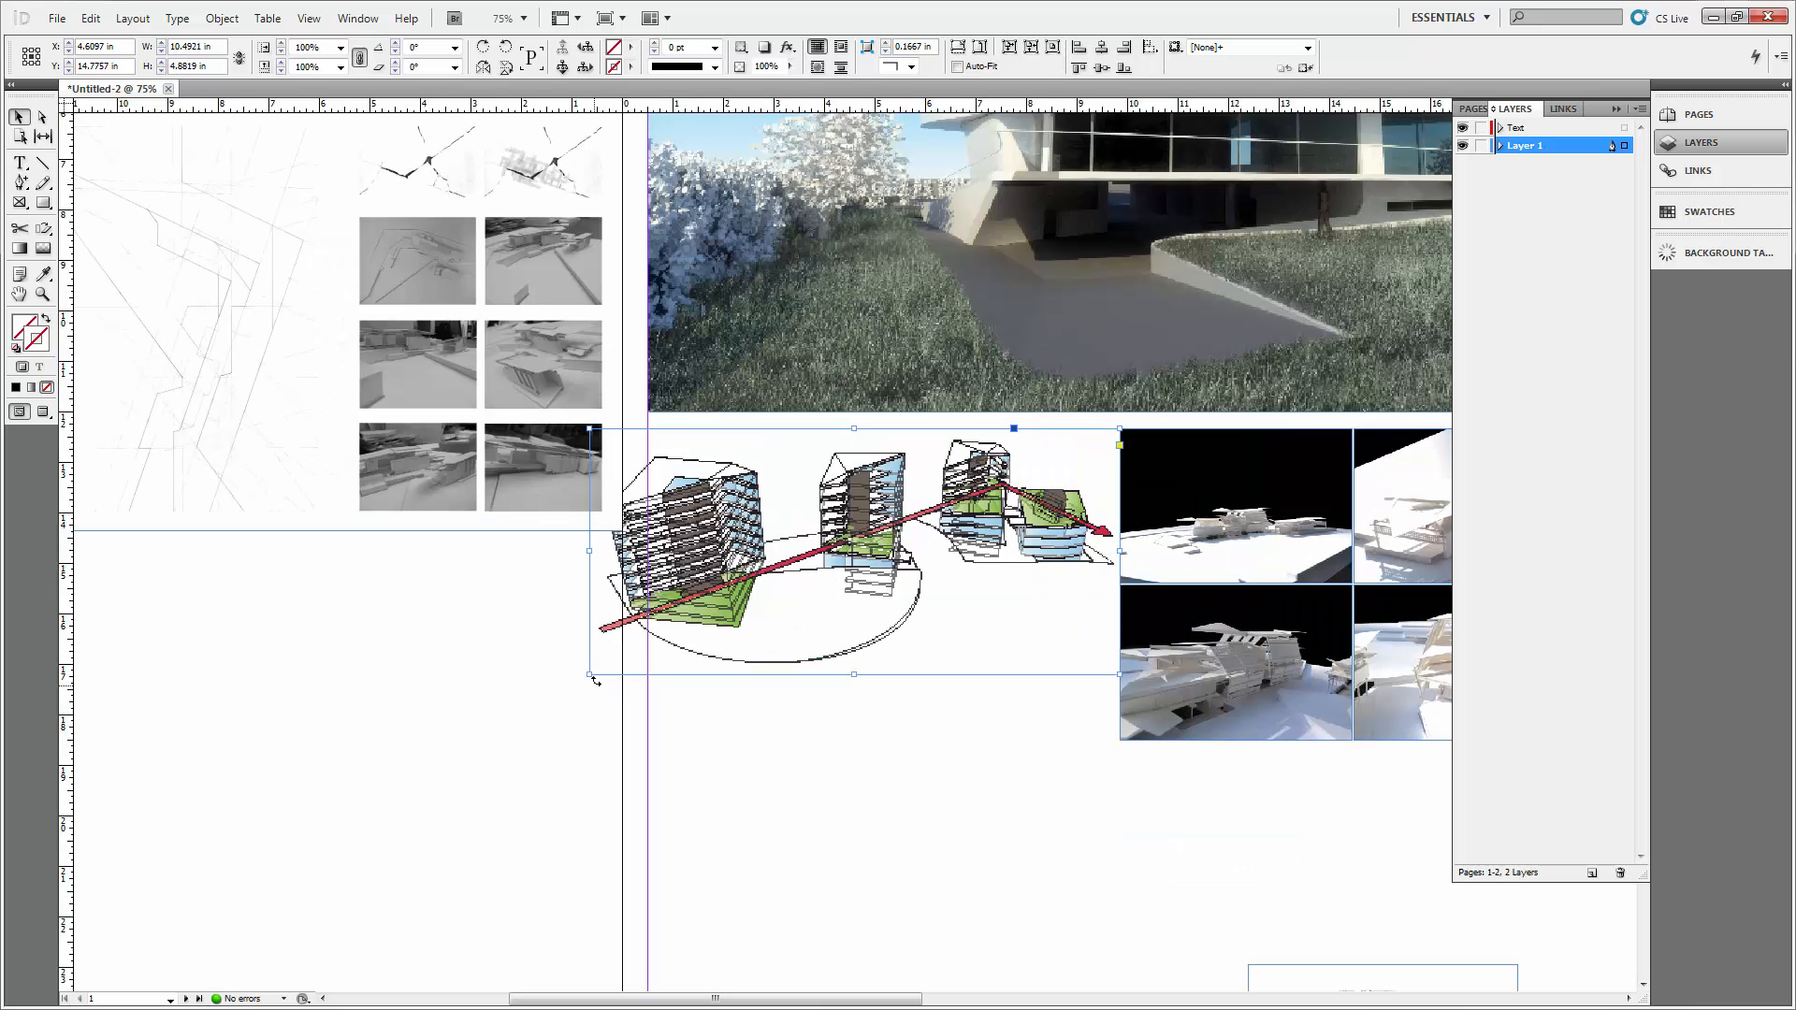
mouse_move(588, 673)
mouse_down()
mouse_move(659, 625)
mouse_move(645, 633)
mouse_up()
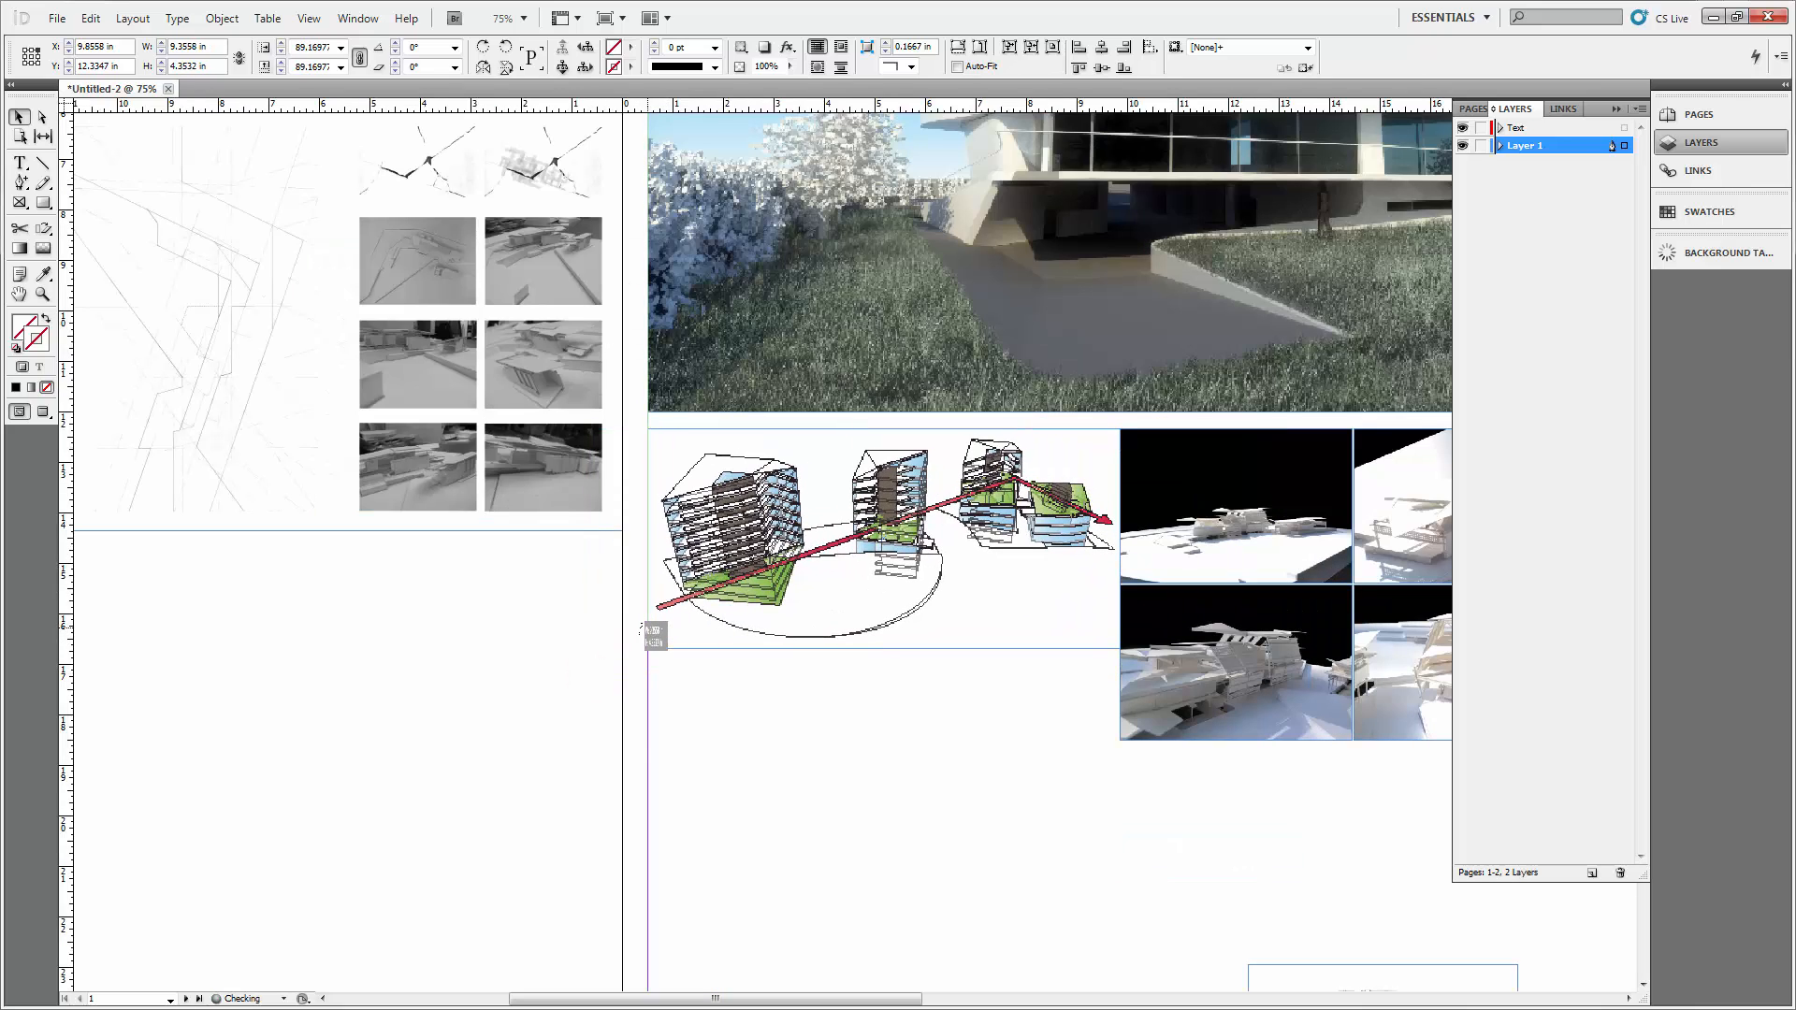
click(904, 733)
Nudge the image inside the tower sketch frame about 0.1 in left, keeping the frame in place.
drag(1003, 737, 904, 565)
click(839, 434)
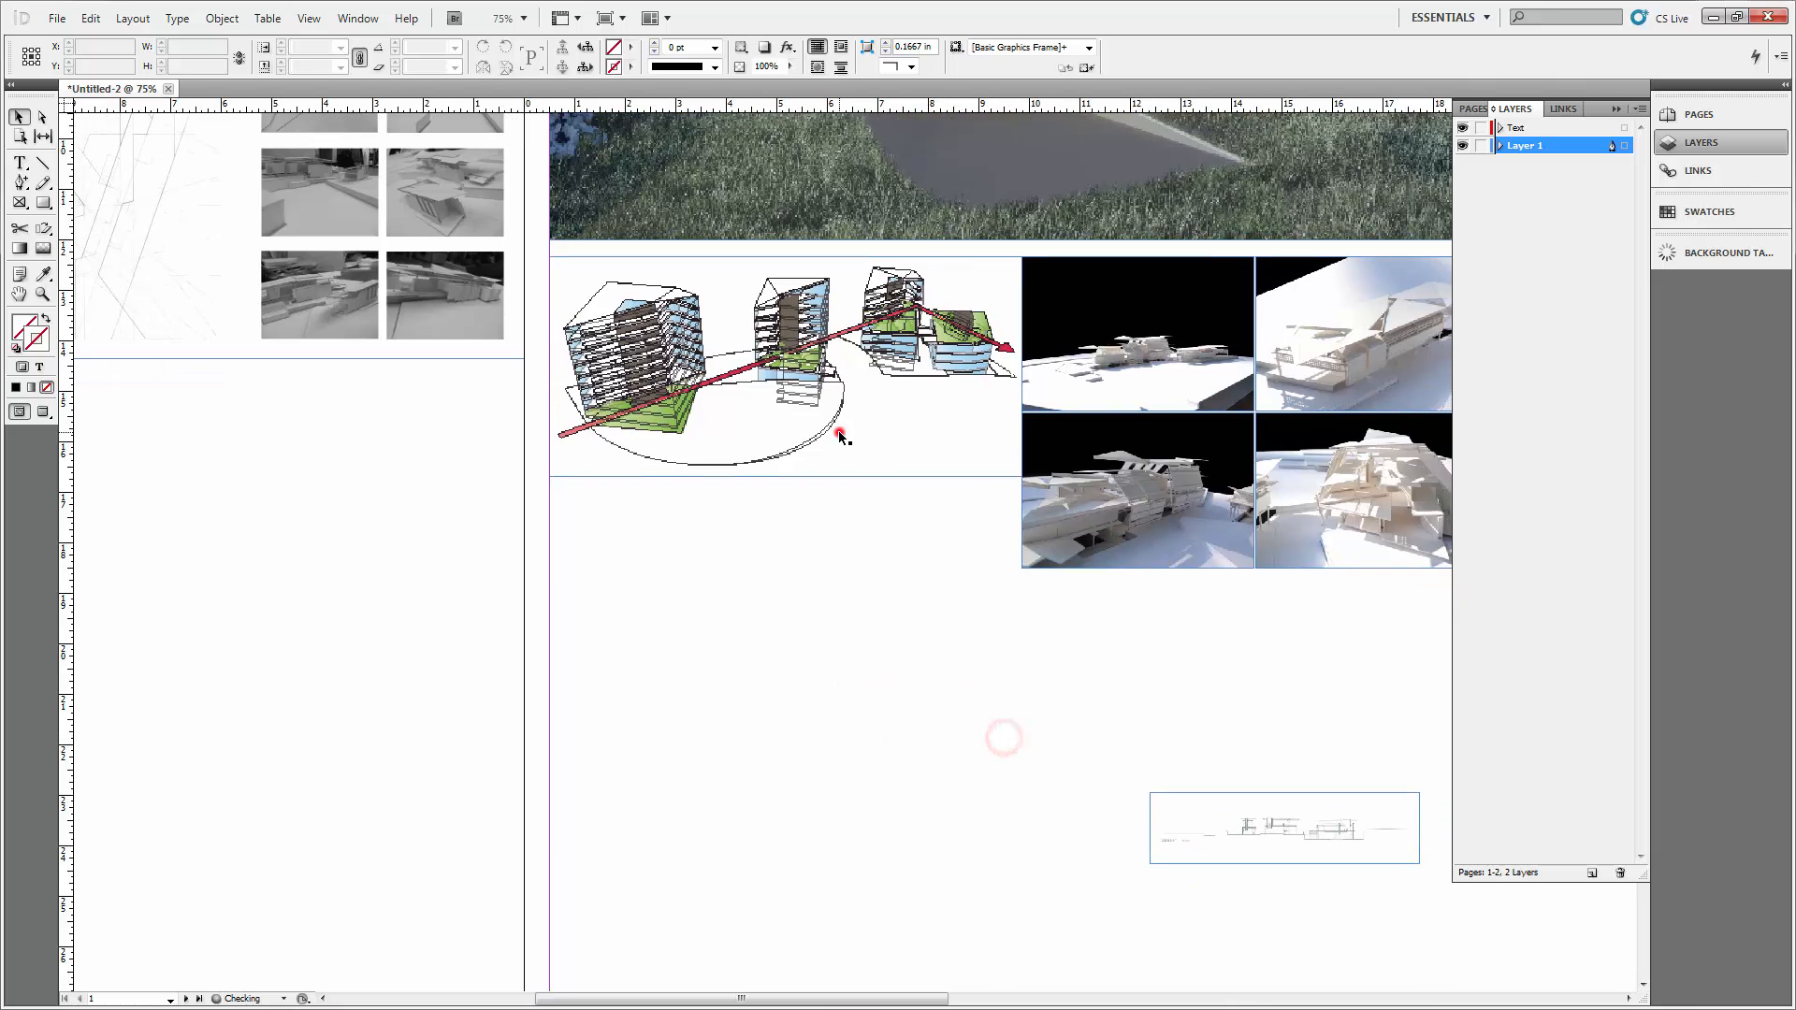
double_click(840, 434)
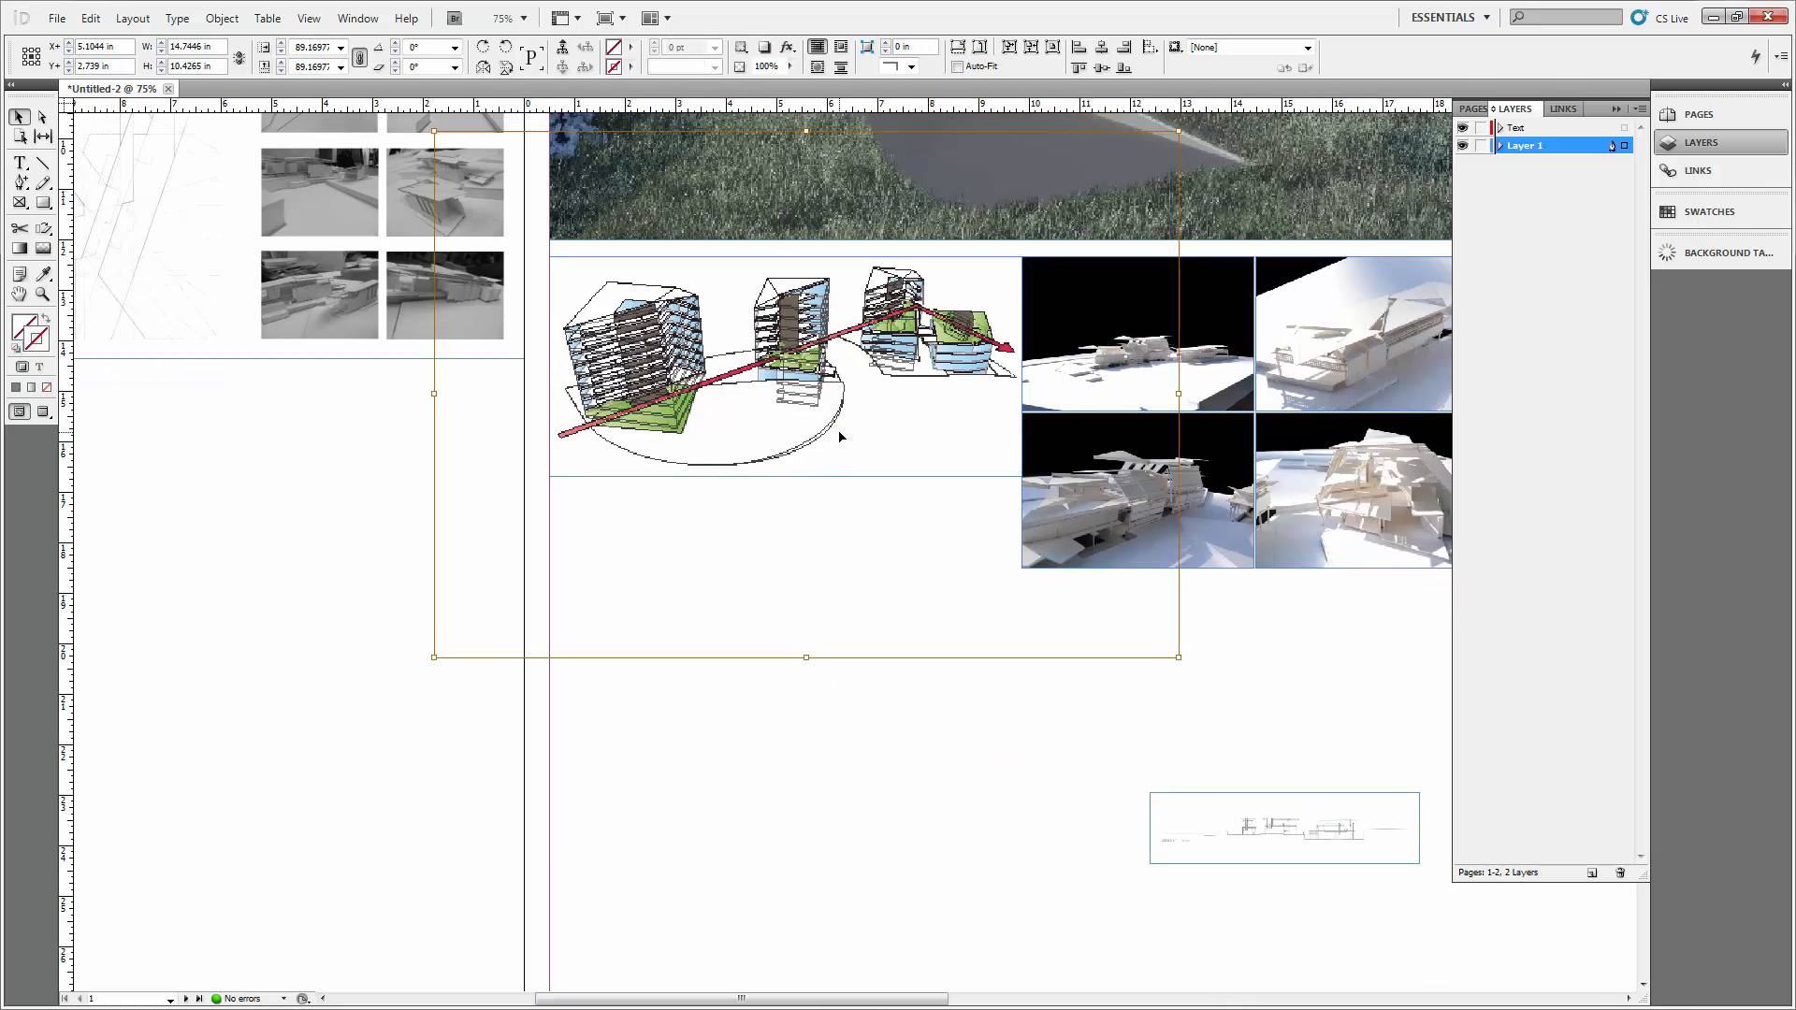
key(shift+Left)
click(920, 870)
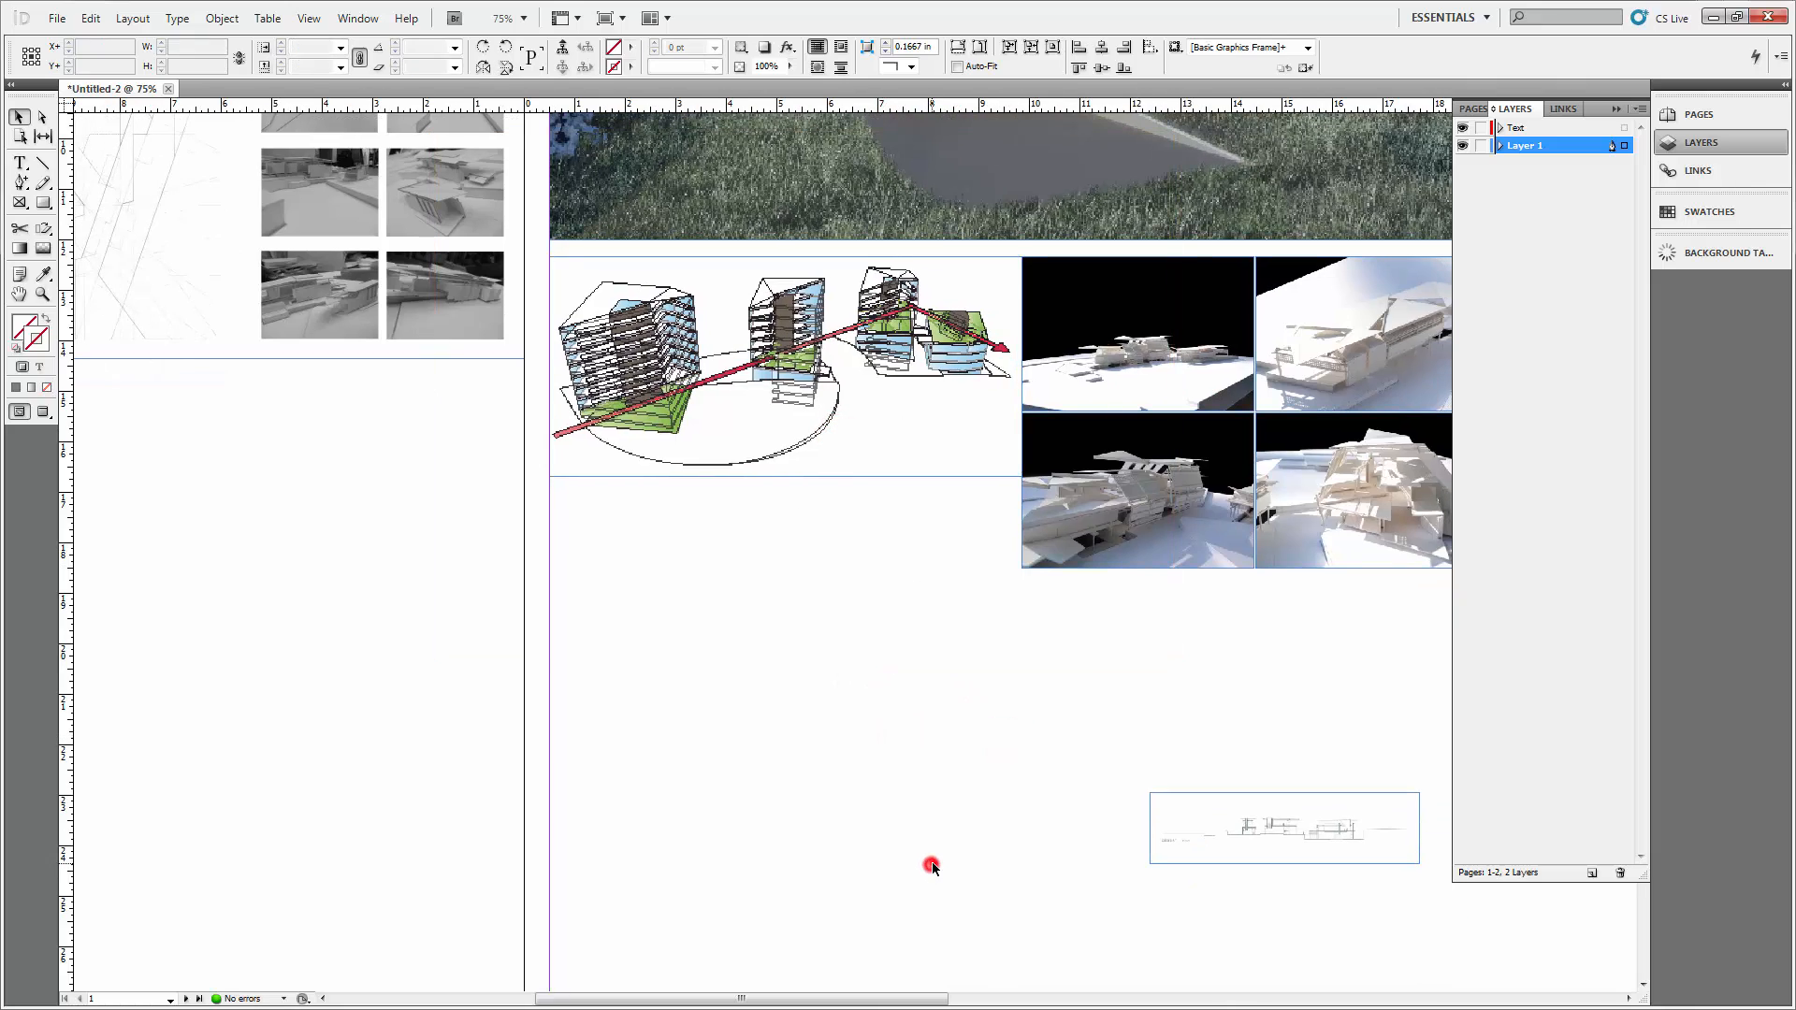
Place a vertical guide along the left edge of the model images and a horizontal guide at about 20 in below them.
drag(1102, 633, 875, 550)
scroll(870, 558, down, 1)
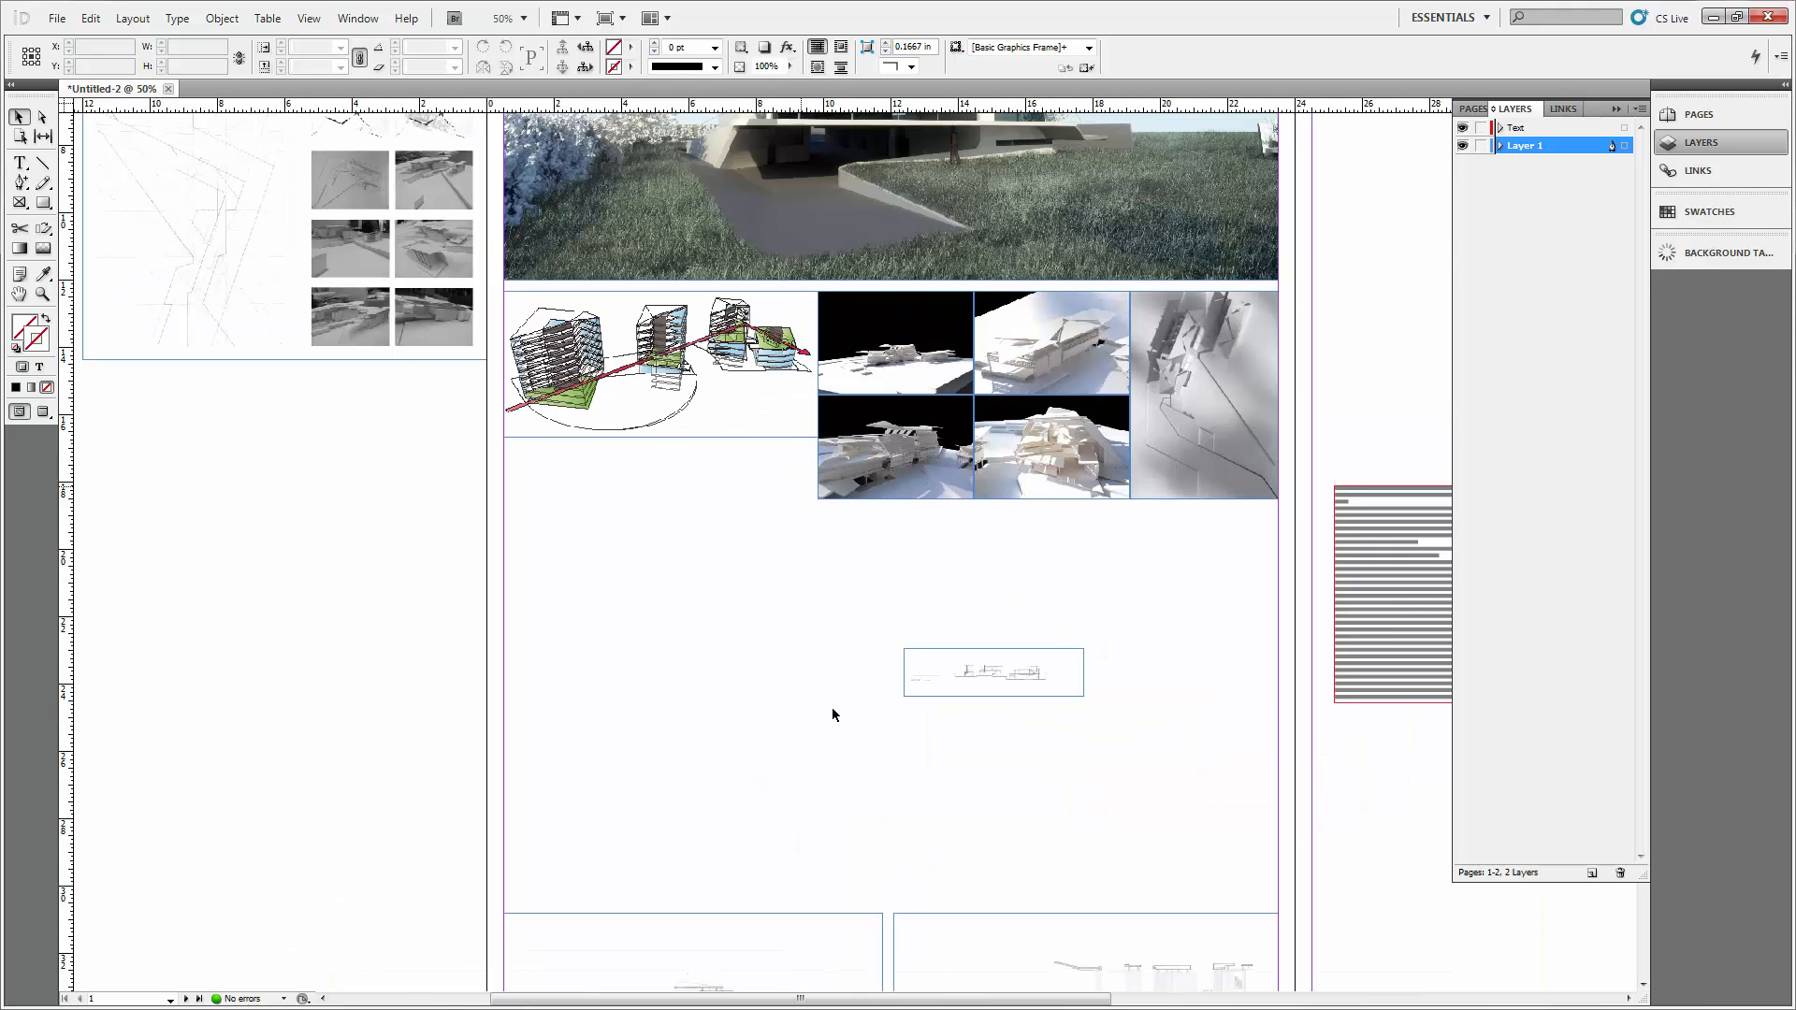
drag(1134, 561, 1000, 546)
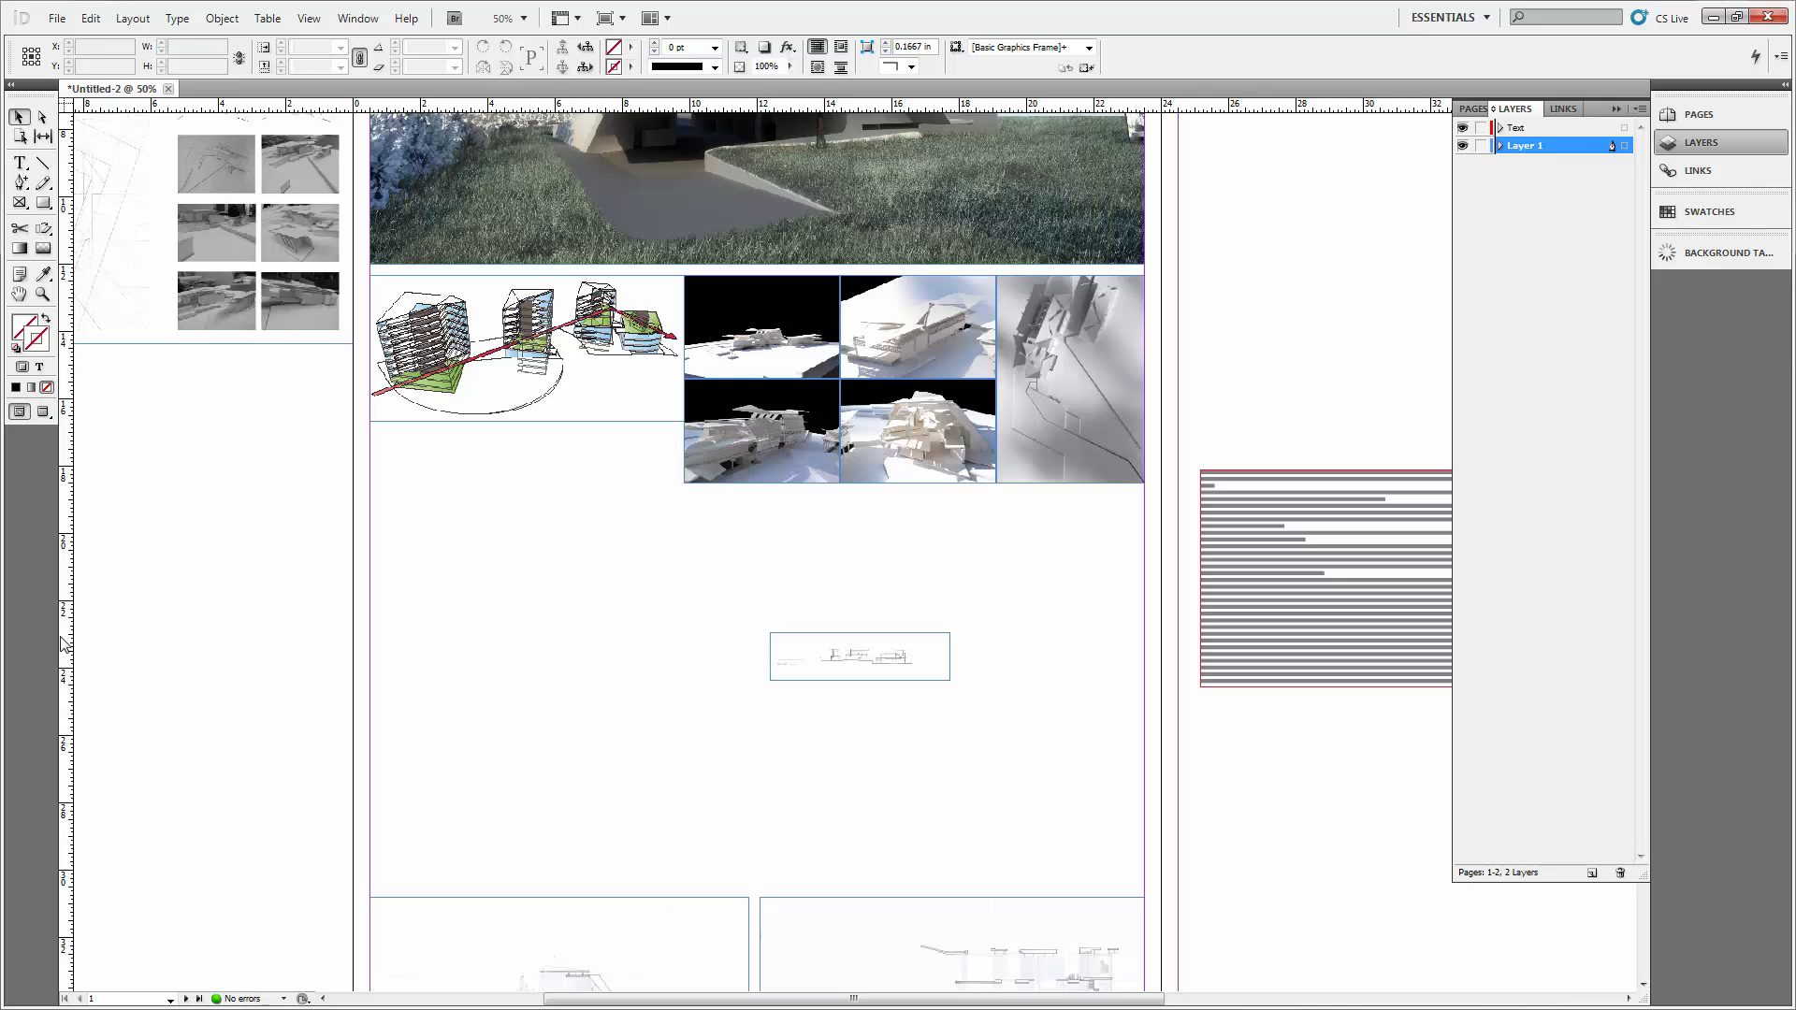
drag(69, 633, 682, 482)
drag(723, 102, 655, 540)
click(801, 722)
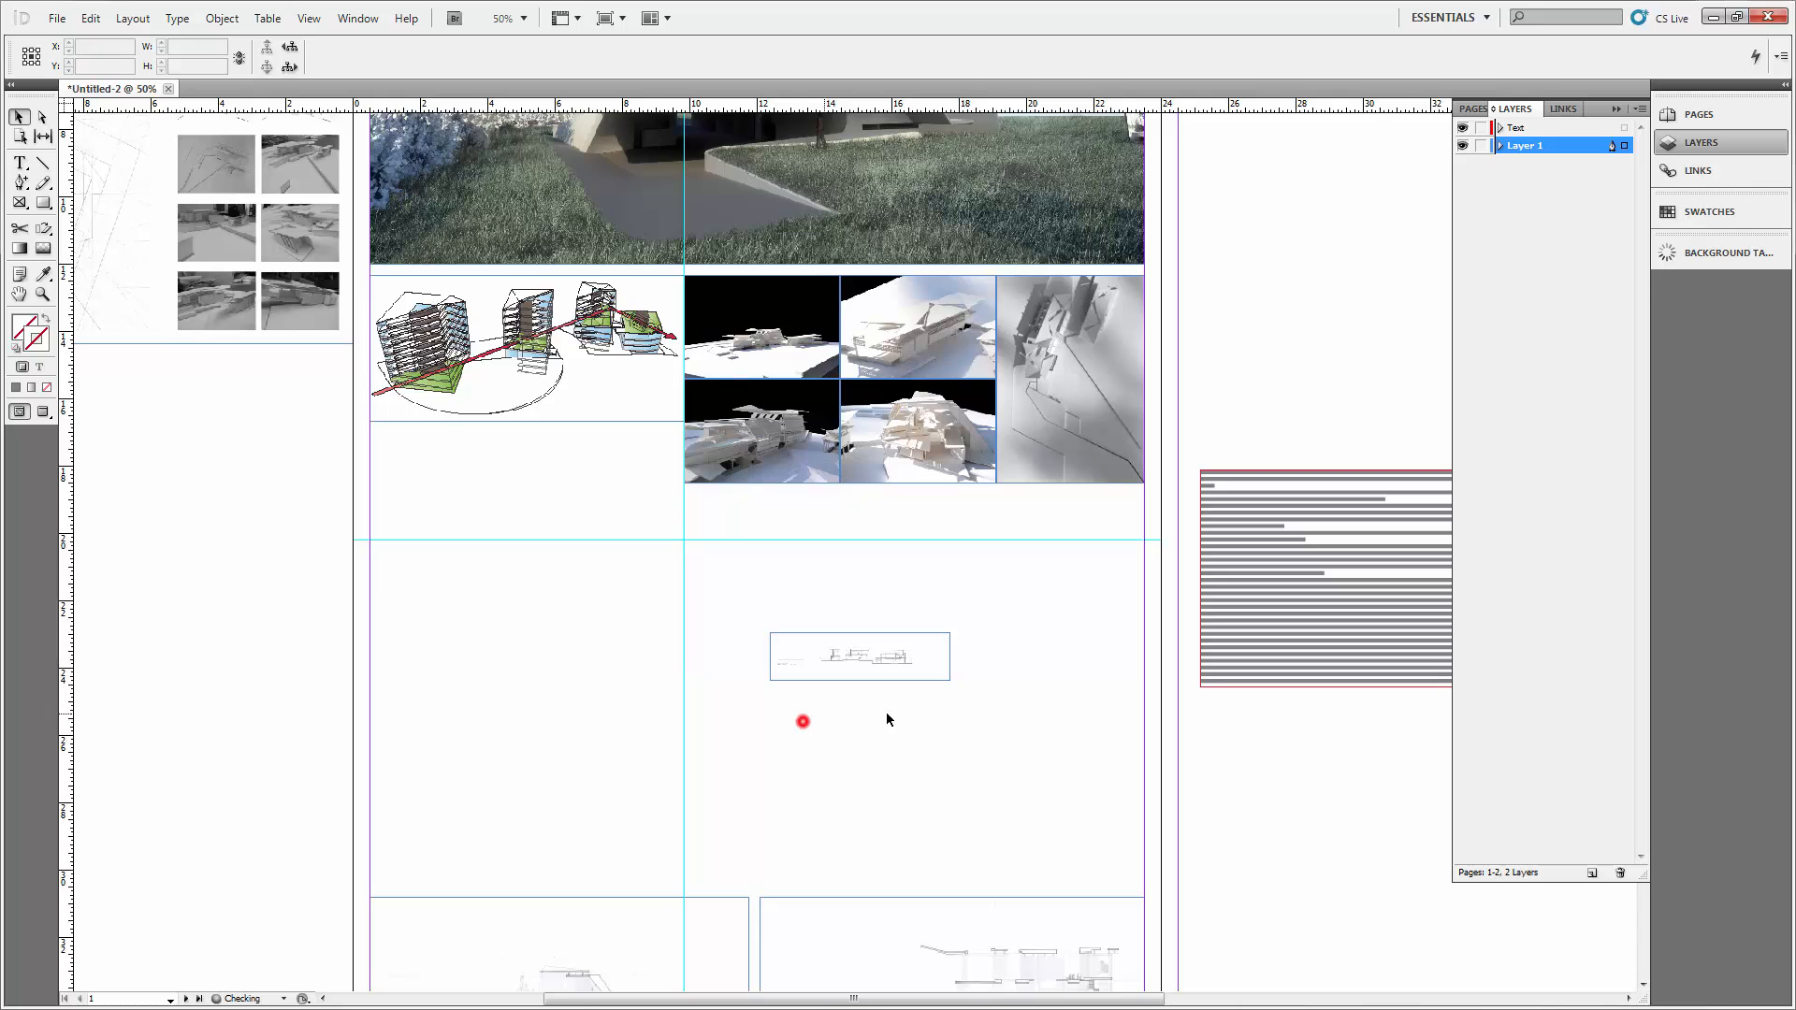
Select the vertical and horizontal guides on the left page and delete them.
drag(993, 720, 889, 644)
drag(623, 503, 524, 459)
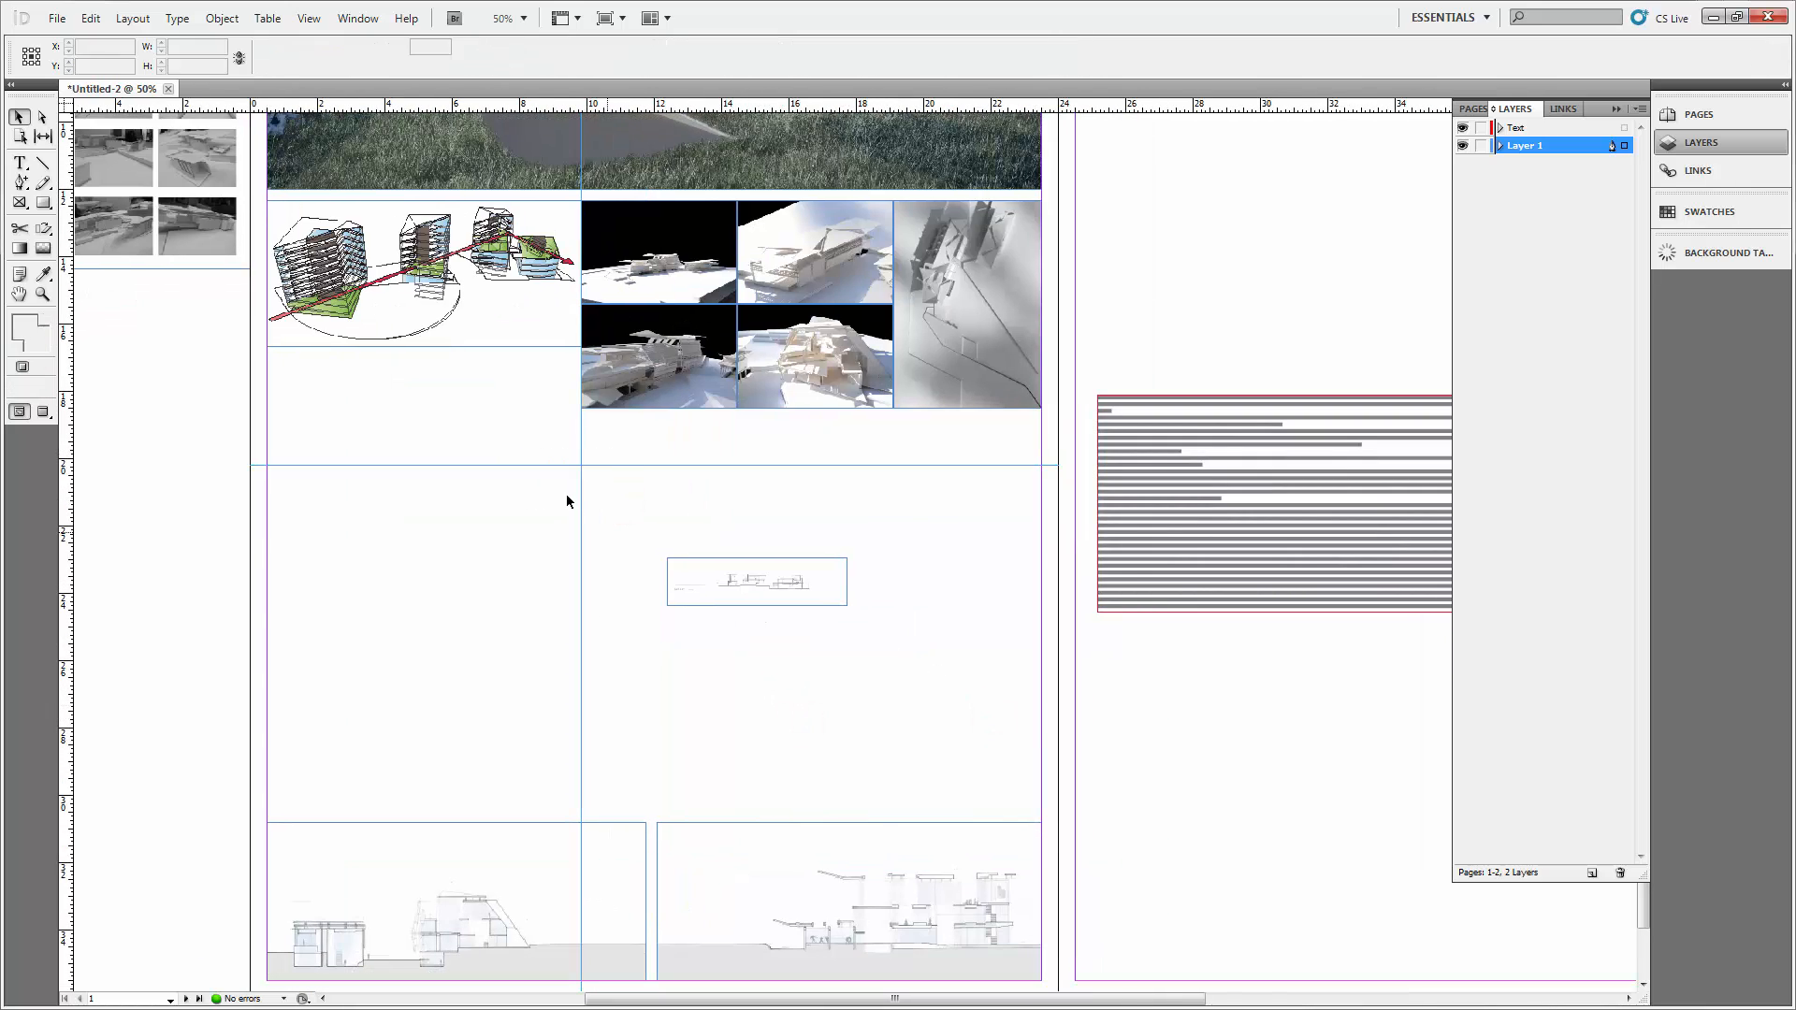
key(Delete)
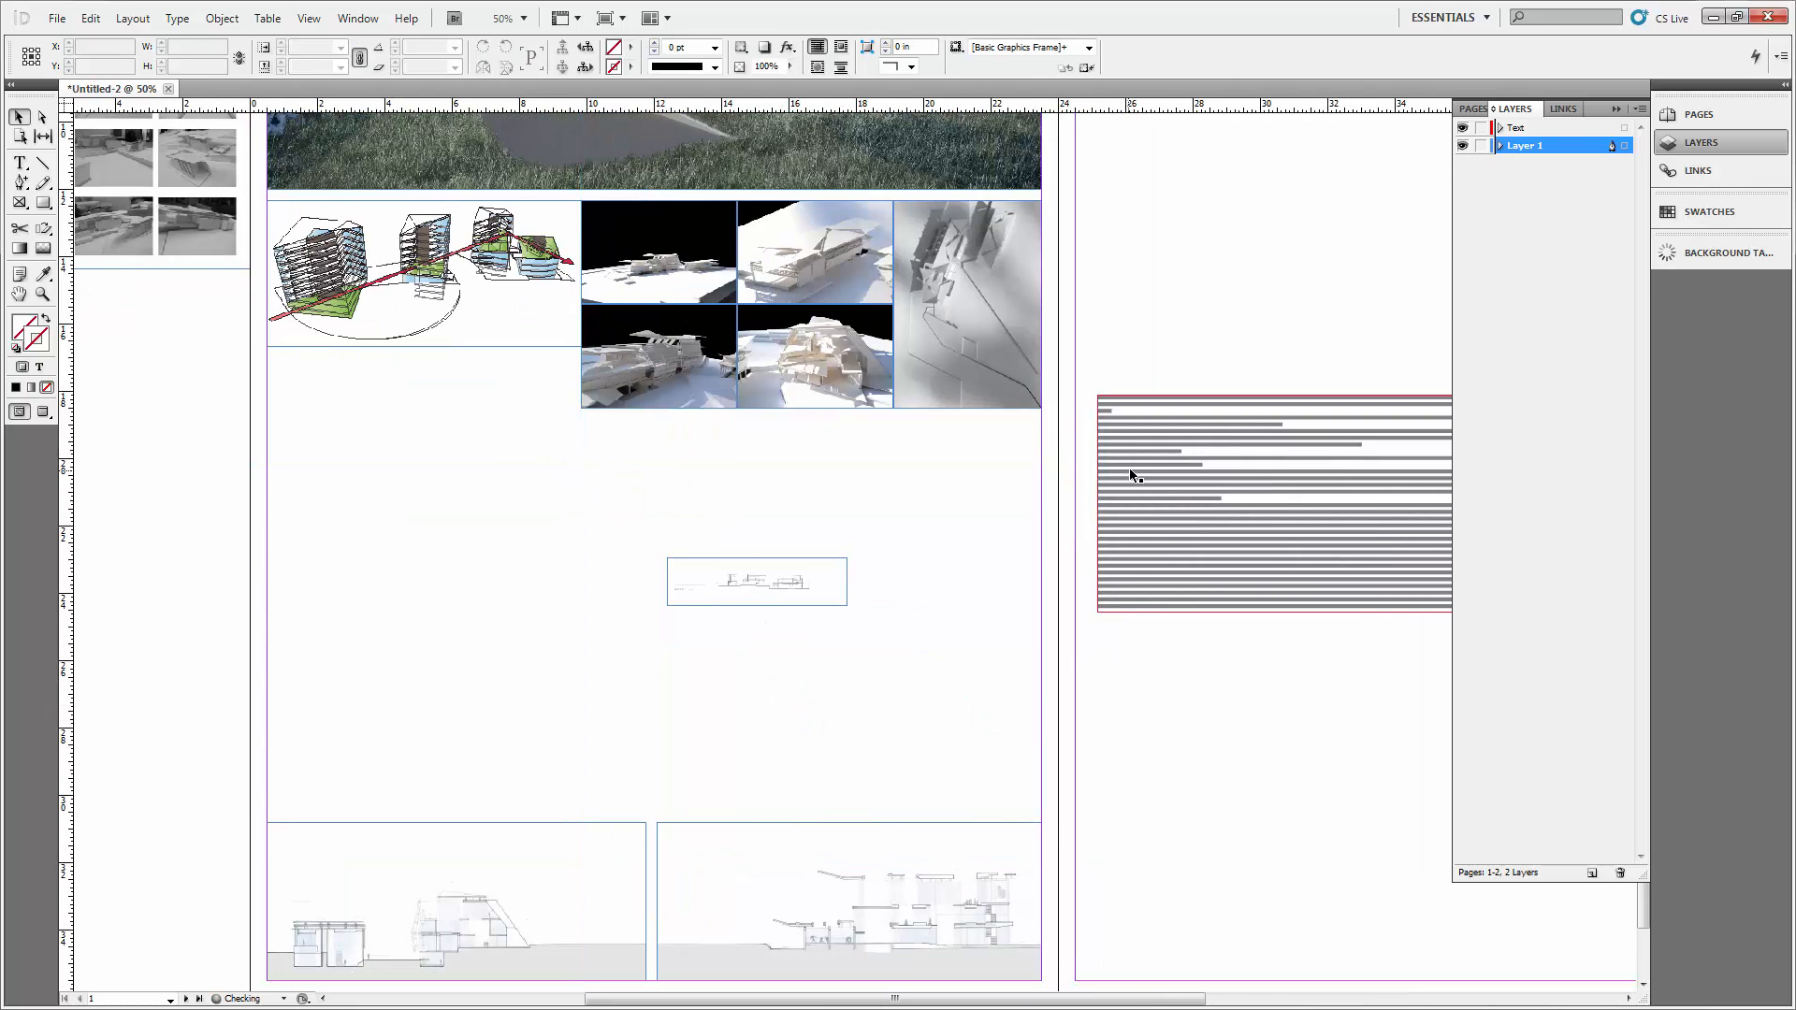
Move the placeholder text frame to the left margin just below the tower sketch and narrow it to about 9.2 in wide.
drag(1130, 468, 301, 503)
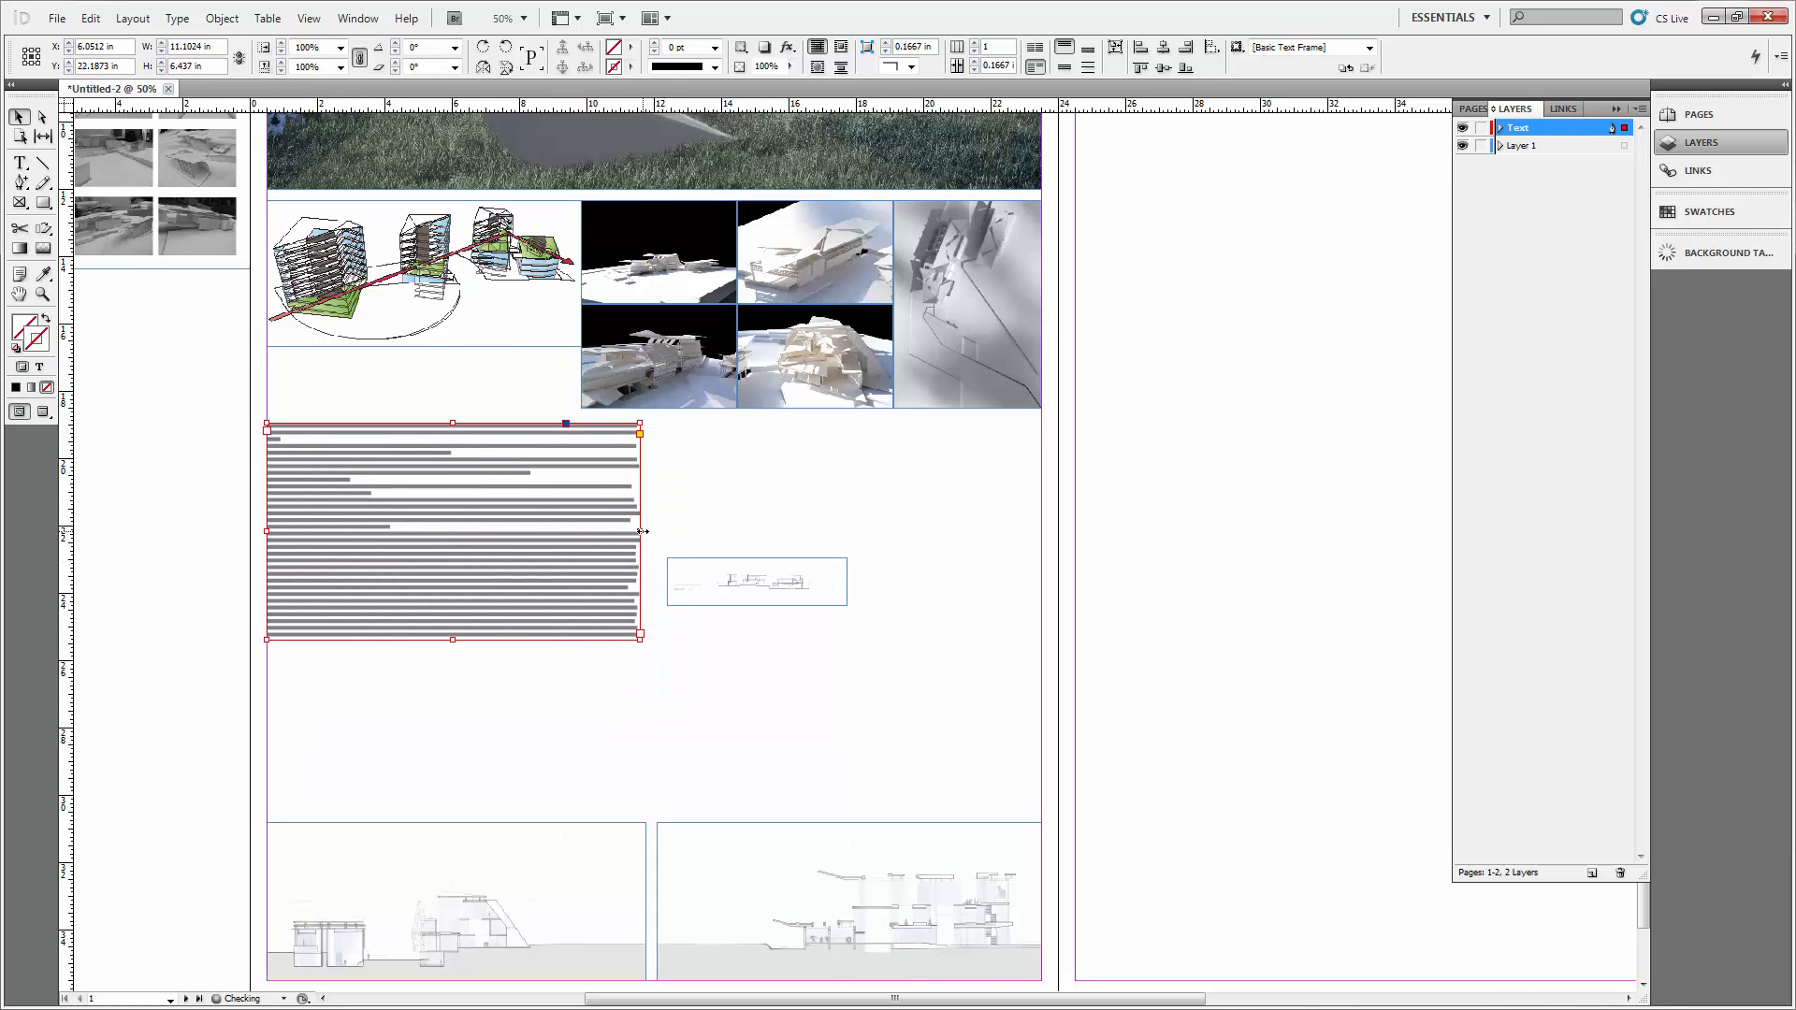
drag(640, 529, 574, 556)
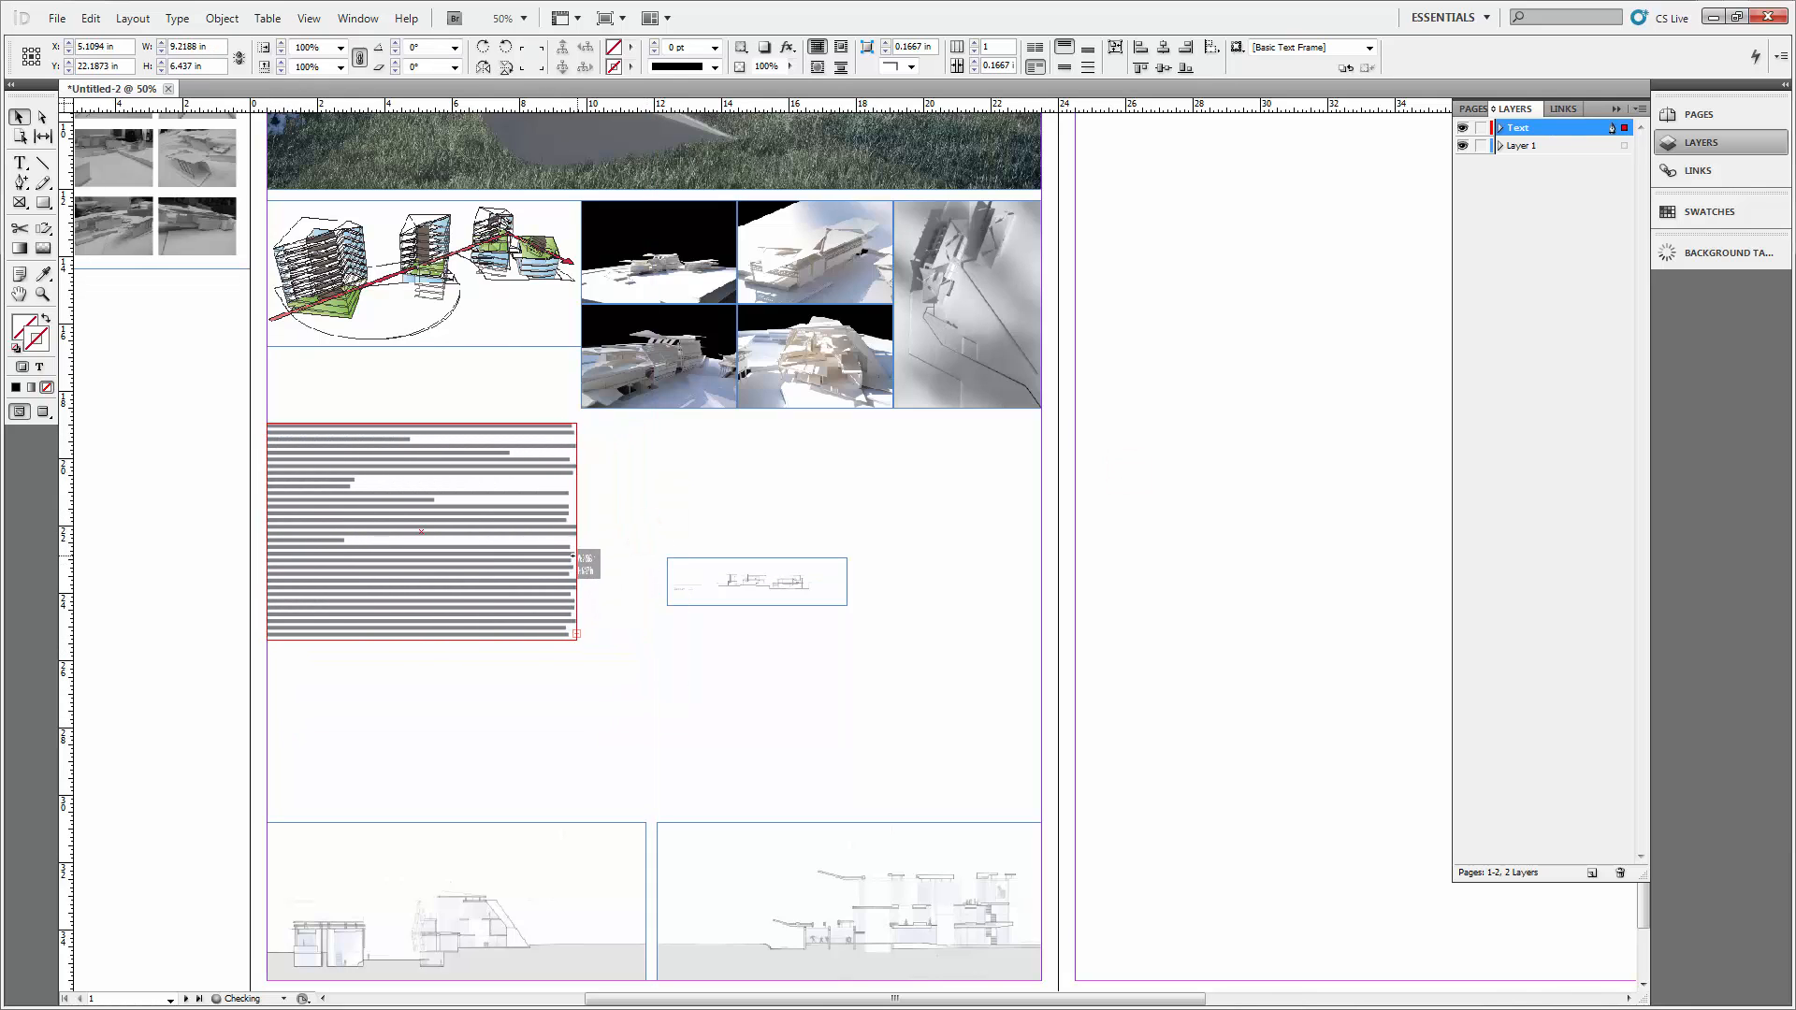
drag(422, 516, 413, 454)
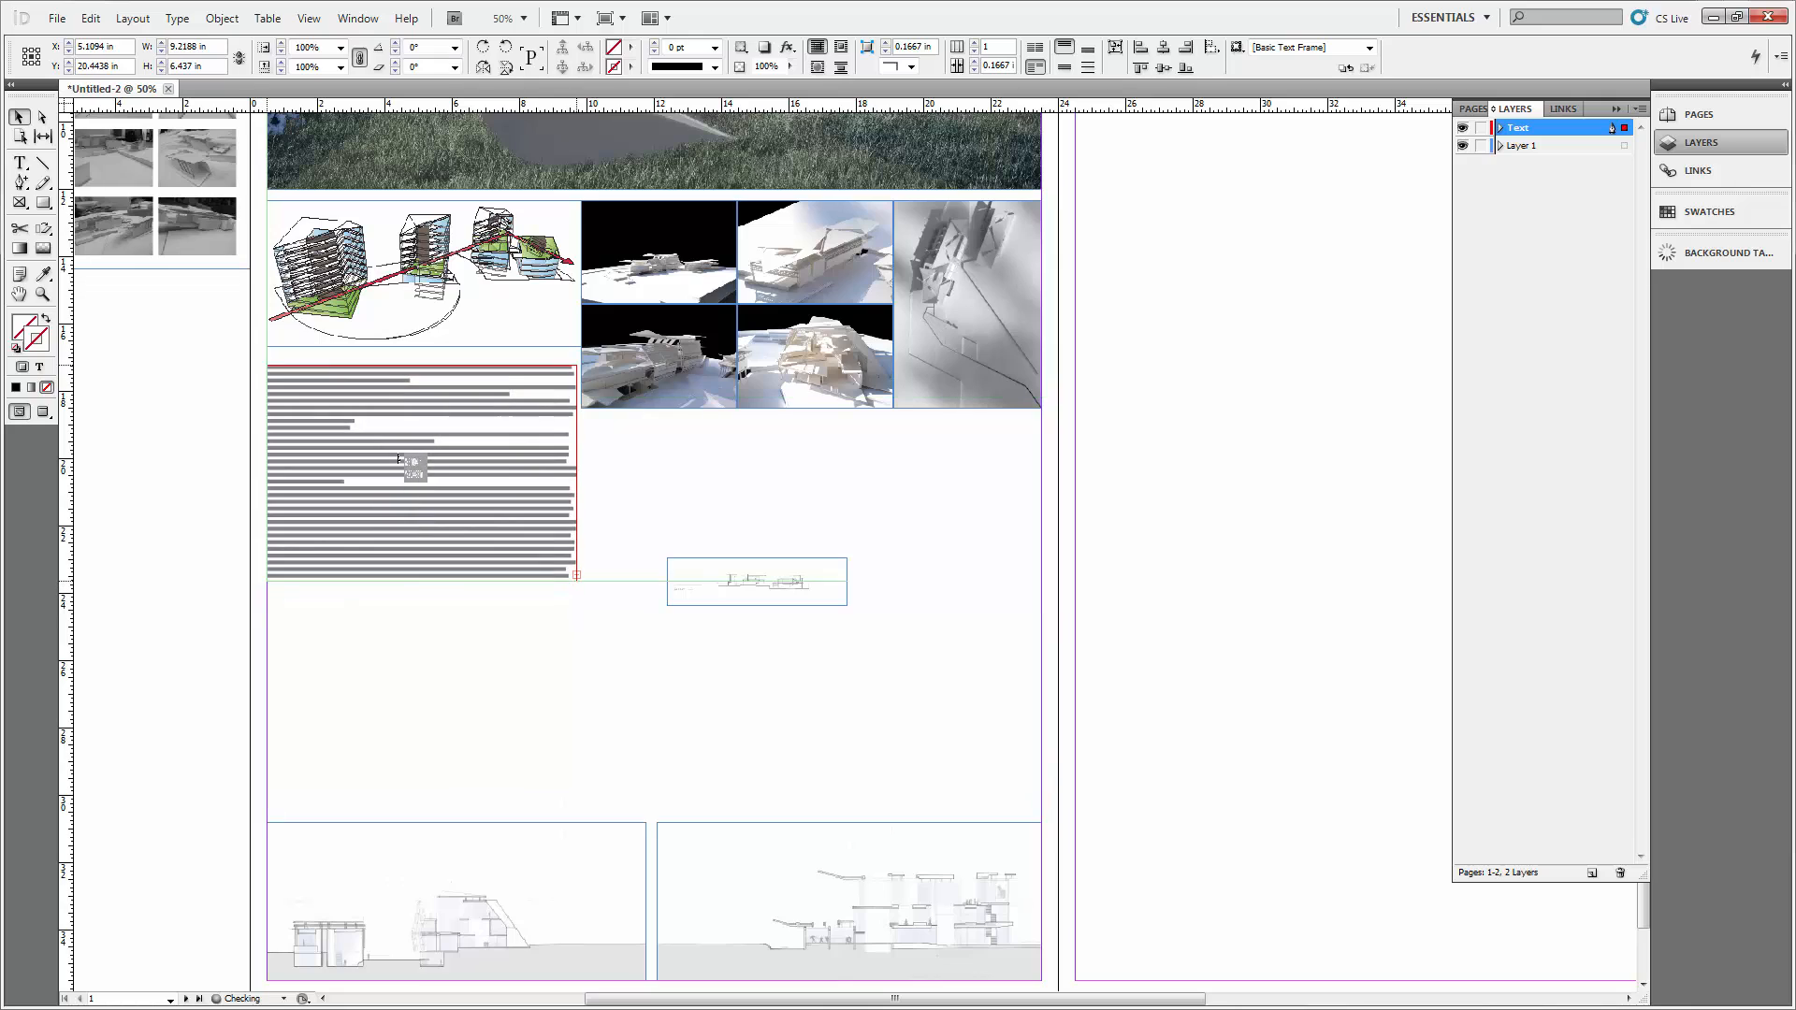
click(833, 513)
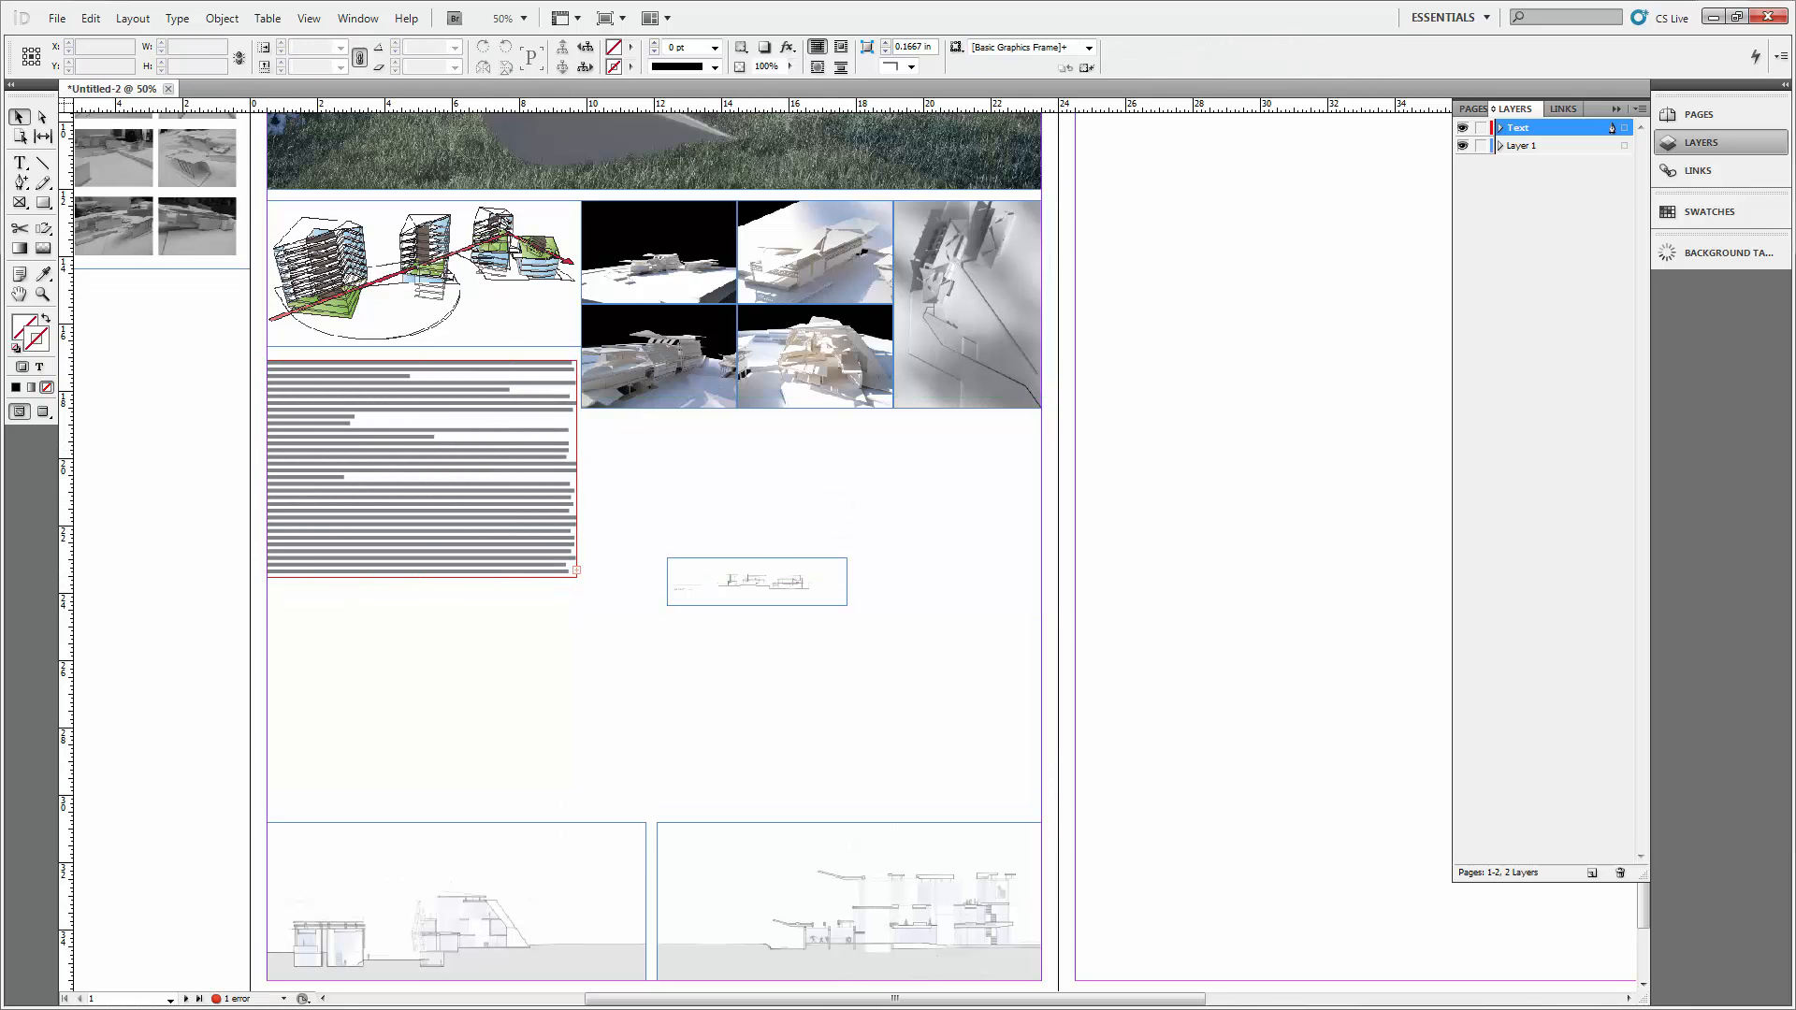
mouse_move(639, 447)
mouse_down()
mouse_move(754, 455)
mouse_move(756, 575)
mouse_up()
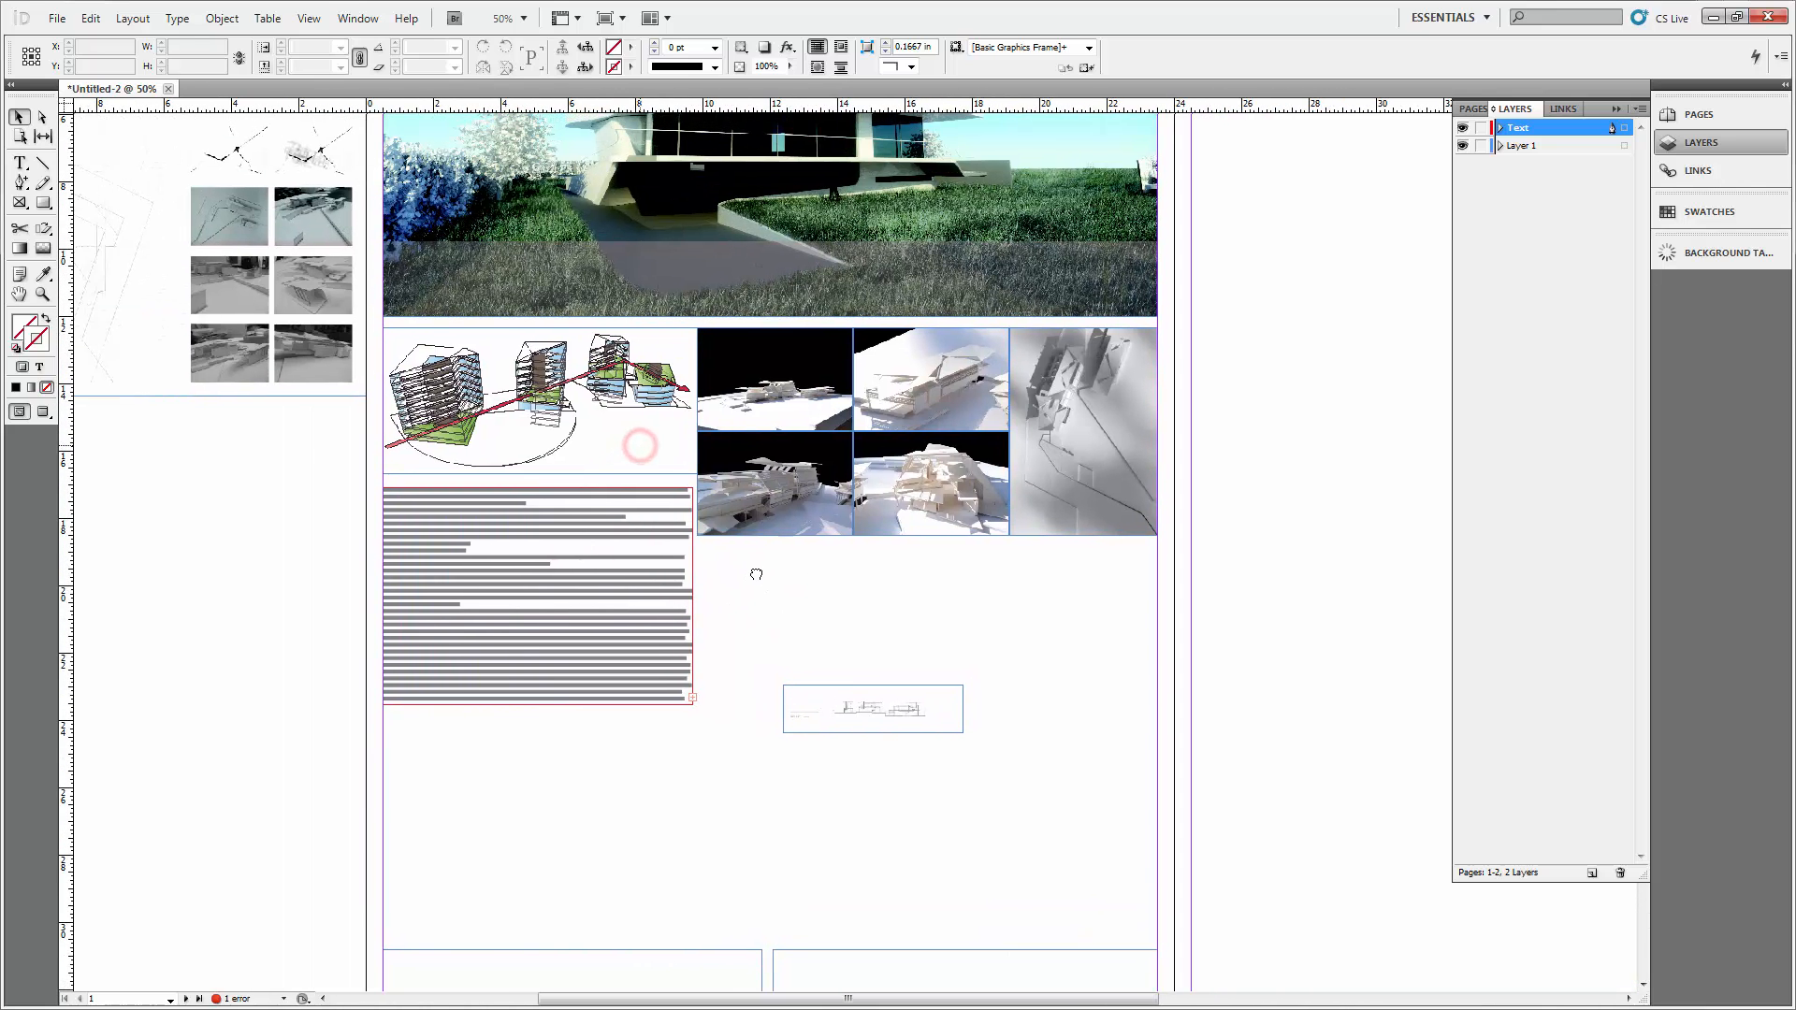